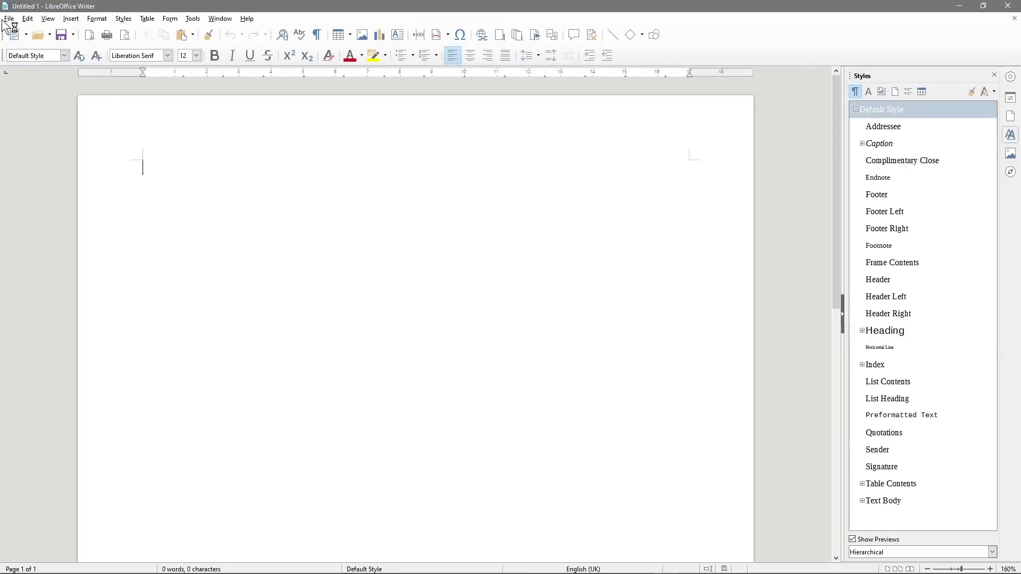
Start saving the document under a new name in Desktop > YouTube Tutorials > 01 - Libre Office 6 Writer Beginners Tutorial
click(7, 20)
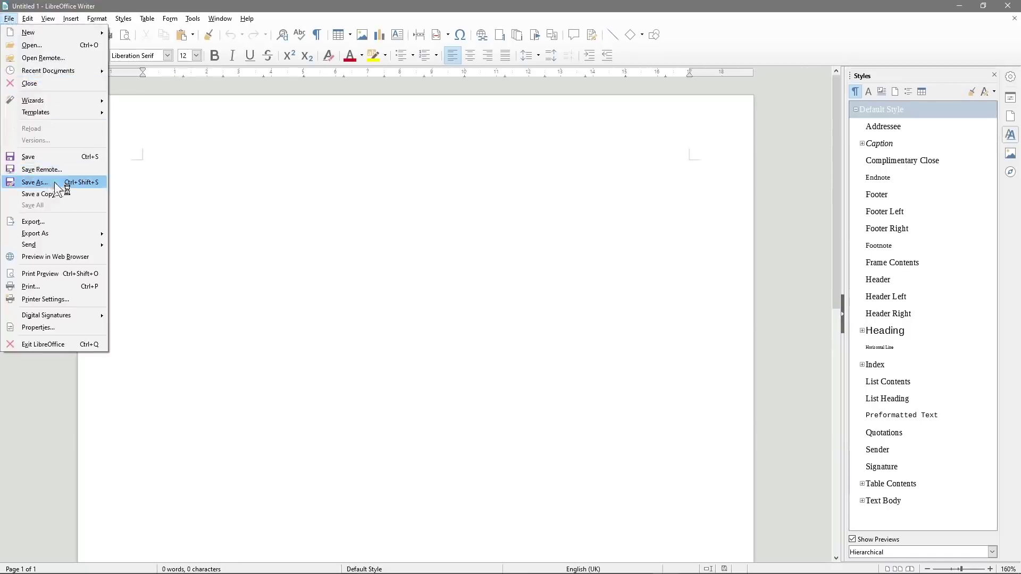
click(39, 181)
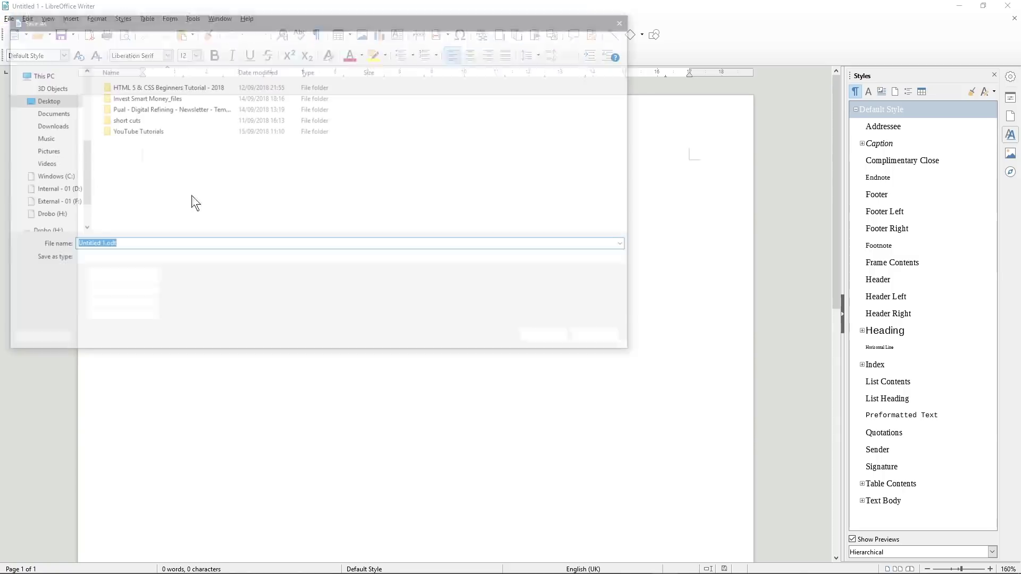
double_click(136, 131)
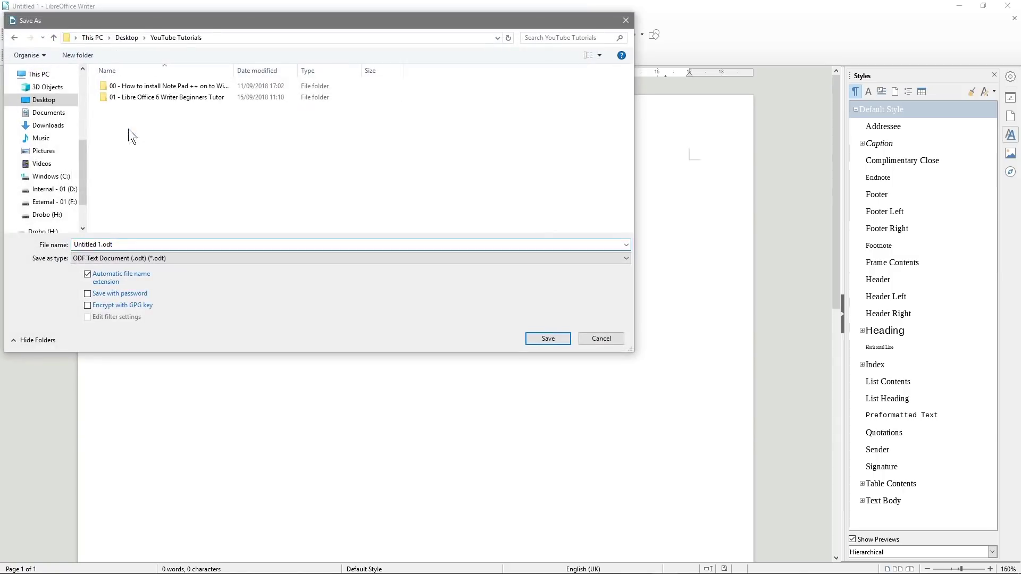
double_click(162, 97)
Name the file "default template - 01" and save it as an ODF Text Document
click(160, 241)
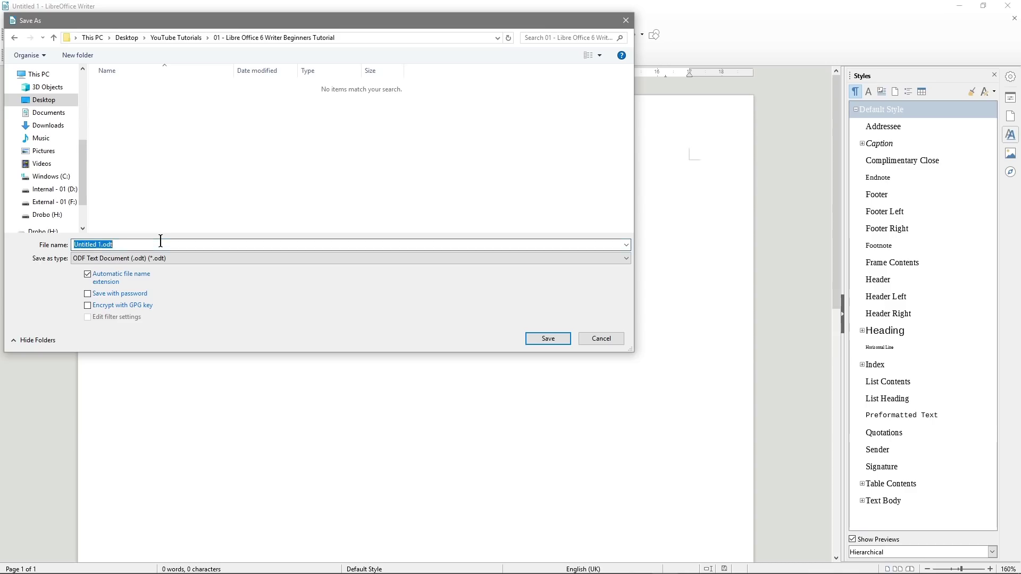
text(tuto)
key(BackSpace)
key(BackSpace)
key(BackSpace)
key(BackSpace)
key(BackSpace)
text(default-template )
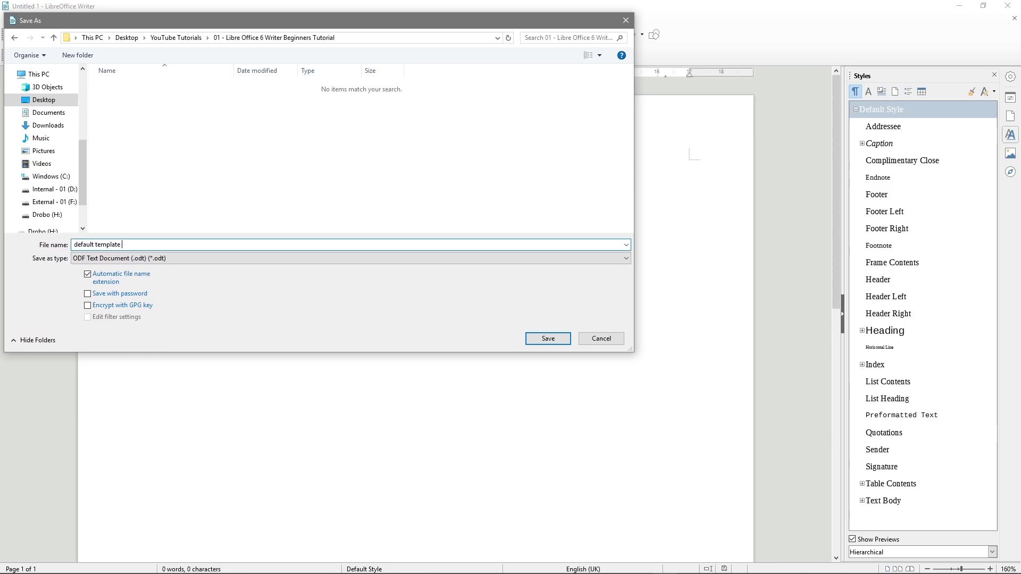
text(- 01)
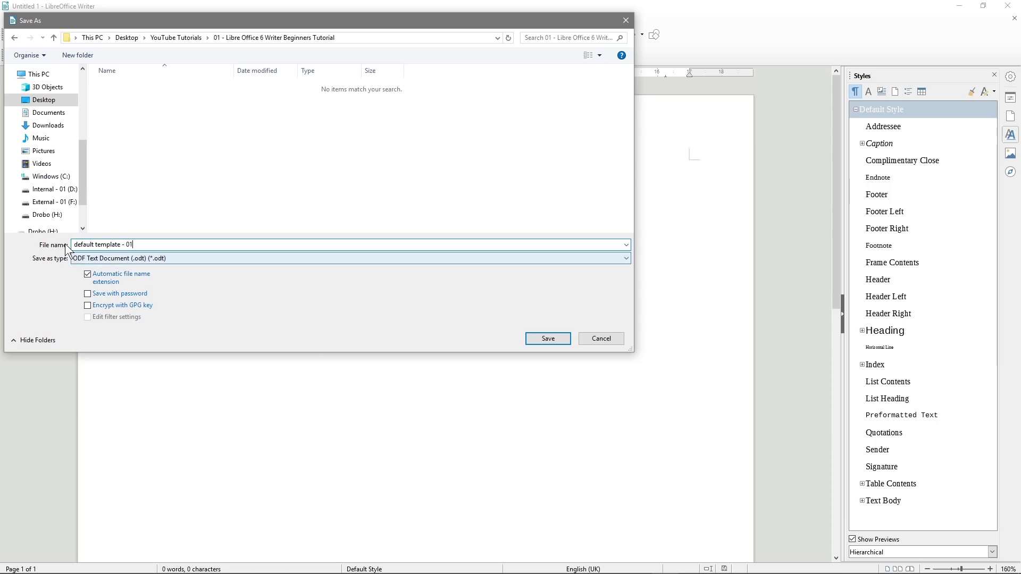
click(548, 339)
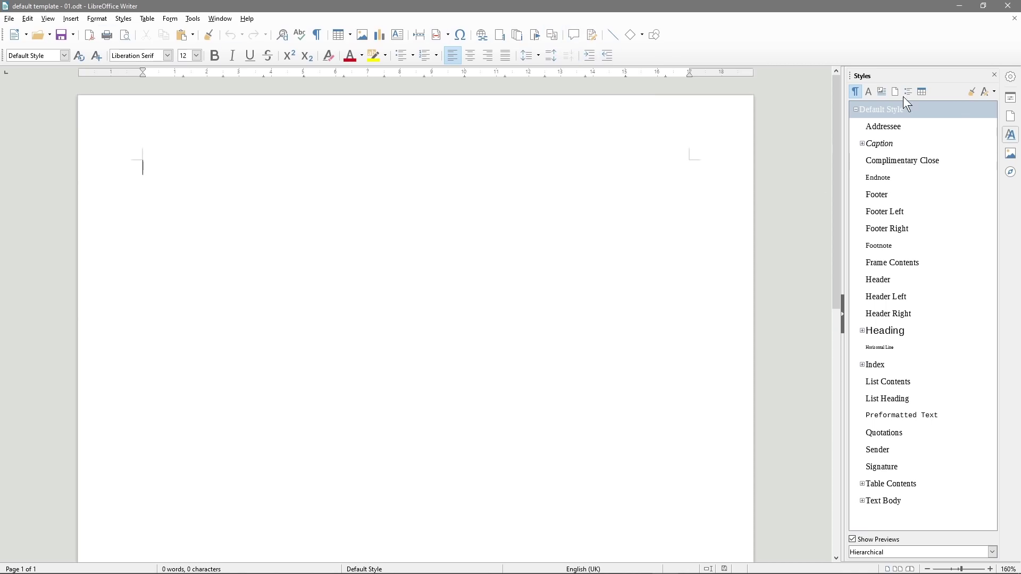
click(1010, 97)
click(1010, 116)
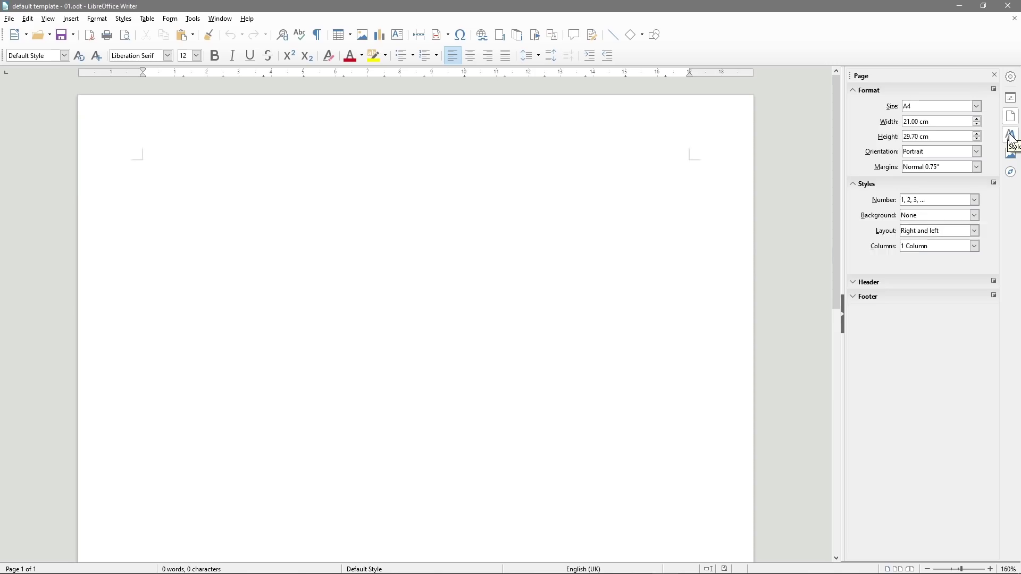
click(1011, 137)
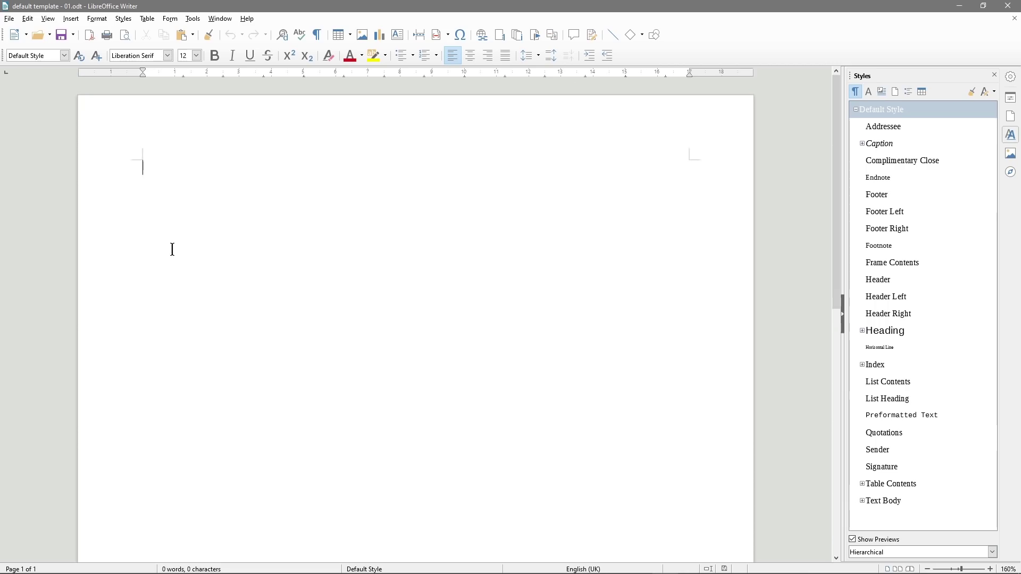
scroll(175, 266, down, 10)
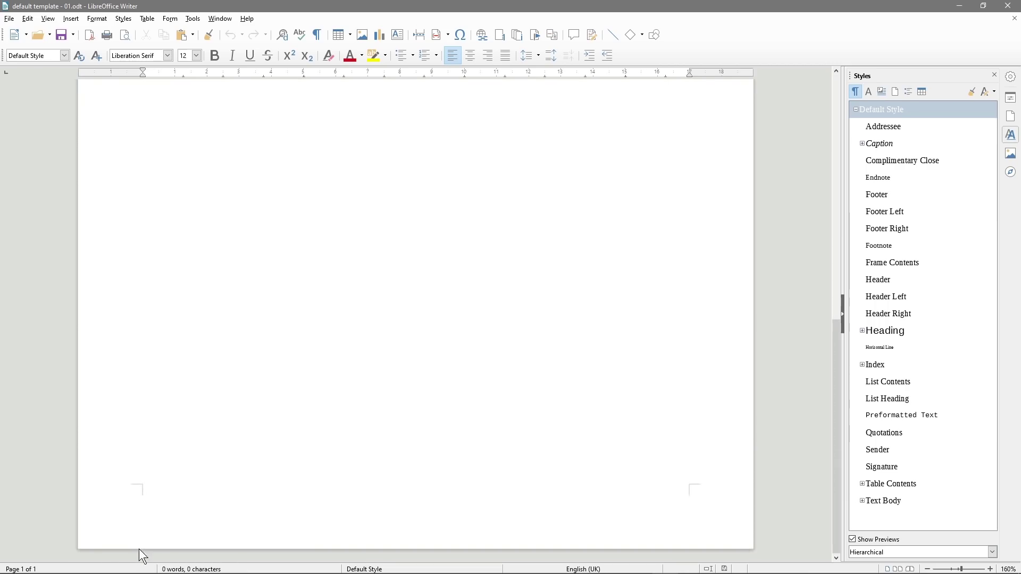
scroll(160, 501, up, 5)
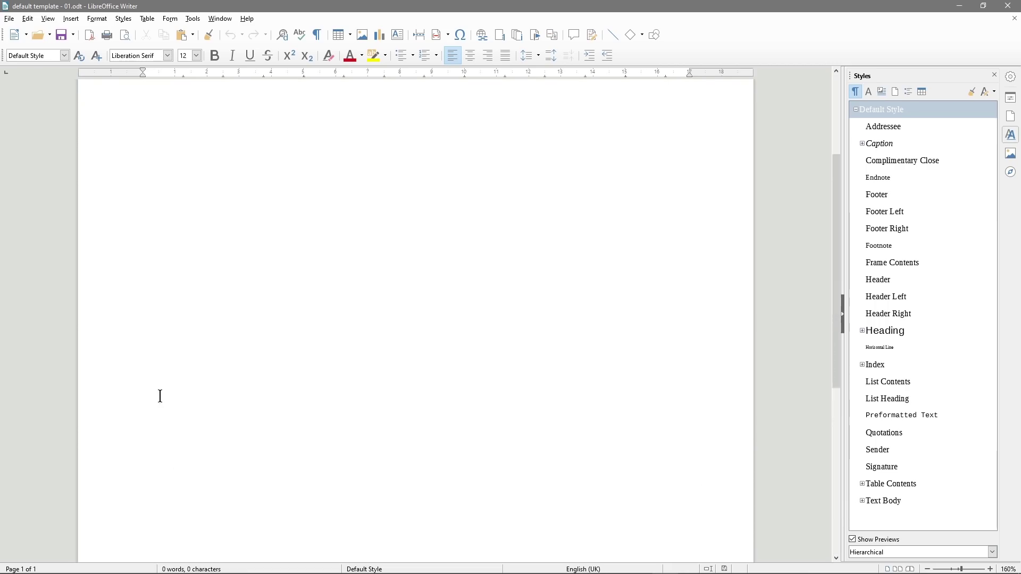
scroll(160, 396, up, 3)
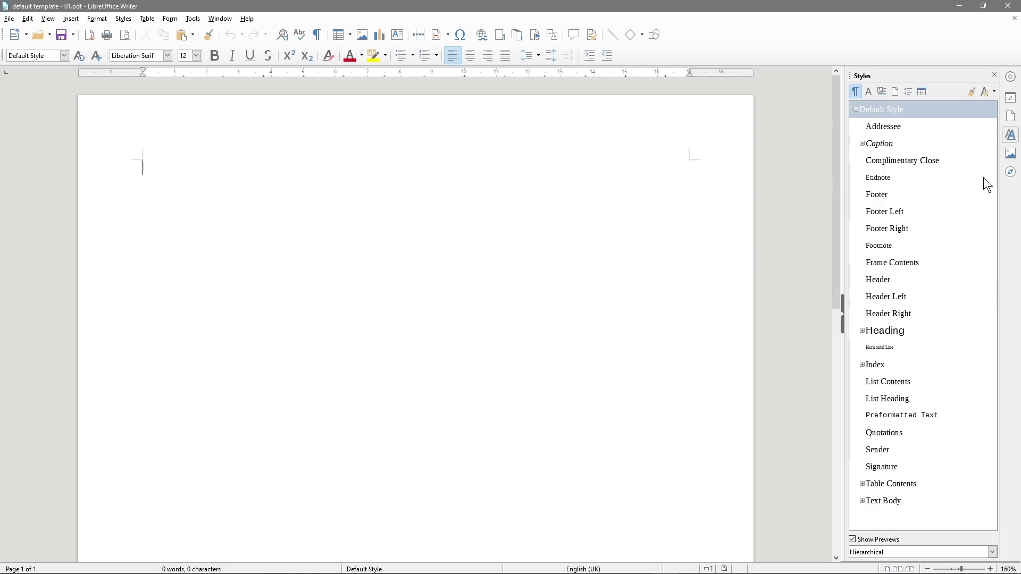
click(1012, 139)
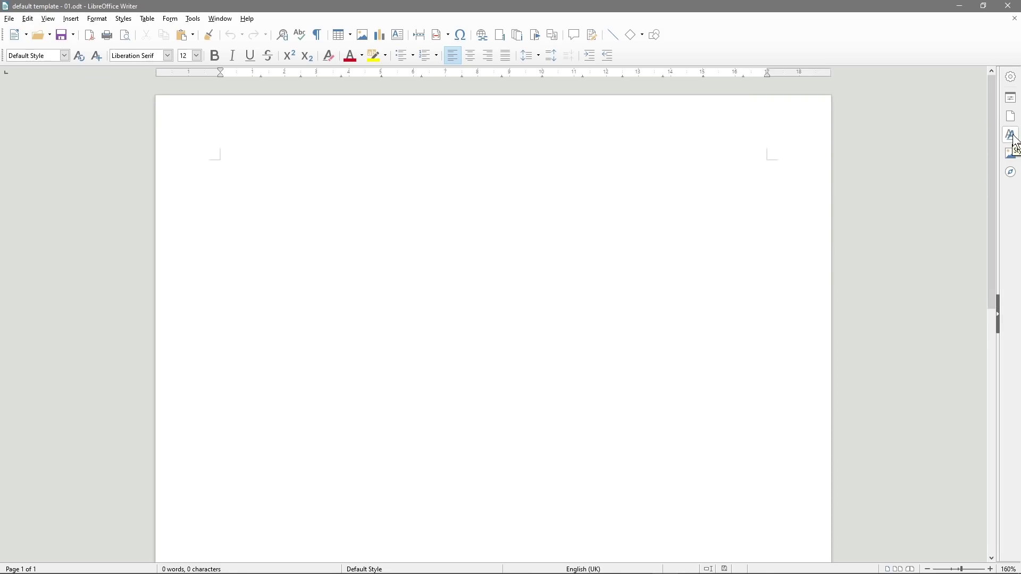
click(1013, 140)
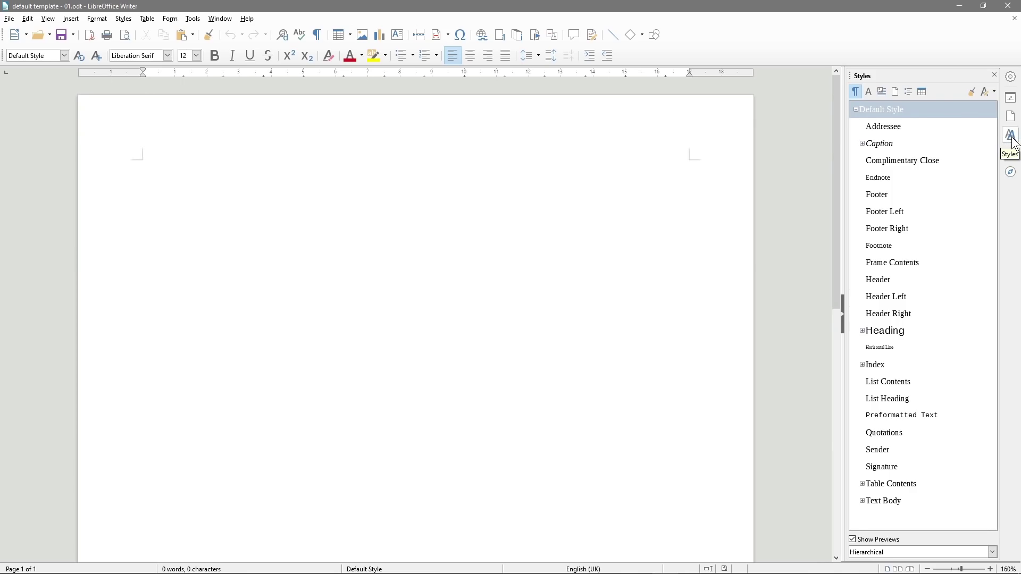
Modify the First Page page style so that both its header and footer are turned on
click(895, 93)
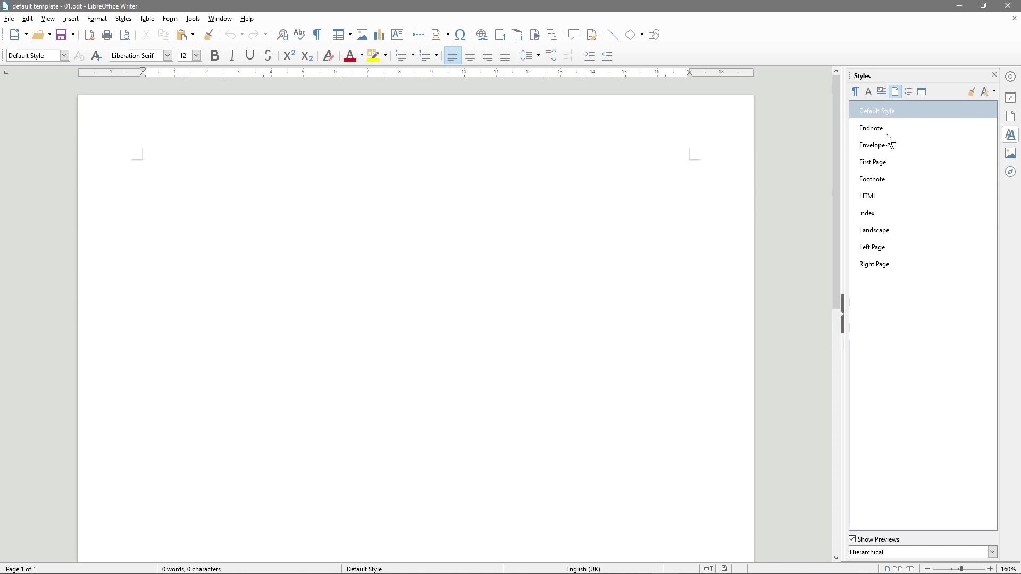
click(870, 164)
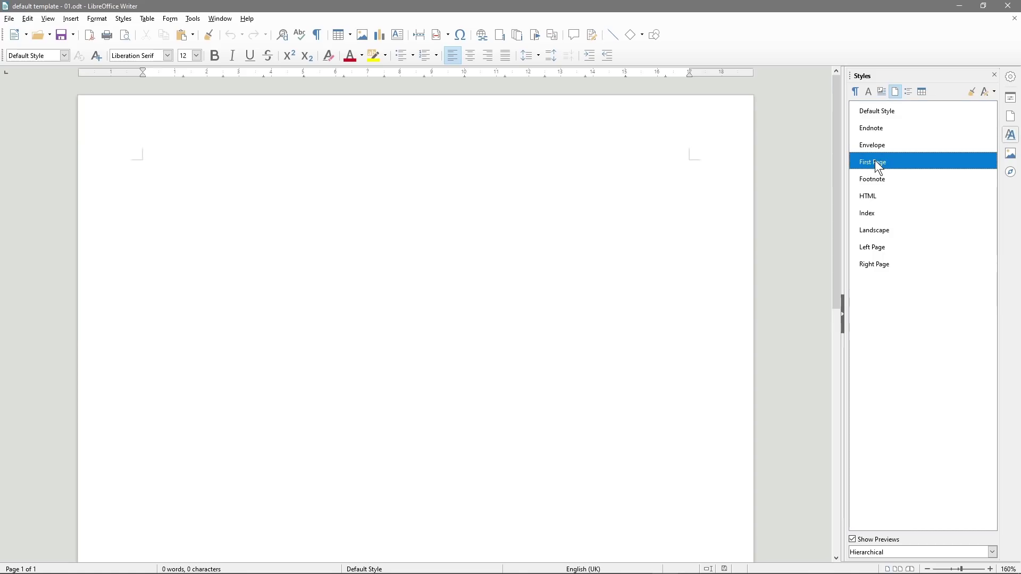
right_click(871, 164)
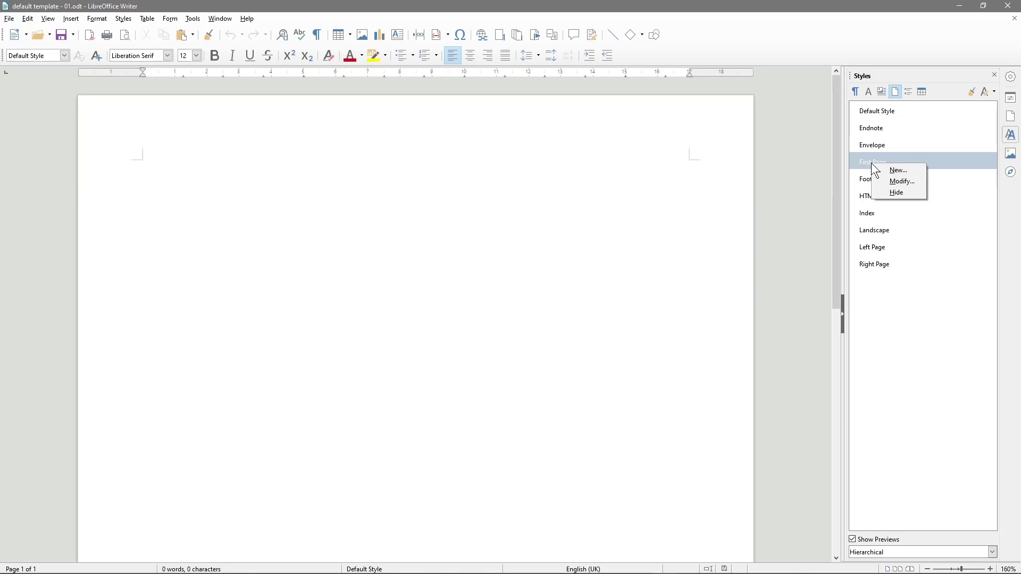
click(899, 181)
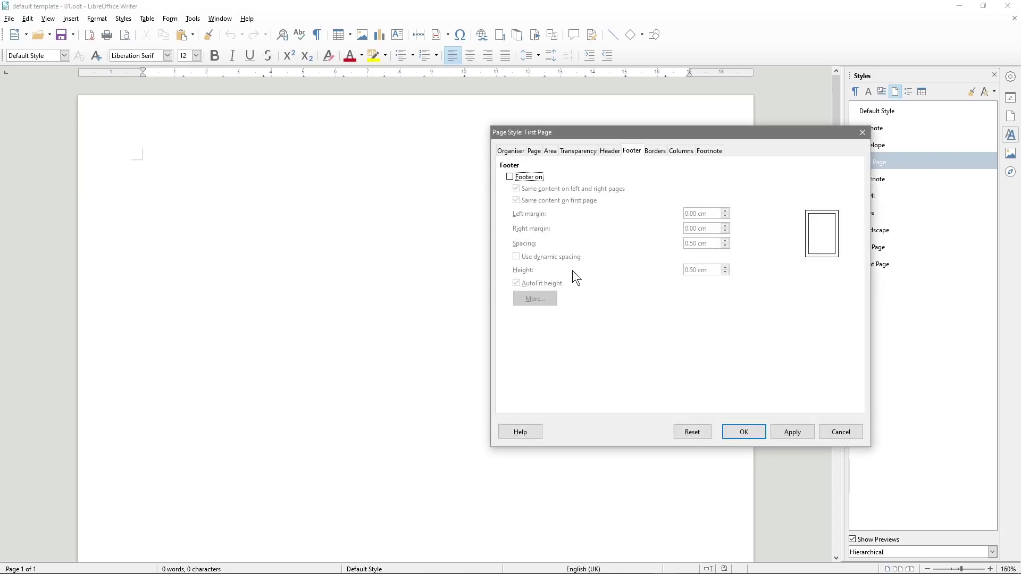
click(515, 151)
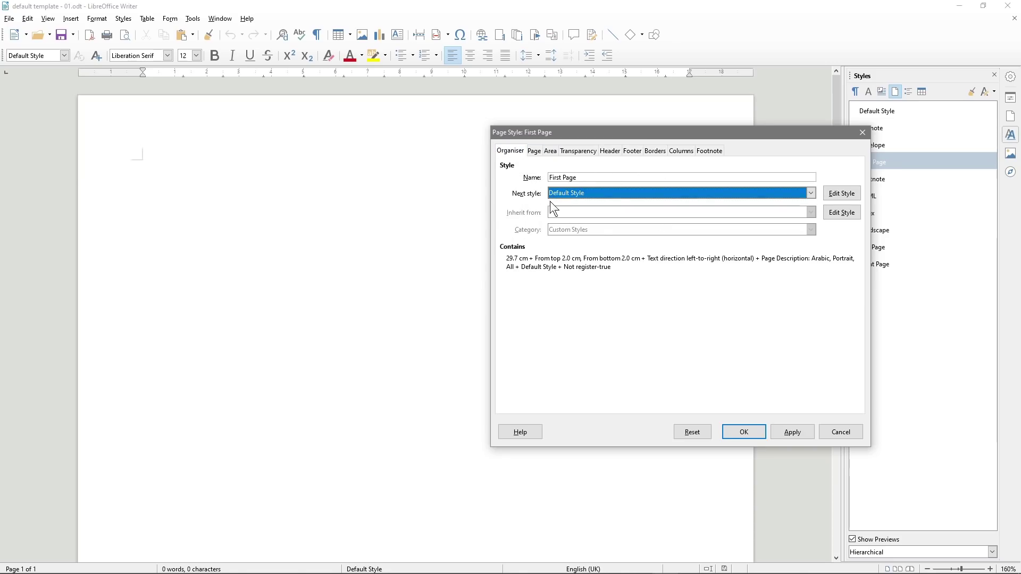
click(610, 149)
click(509, 177)
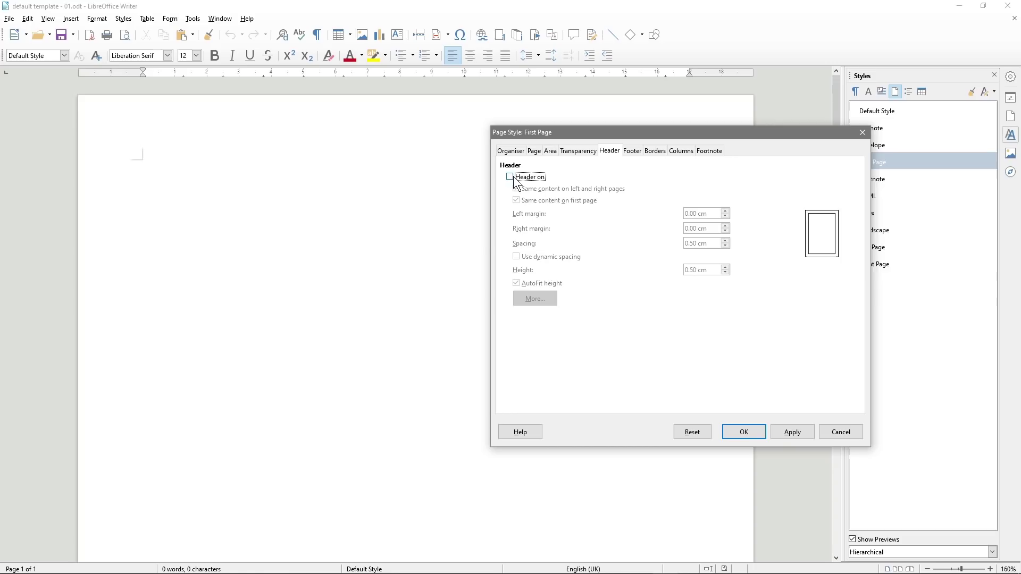
click(633, 149)
click(509, 176)
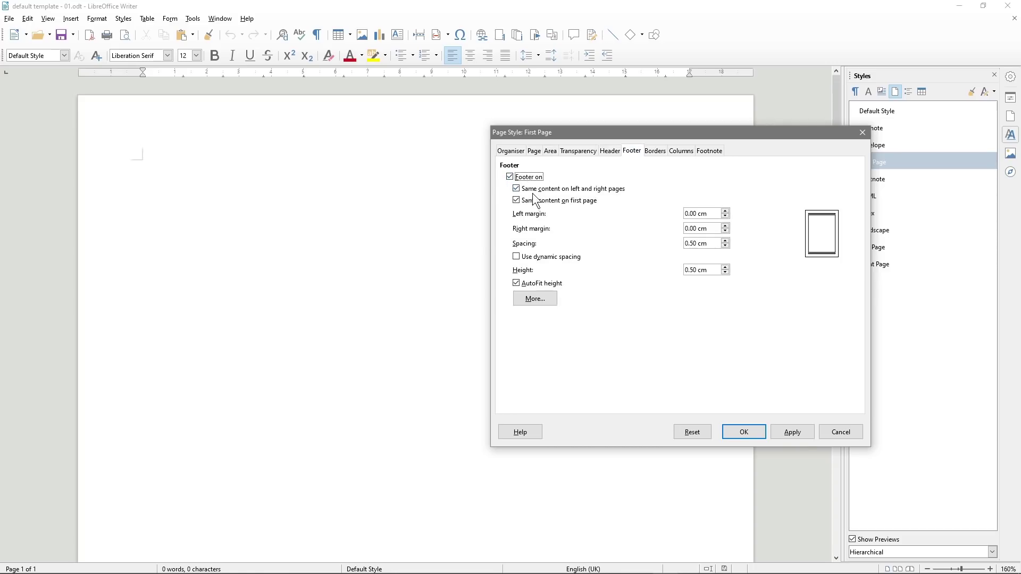
click(796, 433)
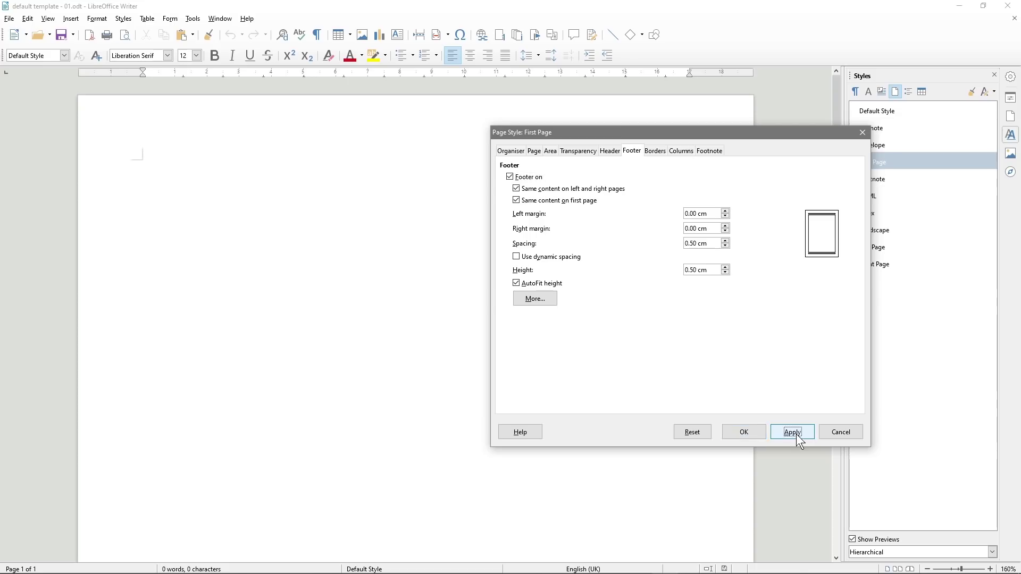
click(743, 433)
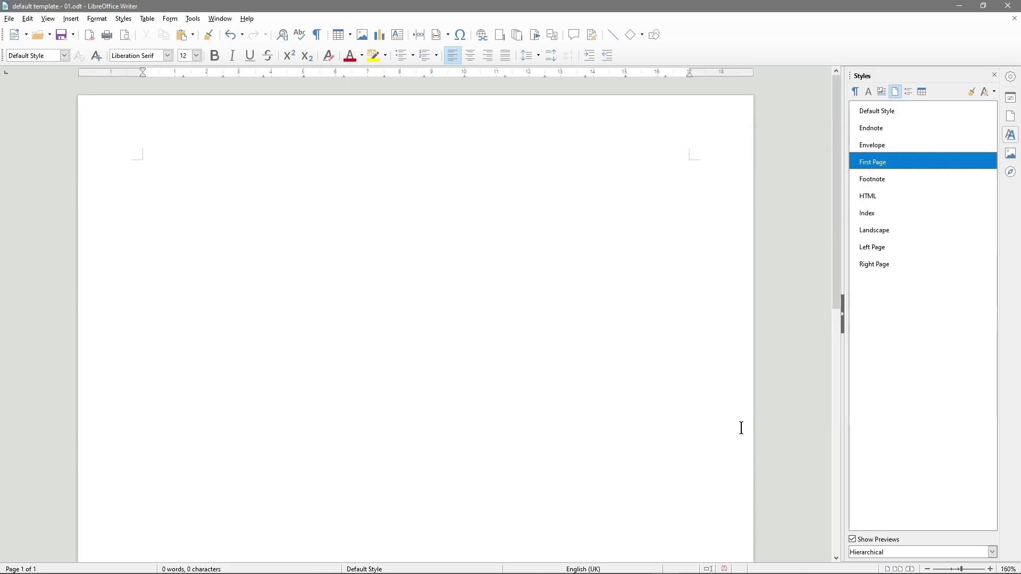
Modify the Default Style page style to turn on its footer only, leaving the header off
click(875, 113)
right_click(875, 113)
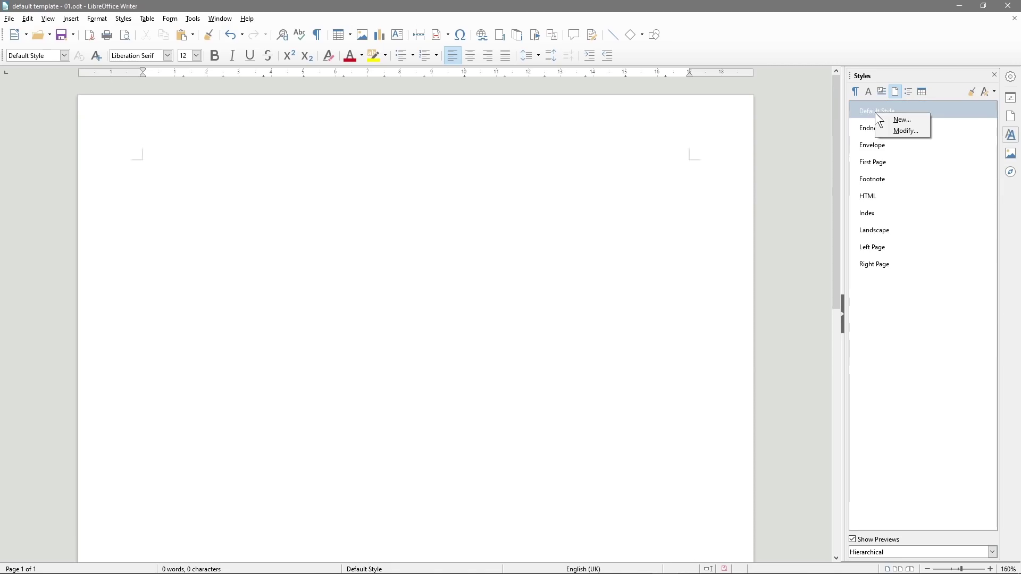
click(893, 132)
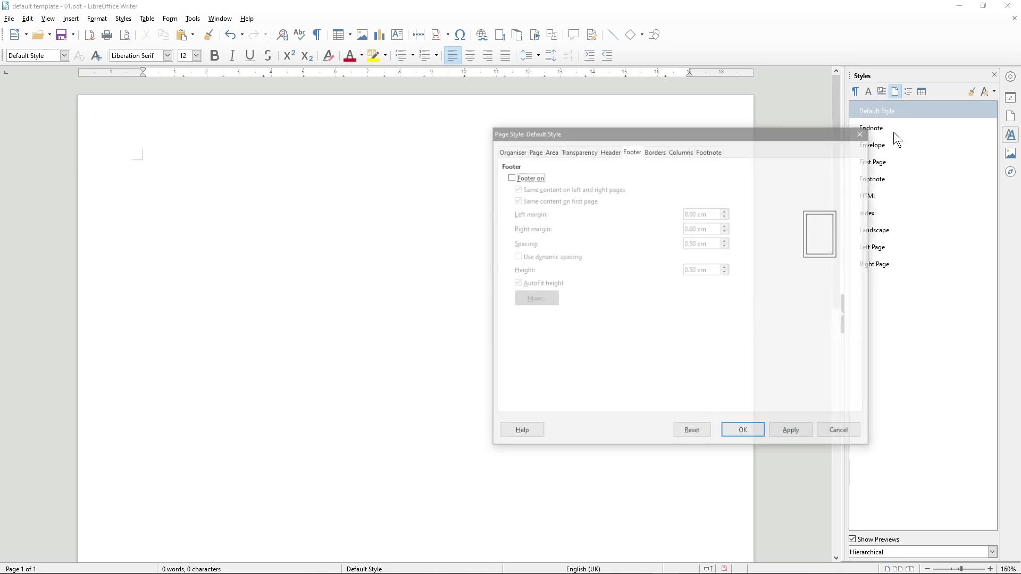
click(510, 177)
click(609, 150)
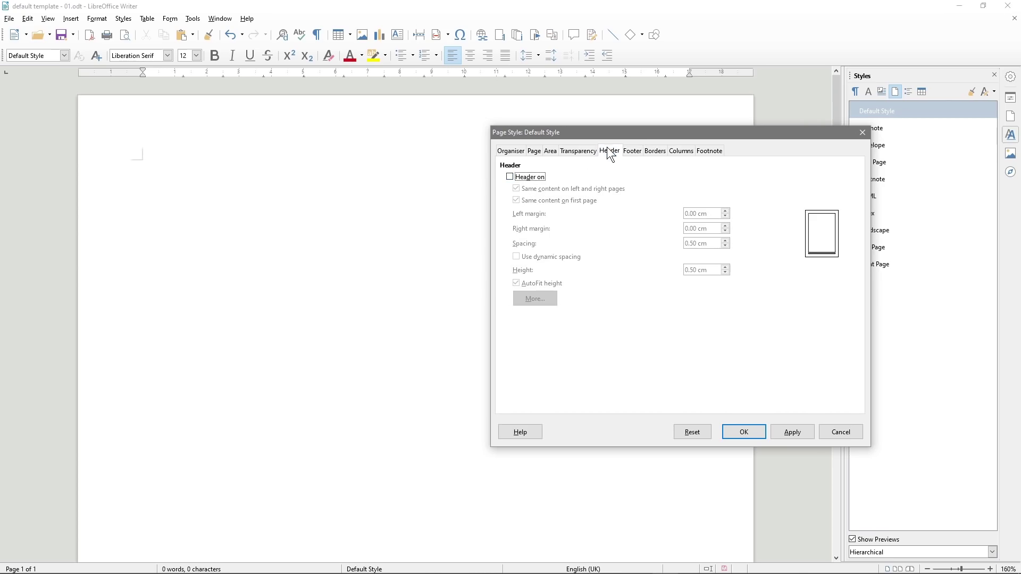
click(633, 151)
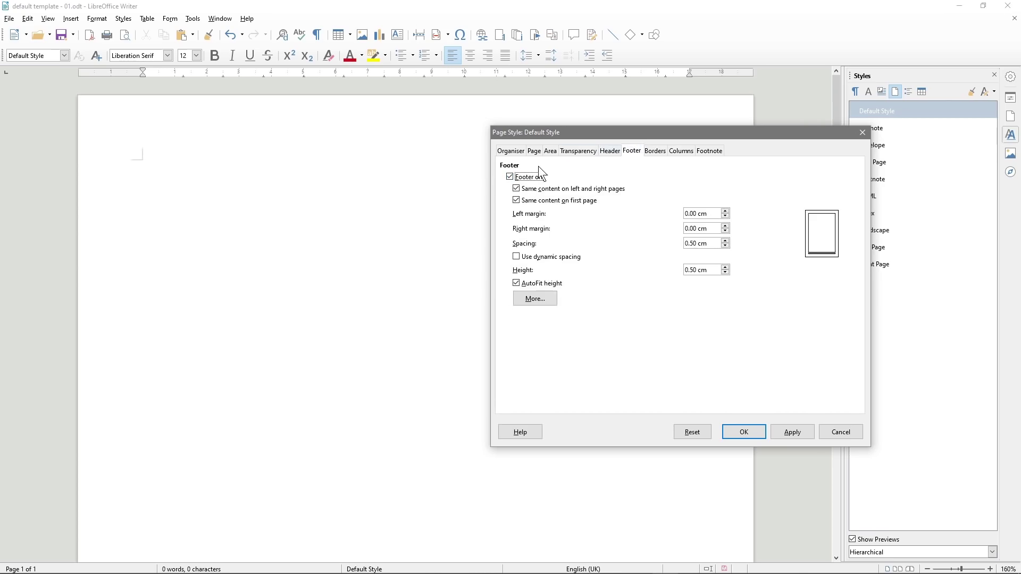
click(793, 432)
click(736, 435)
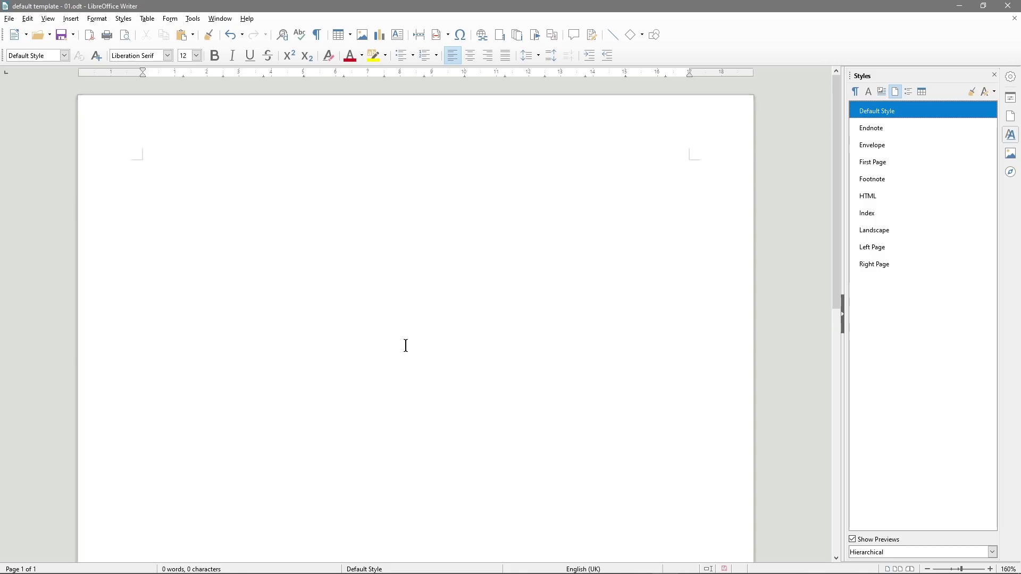
Apply the First Page page style to the blank page and insert a page break after it
click(151, 179)
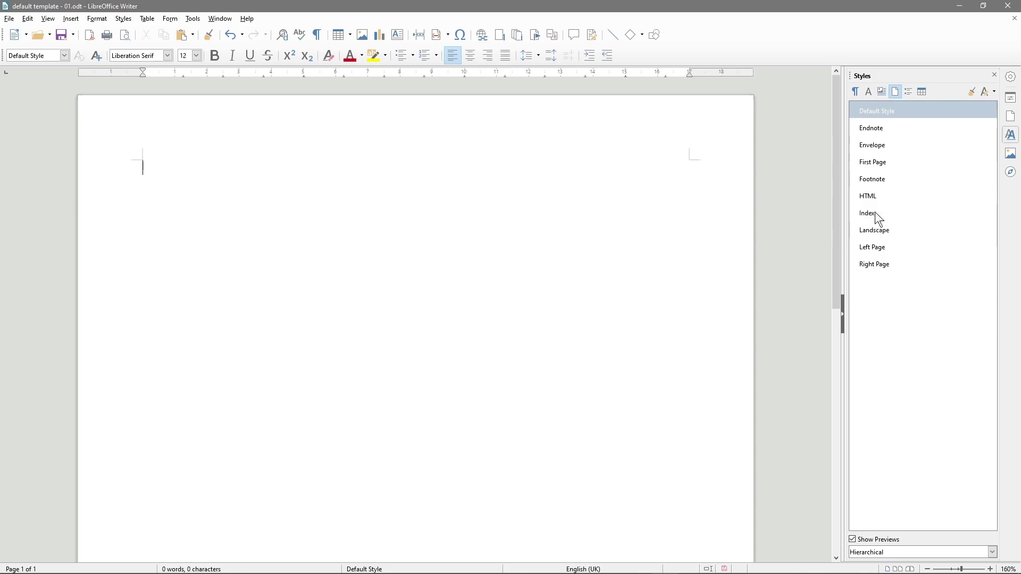
click(872, 162)
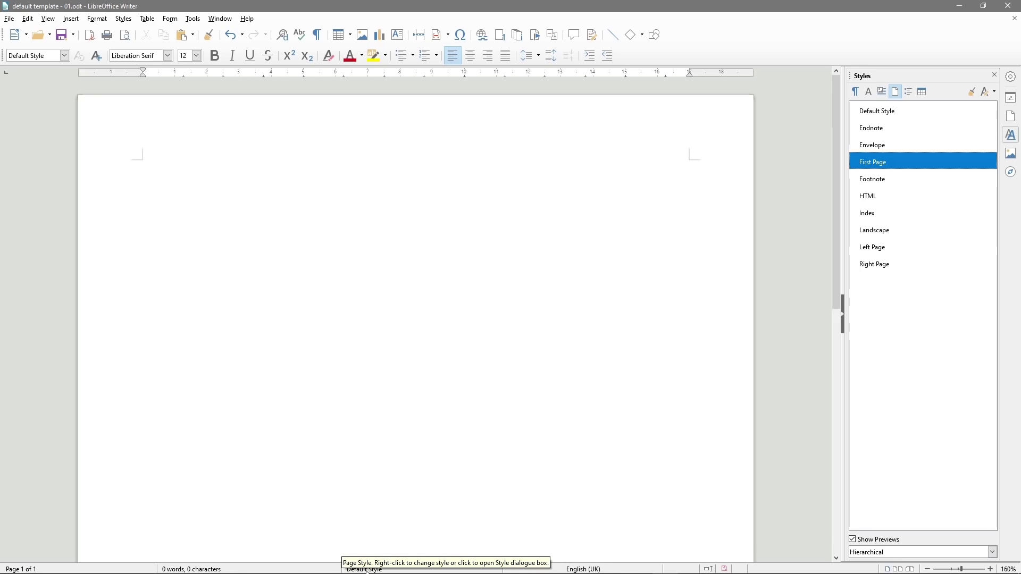
double_click(873, 163)
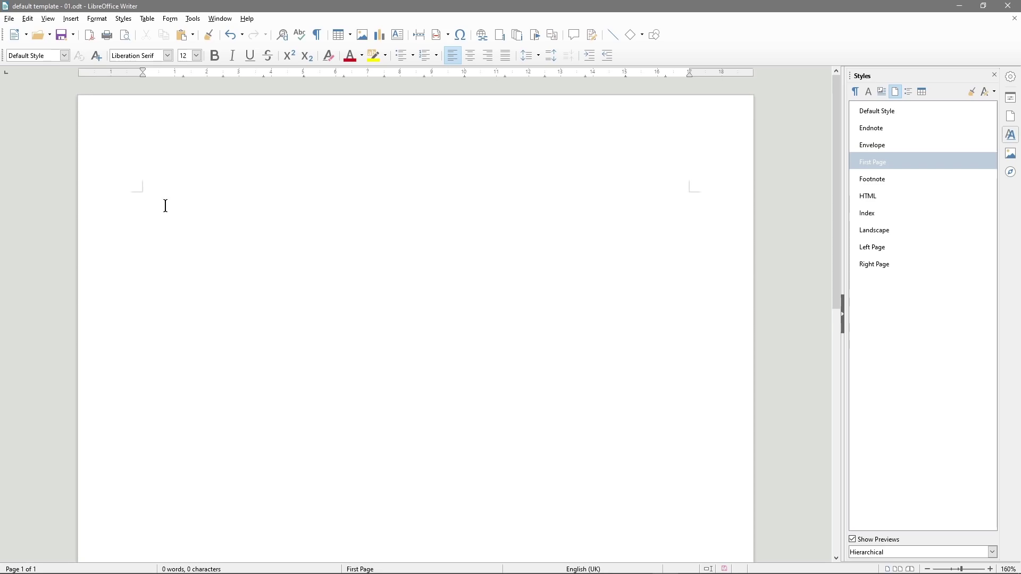
click(70, 18)
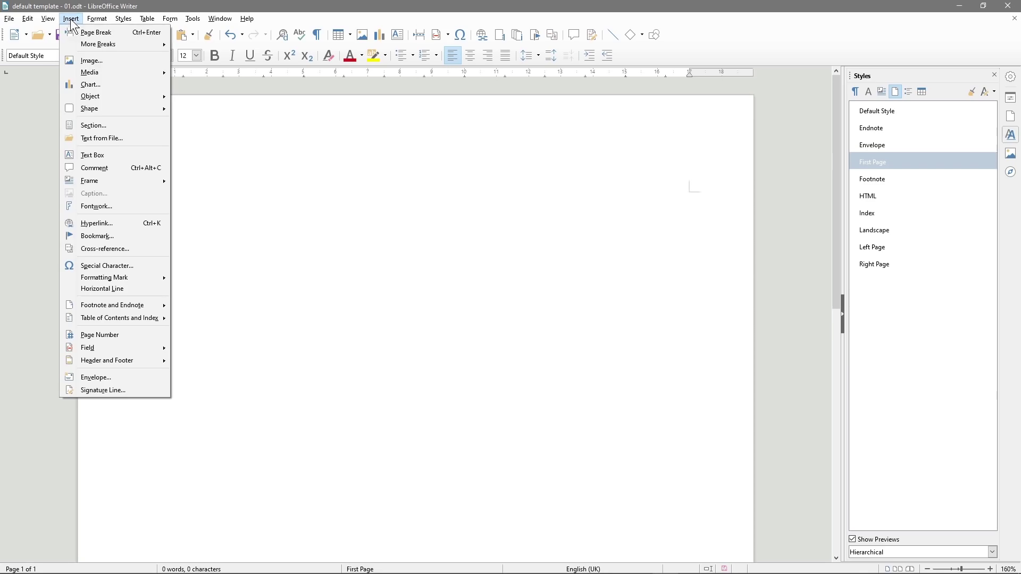
click(96, 32)
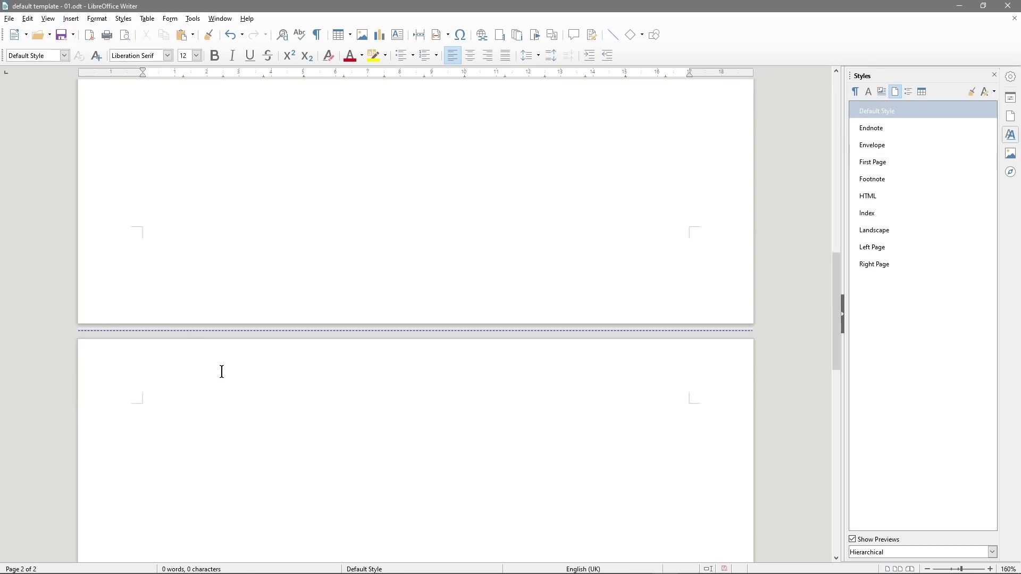
Check the header and footer areas of the first page
scroll(222, 371, up, 12)
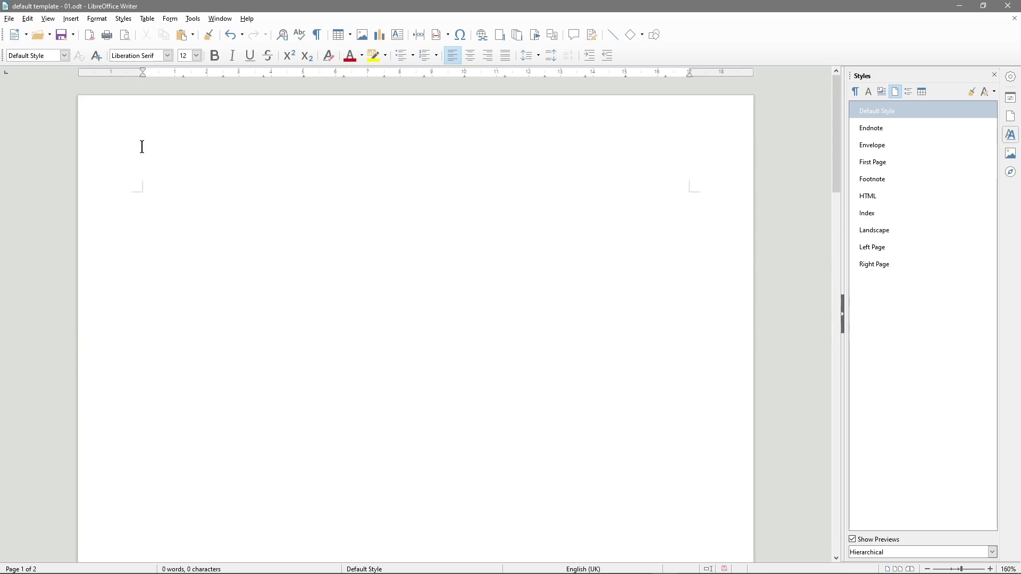
click(154, 161)
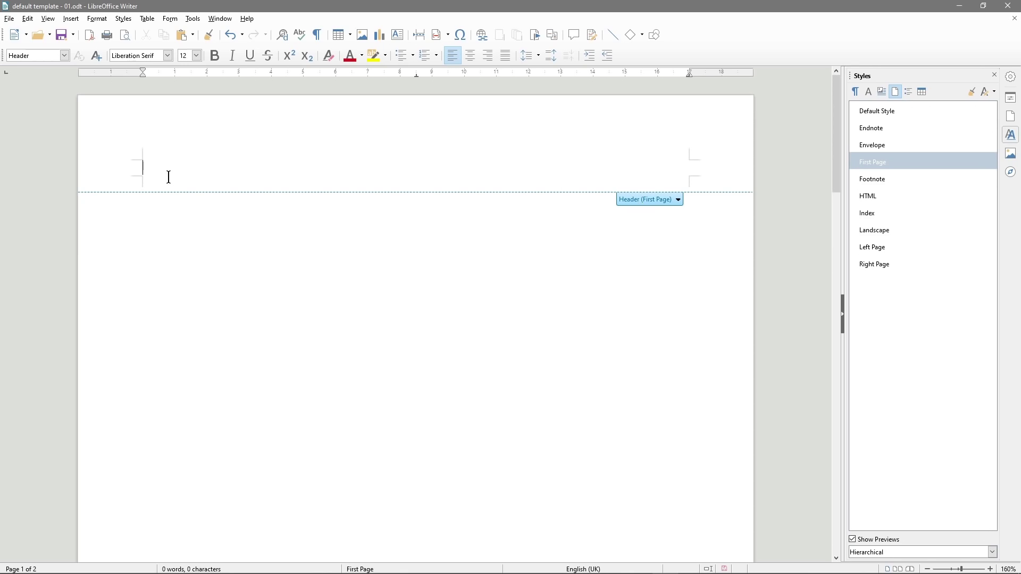
click(255, 327)
scroll(213, 404, down, 10)
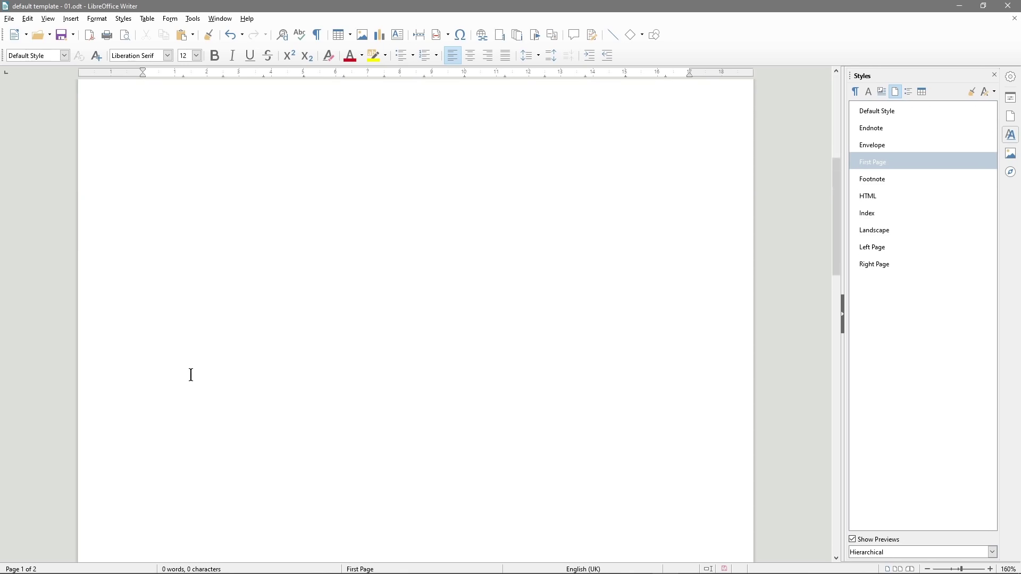
click(153, 403)
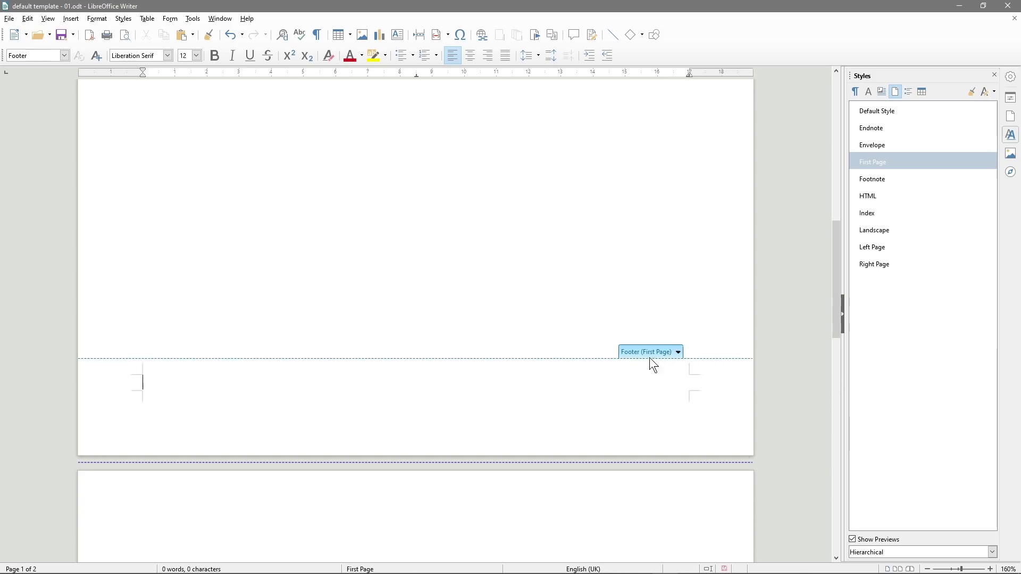
Check the second page's top margin and footer area, then return to the first page
scroll(214, 301, down, 5)
click(189, 285)
mouse_move(153, 267)
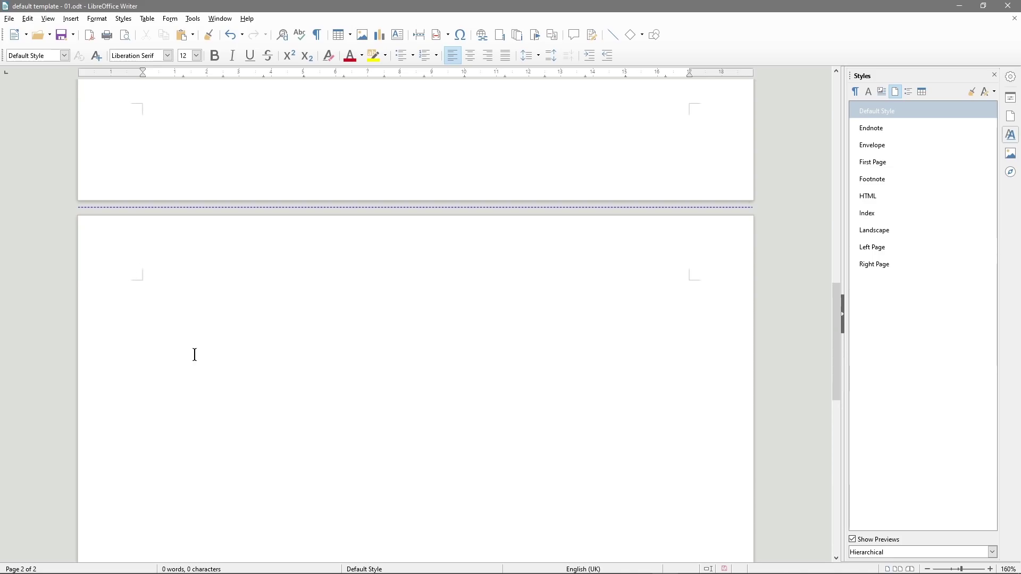
scroll(200, 373, down, 3)
scroll(212, 401, down, 2)
click(175, 481)
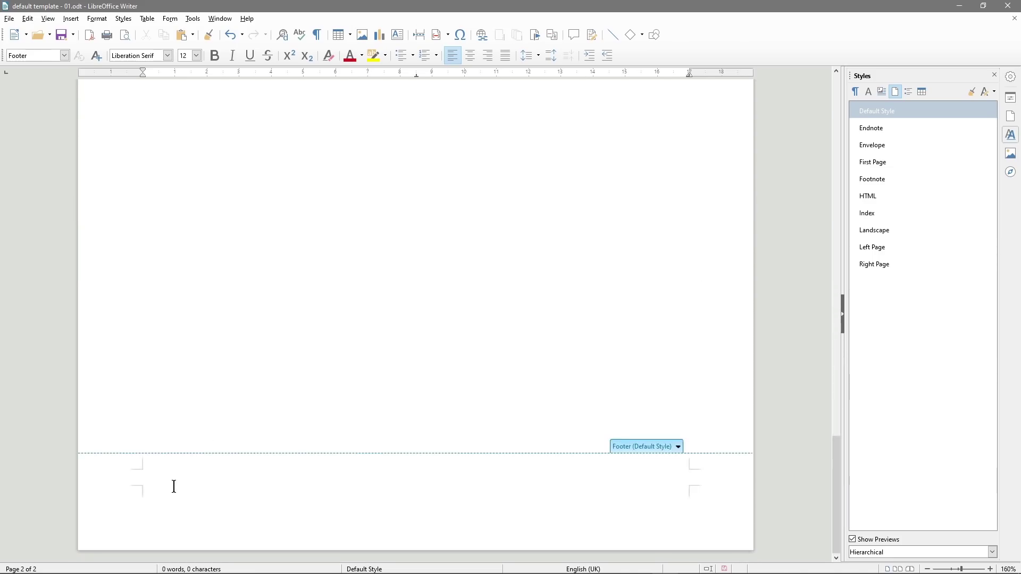
click(190, 387)
scroll(200, 345, up, 10)
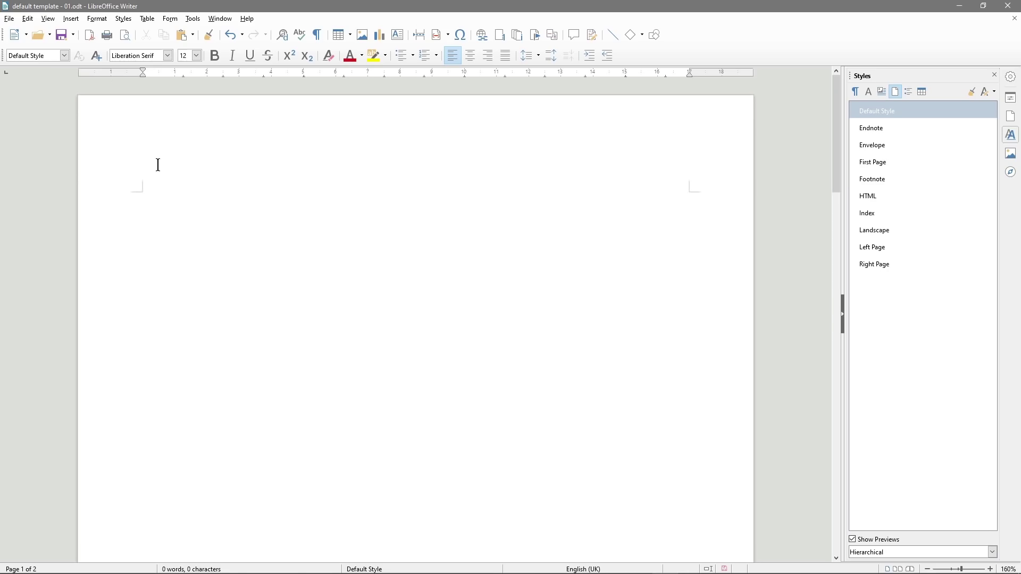
With the cursor in the first page's body, review the available character styles and paragraph styles
click(137, 211)
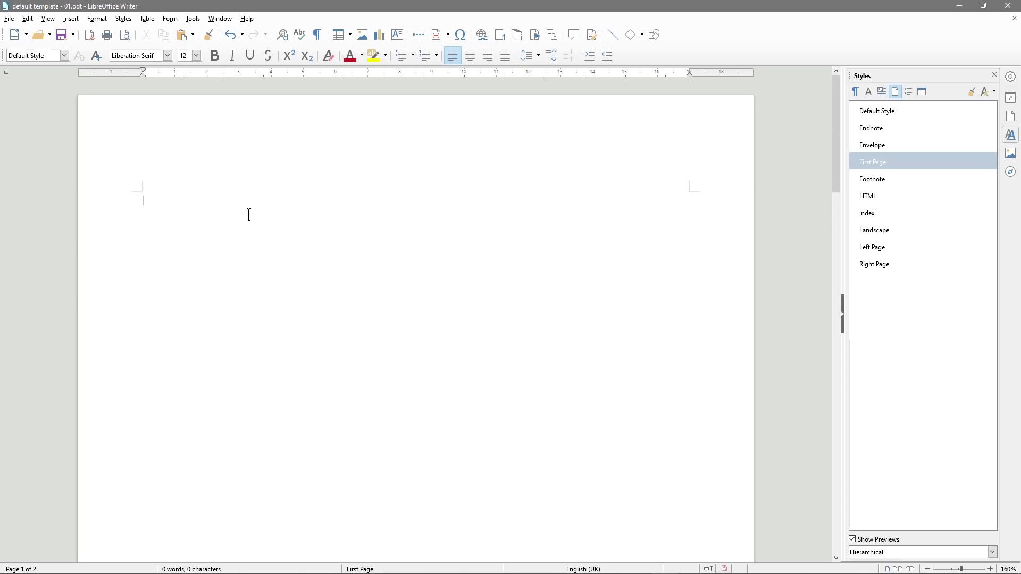
click(869, 93)
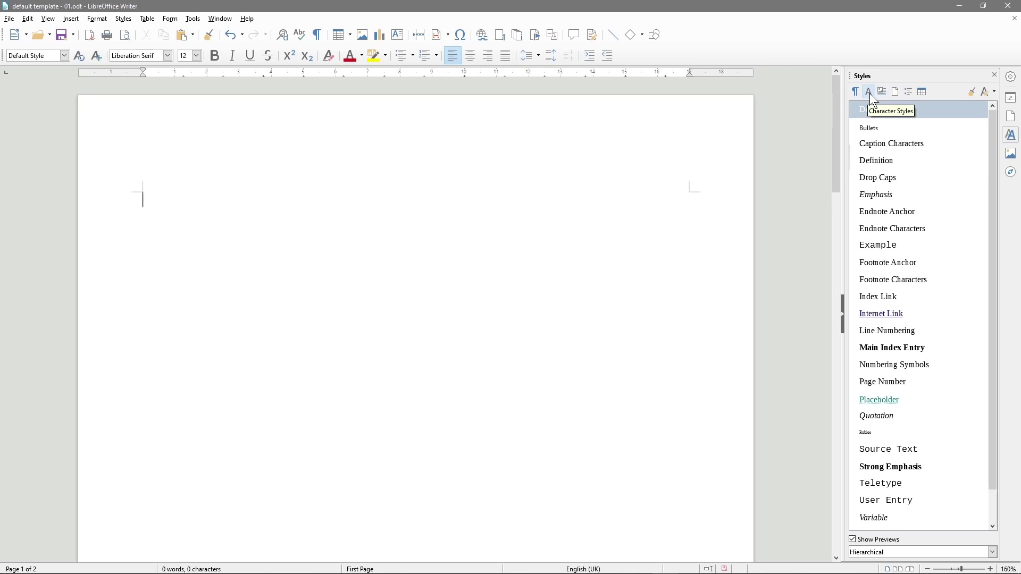
scroll(894, 269, down, 1)
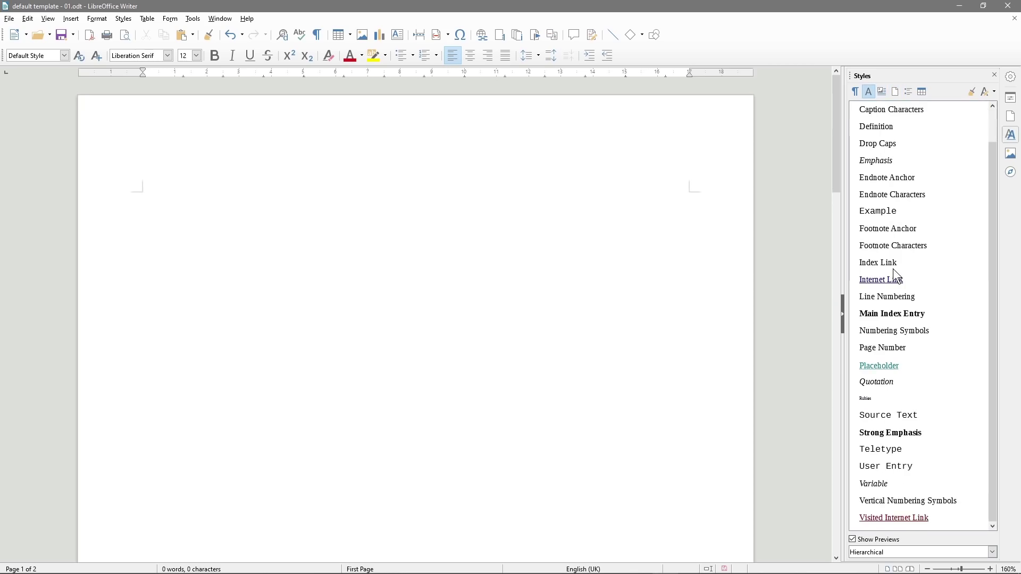
scroll(893, 270, up, 1)
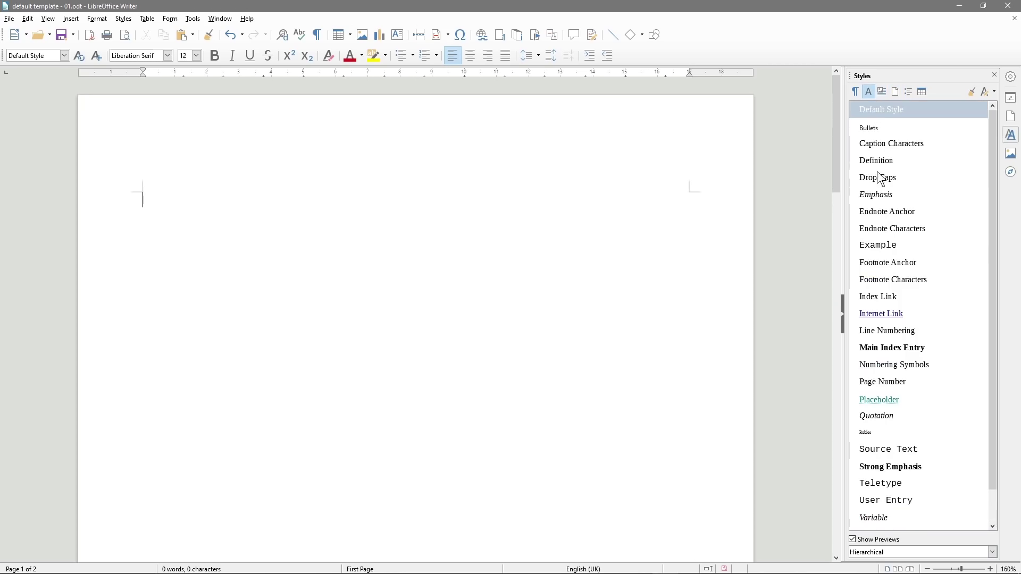
click(854, 92)
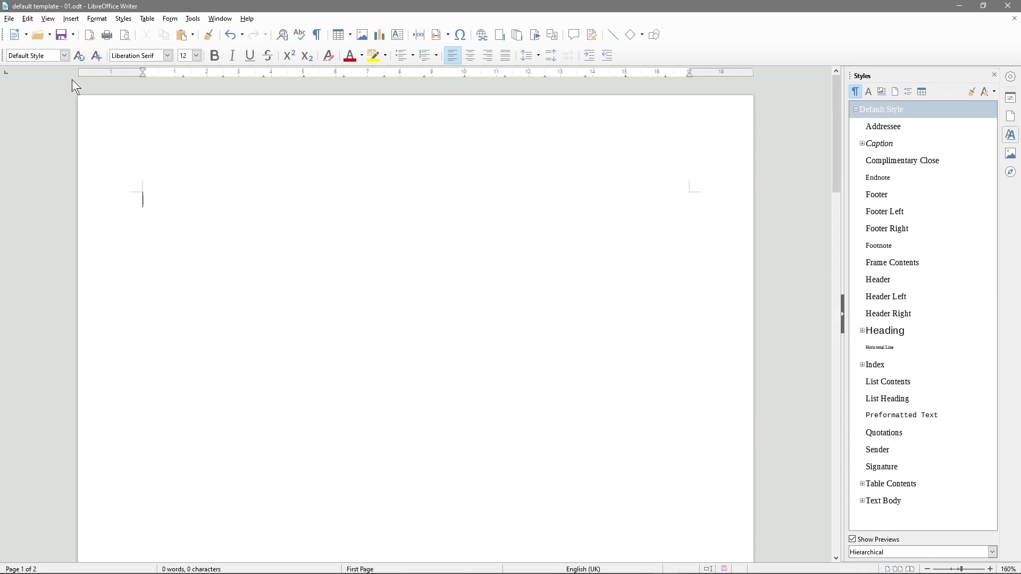
click(64, 54)
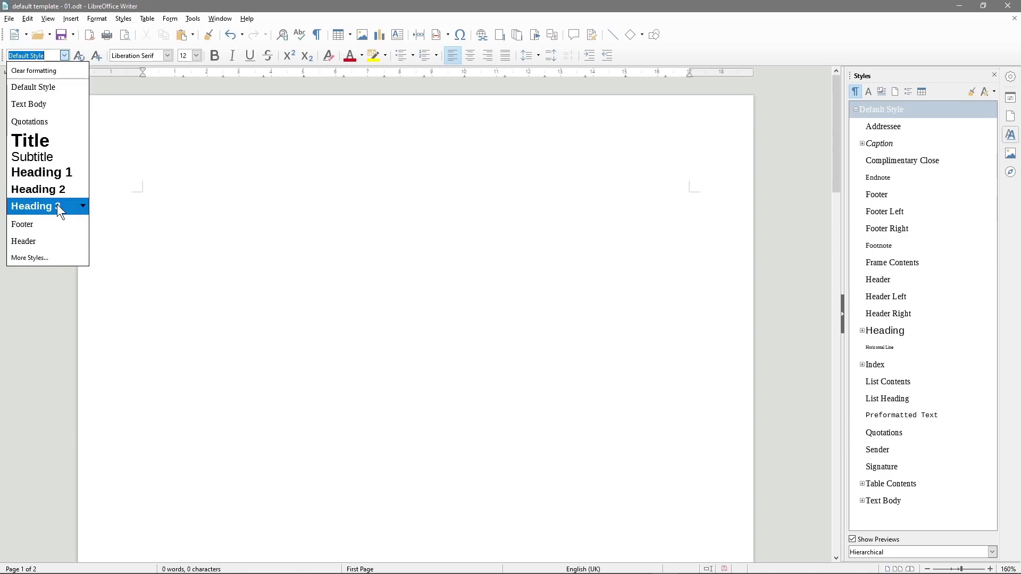
click(125, 205)
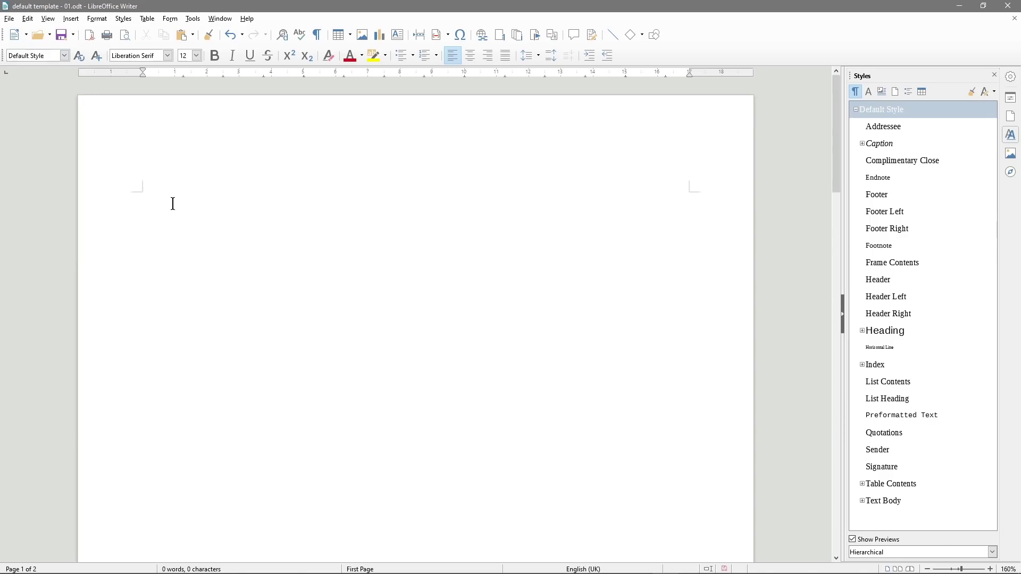
Enter five sample lines in the first page's body: "Heading 1", "Heading 2", "Heading 3", "text body" and "default"
text(Heading 1 )
text(Heading 2)
key(Return)
text(Heading 3)
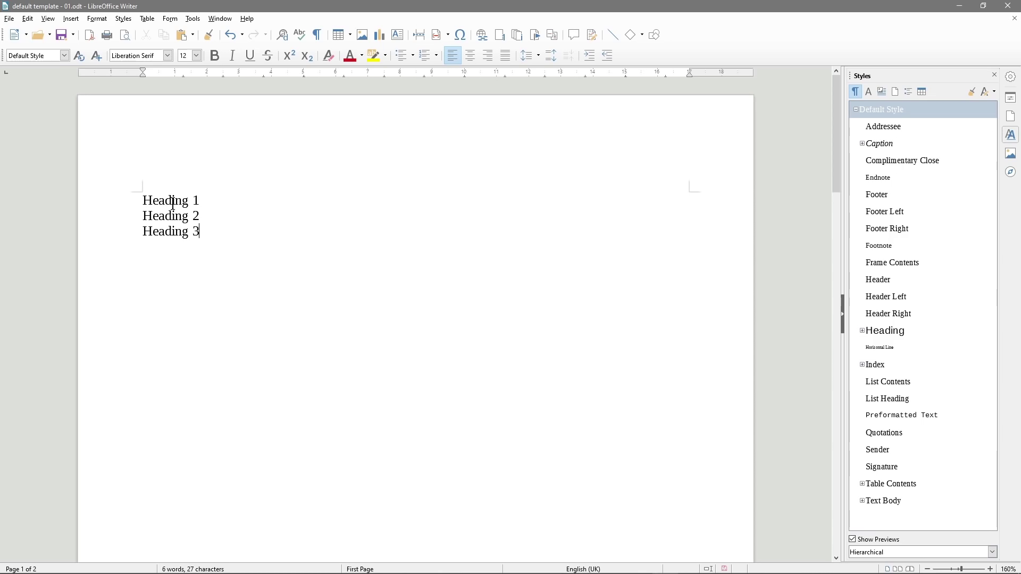
key(Return)
text(H)
key(BackSpace)
text(text body )
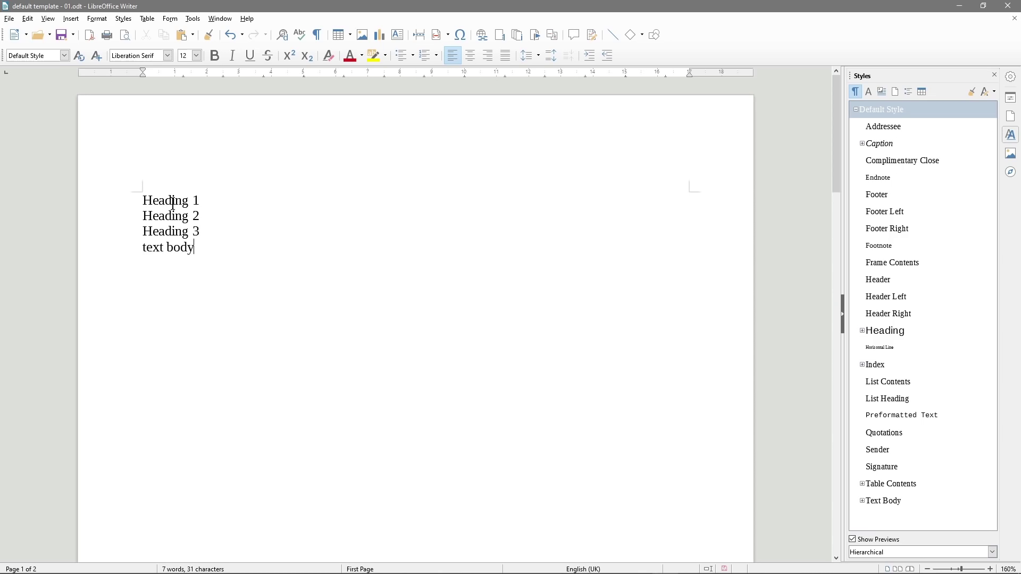
text(default)
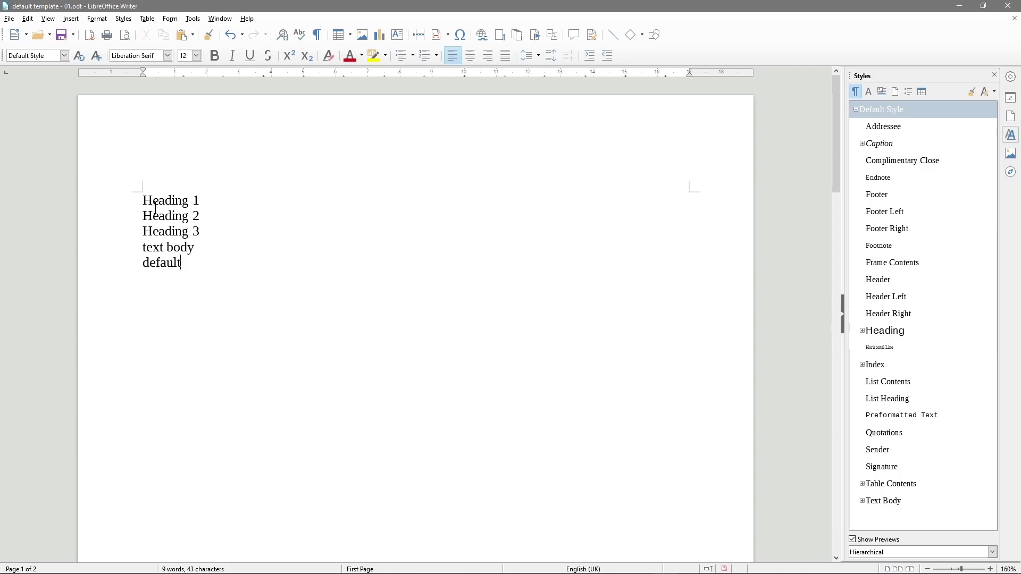
Select the "Heading 1" line and look through the character, frame, page, list and table styles, ending on the paragraph styles
drag(141, 199, 227, 198)
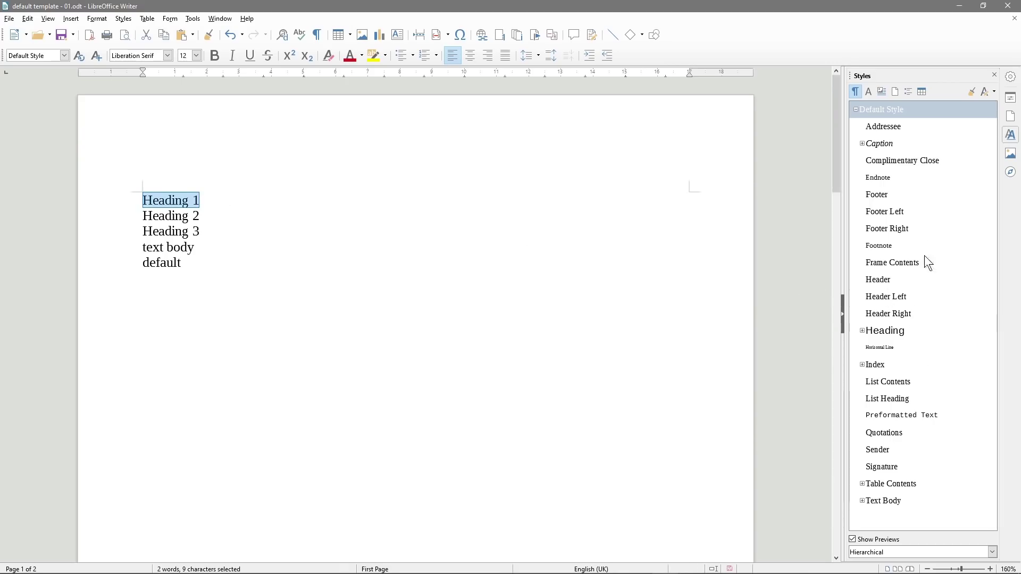
click(868, 92)
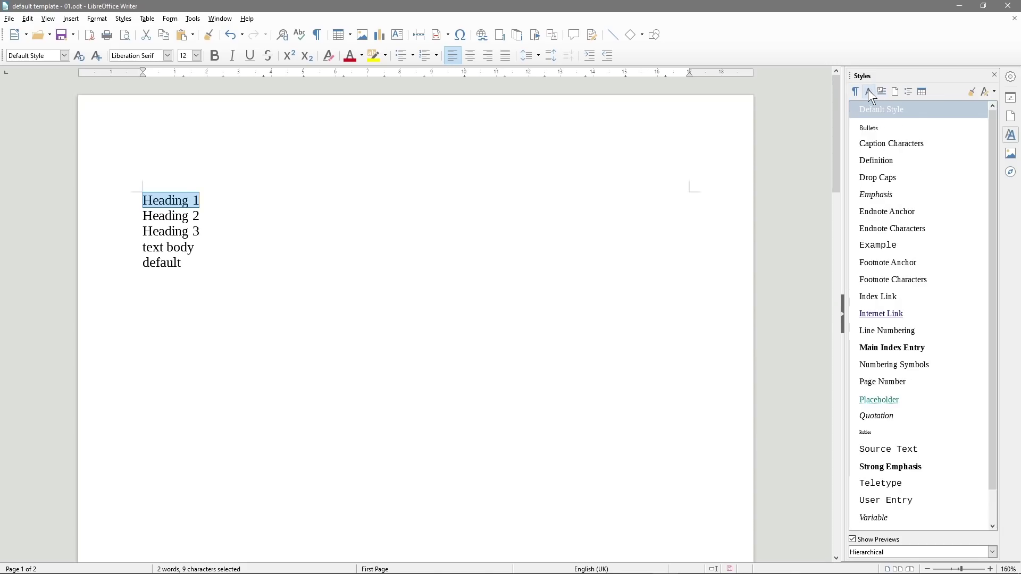
click(1009, 136)
click(1008, 136)
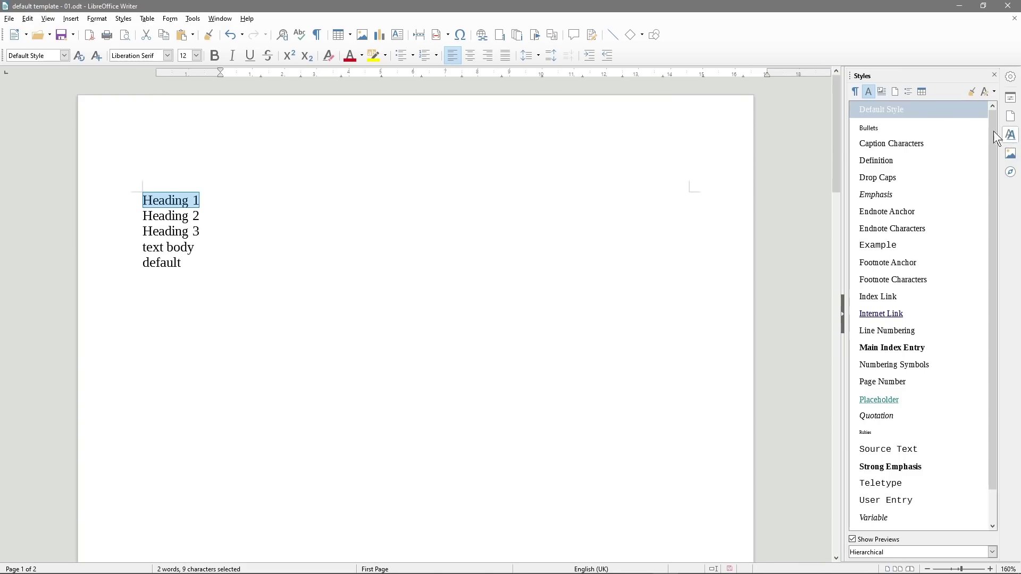
click(883, 93)
click(896, 92)
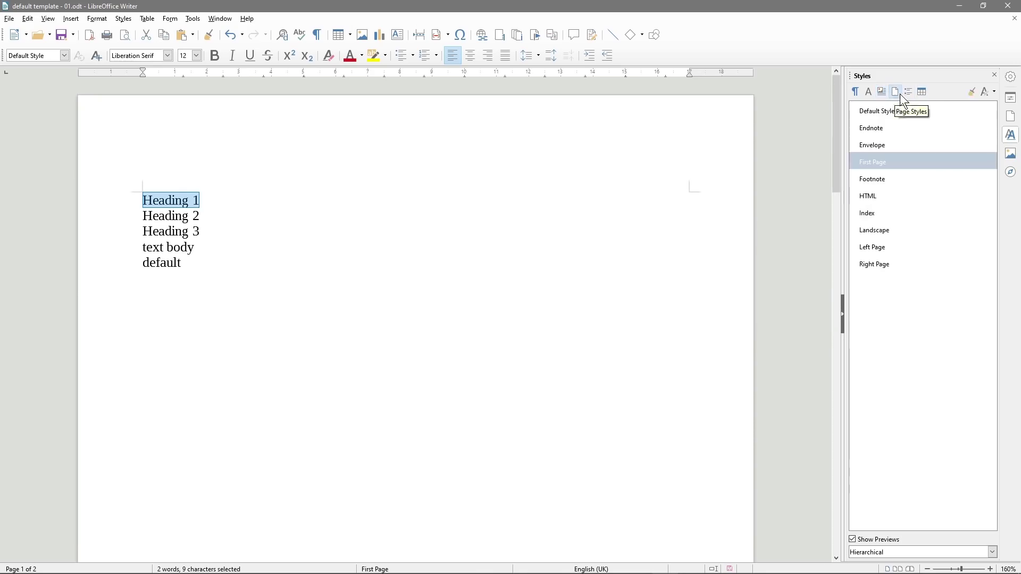
click(908, 92)
click(922, 93)
click(855, 93)
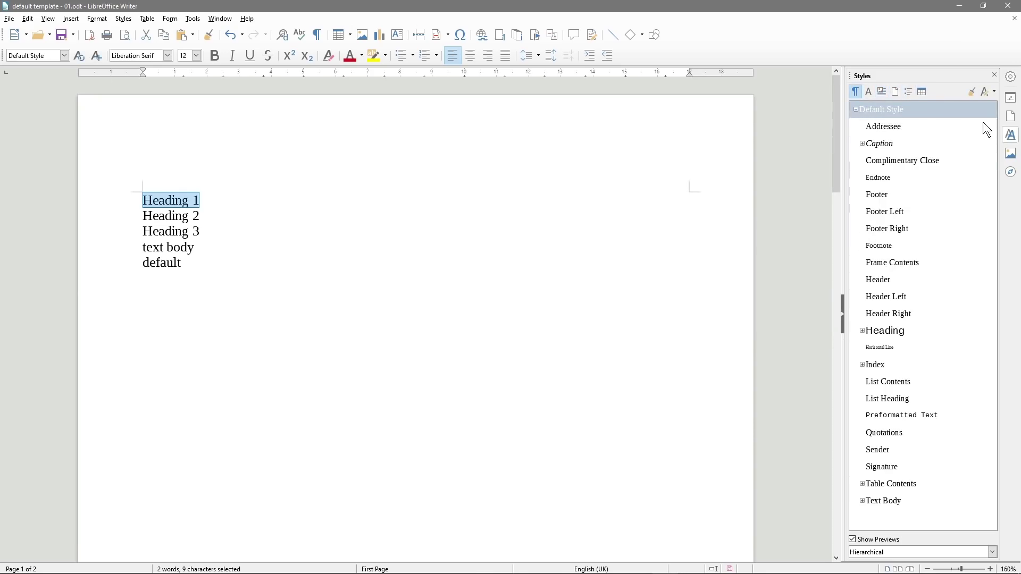
Set the Heading 1 paragraph style's font to Arial and apply the style to the selected "Heading 1" line
click(863, 331)
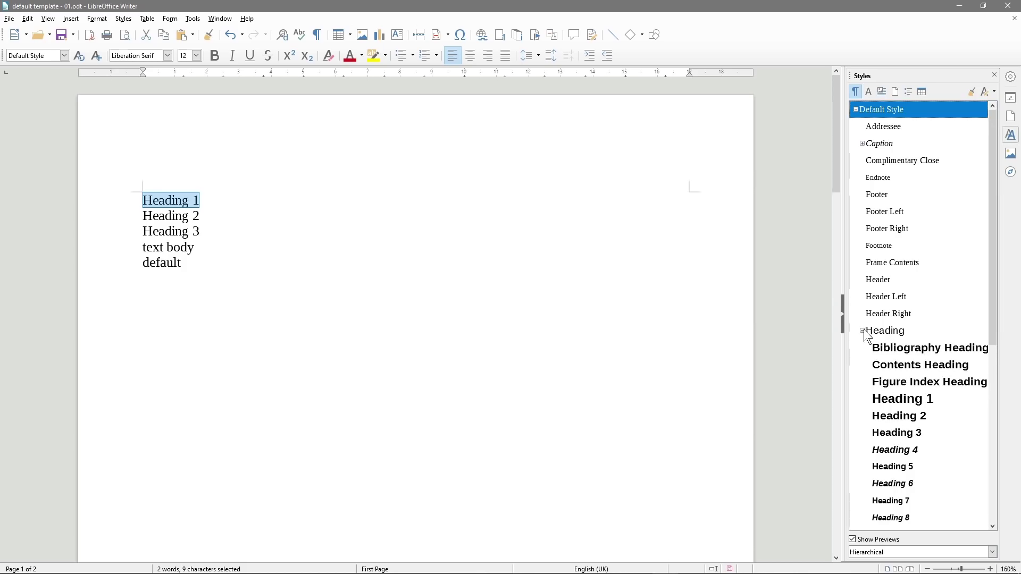
click(905, 399)
right_click(905, 399)
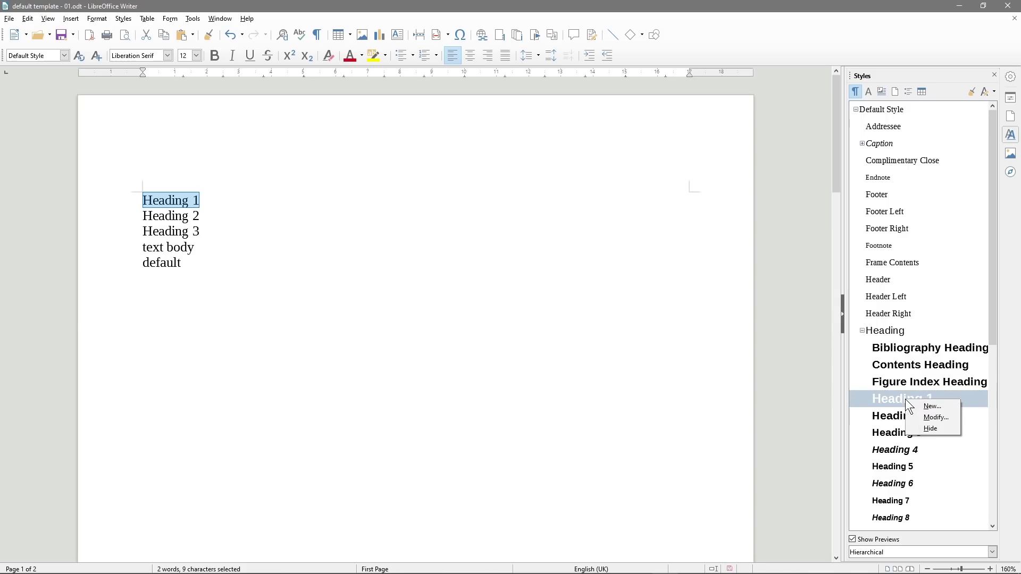
click(934, 417)
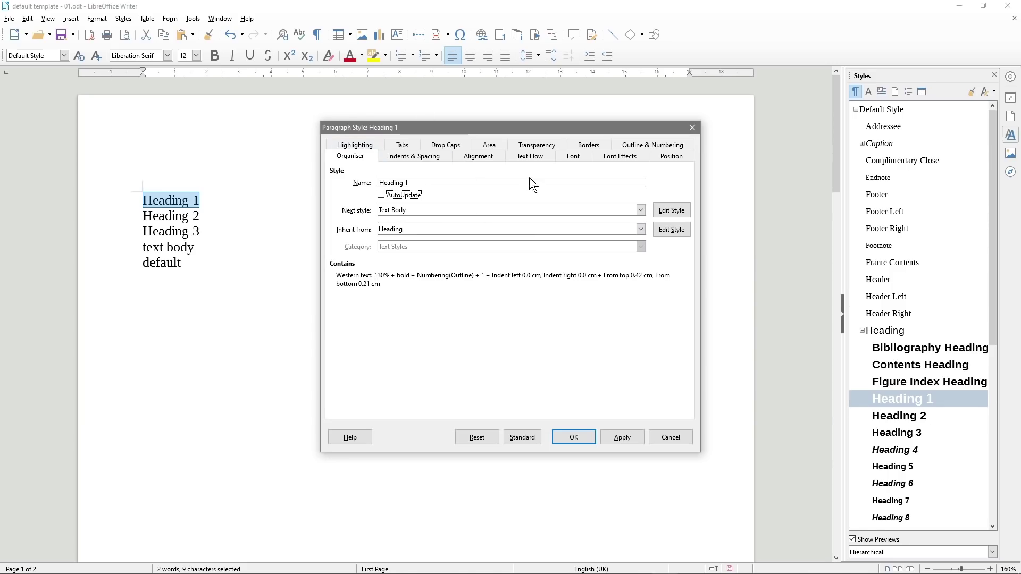
click(573, 156)
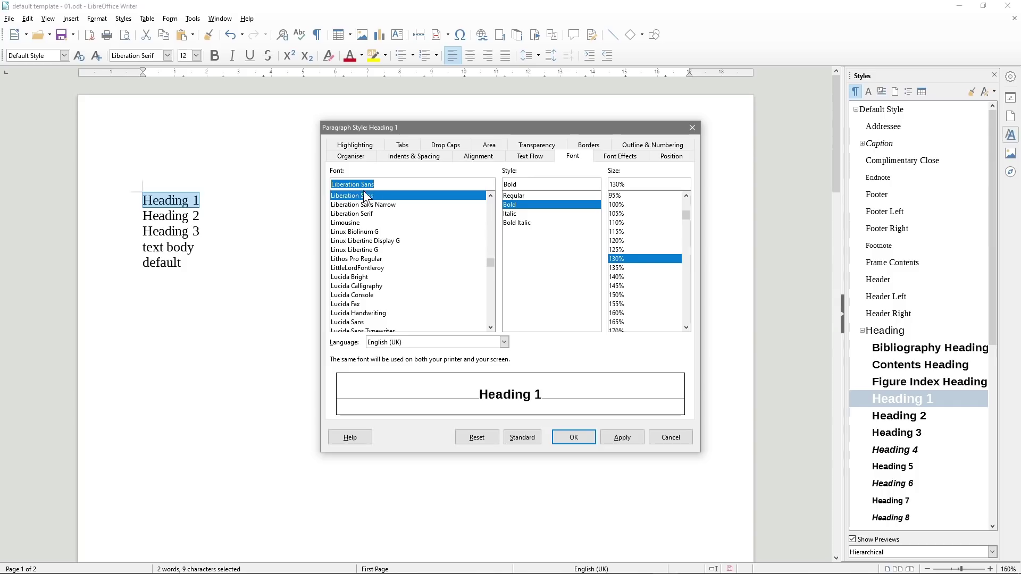
drag(488, 264, 491, 209)
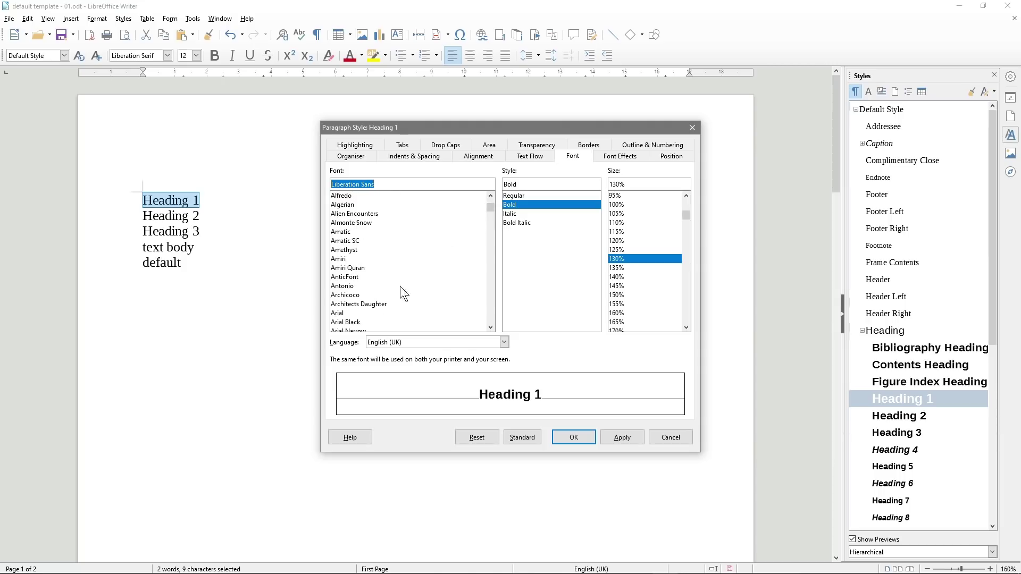
click(338, 314)
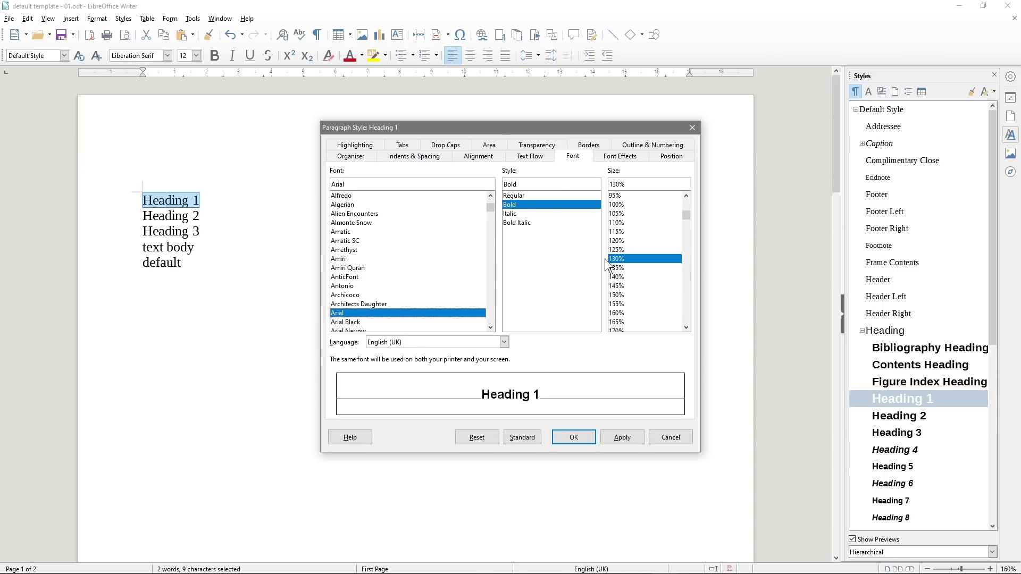
click(616, 436)
click(570, 437)
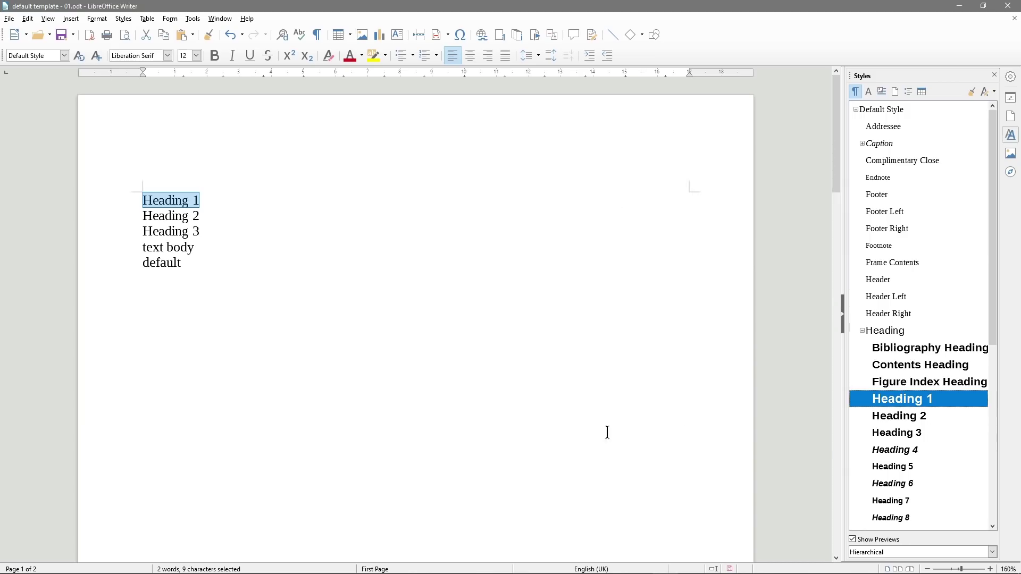
double_click(897, 399)
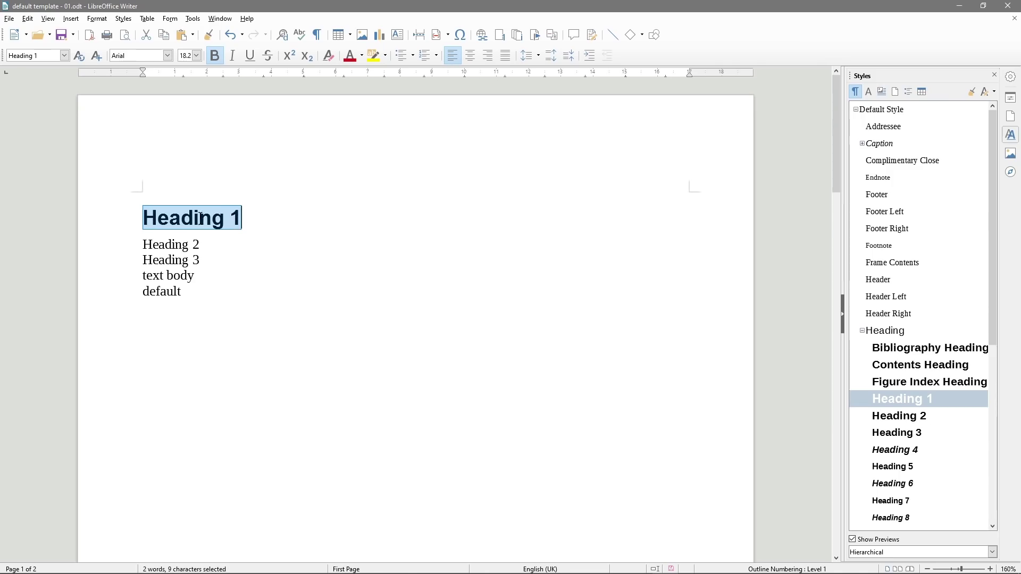
Set the Heading 2 paragraph style's font to Arial and apply the style to the "Heading 2" line
drag(140, 244, 199, 244)
click(911, 417)
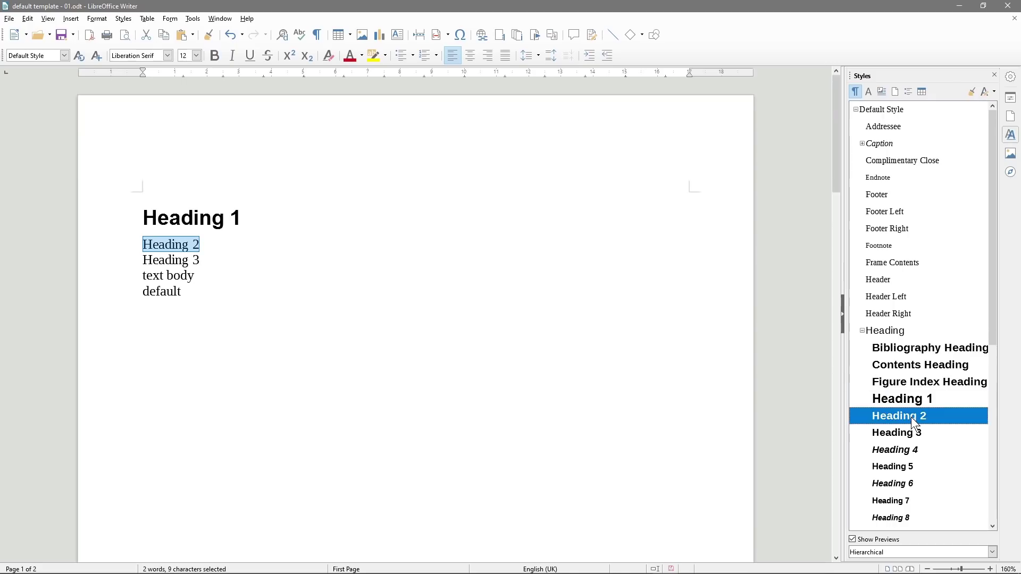
right_click(911, 417)
click(917, 435)
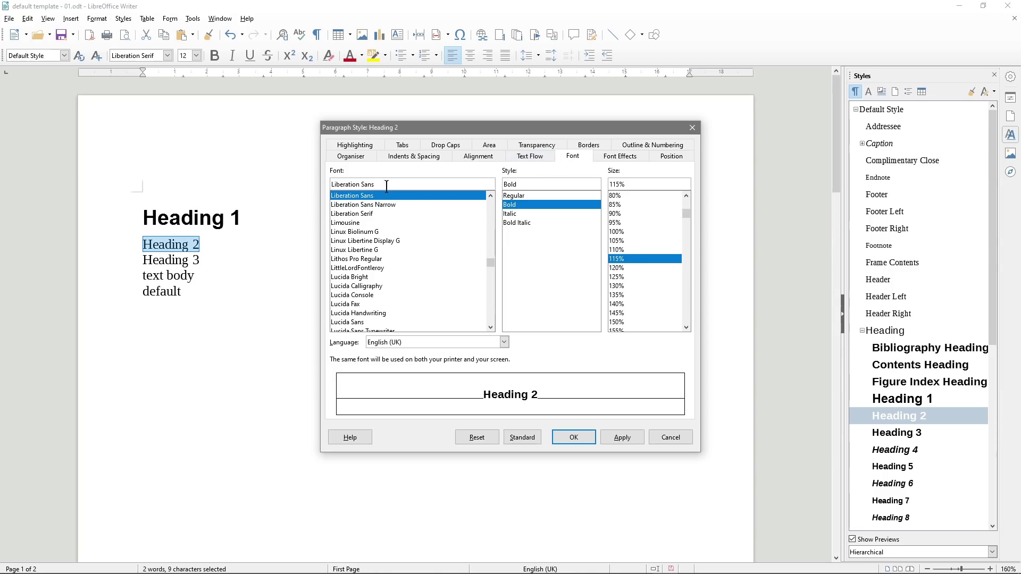
drag(387, 186, 308, 186)
text(Arial)
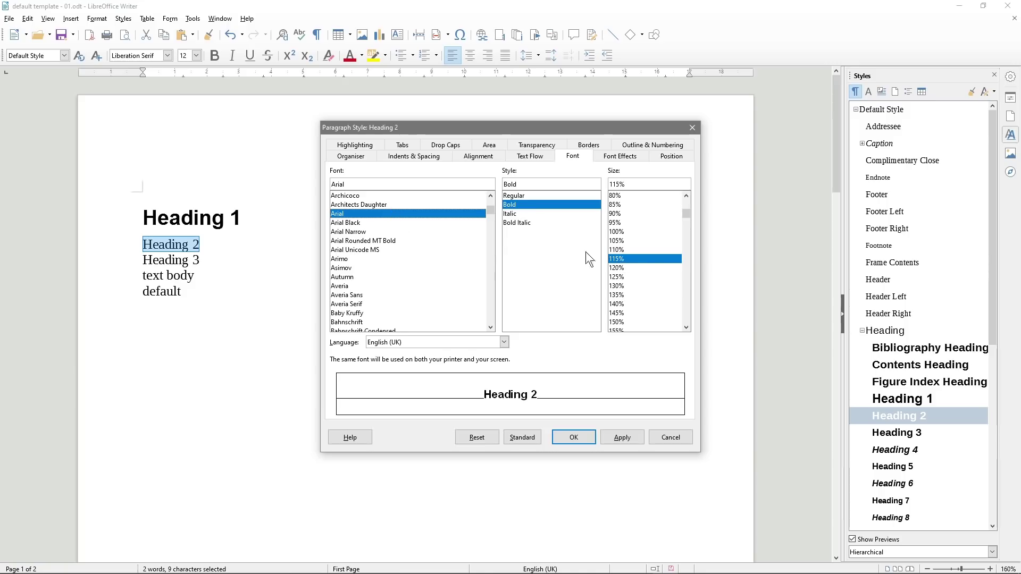
click(621, 438)
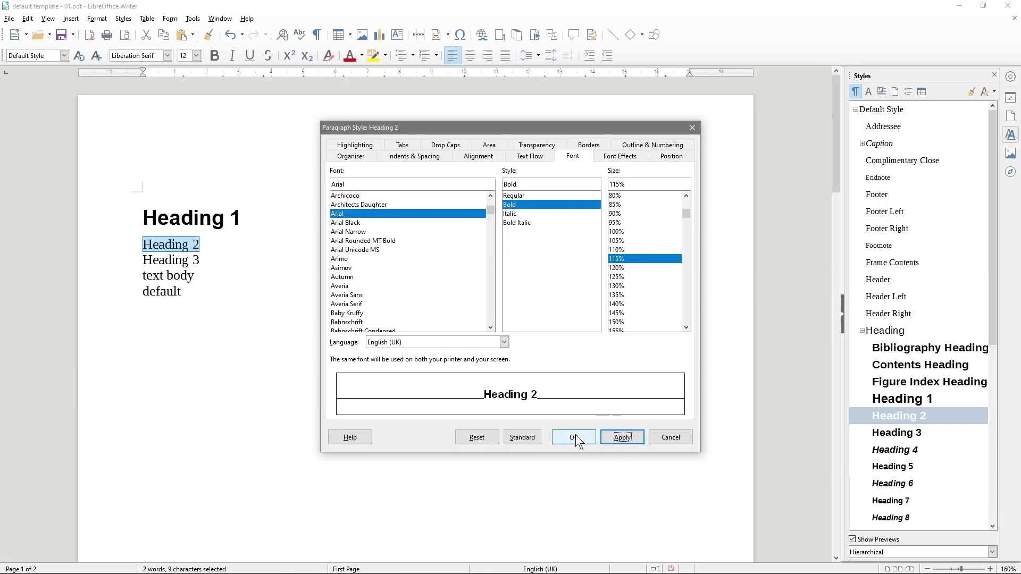
click(574, 437)
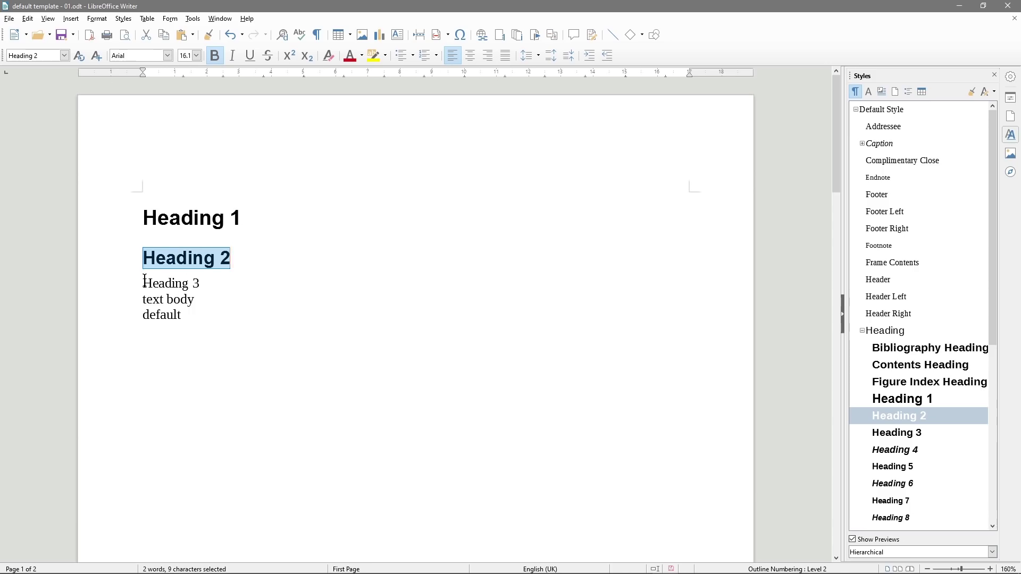
Set the Heading 3 paragraph style's font to Arial at 100% size and apply the style to the "Heading 3" line
drag(144, 282, 215, 284)
click(916, 432)
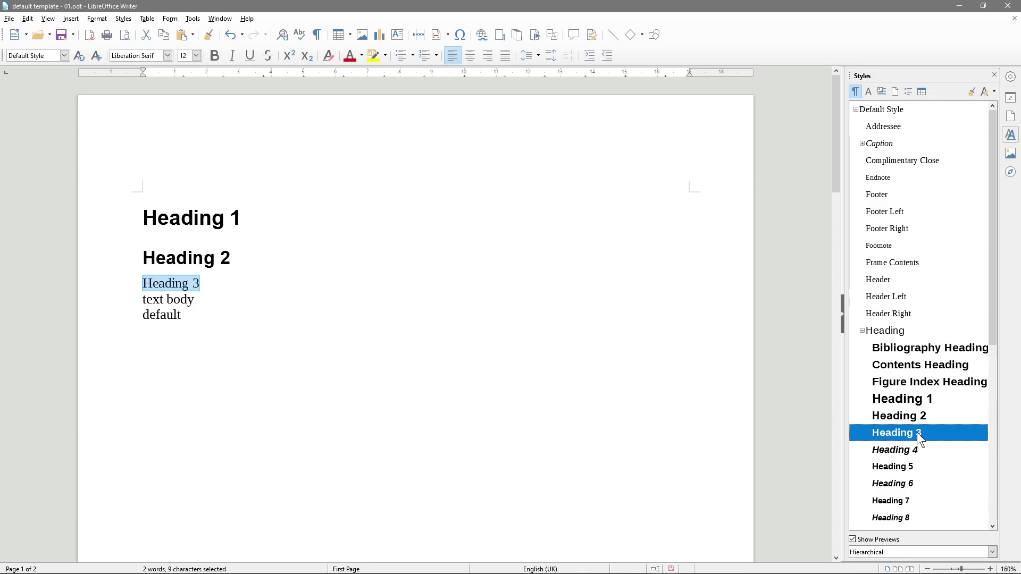
right_click(918, 433)
click(940, 450)
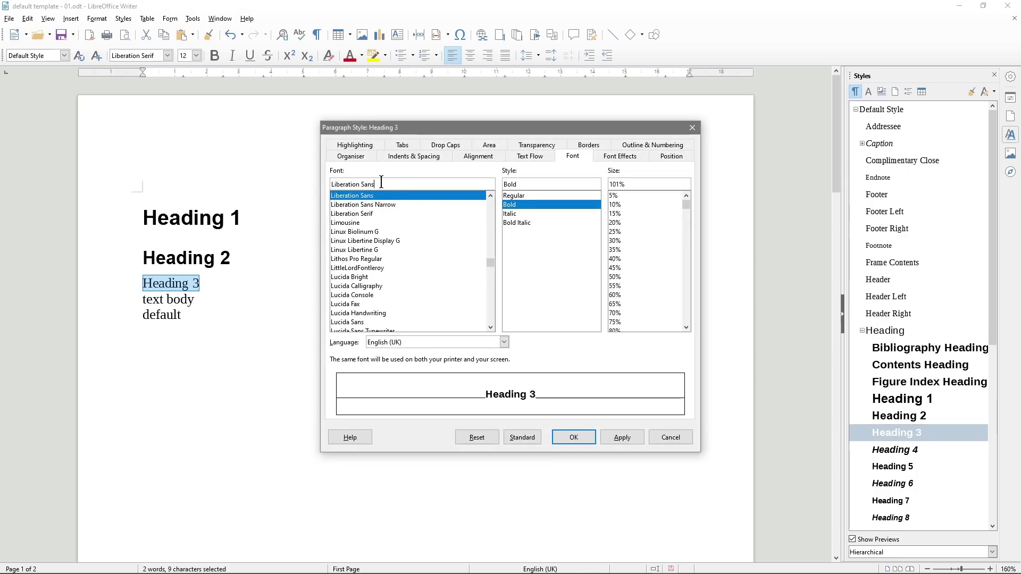
triple_click(381, 183)
text(Arial)
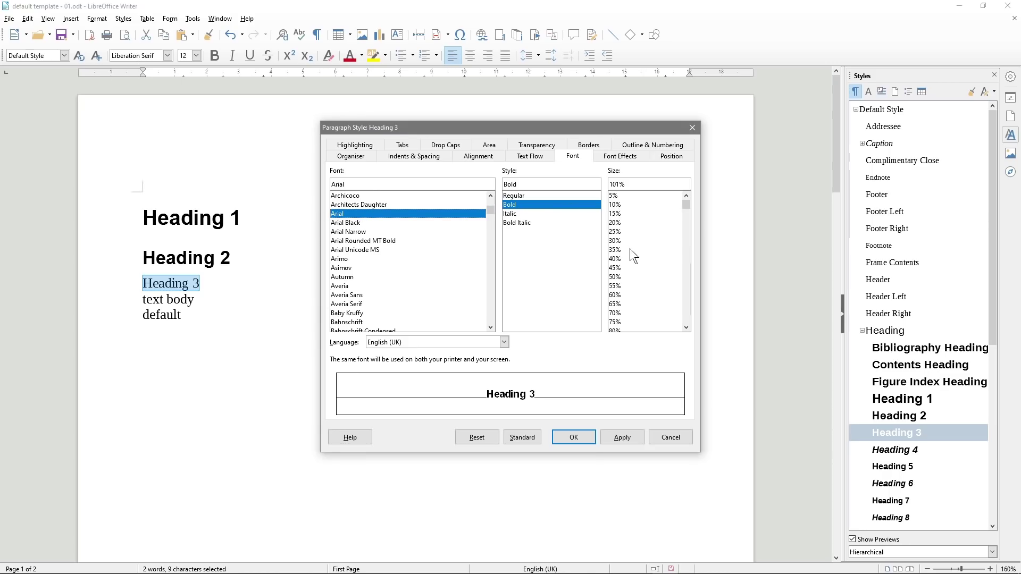
scroll(628, 282, down, 3)
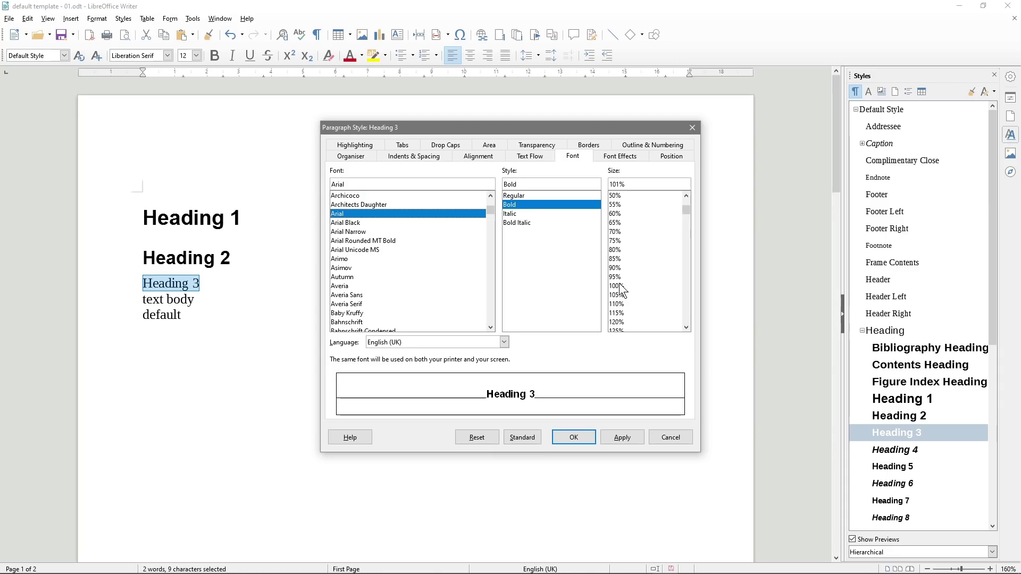
click(620, 286)
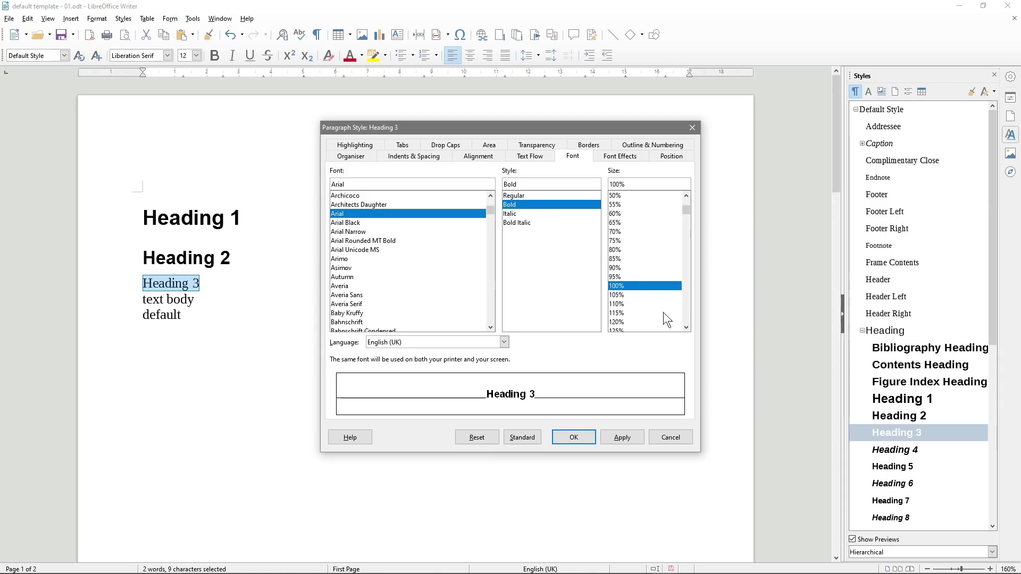
click(620, 437)
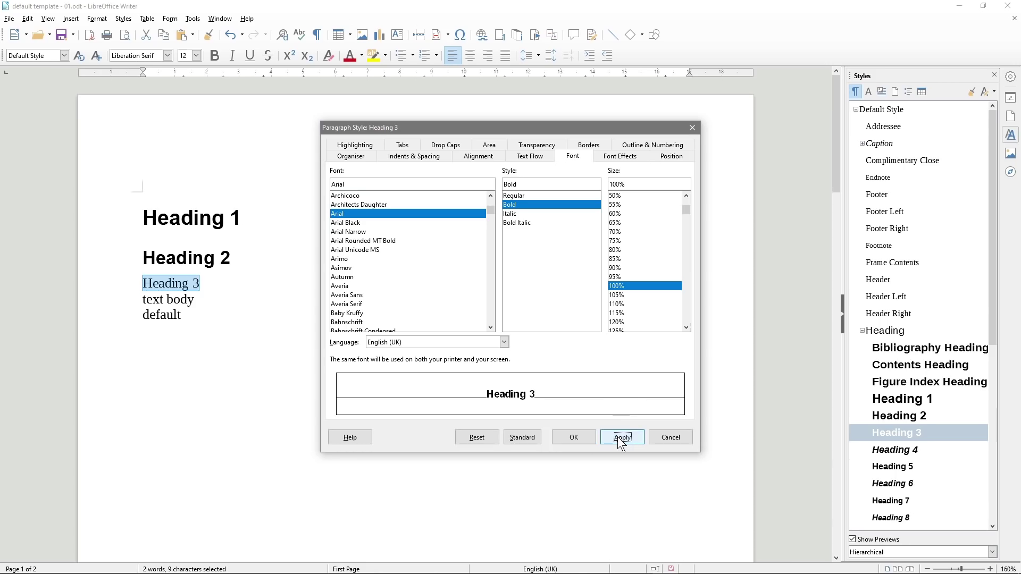
click(572, 437)
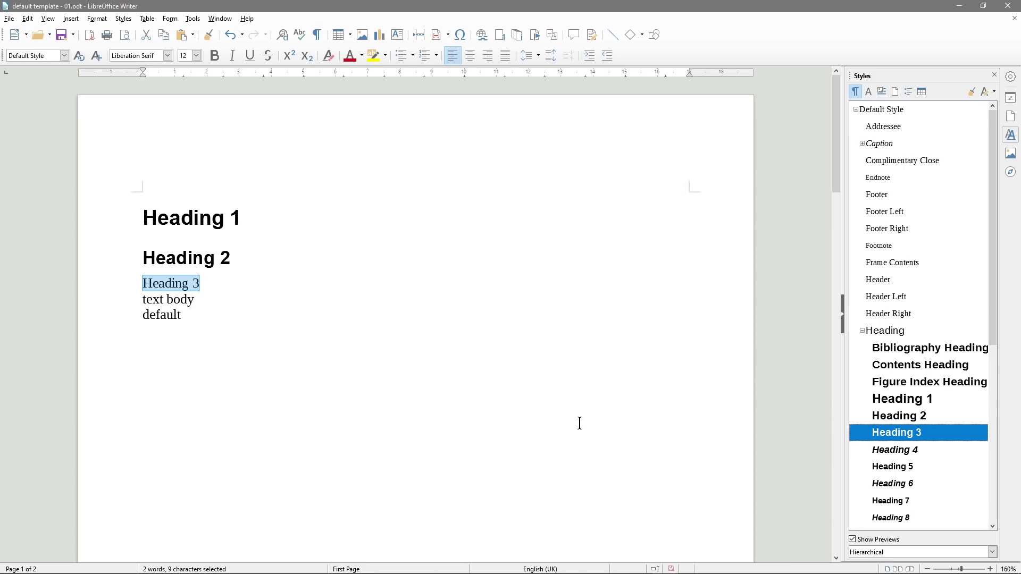
double_click(913, 437)
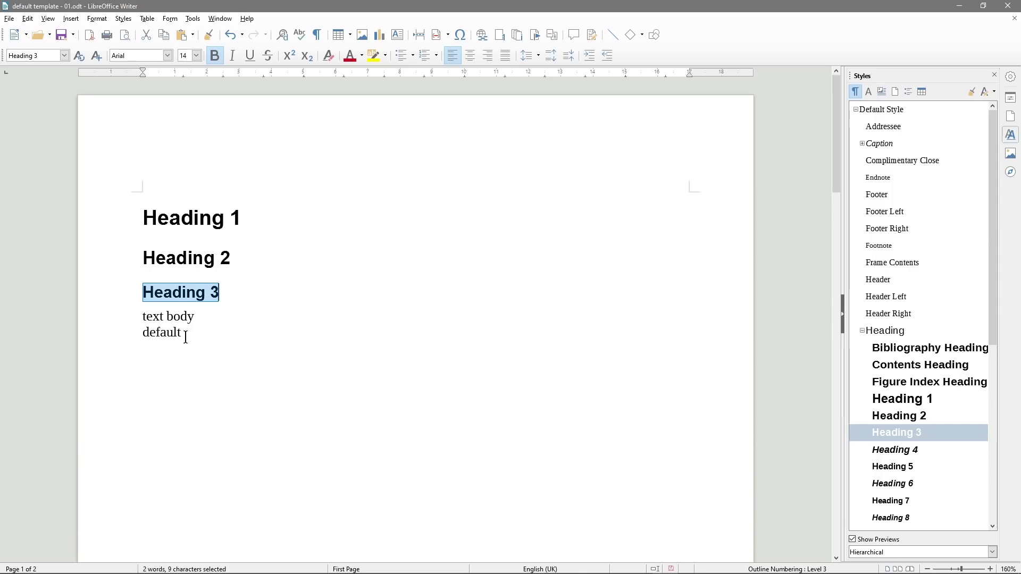
Set the Text Body paragraph style's font to Arial and apply the style to the "text body" line
drag(134, 317, 197, 317)
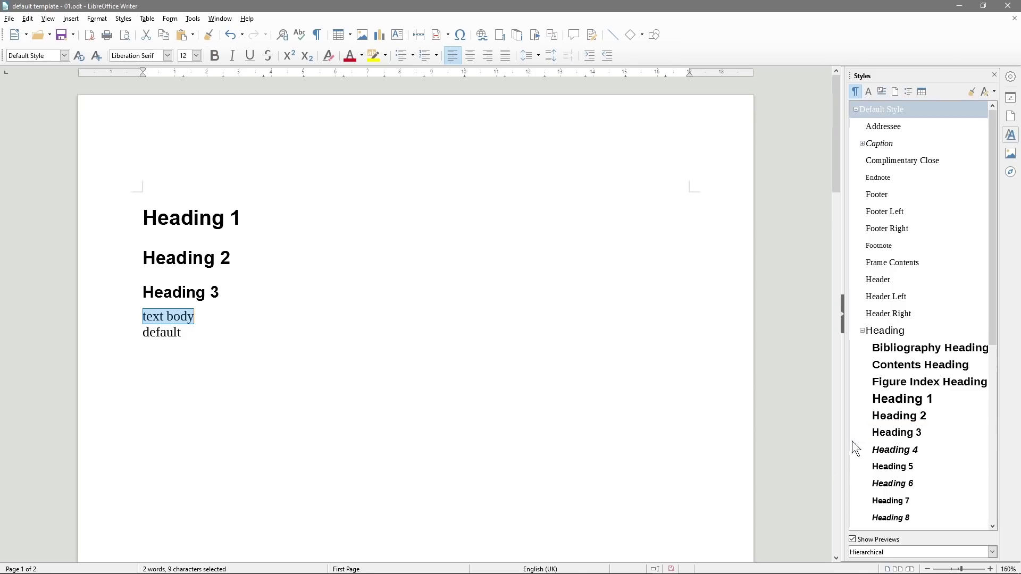
scroll(899, 316, down, 6)
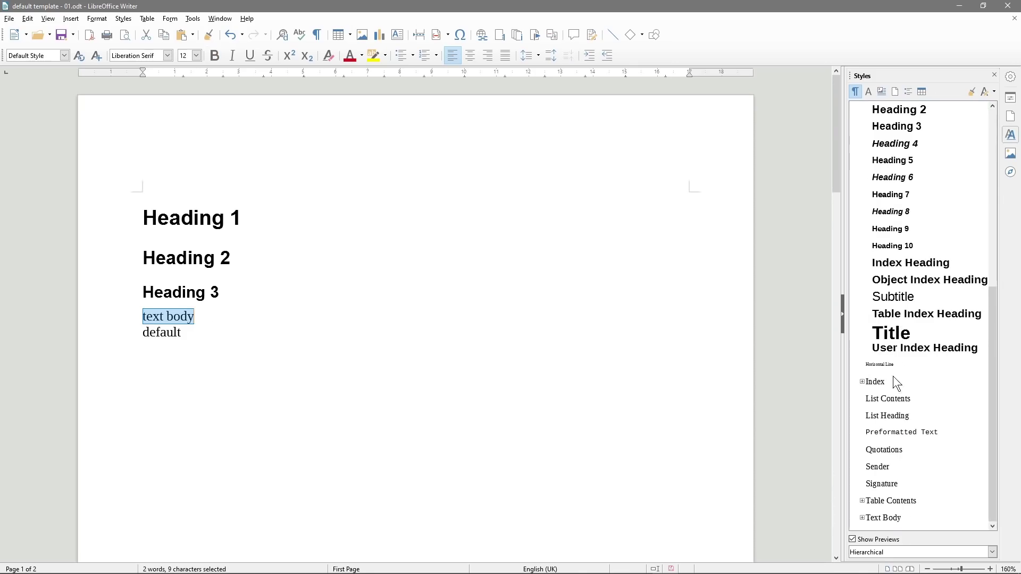
right_click(881, 517)
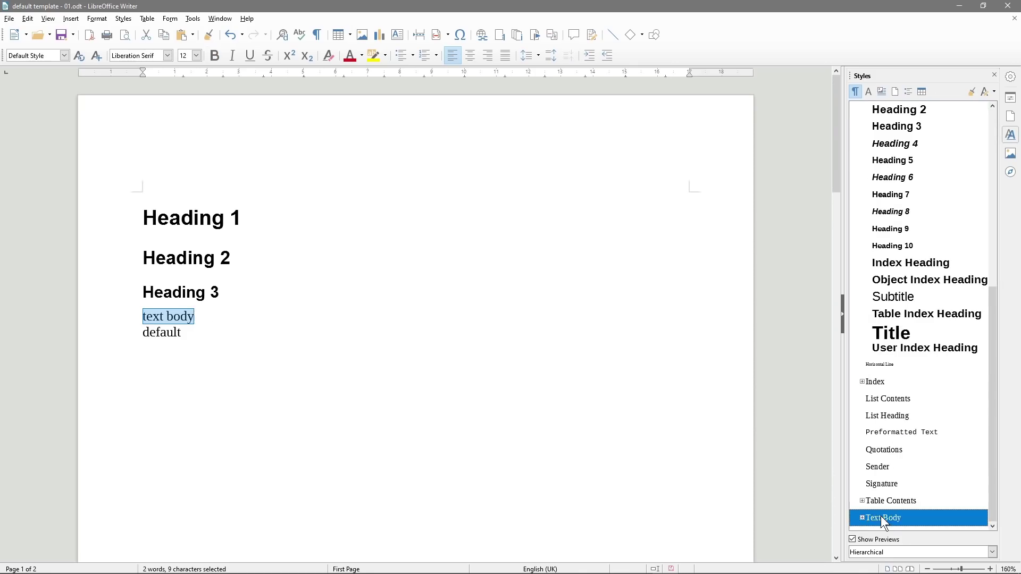
click(897, 534)
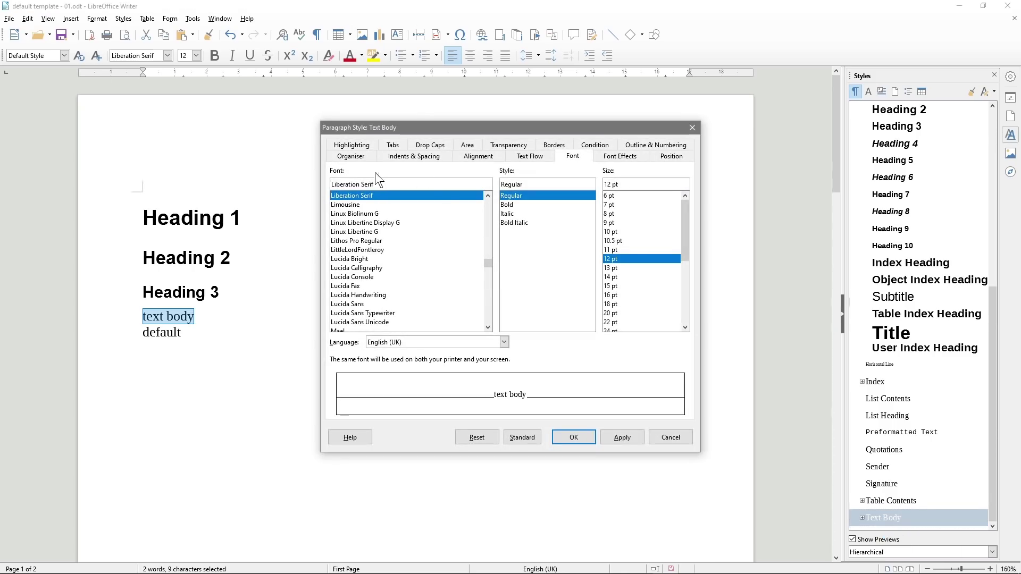
text(Arial)
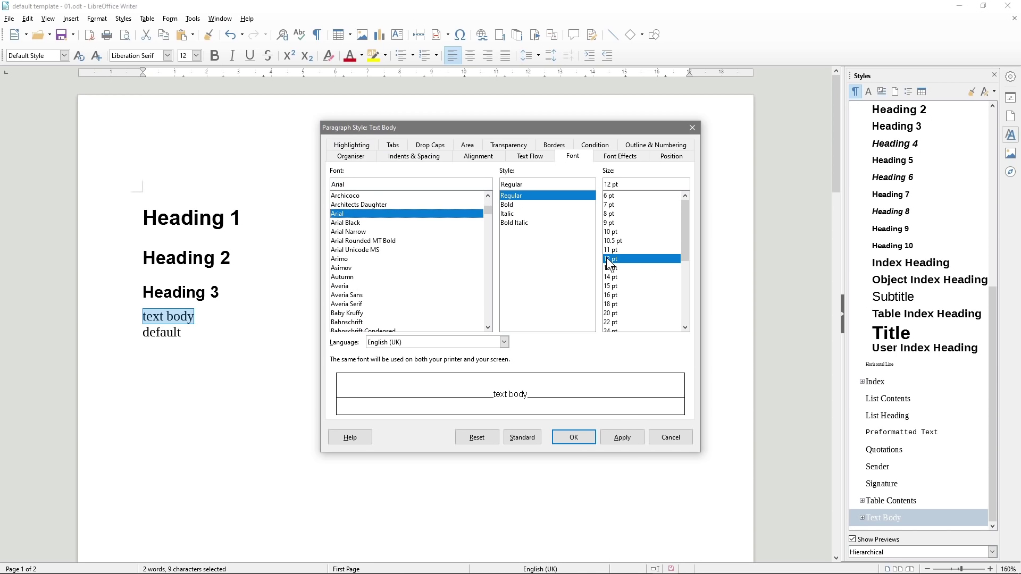
click(623, 439)
click(570, 439)
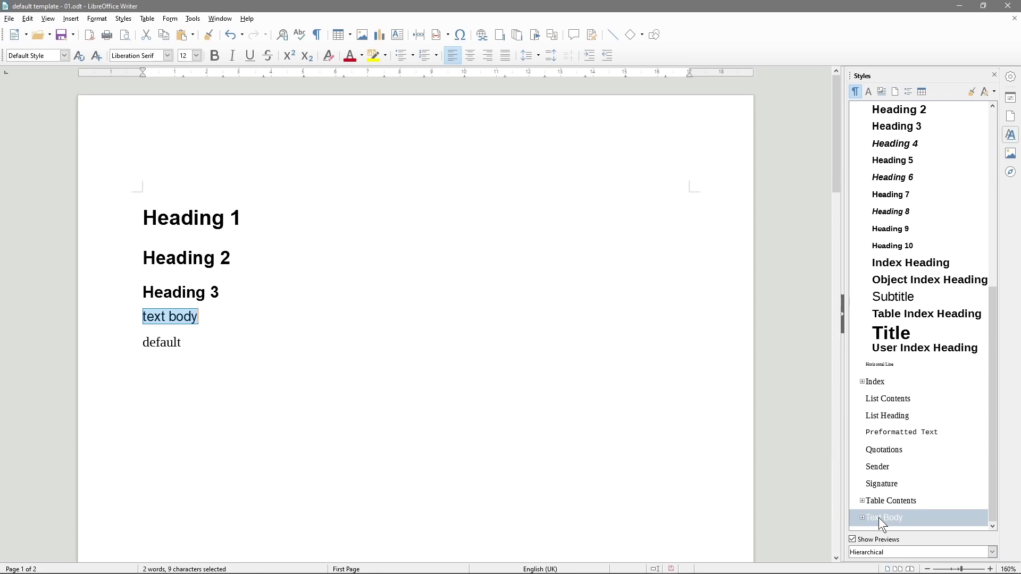
Select the "default" line and set the Default Style paragraph style's font to Arial
click(206, 349)
double_click(151, 342)
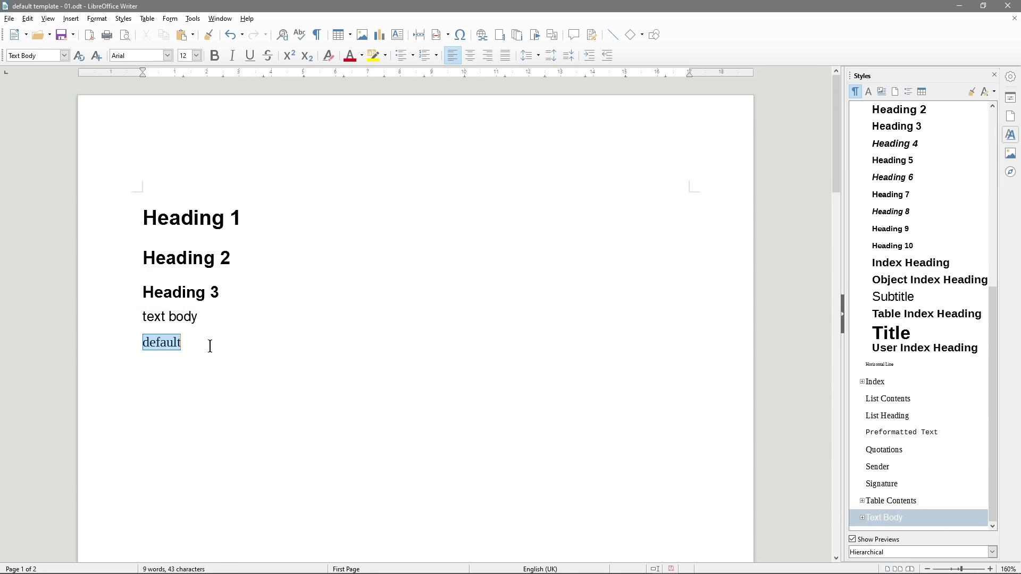
right_click(876, 109)
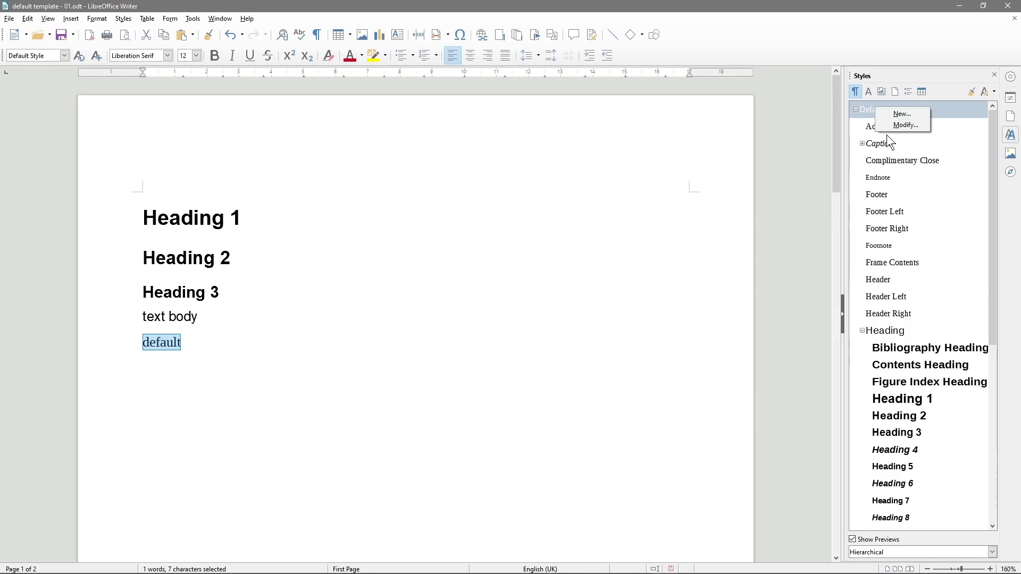
key(Escape)
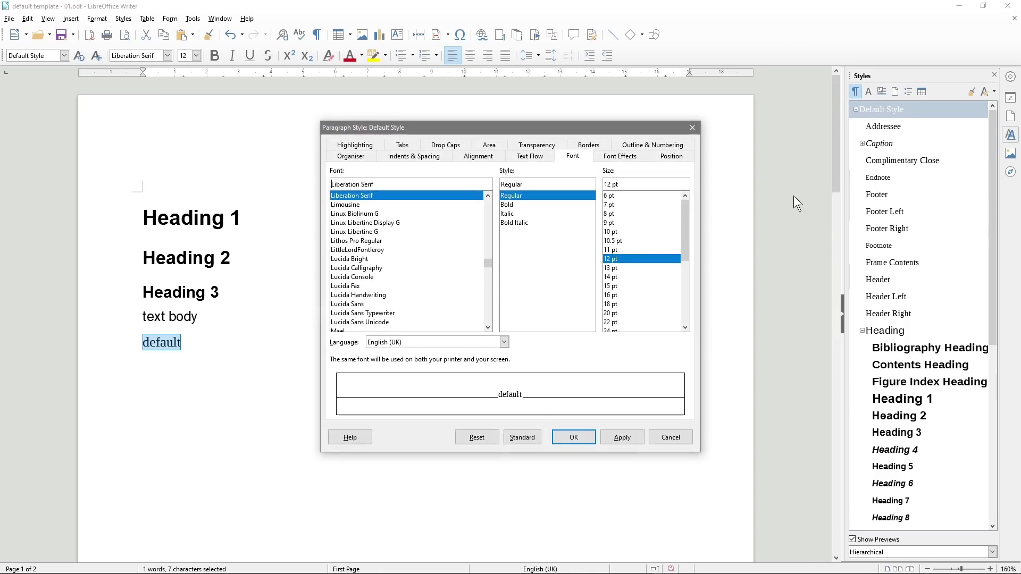
triple_click(395, 186)
text(Arial)
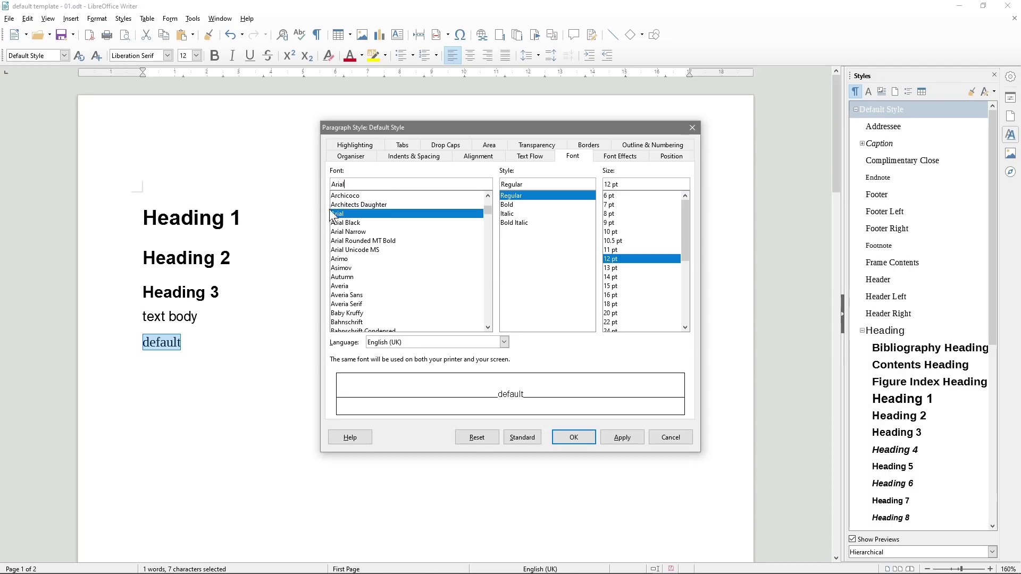
key(Up)
click(372, 213)
click(623, 438)
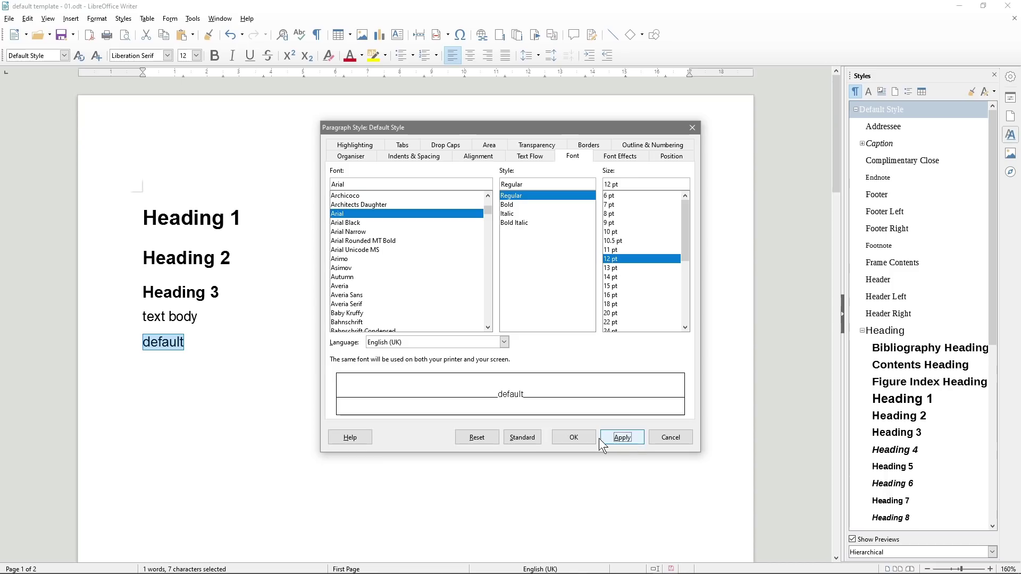
click(573, 436)
click(292, 366)
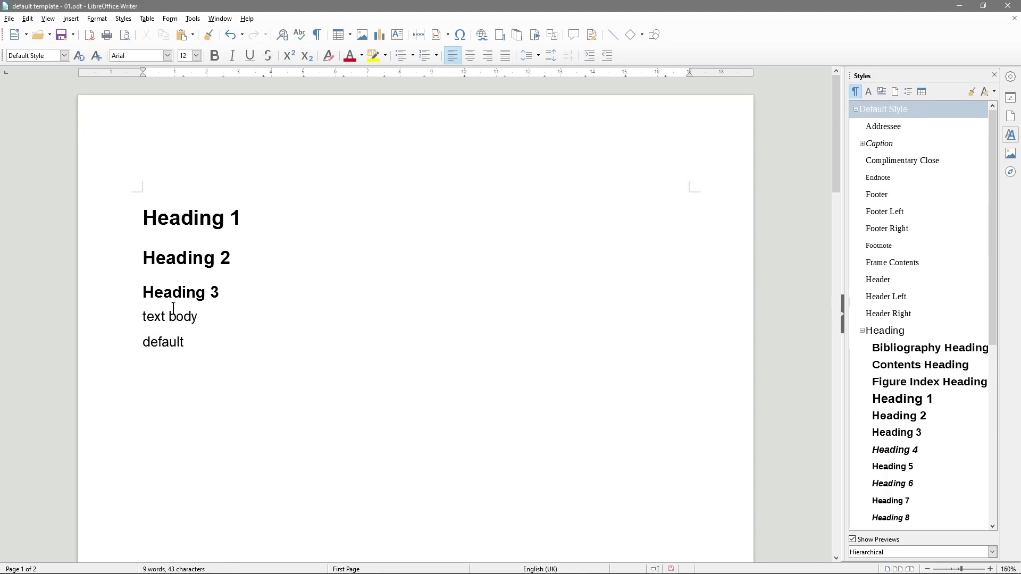
scroll(904, 265, down, 4)
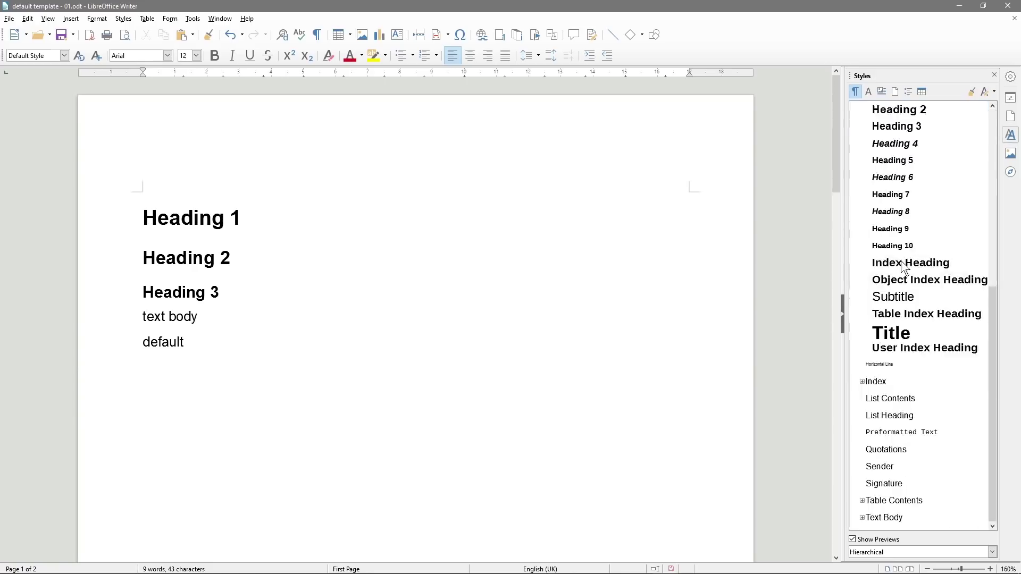
scroll(903, 268, down, 2)
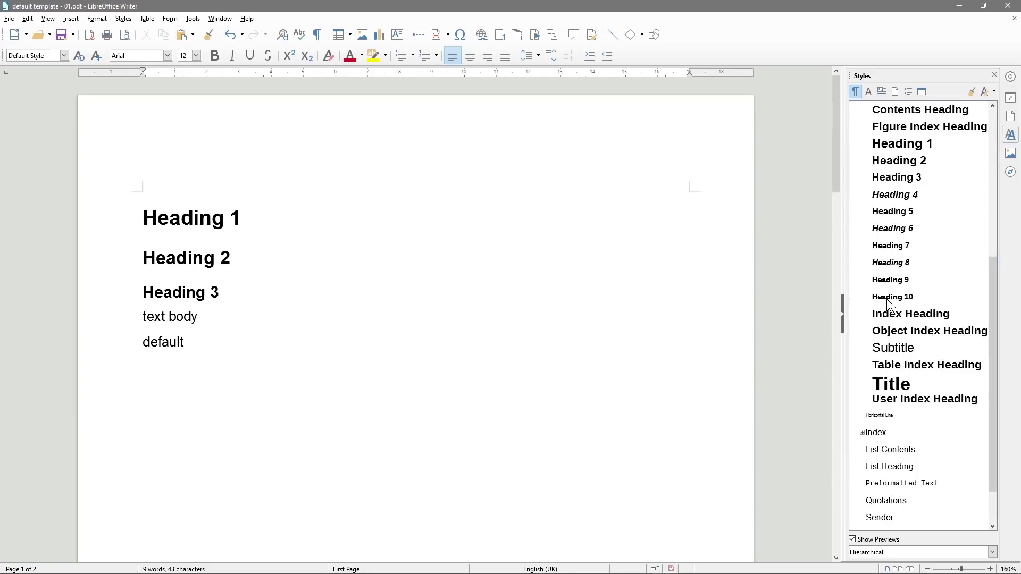
scroll(896, 313, down, 1)
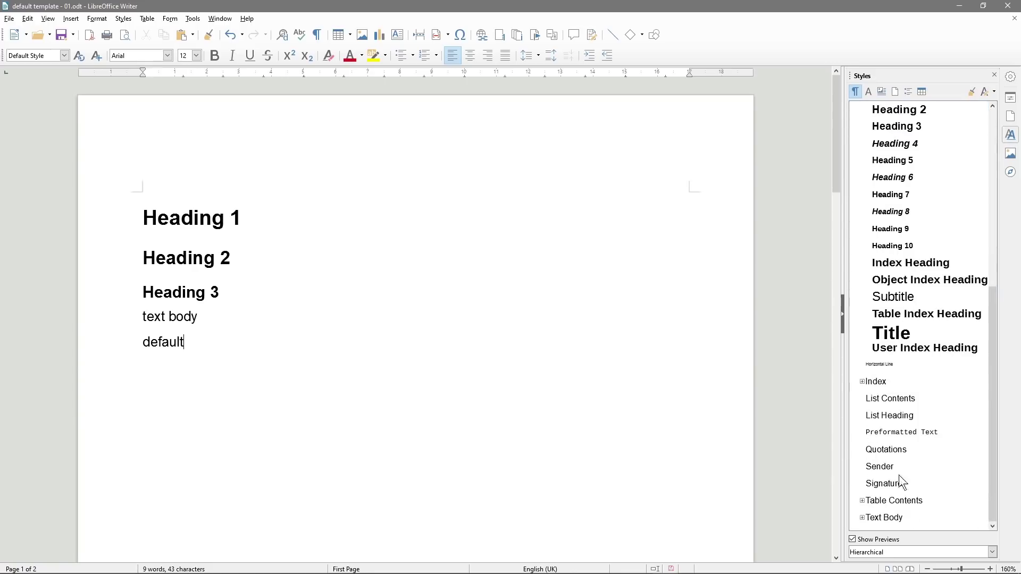
scroll(906, 449, up, 6)
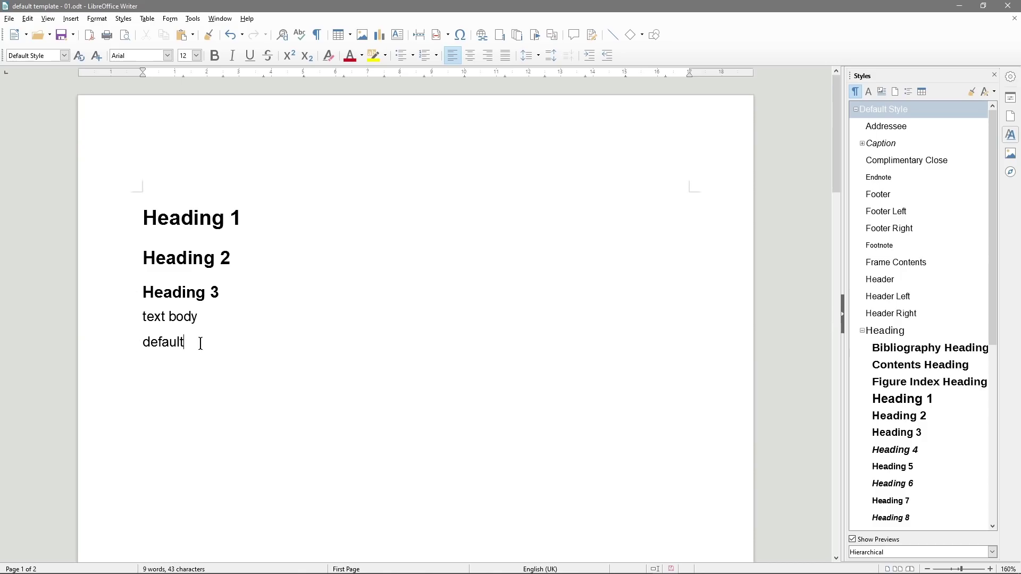
Delete all five sample lines from the first page and set the empty paragraph back to Default Style
drag(201, 343, 110, 207)
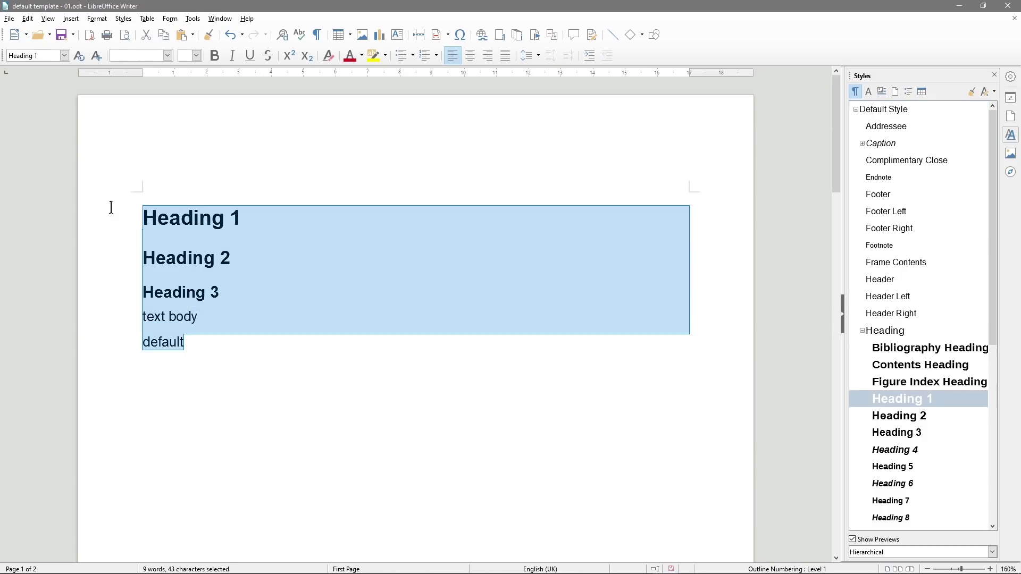
key(Delete)
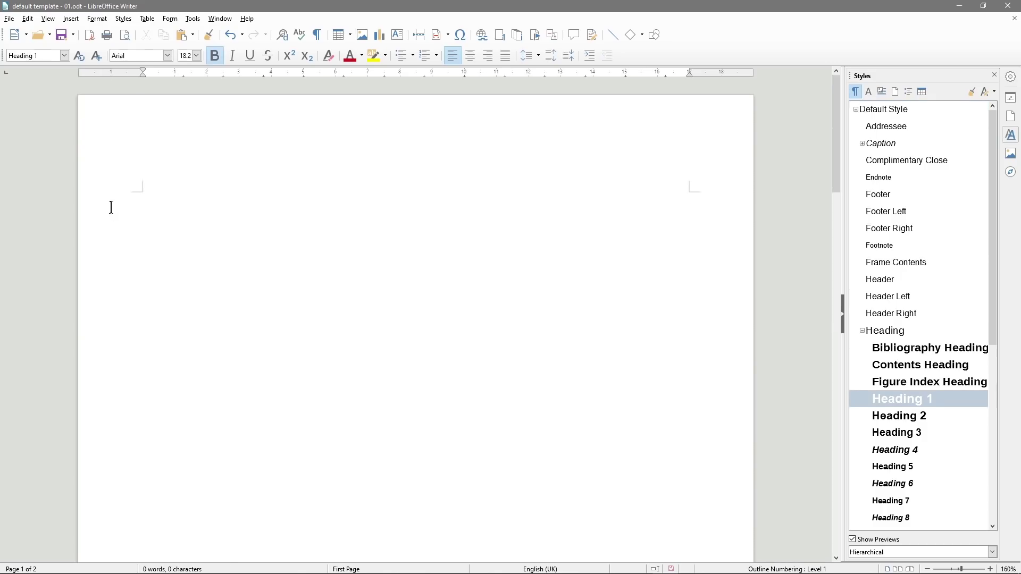
click(64, 55)
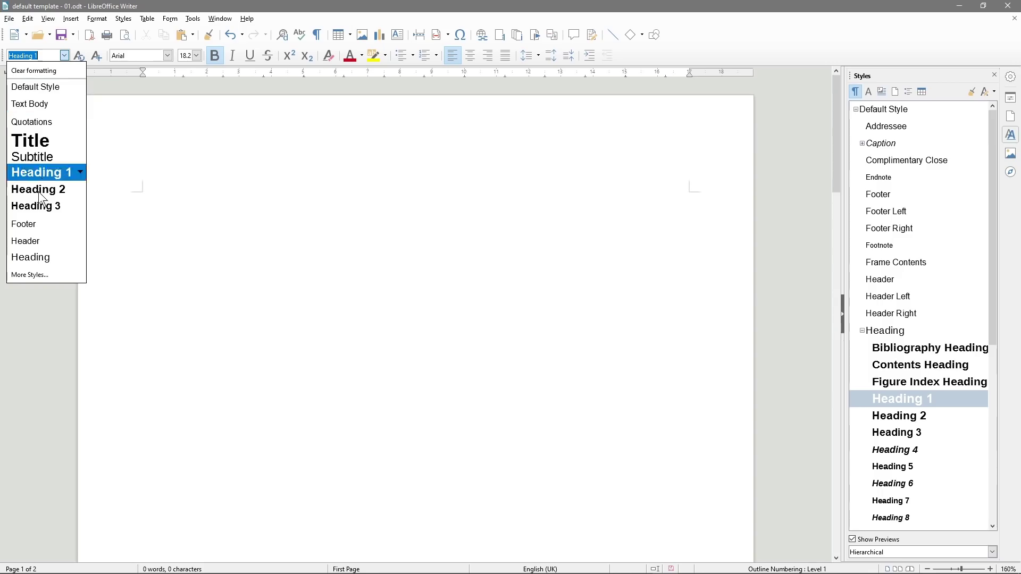
click(172, 229)
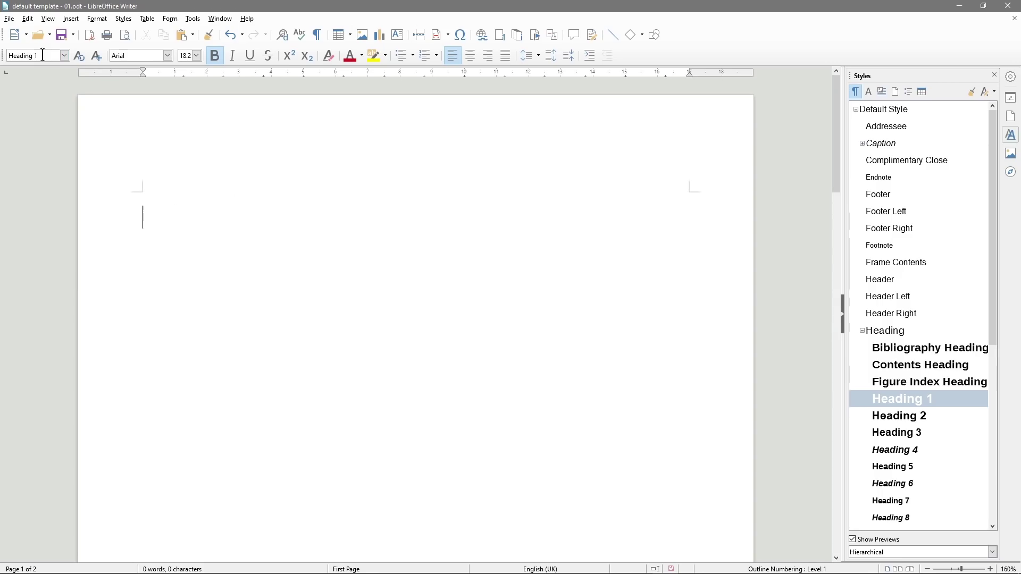
click(65, 56)
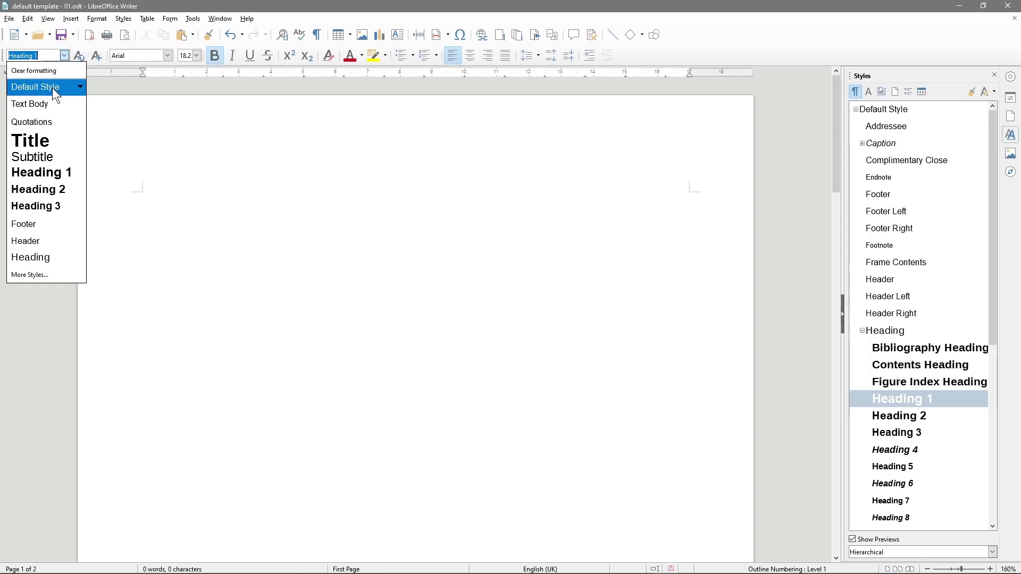
click(52, 88)
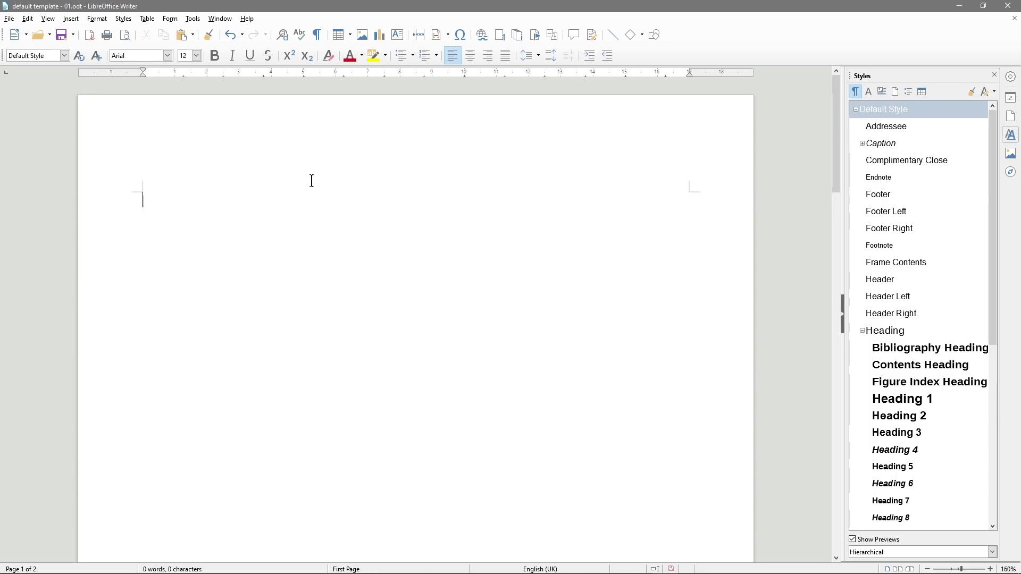
Insert a table with two columns and one row in the first page's header
click(157, 167)
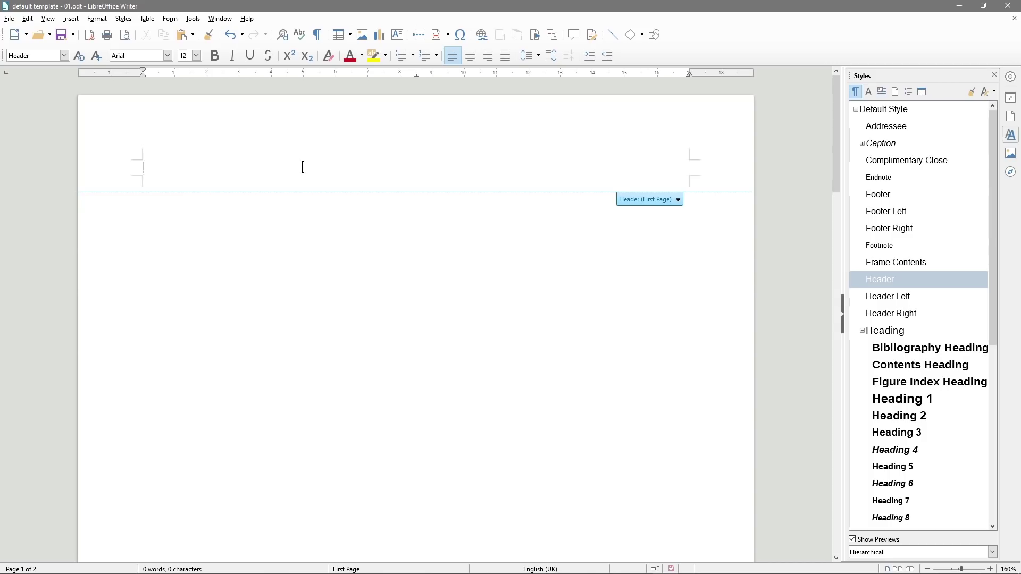
click(349, 35)
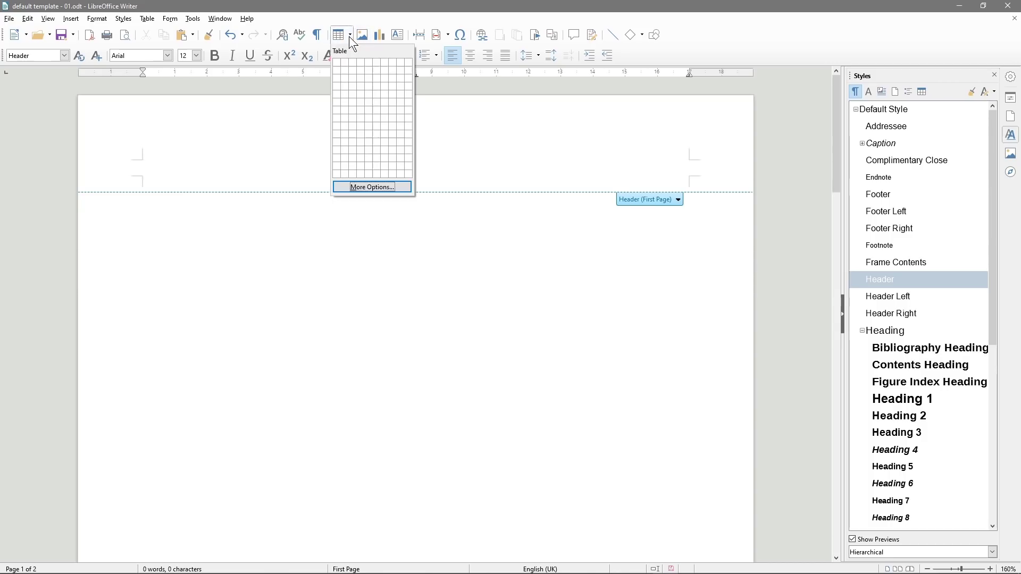
click(345, 64)
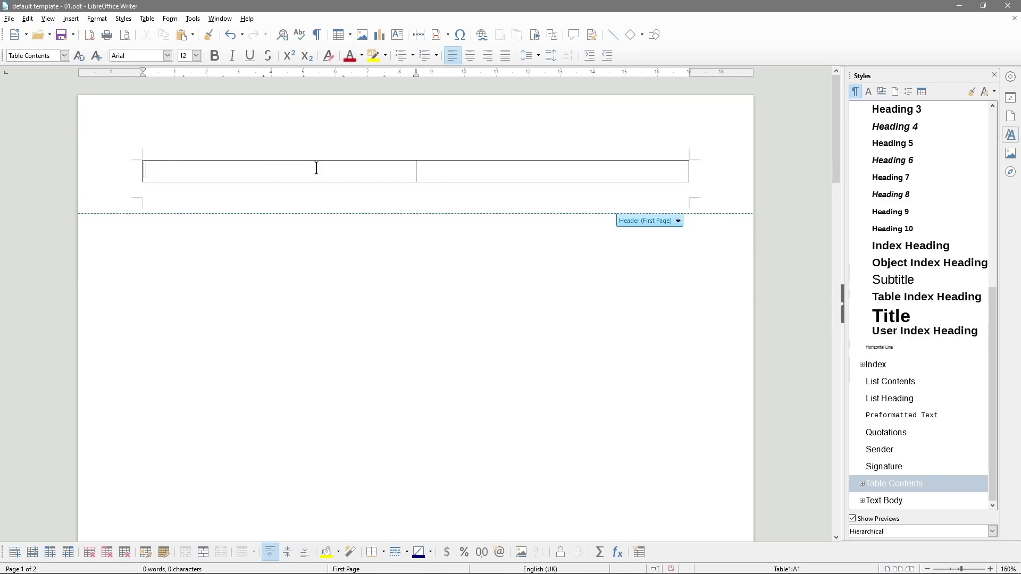
Remove all borders from both cells of the table in the first page's header
drag(317, 168, 463, 170)
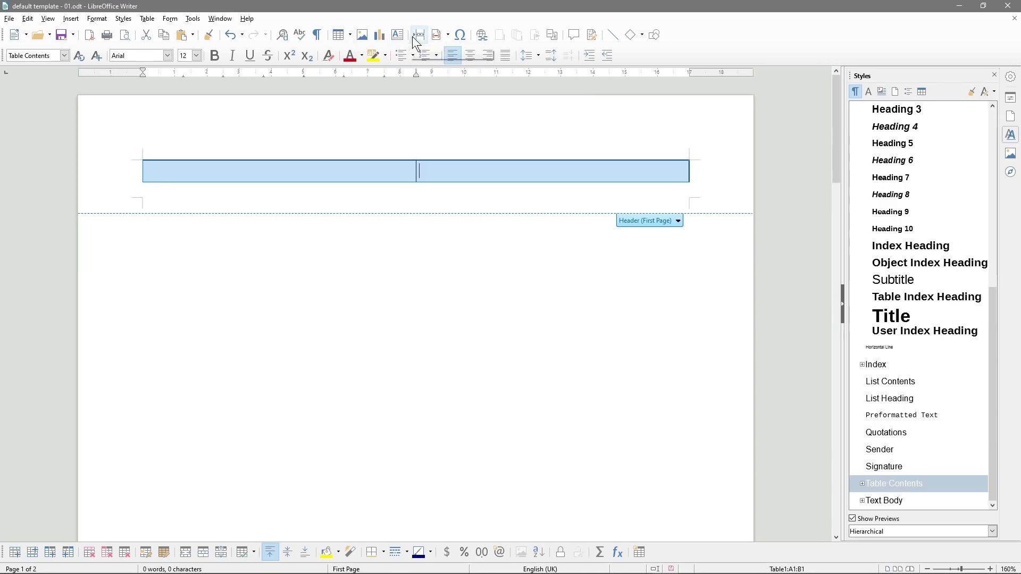
click(923, 89)
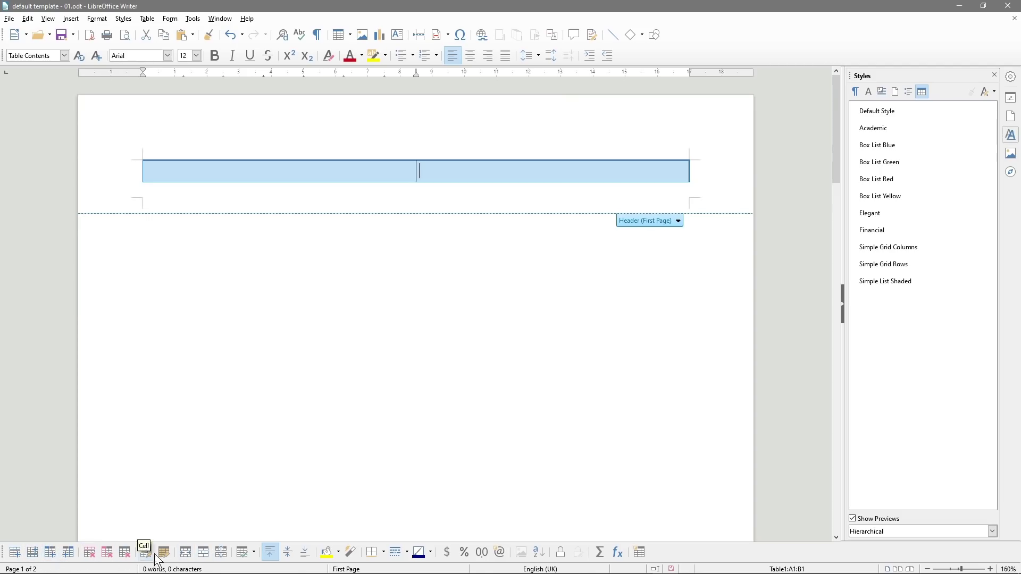
click(410, 556)
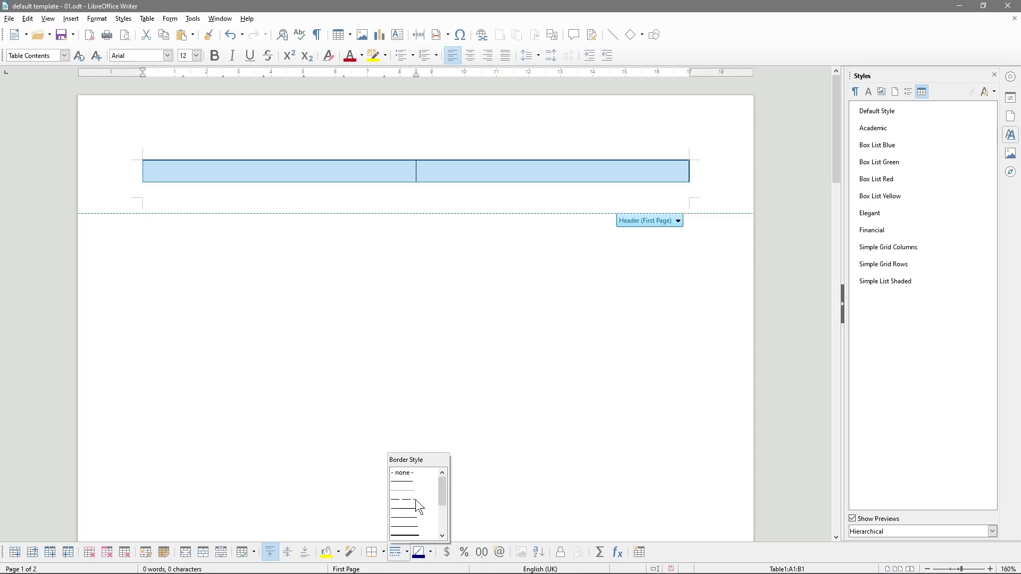
click(381, 557)
click(383, 555)
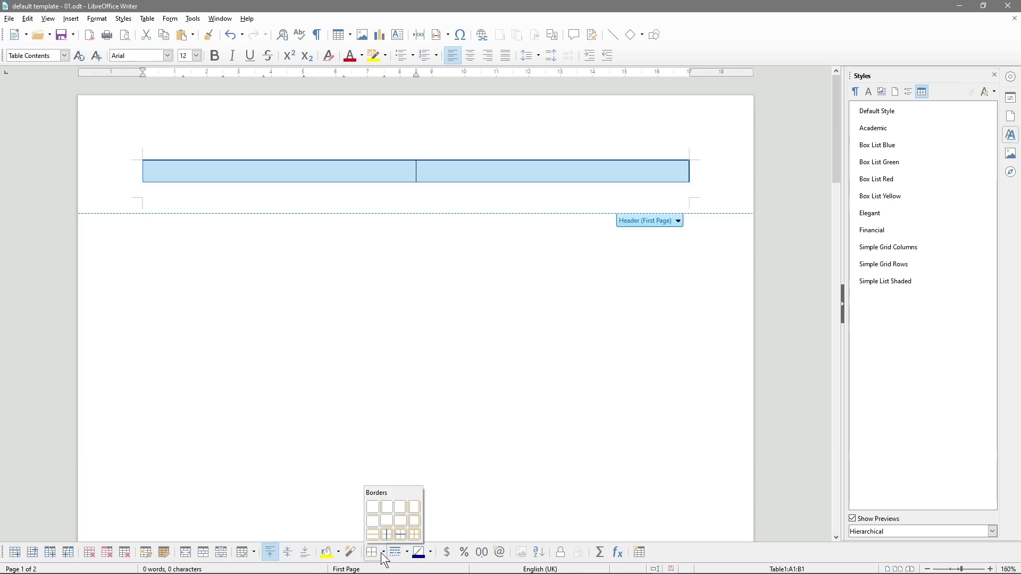
click(373, 507)
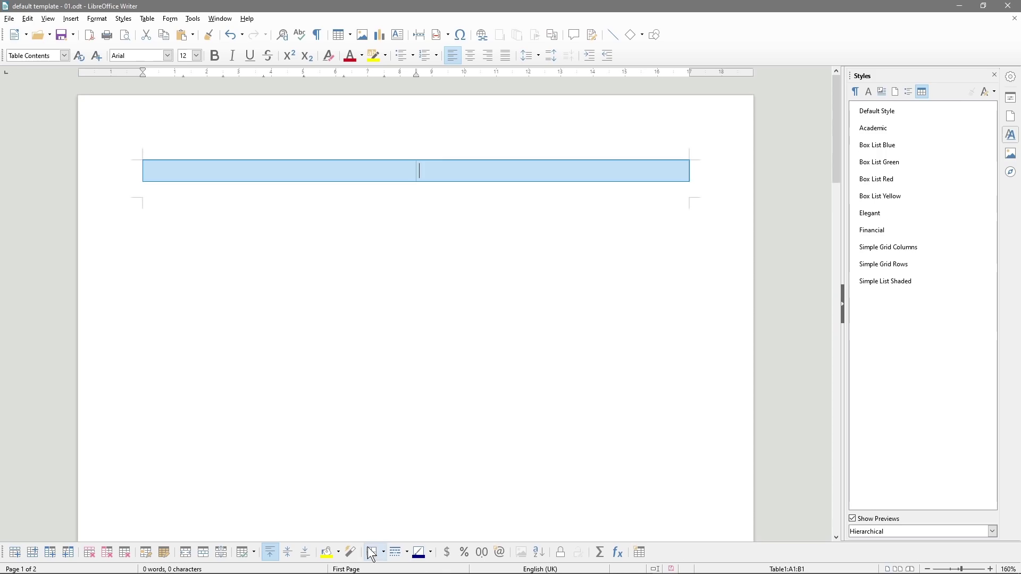
click(371, 412)
drag(357, 169, 455, 167)
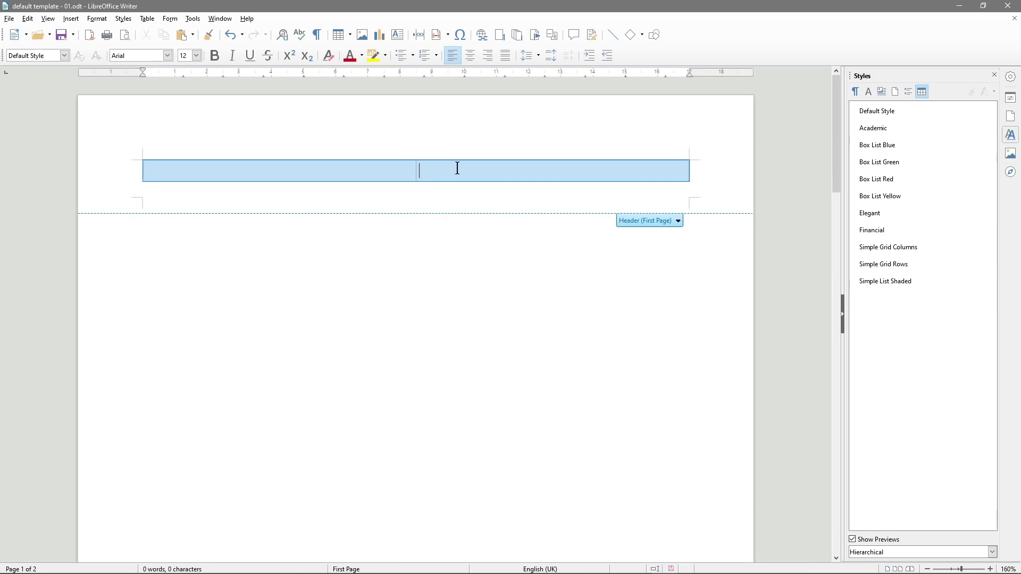
click(356, 167)
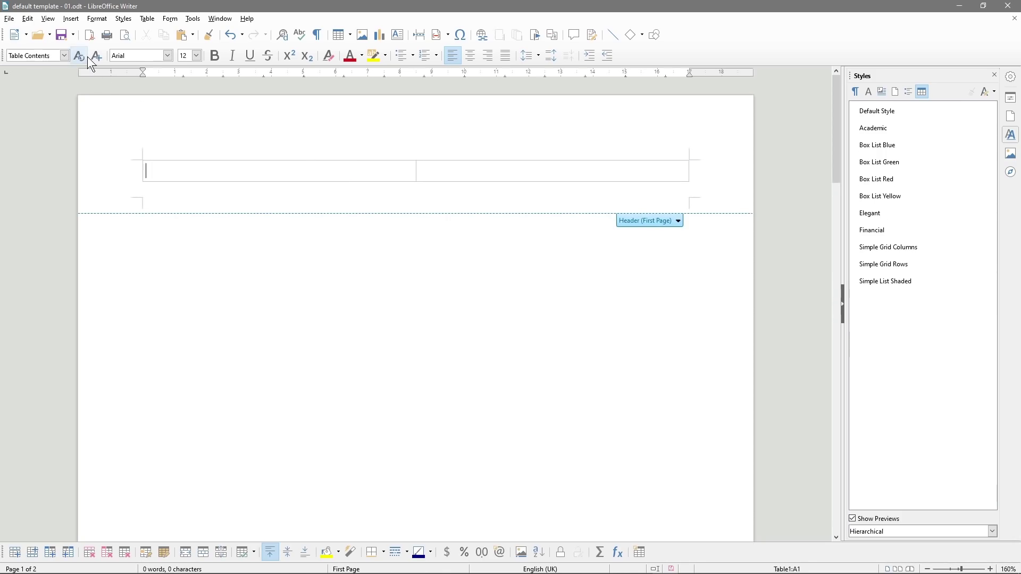
Check the header table's missing borders in the print preview and return to the document
click(9, 18)
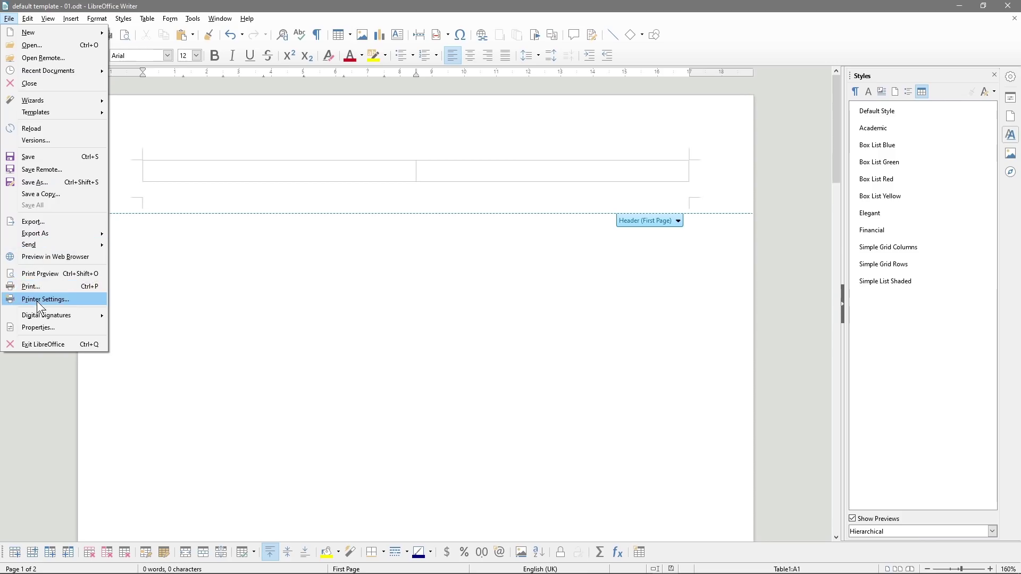
click(46, 274)
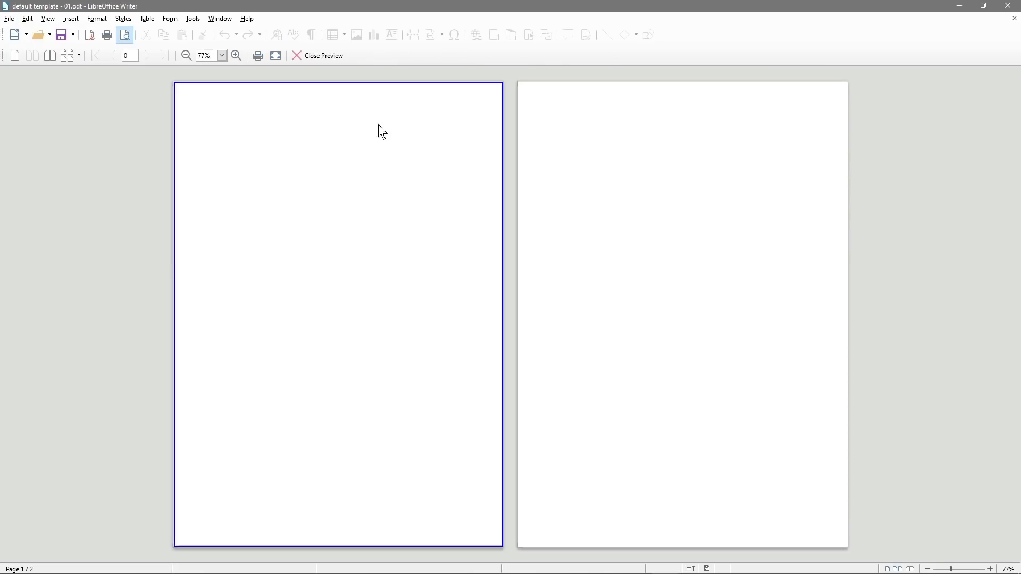
click(307, 56)
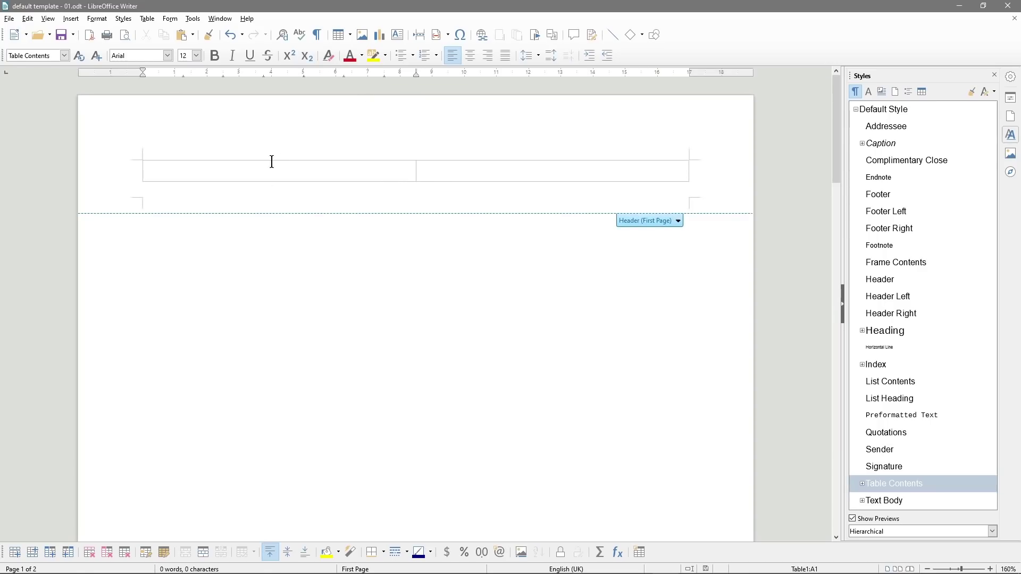
Right-align the header table's second cell and enter "Hello World Ltd" as its first line
click(445, 171)
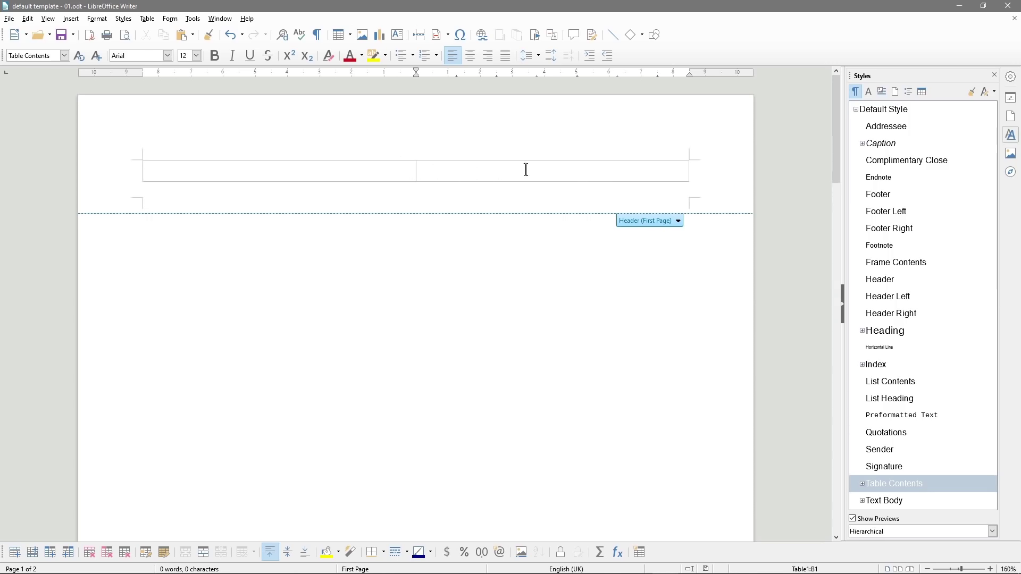
click(491, 57)
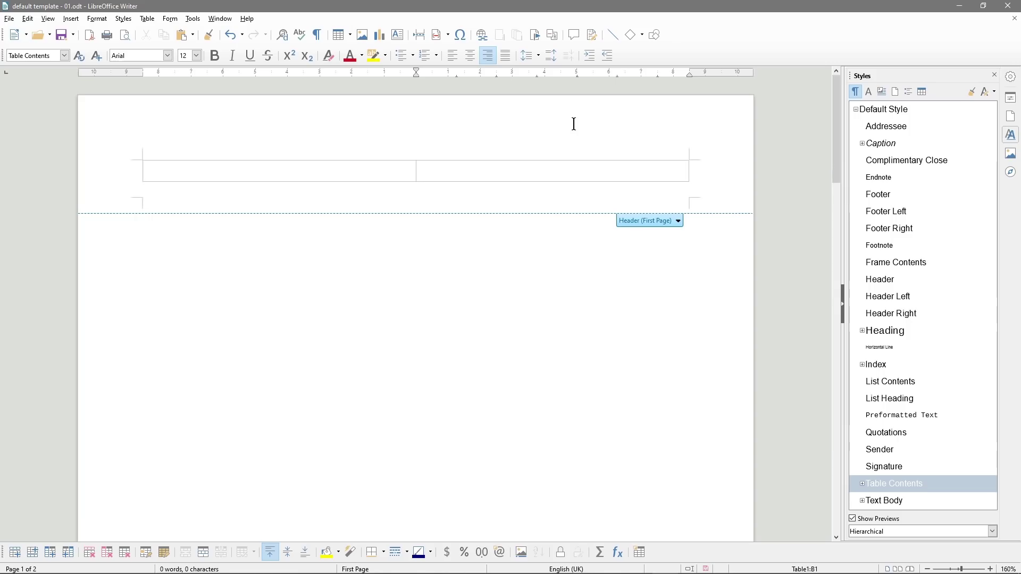
text(Hellow)
key(BackSpace)
key(BackSpace)
key(BackSpace)
text(llow W)
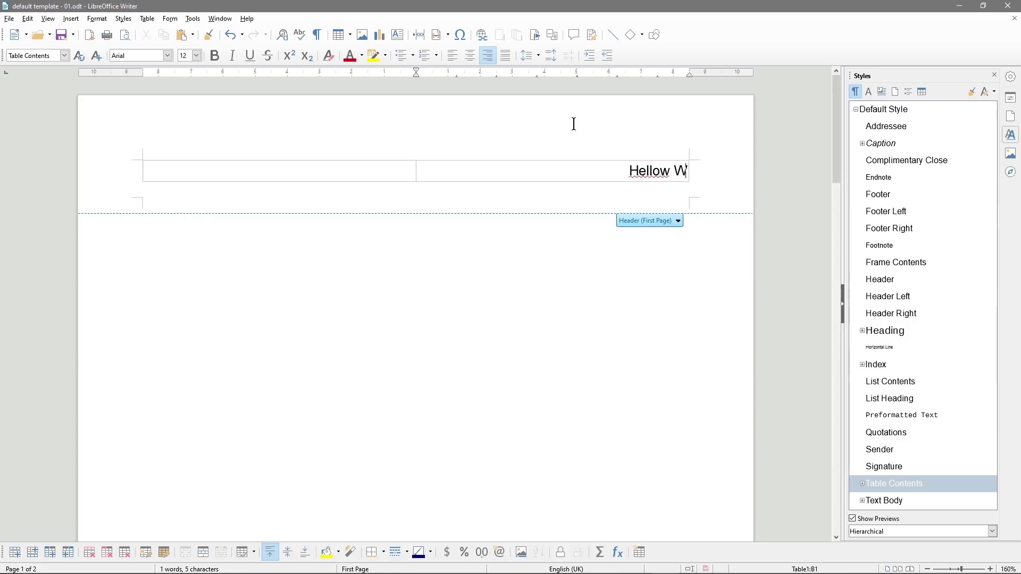
key(BackSpace)
key(BackSpace)
key(BackSpace)
text(Wor)
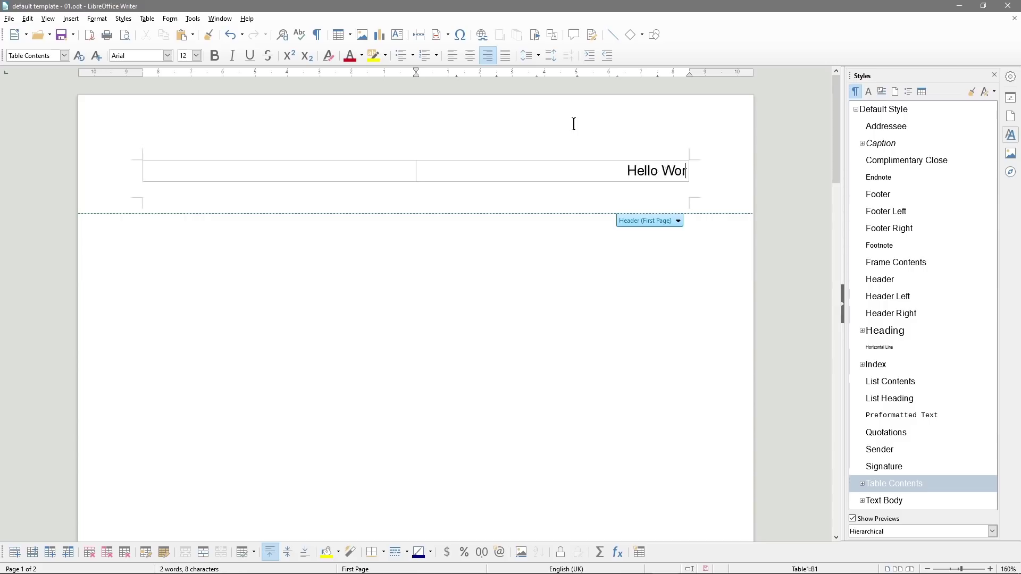
text(ld Ltd)
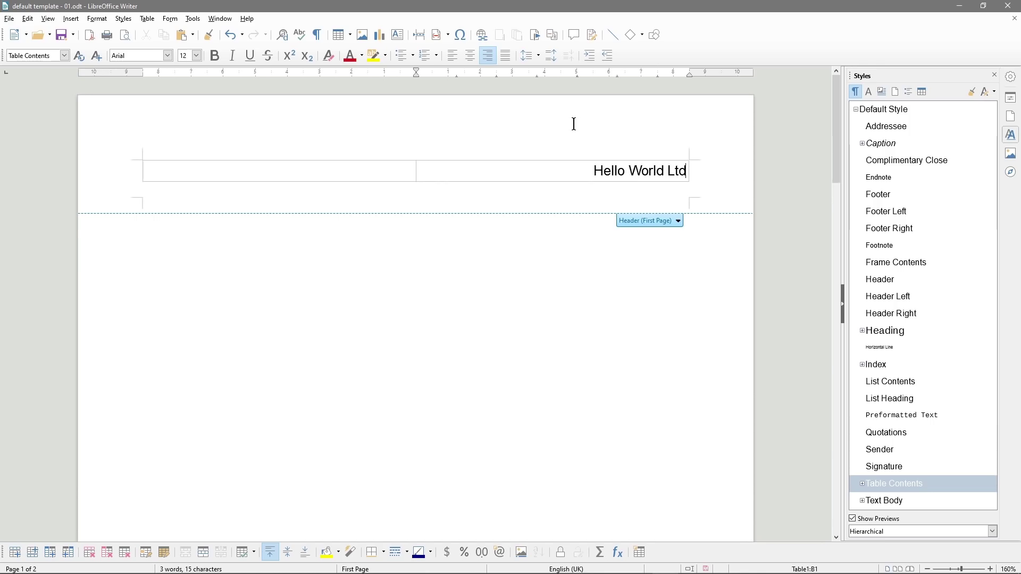
key(Return)
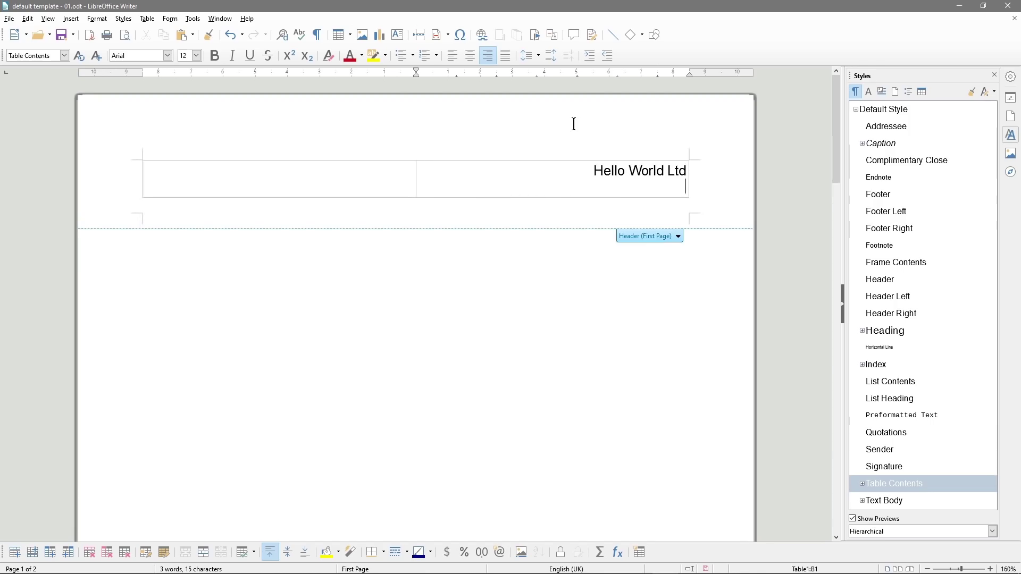
Add the company's street, district, city and postcode on separate lines below the company name
text(Glen St)
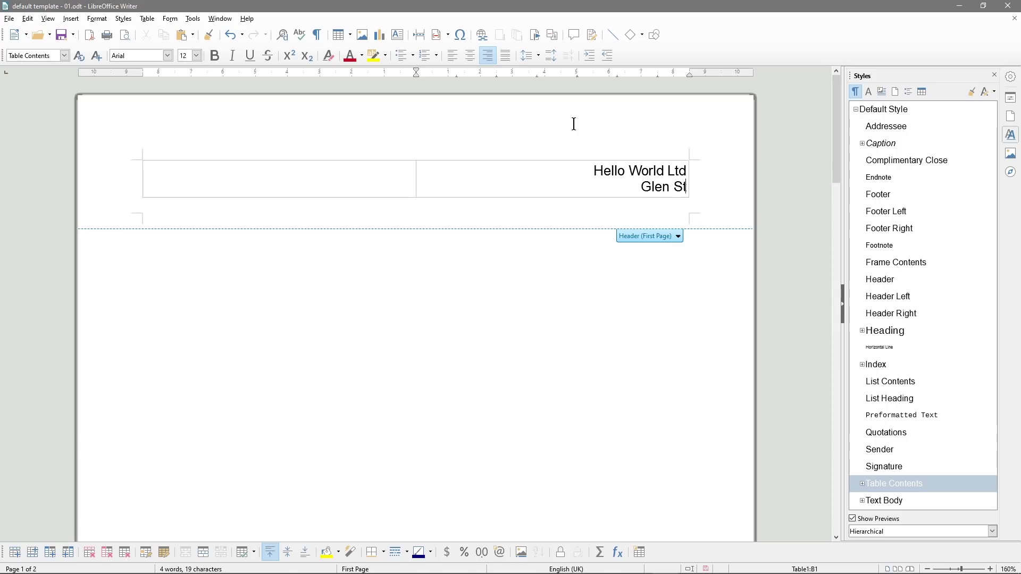
text(reet)
key(Return)
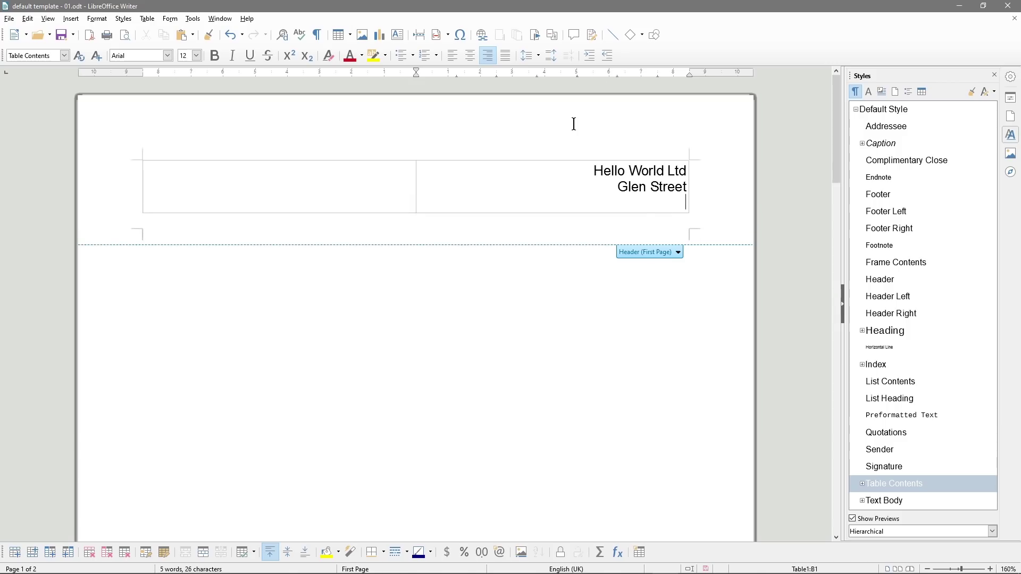
text(Ilford)
key(Return)
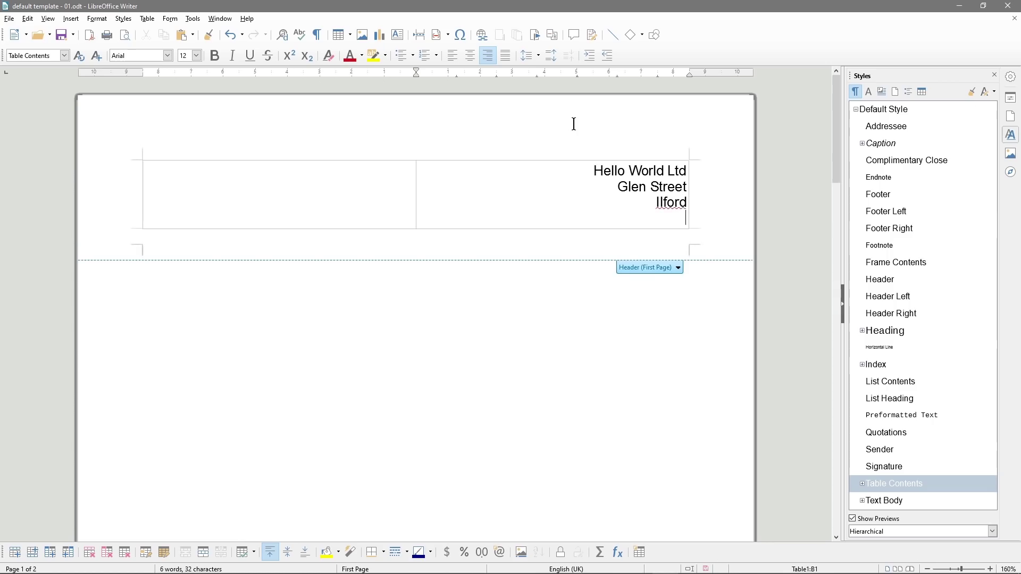
text(London)
key(Return)
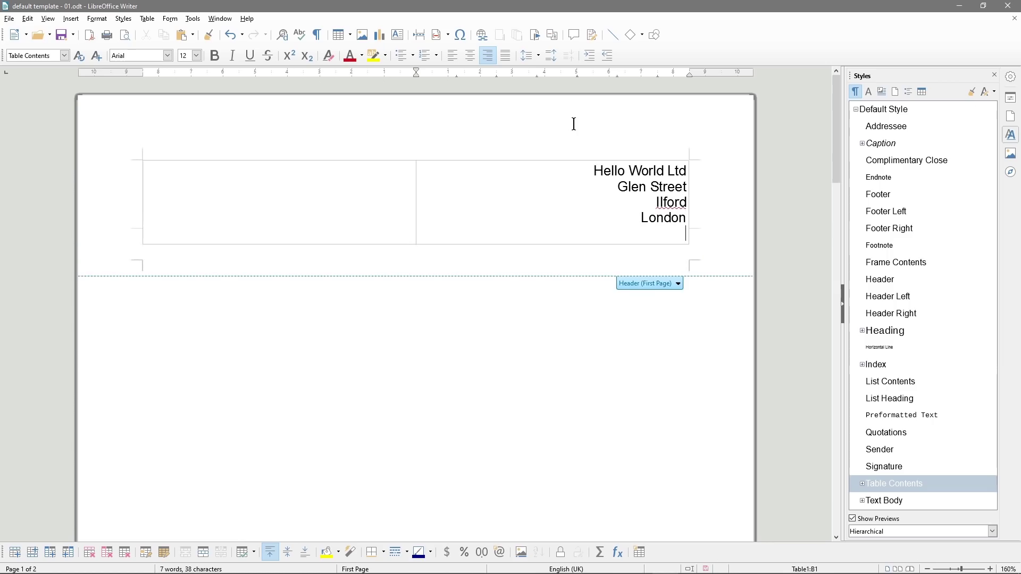
text(IG1 2SR)
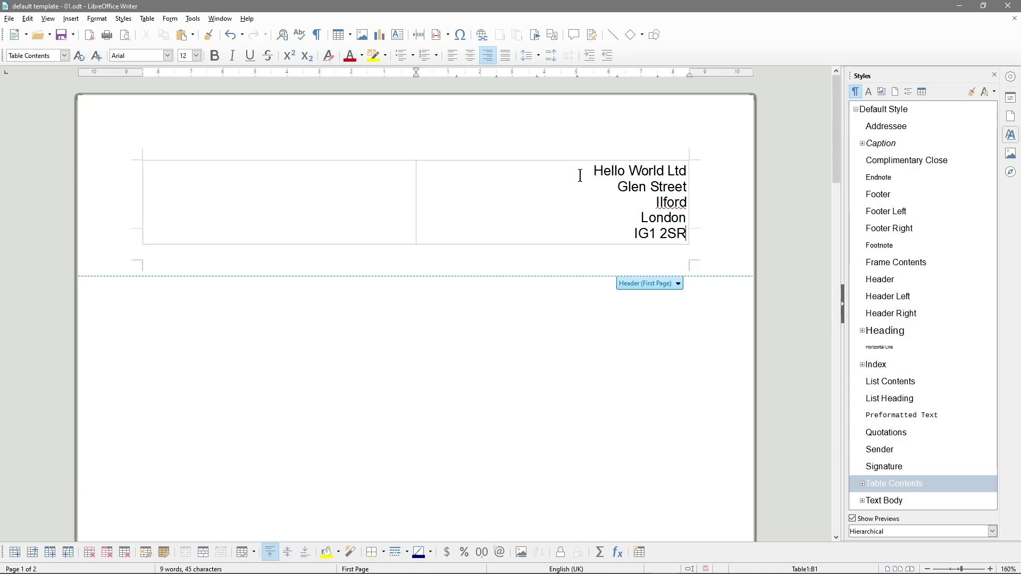
Set the font size of the company name and address in the header table to 10 pt
drag(583, 172, 691, 236)
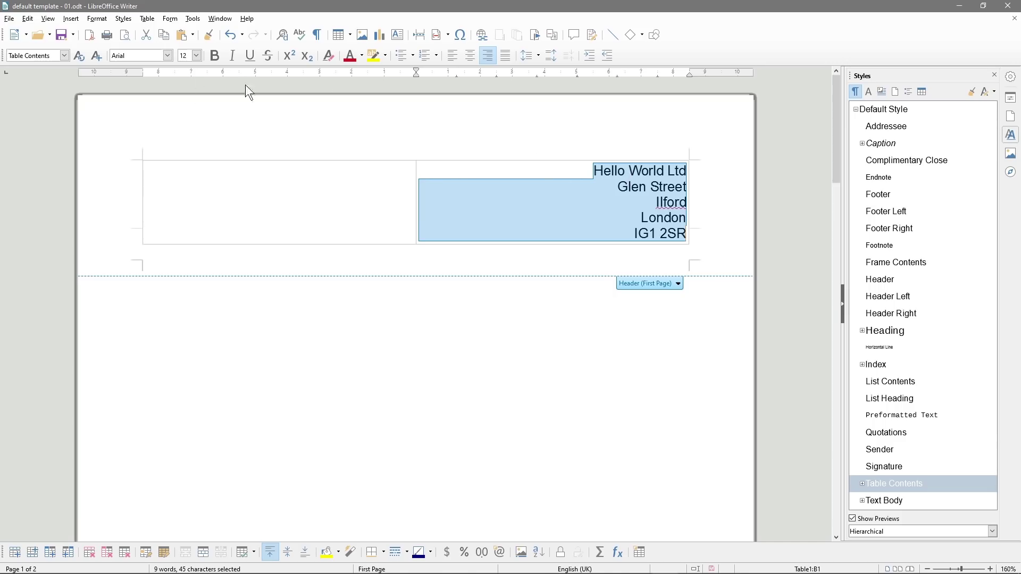
click(199, 54)
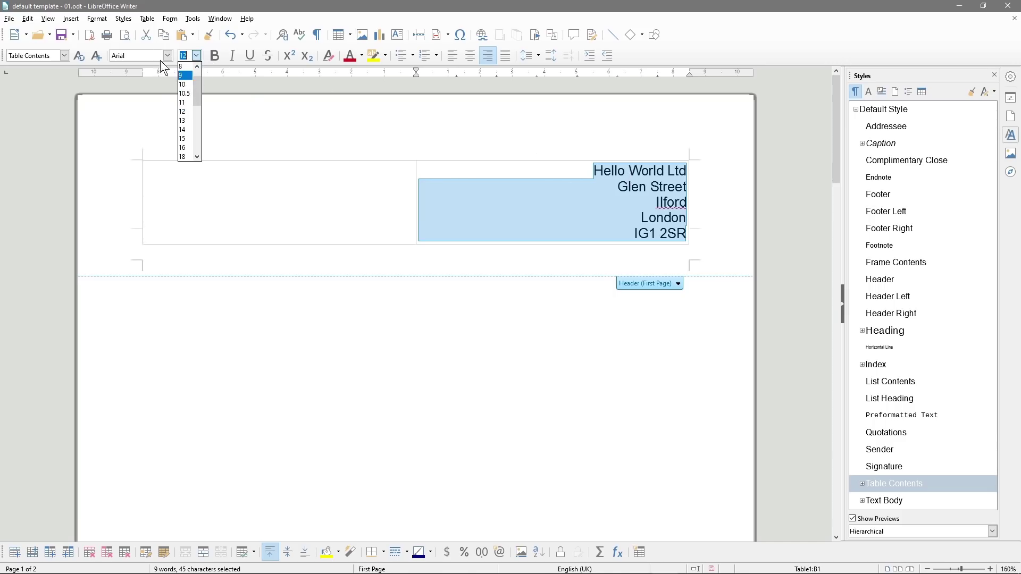
click(184, 87)
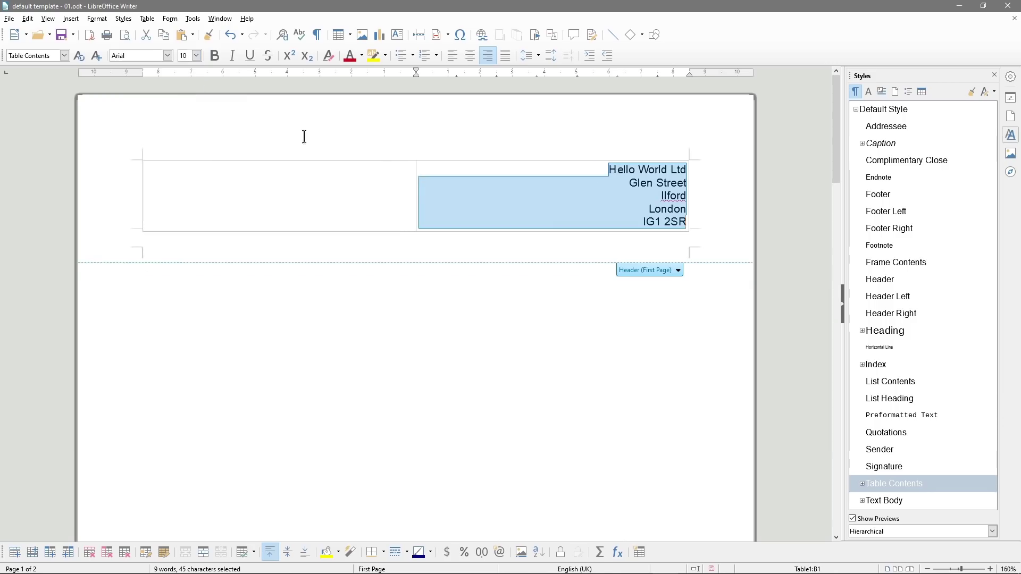
Add a "Tel:" line with the company's phone number below the postcode
click(649, 203)
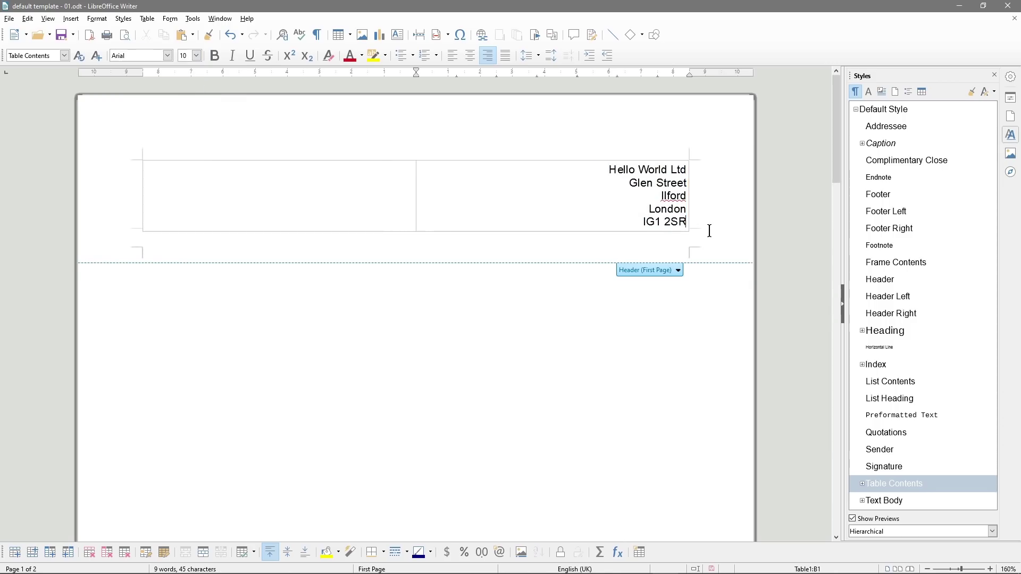
key(Return)
text(Tel)
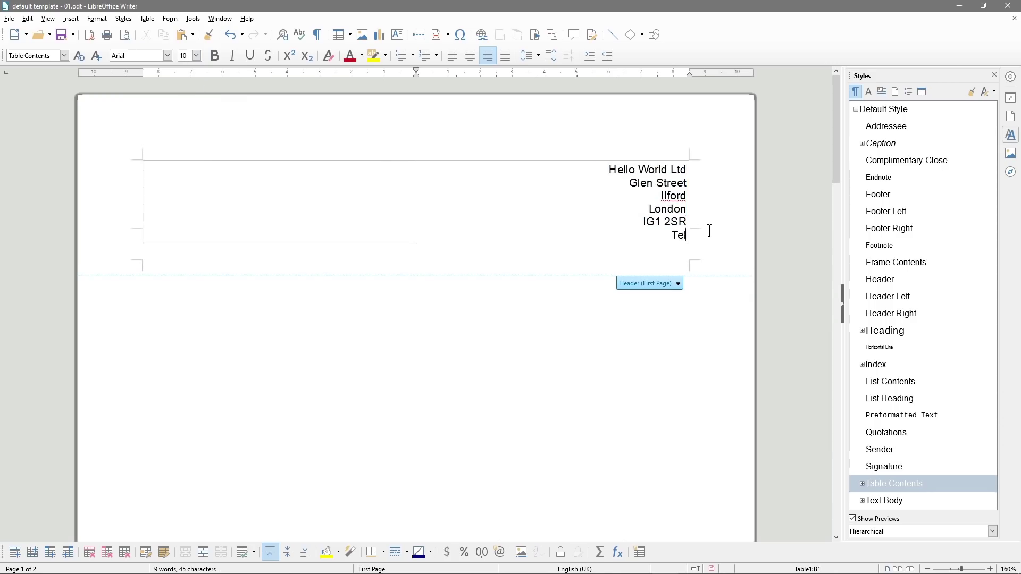
text(: 0208 )
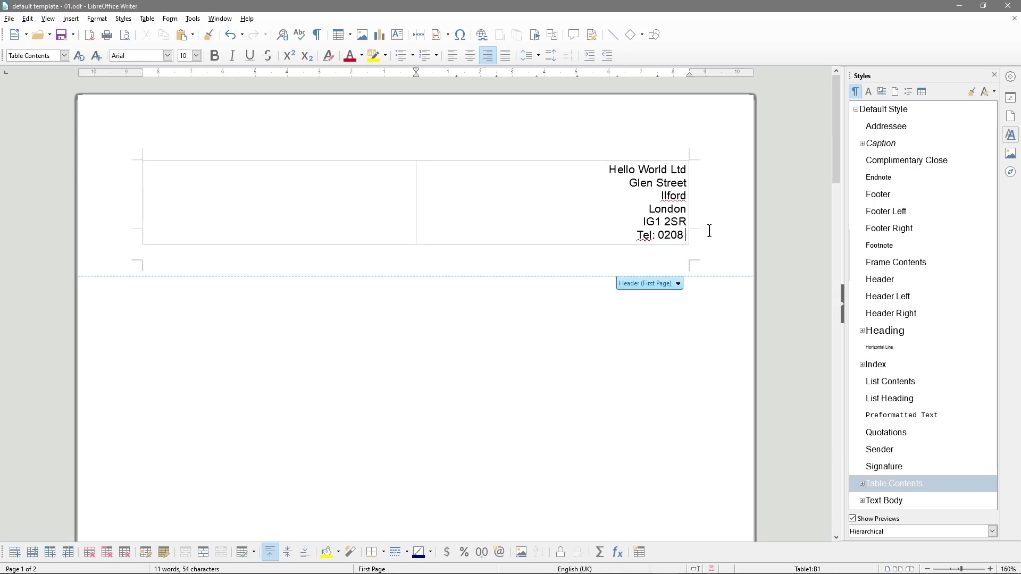
text(123 4568)
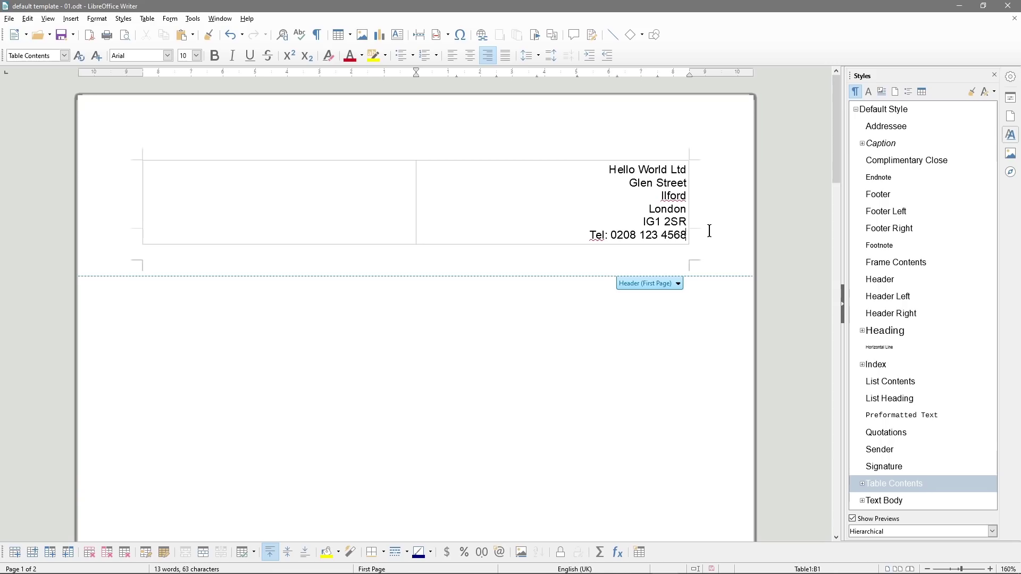
Place the cursor in the header table's first cell, switch to Chrome and open the company logo design portfolio on dcpweb.co.uk
click(338, 209)
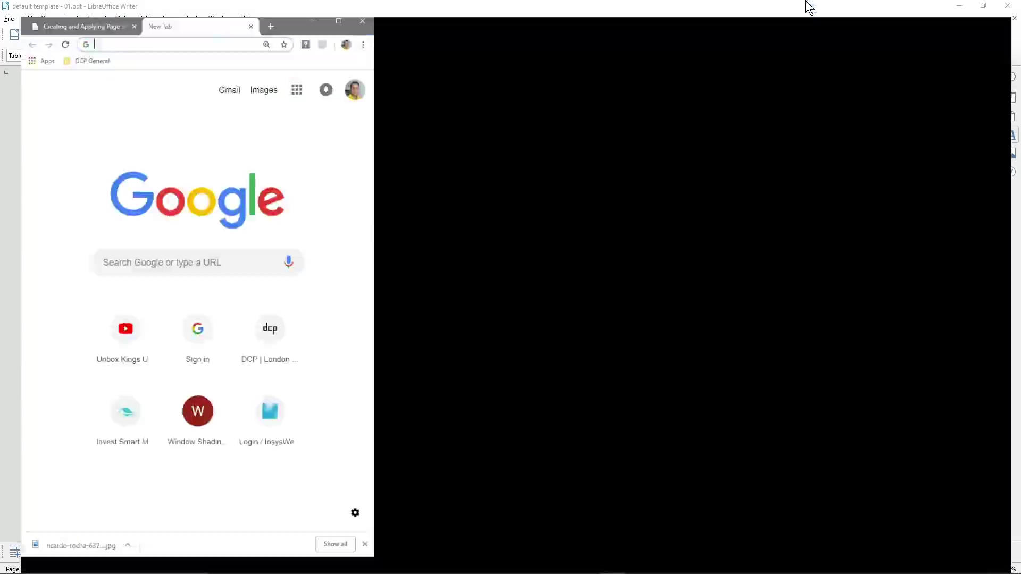
text(dcpweb.co.uk)
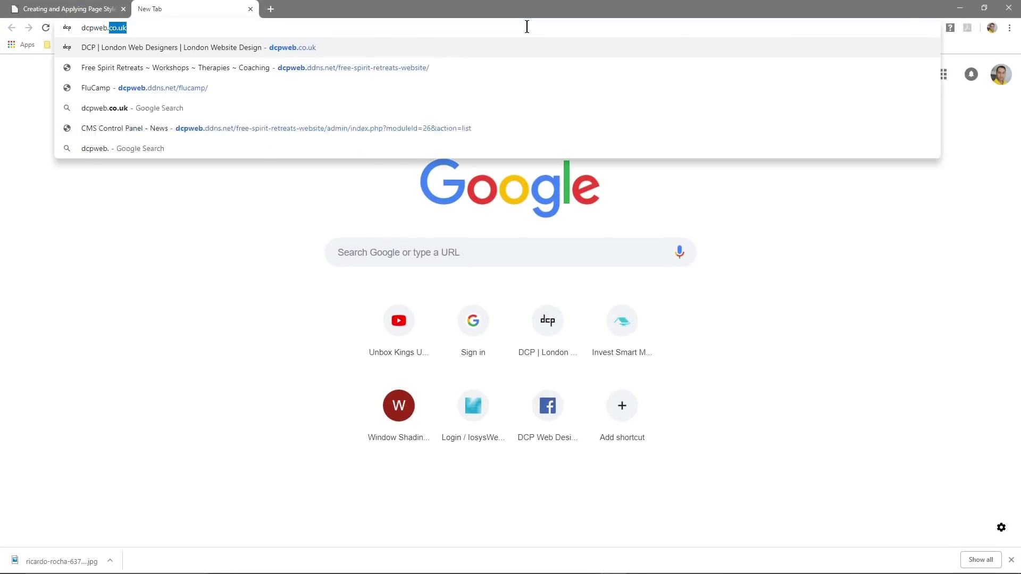
key(Return)
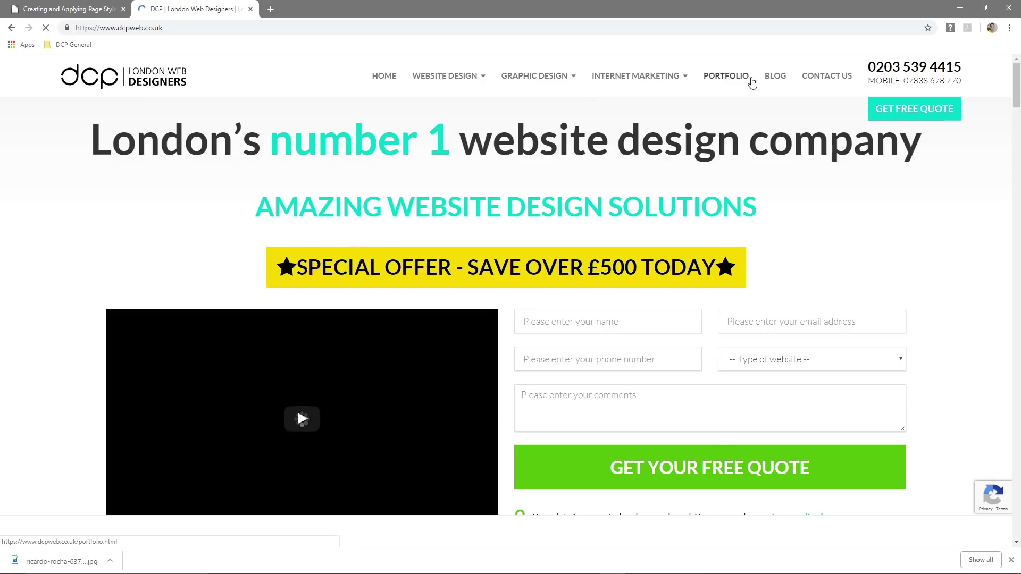
click(751, 81)
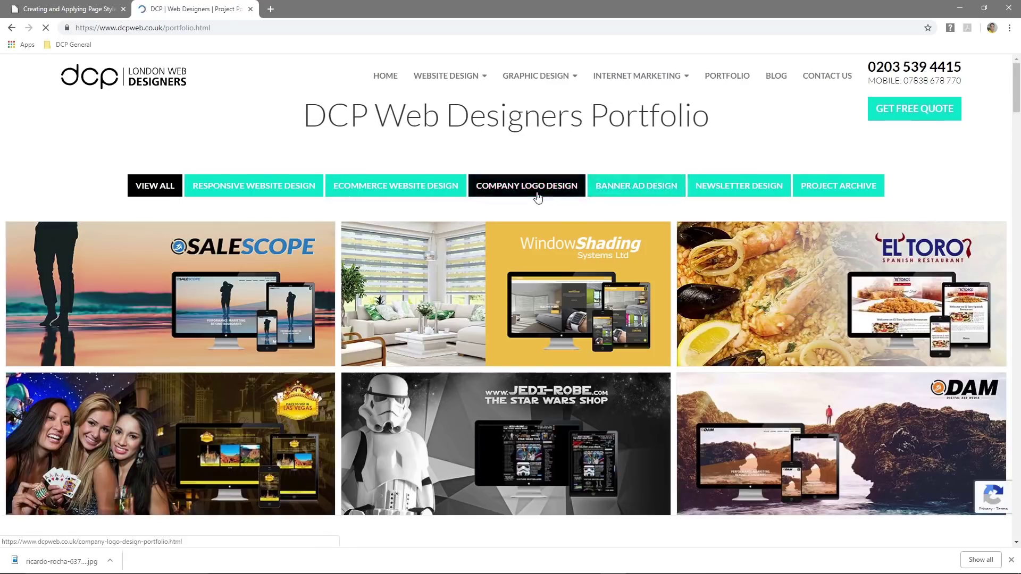
click(538, 197)
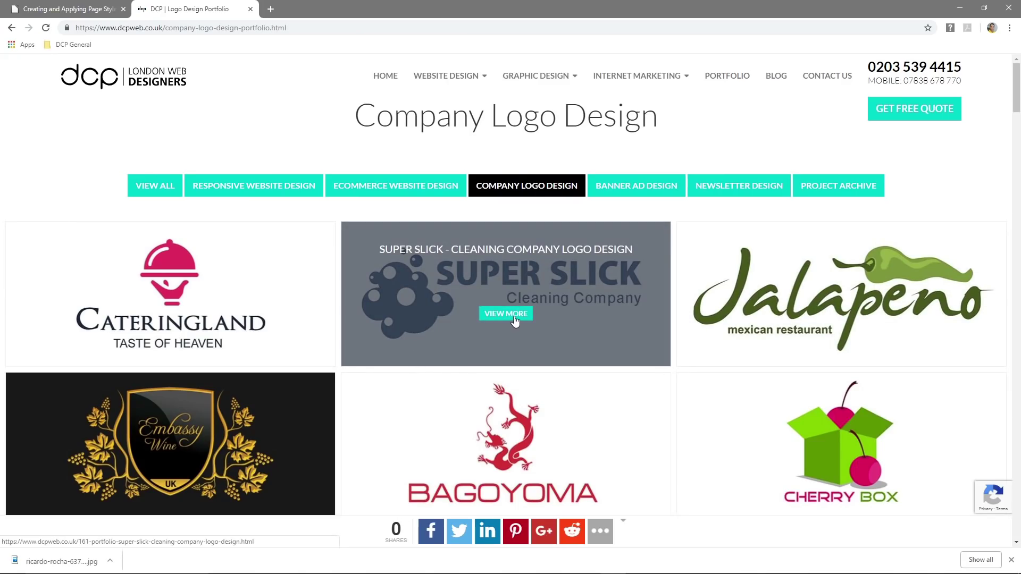
Browse the logo designs and open the page for the Jalapeno Mexican restaurant logo
scroll(515, 319, down, 2)
scroll(516, 321, up, 1)
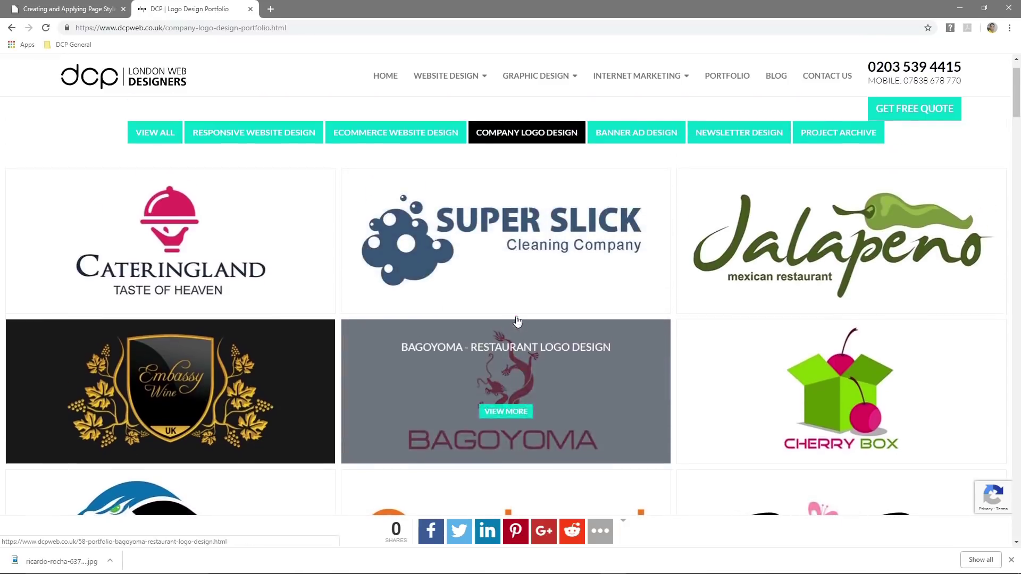
click(801, 243)
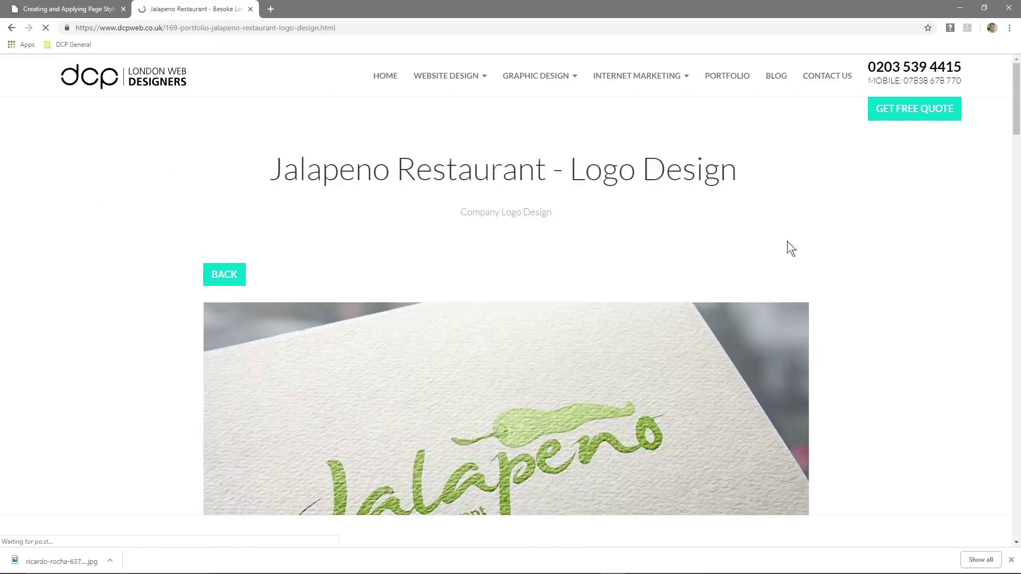
Save the flat Jalapeno logo image from the web page onto the desktop, then move its file to the desktop's far right
scroll(633, 313, down, 15)
scroll(589, 303, down, 15)
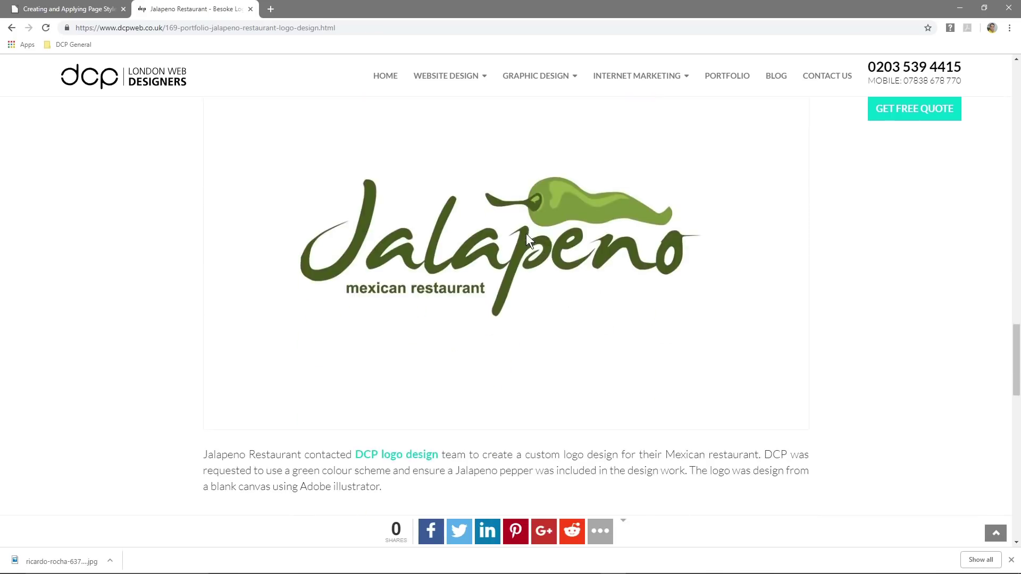
double_click(675, 5)
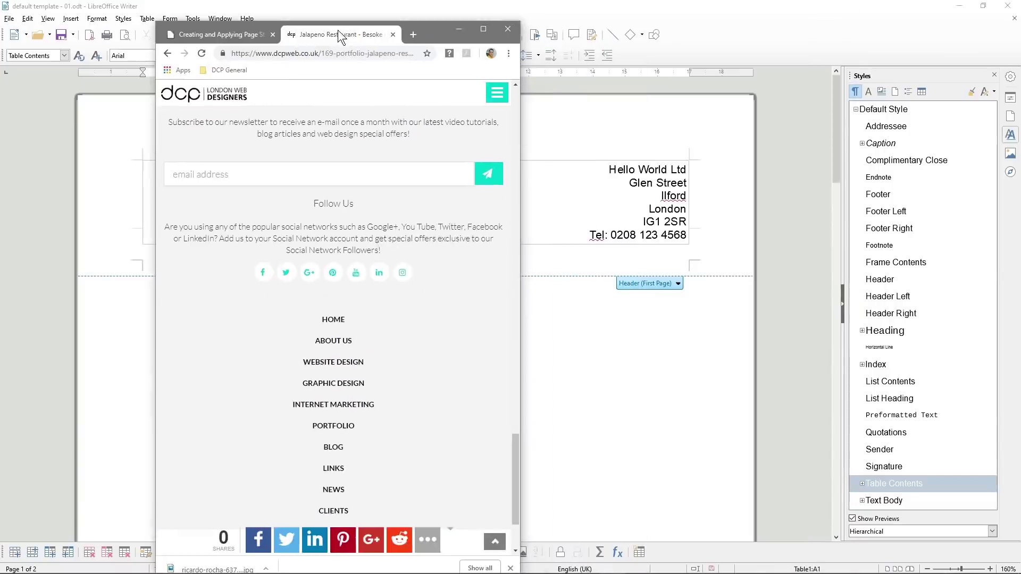
click(958, 6)
scroll(451, 205, down, 2)
scroll(385, 239, up, 10)
scroll(385, 238, up, 7)
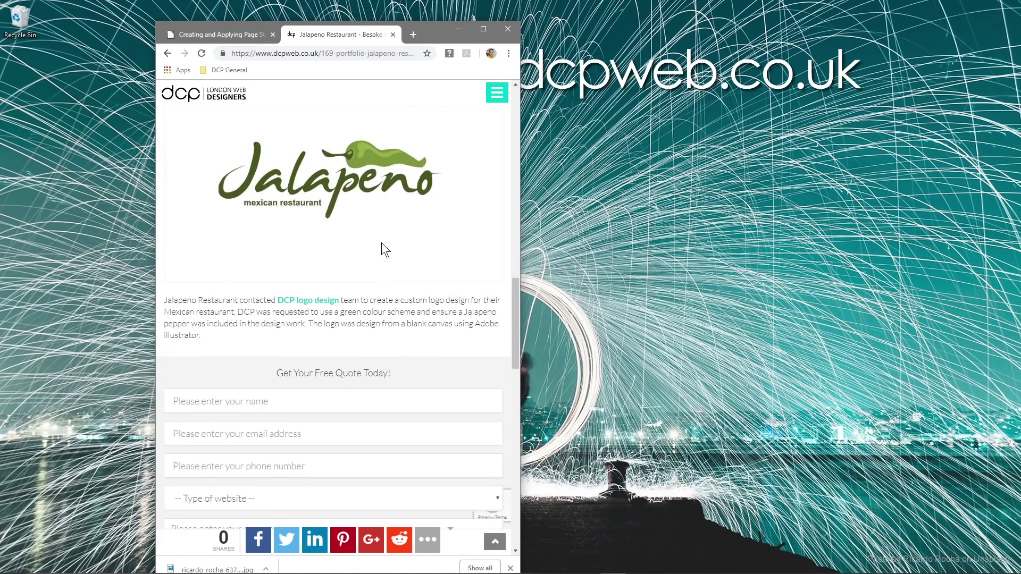
drag(378, 254, 846, 284)
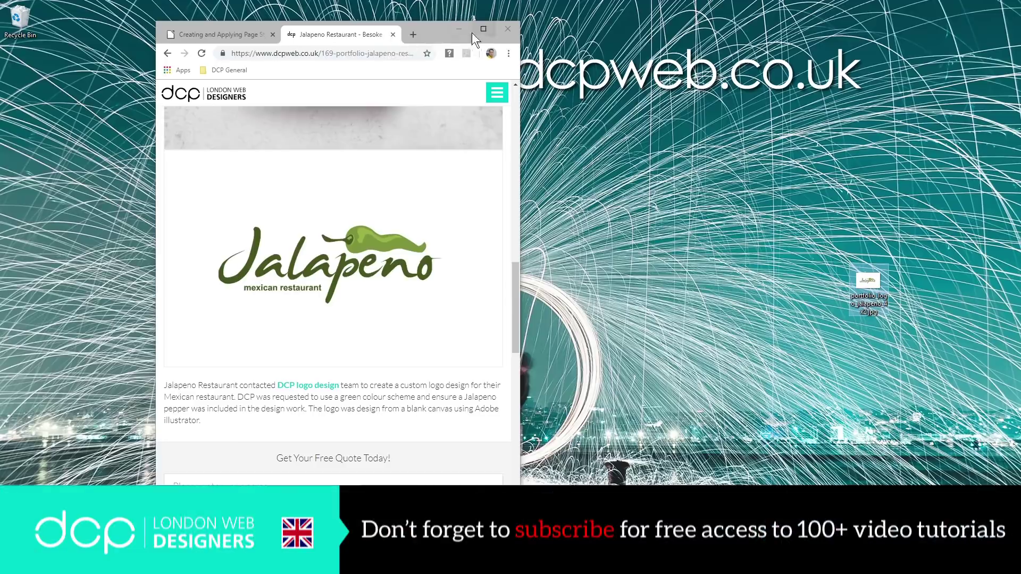
click(460, 30)
drag(869, 285, 989, 285)
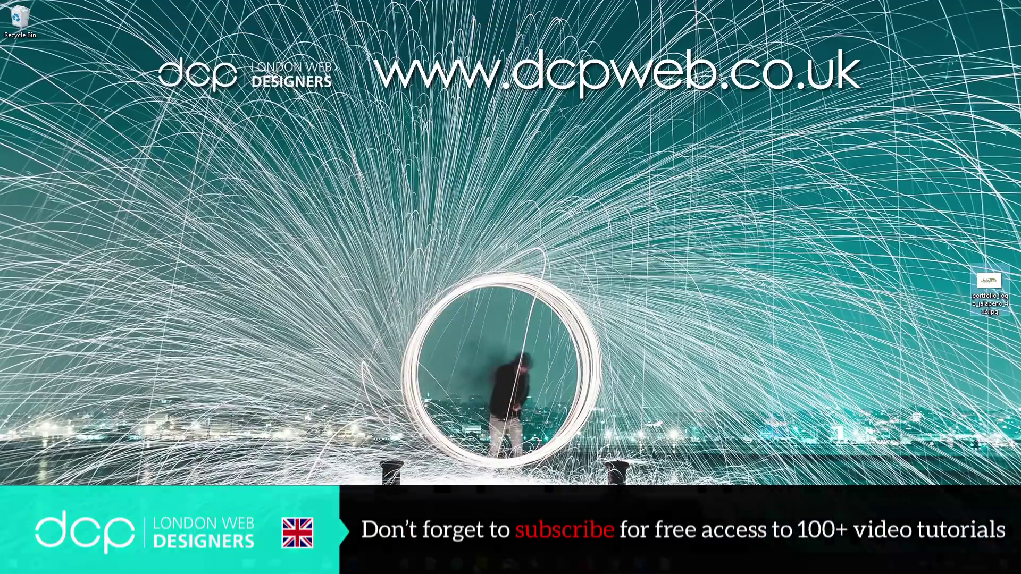
Switch to Fireworks and crop the logo document to a marquee of about 818 x 306 px around the artwork
click(483, 564)
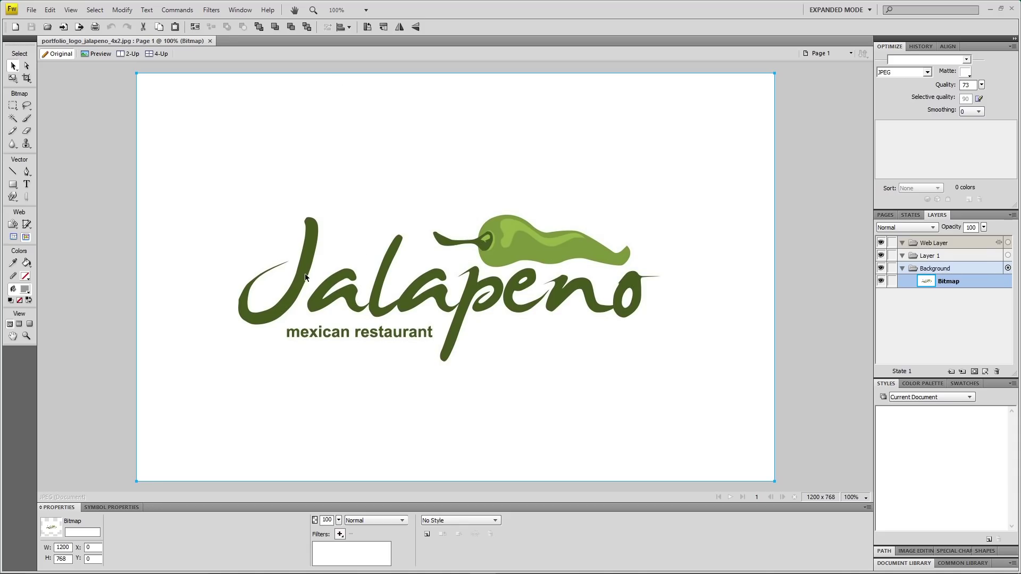
key(m)
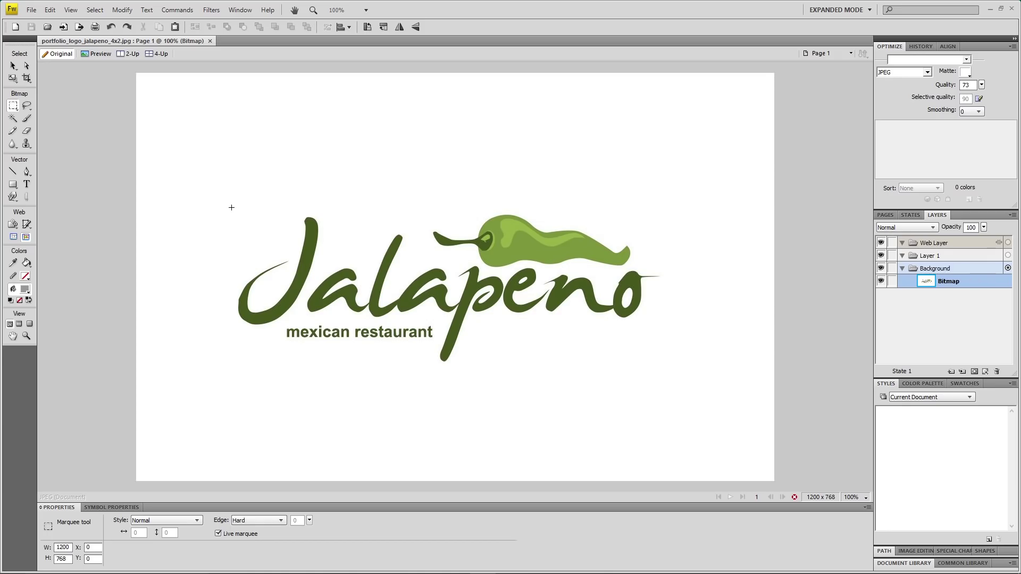
drag(231, 208, 666, 369)
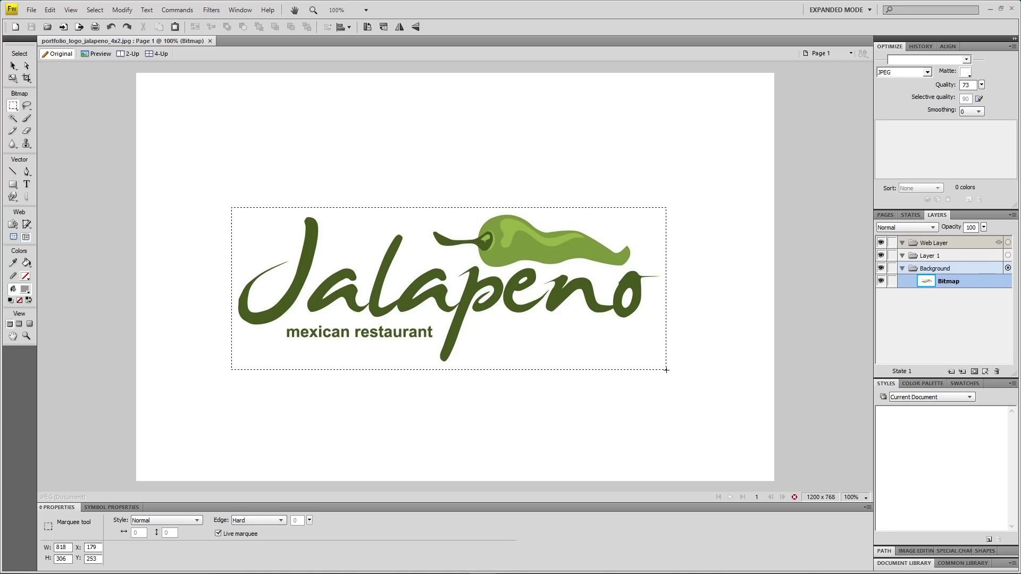
click(50, 9)
click(122, 228)
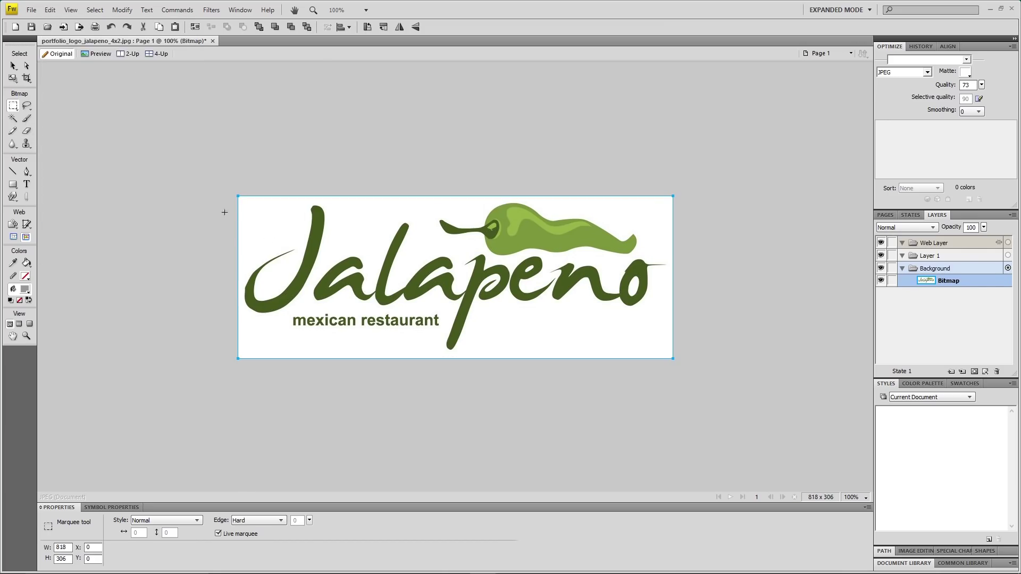
Erase narrow strips of white background along the left, bottom and top edges of the logo bitmap
click(13, 66)
key(m)
drag(159, 157, 243, 407)
drag(218, 342, 702, 433)
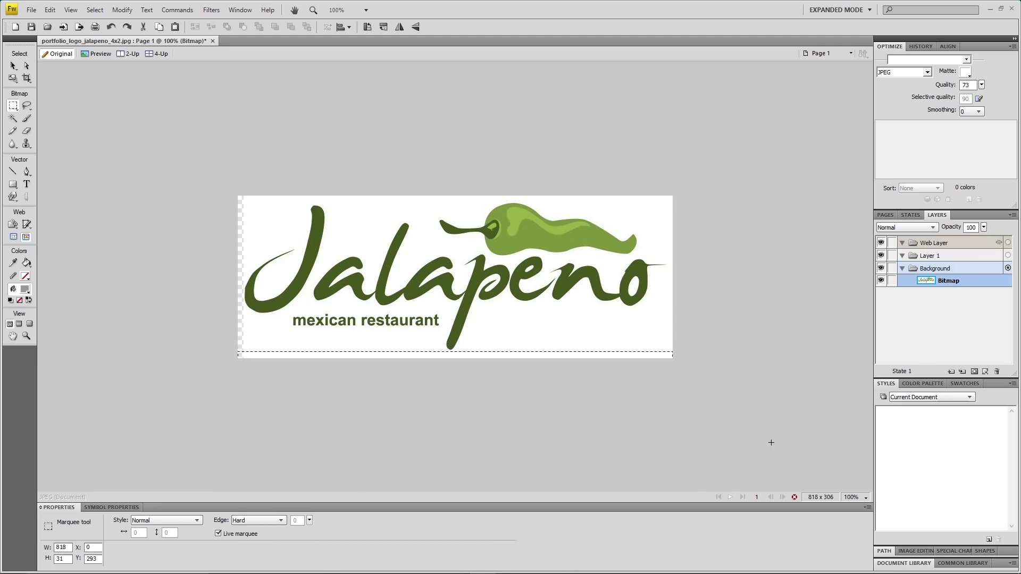
key(Delete)
drag(215, 170, 705, 201)
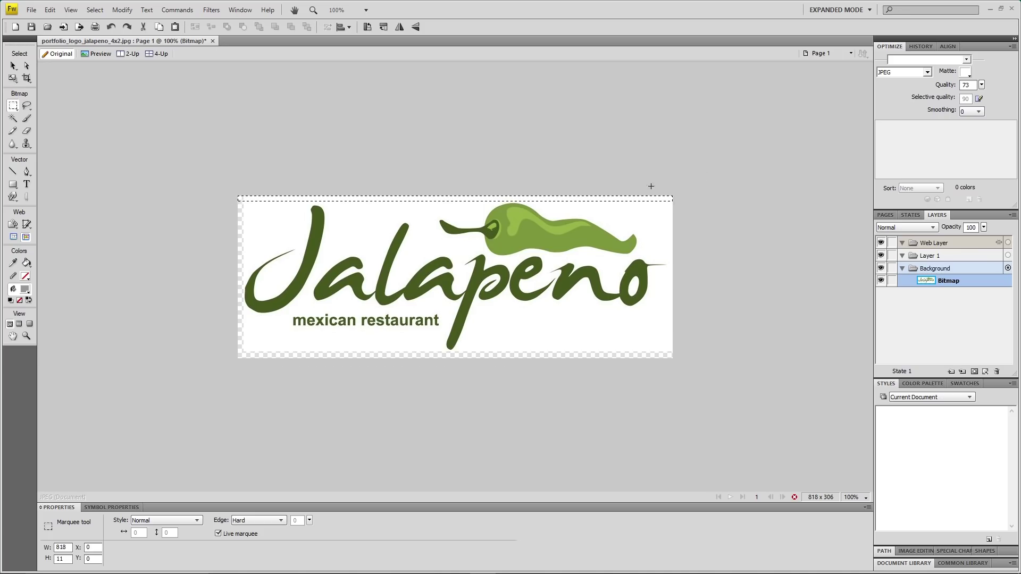
key(Delete)
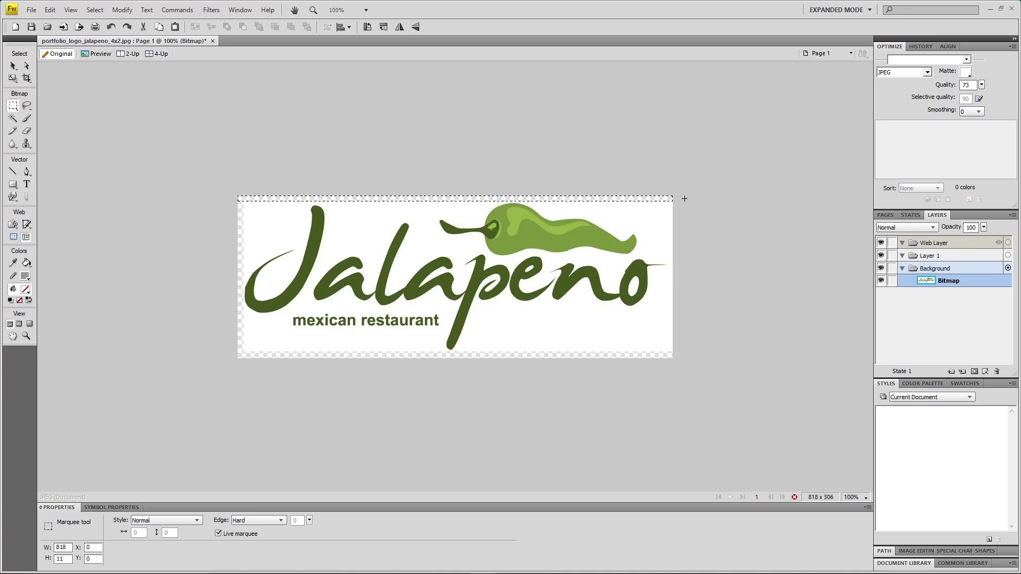
Erase a full-height strip about 11 px wide along the right edge of the logo bitmap
drag(672, 181, 693, 354)
drag(662, 182, 705, 376)
key(Right)
key(Right)
key(Right)
key(Right)
key(Right)
key(Right)
key(Right)
key(Right)
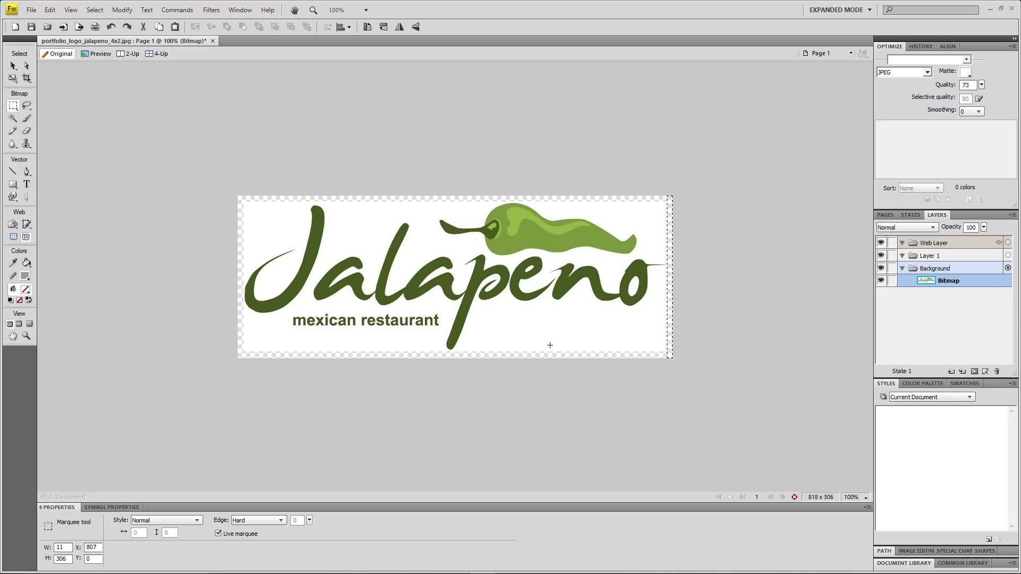
Select the trimmed logo bitmap, crop the document to its 796 x 282 px bounds and save the image
key(v)
click(487, 321)
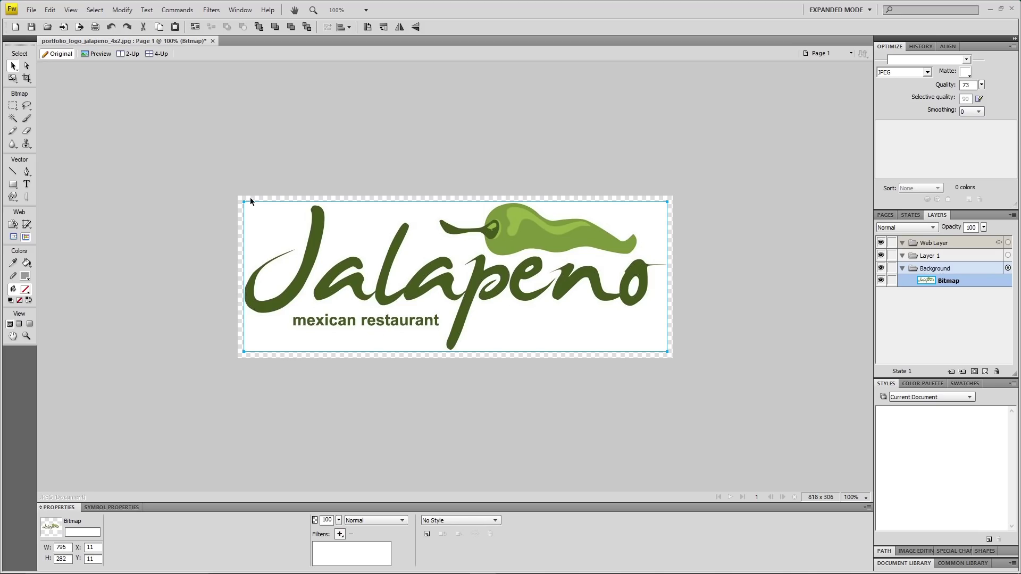
click(50, 10)
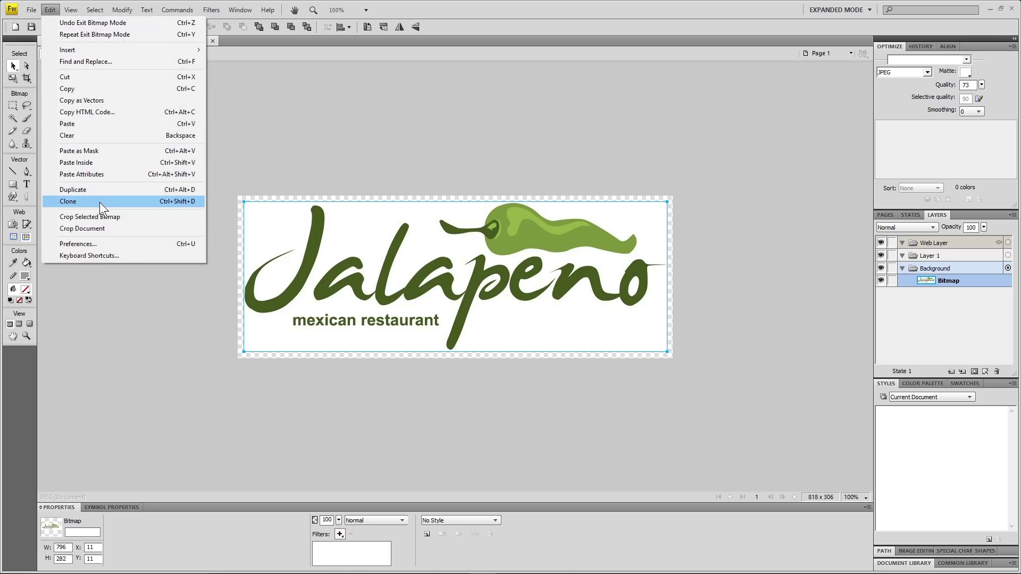
click(102, 226)
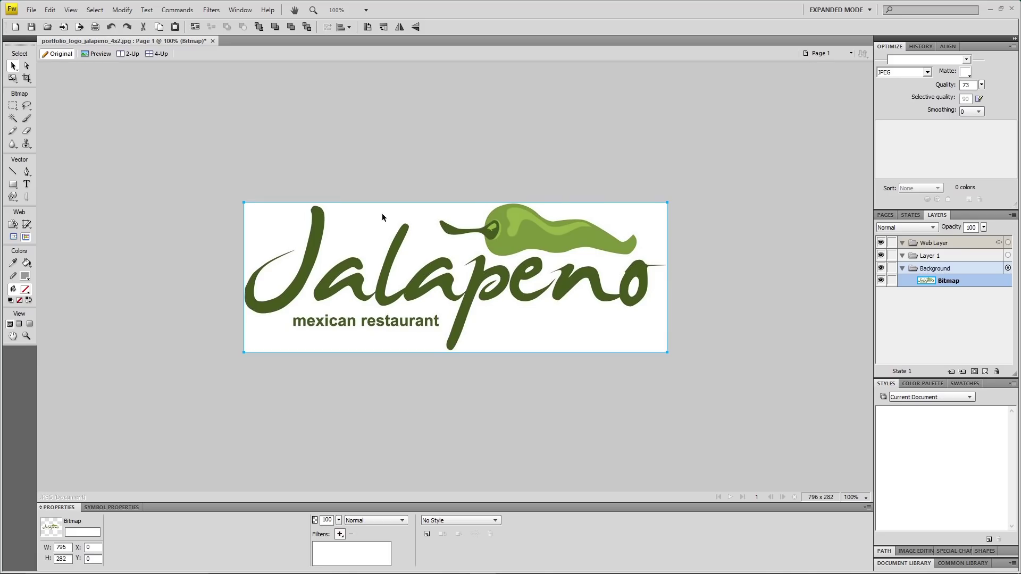
click(477, 395)
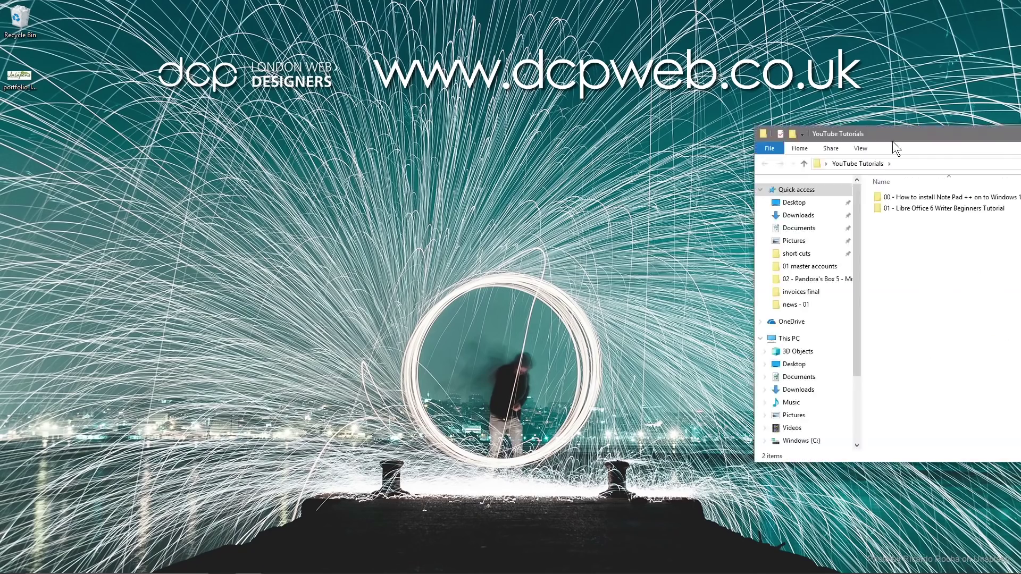
Open the folder "01 - Libre Office 6 Writer Beginners Tutorial" and move the logo file from the desktop into it
drag(896, 143, 496, 74)
double_click(485, 150)
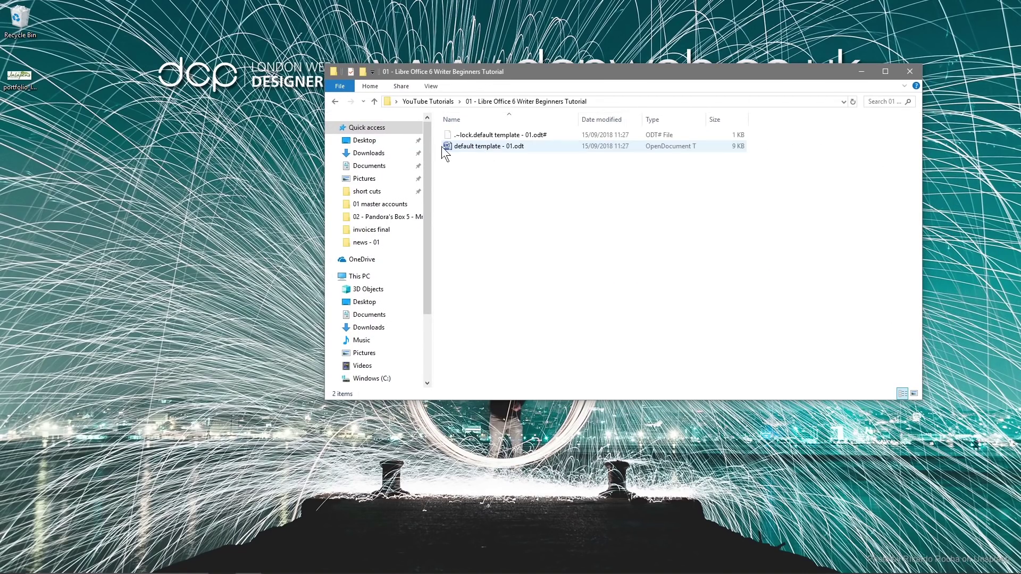
drag(19, 77, 577, 245)
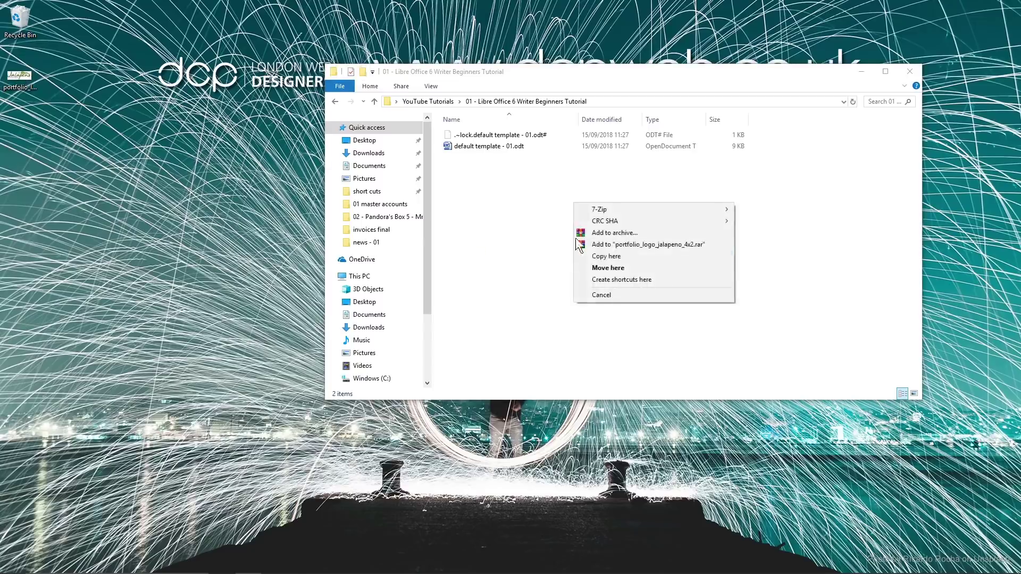
click(590, 267)
Return to the Writer document and insert the logo file from the tutorial folder into the header table's first cell
drag(610, 72, 1020, 154)
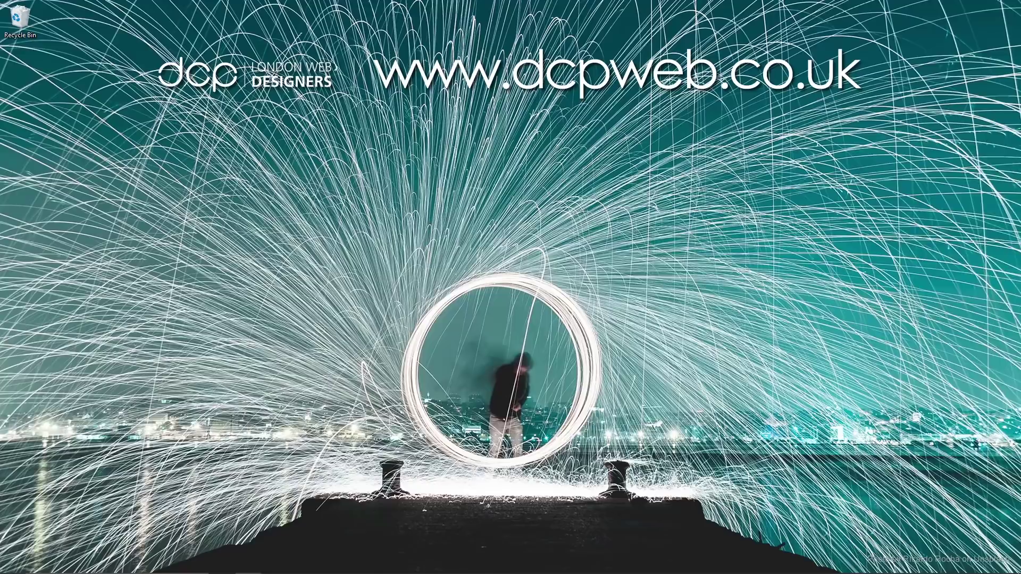
key(alt+Tab)
key(alt+Tab)
key(alt+Tab)
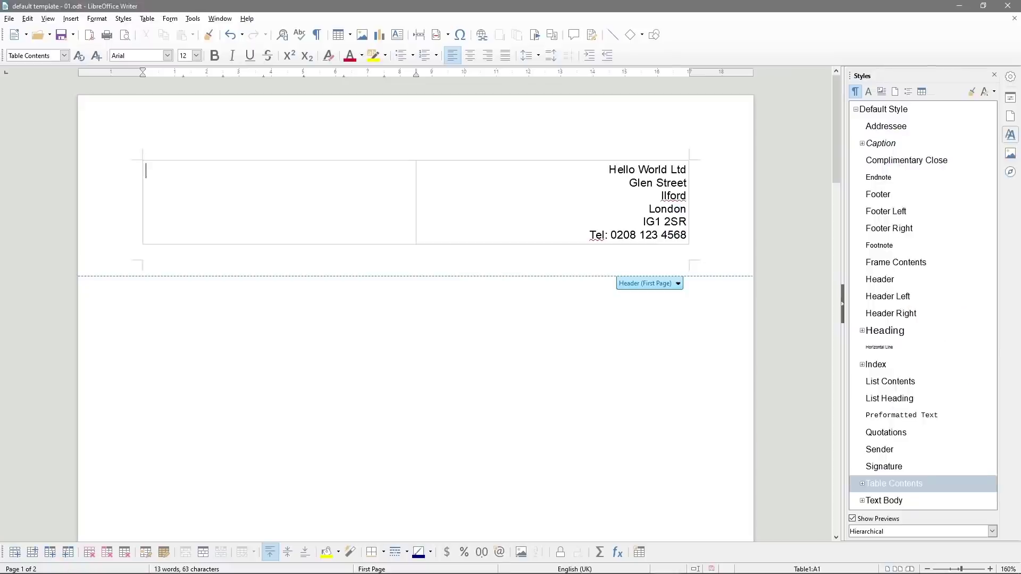
key(alt+Tab)
drag(1015, 246, 183, 179)
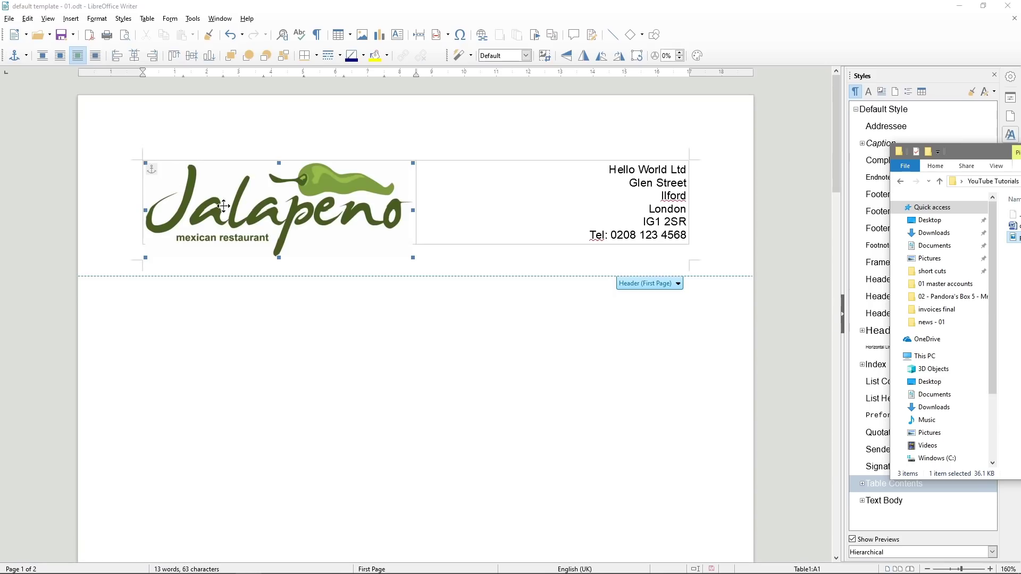
click(428, 343)
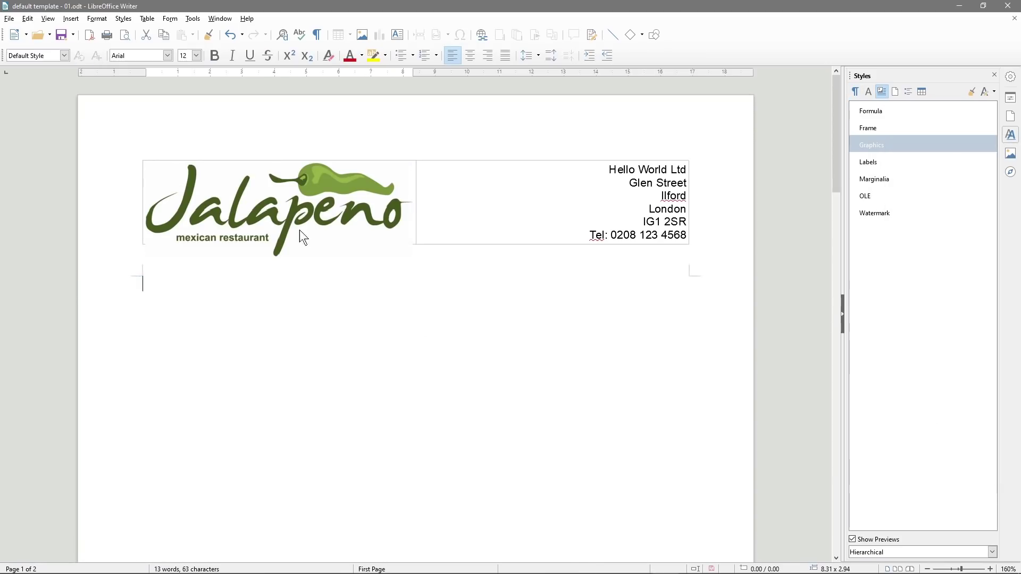
Scale the logo proportionally to about 7.09 x 2.51 cm so it fits the cell, and align it with the cell's left edge
click(272, 197)
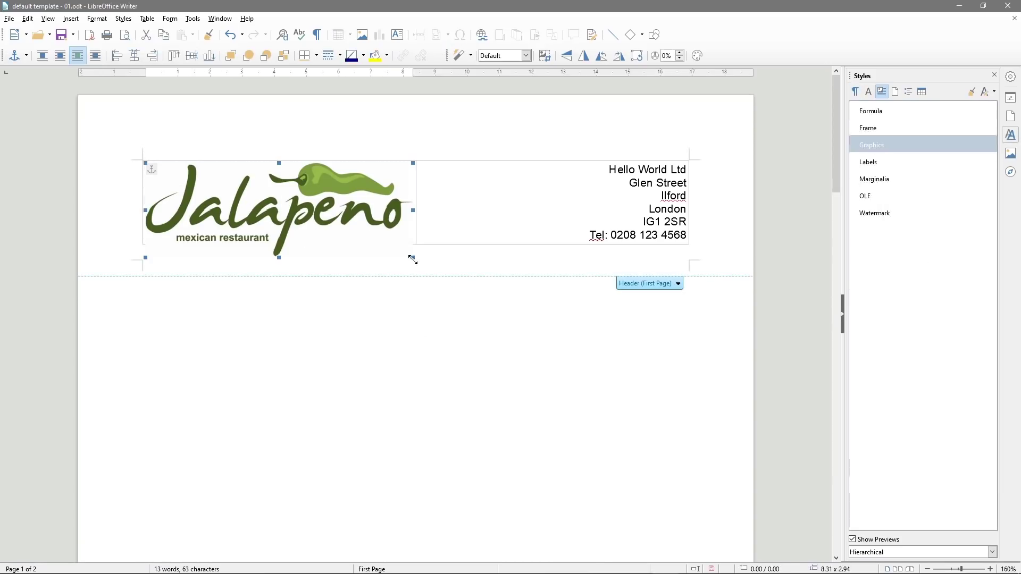
drag(413, 258, 375, 241)
click(346, 293)
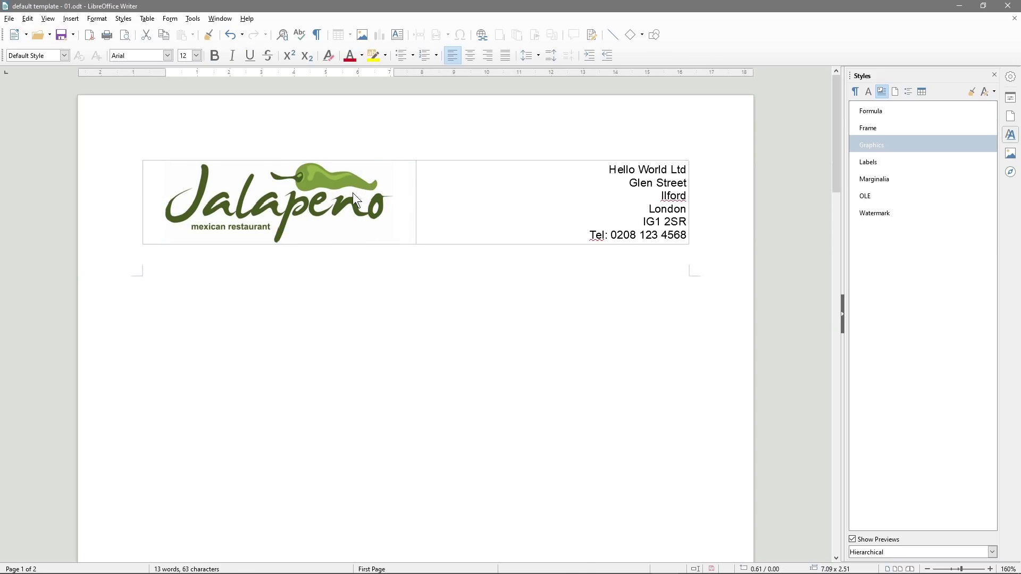
click(252, 210)
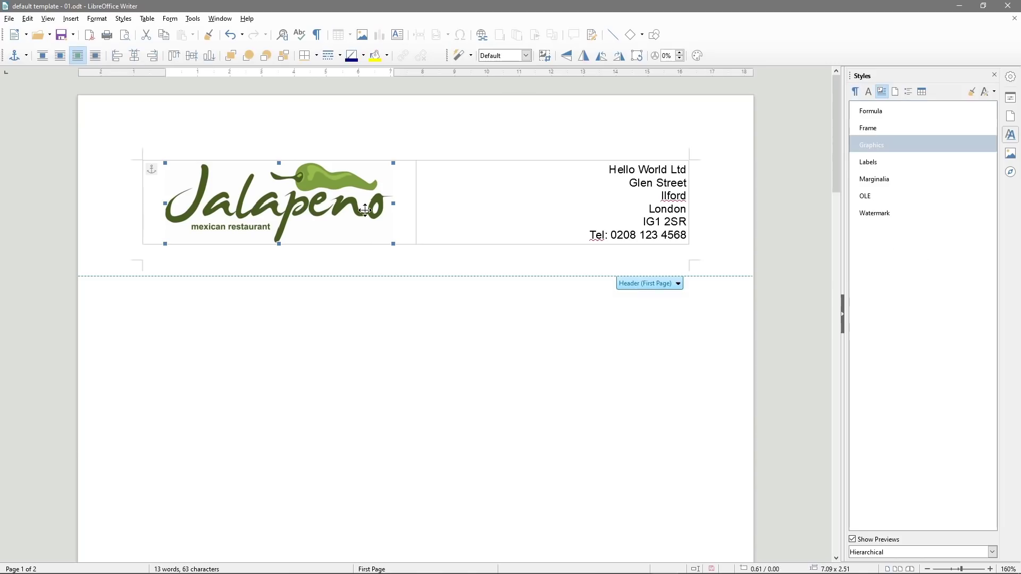
drag(292, 199, 293, 199)
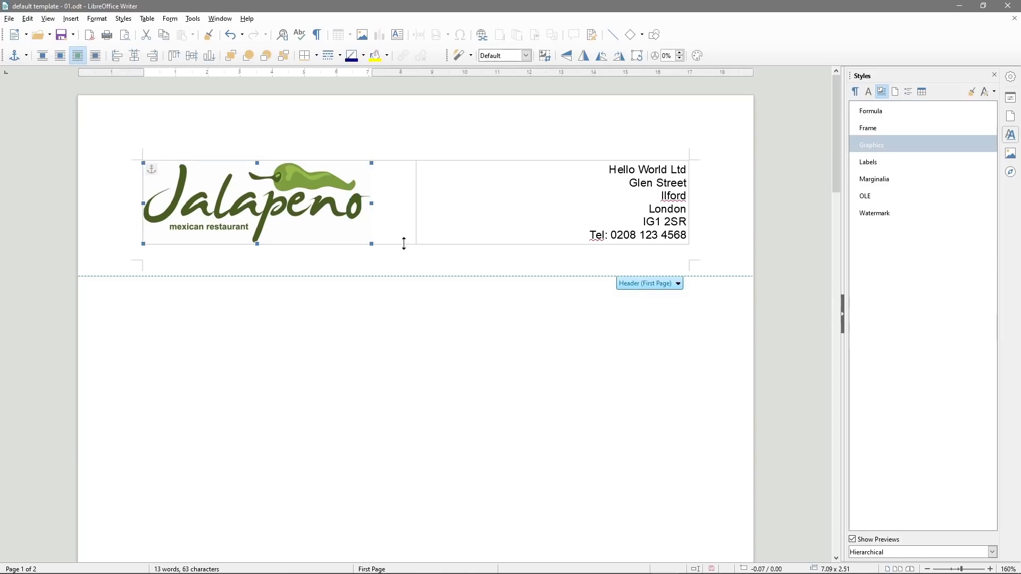
click(227, 325)
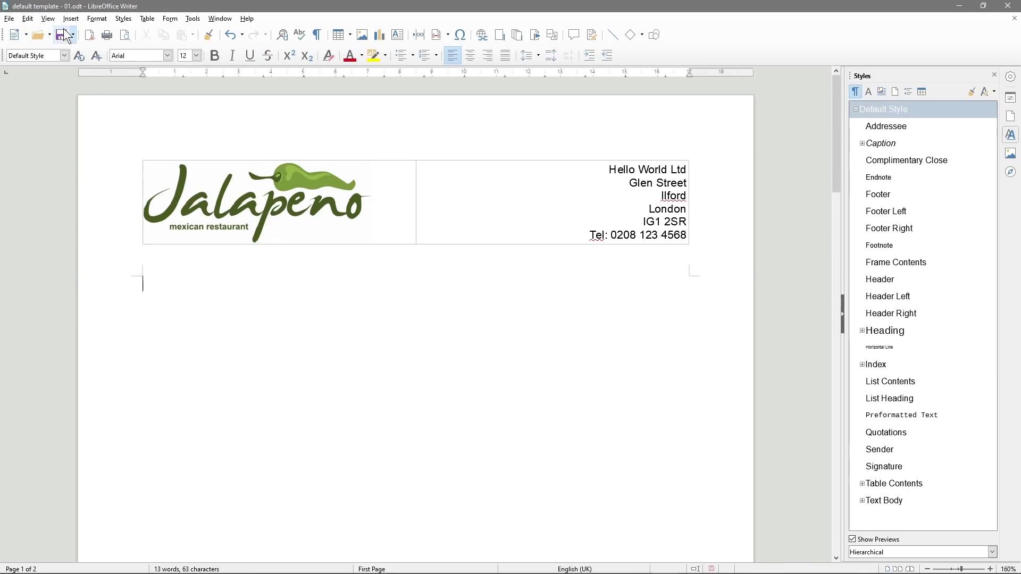
Check the header layout on both pages in print preview, then return to editing
click(10, 19)
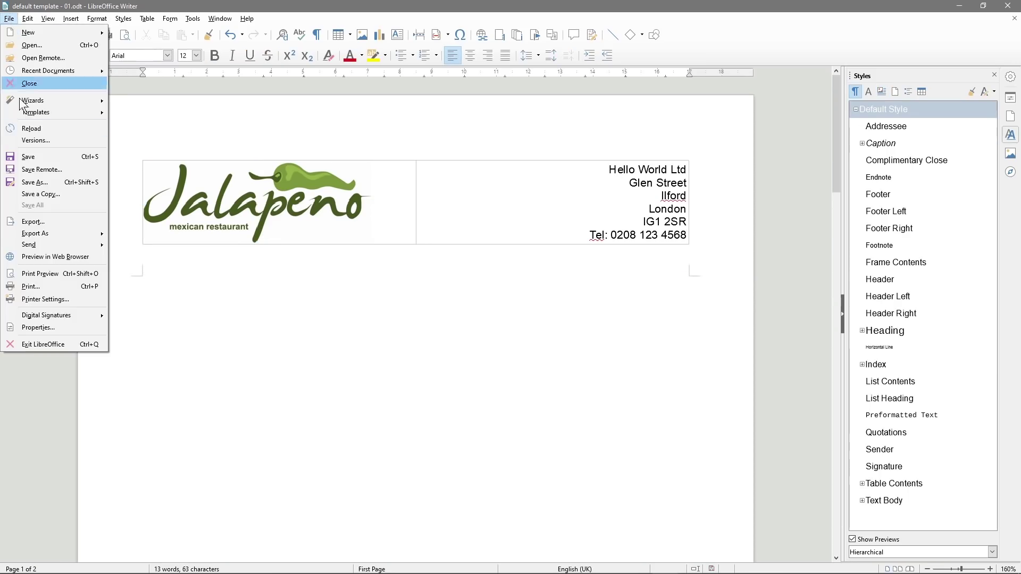
click(17, 273)
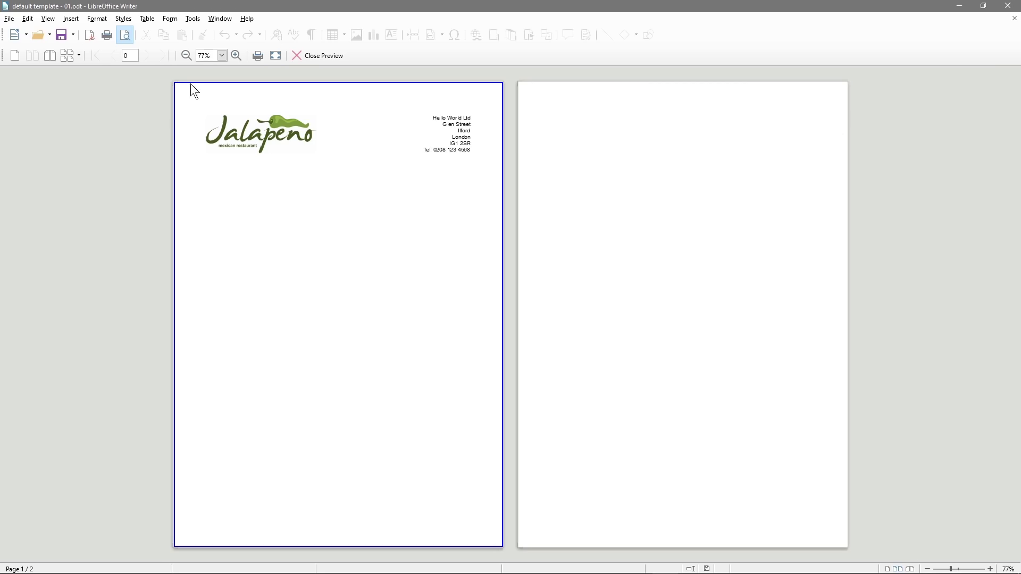
click(319, 56)
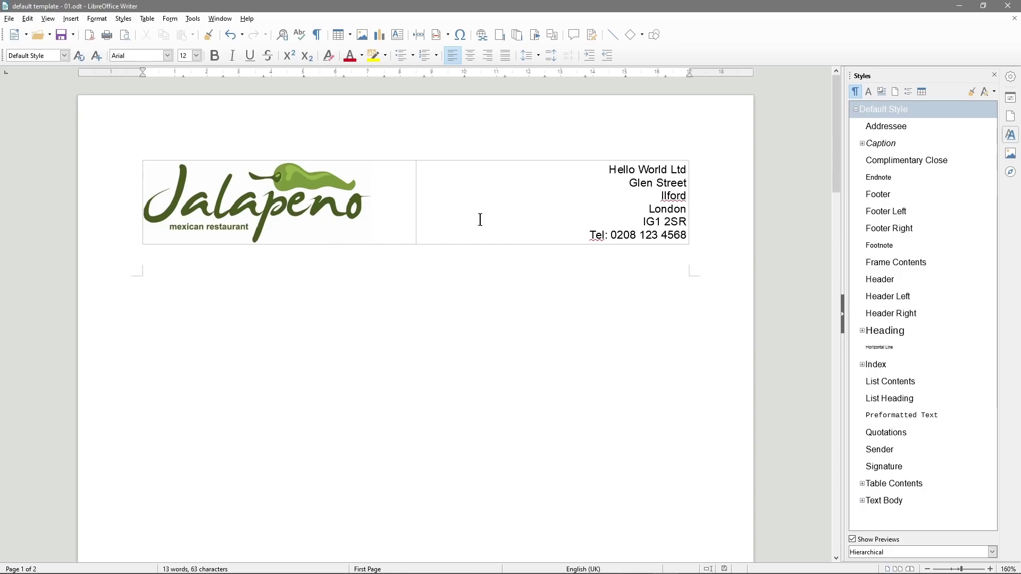
click(425, 220)
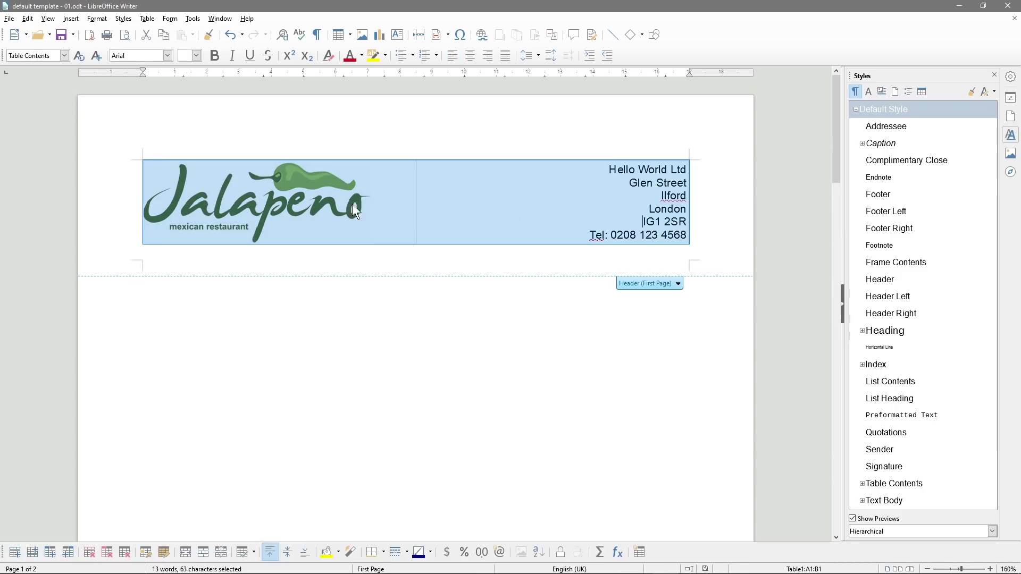
click(394, 204)
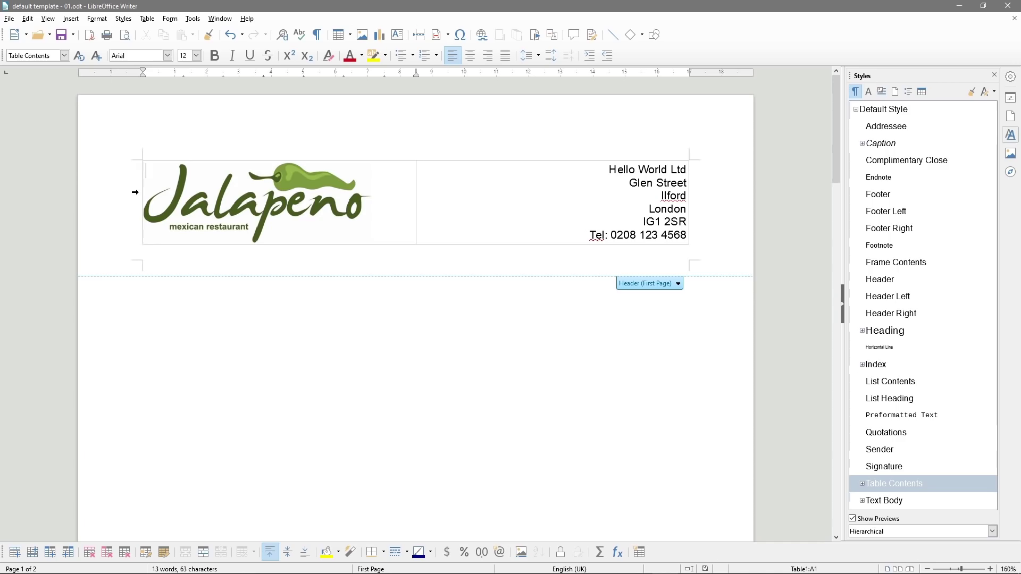
click(135, 192)
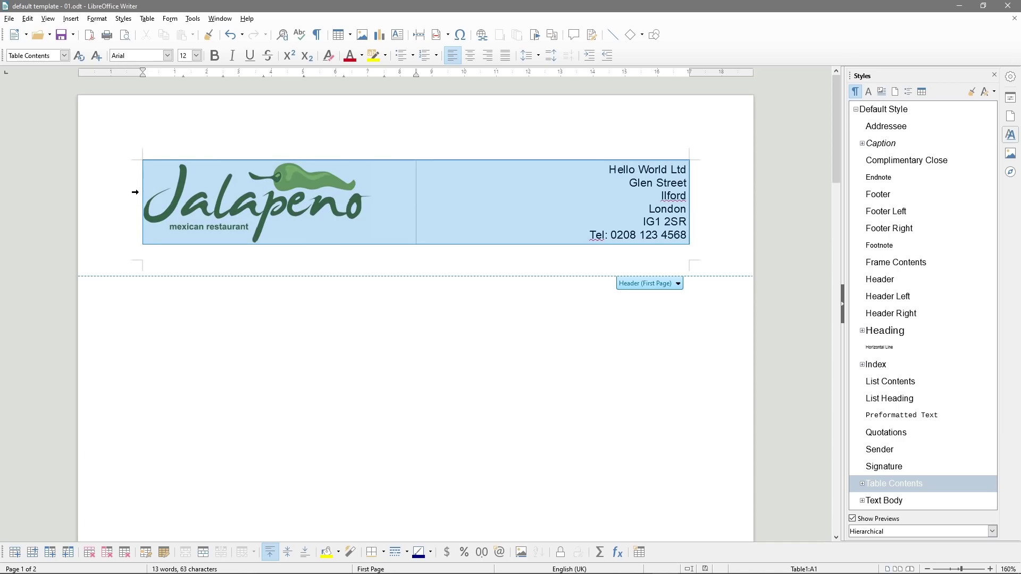
click(396, 192)
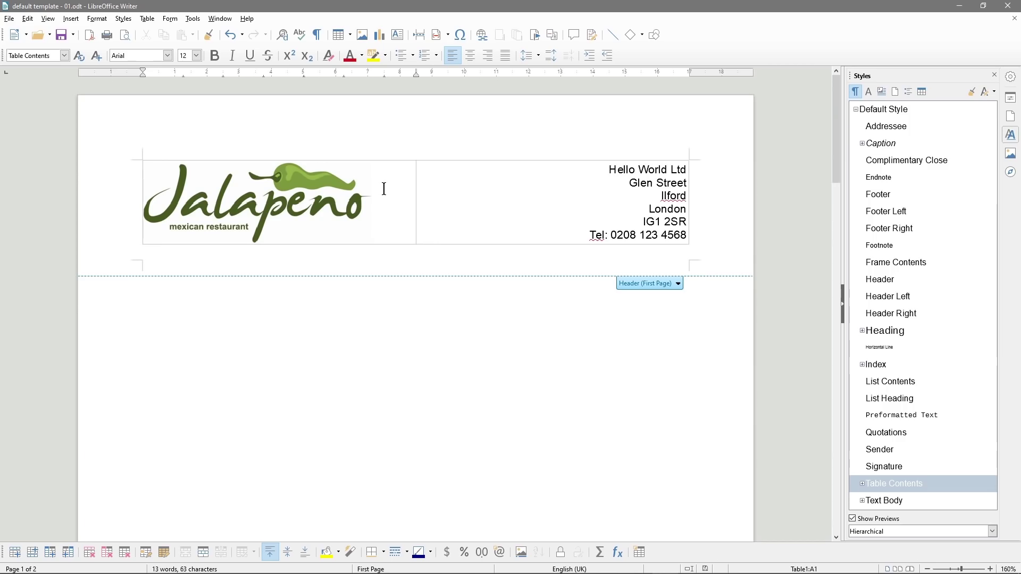
Add a bottom border to both cells of the header table and save the document
drag(384, 188, 476, 187)
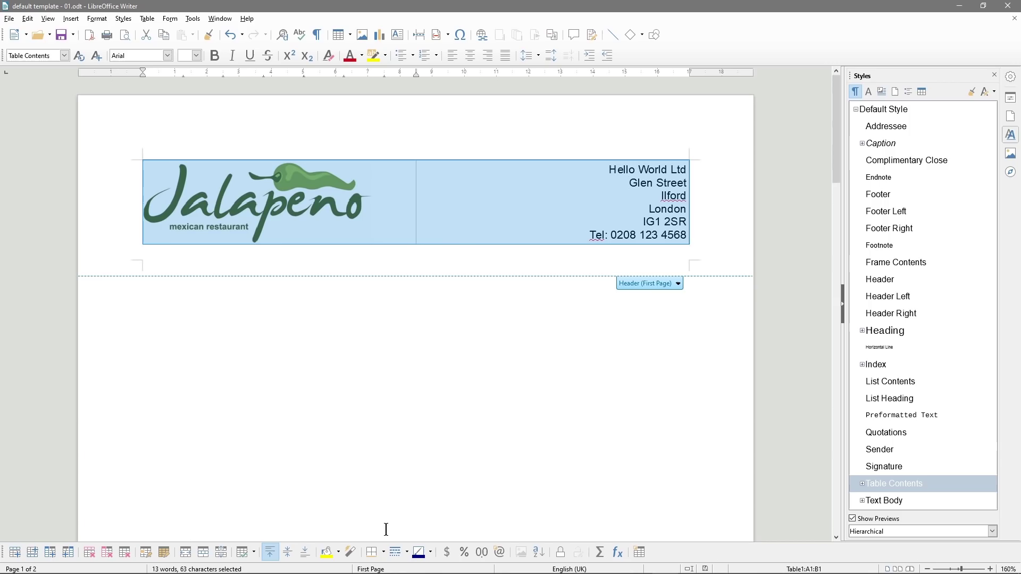
click(383, 553)
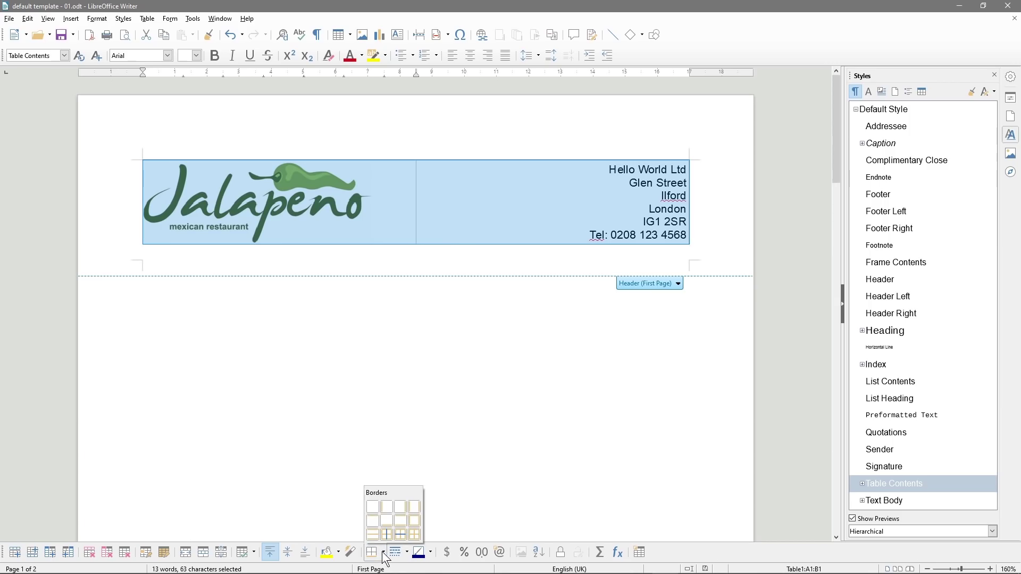
click(384, 519)
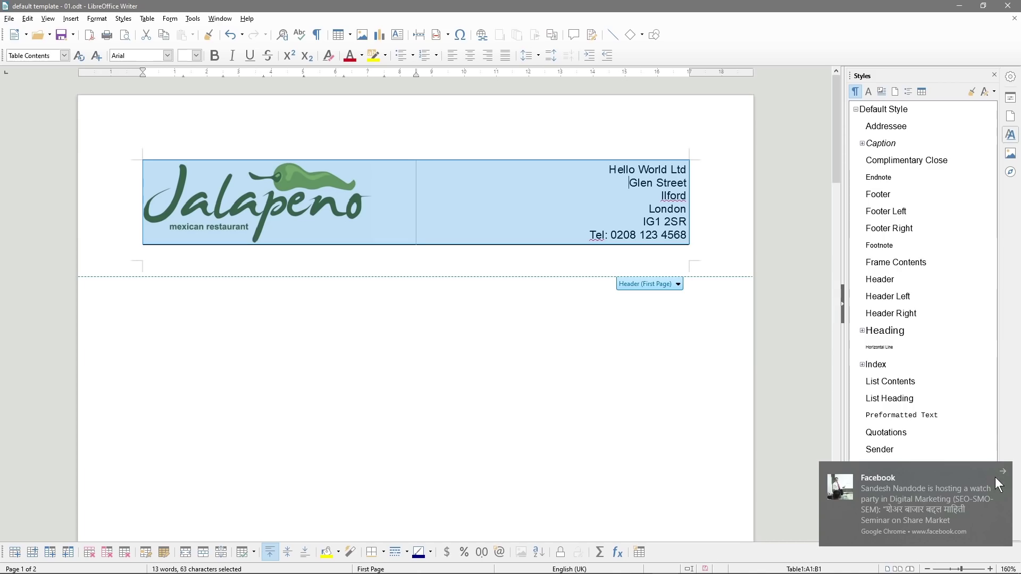
click(382, 266)
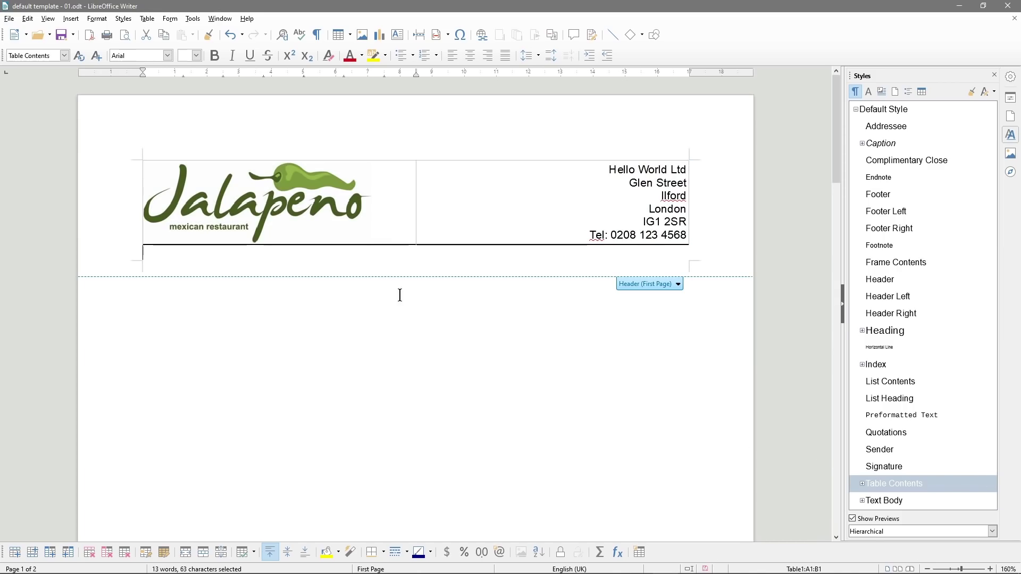
click(230, 321)
click(63, 36)
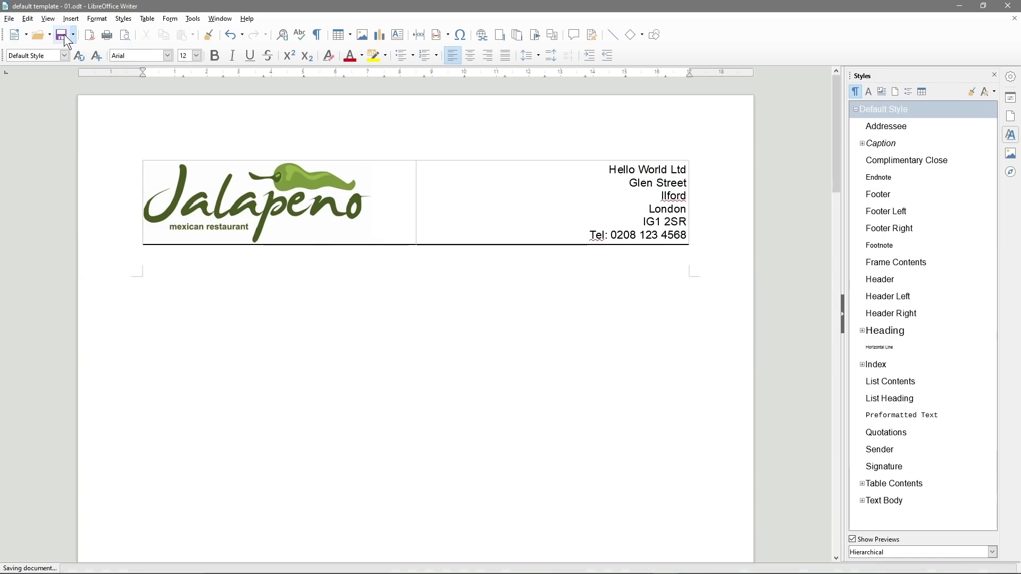
Check the header's bottom line in an enlarged print preview, then return to editing
click(9, 19)
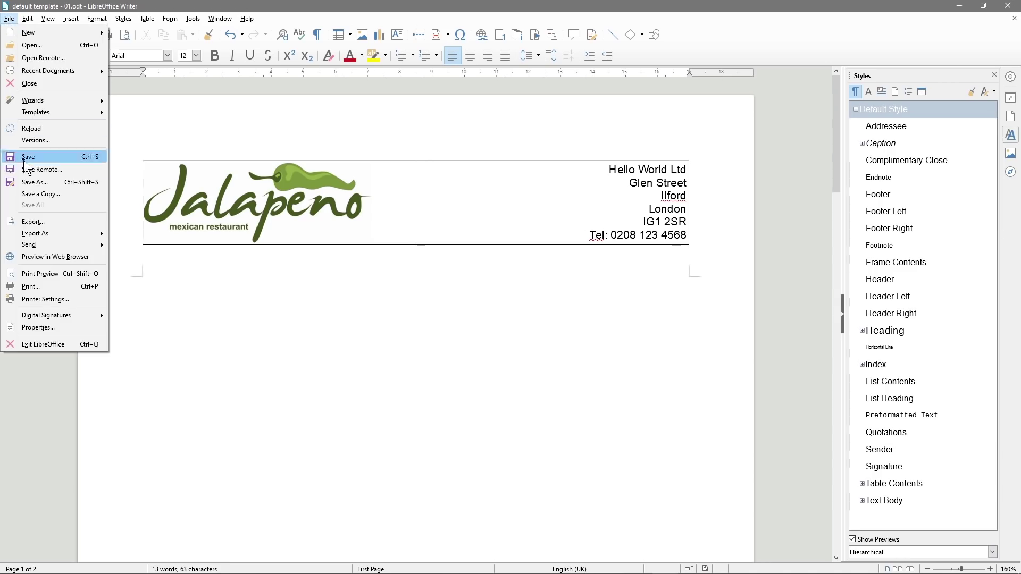
click(49, 275)
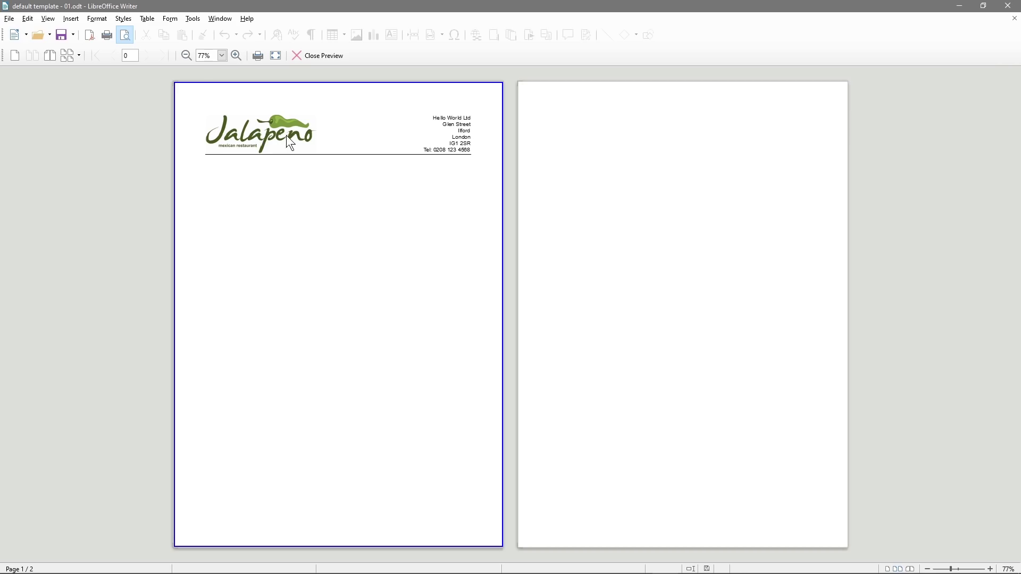
click(235, 55)
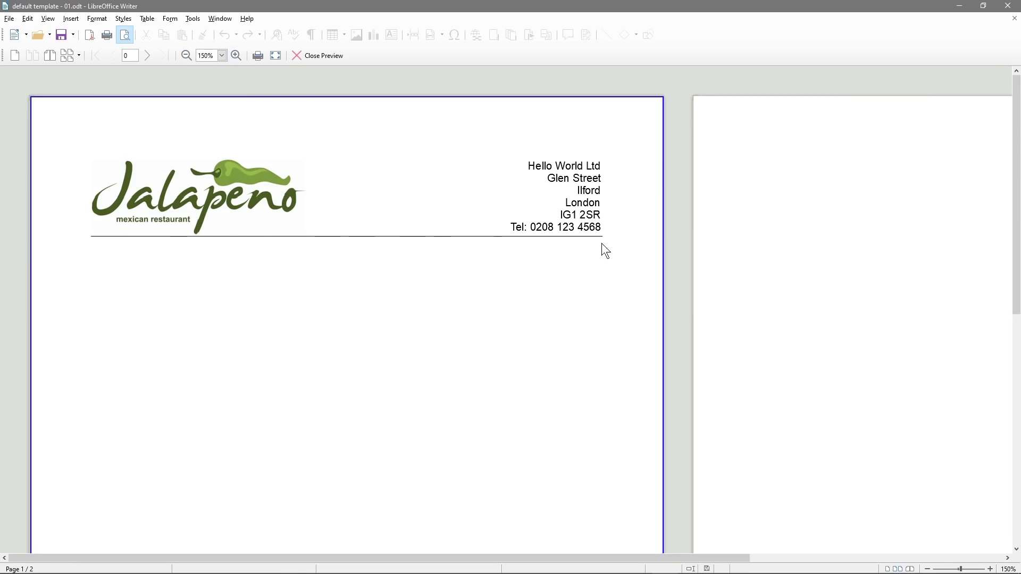
click(318, 56)
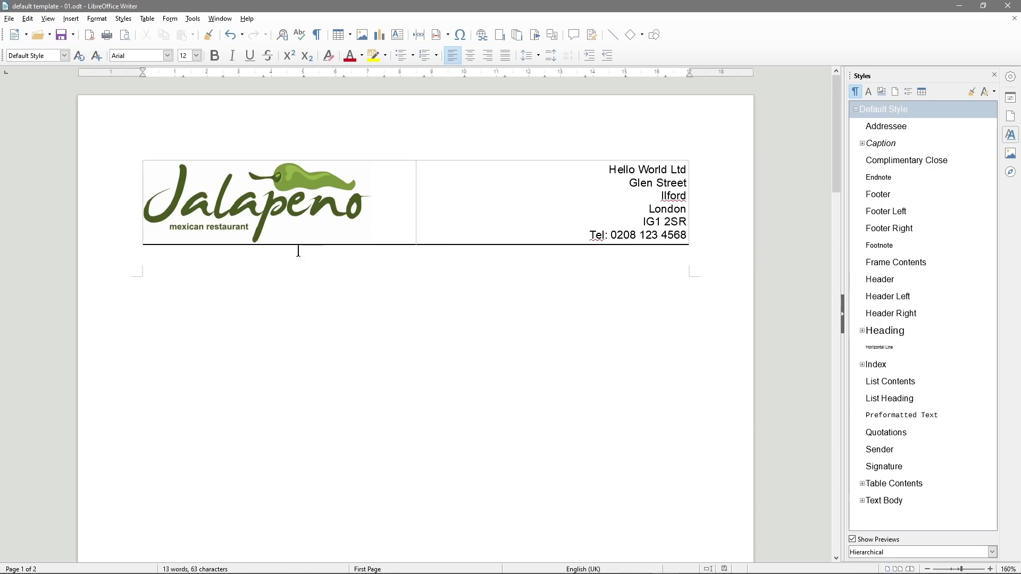
Insert a table with one column and one row in the first-page footer
scroll(353, 328, down, 10)
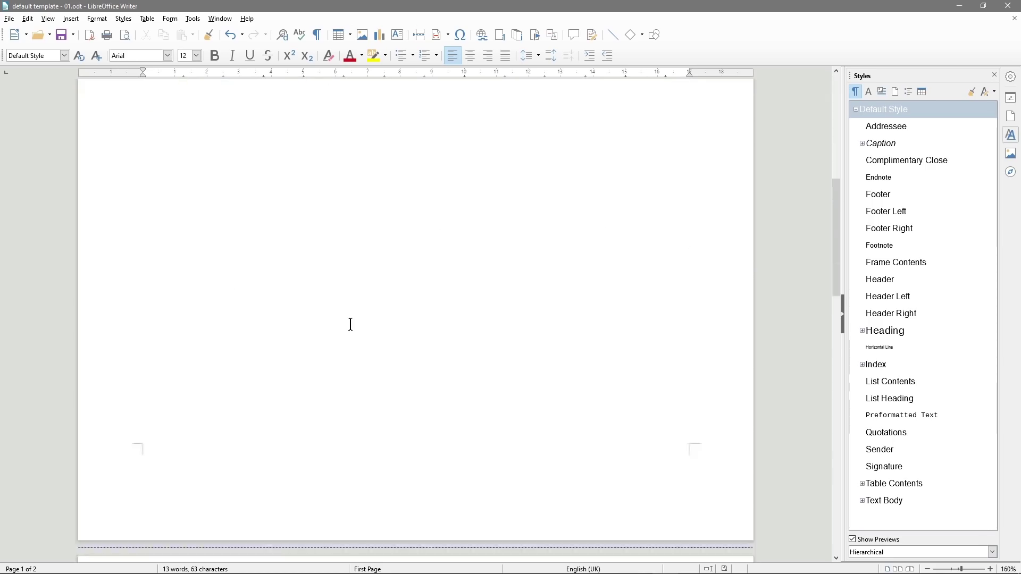
click(193, 346)
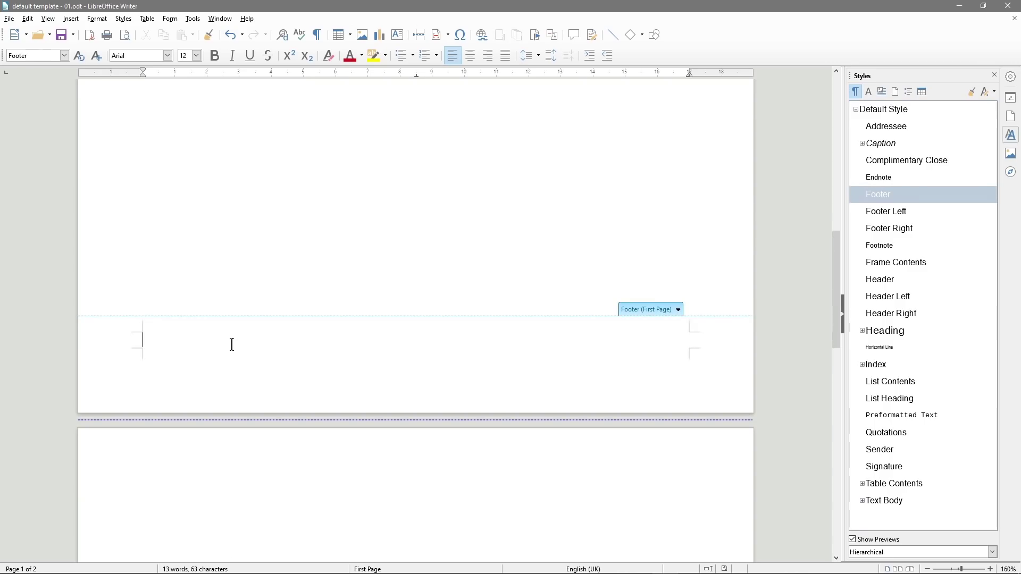
click(351, 36)
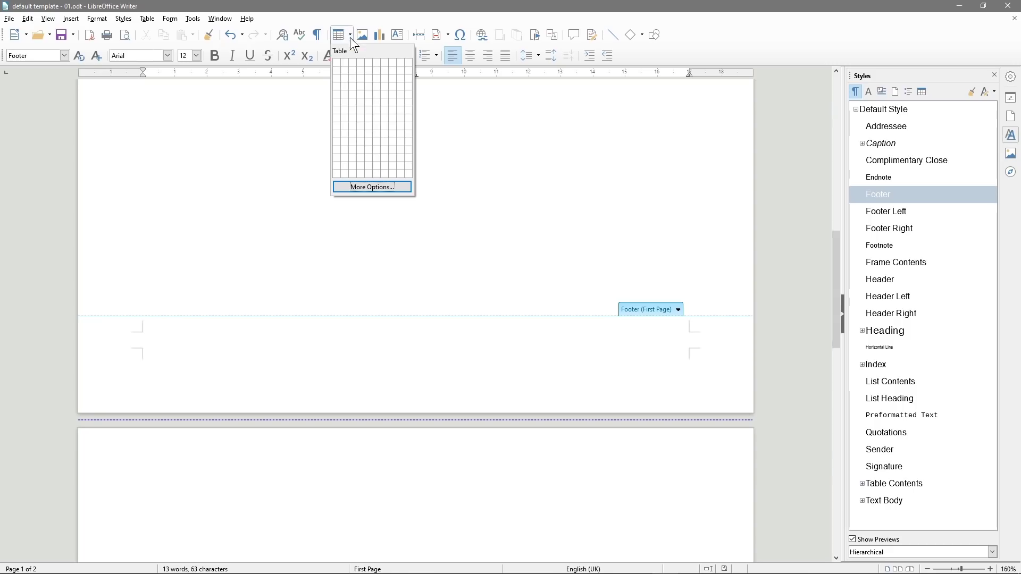
click(337, 62)
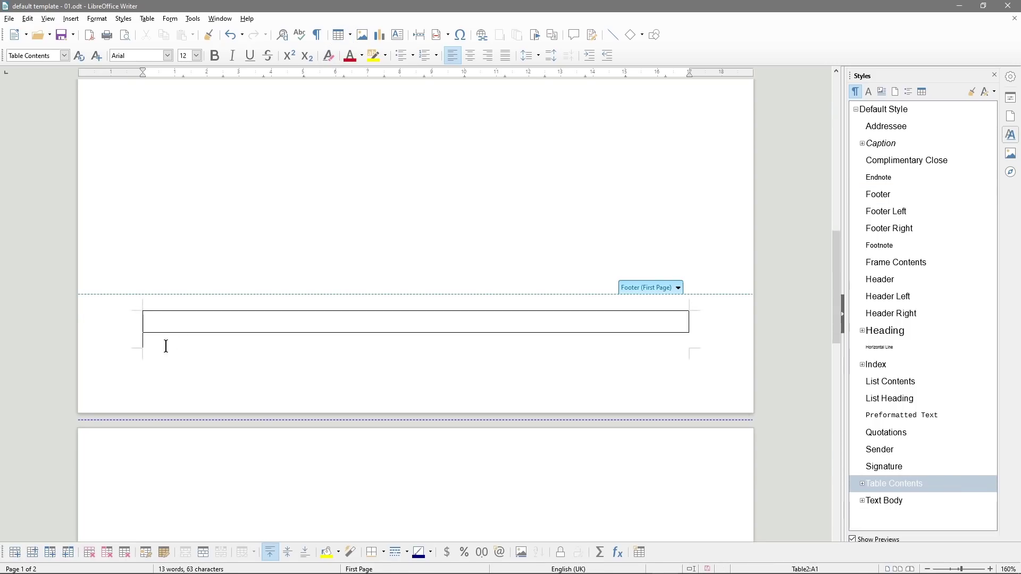
click(174, 344)
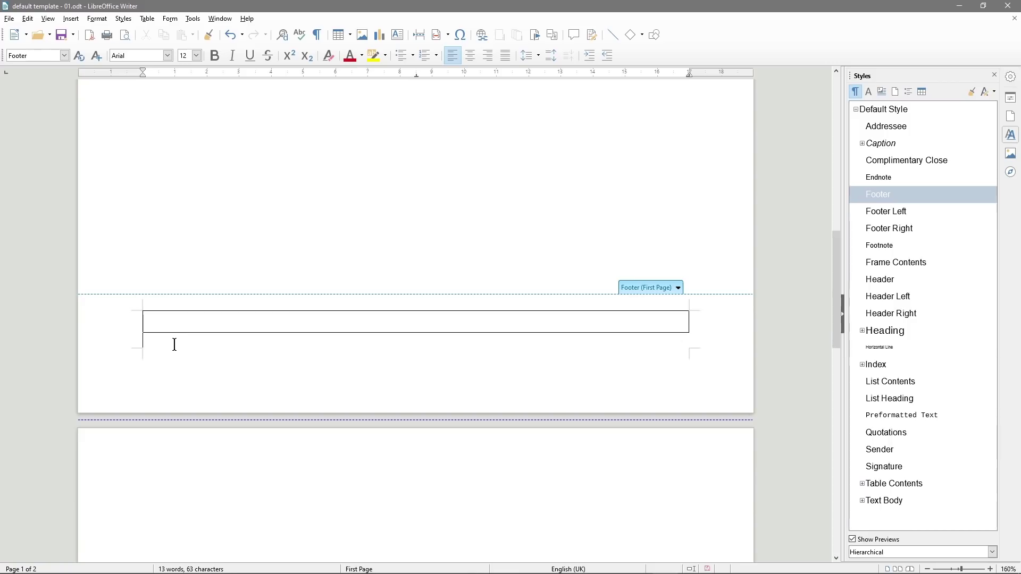
Apply Default Style to the footer table cell's paragraph and centre it
click(170, 321)
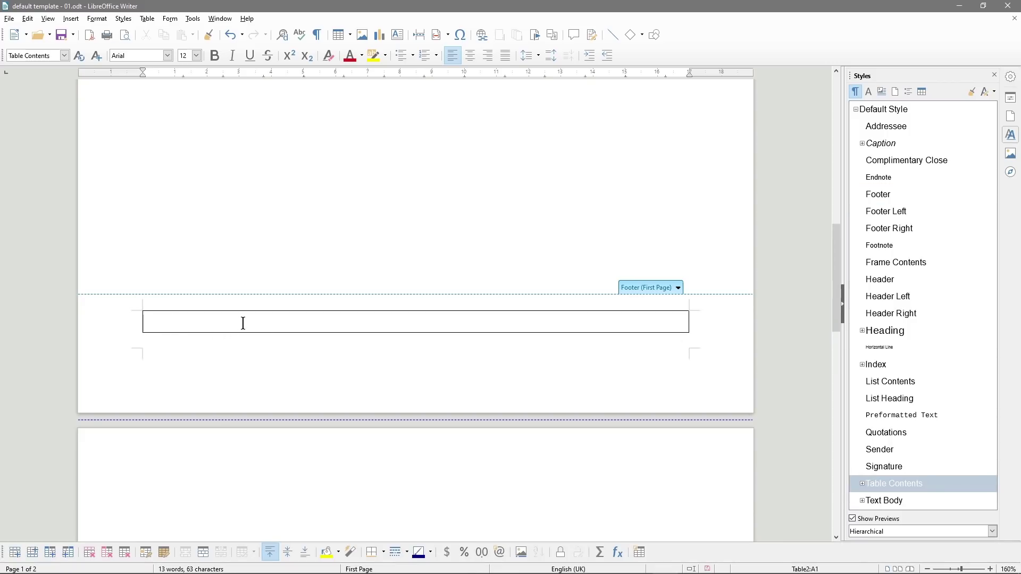
click(471, 55)
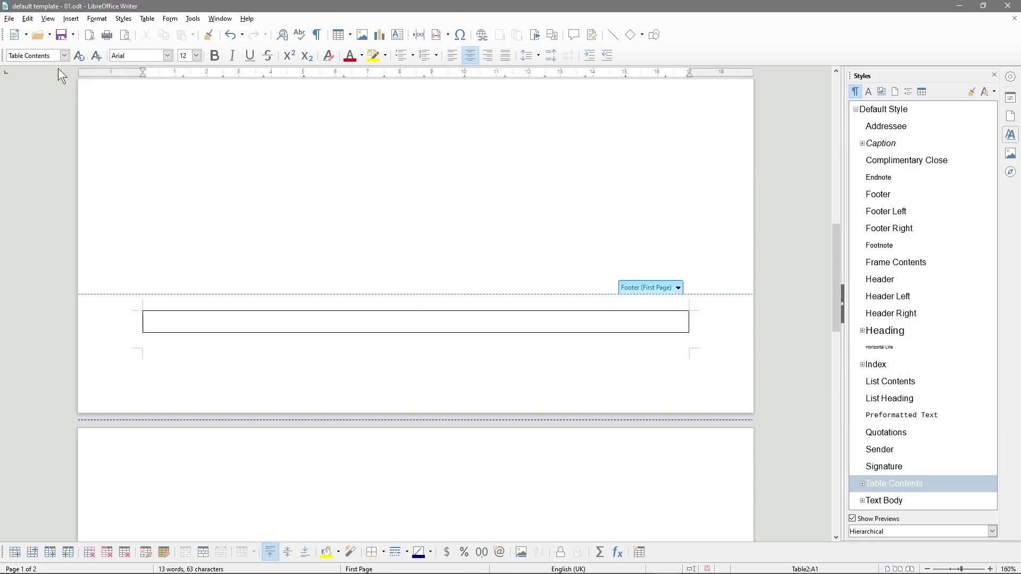
click(65, 55)
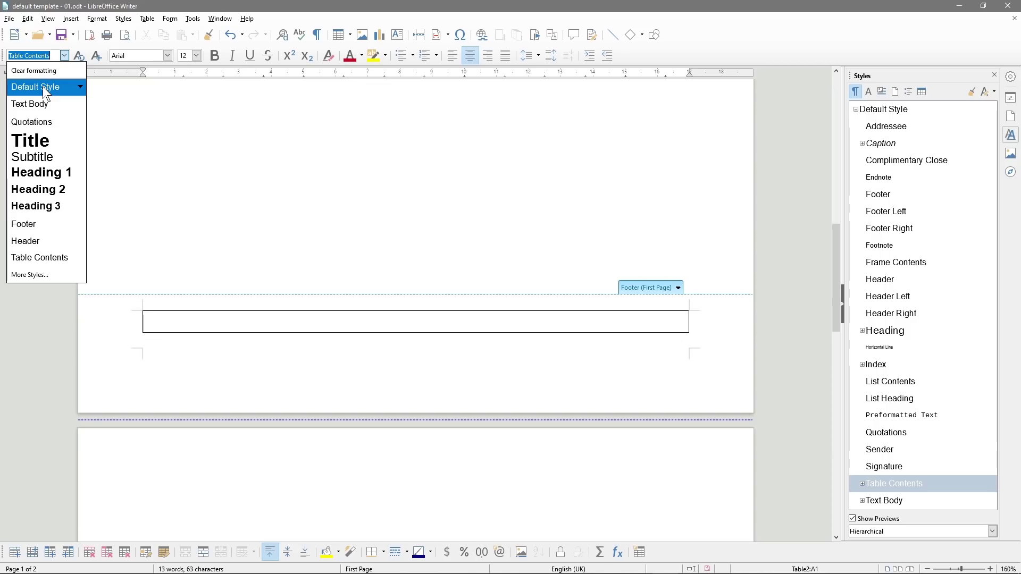
click(42, 86)
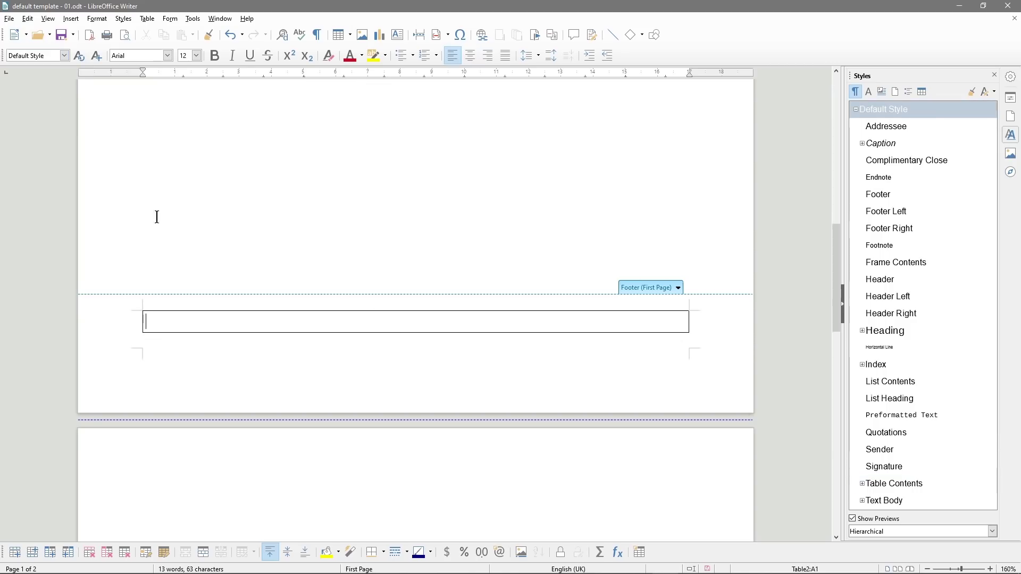
click(468, 56)
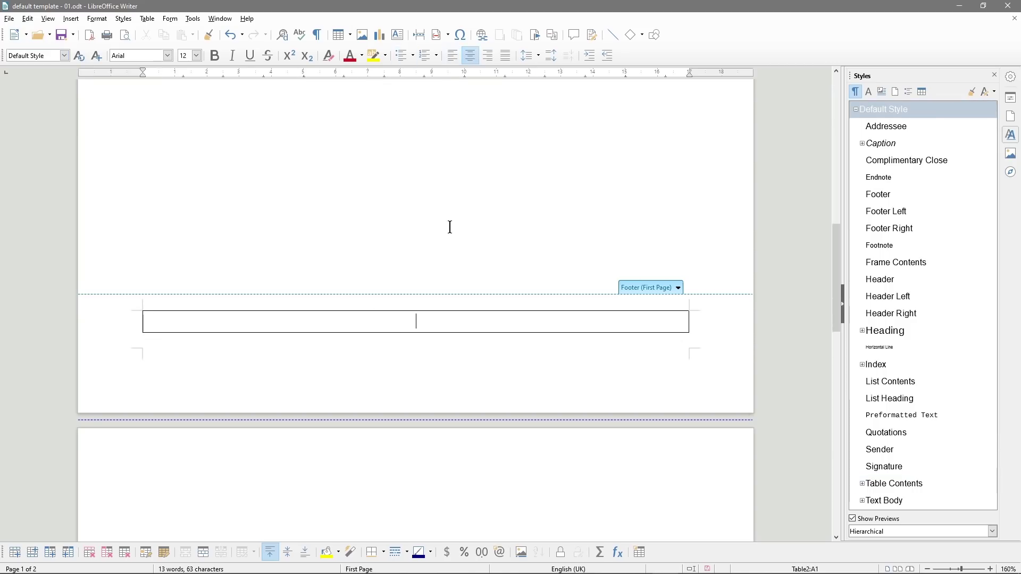
text(Www.dcpweb)
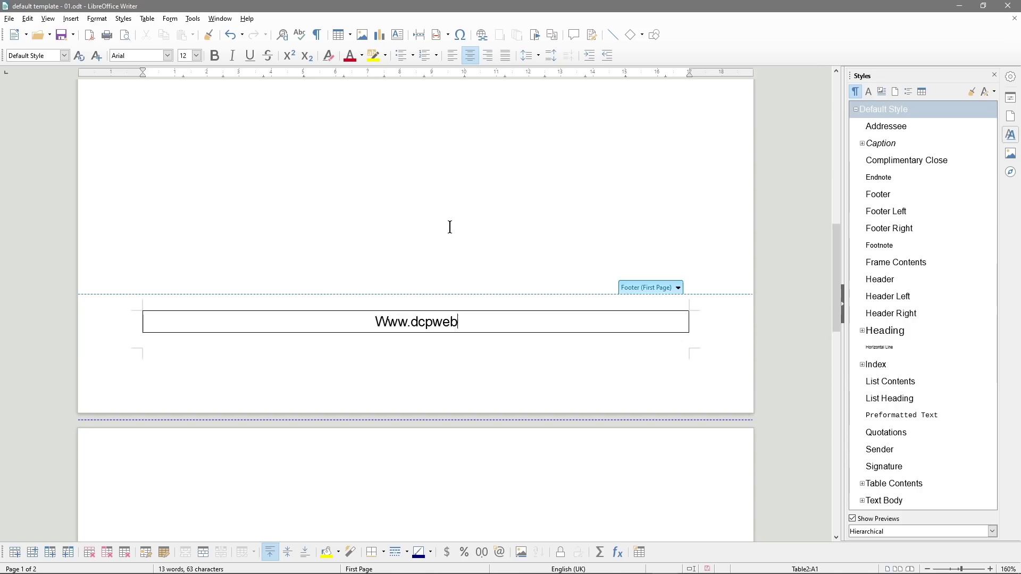
text(.co.uk)
key(Return)
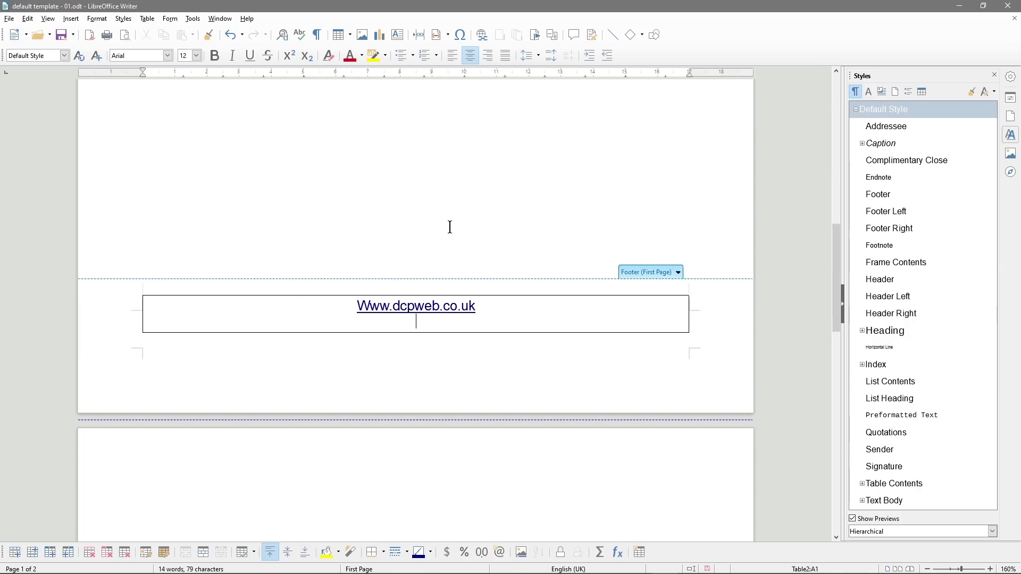
key(BackSpace)
key(Left)
key(Left)
key(Left)
key(Left)
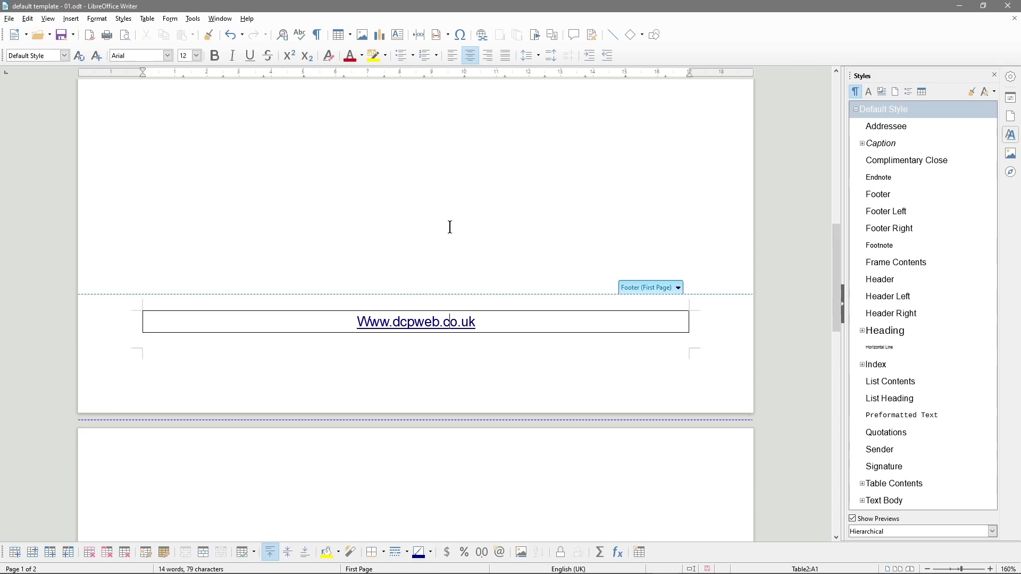
key(shift+Right)
text(w)
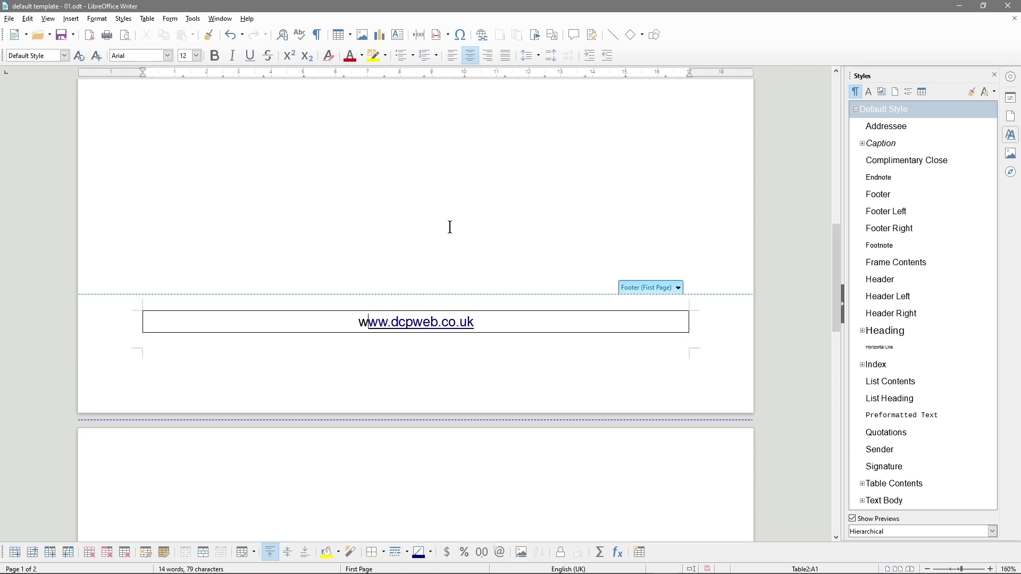
click(380, 319)
text(w)
key(Left)
key(Left)
key(Left)
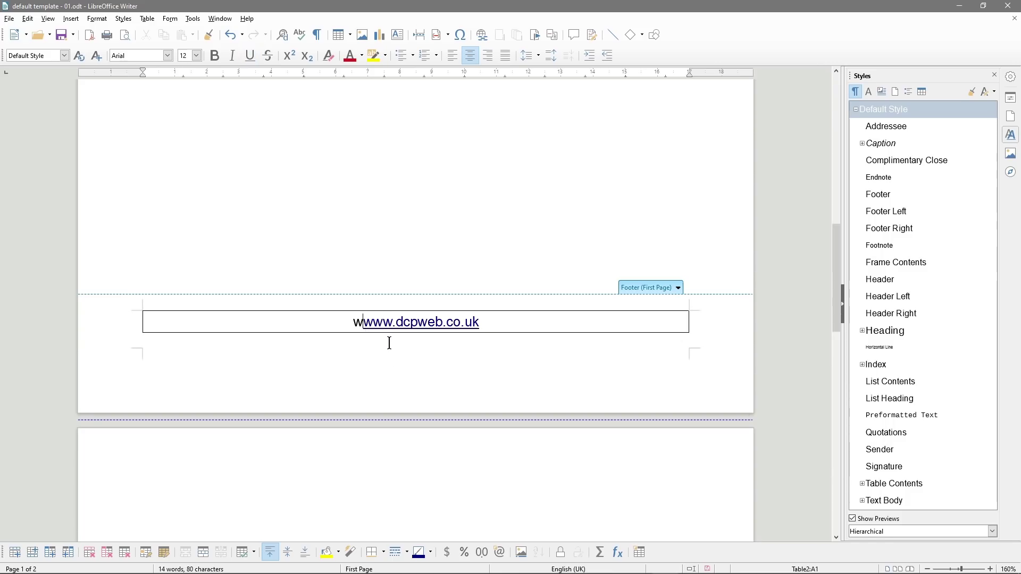
key(Delete)
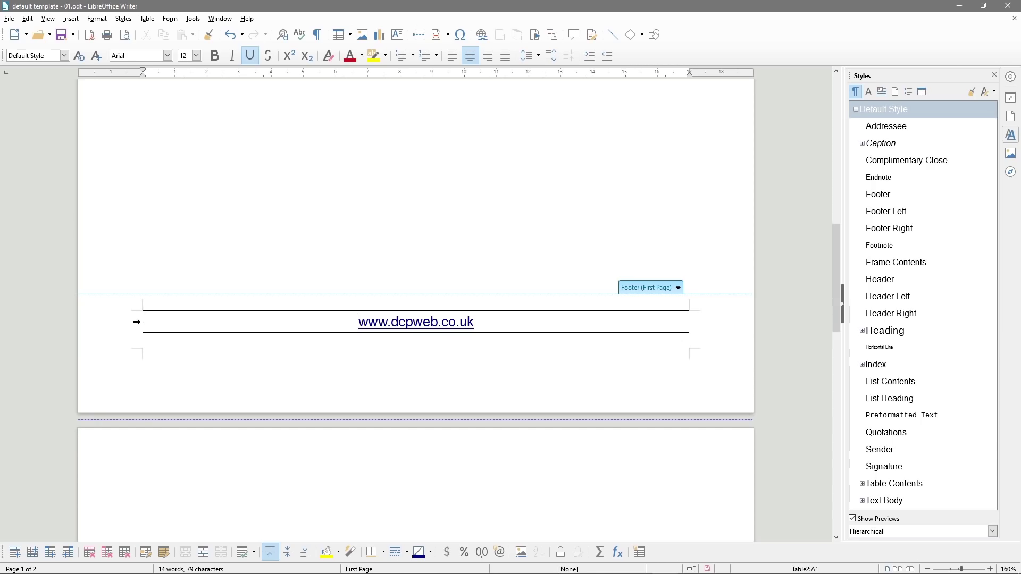
Try to apply a top border to the footer table without clearing its existing borders
click(137, 321)
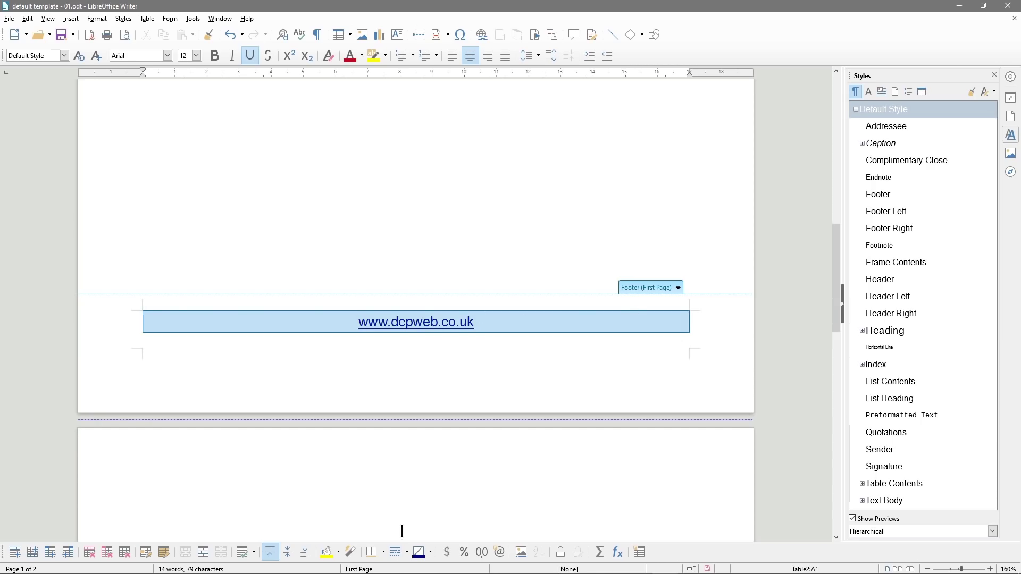
click(385, 554)
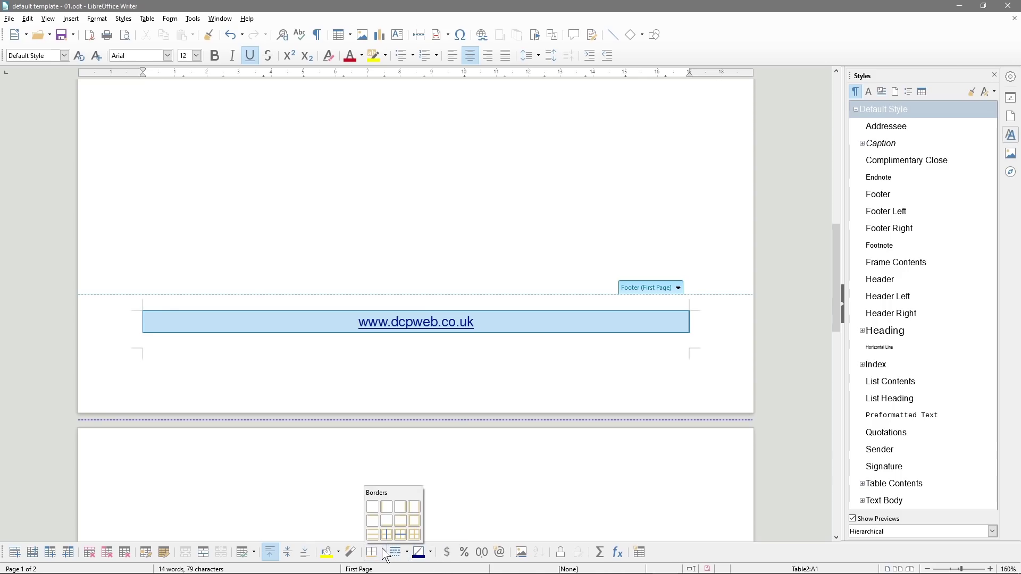
click(373, 522)
click(283, 343)
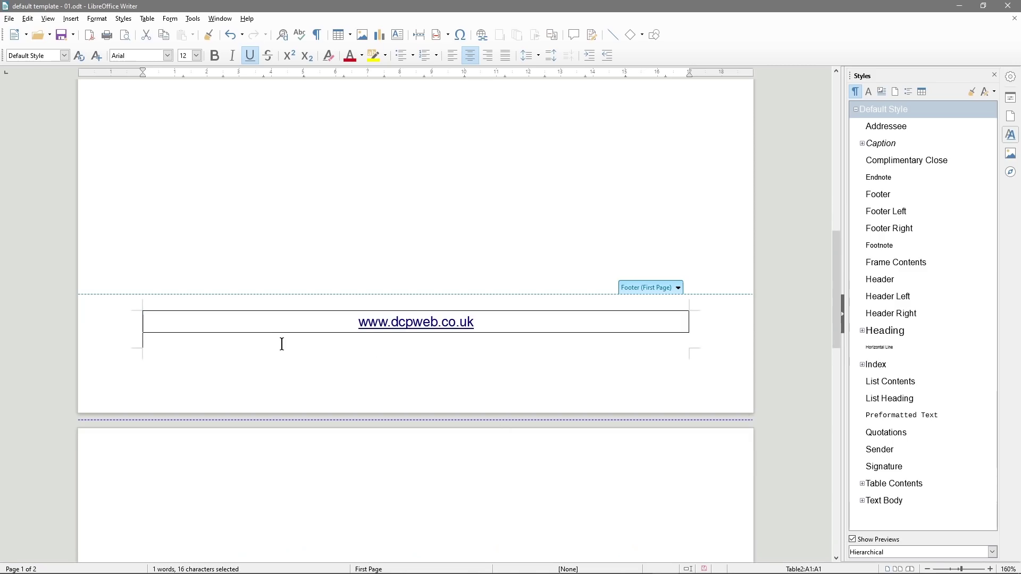
Remove all borders from the footer table and add only a top border
click(137, 321)
click(383, 551)
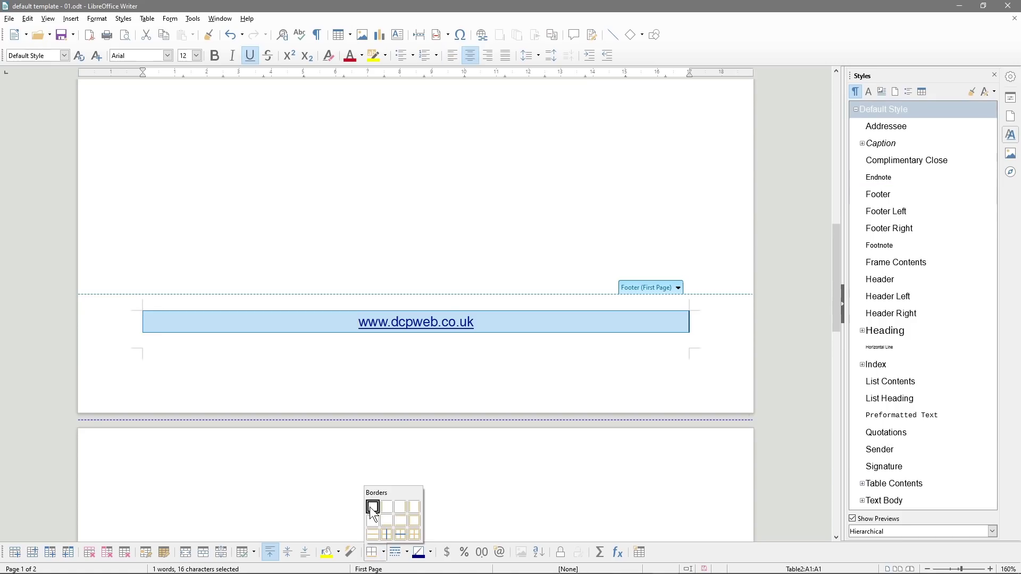
click(370, 508)
click(383, 552)
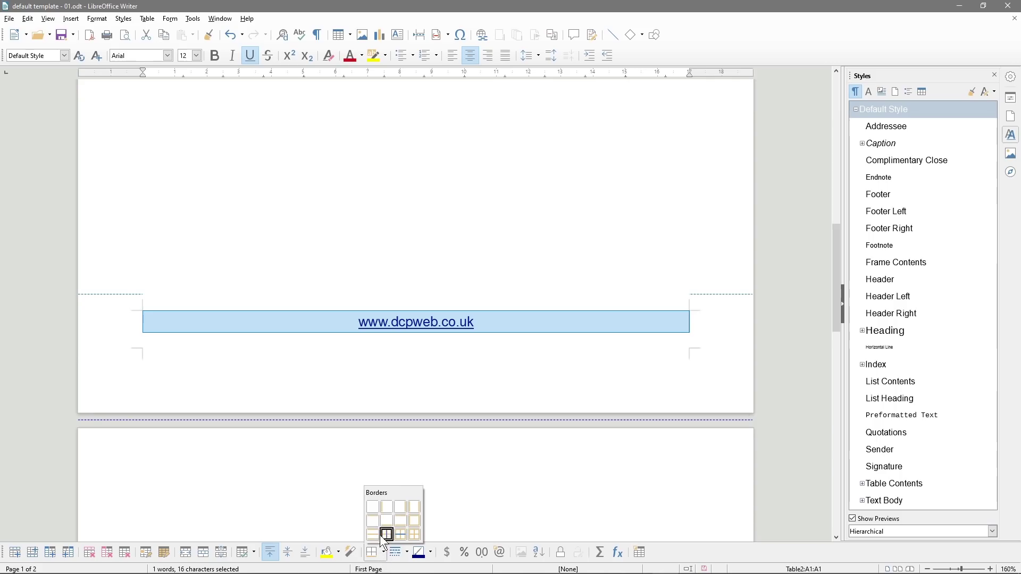
click(372, 521)
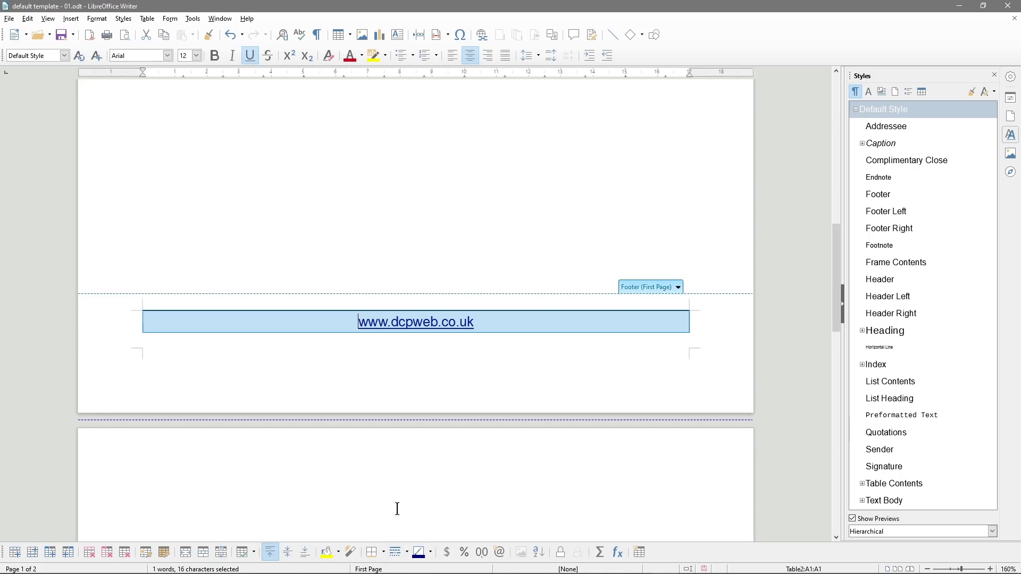
Return to the first page's body, save the document and check both pages' header and footer layout in print preview
click(413, 216)
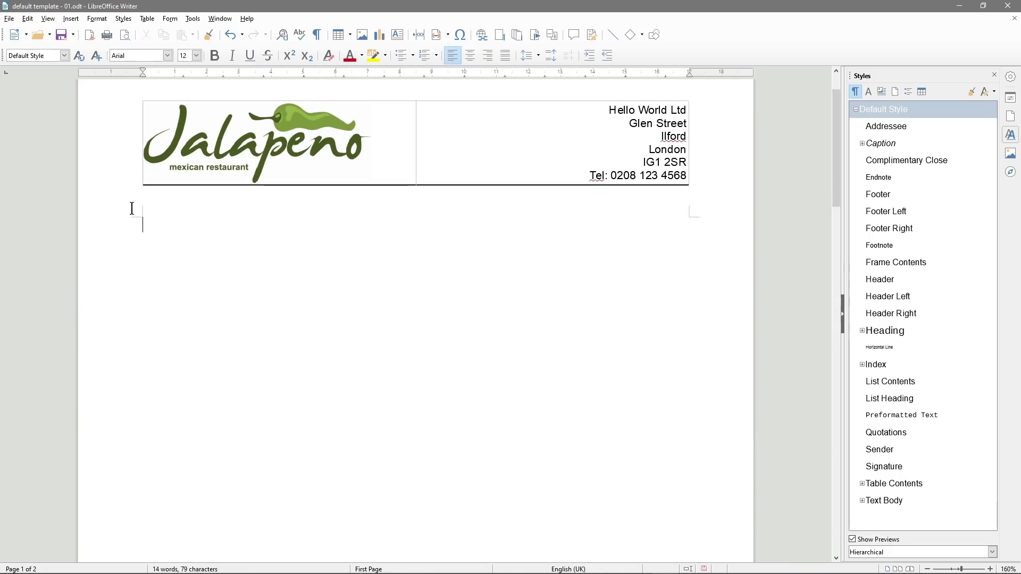
click(10, 18)
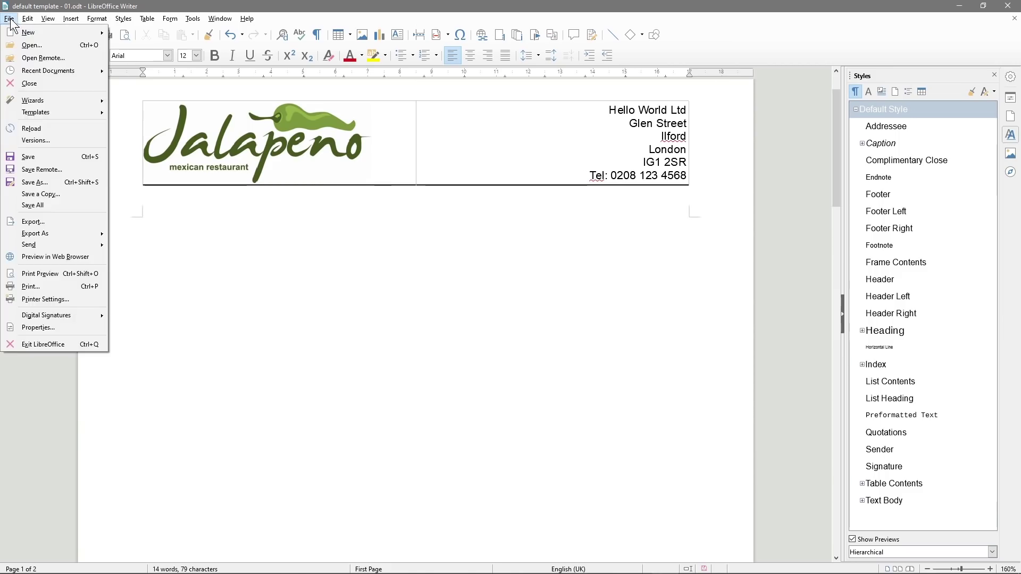
click(75, 46)
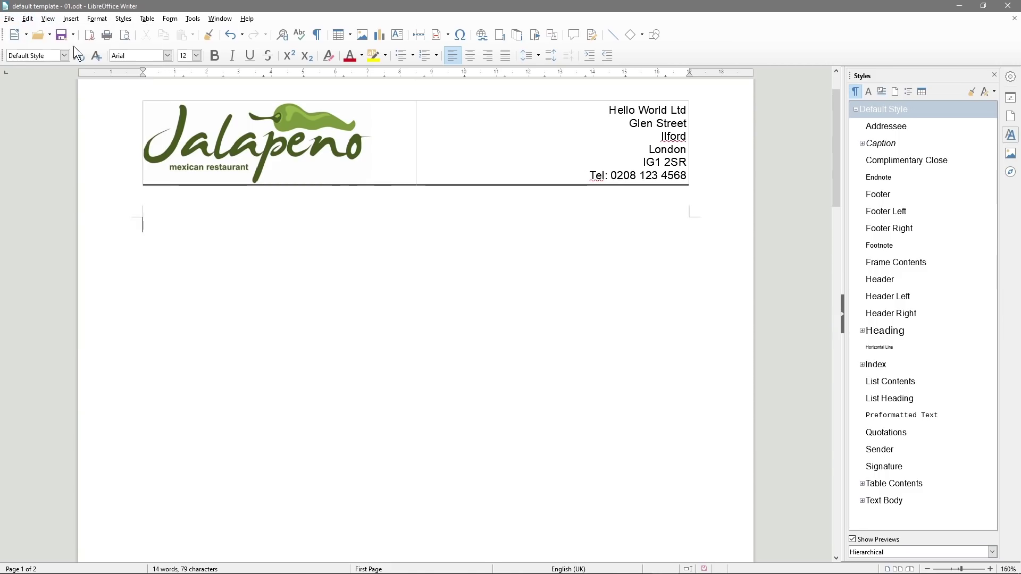
click(10, 19)
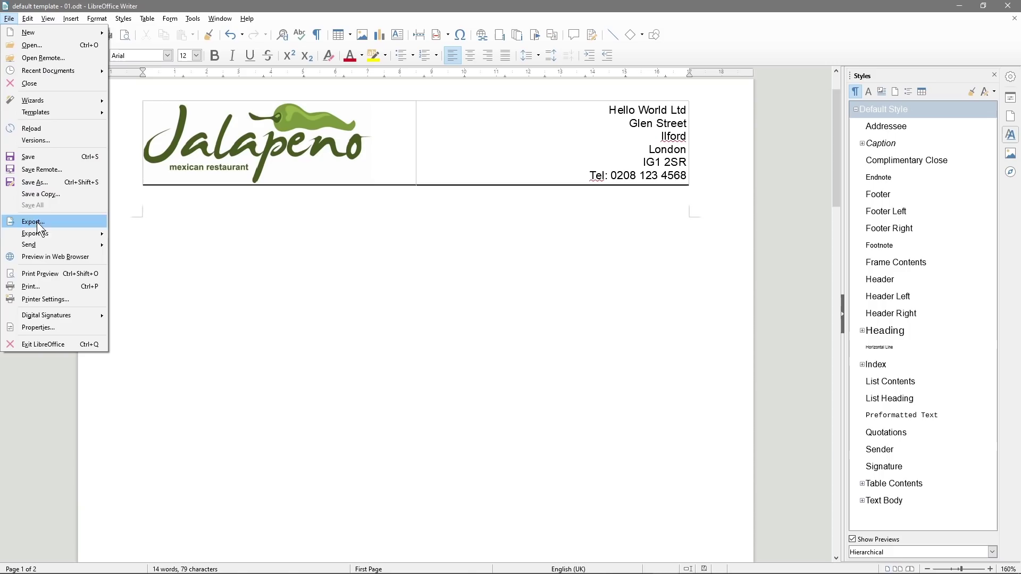
click(43, 274)
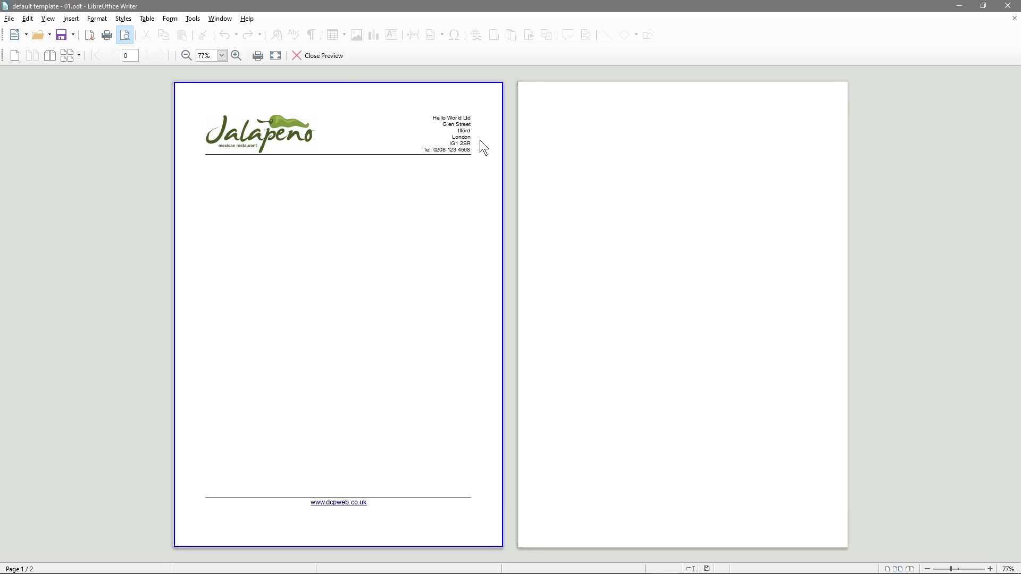
click(326, 56)
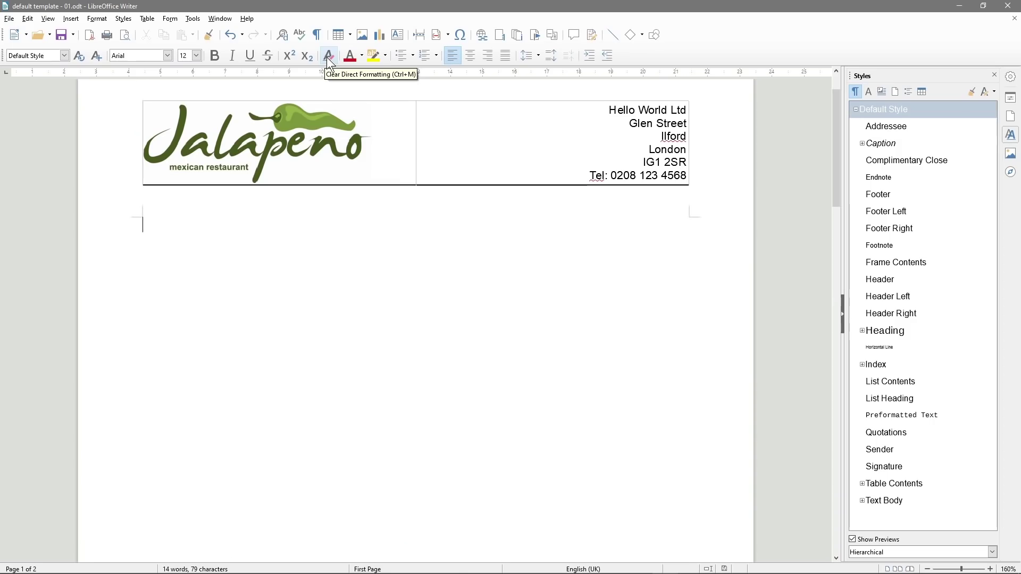
Delete the company name line "Hello World Ltd" from the header table's address cell
click(608, 110)
drag(698, 103, 607, 110)
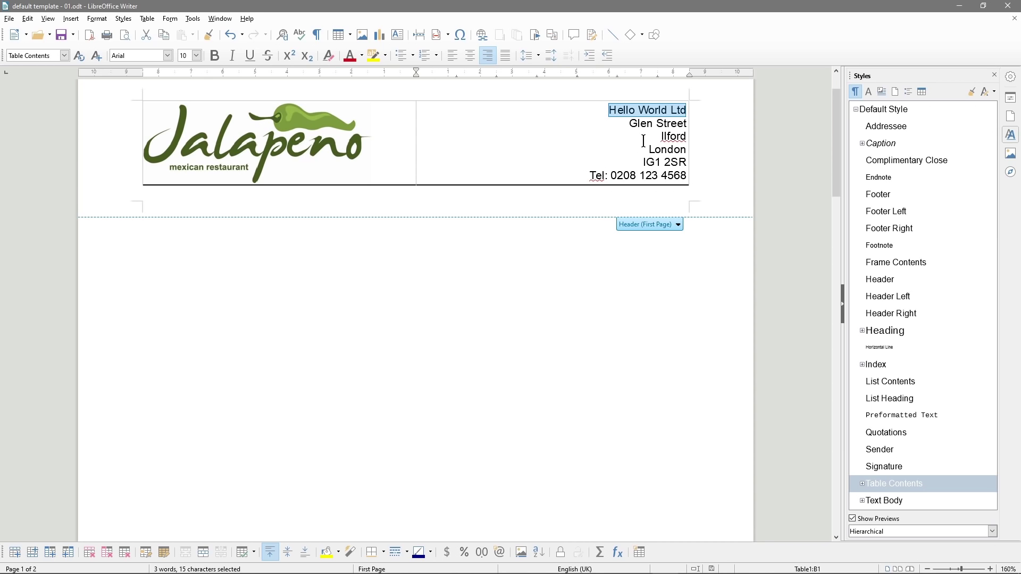
key(Delete)
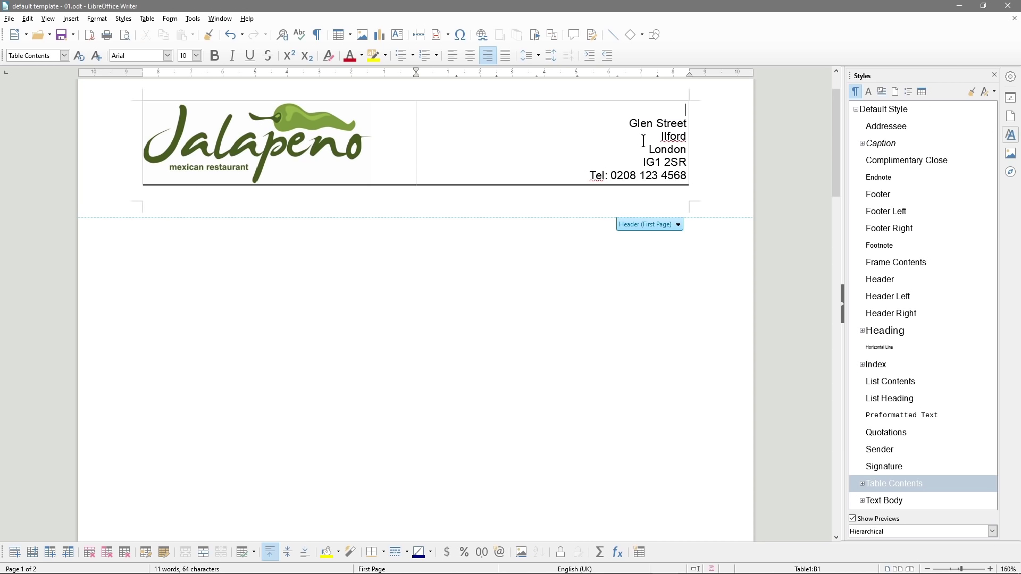
key(Delete)
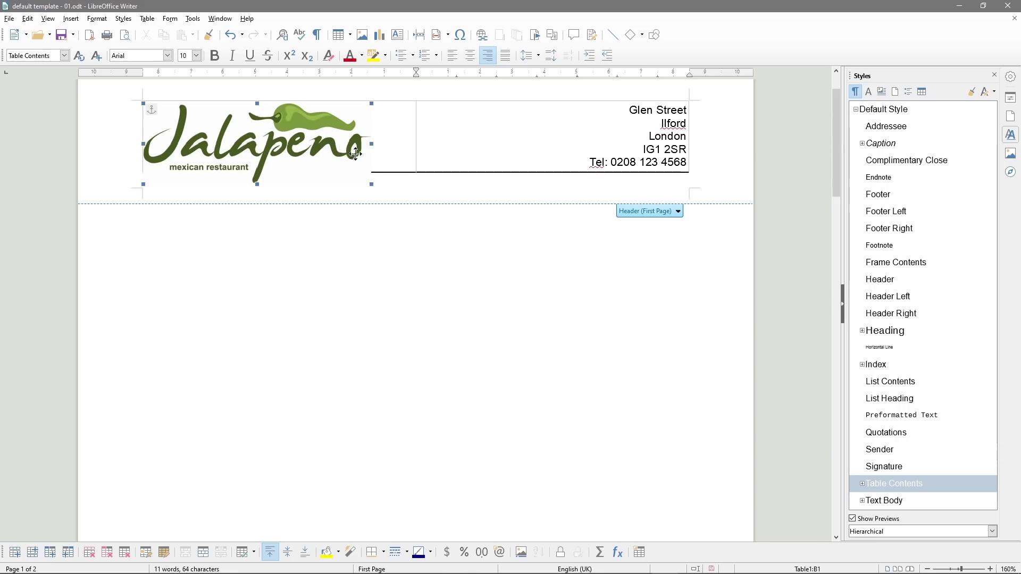
Scale the header logo down to about 6 cm wide so it fits the shortened table row
click(364, 160)
drag(371, 184, 333, 169)
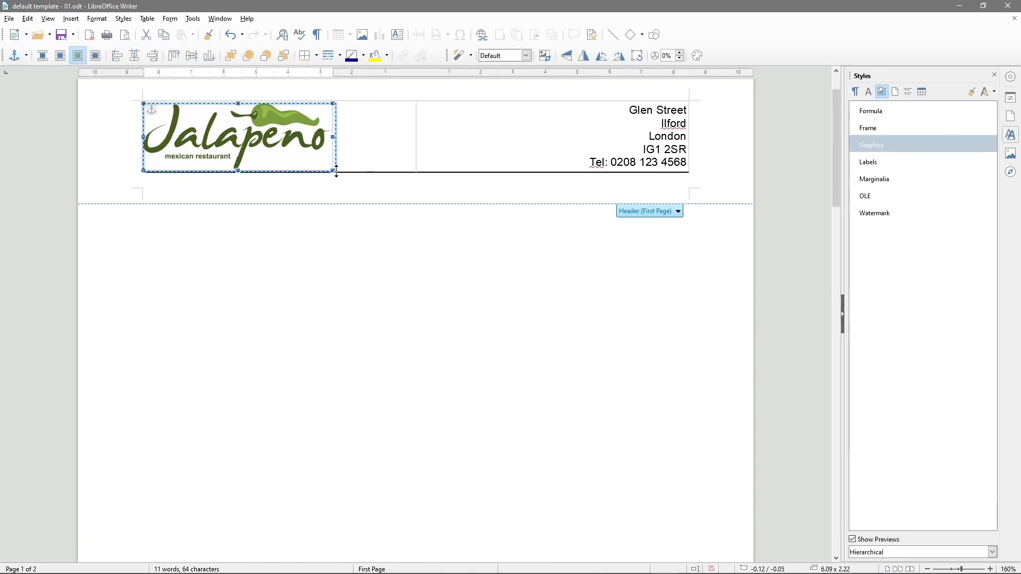
click(194, 275)
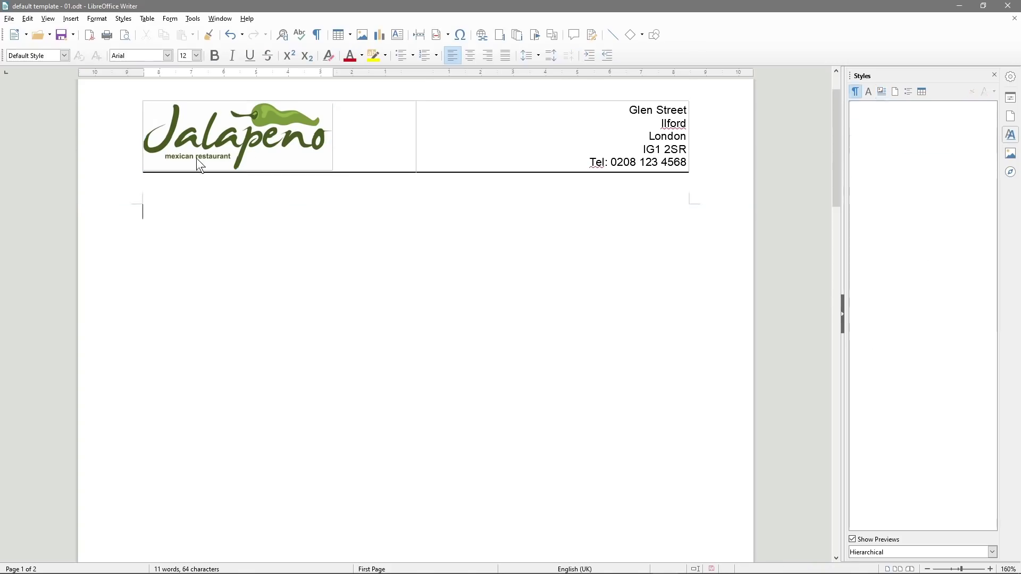
Check the shortened header with the smaller logo in print preview and save the document
click(9, 18)
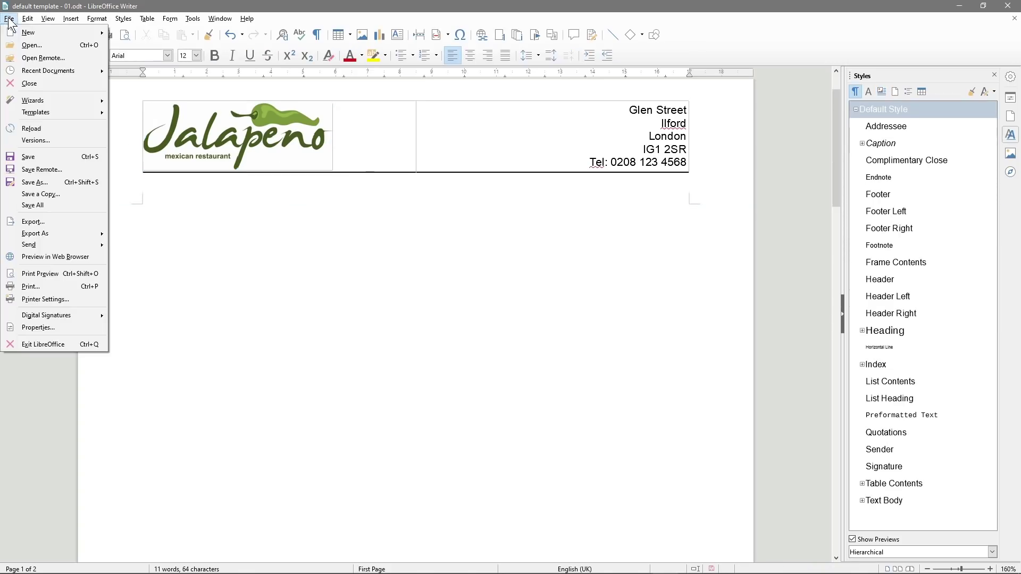
click(40, 274)
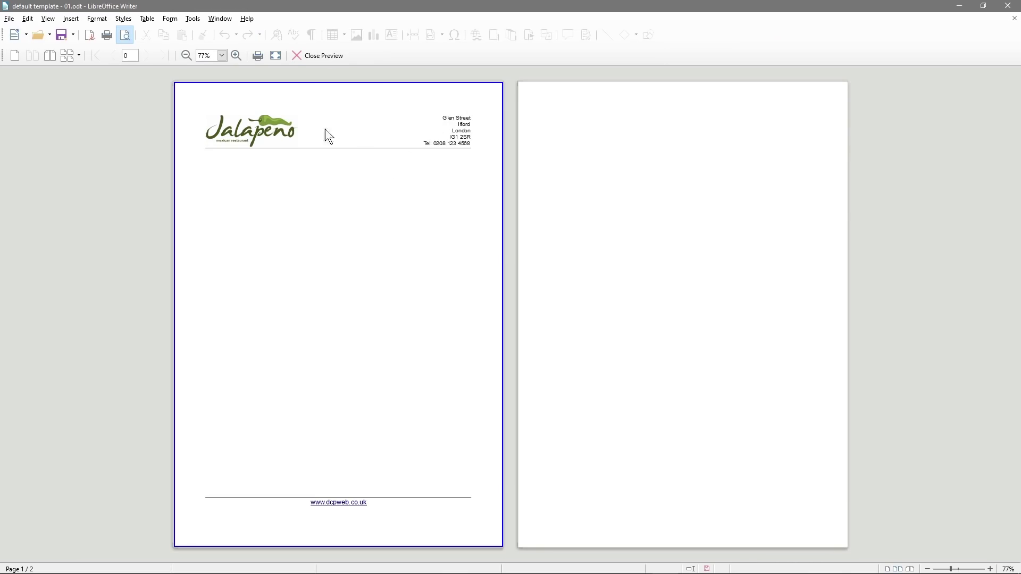
click(331, 58)
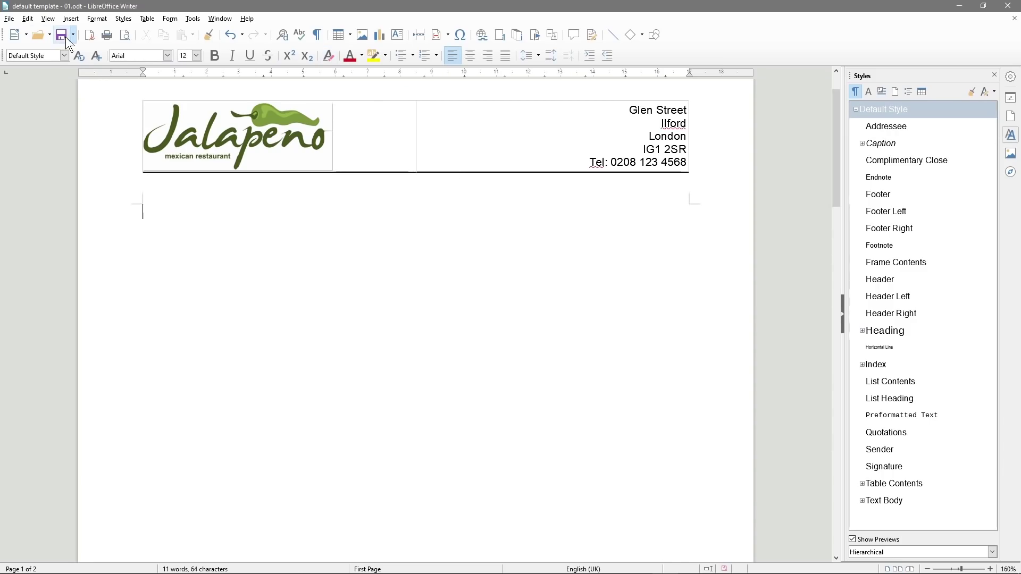
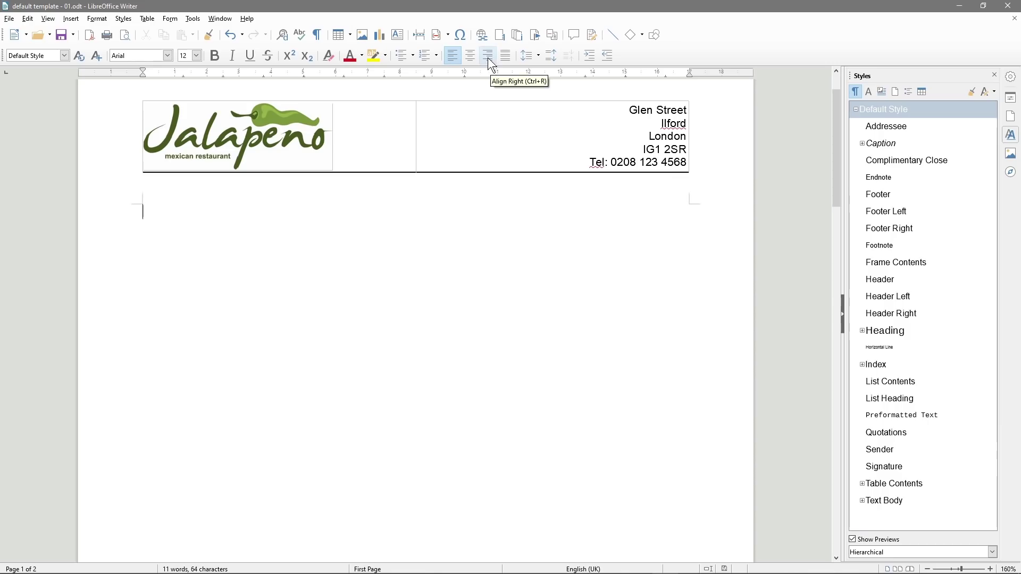
Enter the right-aligned line "Date: 30/09/2018" in Default Style at the start of the first page's body
click(63, 55)
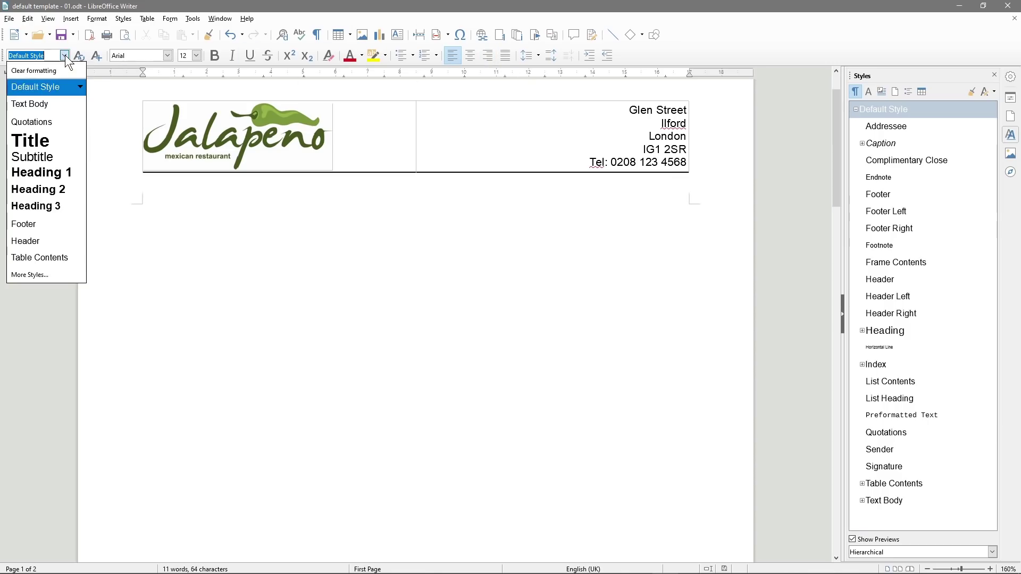
click(38, 88)
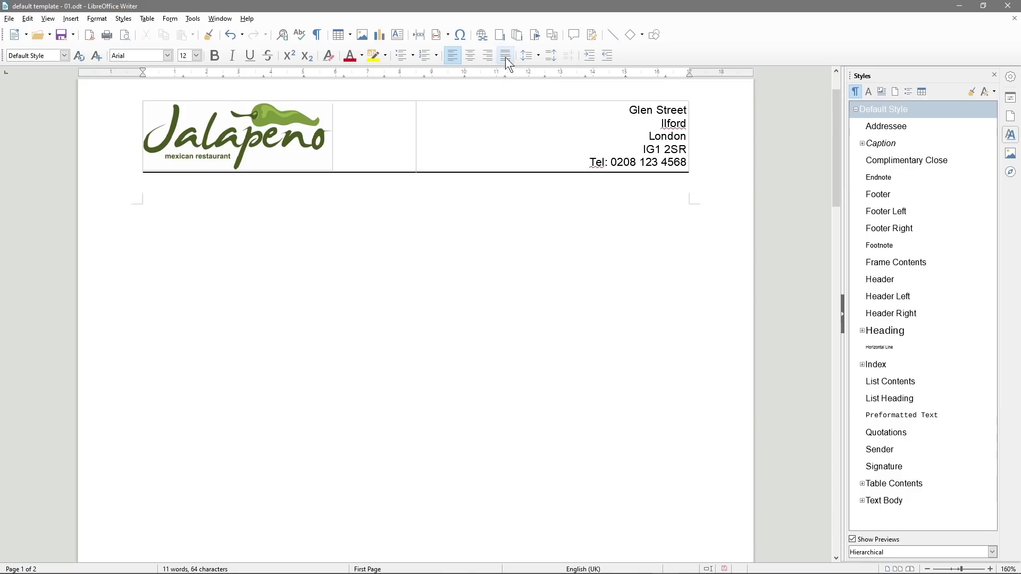
click(486, 55)
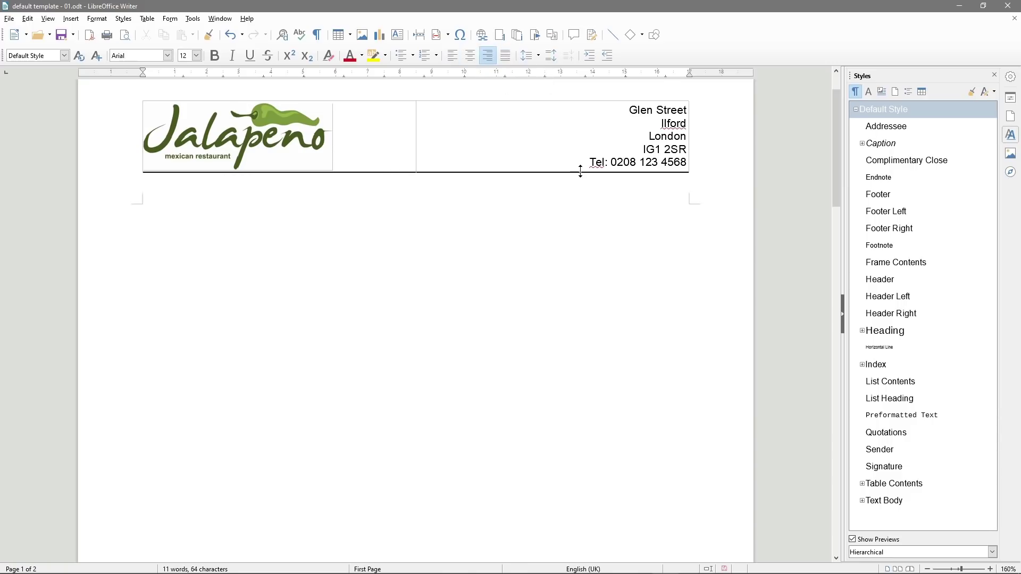
text(Date:)
key(BackSpace)
key(BackSpace)
text(e: )
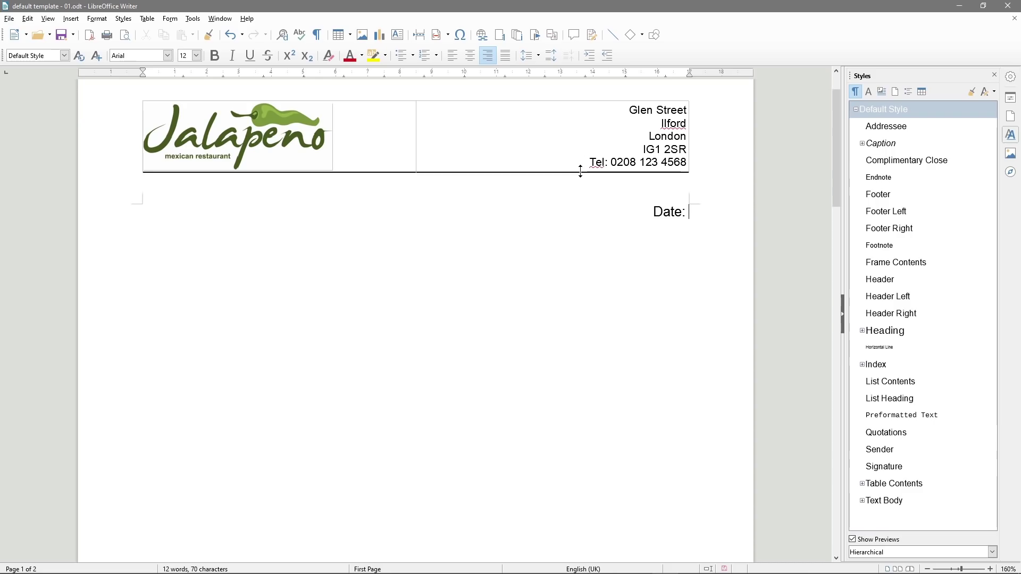
text(30/09/201)
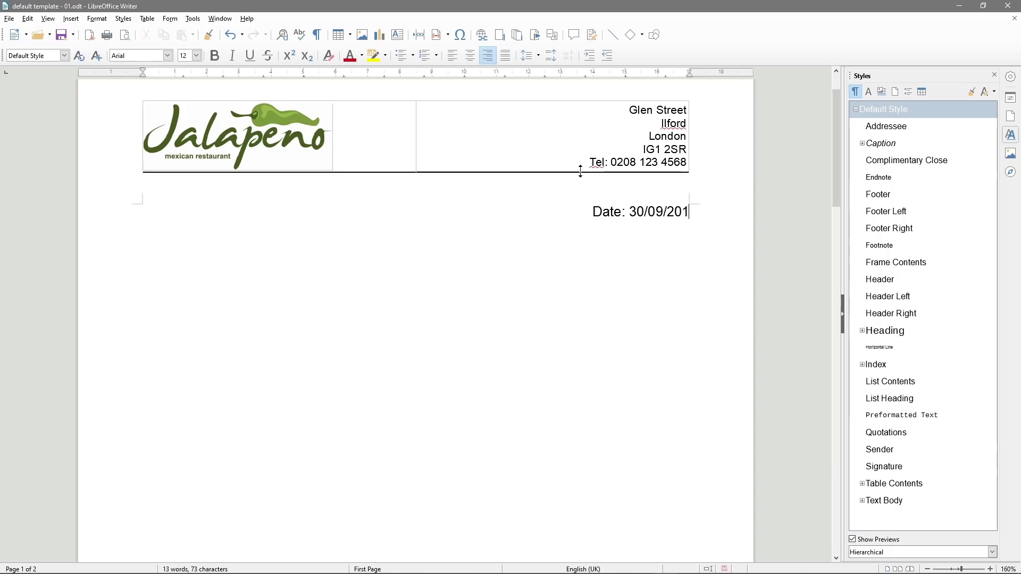
text(8)
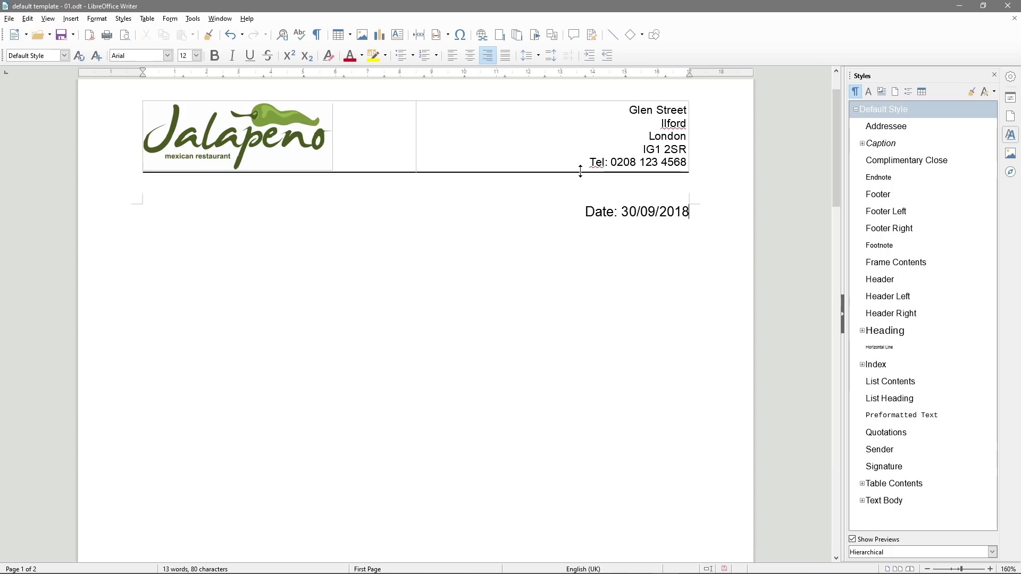
Start a new line below the date and reapply Default Style to it
key(Return)
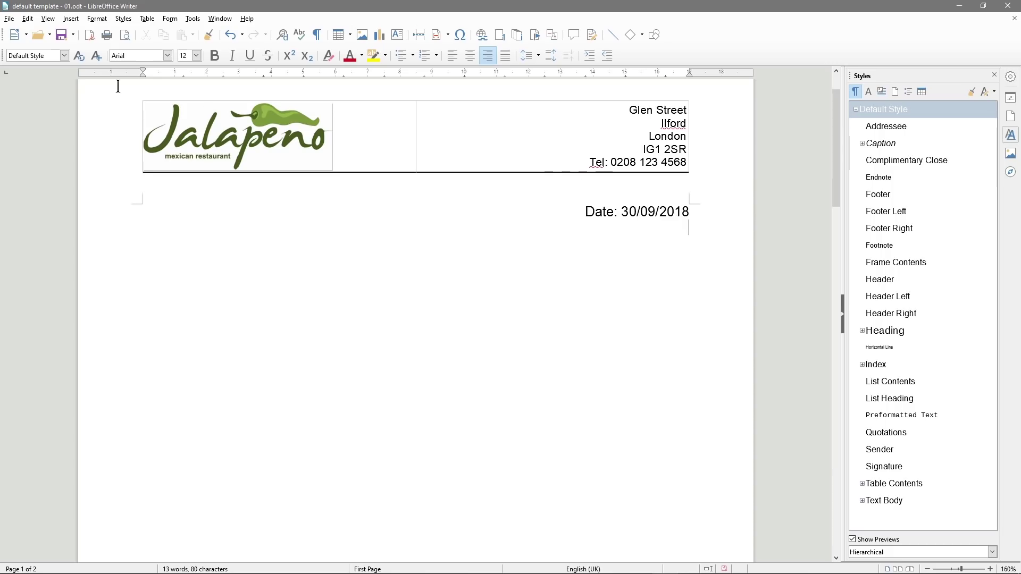
click(62, 55)
click(42, 84)
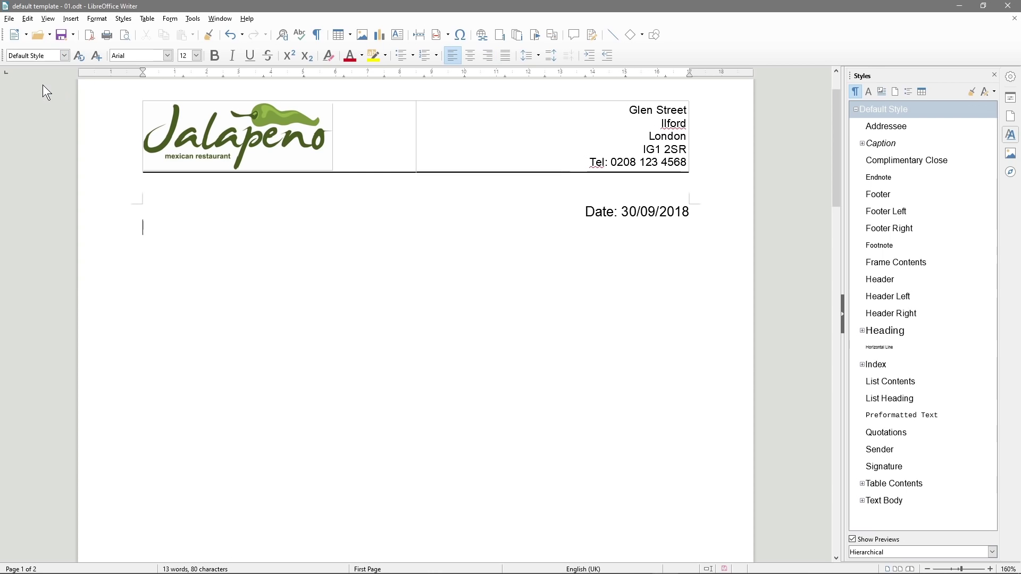
click(62, 55)
click(34, 84)
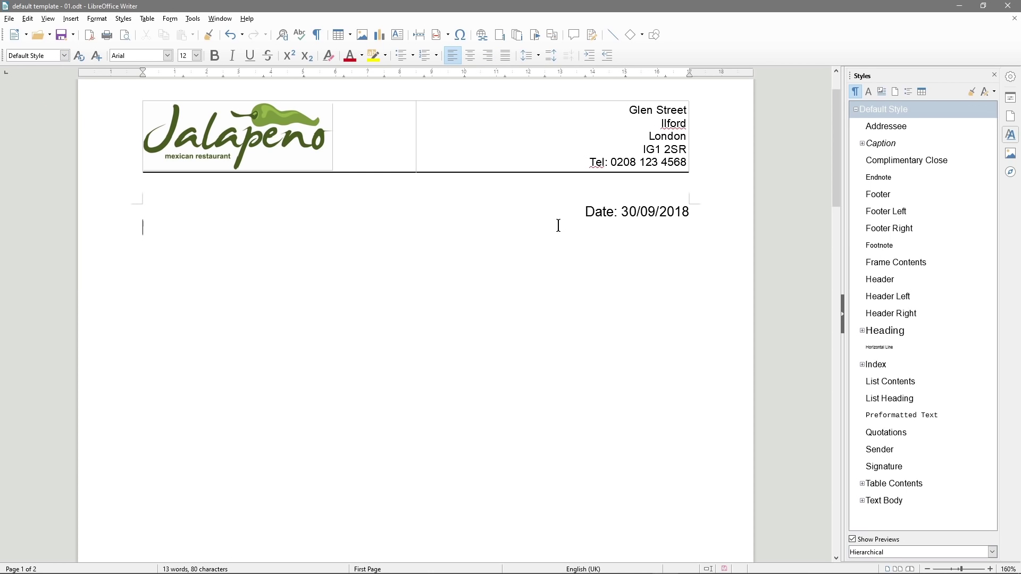
Save the document and compare the date line with the header address text in an enlarged print preview
click(10, 19)
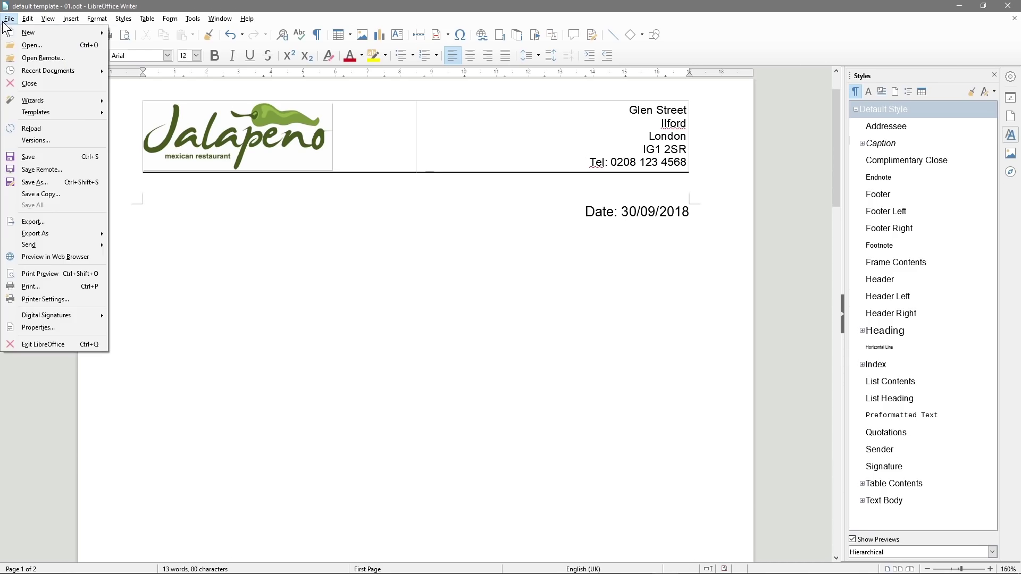
click(43, 273)
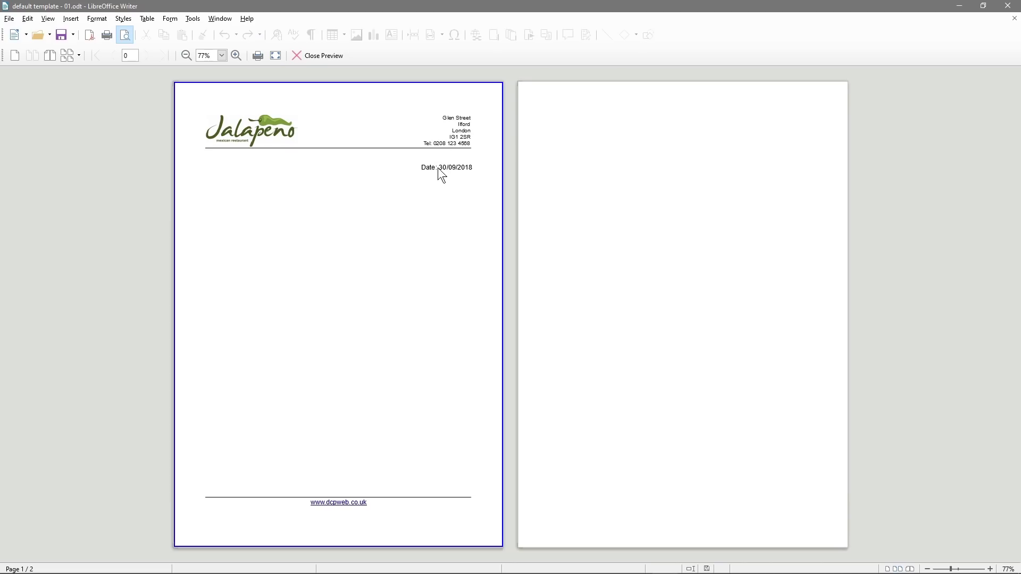
ctrl+scroll(441, 176, up, 5)
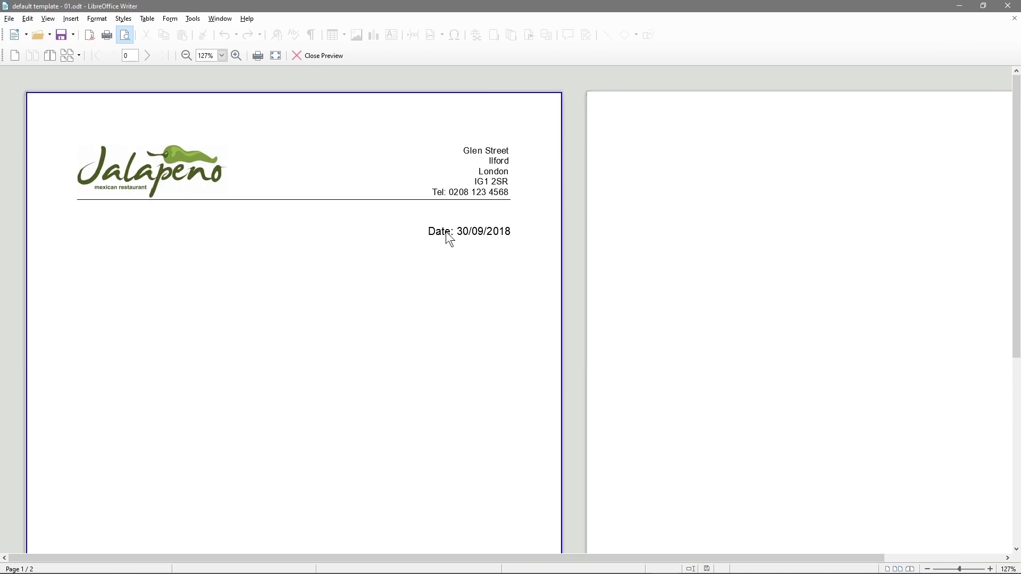
scroll(449, 239, up, 1)
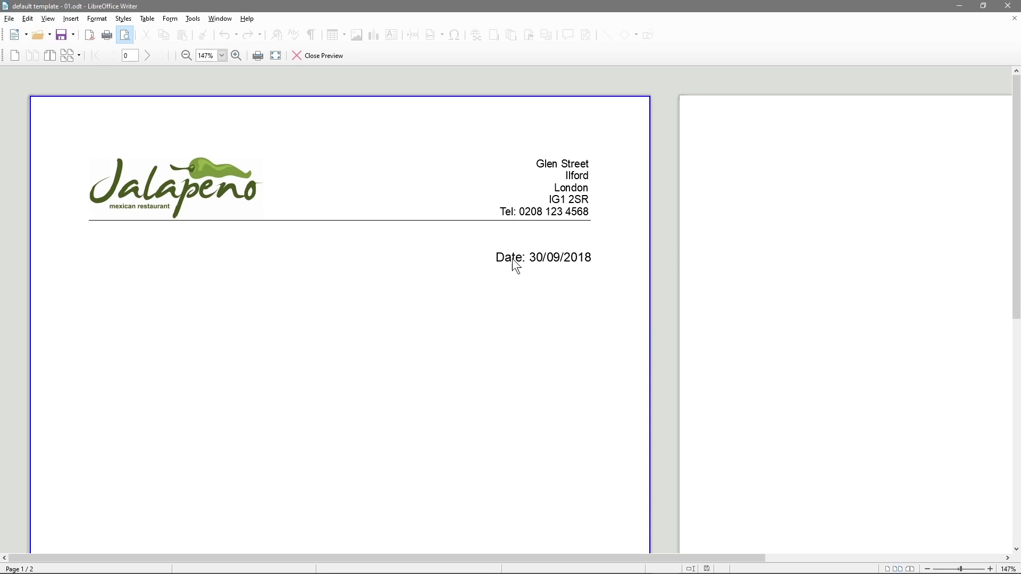
scroll(525, 259, down, 1)
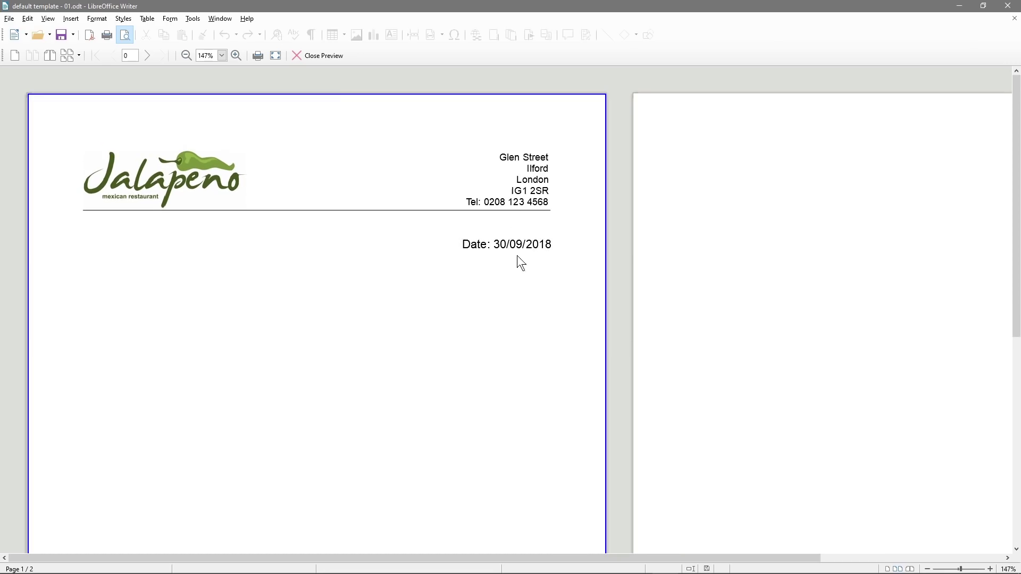
click(326, 55)
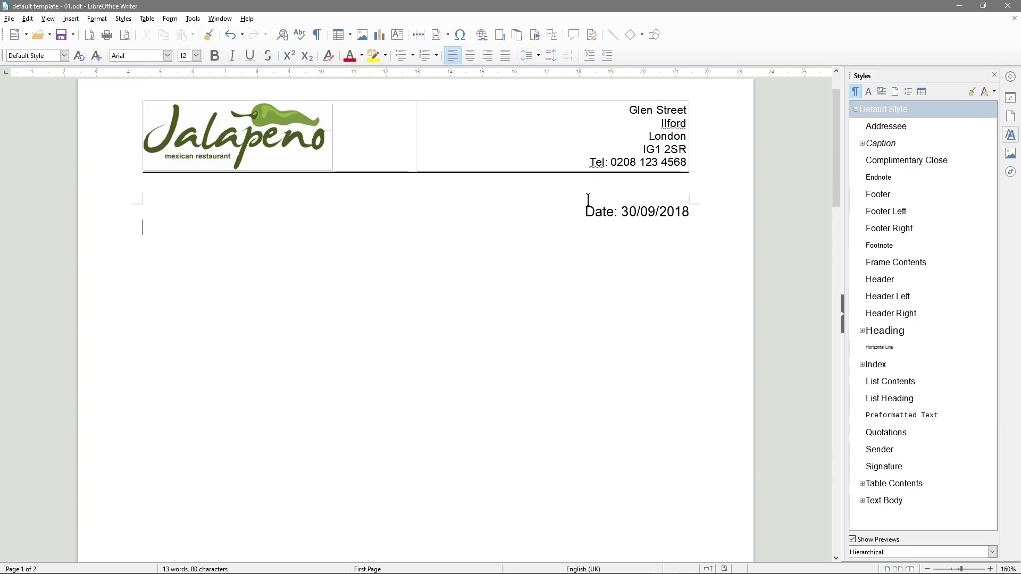
Set the font size of the Default Style paragraph style to 10 pt
key(shift+Right)
key(shift+End)
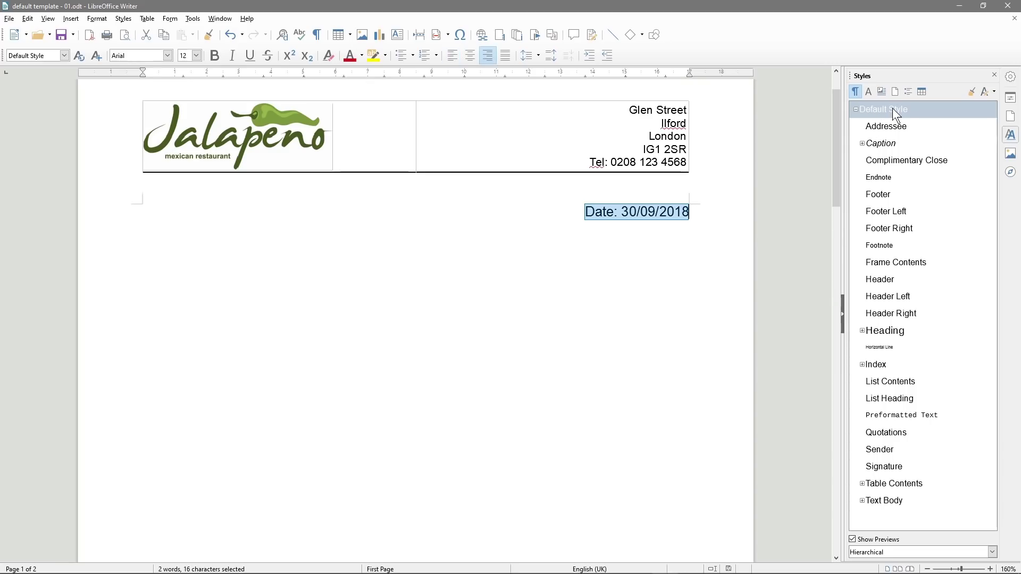
right_click(892, 107)
click(908, 125)
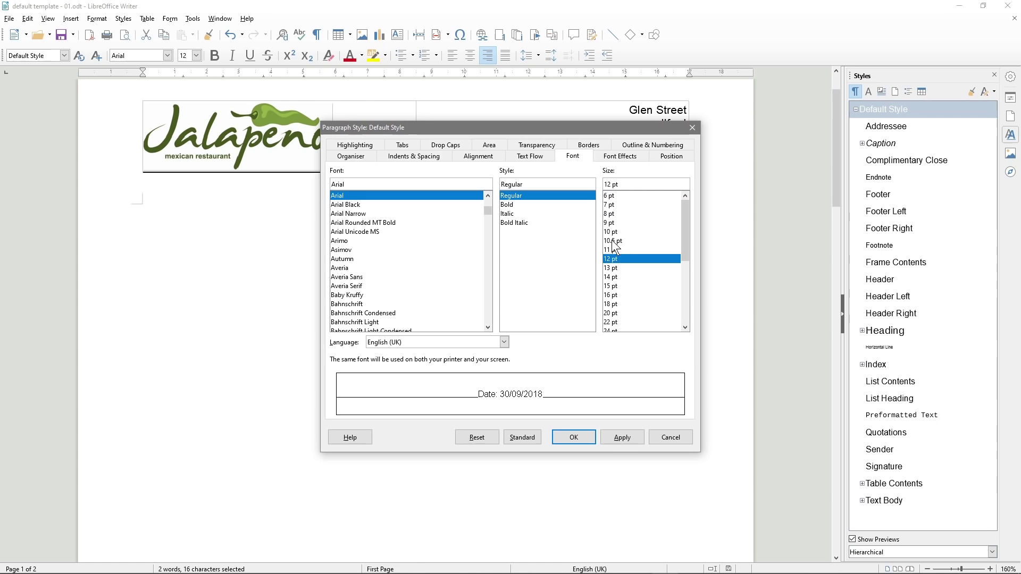
click(612, 232)
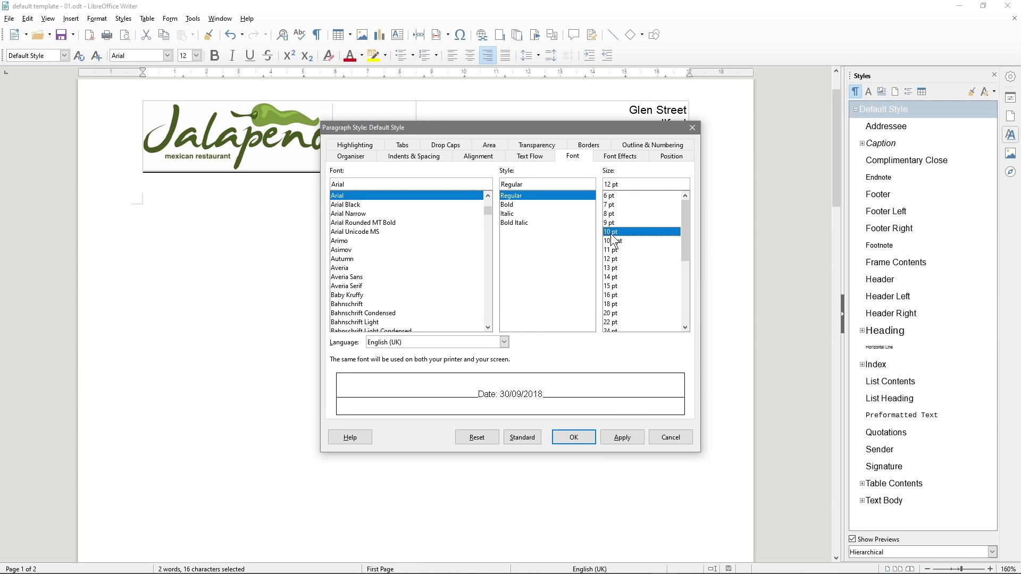
click(633, 434)
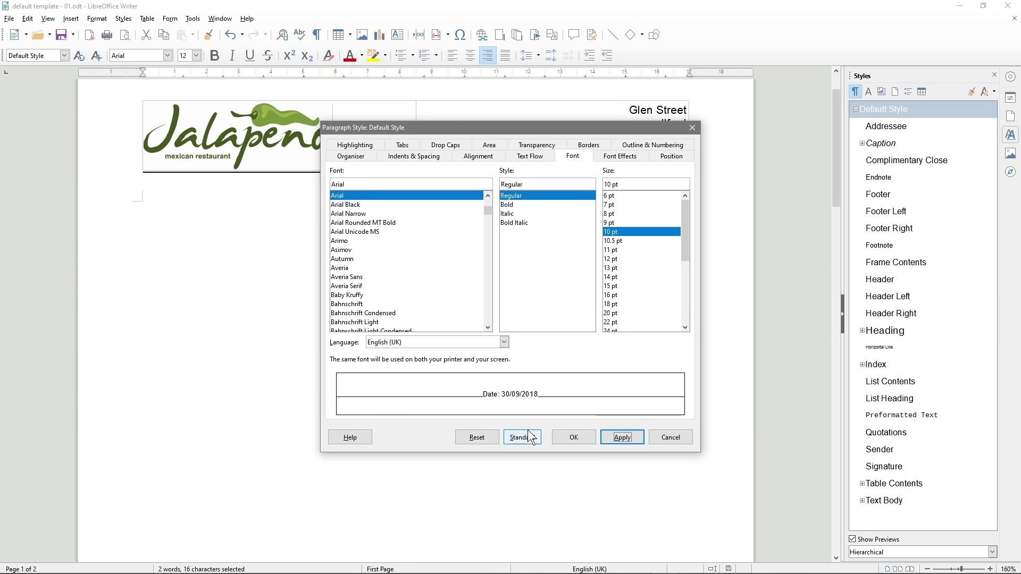
click(567, 435)
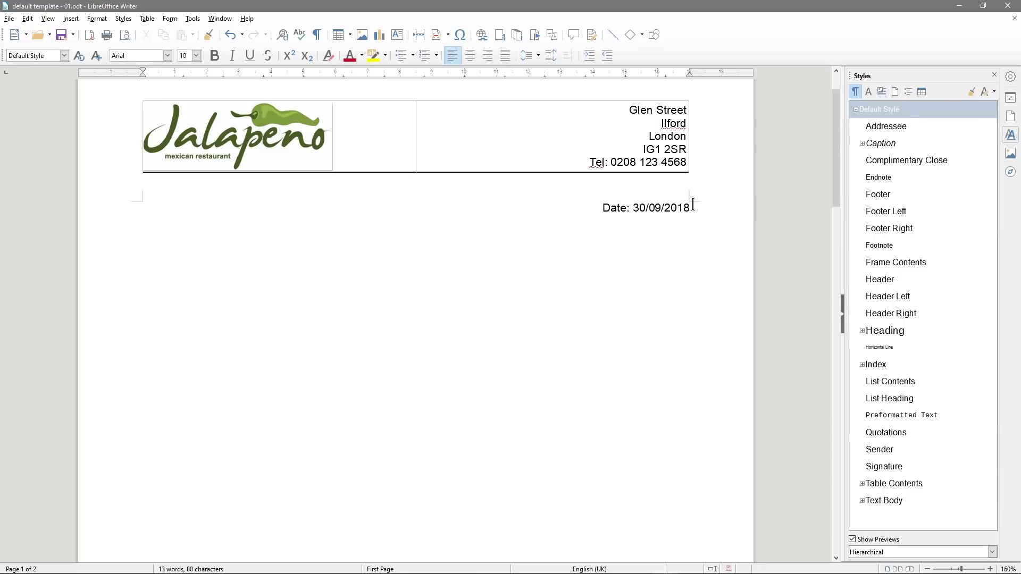
Check the font settings of the Text Body paragraph style without changing them
right_click(891, 502)
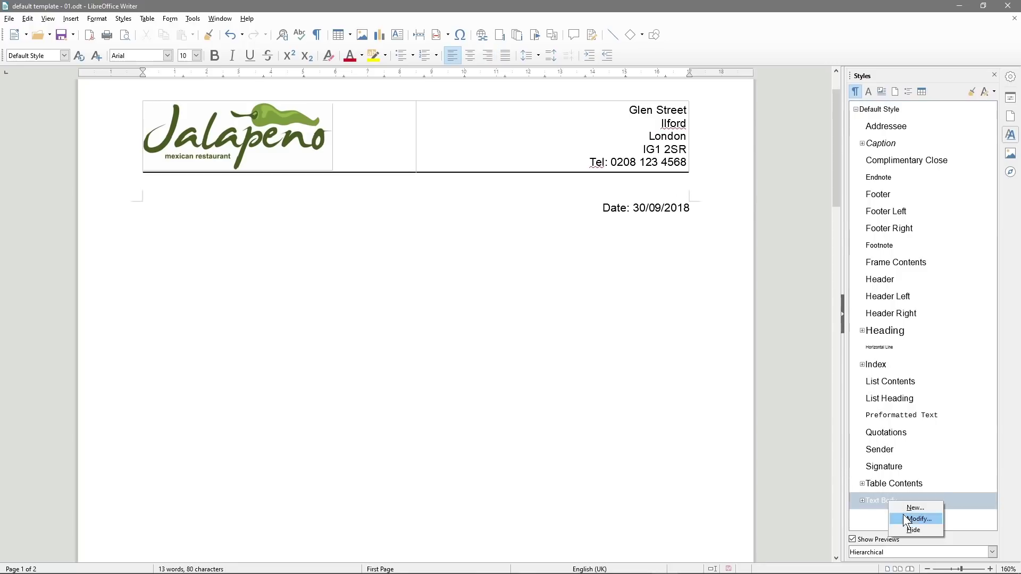
click(904, 518)
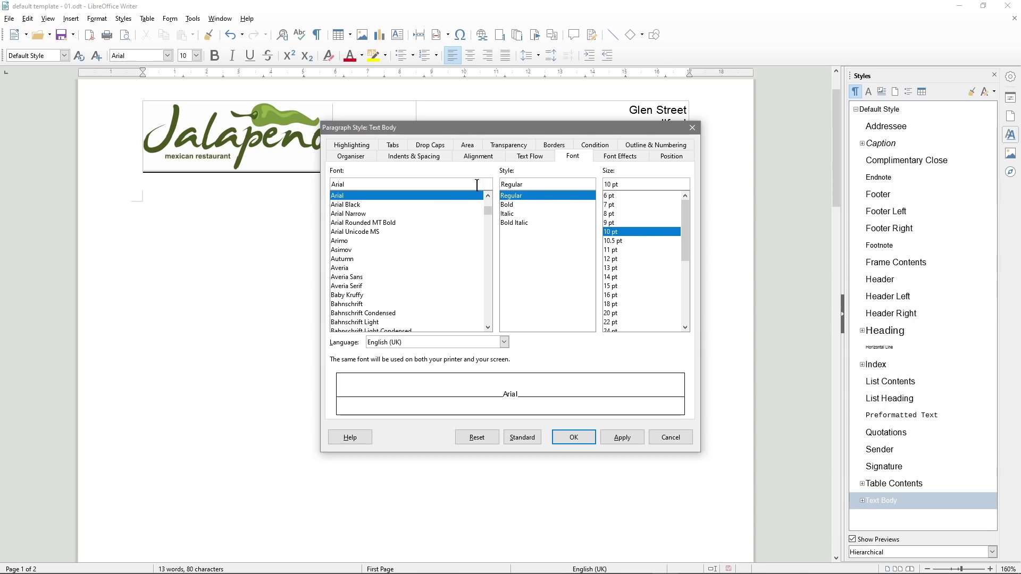
click(692, 128)
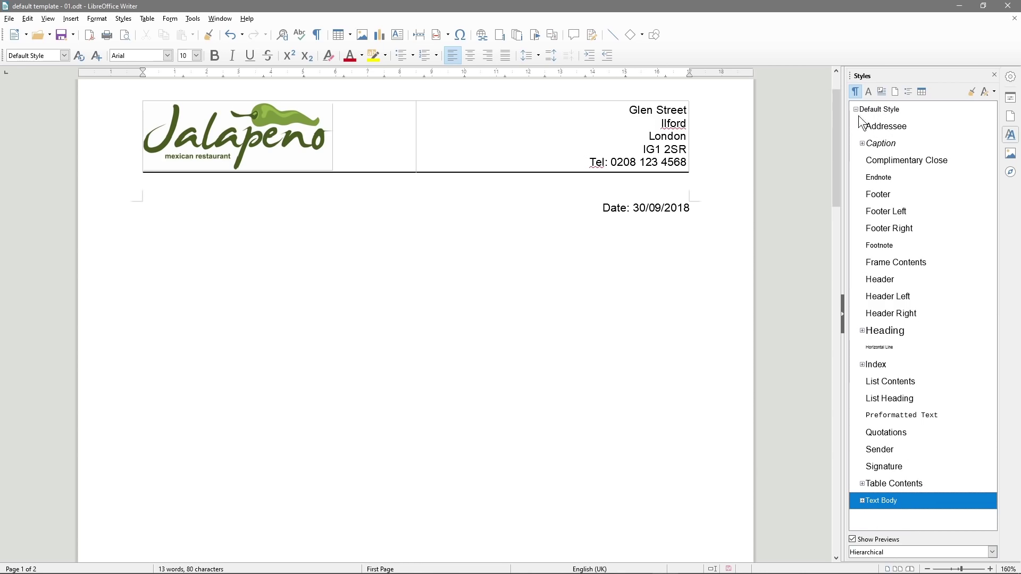
Enter the text "This will be a title for this document" on the line below the date
click(149, 245)
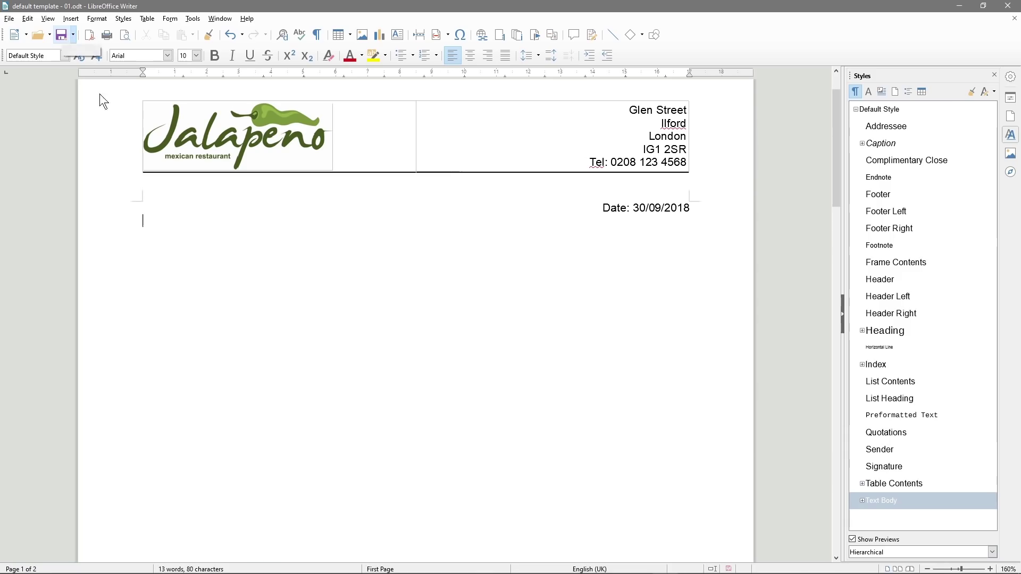
text(This)
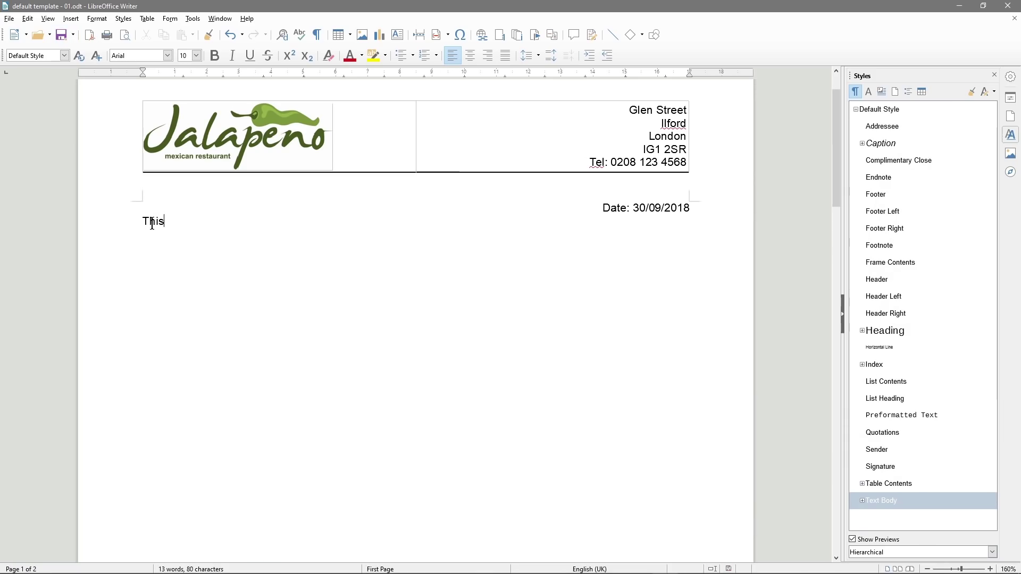
text( will be a title for )
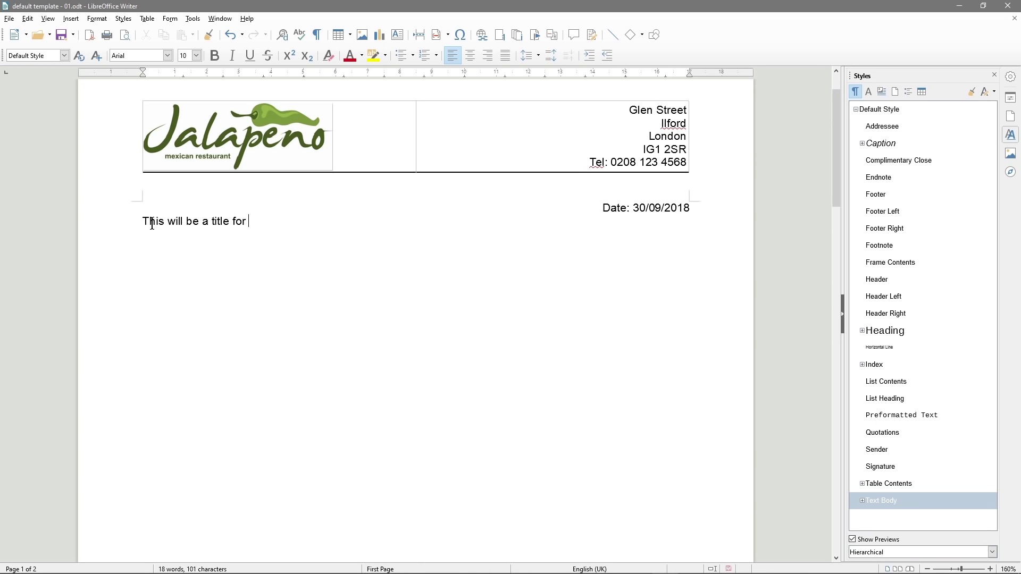
text(this document)
Apply the Heading 1 paragraph style to the title line below the date
drag(140, 221, 332, 221)
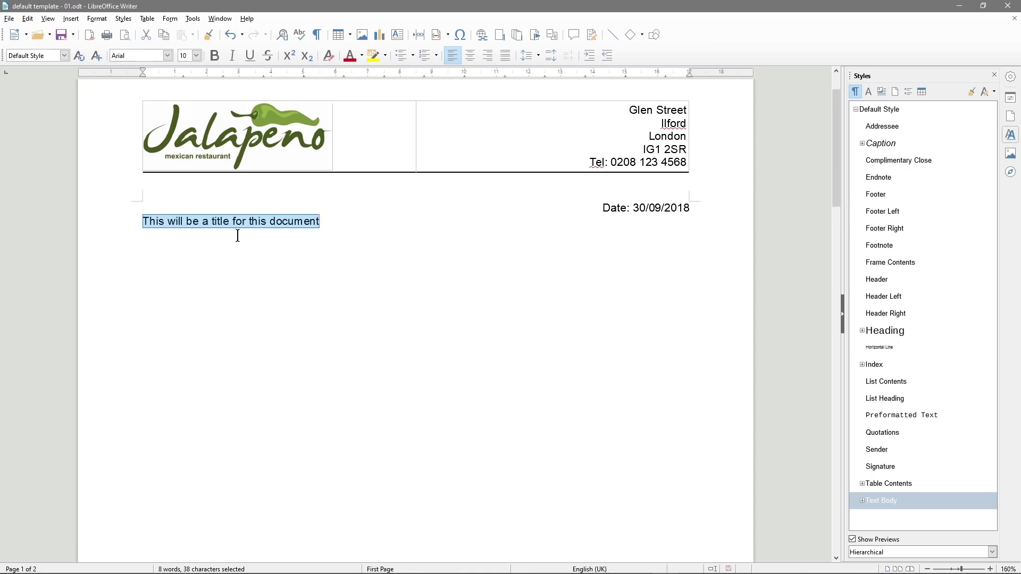
click(63, 54)
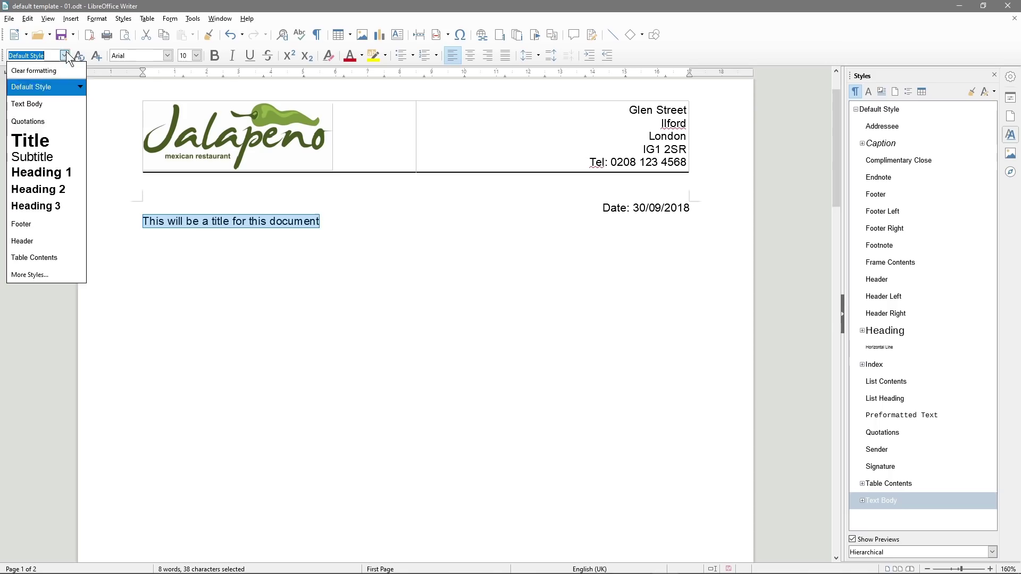
click(43, 174)
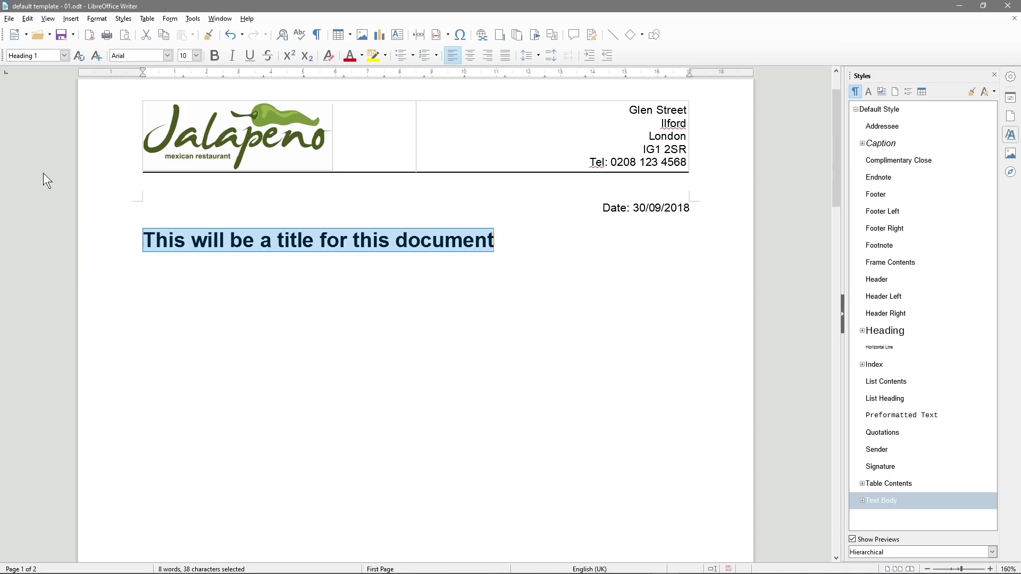
click(339, 283)
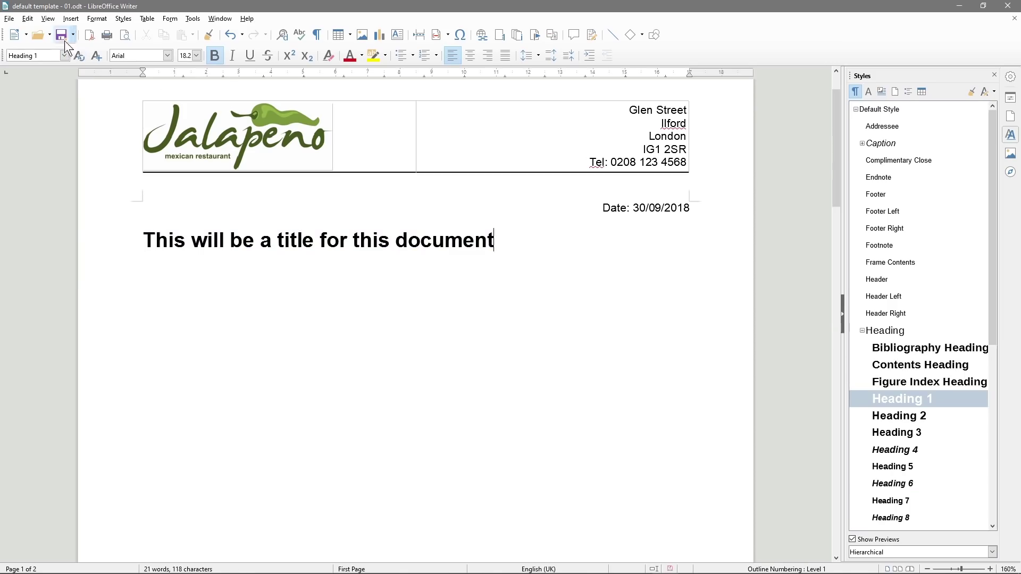
Save the document and check the title's size in the print preview
click(9, 18)
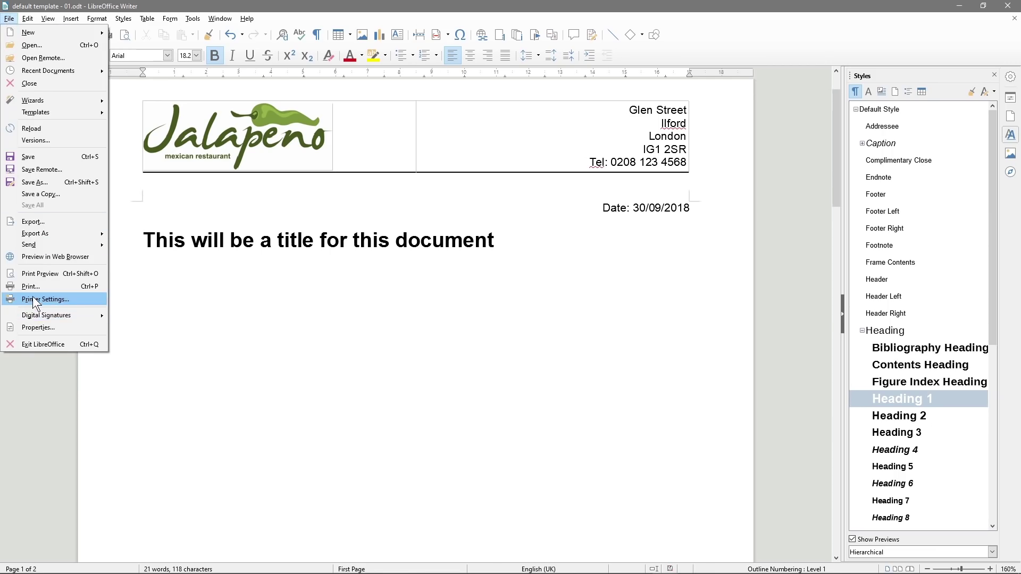
click(40, 273)
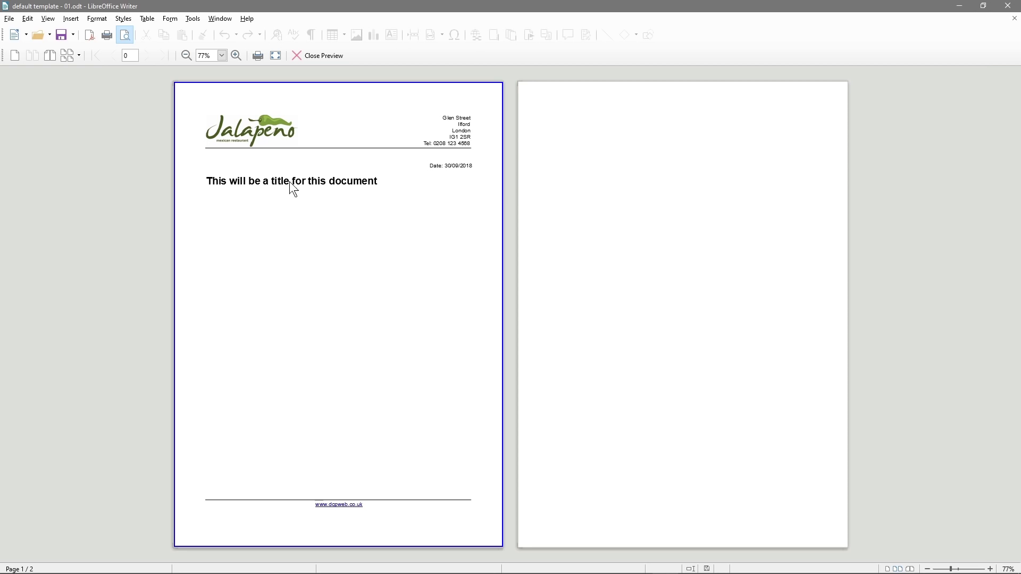
click(322, 59)
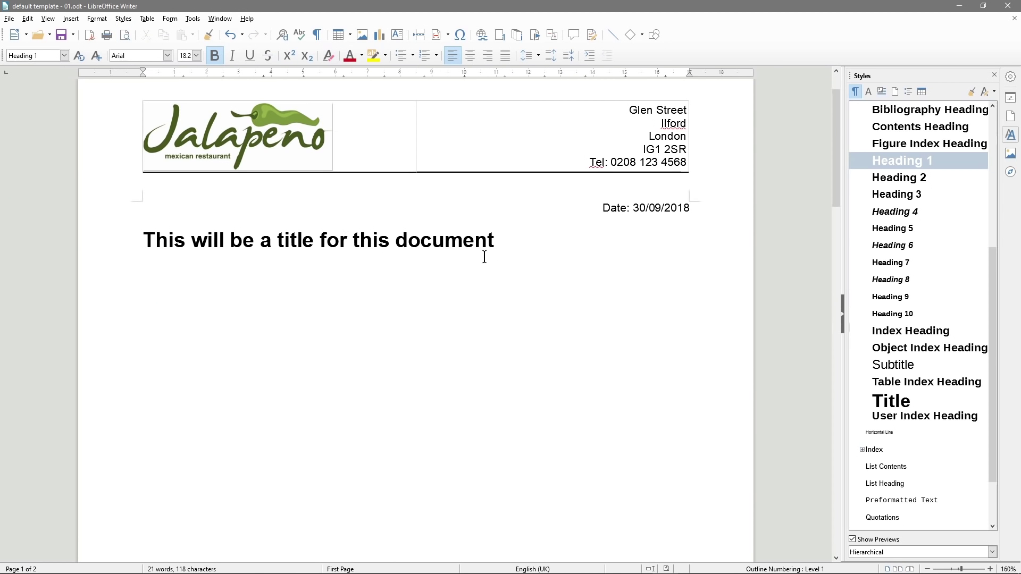
Set the font size of the Heading 1 paragraph style to 110%
right_click(901, 160)
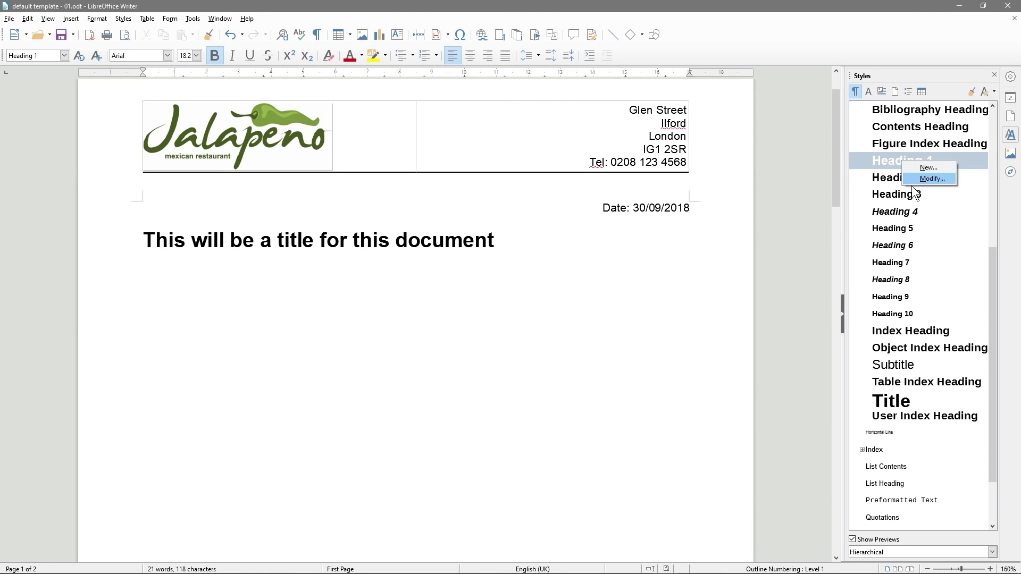
key(Escape)
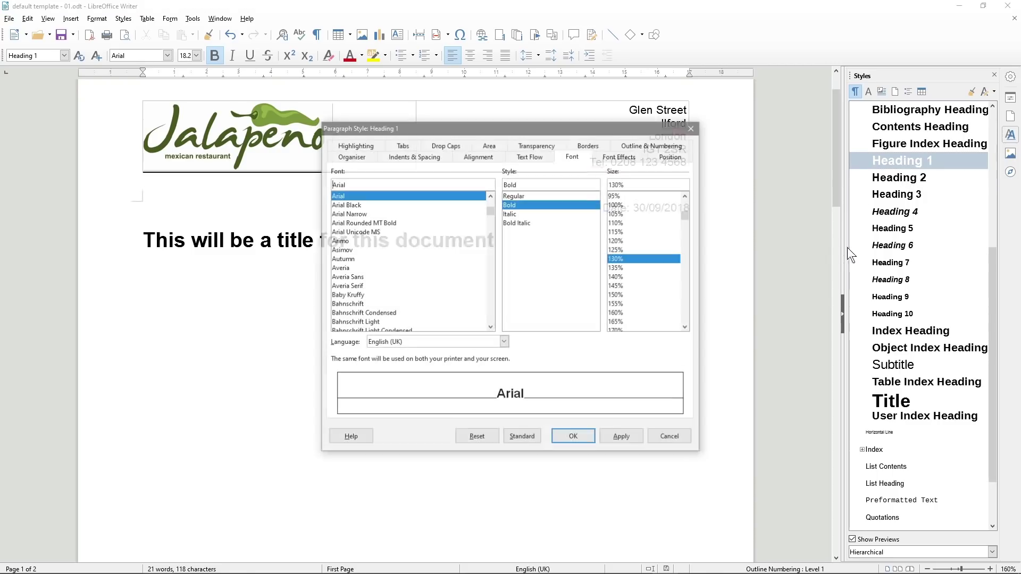
click(621, 240)
click(622, 441)
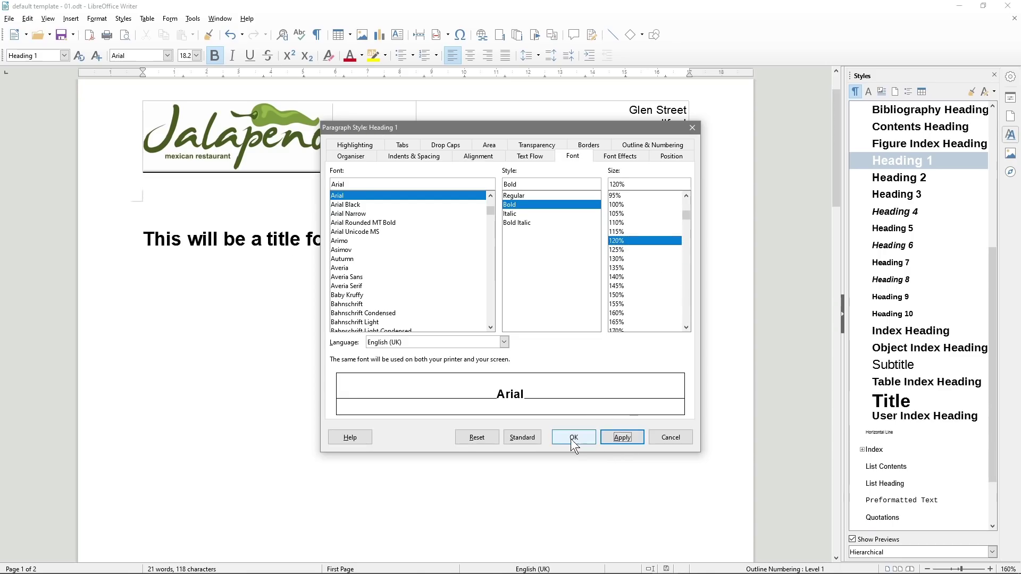
click(633, 222)
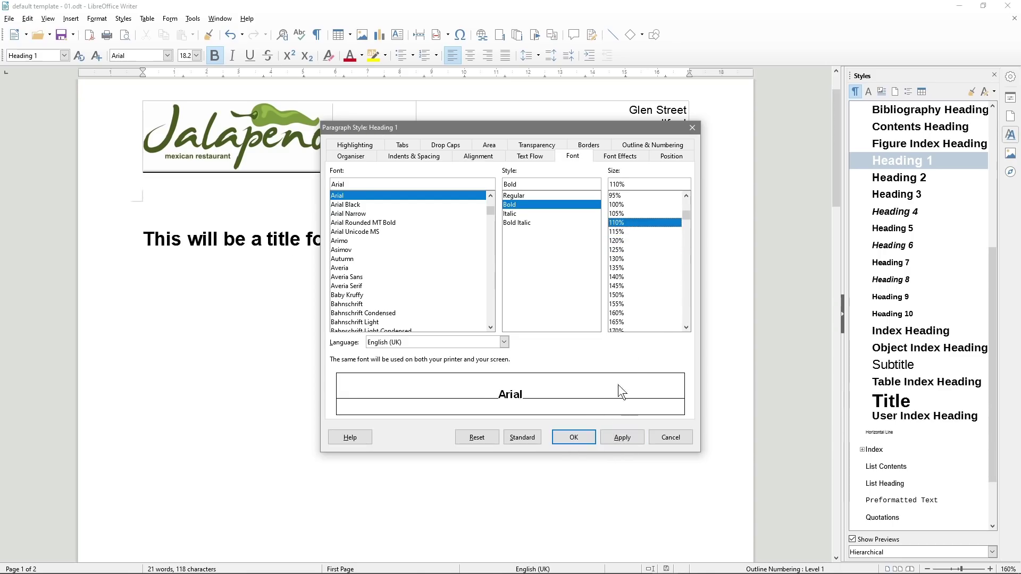
click(619, 432)
click(577, 437)
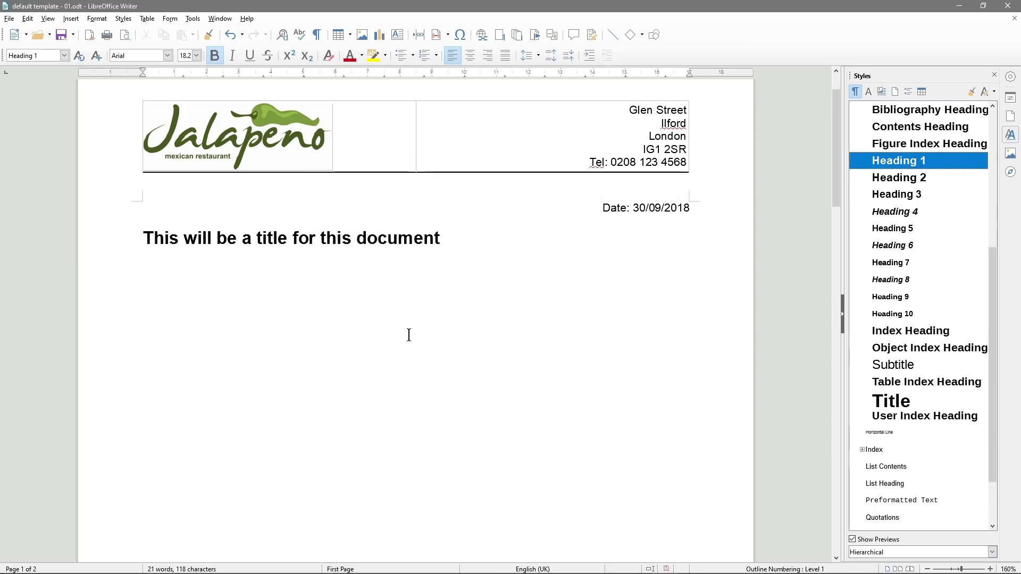
Review the font sizes of the Heading 2 and Heading 3 paragraph styles without changing them
drag(130, 237, 447, 236)
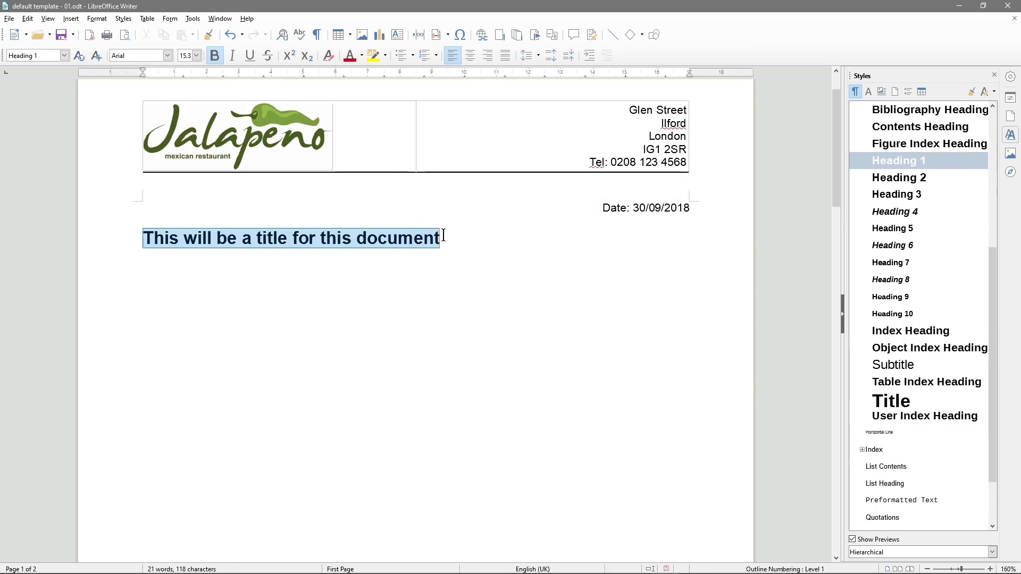
right_click(891, 179)
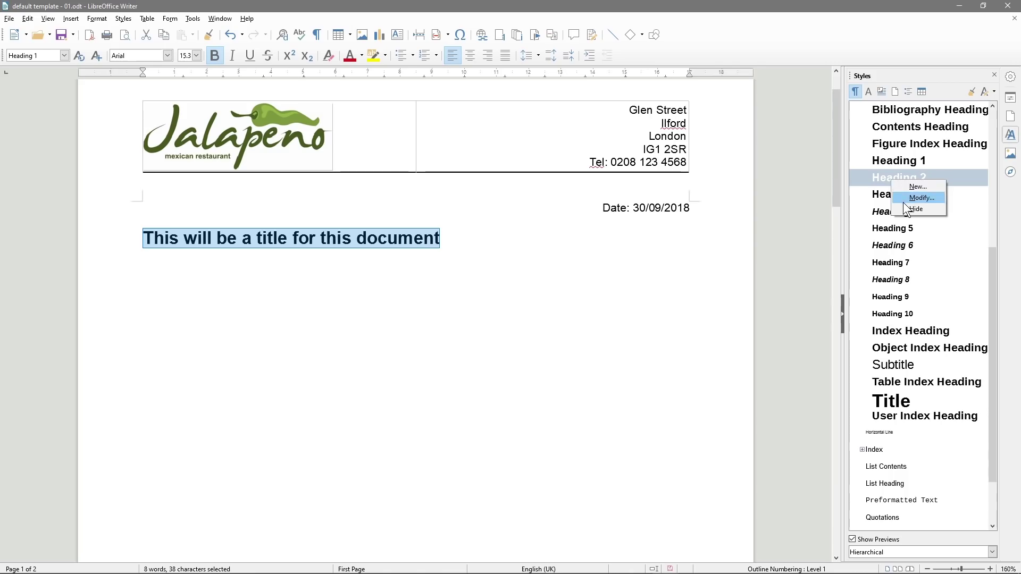
click(752, 266)
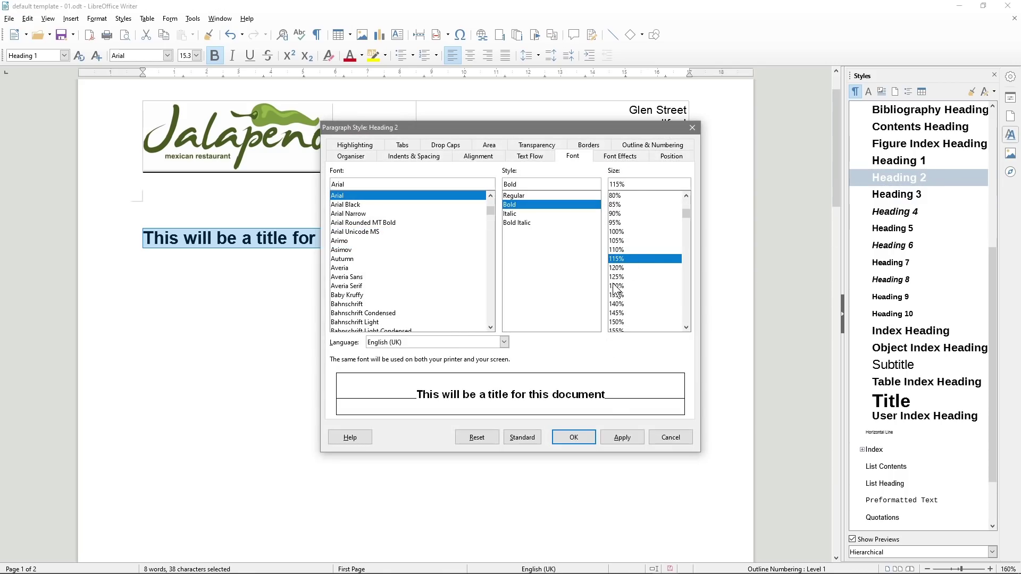
click(669, 435)
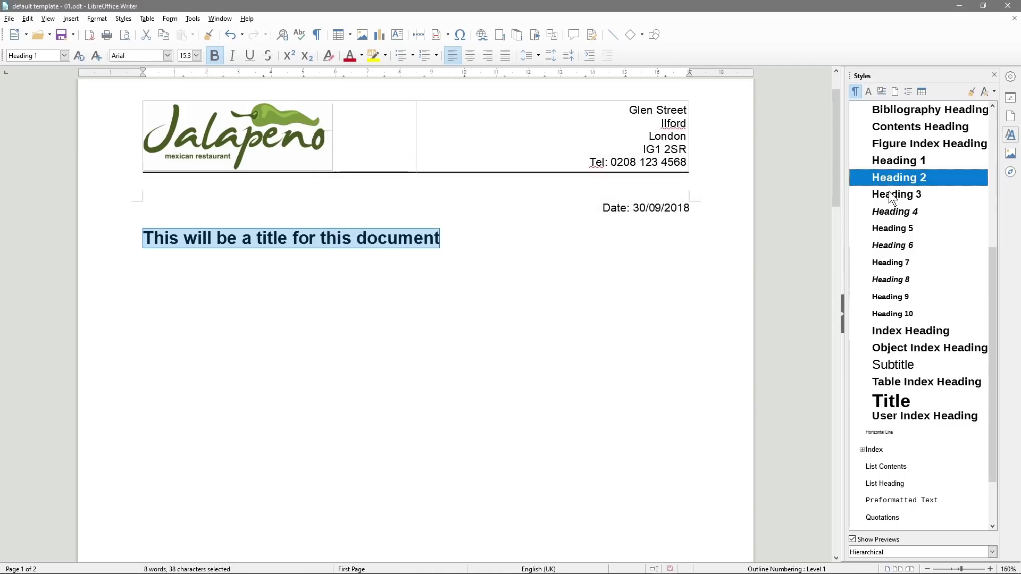
right_click(887, 191)
click(895, 212)
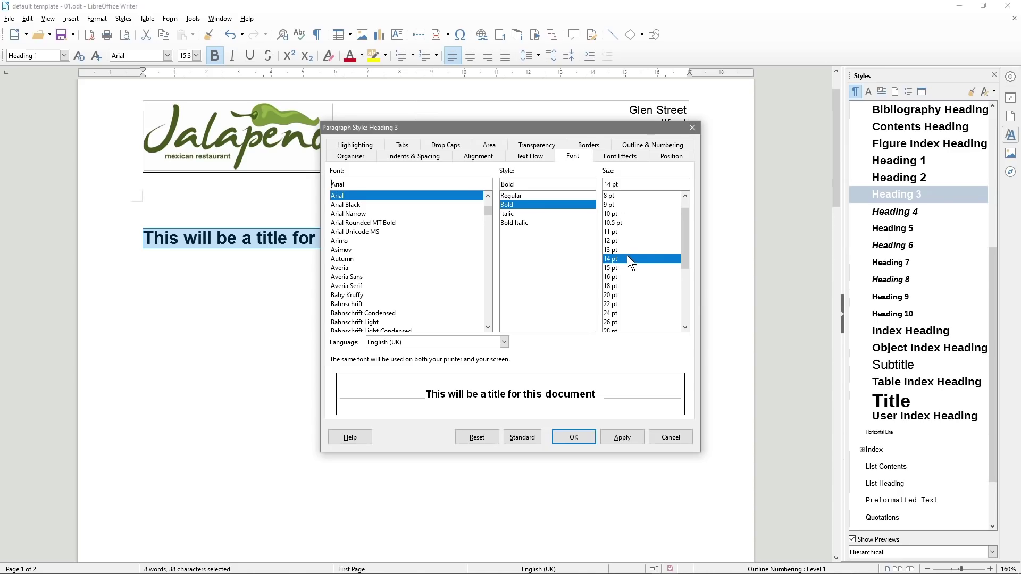
scroll(626, 255, up, 2)
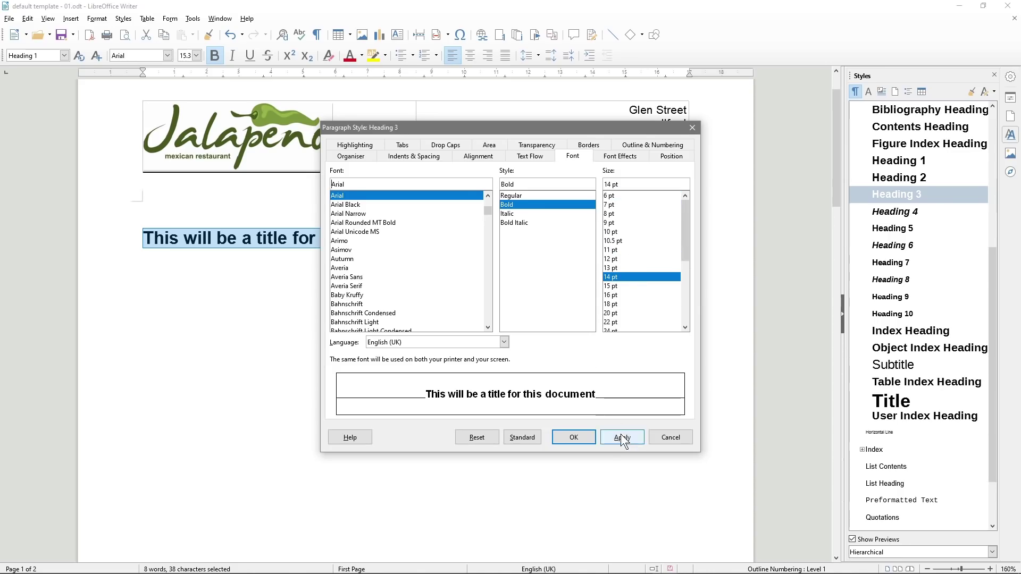
click(671, 437)
Start a new line in the Text Body style below the title
click(406, 346)
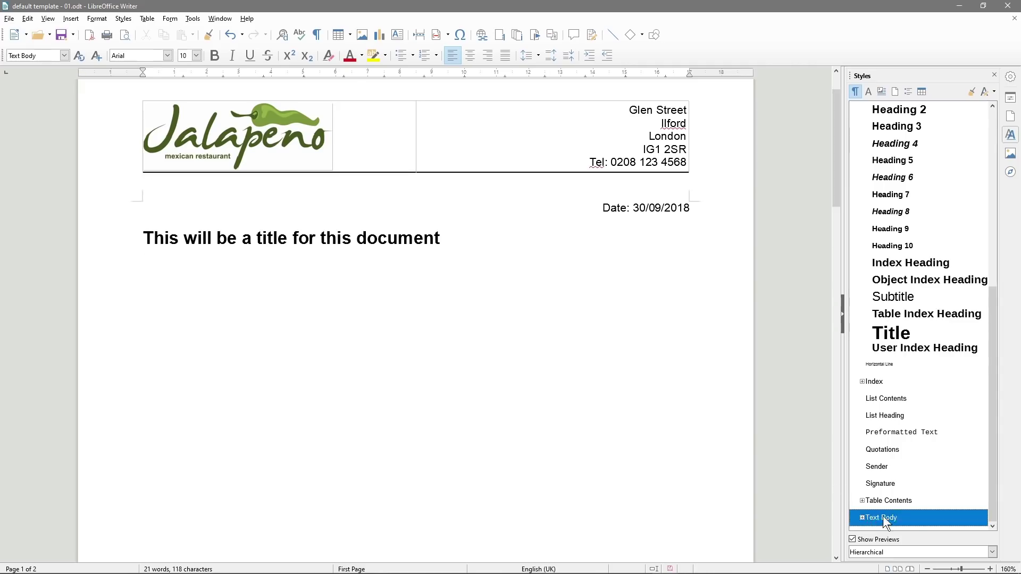
scroll(882, 516, up, 10)
scroll(904, 394, down, 10)
scroll(872, 266, up, 10)
scroll(915, 436, down, 10)
Set the font size of the Text Body paragraph style to 16 pt
right_click(885, 518)
click(912, 537)
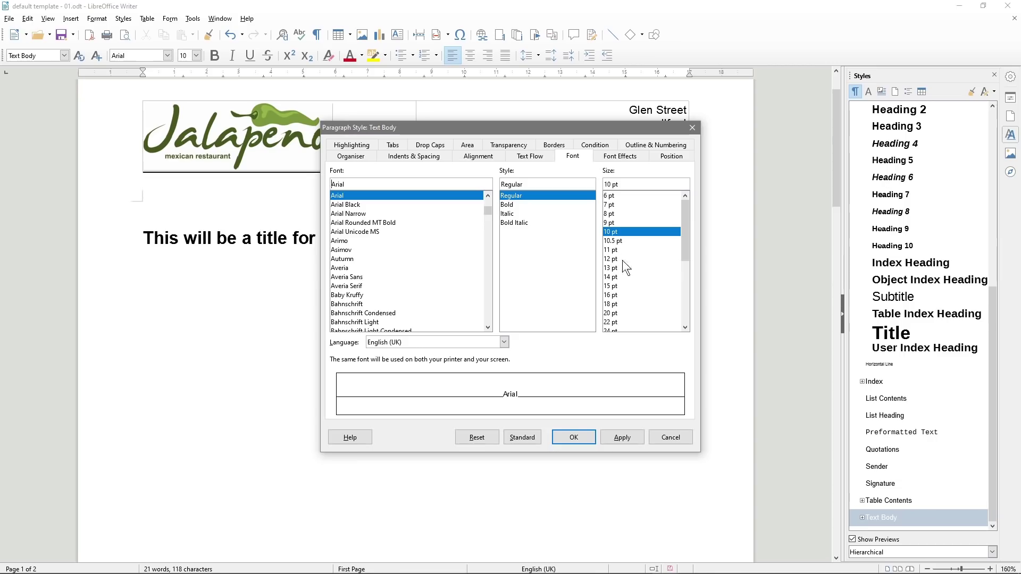
click(611, 295)
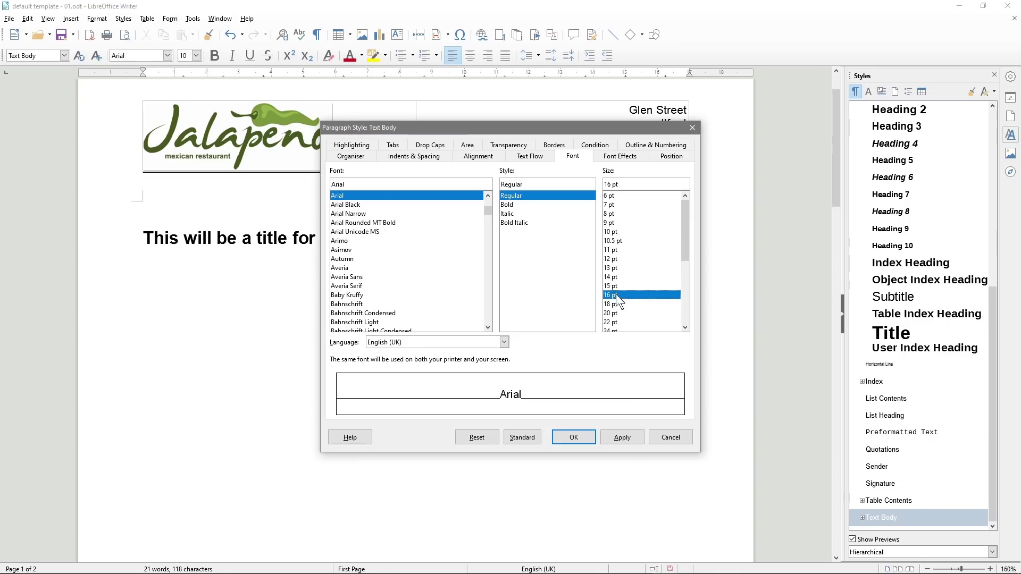
click(627, 437)
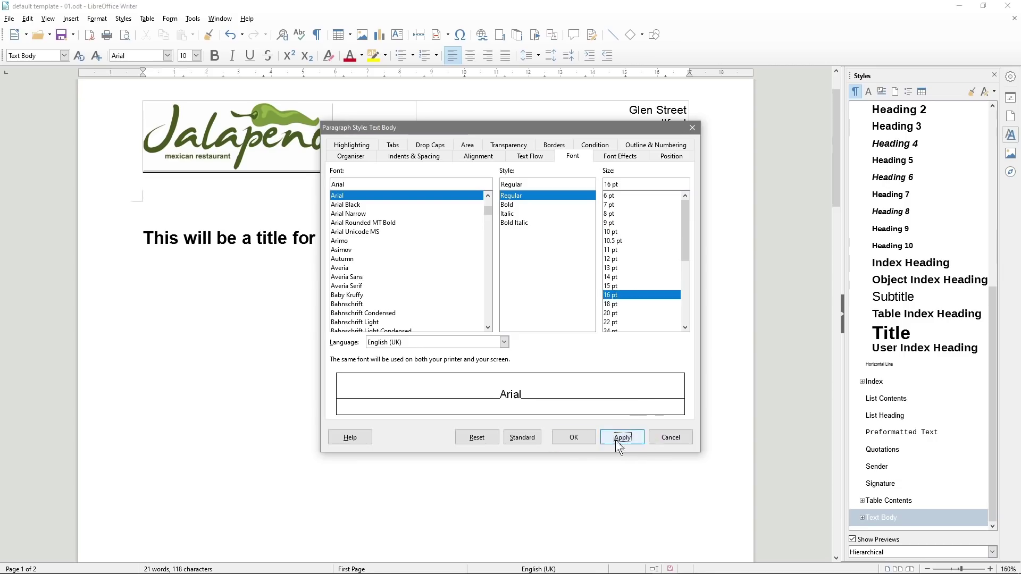
click(560, 438)
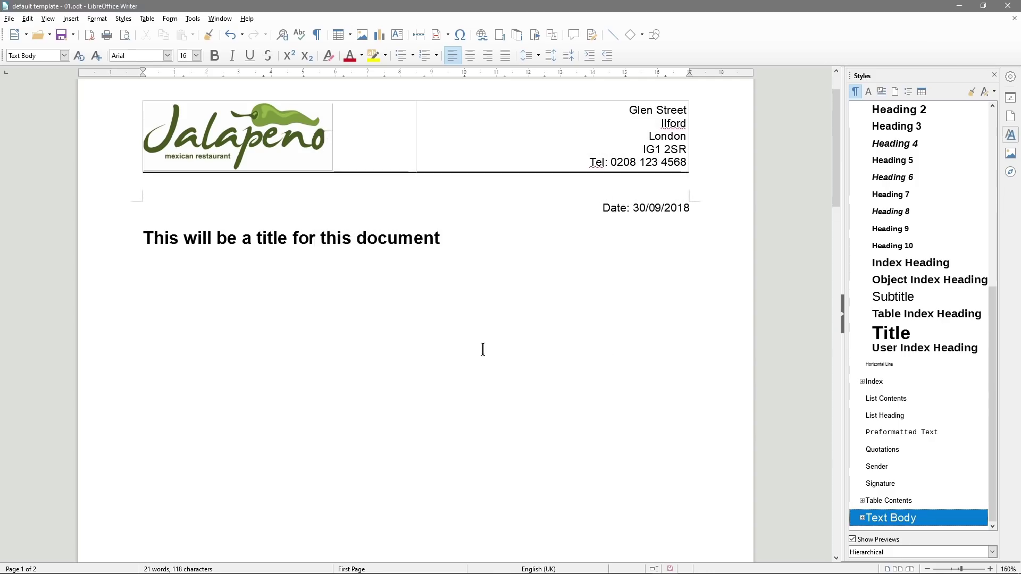
Check the font size of the Default Style paragraph style without changing it
scroll(892, 121, up, 8)
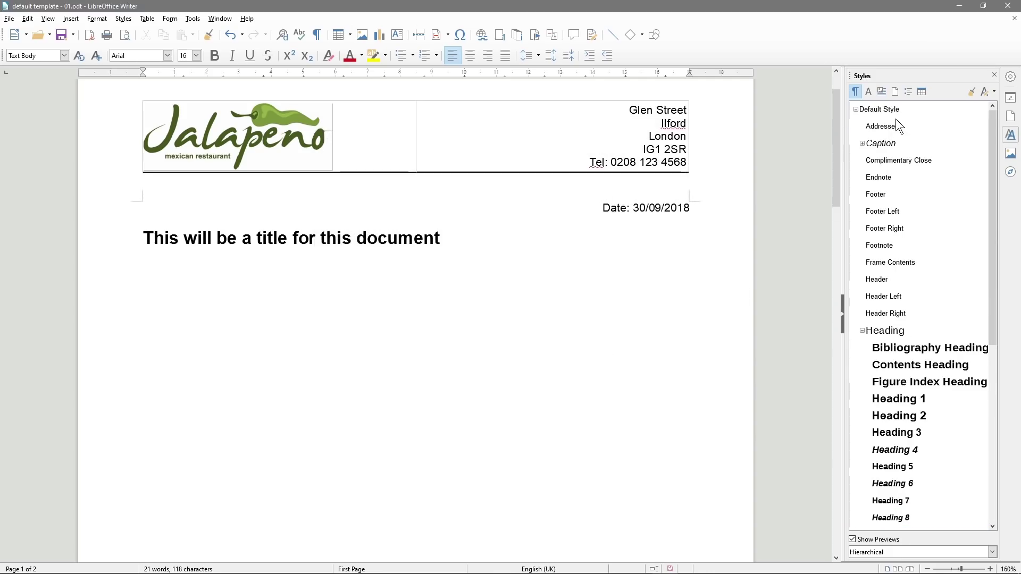
right_click(892, 111)
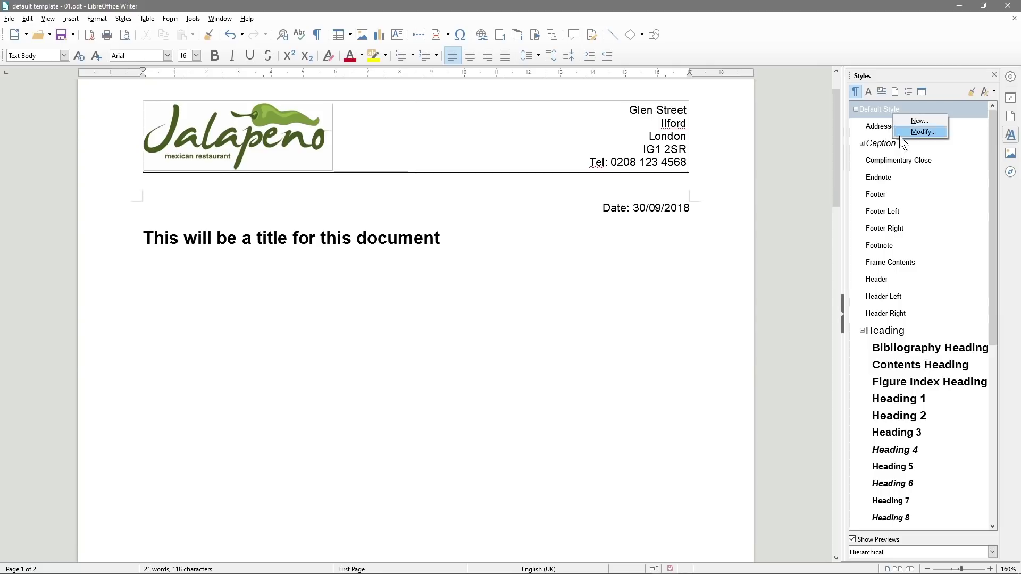
click(907, 130)
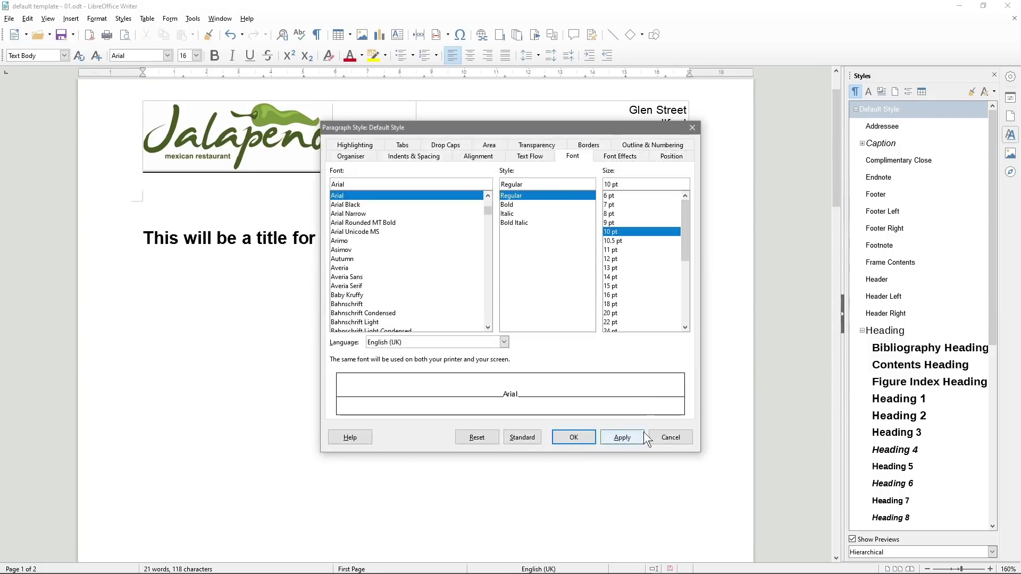
click(670, 437)
Set the font size of the Text Body paragraph style to 10 pt
scroll(864, 468, down, 6)
right_click(877, 516)
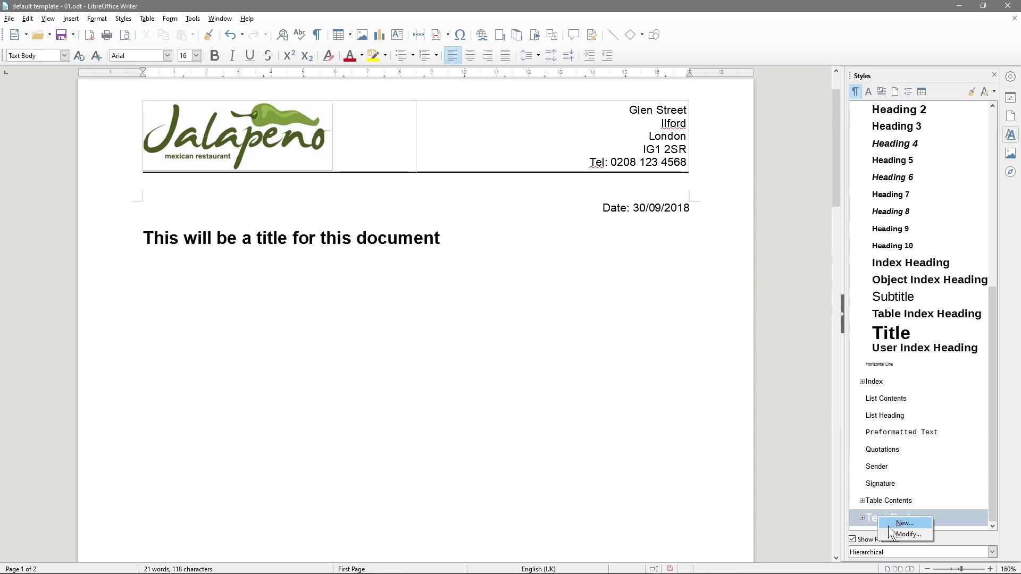
key(Escape)
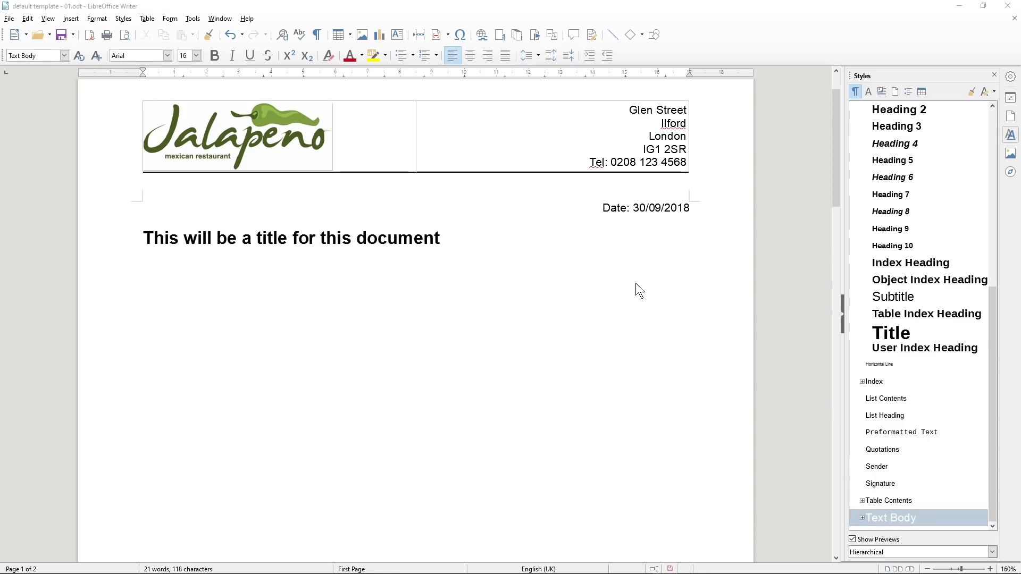
click(614, 199)
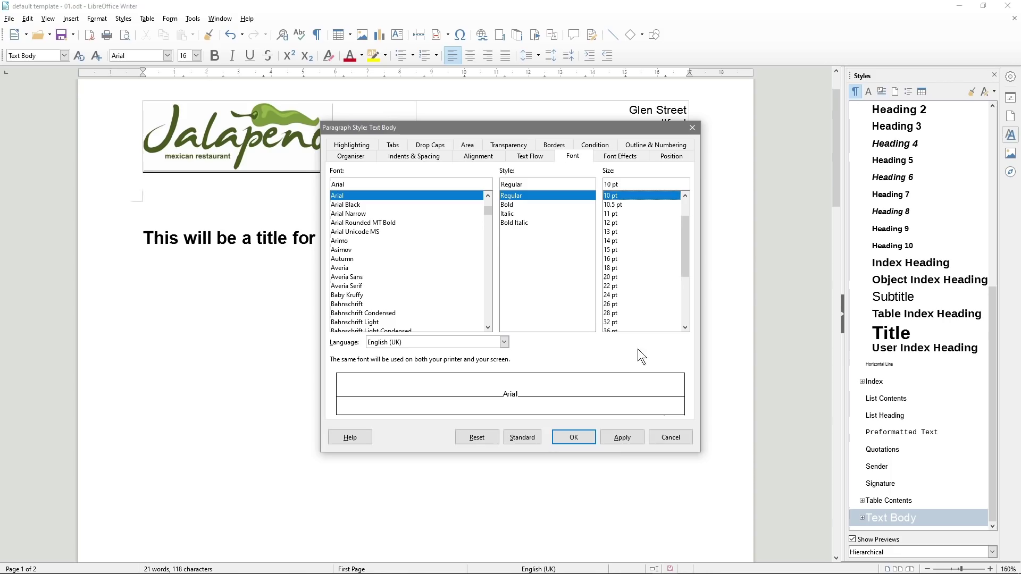
click(574, 437)
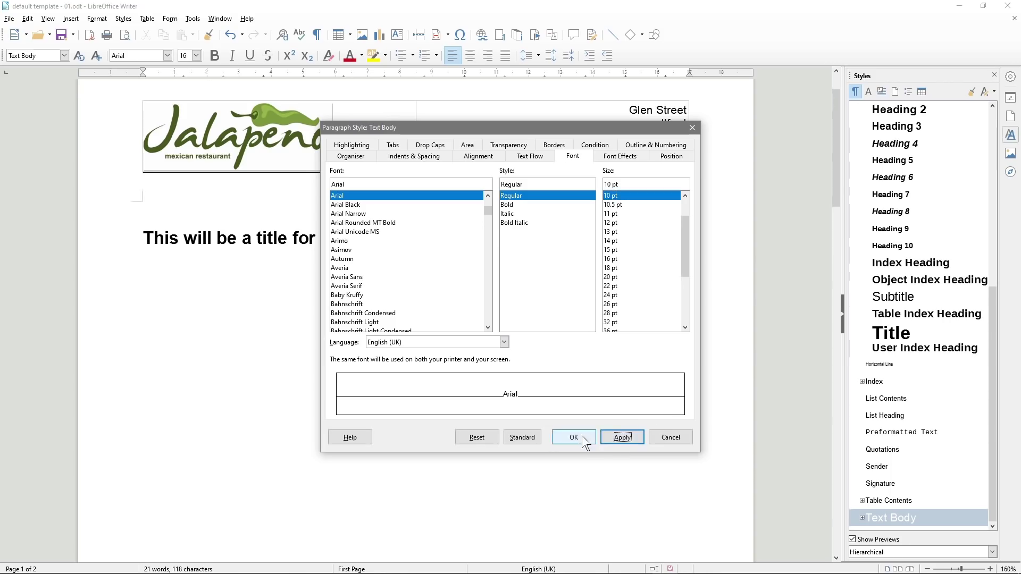
Set the font size of the Default Style paragraph style to 16 pt
right_click(878, 112)
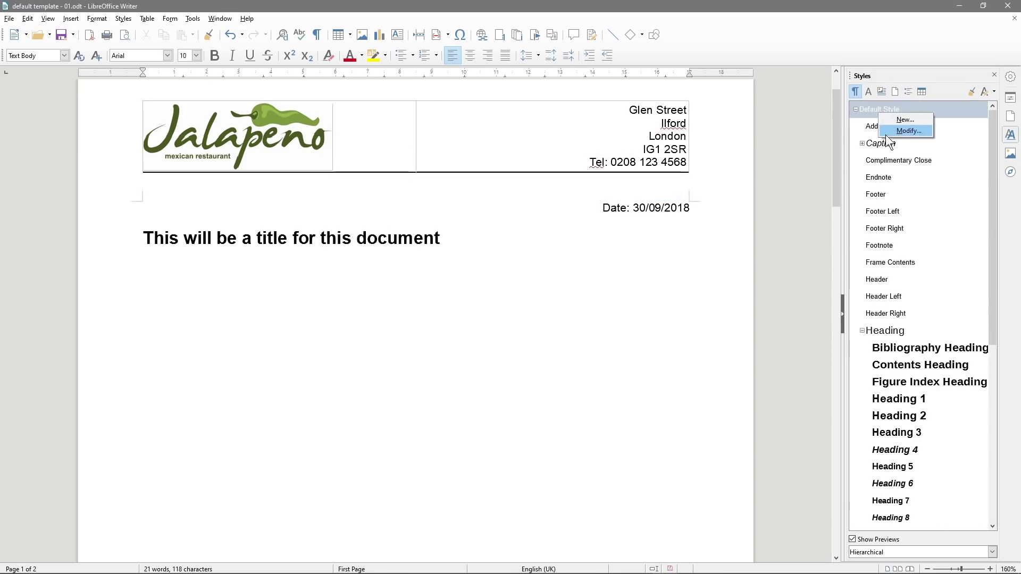
click(885, 135)
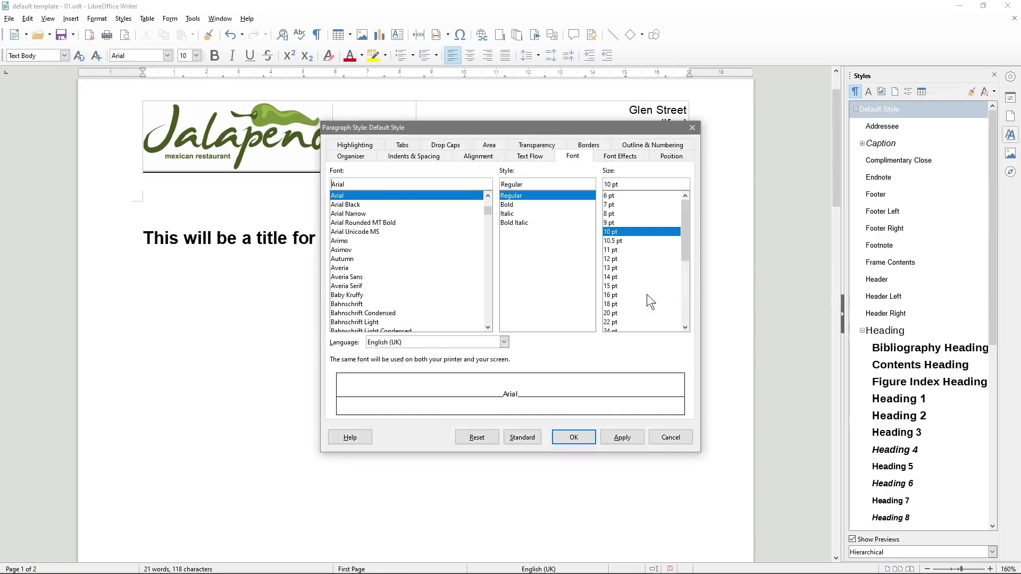
click(610, 295)
click(620, 439)
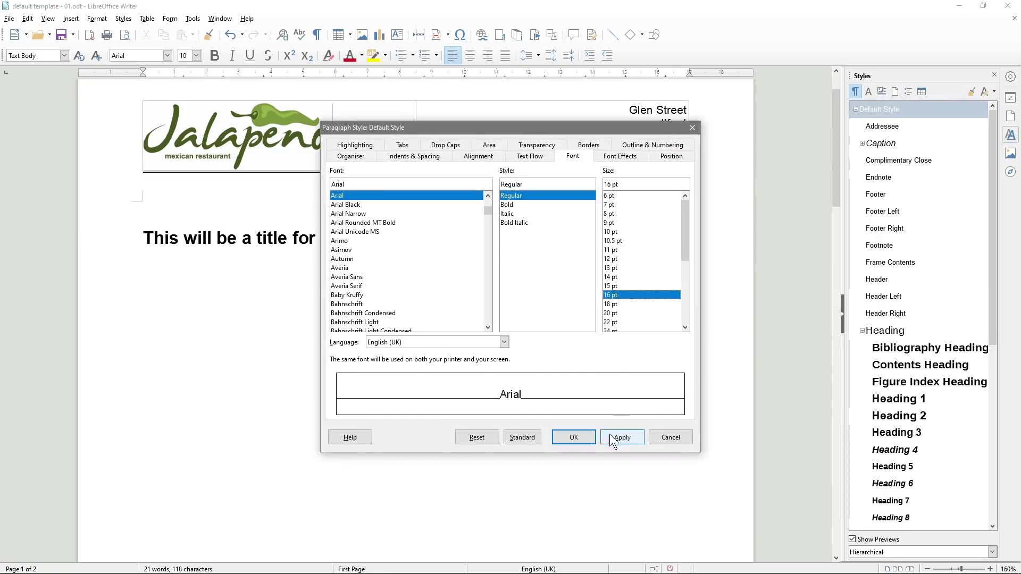
click(573, 437)
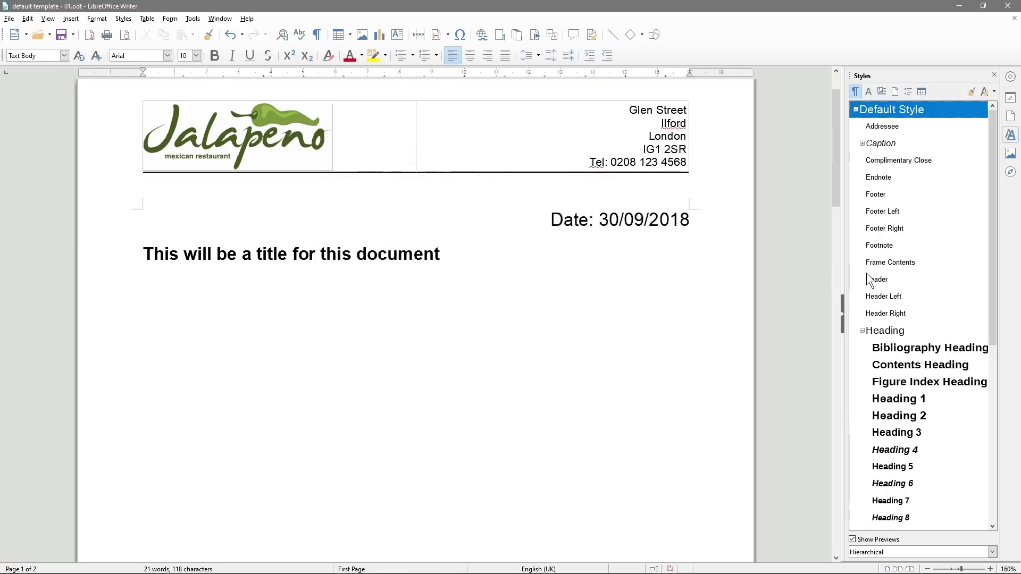
Check the font size of the Text Body paragraph style without changing it
scroll(906, 467, down, 6)
click(877, 515)
right_click(877, 515)
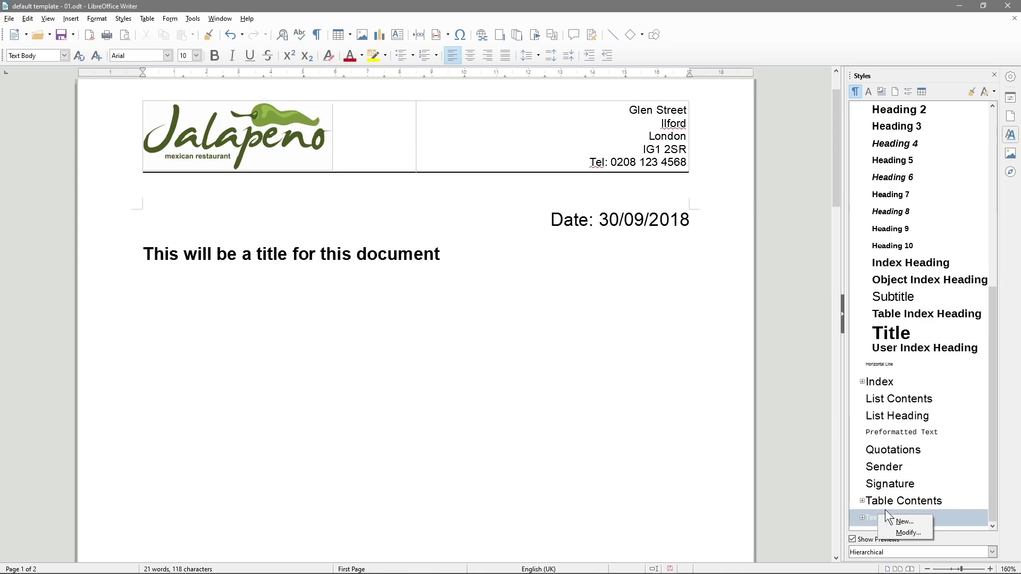
click(904, 533)
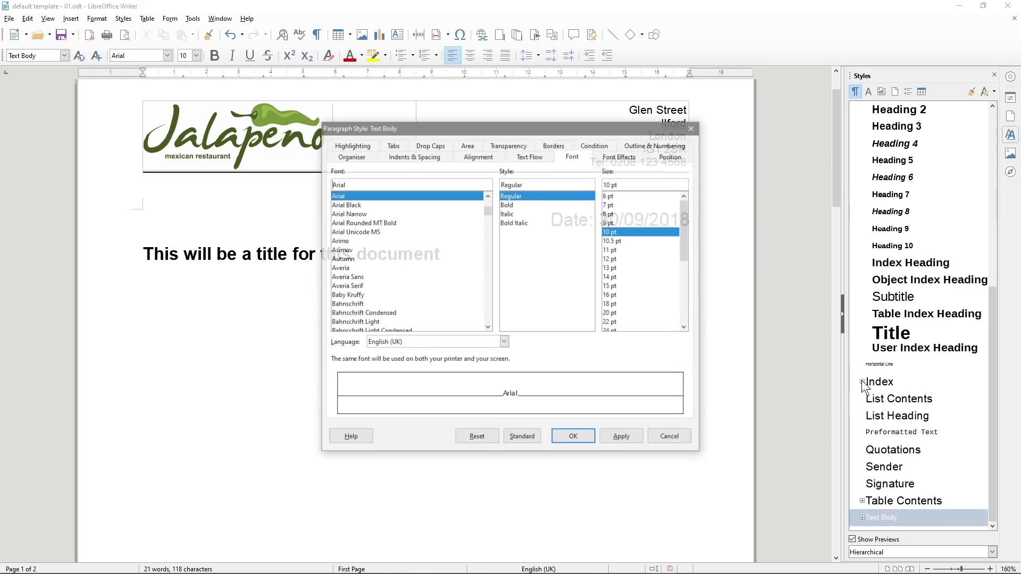
click(659, 439)
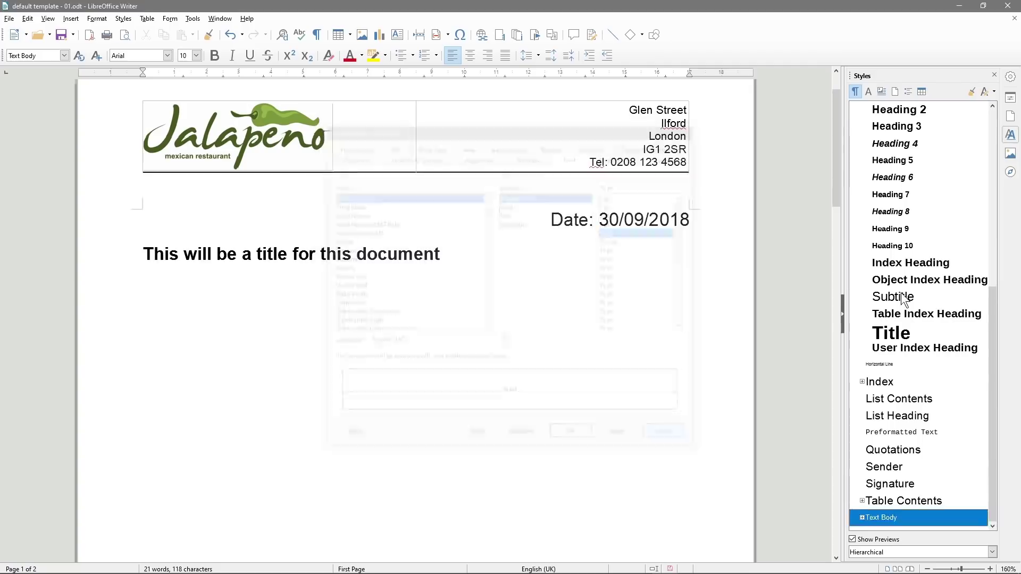
Set the font size of the Default Style paragraph style back to 10 pt
scroll(904, 292, up, 6)
right_click(877, 110)
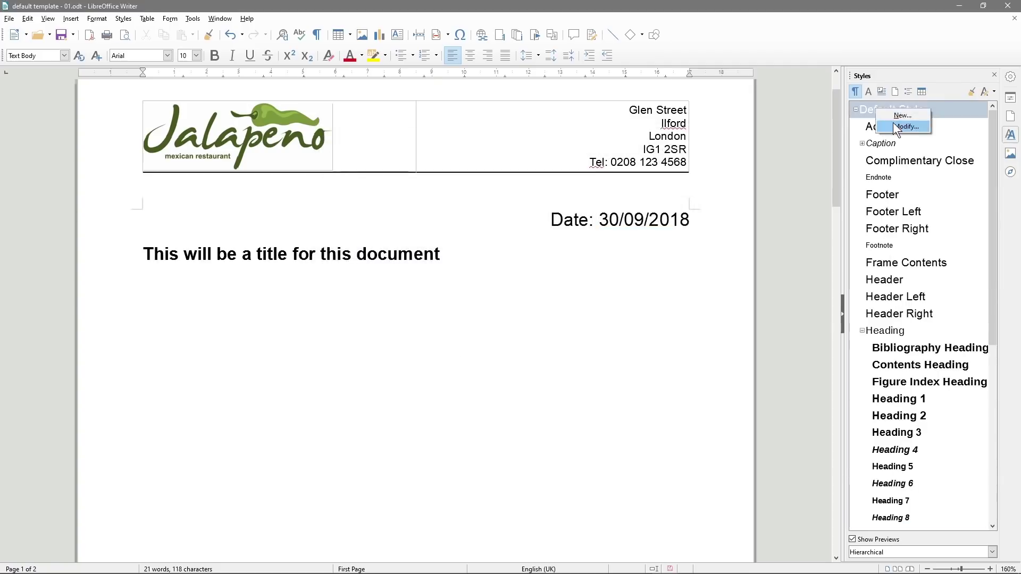
click(892, 123)
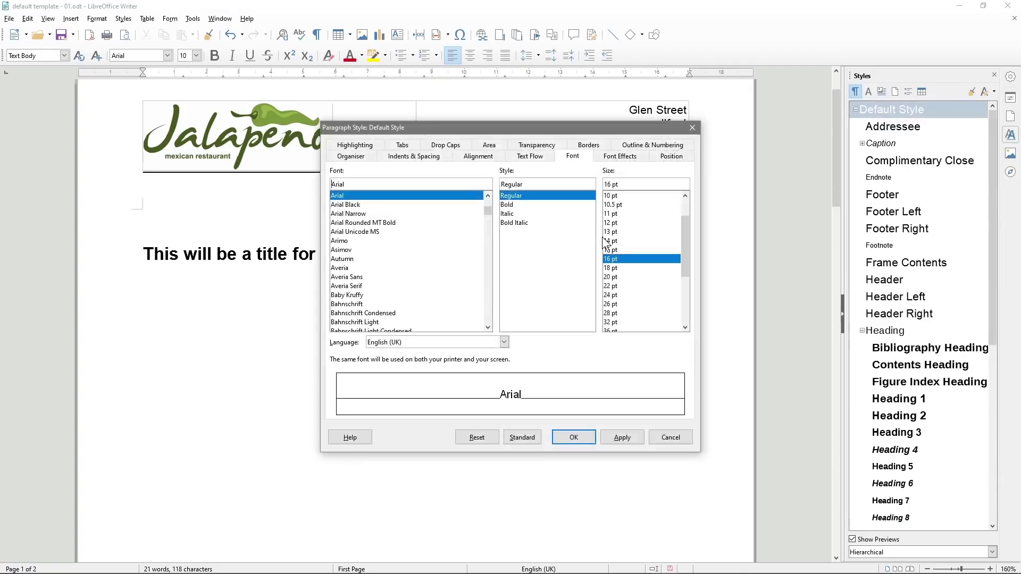
click(621, 442)
click(584, 438)
Write "This is a sample paragraph for the content of this document." on the line below the title
click(645, 202)
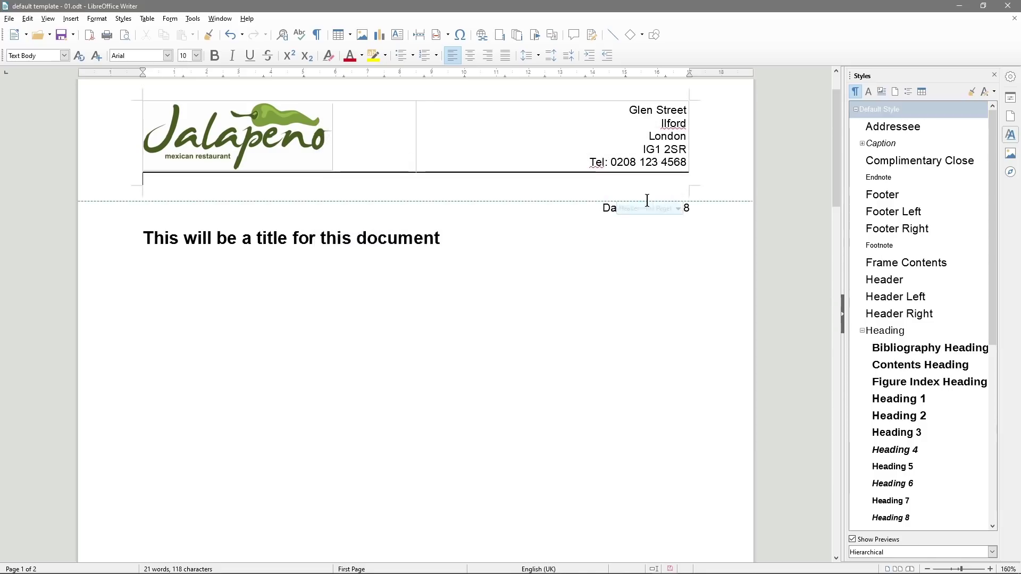
click(276, 283)
scroll(870, 255, up, 1)
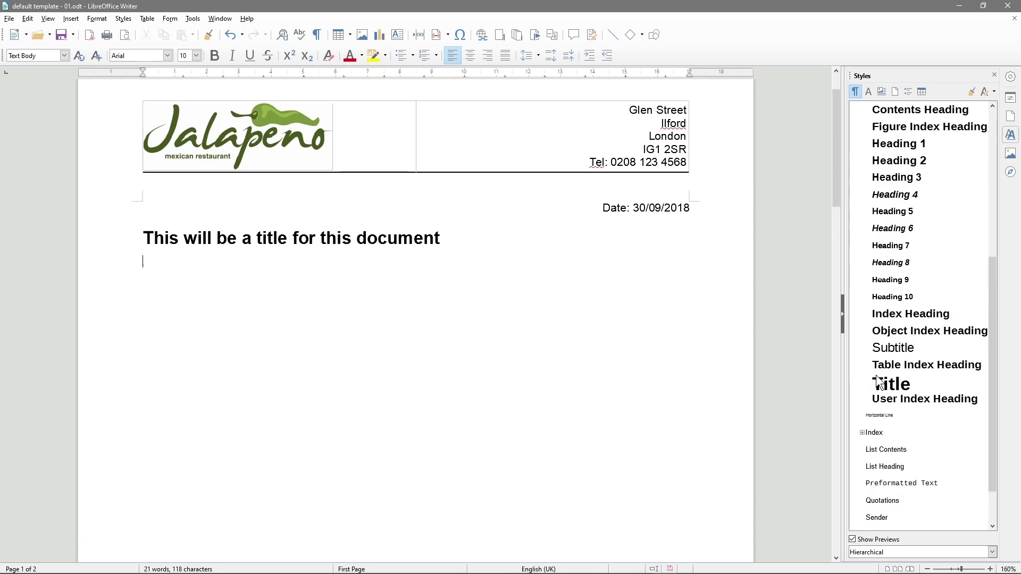
scroll(876, 371, down, 1)
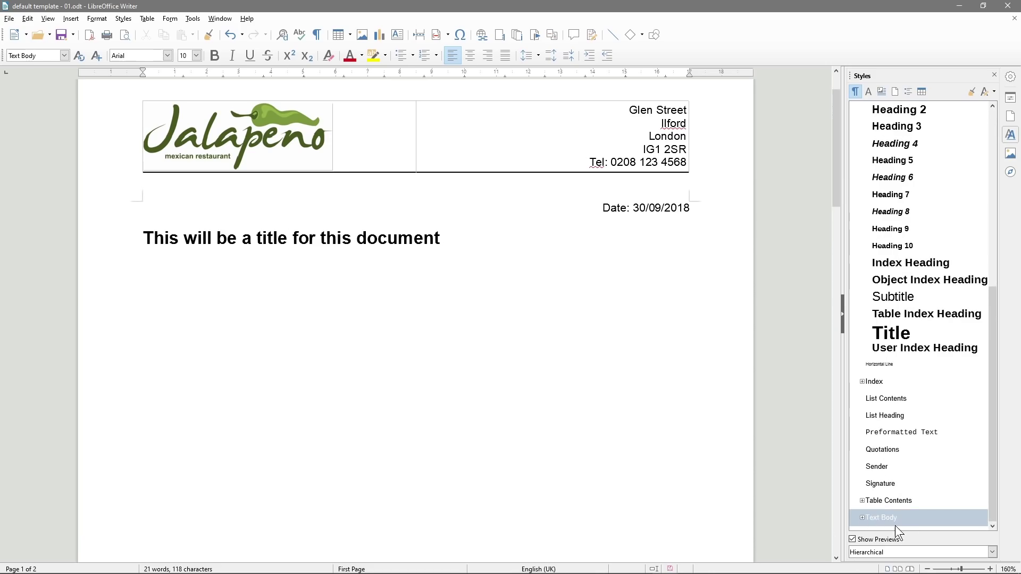
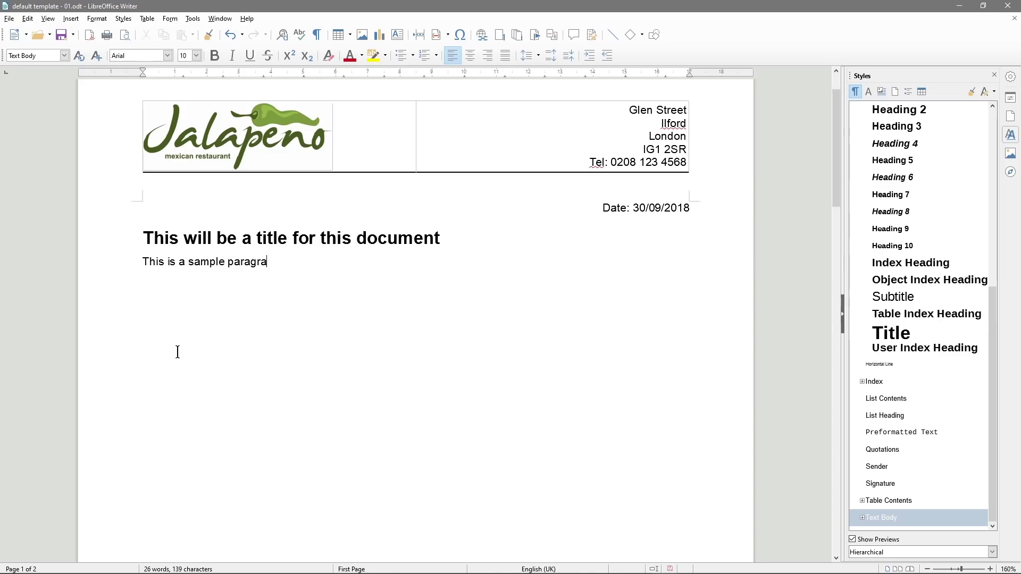
text(ph for the content fo)
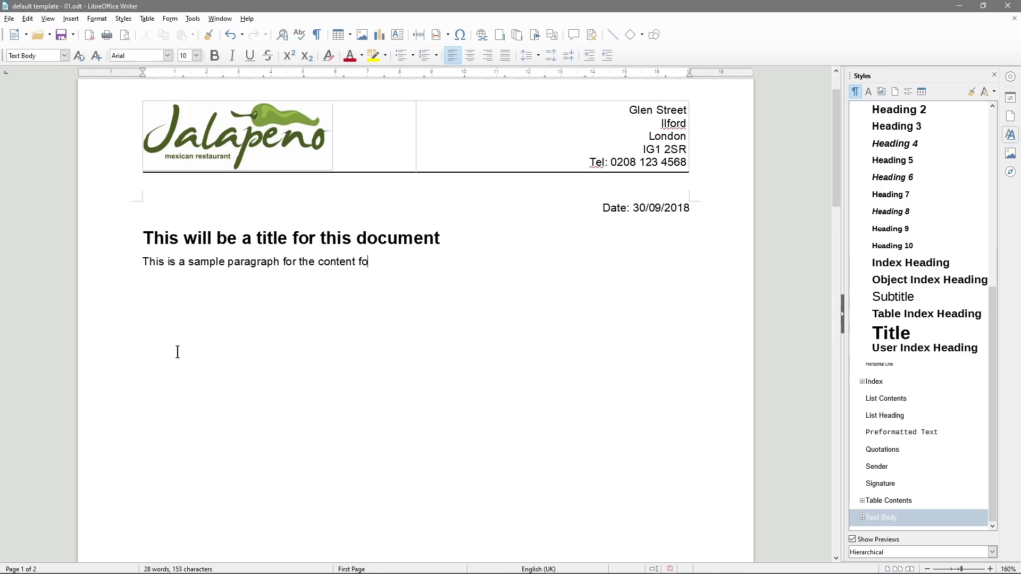
text(rf this document.)
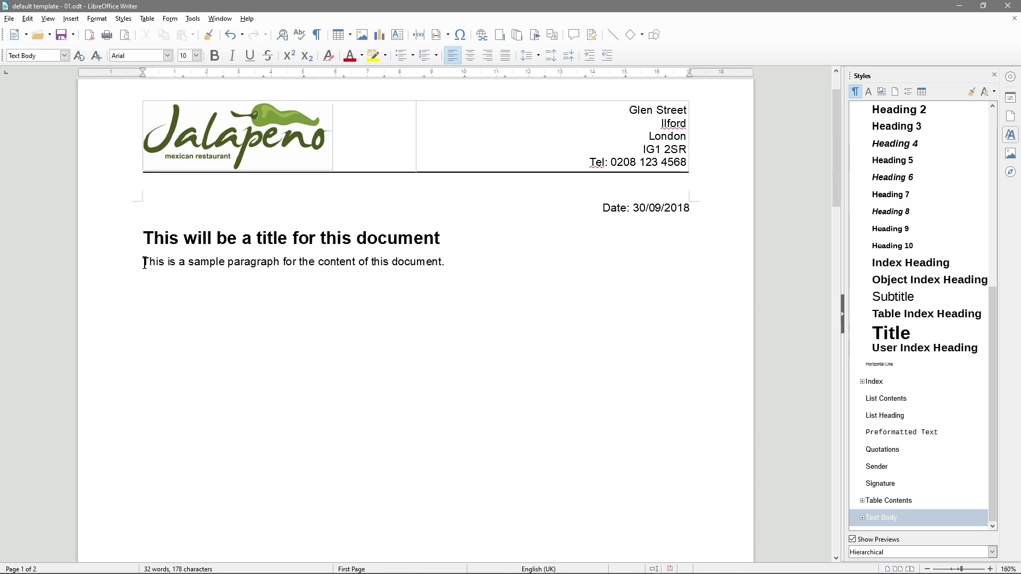
Switch to Chrome and open a new browser tab
key(alt+Tab)
key(alt+Tab)
key(alt+Tab)
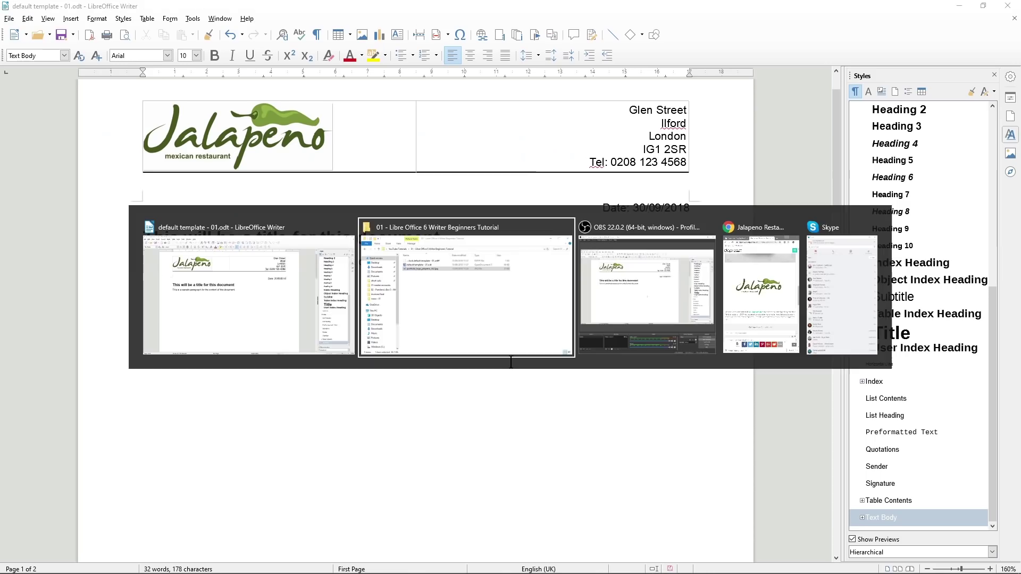
key(alt+Tab)
key(alt+Tab)
key(alt+Tab)
key(alt+Tab)
key(alt+Tab)
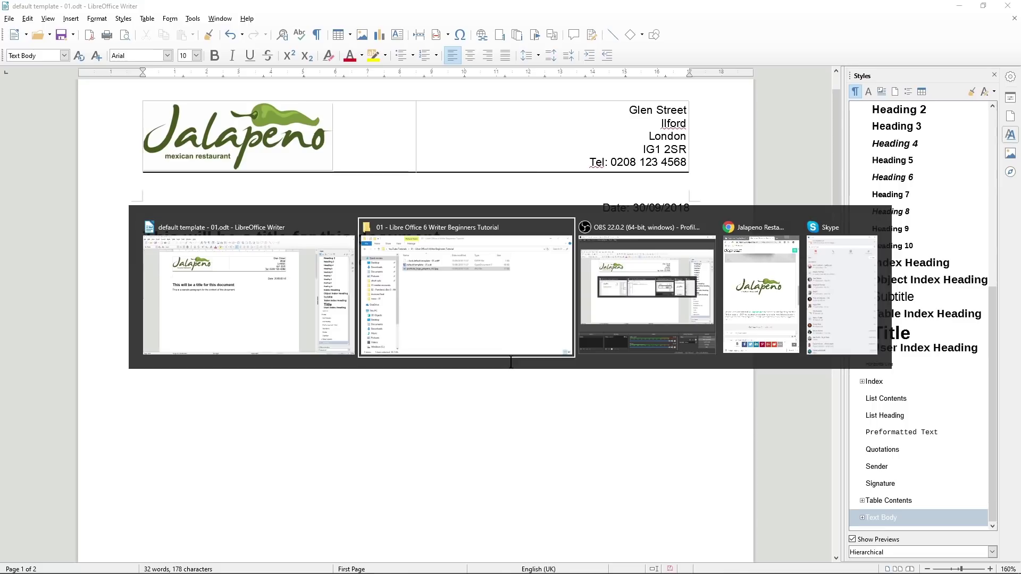
drag(459, 31, 567, 27)
click(578, 24)
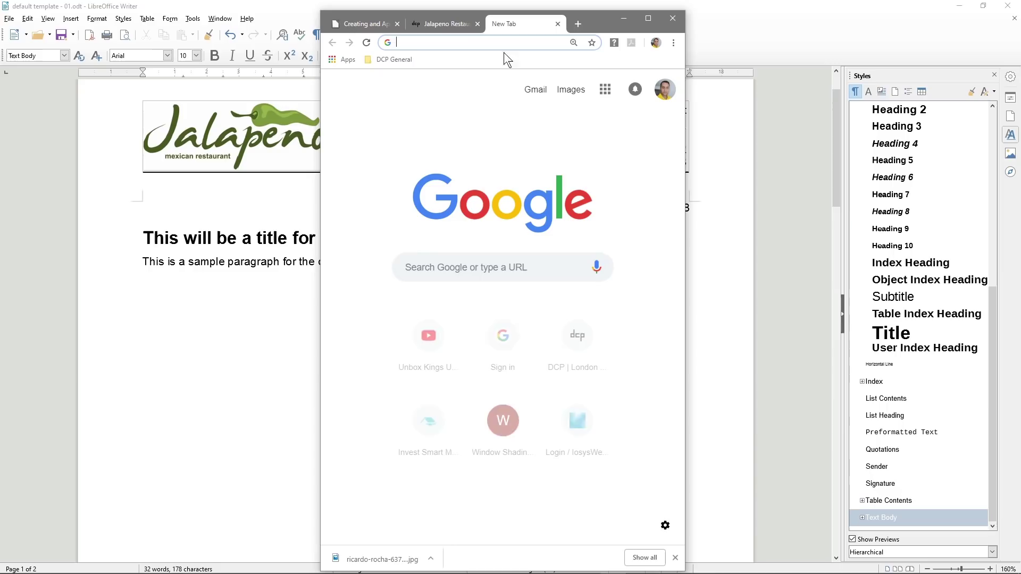
Search the web for "lorem ipsum" in a widened window and open the lipsum.com site, accepting its privacy notice
text(lorem i)
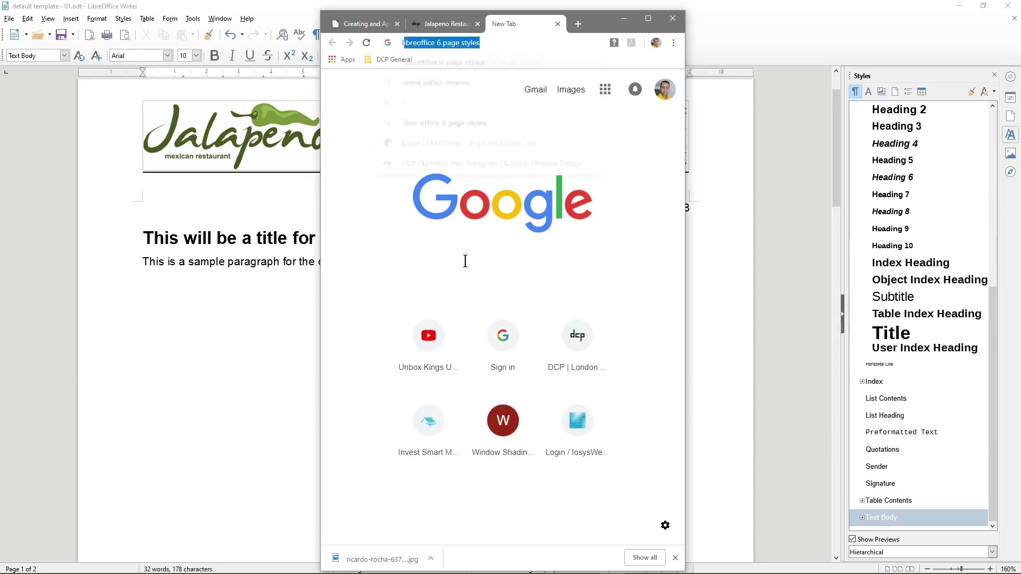
text(psum)
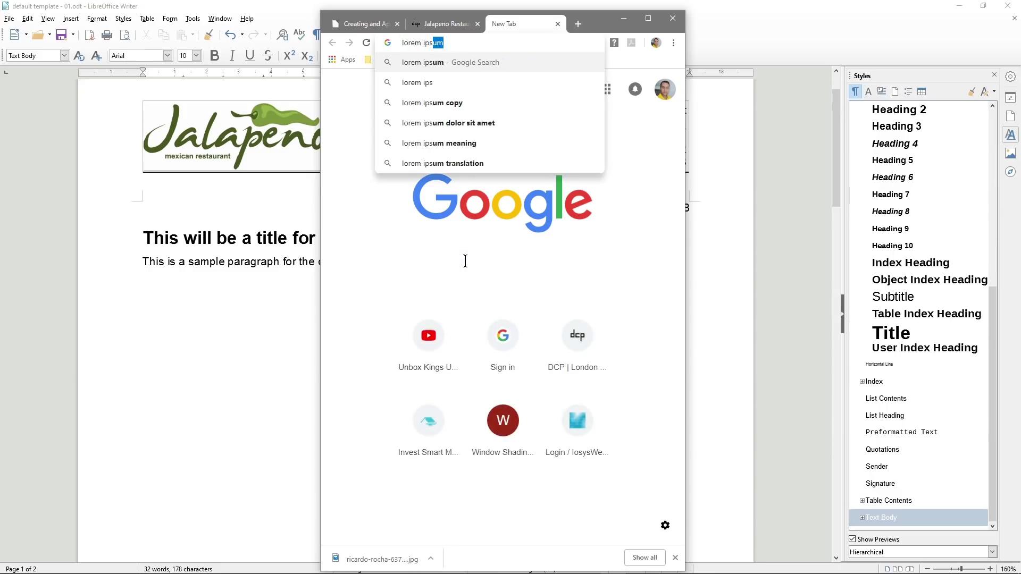
key(Return)
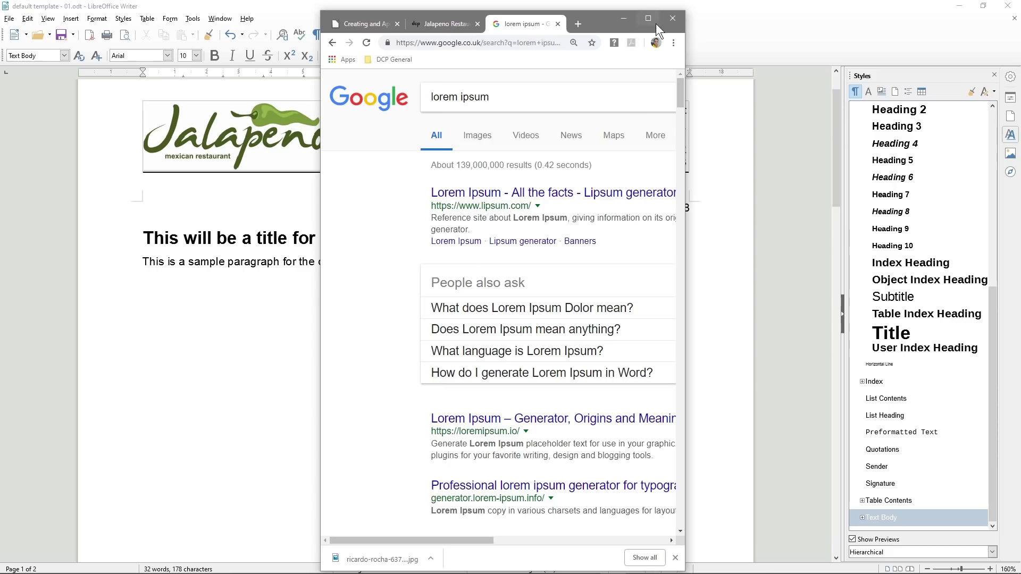
drag(685, 47, 985, 61)
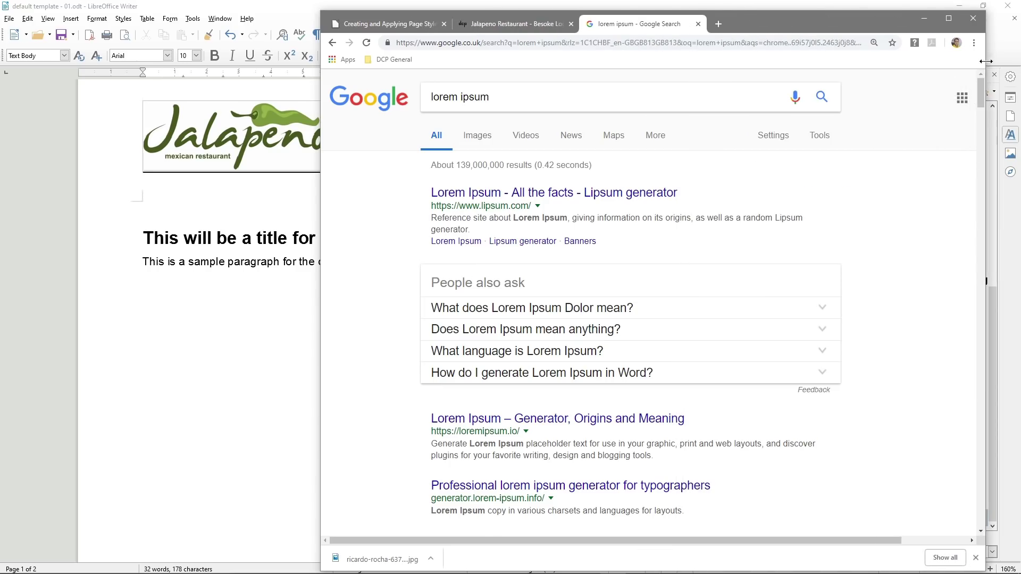
click(492, 196)
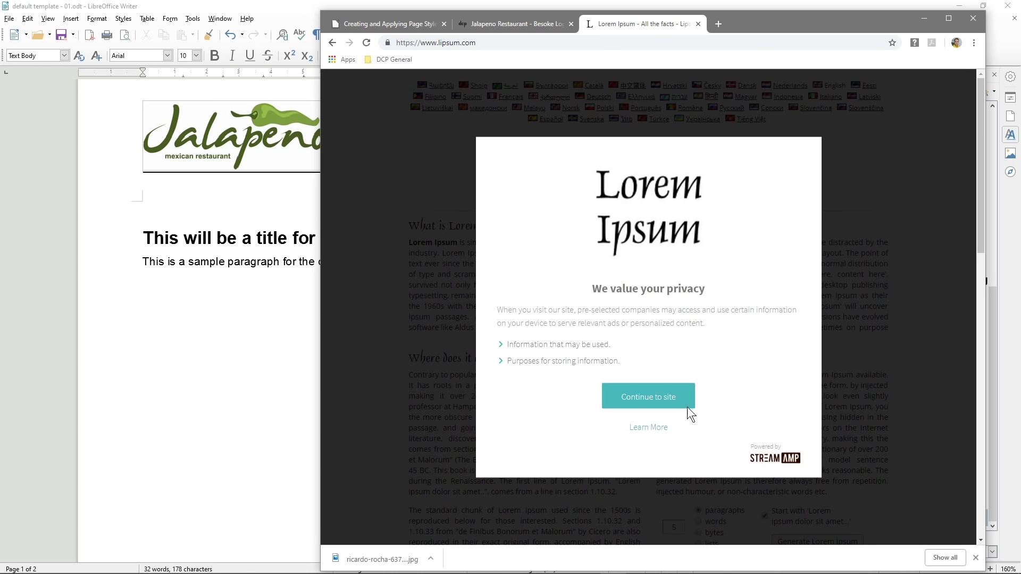
click(649, 400)
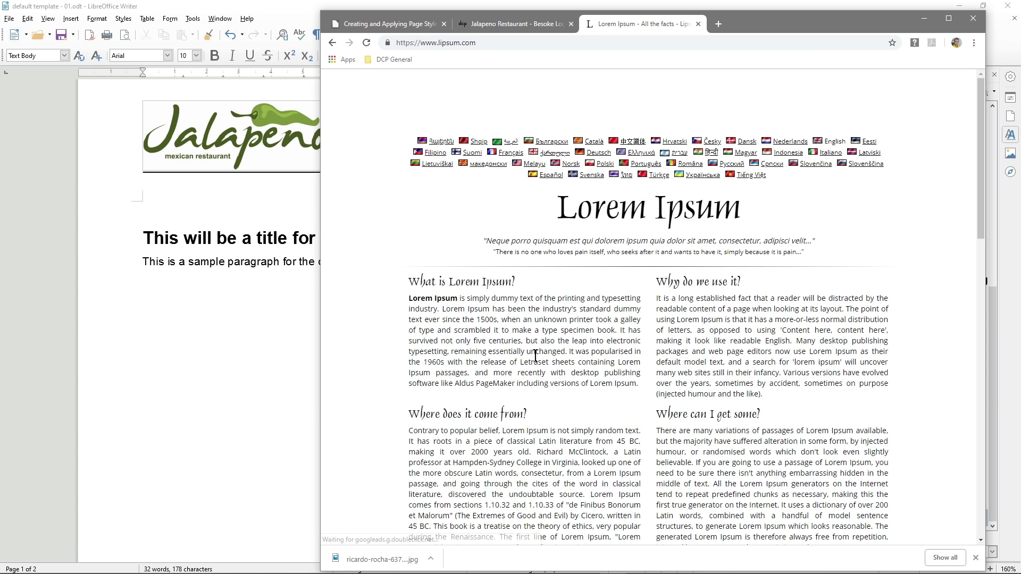
Copy the whole paragraph under "What is Lorem Ipsum?" on the lipsum.com page
scroll(512, 407, down, 3)
scroll(512, 407, down, 3)
scroll(500, 305, up, 5)
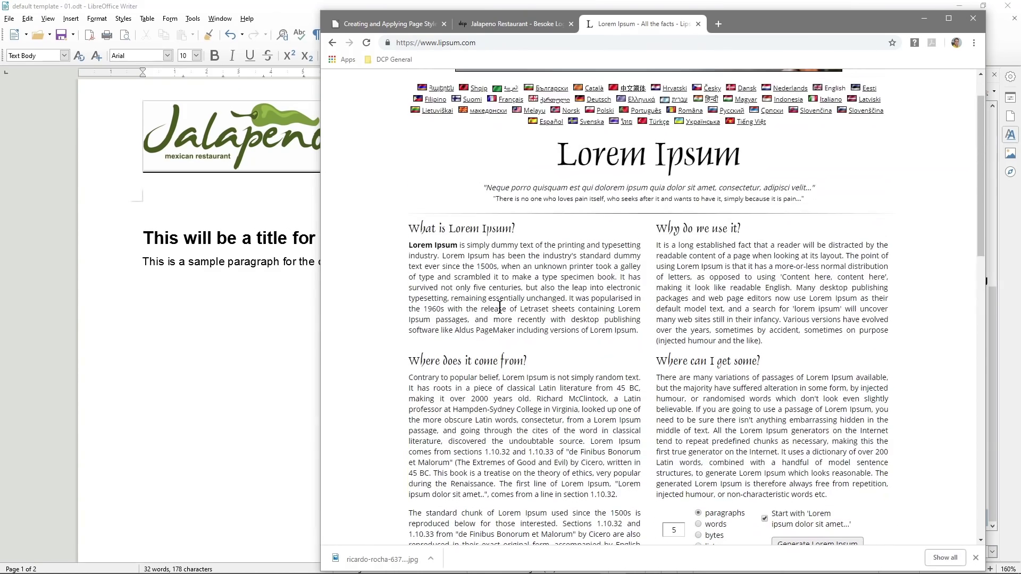
drag(408, 246, 862, 341)
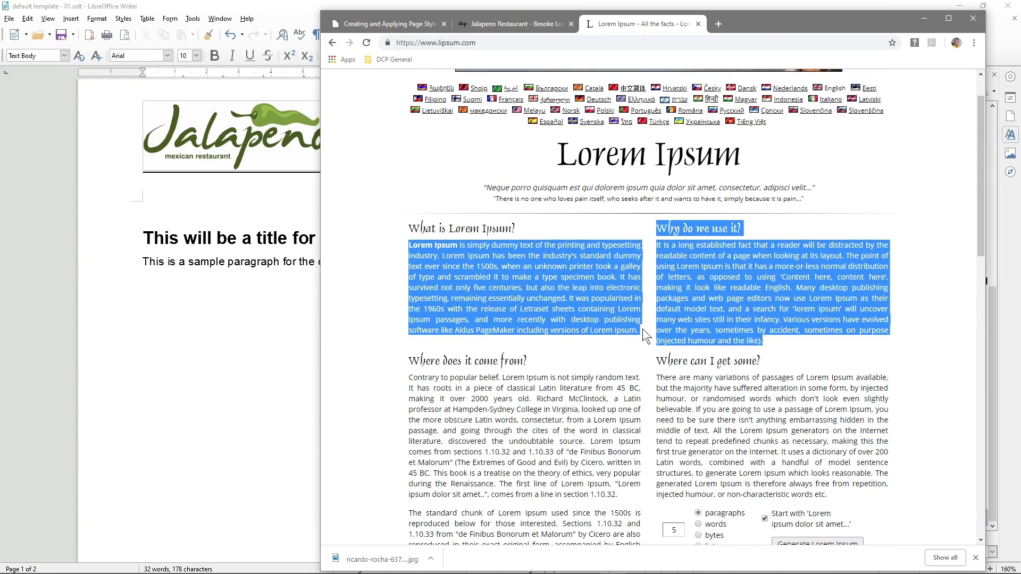
click(637, 329)
drag(637, 328, 408, 245)
right_click(442, 247)
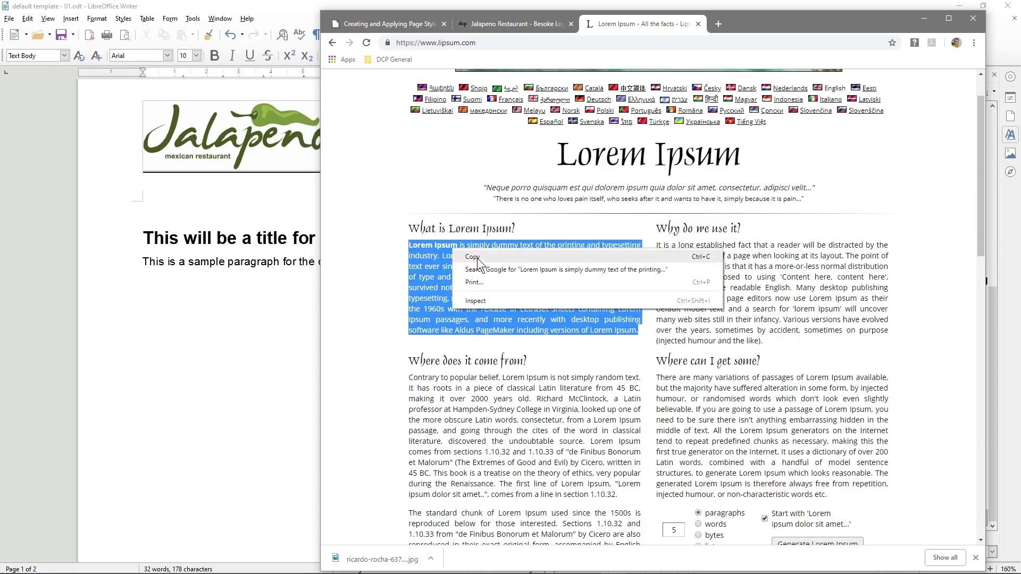
click(468, 256)
Move the browser aside, return to Writer and paste the copied text as a new paragraph below the sample sentence
drag(742, 30, 973, 141)
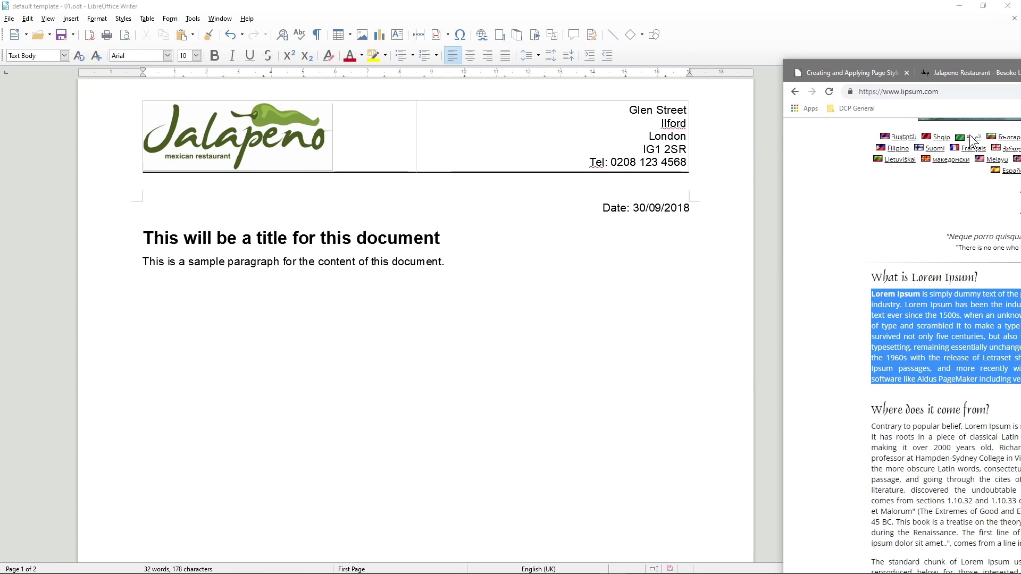
click(477, 253)
key(ctrl+v)
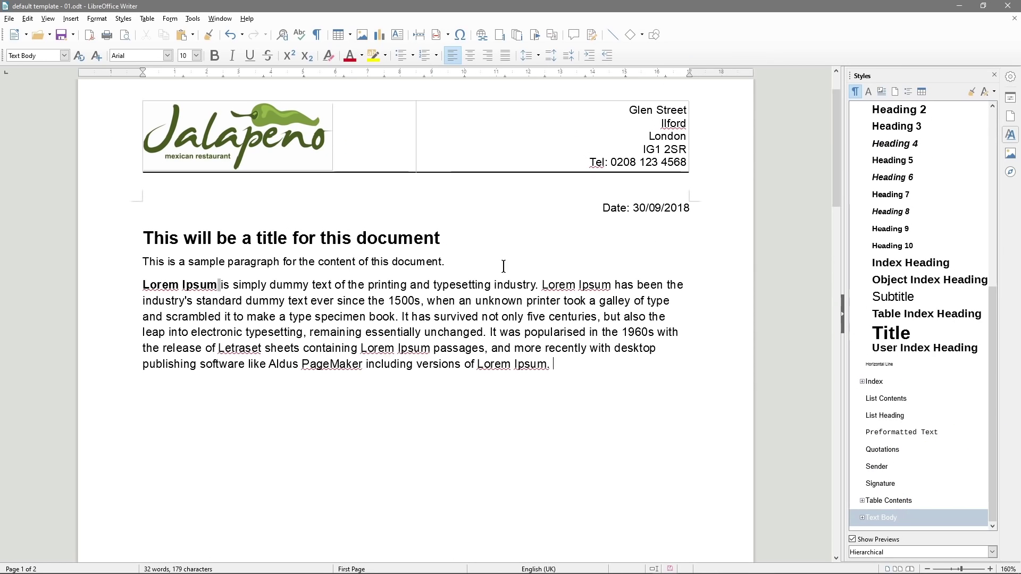
Apply Default Style to the pasted Lorem Ipsum paragraph and replace the non-breaking space after its bold opening words with a regular space
click(136, 291)
click(139, 287)
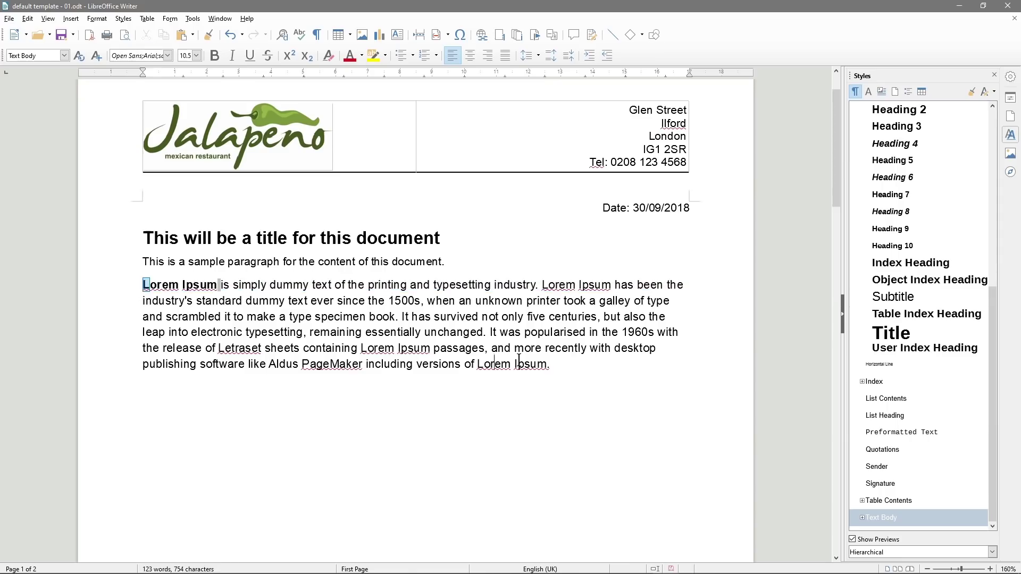
shift+click(556, 364)
click(64, 55)
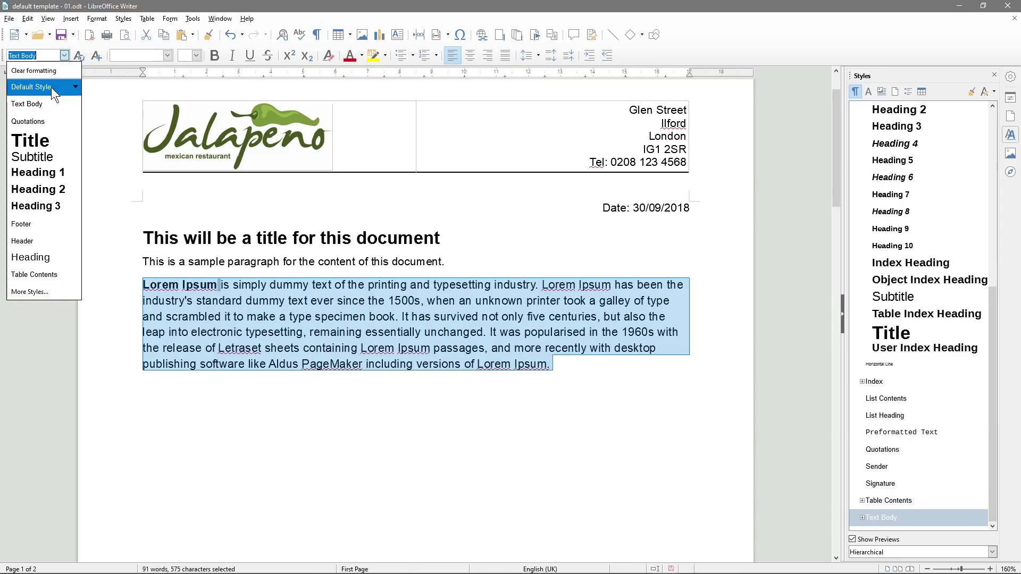
click(47, 87)
click(221, 285)
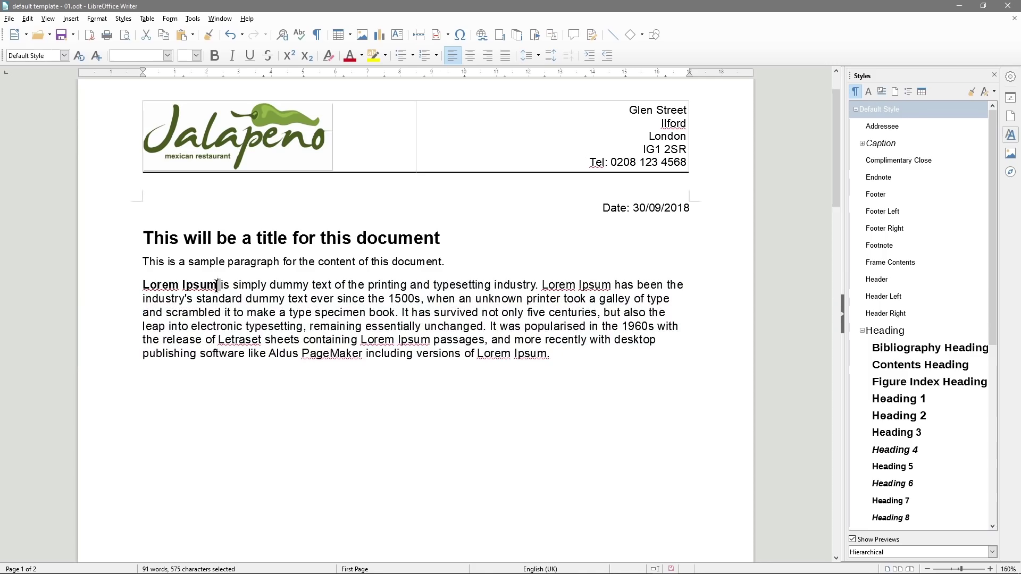
key(BackSpace)
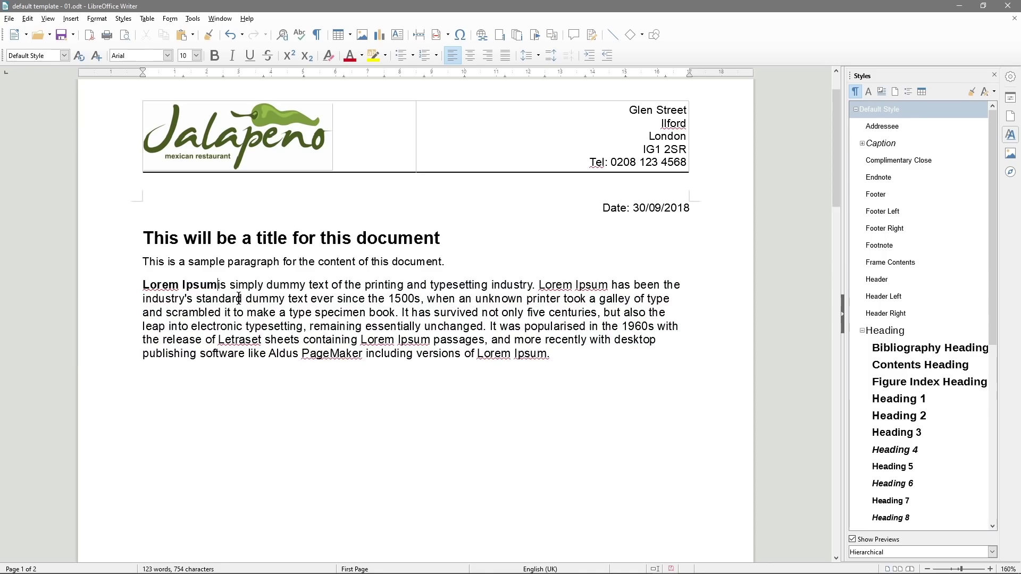
Clear the formatting of the whole Lorem Ipsum paragraph and give it the Text Body style
drag(131, 284, 160, 285)
click(551, 354)
shift+click(153, 293)
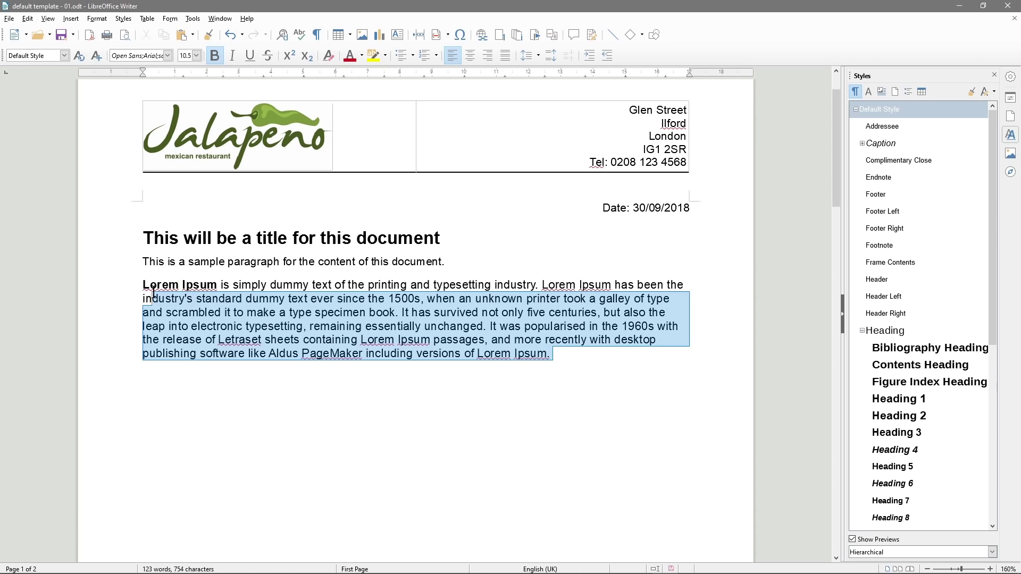
shift+click(143, 286)
click(64, 55)
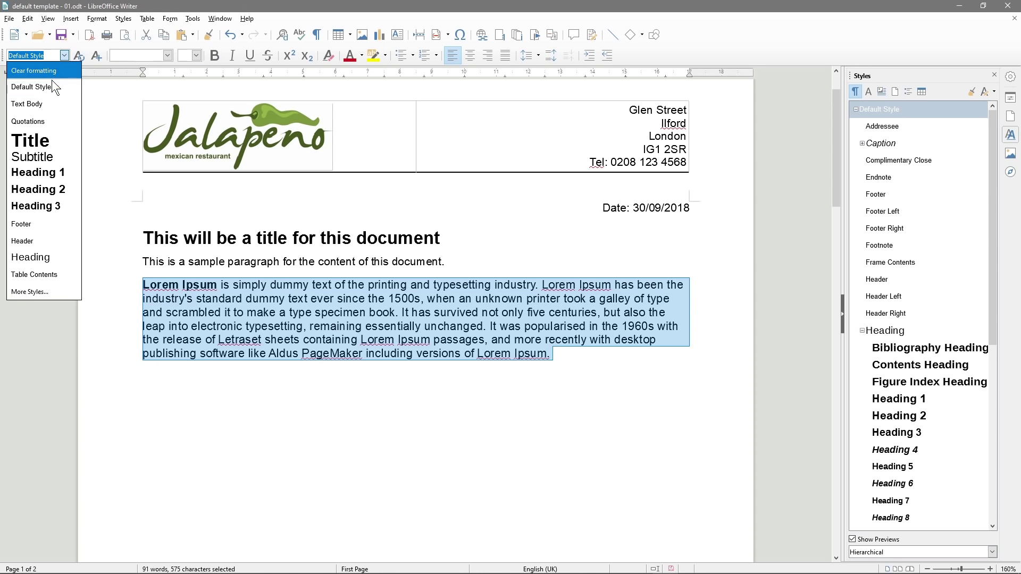
click(25, 73)
Remove the bold from the opening words "Lorem Ipsum" of the pasted paragraph
drag(216, 285, 142, 286)
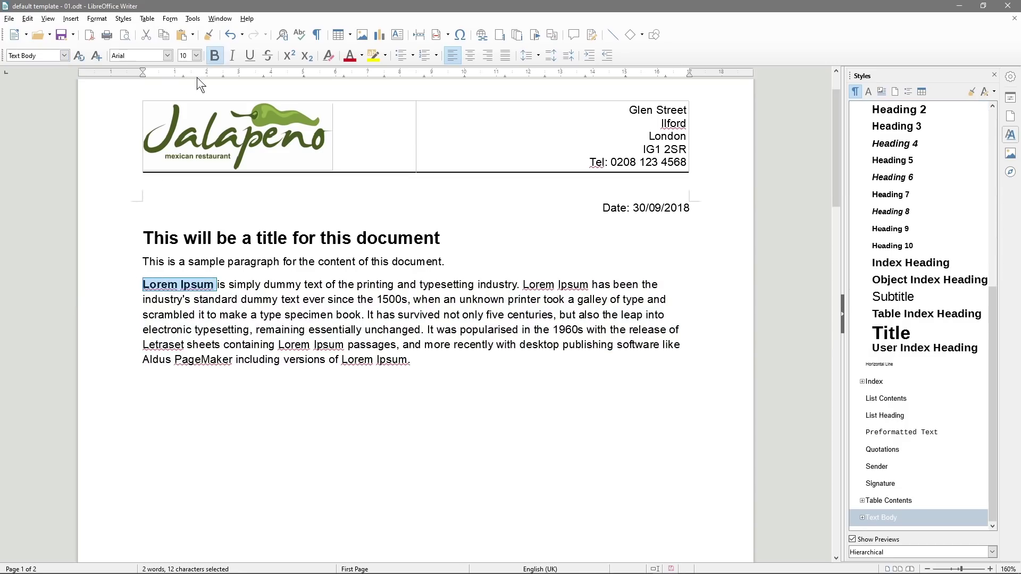
click(214, 55)
click(212, 282)
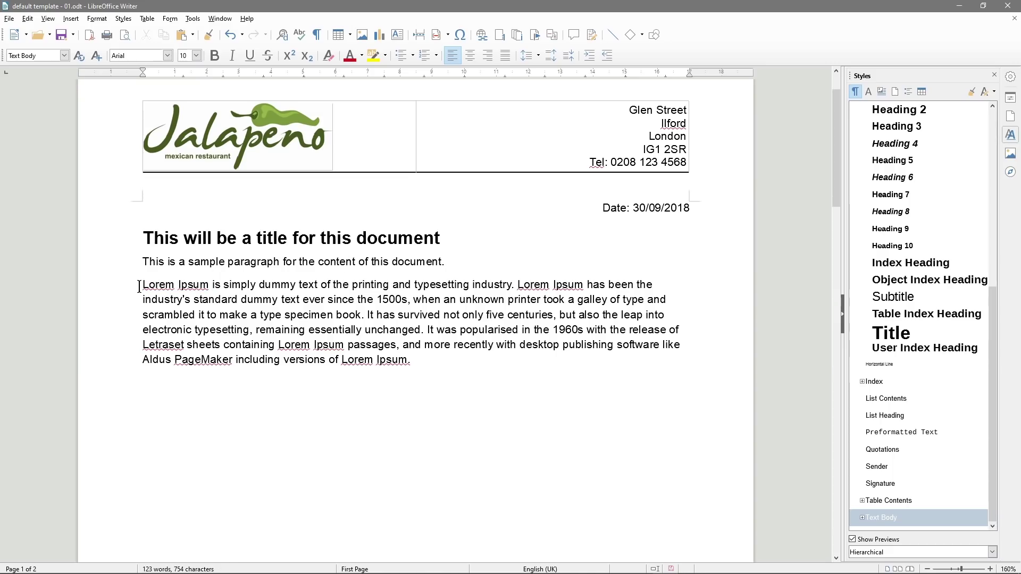
Insert a blank paragraph above the Lorem Ipsum text and lengthen the sample paragraph with nine pasted copies of its sentence
key(Return)
drag(449, 261, 109, 261)
key(ctrl+c)
click(474, 261)
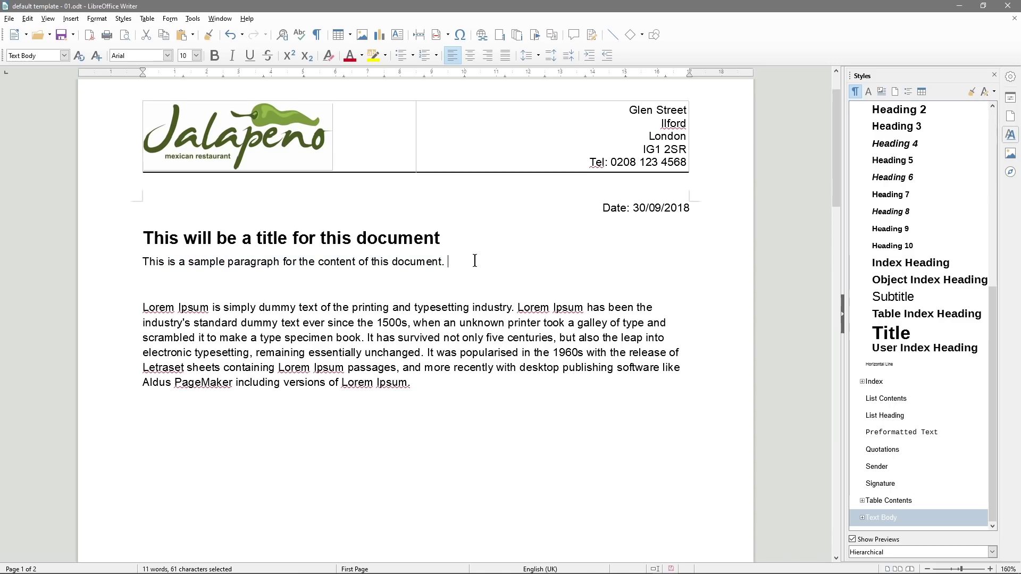
key(ctrl+v)
key(ctrl+v)
key(ctrl+v)
key(ctrl+v)
key(ctrl+v)
key(ctrl+v)
key(ctrl+v)
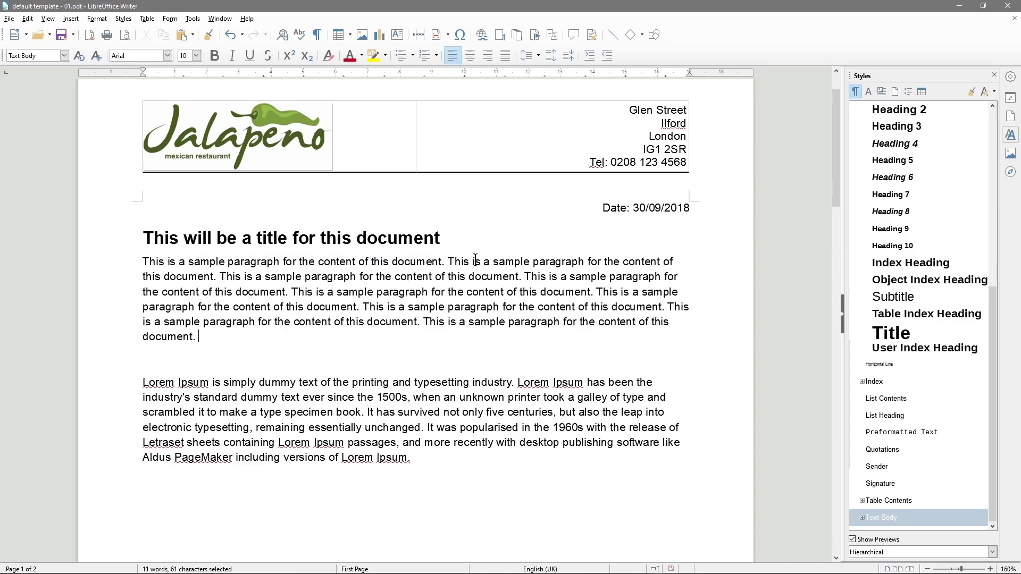
key(ctrl+v)
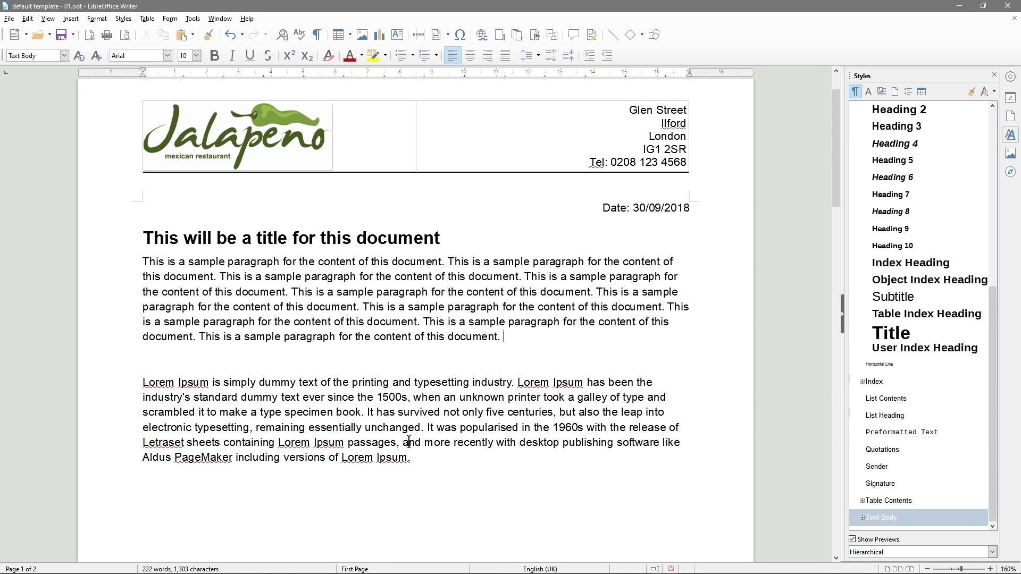
Delete the repeated sample paragraph and the blank line, leaving the Lorem Ipsum paragraph directly below the title
drag(398, 457, 408, 457)
drag(265, 289, 139, 266)
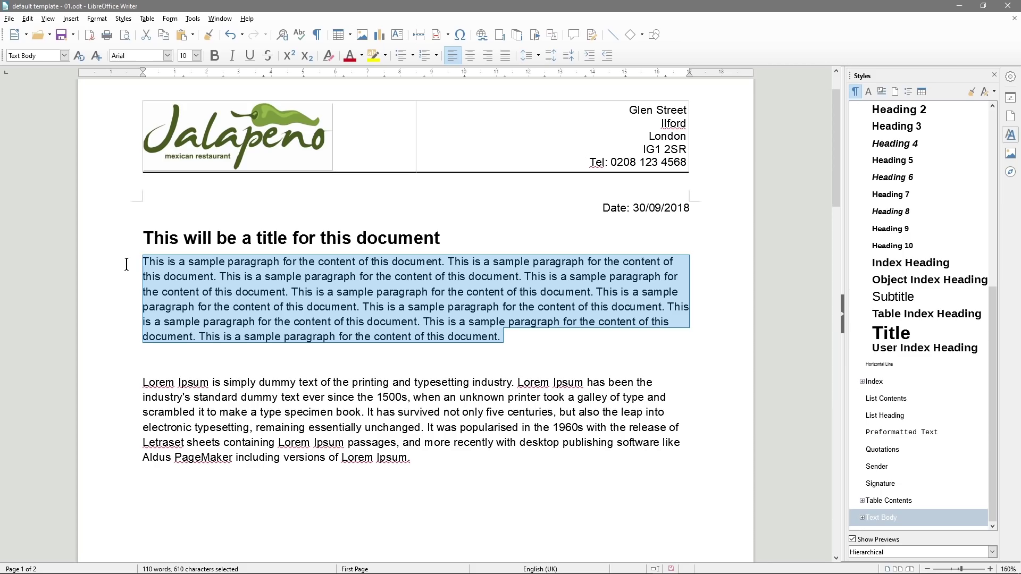
key(Delete)
key(Delete)
key(Delete)
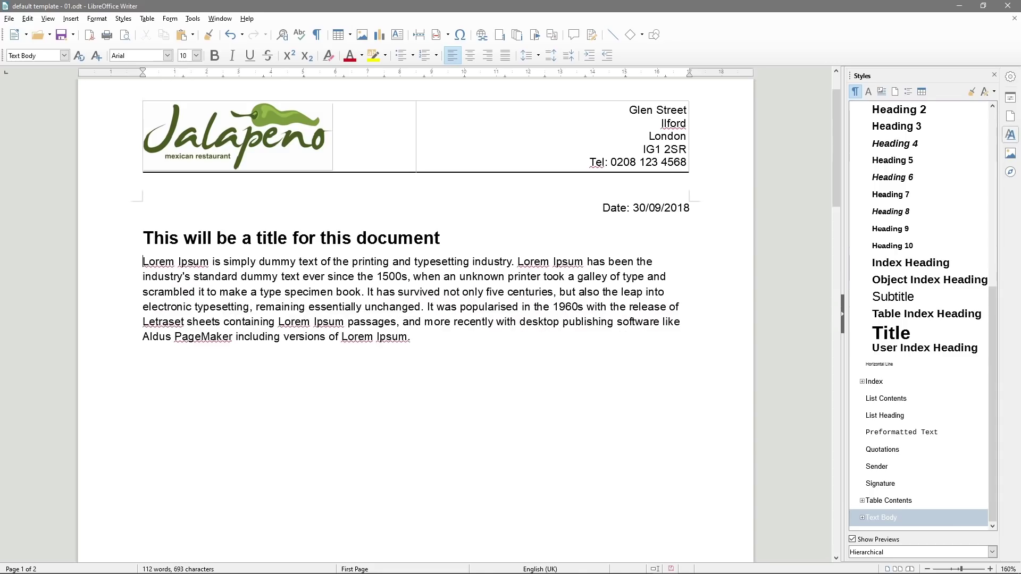
Switch to Chrome, view the Norwegian version of lipsum.com down to its text generator, and return to the end of the Writer paragraph
key(alt+Tab)
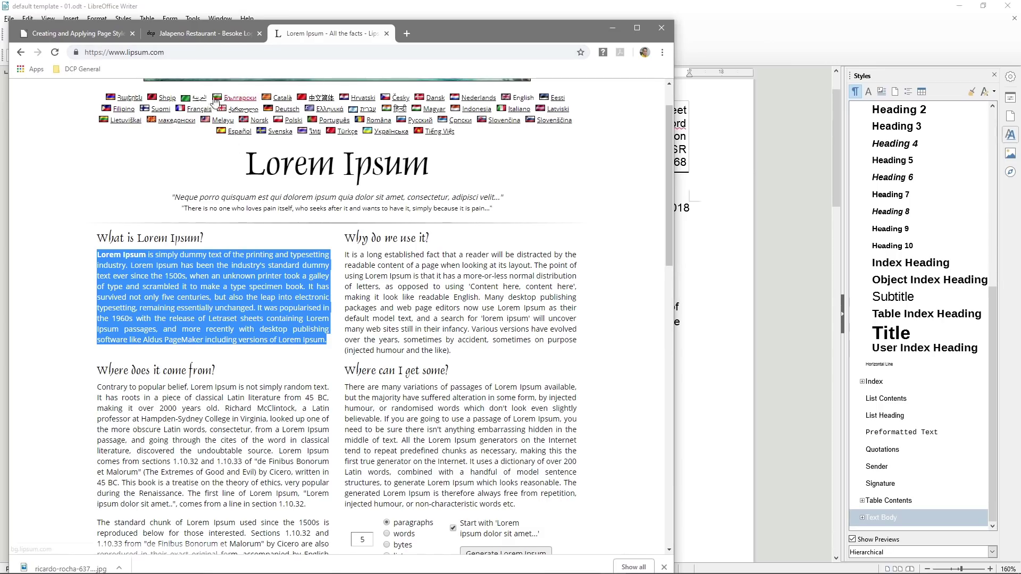
click(260, 134)
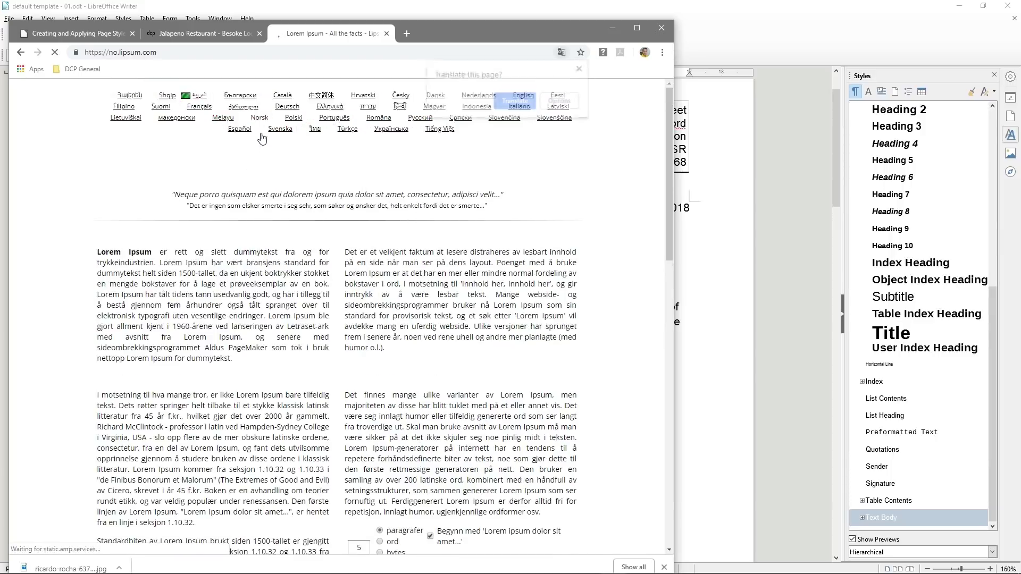
drag(152, 252, 197, 299)
click(197, 300)
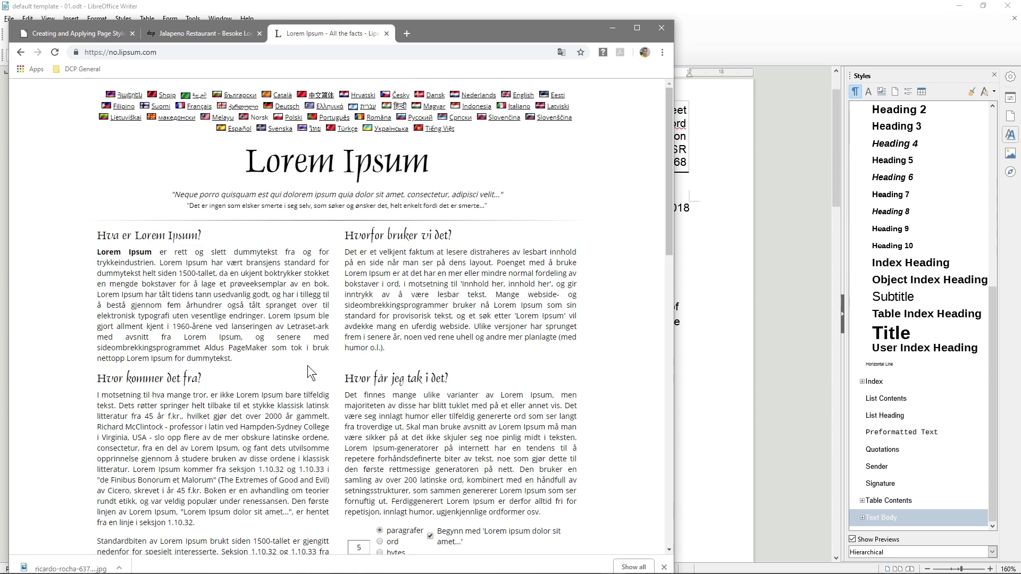
scroll(310, 371, down, 3)
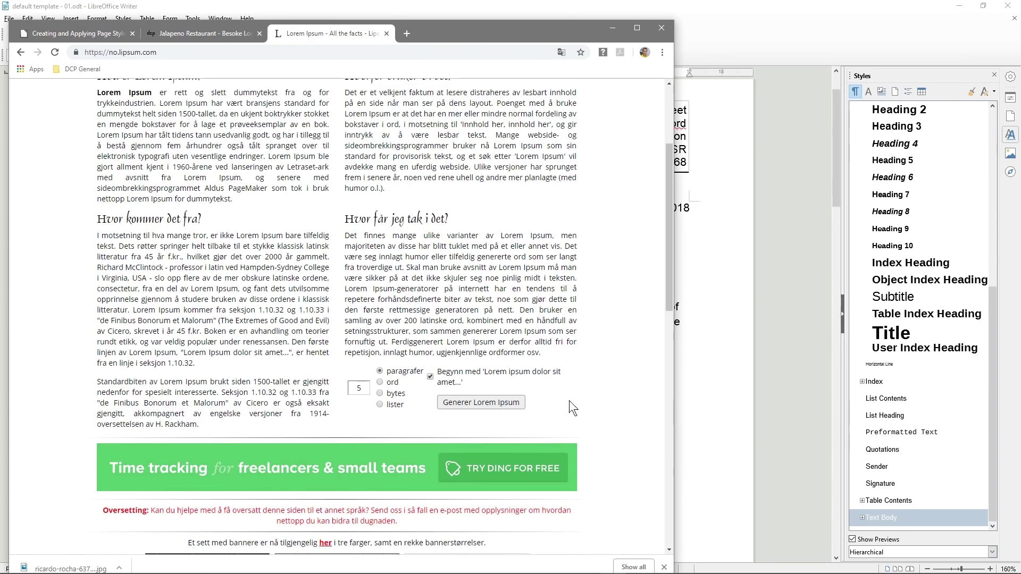
click(612, 28)
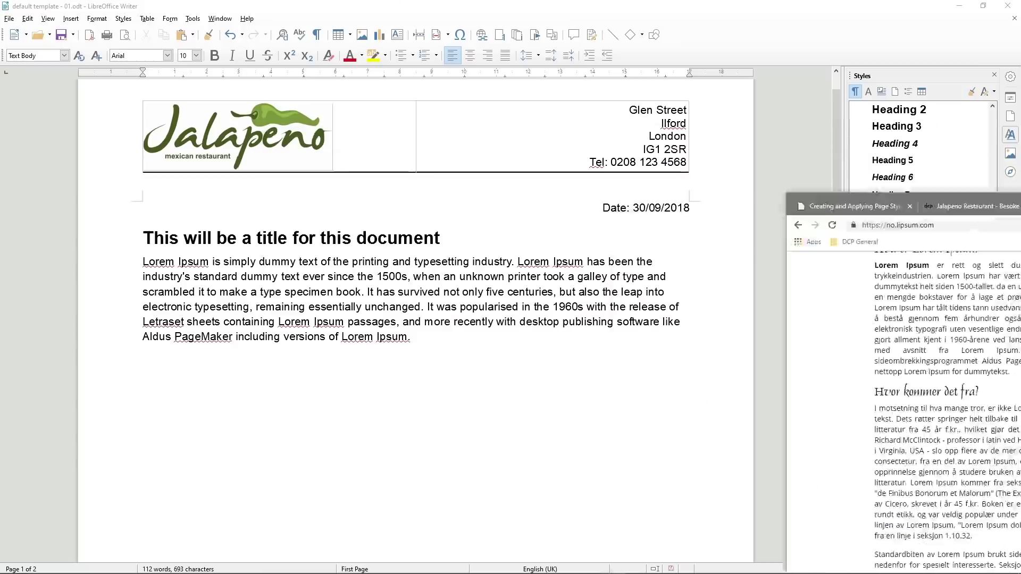
click(439, 340)
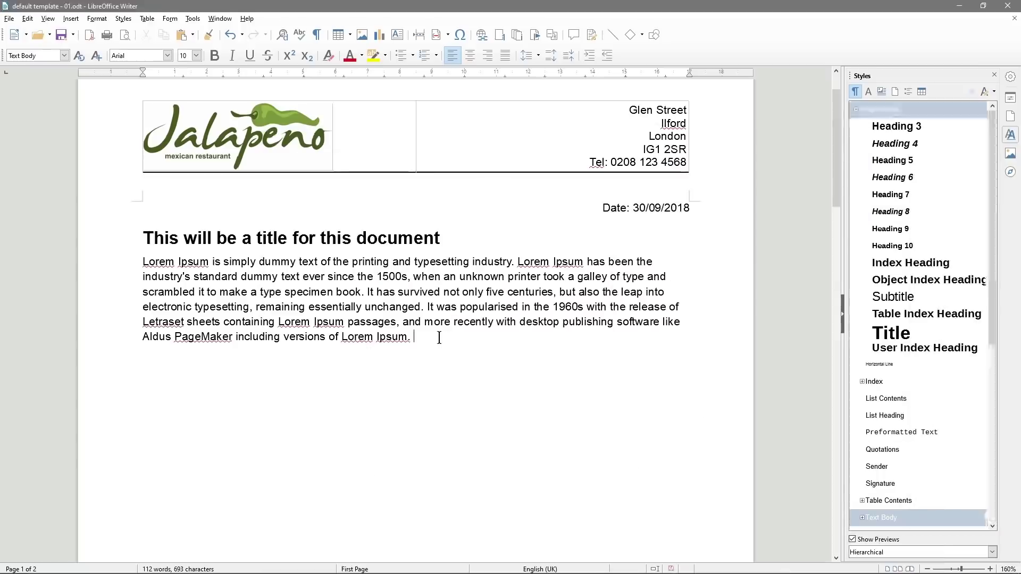
Paste a copy of the Lorem Ipsum paragraph below it and delete the copy's text from "It has survived" onward
drag(439, 338, 143, 263)
click(417, 336)
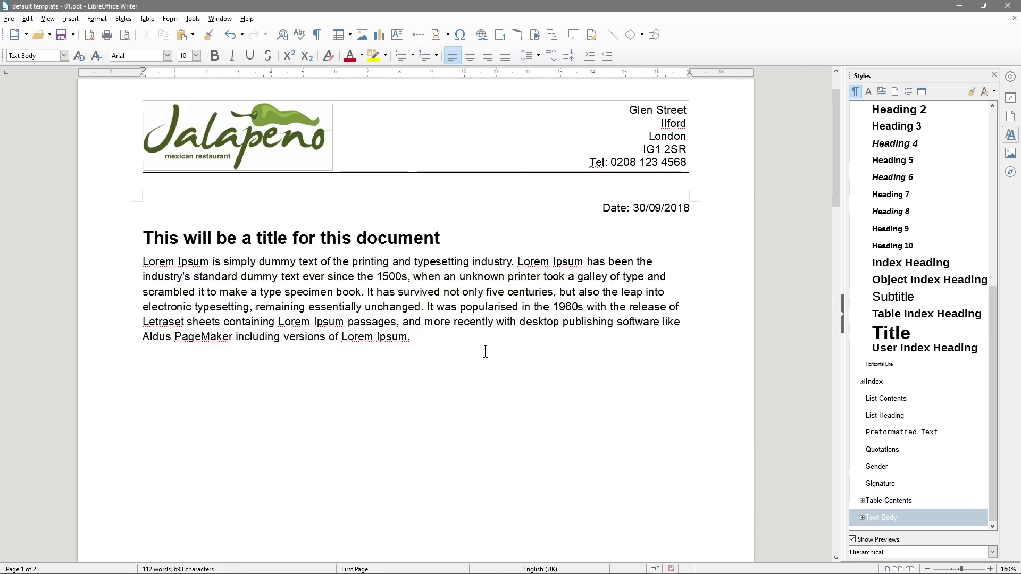
key(ctrl+v)
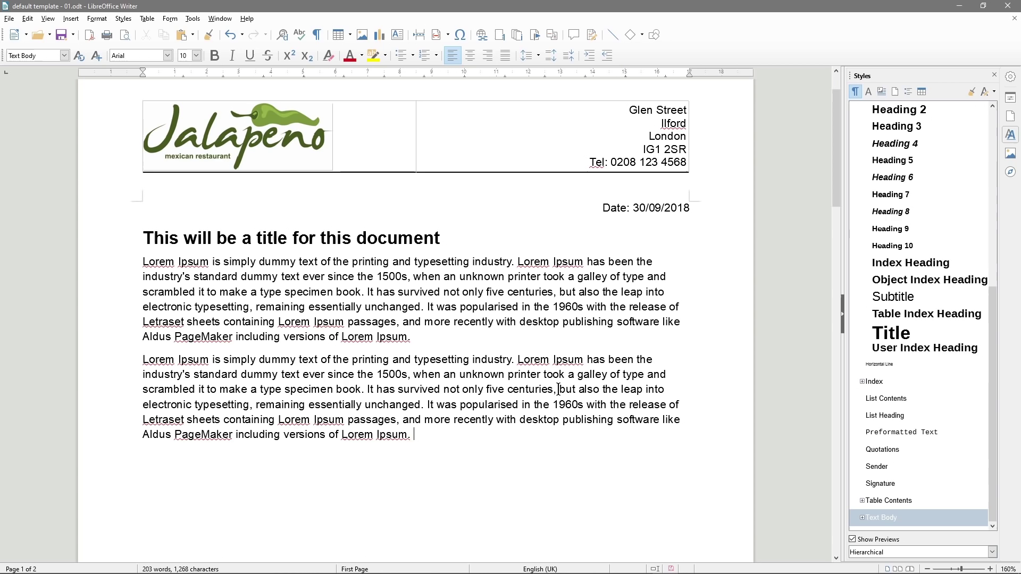
drag(368, 389, 479, 436)
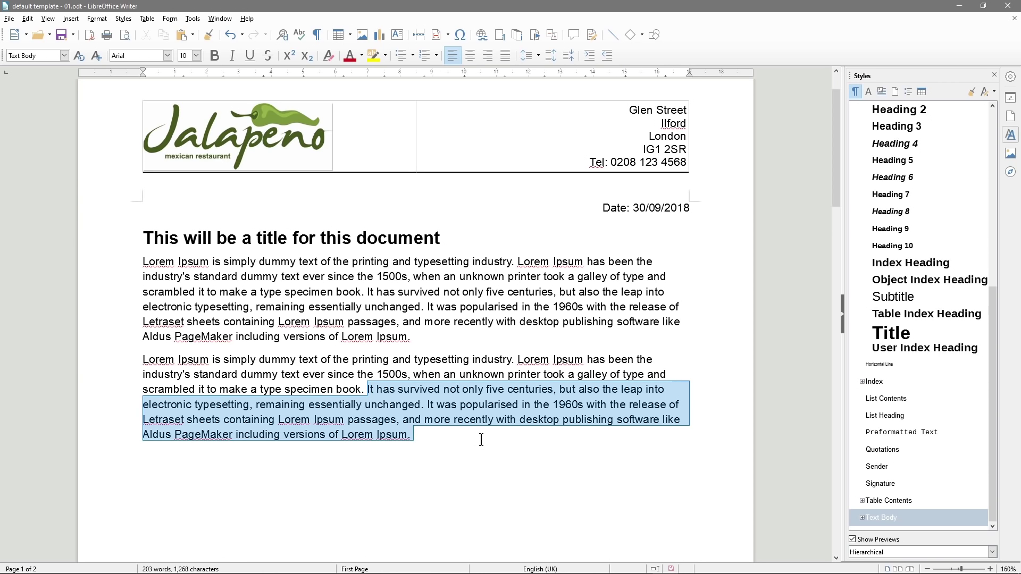
key(Delete)
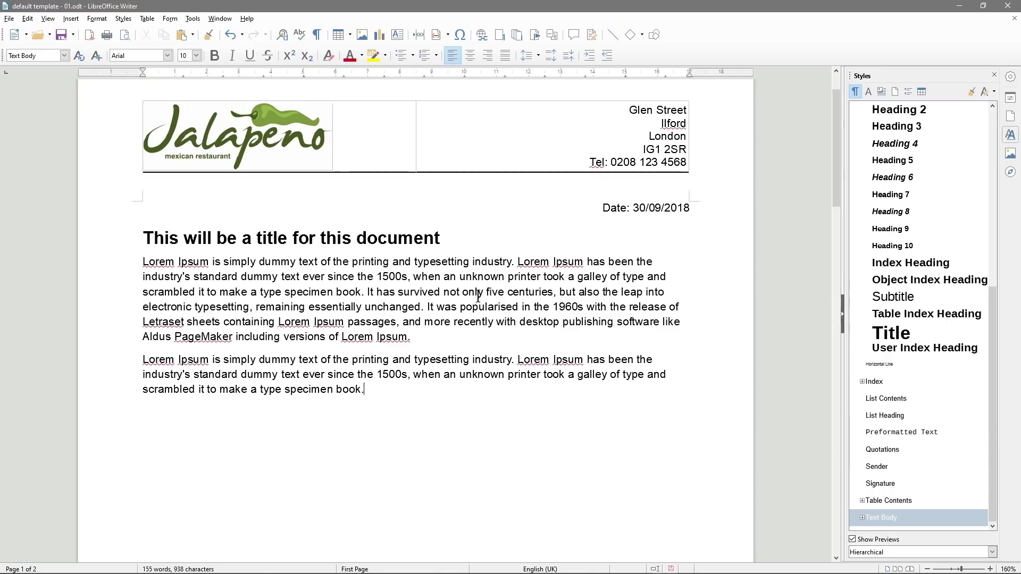
Justify both body paragraphs under the title
drag(327, 292, 381, 384)
click(506, 56)
click(486, 318)
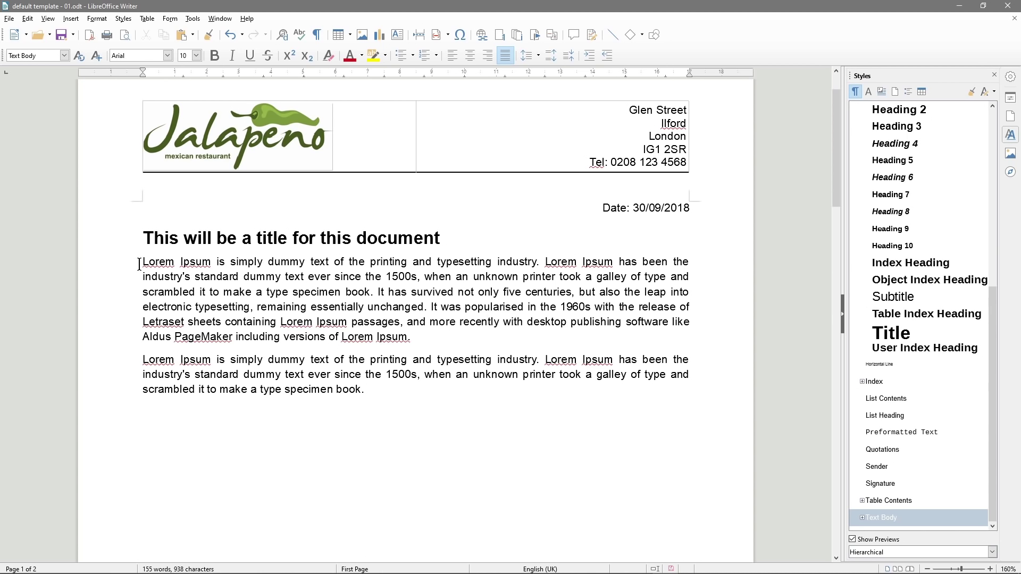
Switch both body paragraphs to left alignment and back to justified for comparison
drag(139, 264, 365, 389)
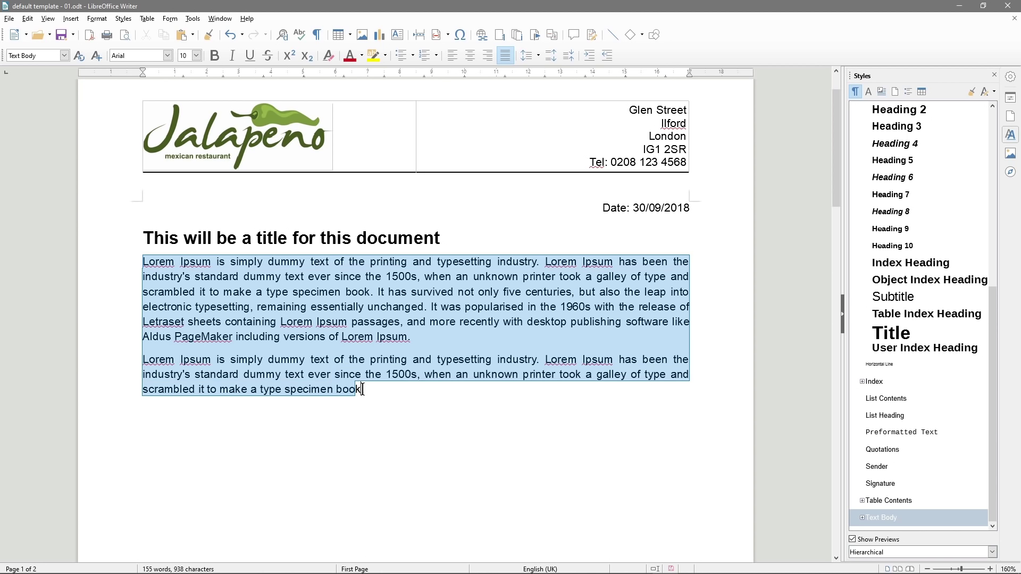
click(449, 55)
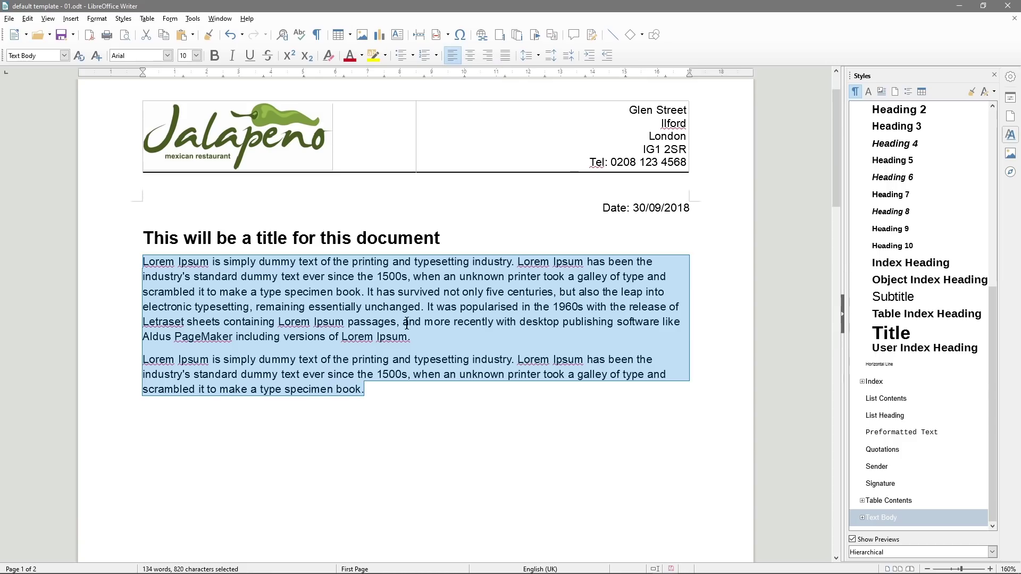
click(505, 60)
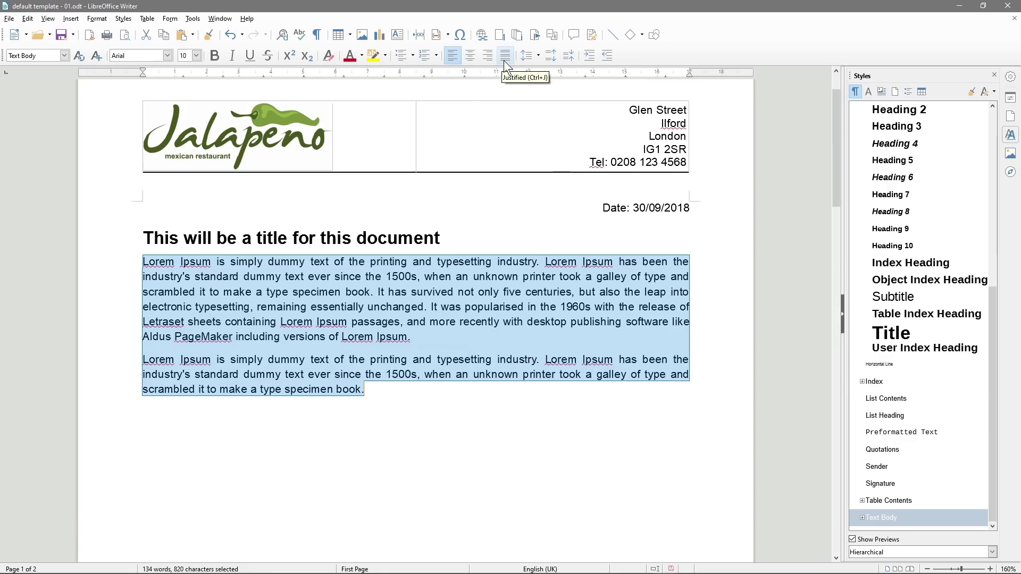
click(218, 438)
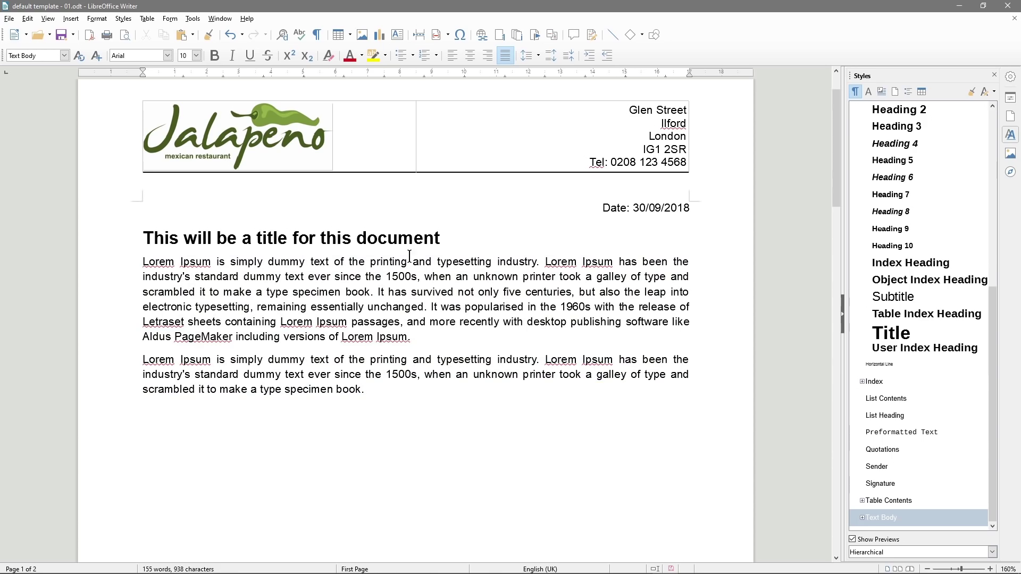
scroll(369, 371, down, 10)
scroll(372, 358, up, 5)
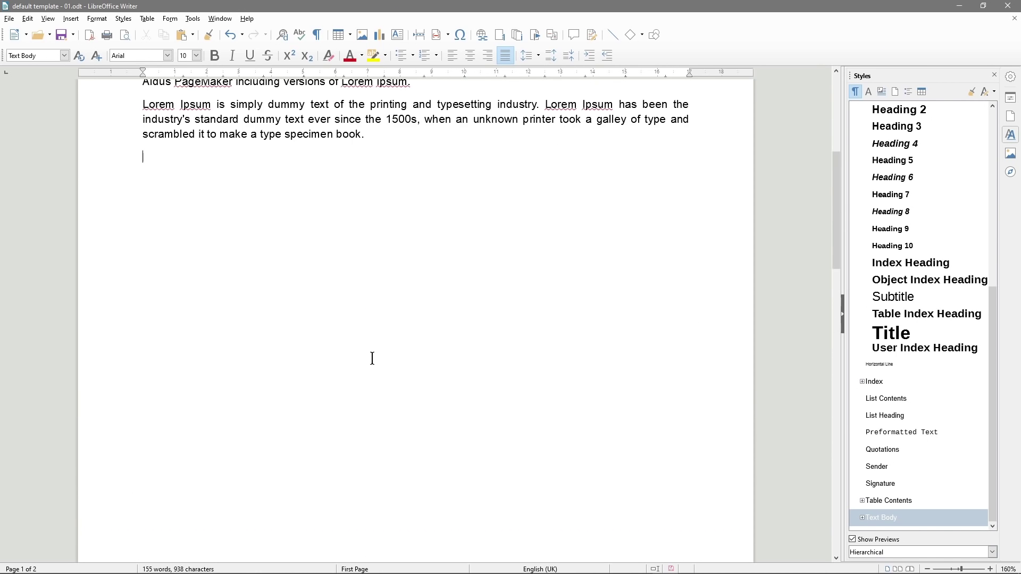
scroll(372, 359, up, 5)
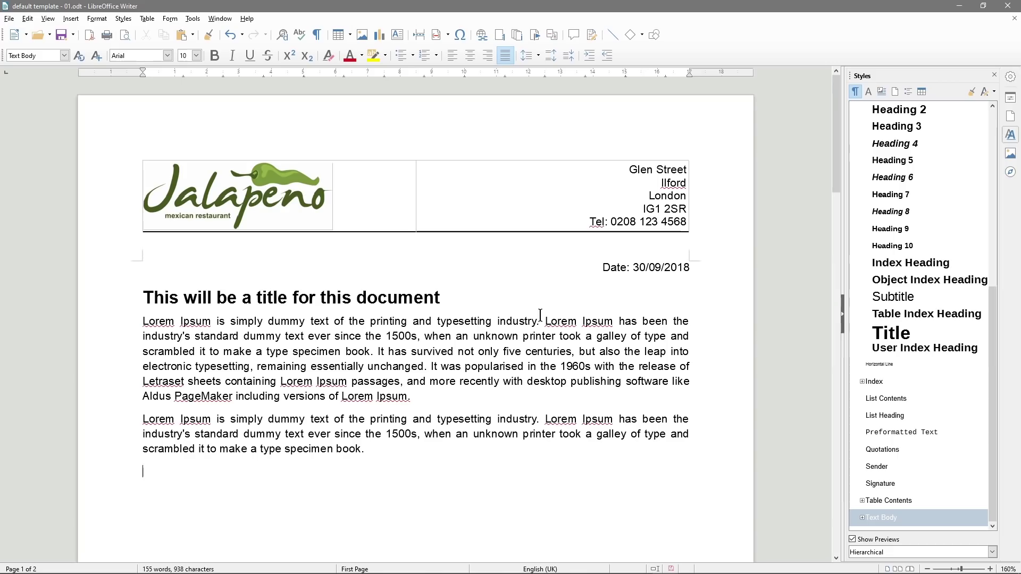
scroll(424, 338, down, 3)
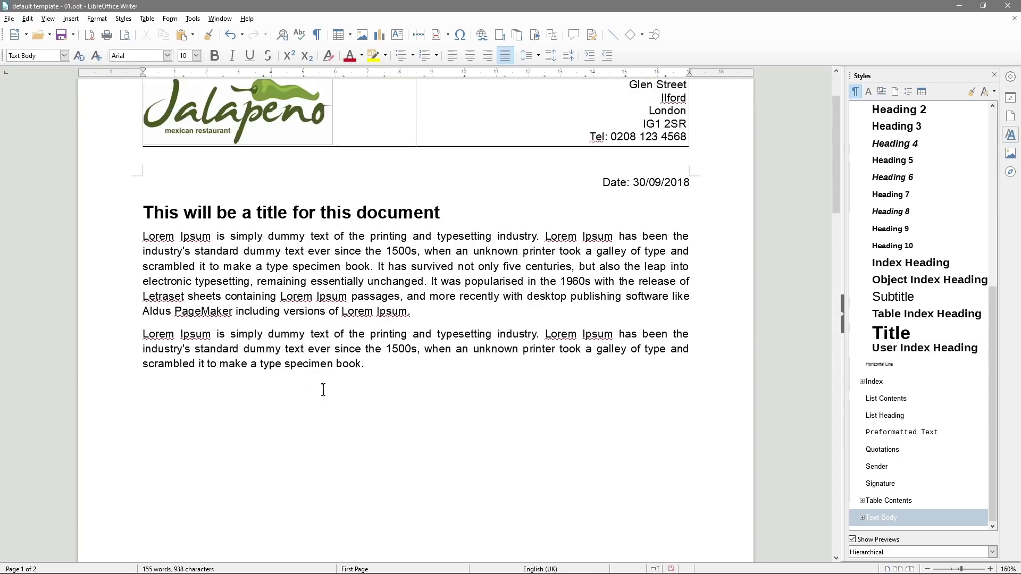
drag(133, 213, 445, 213)
click(297, 213)
text(main)
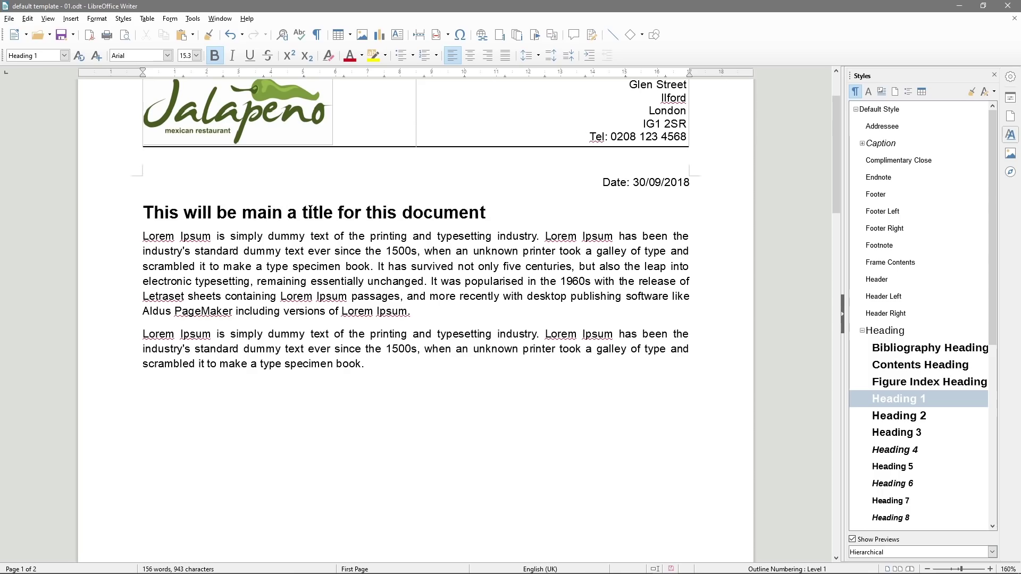
click(283, 212)
key(BackSpace)
key(BackSpace)
key(BackSpace)
key(BackSpace)
key(BackSpace)
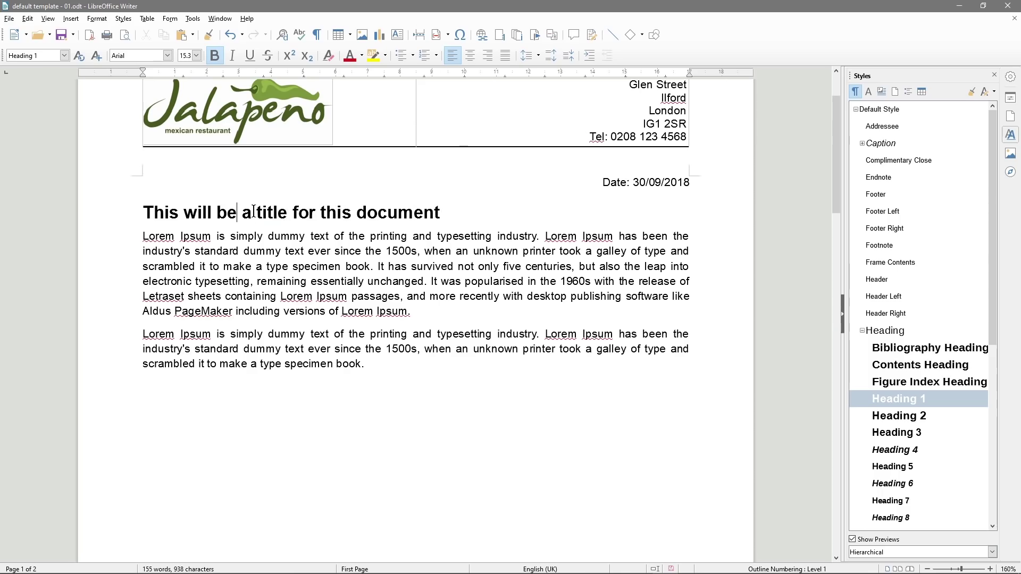
Insert the word "main" before "title" in the document heading and copy the whole heading
click(254, 213)
text(main)
drag(169, 210, 147, 209)
key(ctrl+c)
click(455, 207)
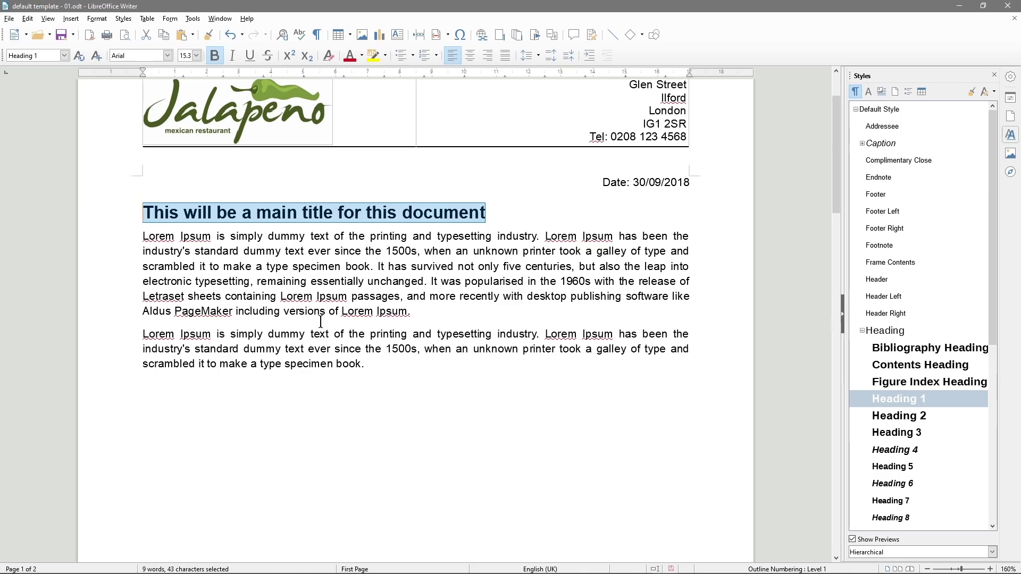
Paste the copied heading on the empty line below the second body paragraph
click(232, 393)
key(ctrl+v)
click(211, 382)
key(ctrl+Left)
key(shift+Left)
click(291, 296)
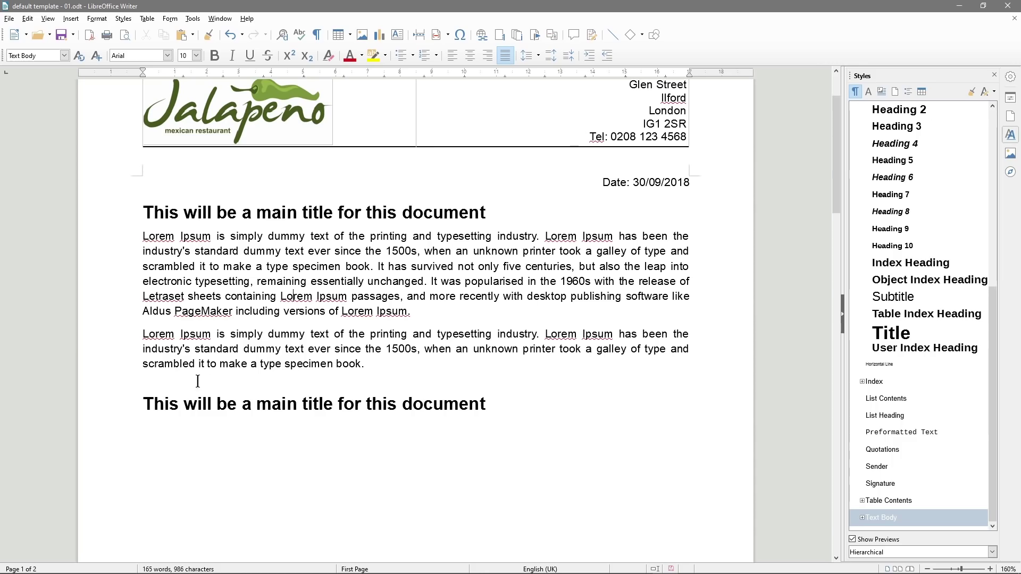
Apply the Heading 2 paragraph style to the pasted heading below the second paragraph
drag(128, 403, 524, 405)
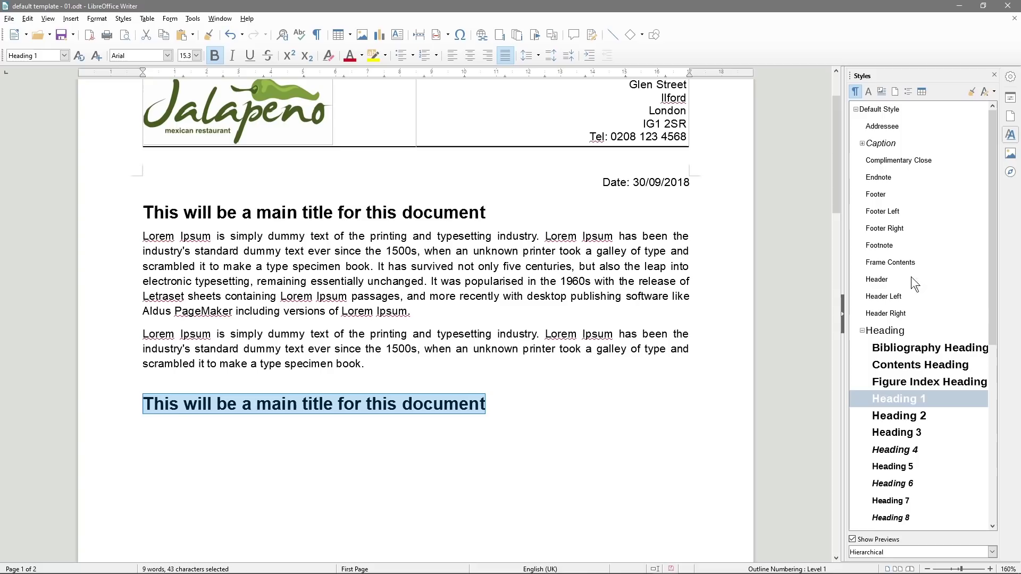
click(64, 55)
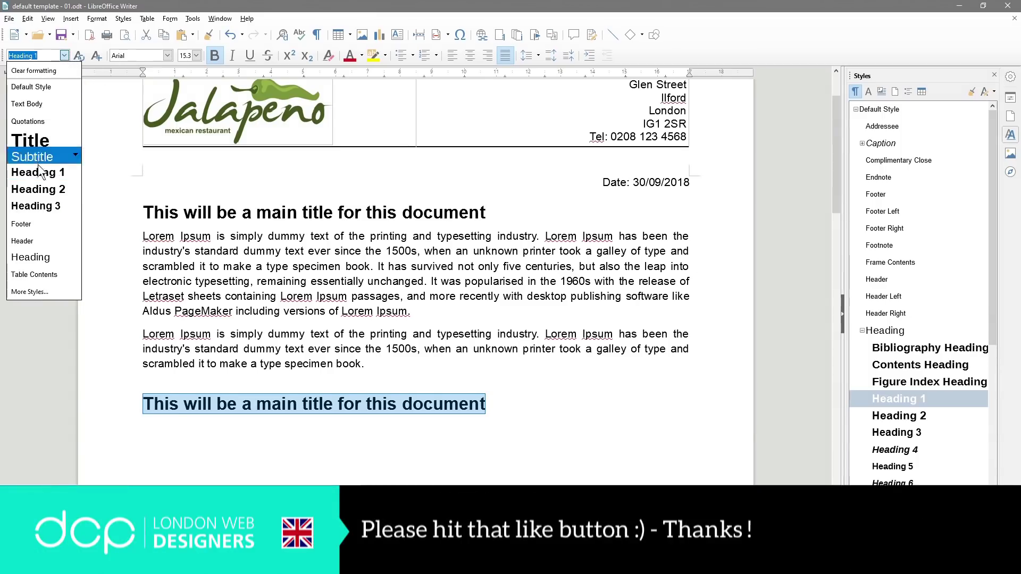
click(37, 189)
click(262, 402)
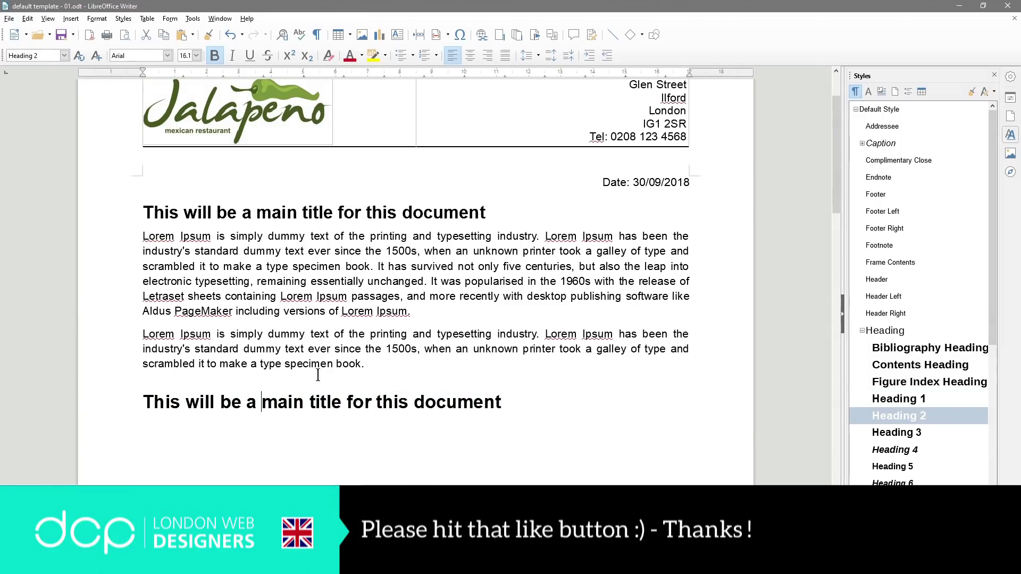
drag(187, 399, 416, 401)
click(513, 417)
Compare the font sizes defined in the Heading 2 and Heading 1 paragraph styles, leaving both unmodified
drag(502, 402, 95, 393)
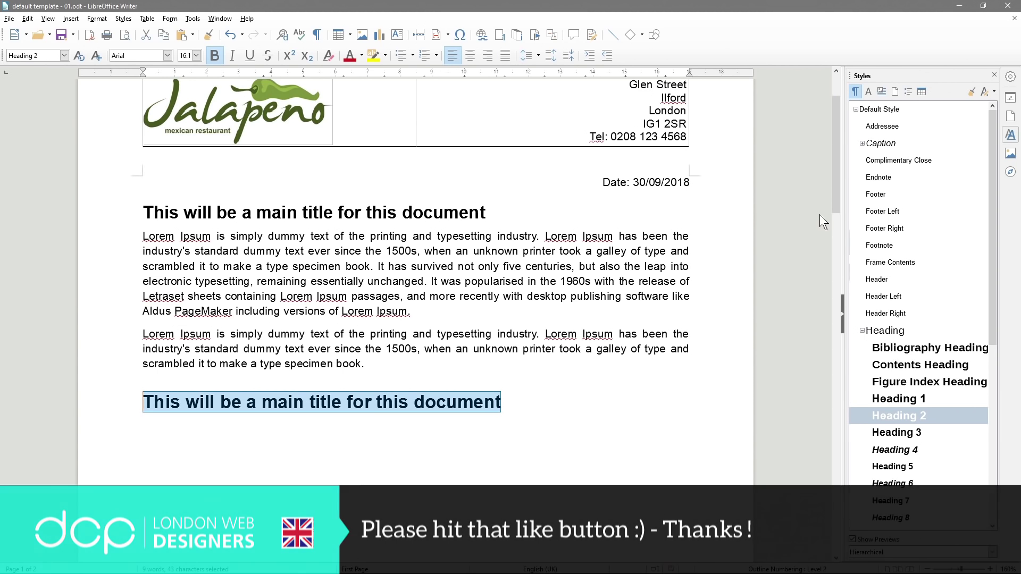
right_click(892, 416)
click(869, 422)
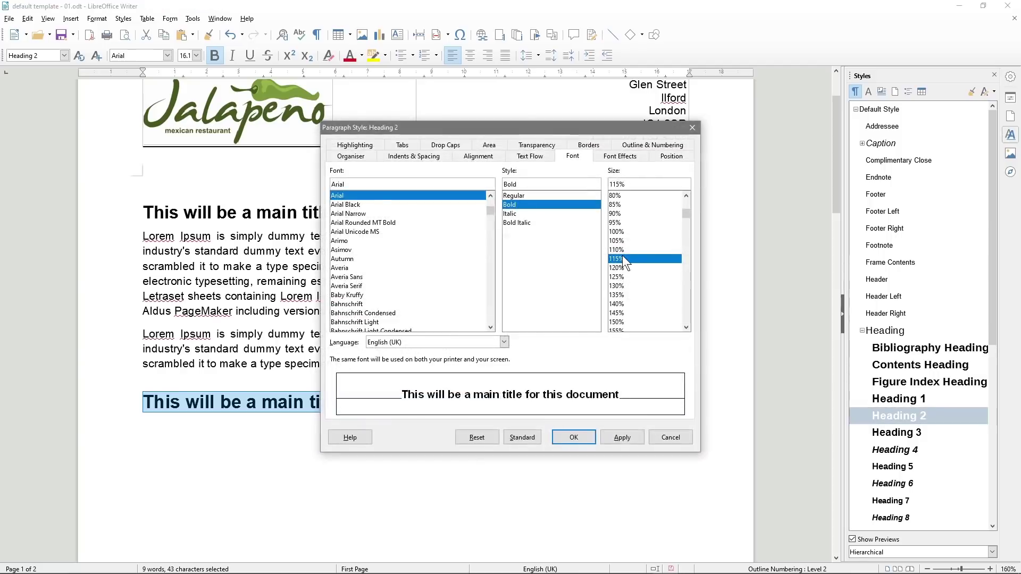
click(673, 435)
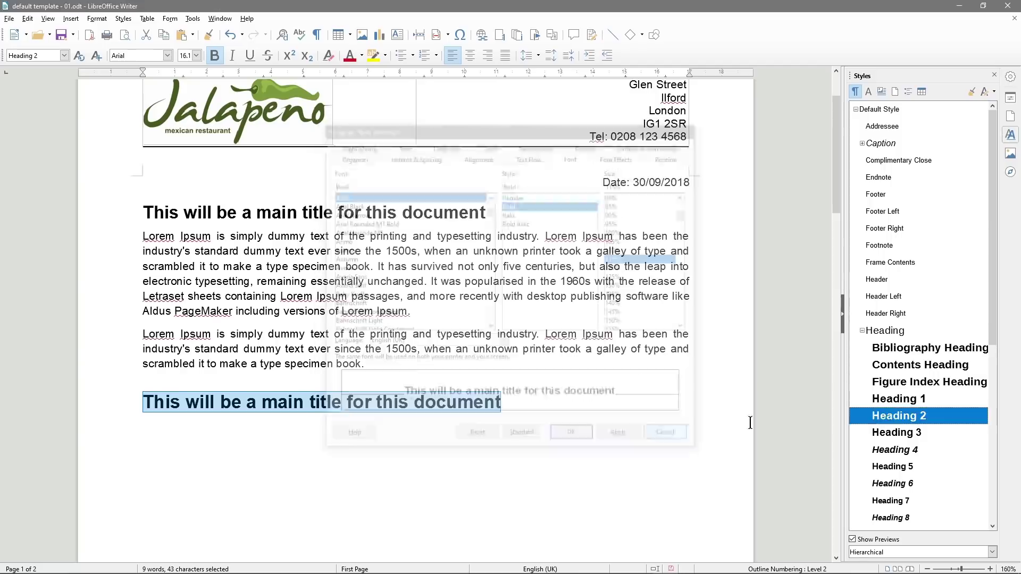
right_click(891, 400)
click(910, 421)
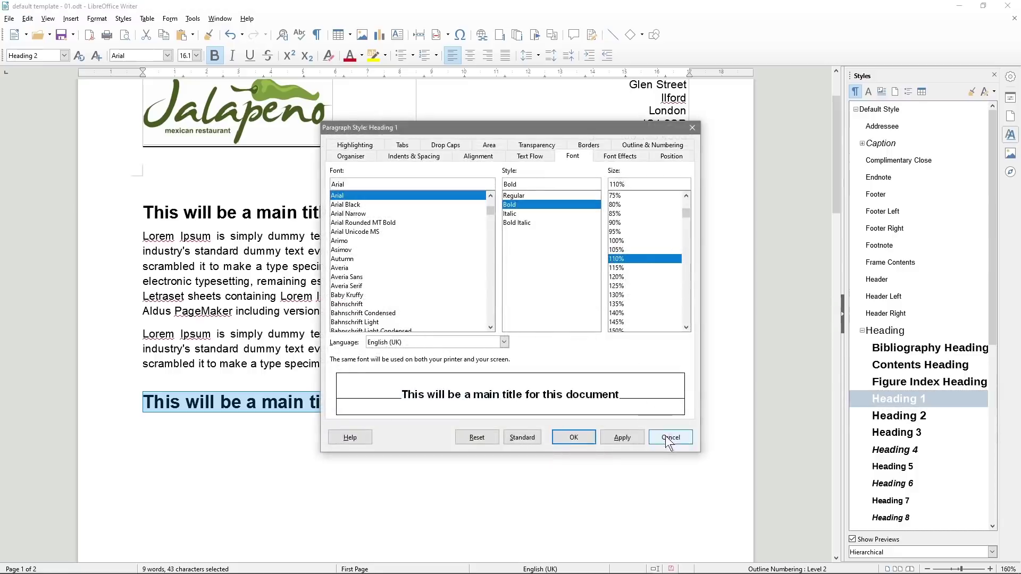
click(669, 438)
Set the font size of the Heading 2 paragraph style to 100% and apply it
click(897, 417)
right_click(928, 410)
click(938, 438)
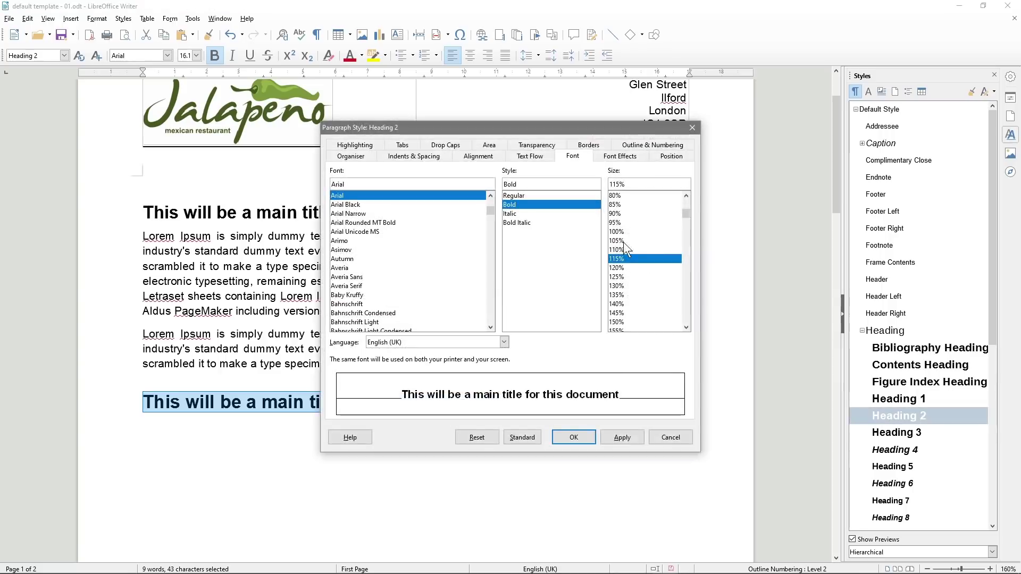
click(624, 231)
click(624, 436)
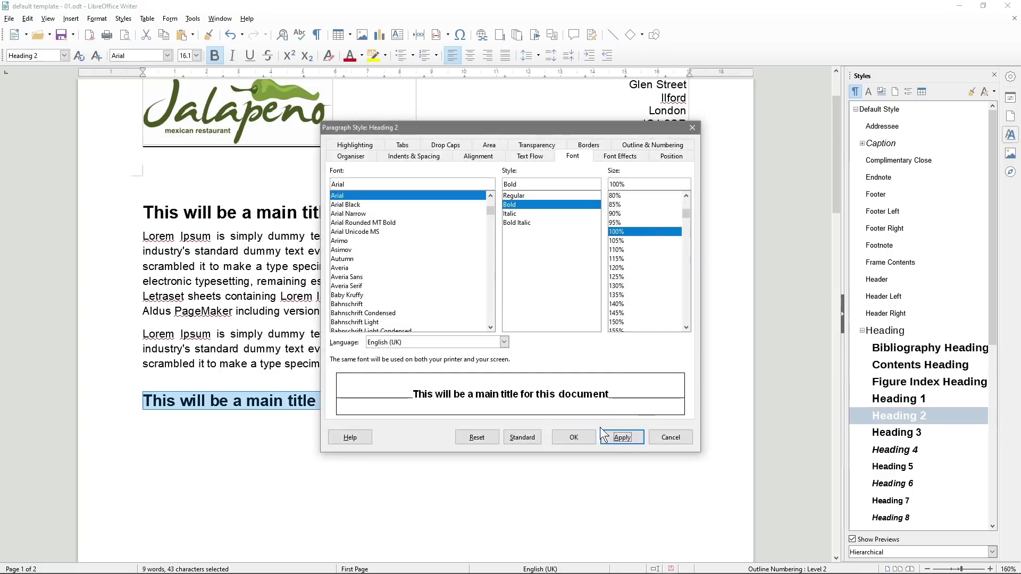
click(573, 437)
drag(460, 408, 192, 402)
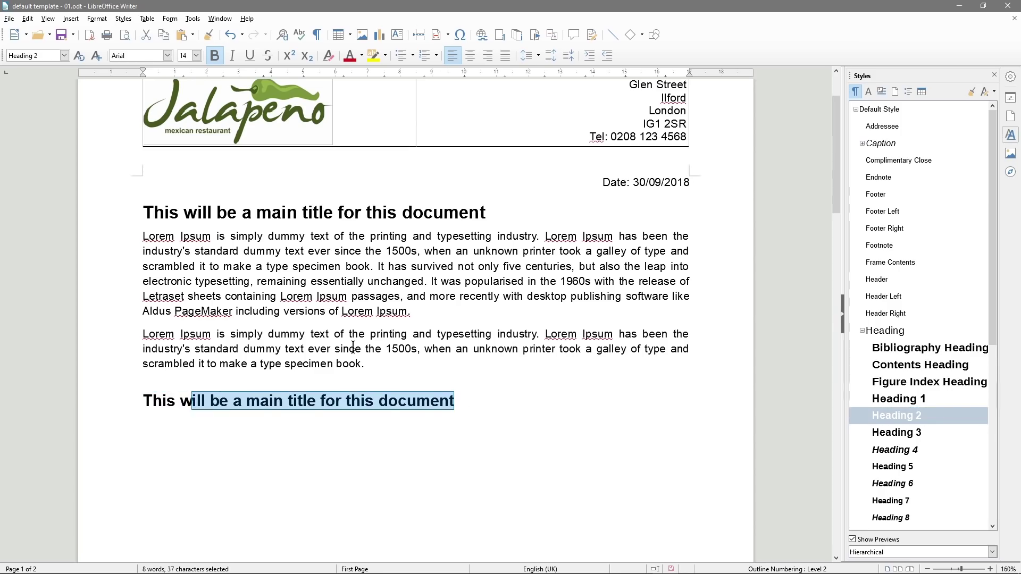
Add a new line under the second heading and paste a copy of the second body paragraph there
click(164, 425)
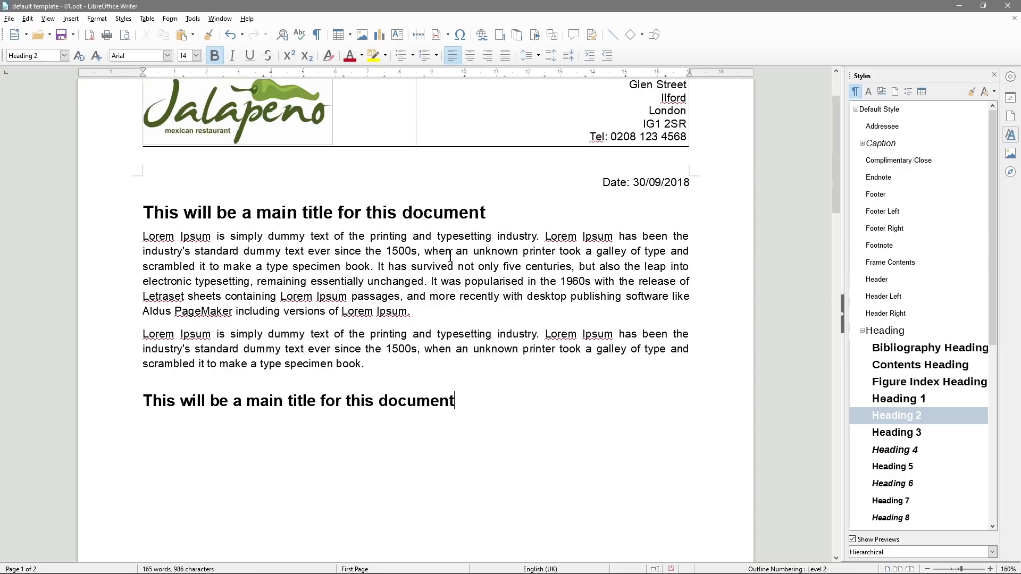
click(498, 367)
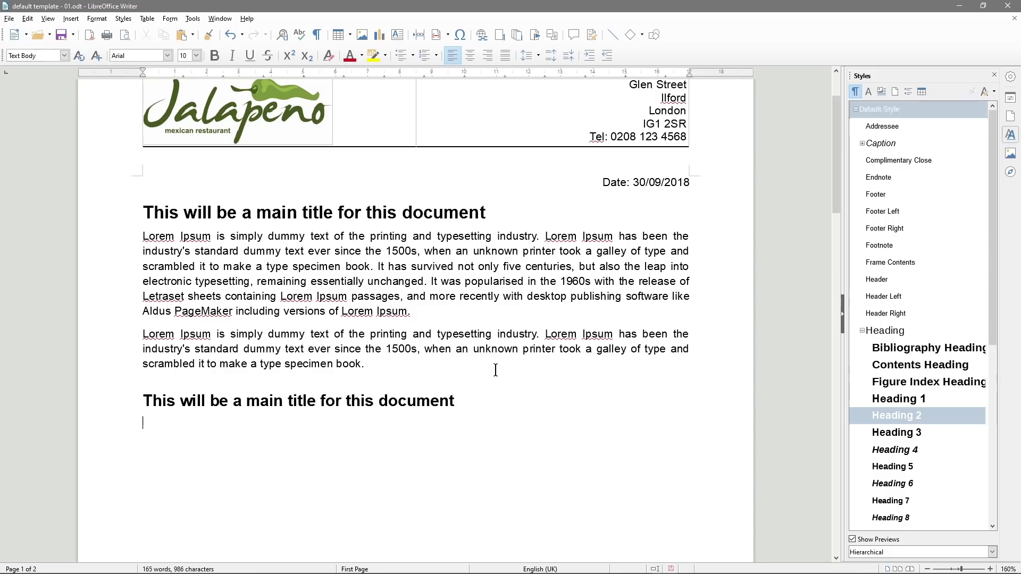
drag(373, 365, 139, 331)
key(ctrl+c)
click(190, 445)
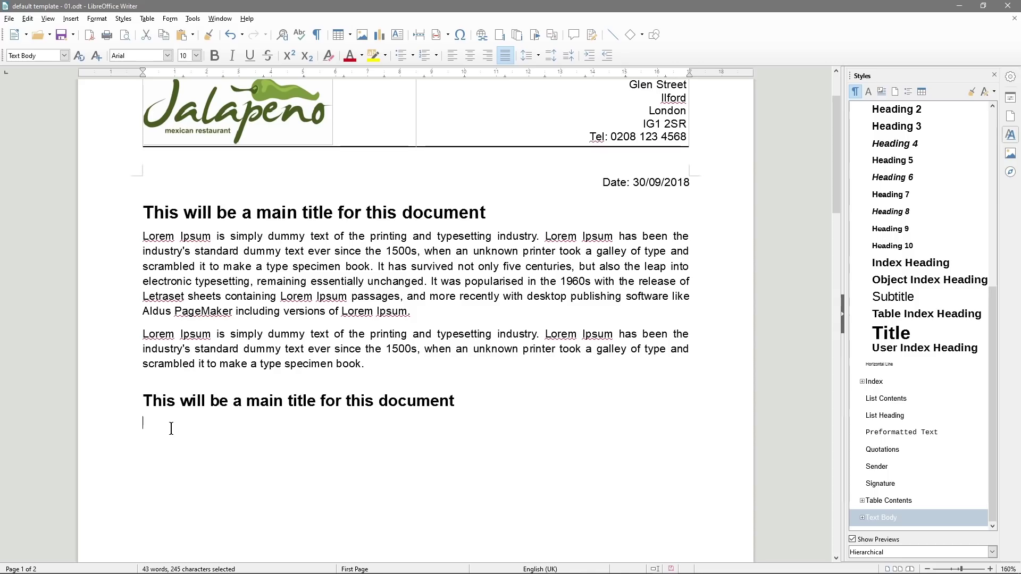
key(ctrl+v)
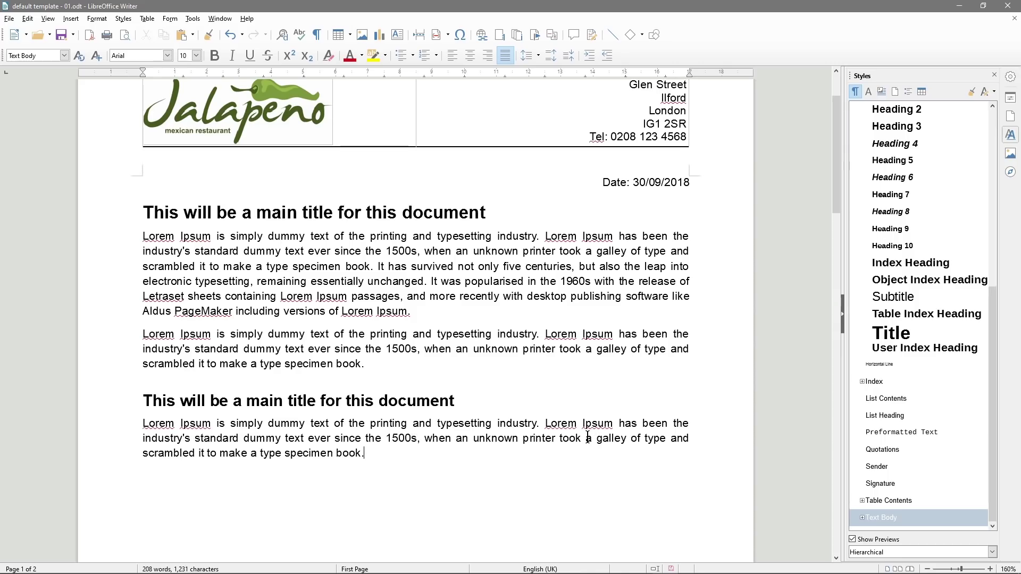
Shorten the pasted paragraph to end with "when an unknown printer took." and add a new line below it
drag(580, 437, 597, 453)
text(.)
key(Return)
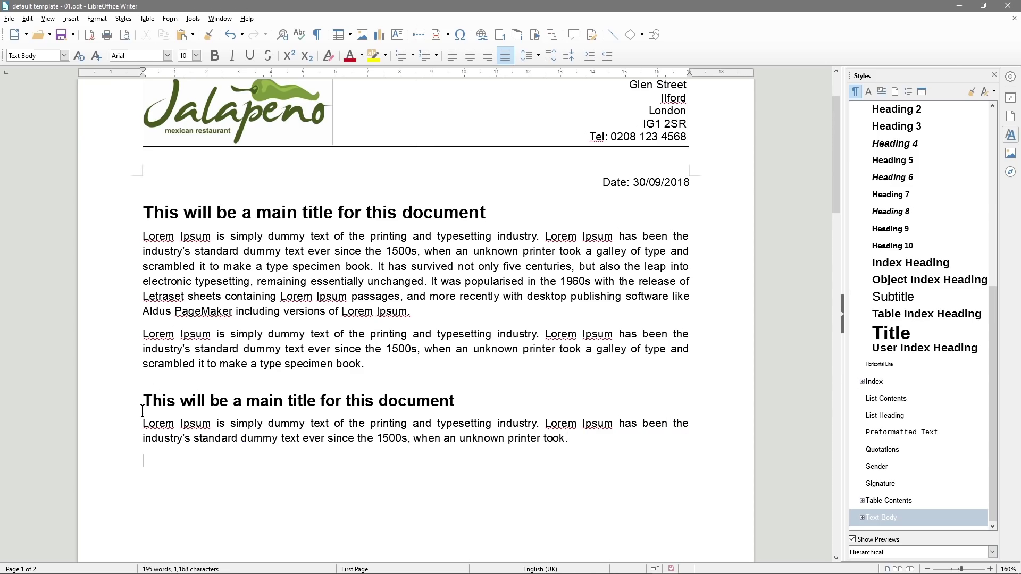
Start a bulleted list on the new line, trying large solid circular bullets before choosing right-pointing arrow bullets
click(401, 55)
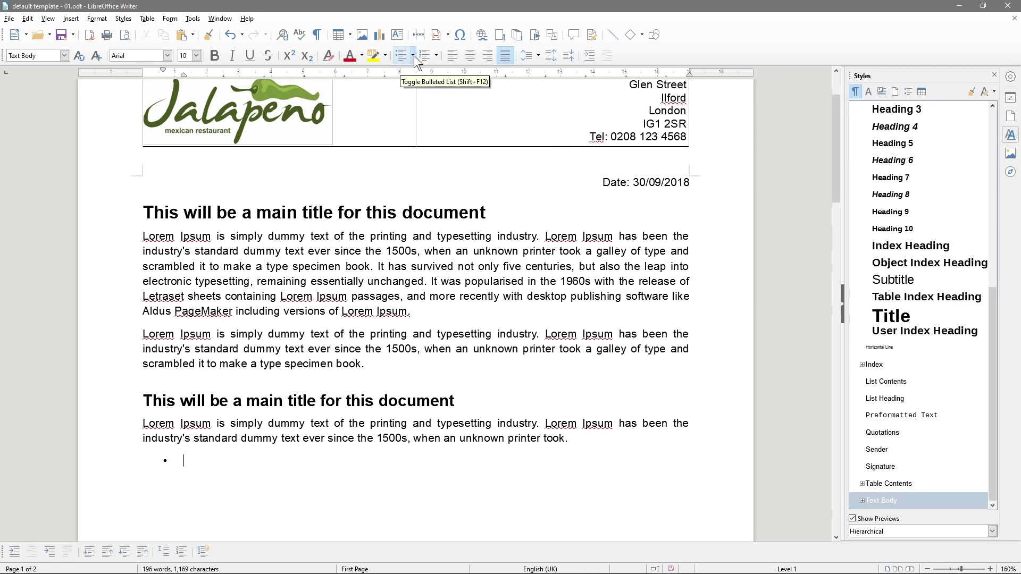
click(414, 55)
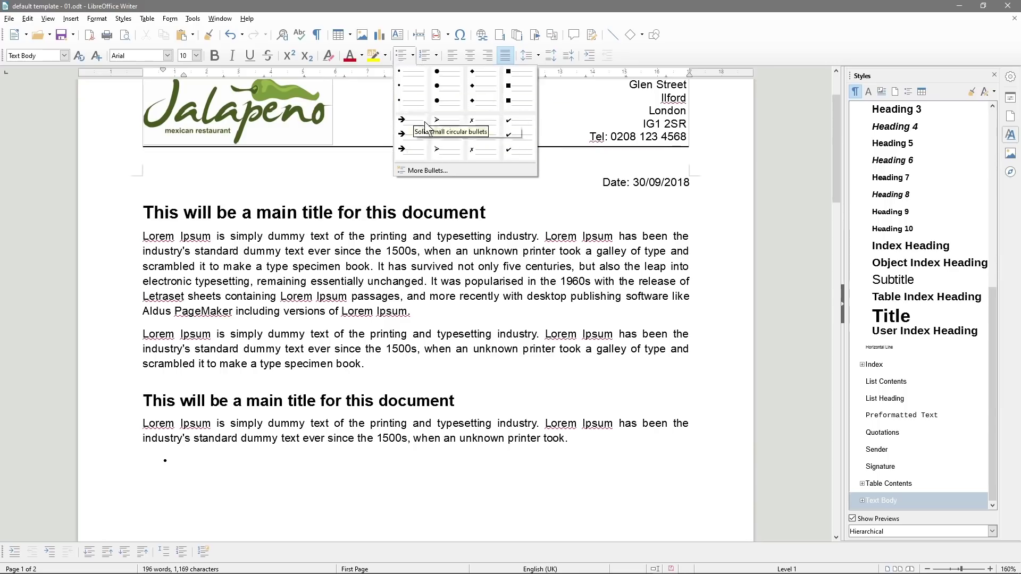
click(435, 85)
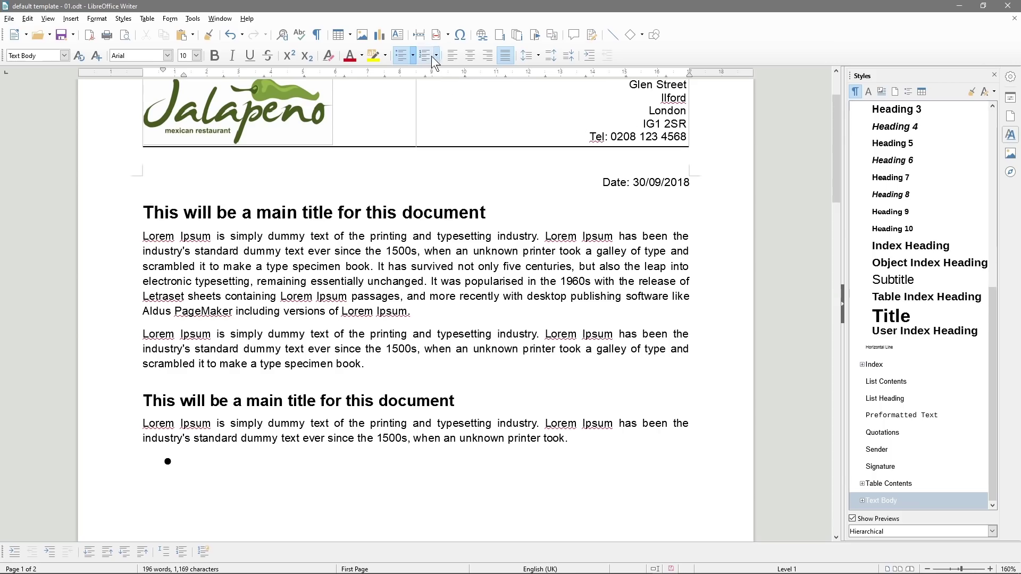
click(413, 55)
click(410, 134)
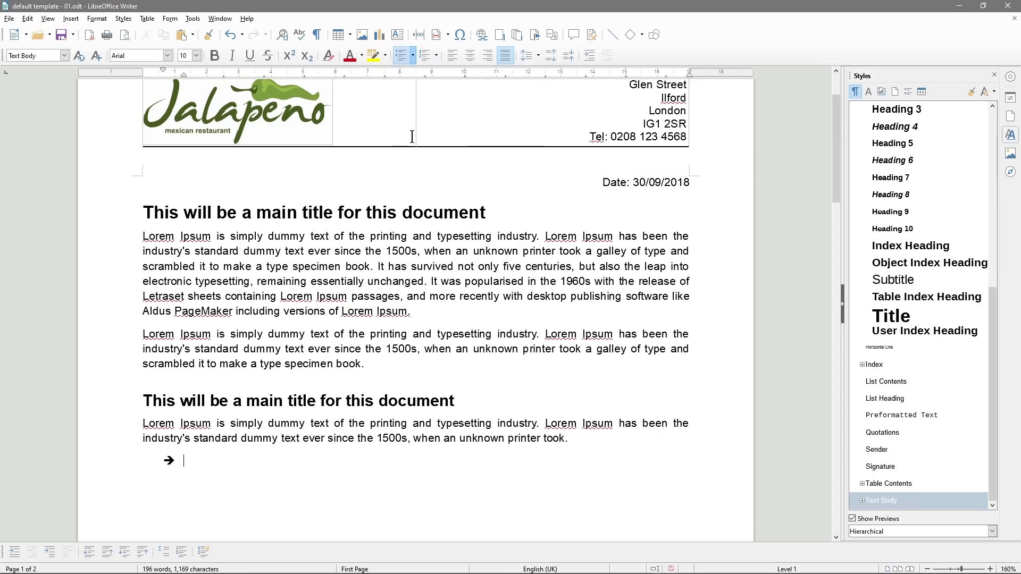
Try solid square and small circular bullets on the new list before settling on large solid circular bullets
click(415, 55)
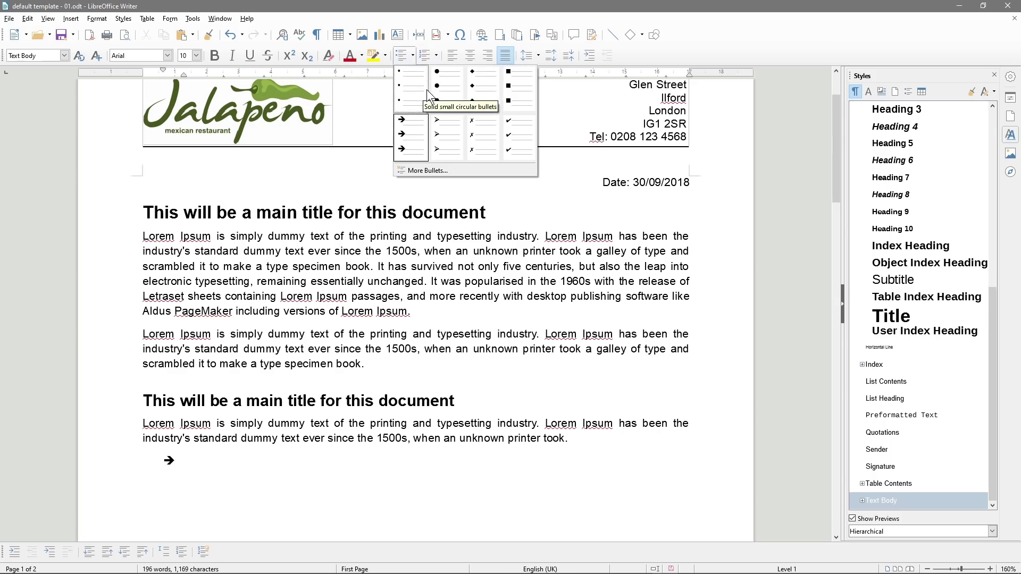
click(511, 91)
click(413, 56)
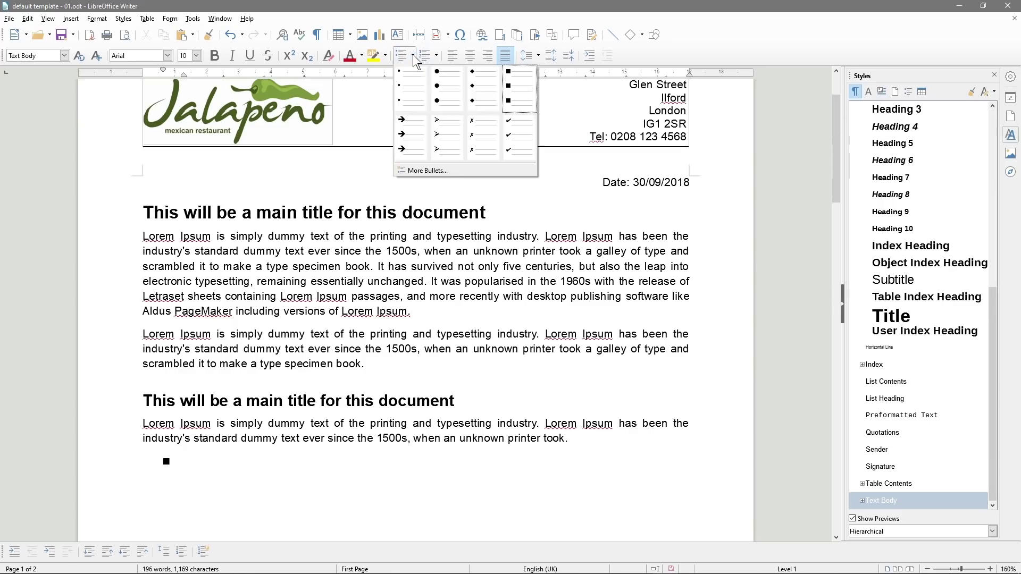
click(441, 88)
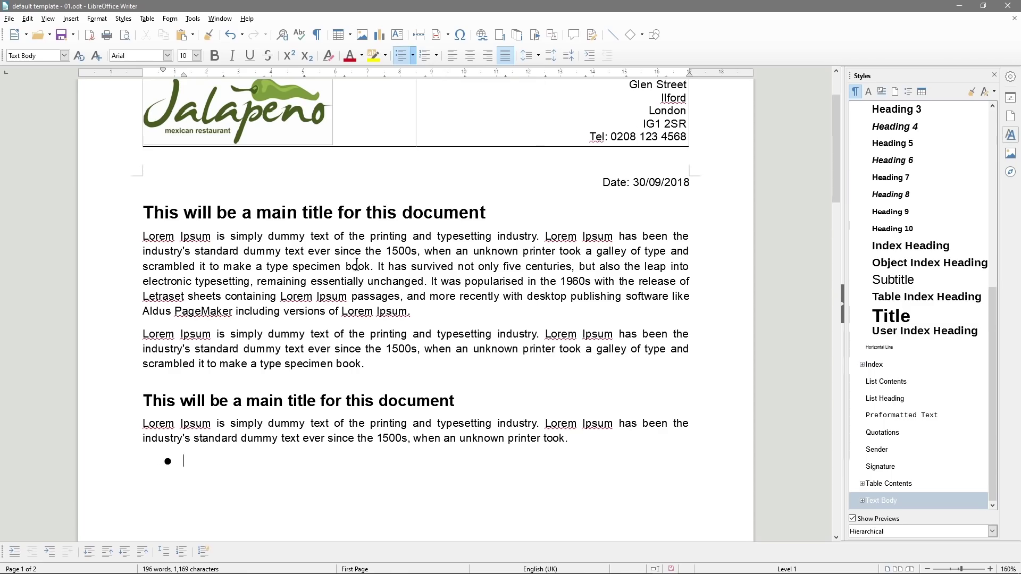
click(411, 55)
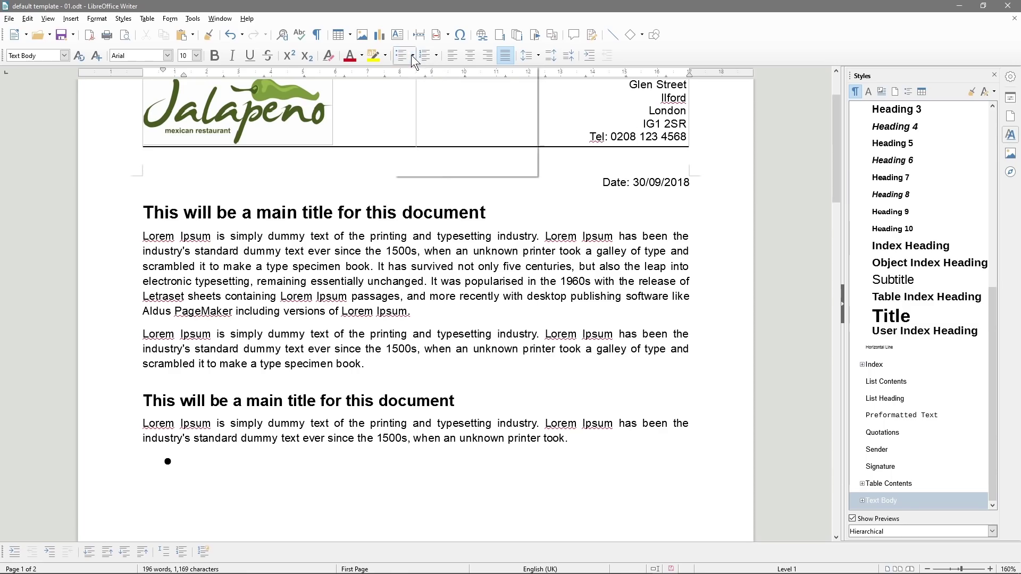
click(399, 81)
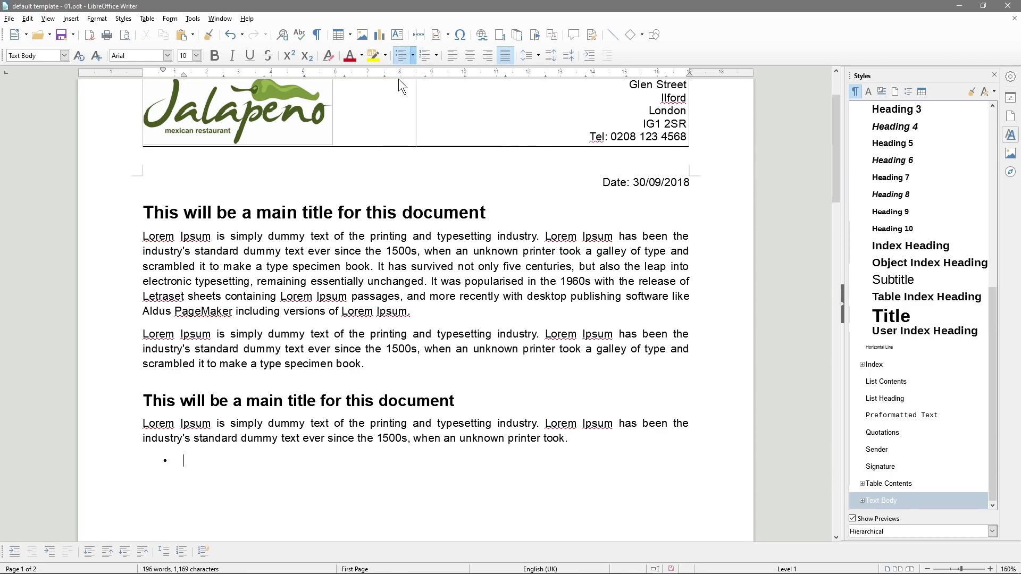
click(412, 55)
click(430, 87)
Copy "Lorem Ipsum is simply dummy text" from the paragraph above into the first bullet and start a second bullet
drag(329, 423, 136, 425)
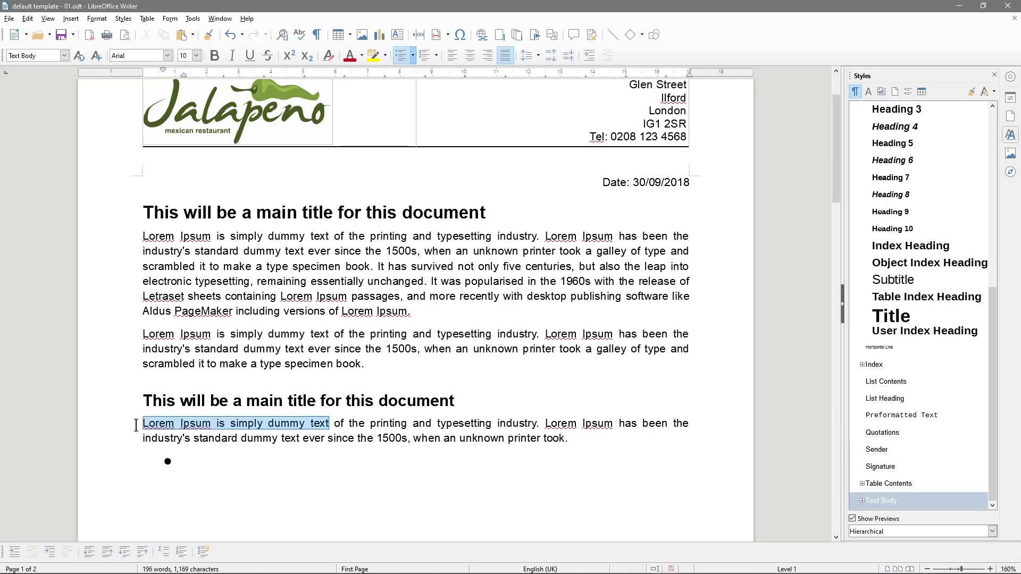
key(ctrl+c)
click(204, 459)
key(ctrl+v)
key(Return)
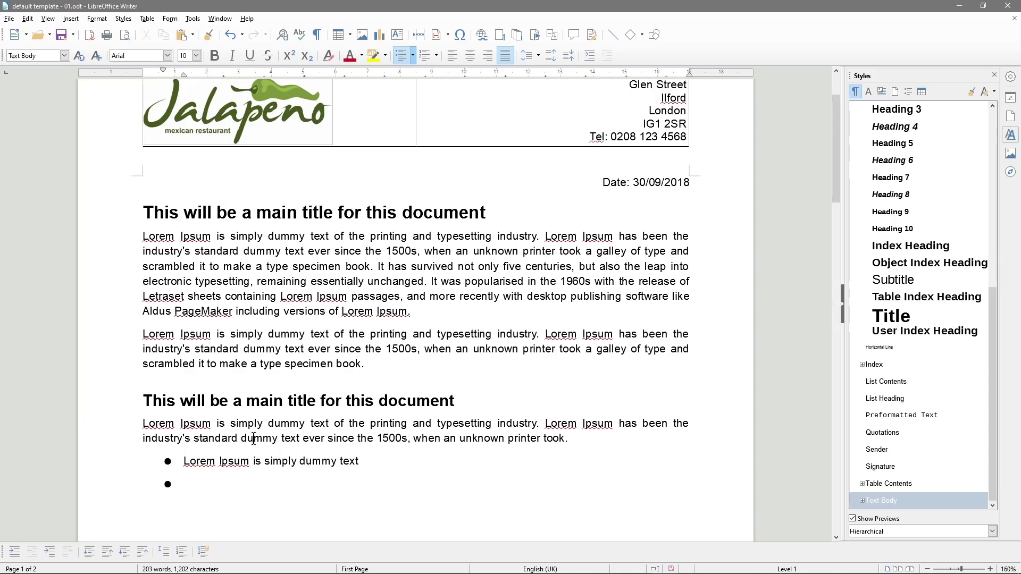
Fill the second bullet with the copied phrase "dummy text ever since the 1500s", changing its first letter to a capital L
drag(241, 439, 407, 442)
key(ctrl+c)
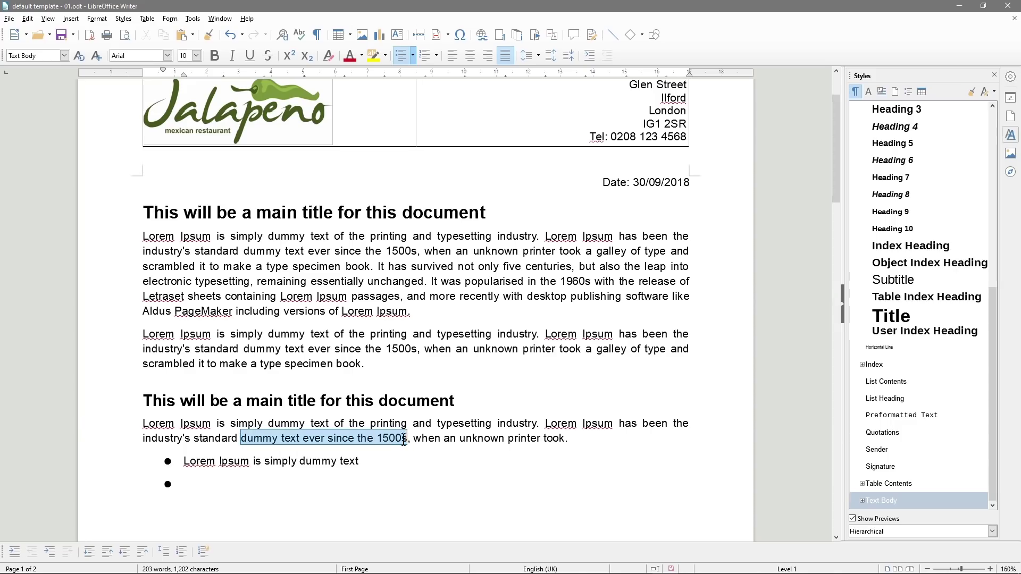
click(223, 483)
key(ctrl+v)
click(188, 482)
key(BackSpace)
text(L)
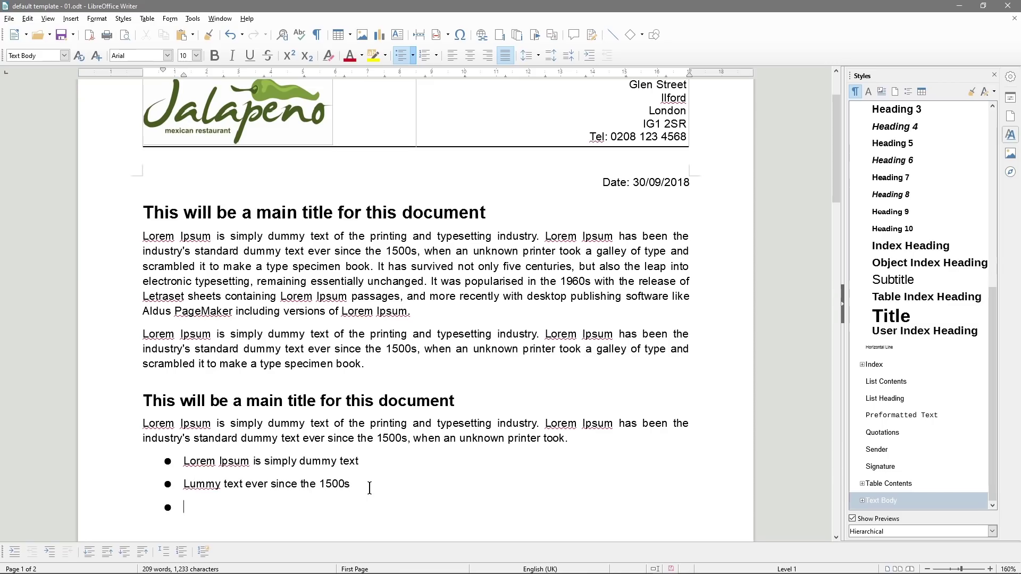
Copy "It was popularised in the 1960s" from the first paragraph into the third bullet and start a fourth bullet
drag(430, 280, 587, 281)
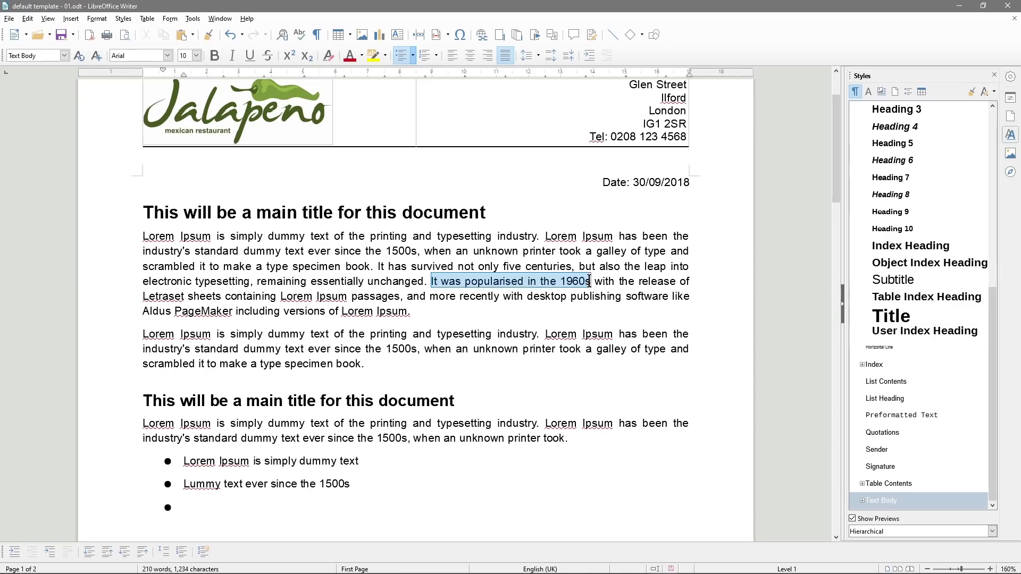
click(245, 501)
key(ctrl+v)
key(Return)
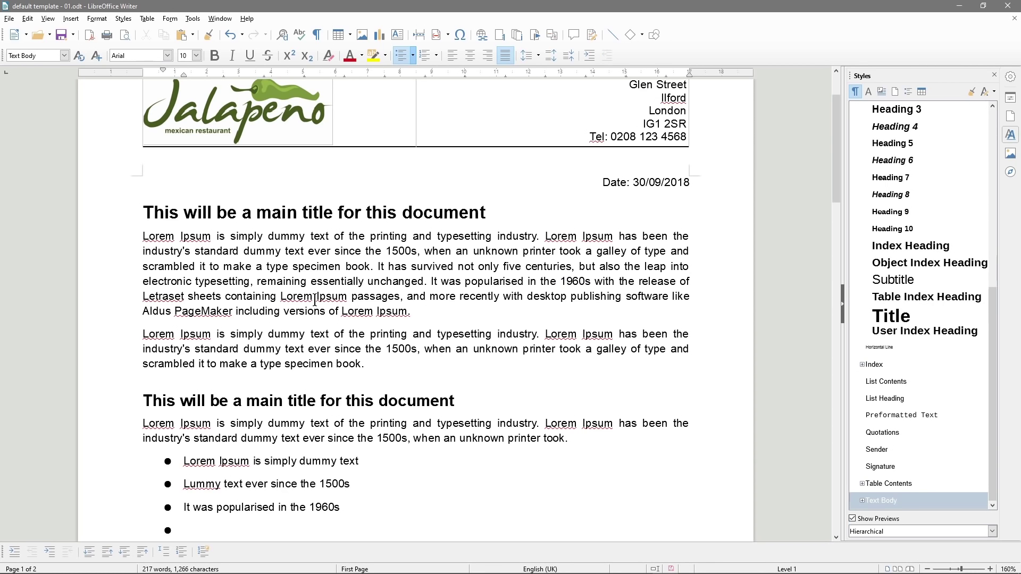
Copy "Letraset sheets containing Lorem Ipsum" from the first paragraph into the fourth bullet
drag(227, 297, 398, 301)
drag(143, 297, 348, 301)
key(ctrl+c)
click(319, 526)
key(ctrl+v)
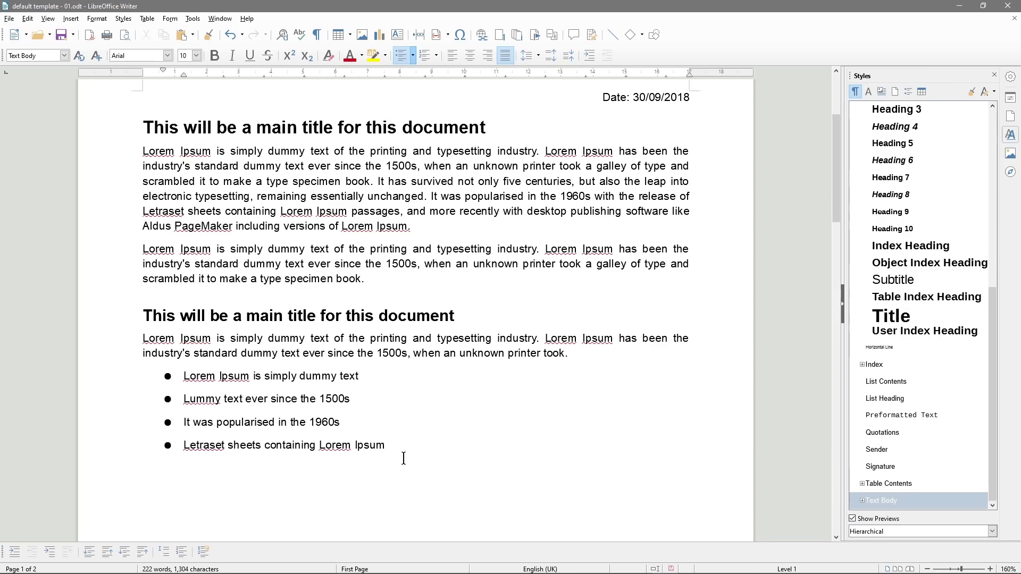
Add a fifth bullet with "Lorem Ipsum is simply dummy" copied from the second paragraph
key(Return)
drag(146, 247, 304, 249)
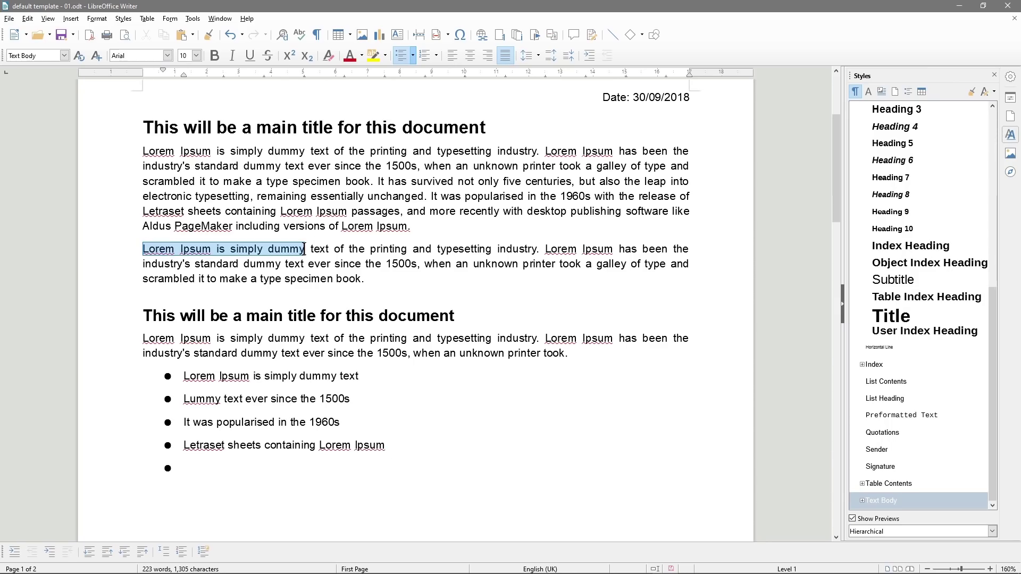
key(ctrl+c)
click(197, 473)
key(ctrl+v)
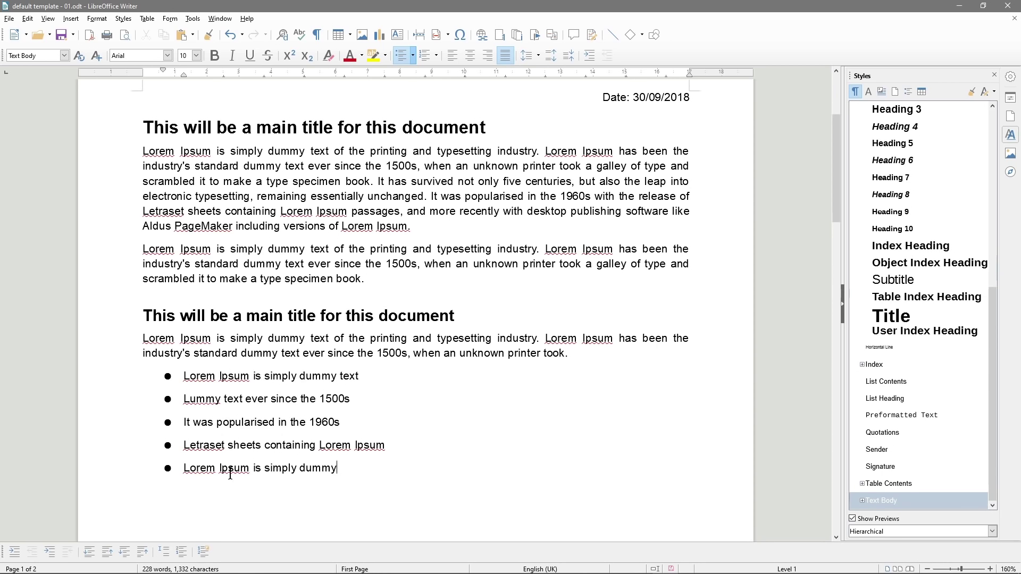
Add a sixth bullet with "Aldus PageMaker including versions" copied from the first paragraph and demote it one level
scroll(393, 463, down, 3)
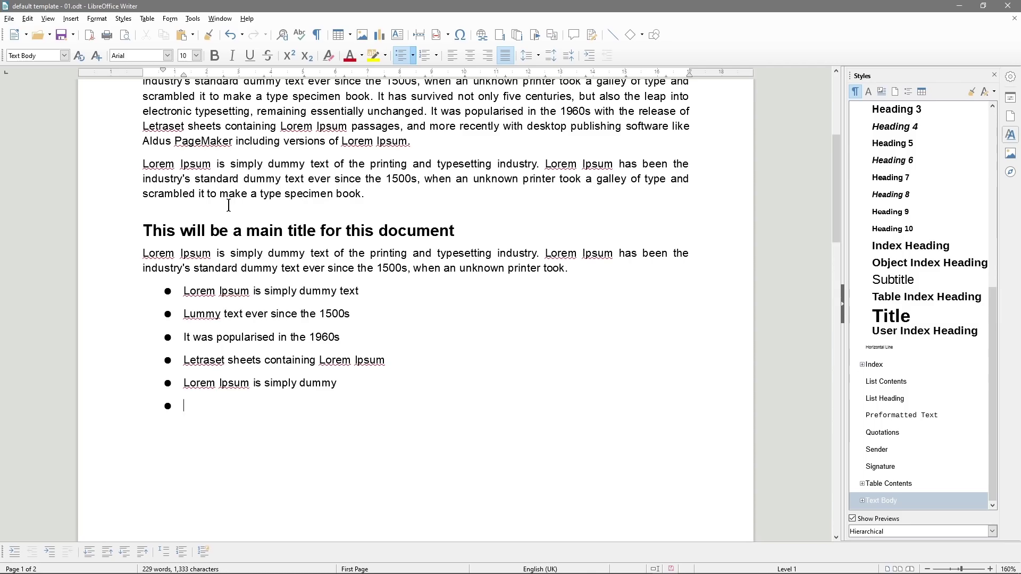
drag(145, 140, 325, 141)
click(213, 406)
key(ctrl+v)
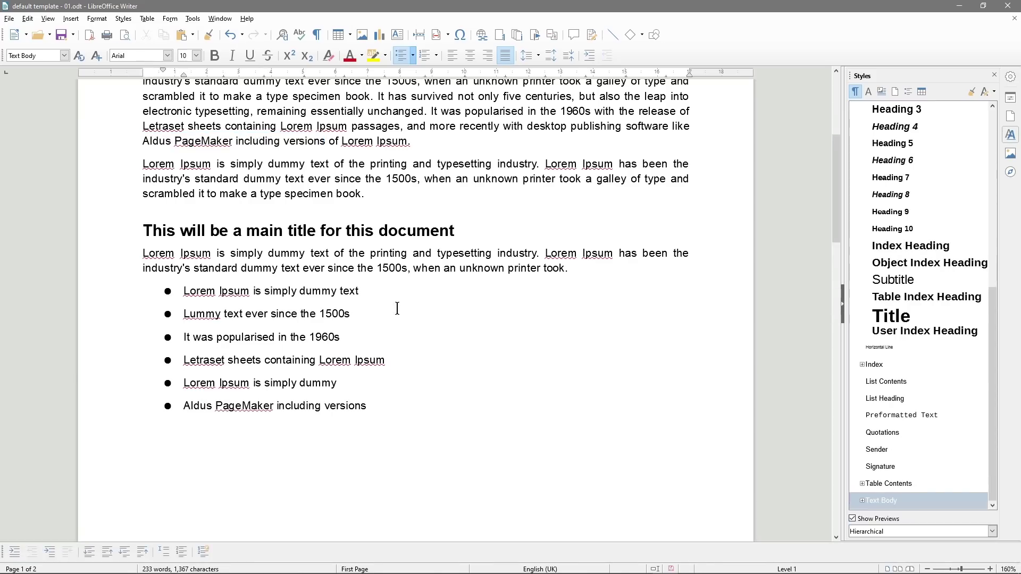
click(50, 554)
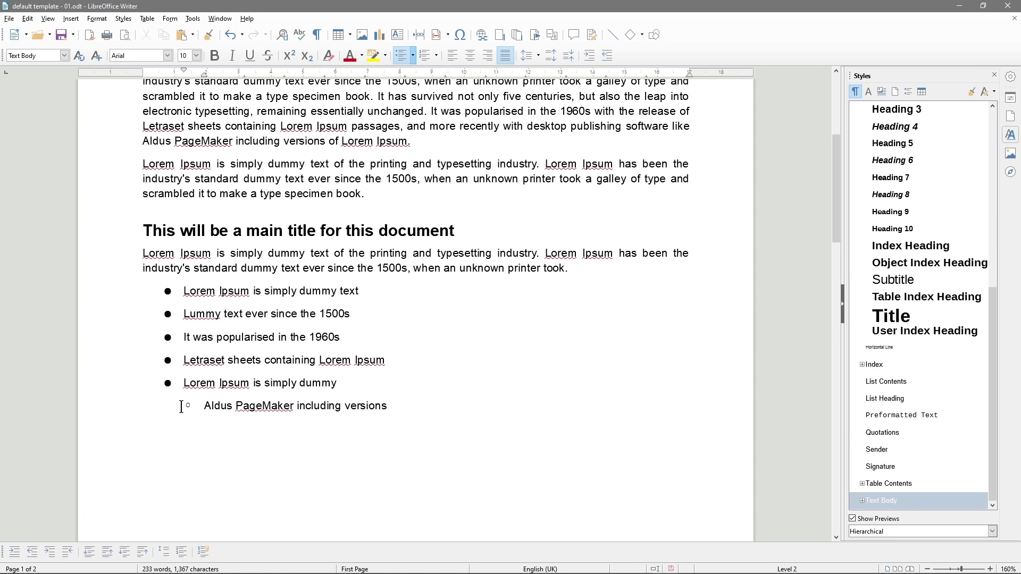
Try small circular, large circular and right-pointing arrow bullets on the whole list
click(392, 406)
key(shift+Left)
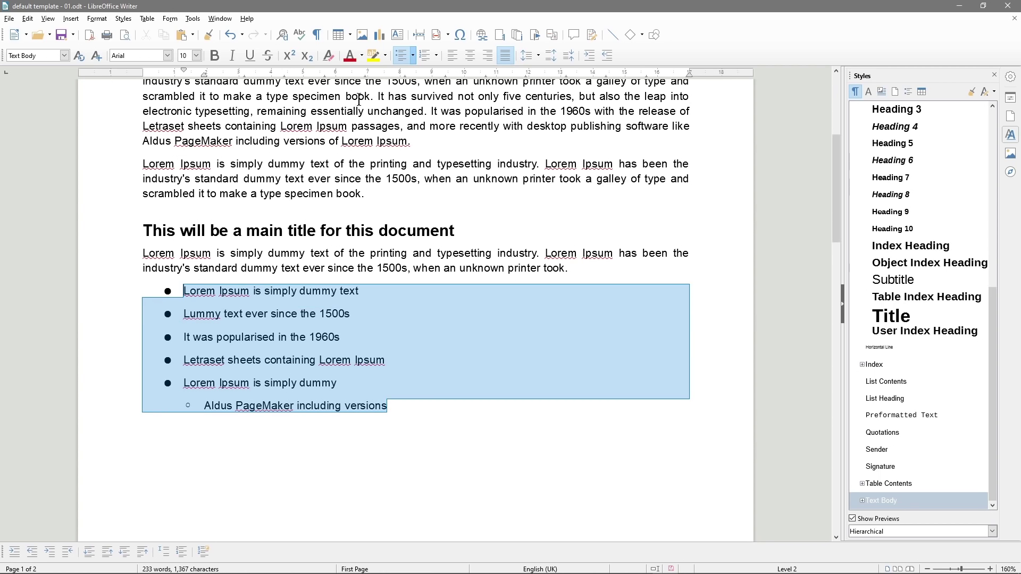
click(412, 56)
click(411, 82)
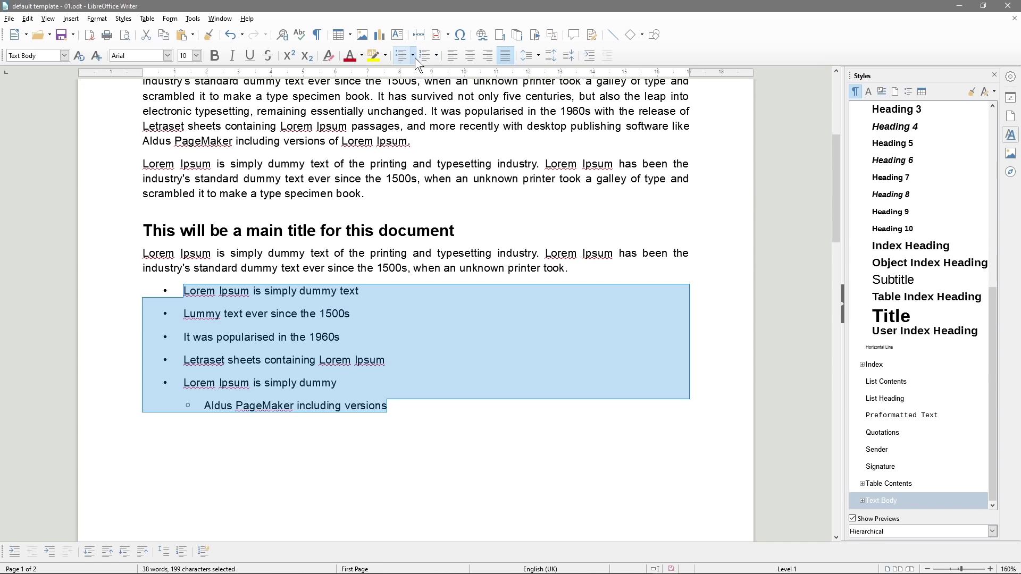
click(413, 55)
click(439, 89)
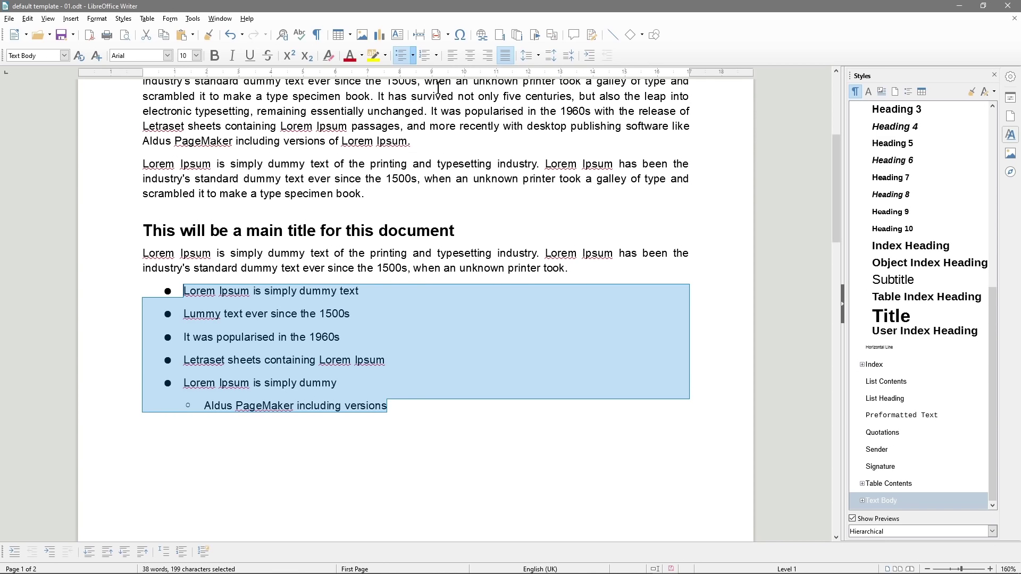
click(413, 55)
click(412, 149)
Try the "Aldus PageMaker including versions" bullet at the third and first levels, returning it to the second level
click(206, 405)
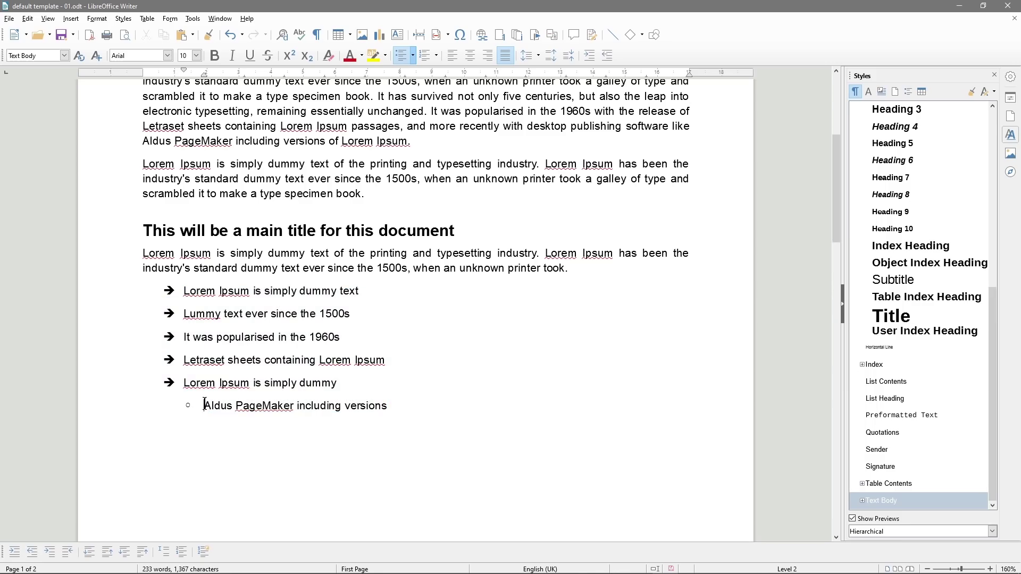
click(51, 553)
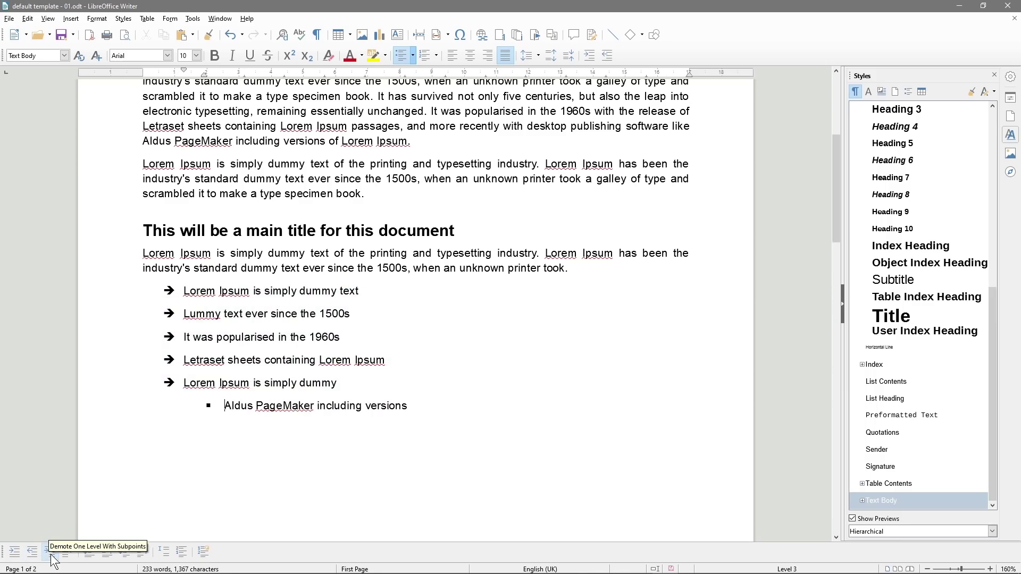
click(33, 552)
click(33, 552)
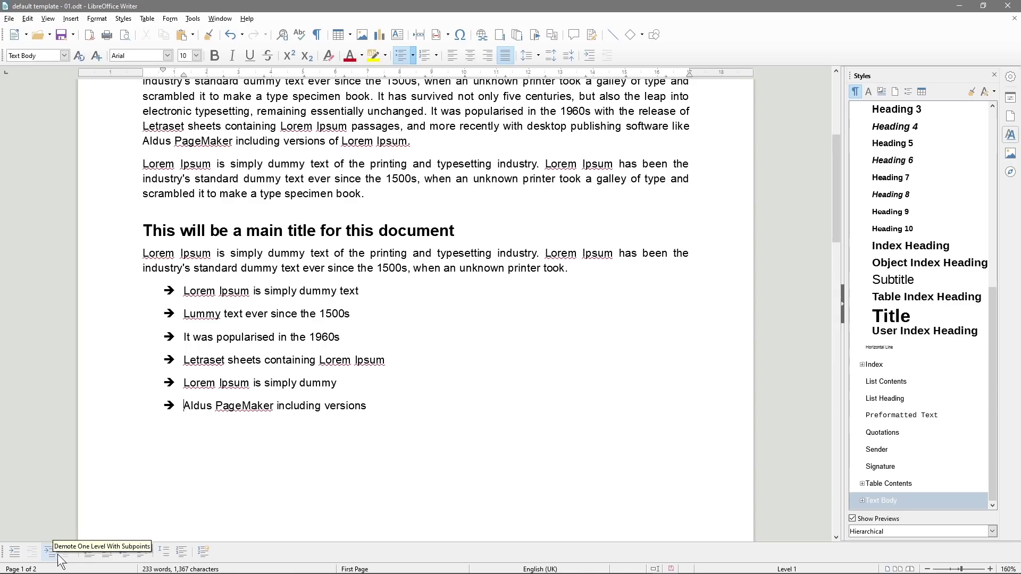
click(51, 552)
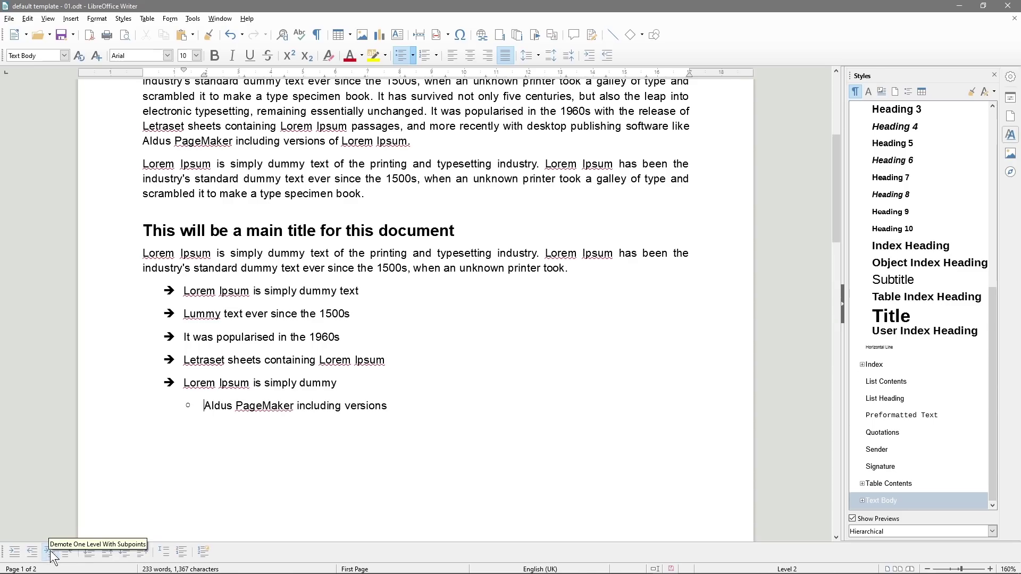
Set the whole list to large solid circular bullets
drag(386, 405, 183, 291)
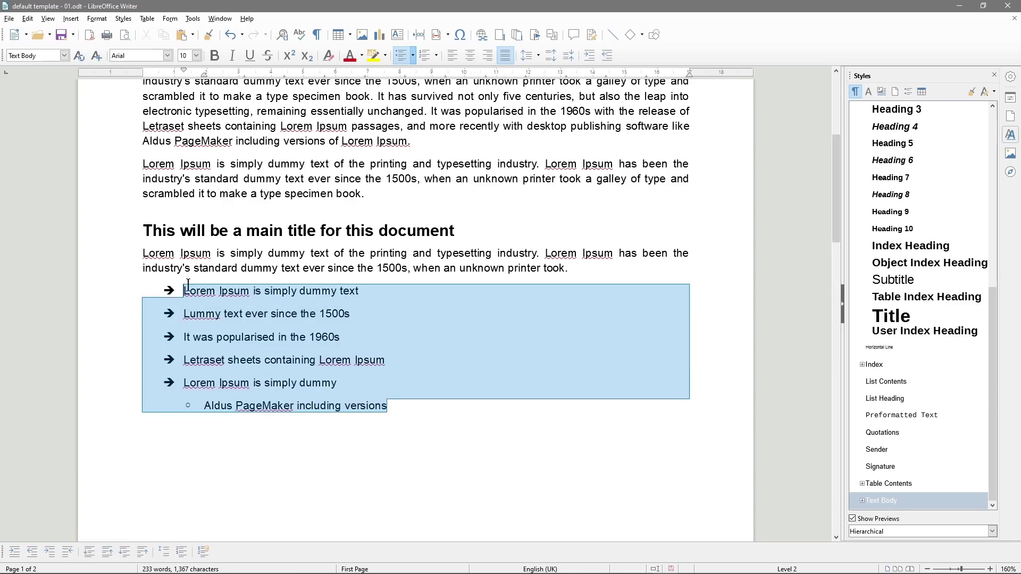
click(413, 55)
click(439, 83)
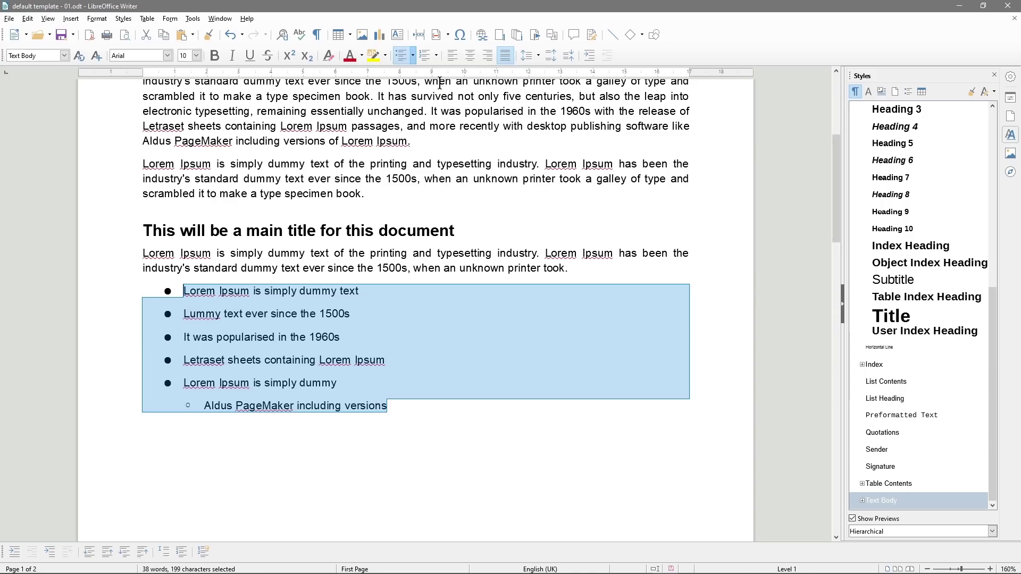
Add a second sub-bullet from the copied phrase "sheets containing Lorem Ipsum" and capitalise its first word as "Sheets"
click(306, 405)
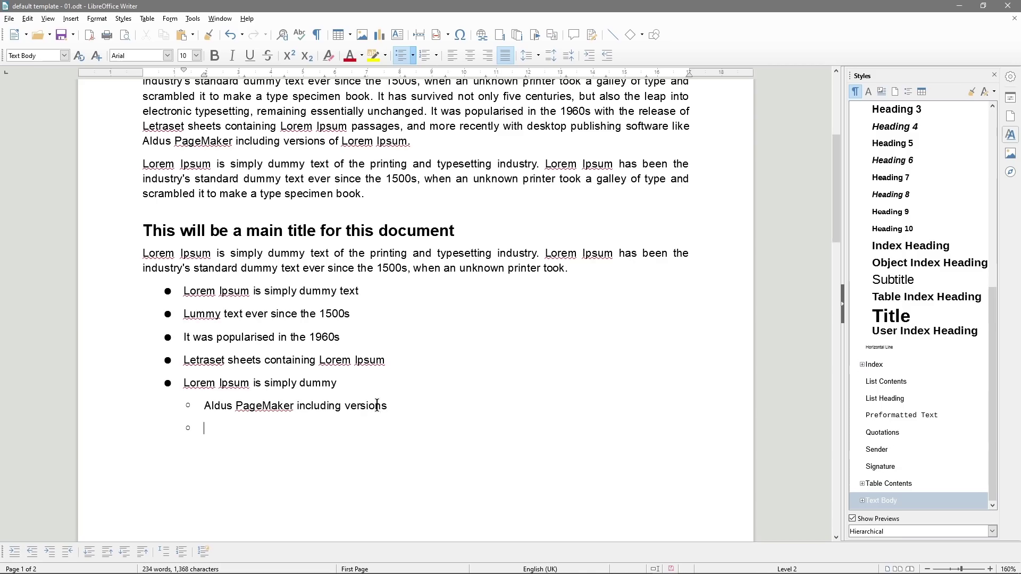
drag(388, 358, 228, 359)
key(ctrl+c)
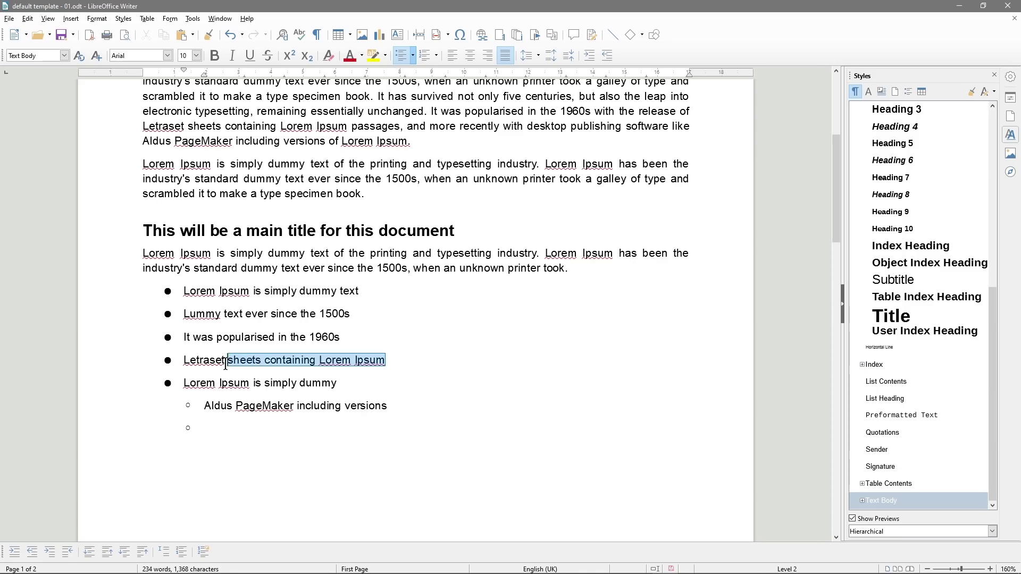
click(219, 427)
key(ctrl+v)
double_click(215, 428)
text(Sheets)
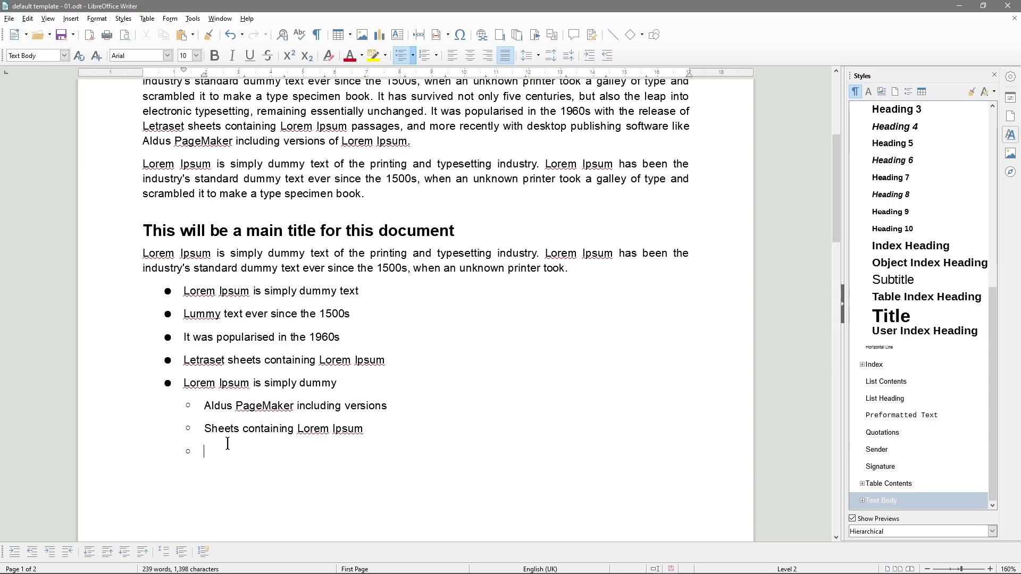
Fill the third sub-bullet with "text ever since the 1500s" copied from the second paragraph and capitalise its first letter
drag(285, 179, 418, 178)
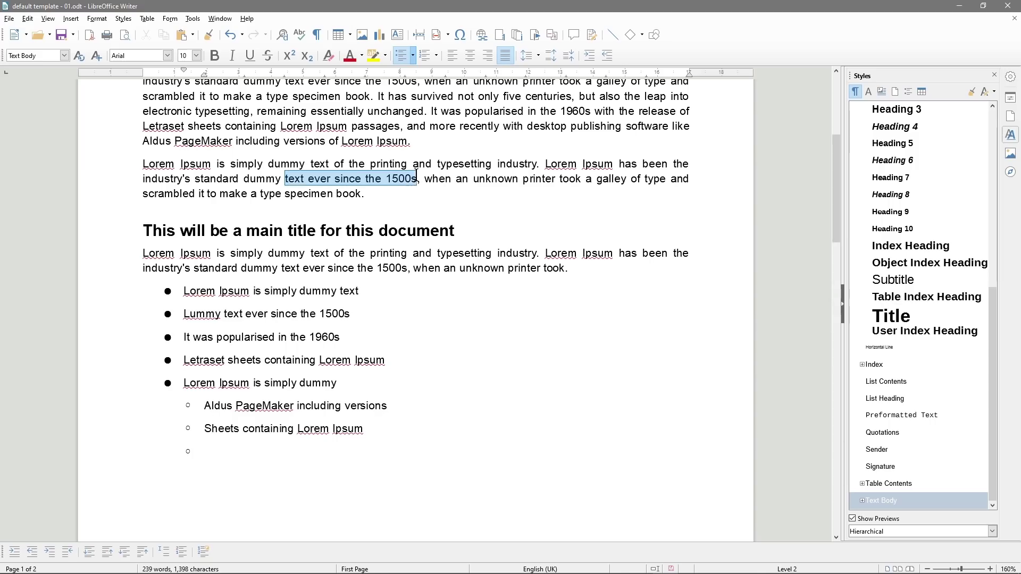
key(ctrl+v)
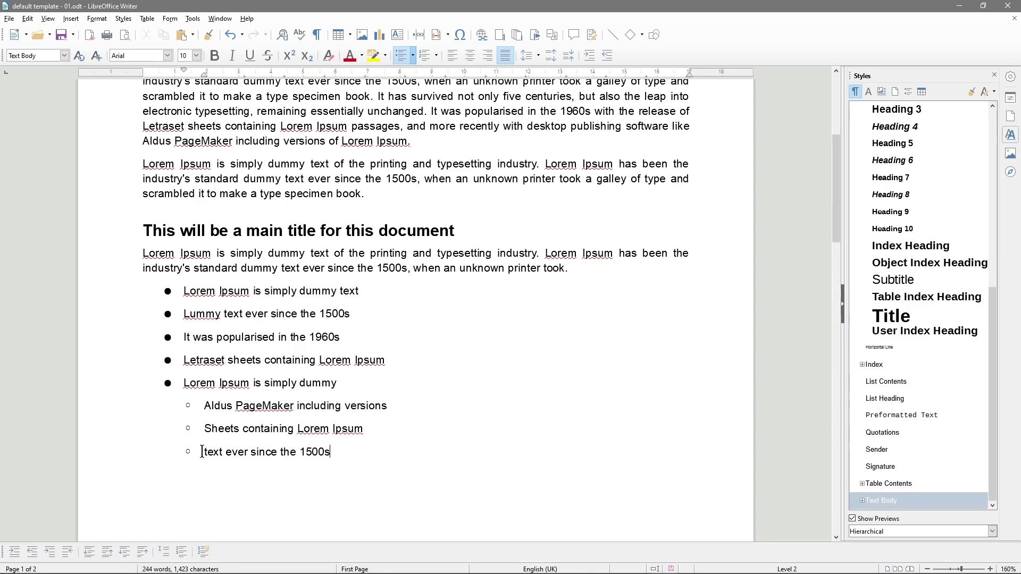
key(Delete)
text(T)
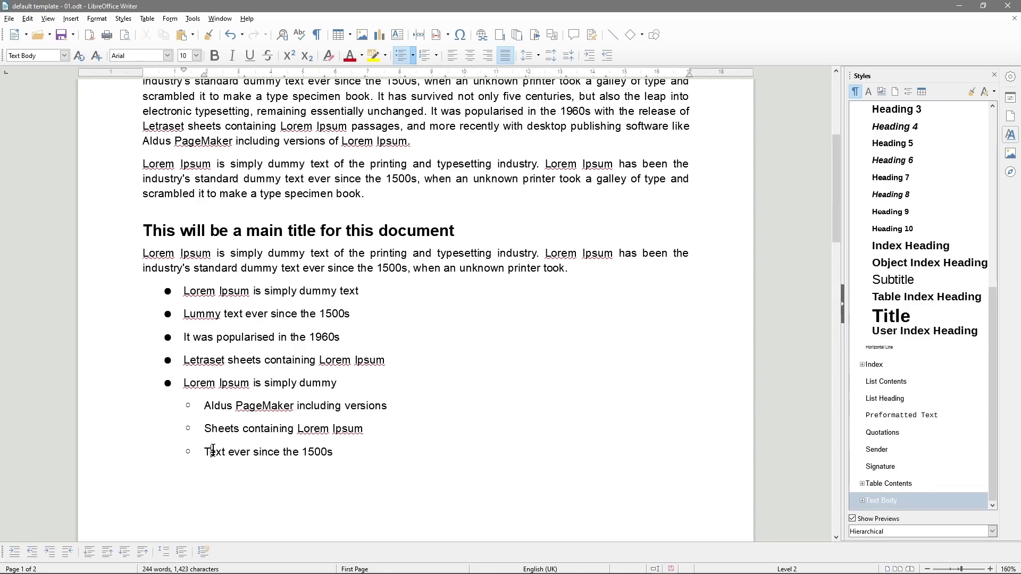
Add a bullet reading "Lorem Ipsum passages" after the sub-bullets and promote it to the first level
drag(280, 126, 399, 126)
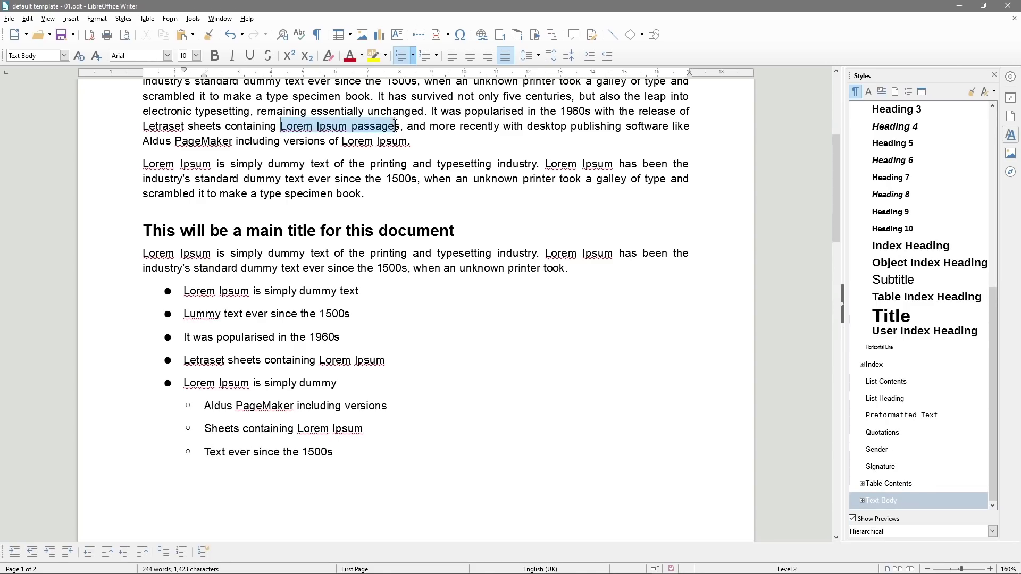
click(350, 456)
key(Return)
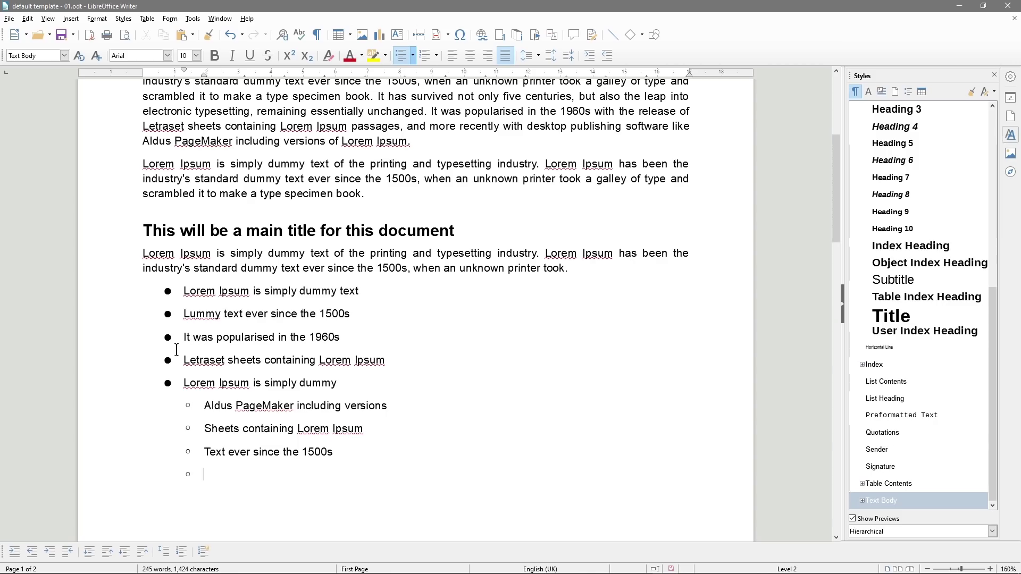
click(33, 553)
text(Lorem Ipsum passages)
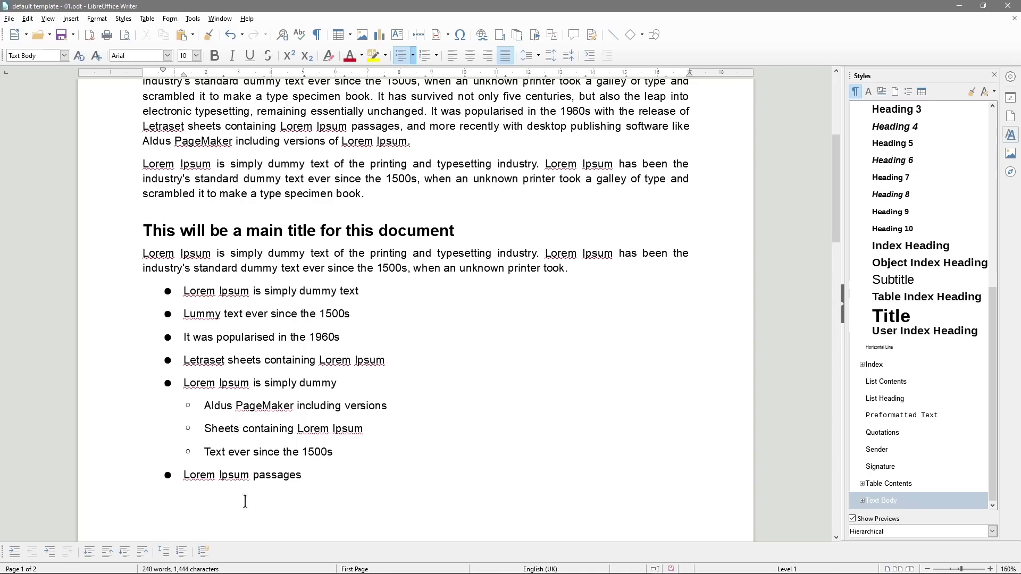
Demote the "Lorem Ipsum passages" bullet to the third level and add a duplicate of it below at the fourth level
click(51, 552)
click(51, 553)
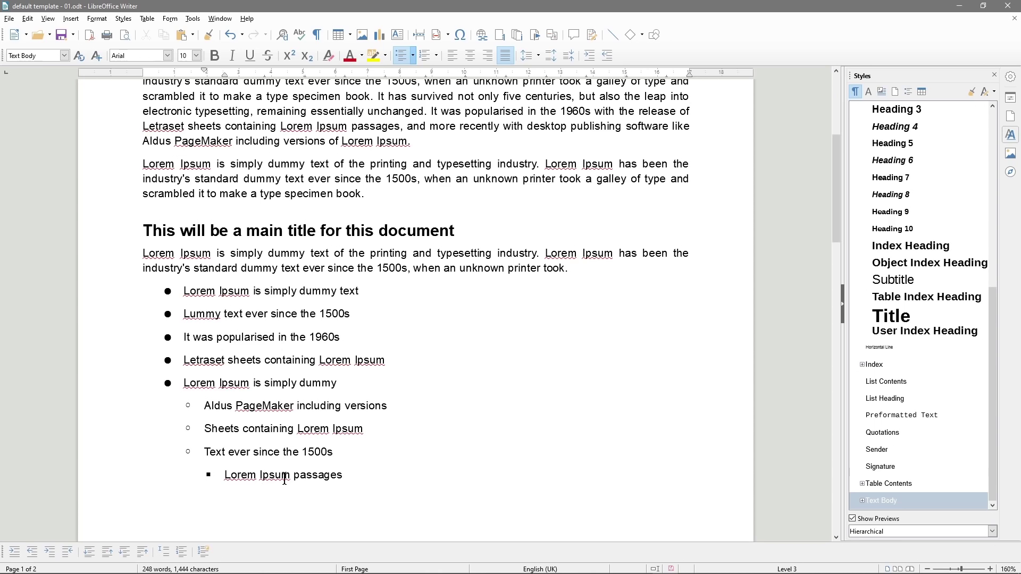
key(Return)
key(ctrl+v)
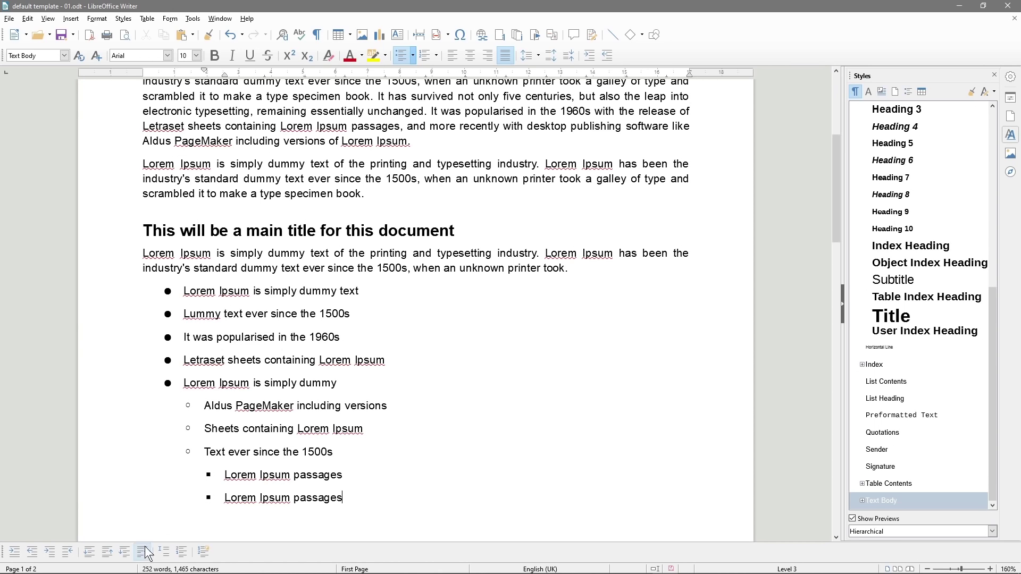
click(51, 553)
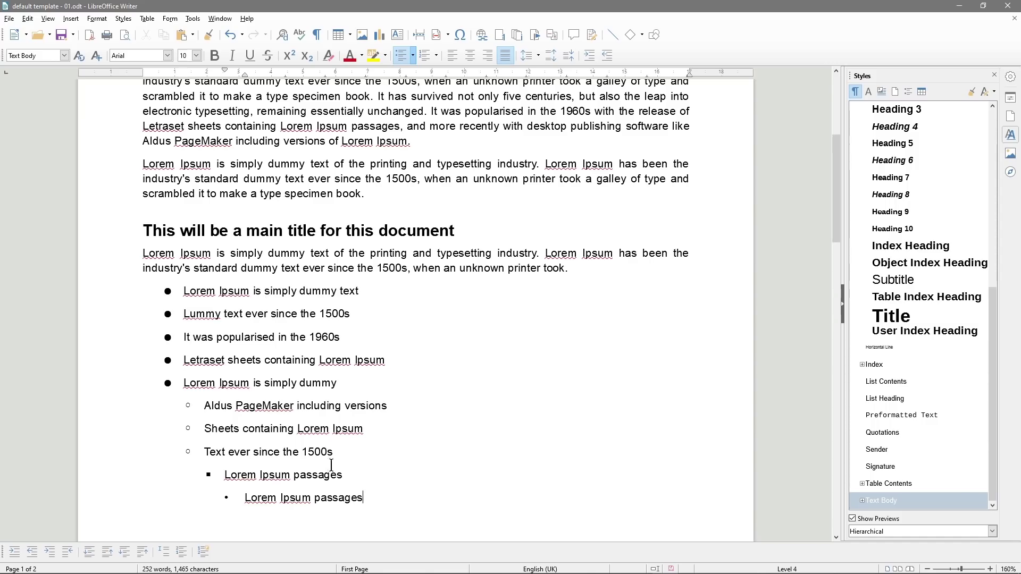
Demote the bullets "It was popularised in the 1960s" and "Letraset sheets containing Lorem Ipsum" to the second level
drag(180, 293, 190, 314)
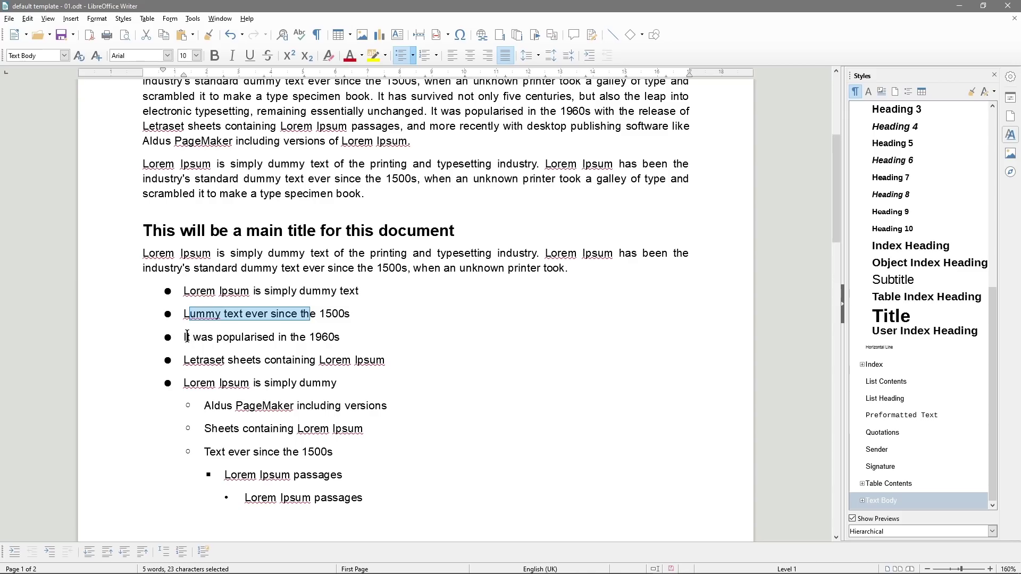
click(214, 338)
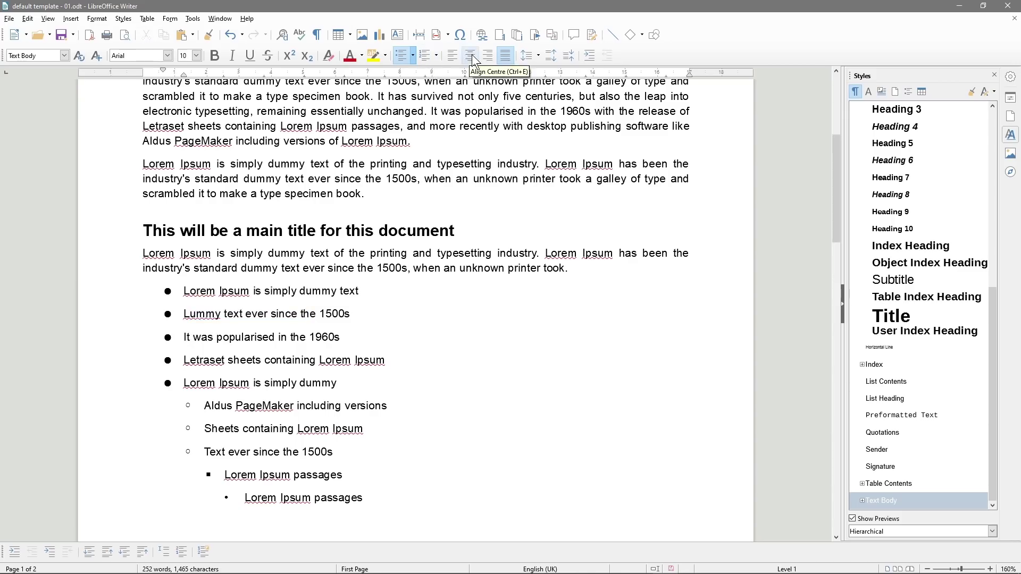
click(51, 551)
drag(190, 314, 276, 313)
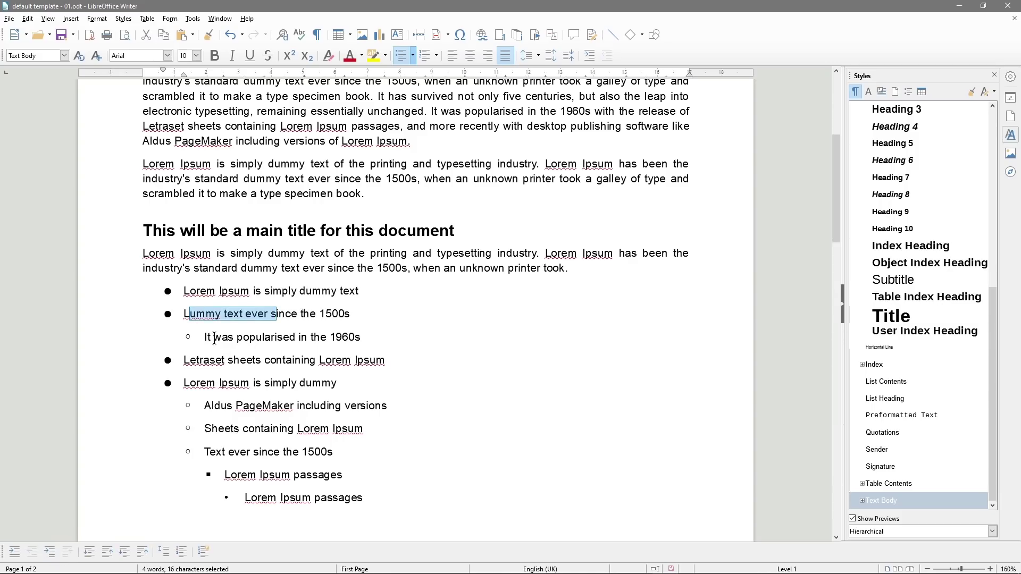
drag(208, 337, 343, 338)
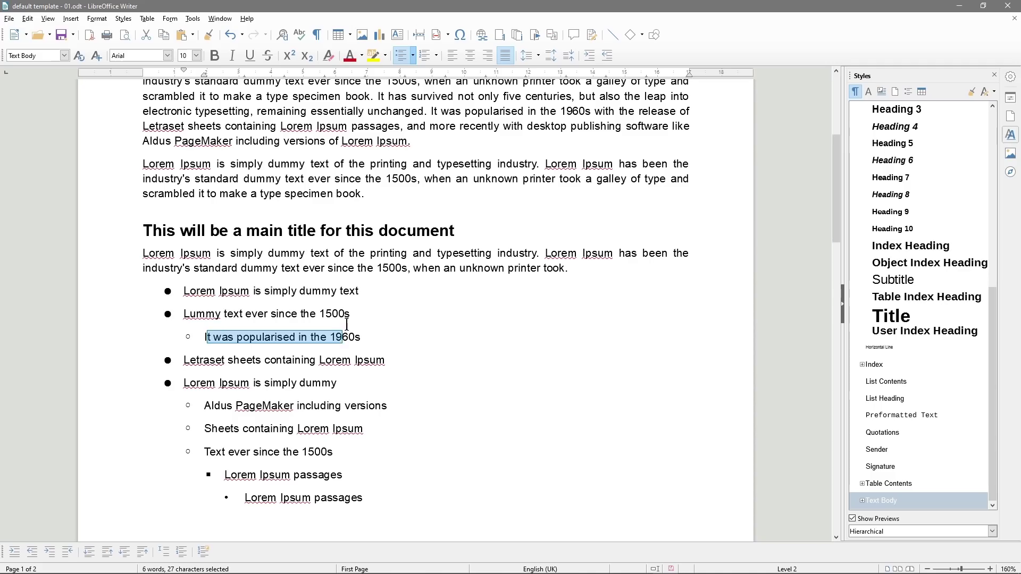
click(265, 360)
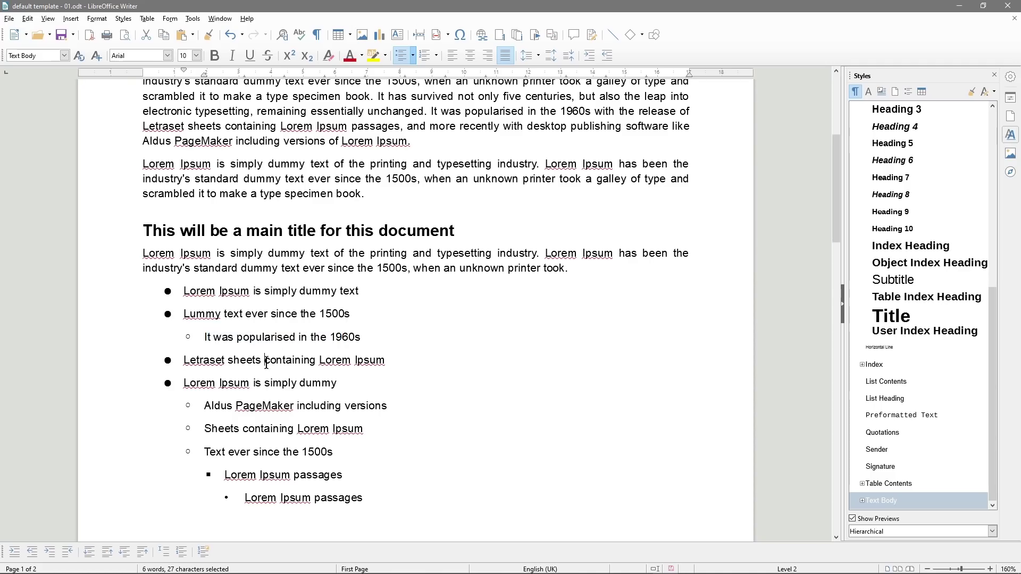
click(52, 553)
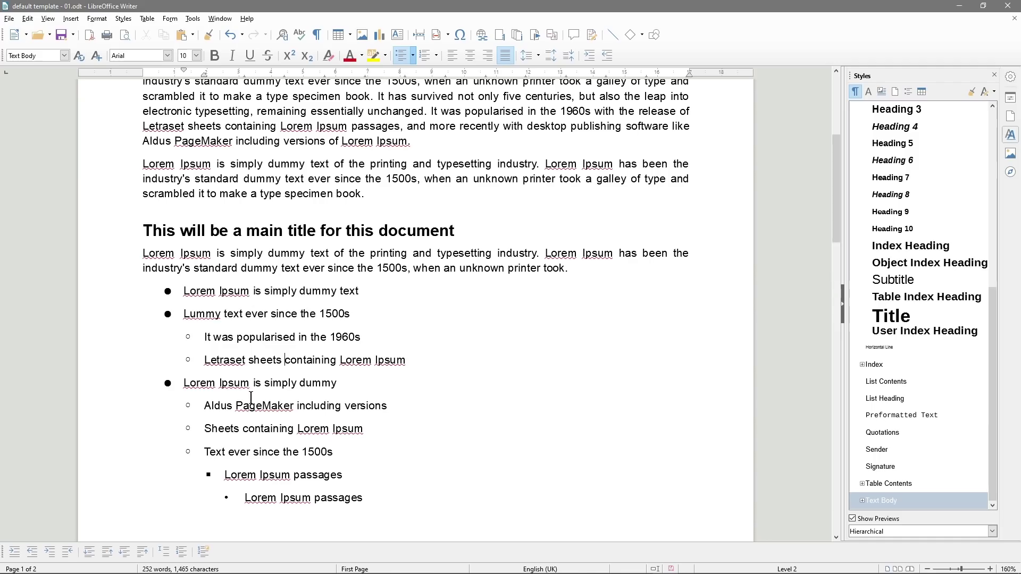
Promote the last "Lorem Ipsum passages" bullet to the third level and end the list with an empty unbulleted paragraph below
click(280, 499)
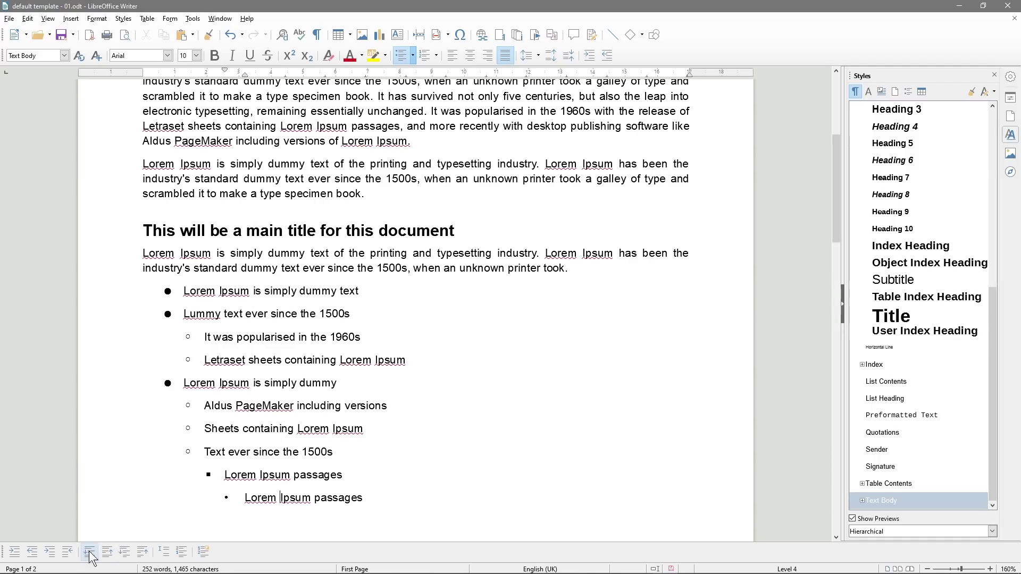
click(33, 553)
click(229, 346)
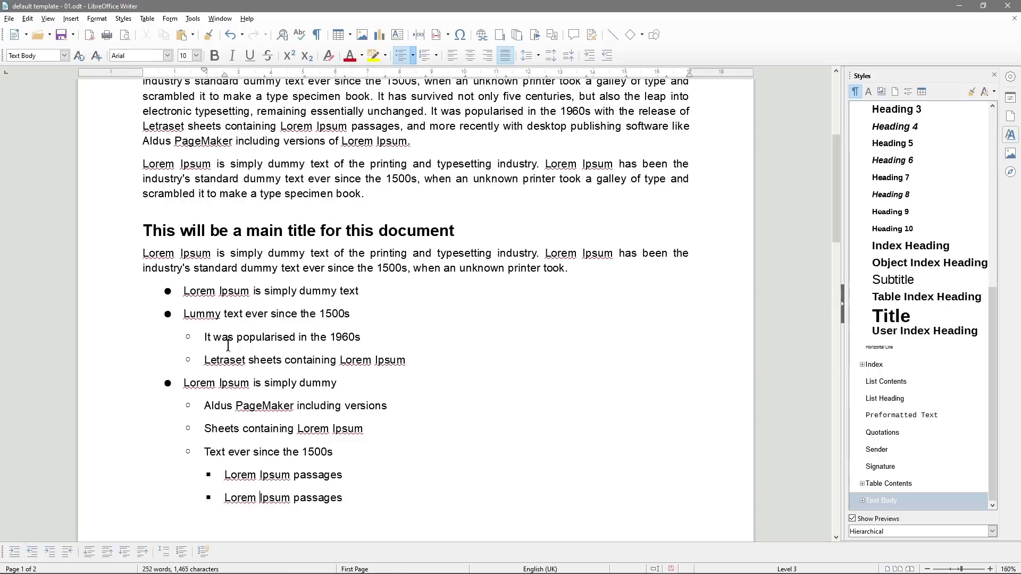
scroll(360, 501, up, 5)
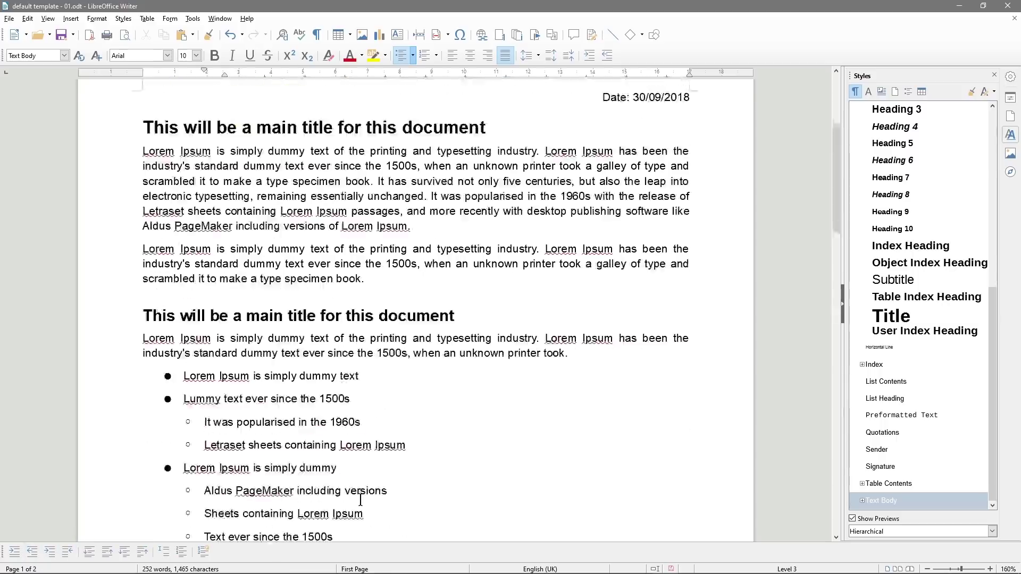
scroll(412, 472, down, 7)
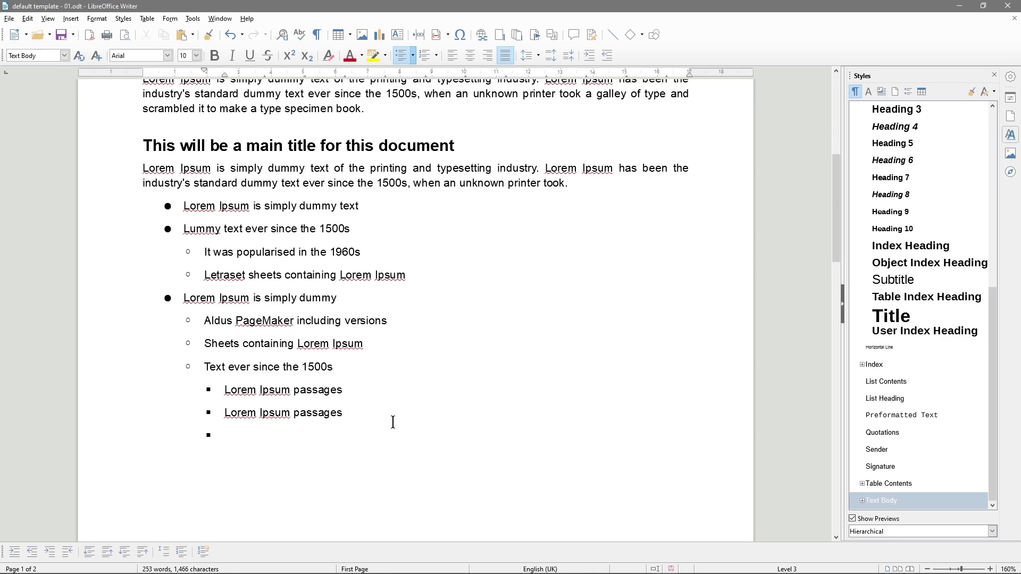
key(Return)
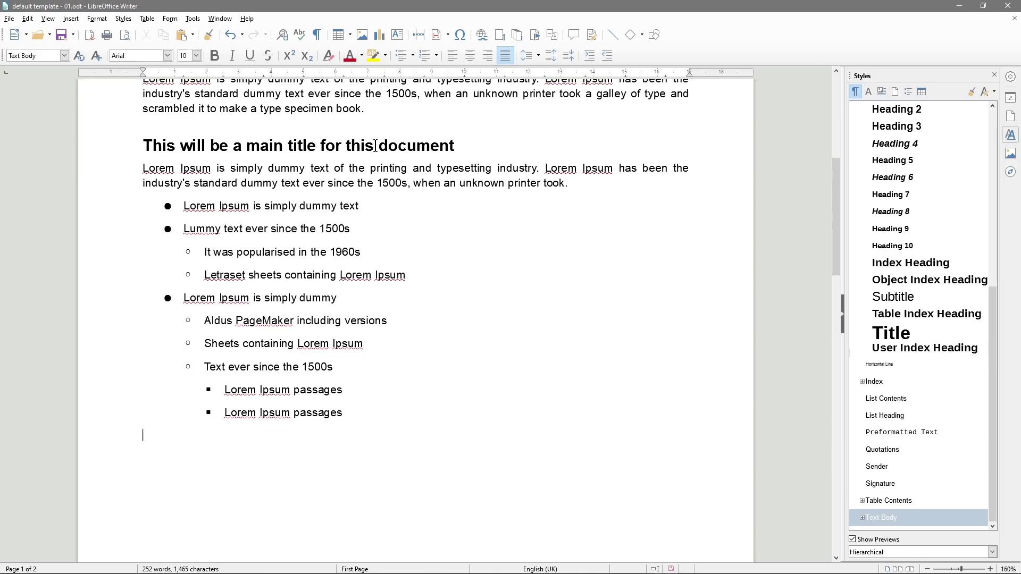
Replace the word "main" with "2nd" in the heading above the bulleted list
drag(375, 145, 104, 146)
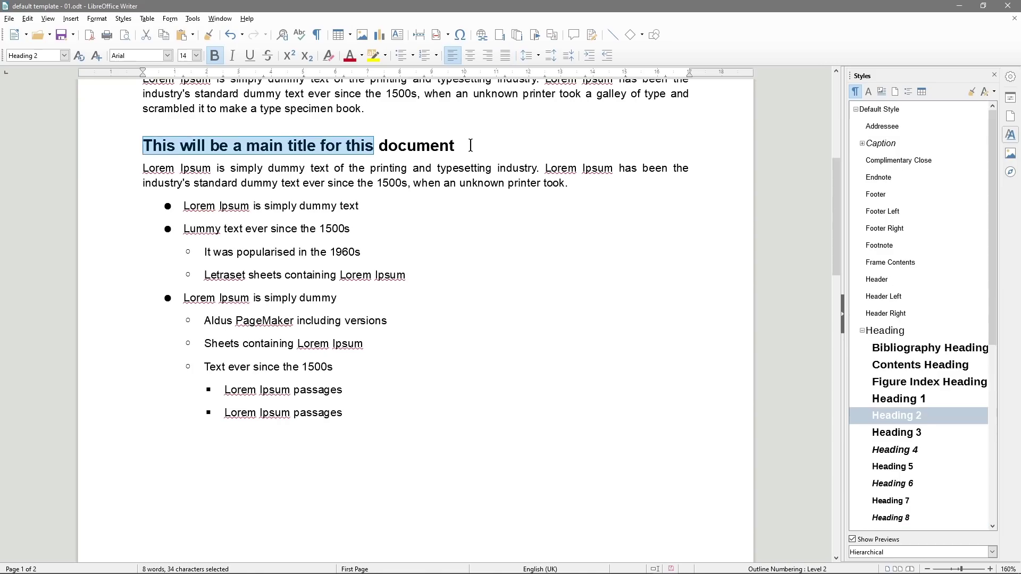
drag(470, 146, 112, 146)
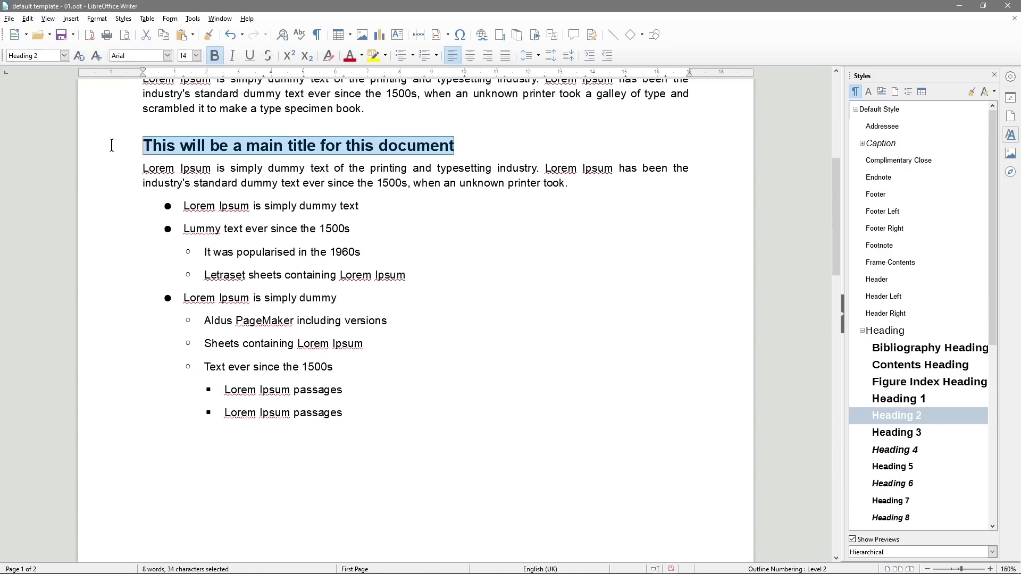
double_click(265, 145)
key(BackSpace)
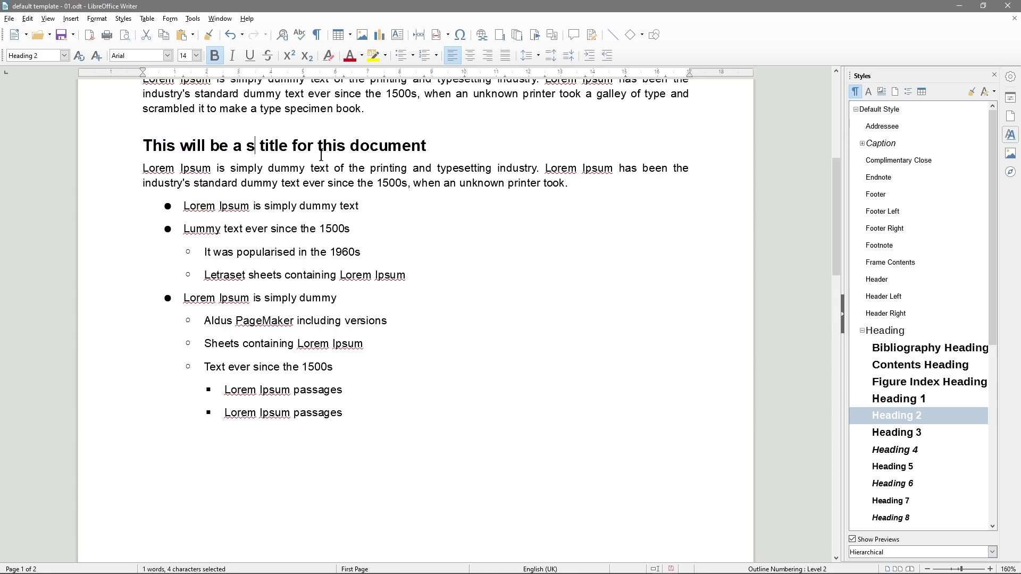
text(2nd)
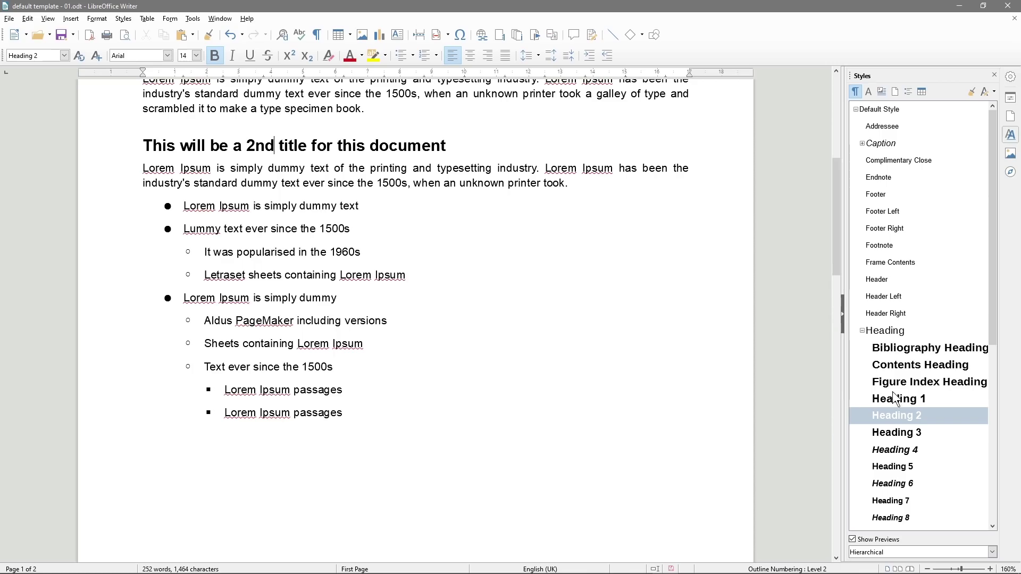
Copy the second heading into the empty paragraph below the list and change it to "This will be a 3rd title for this document"
drag(157, 147, 467, 148)
key(ctrl+c)
click(212, 448)
key(ctrl+v)
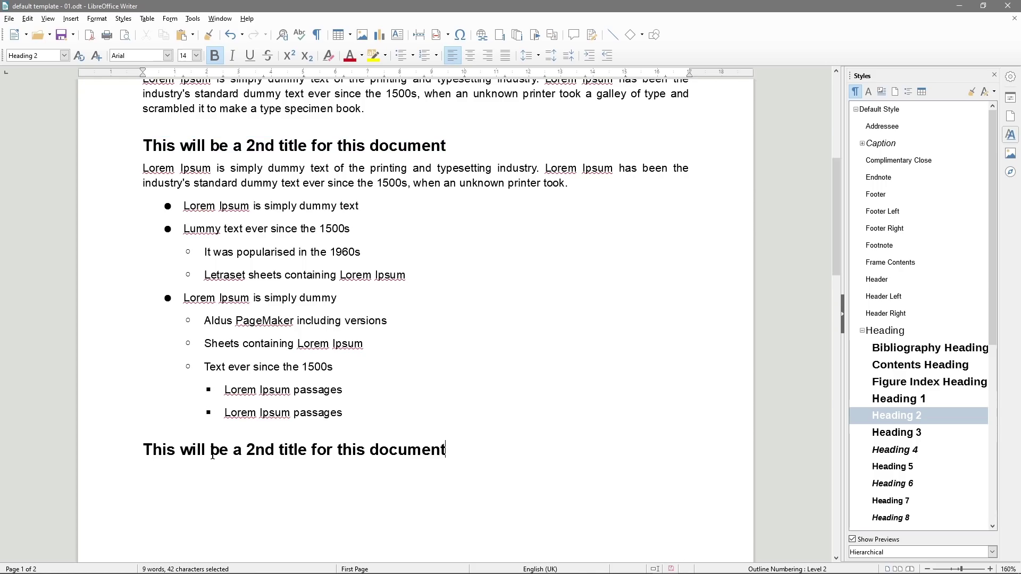
click(255, 453)
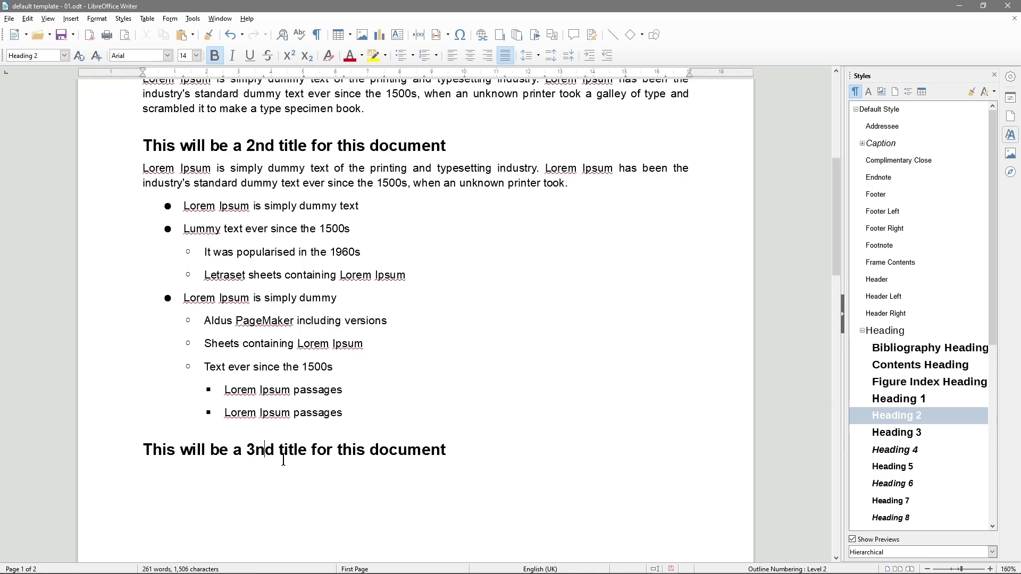
key(BackSpace)
text(r)
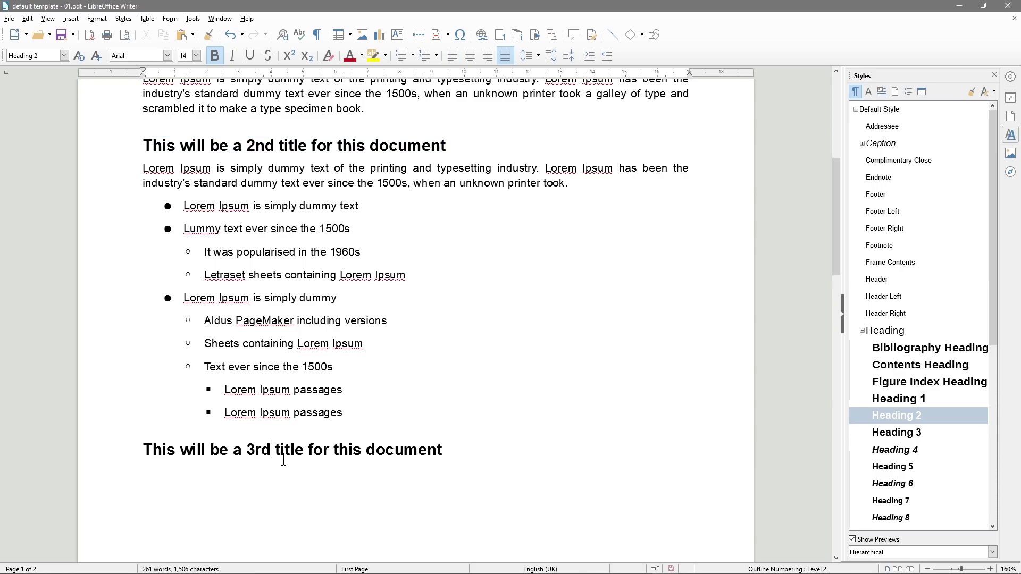
Select the third title and check the font settings of the Heading 2 paragraph style without changing them
drag(142, 449, 488, 448)
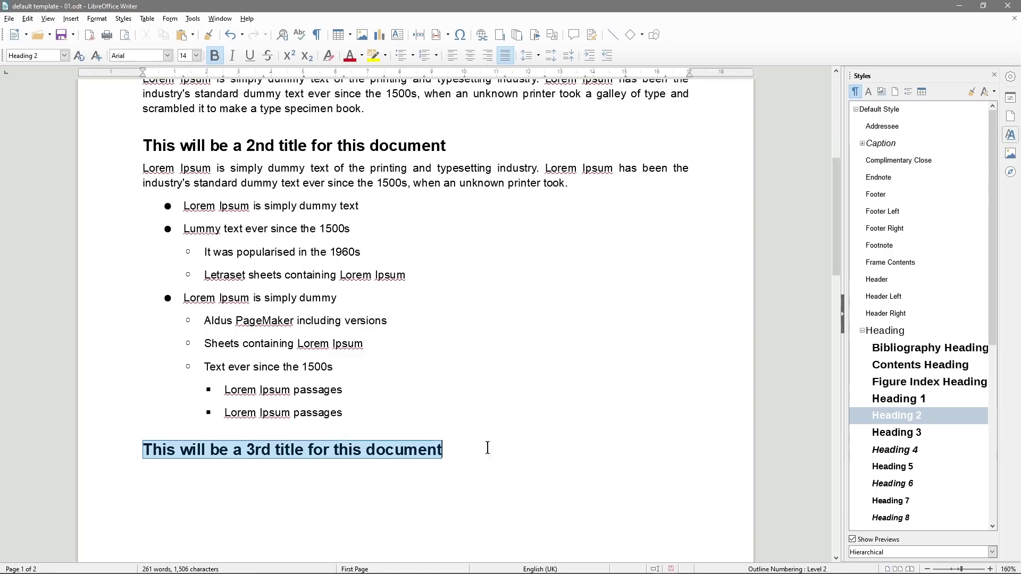
right_click(894, 414)
click(909, 434)
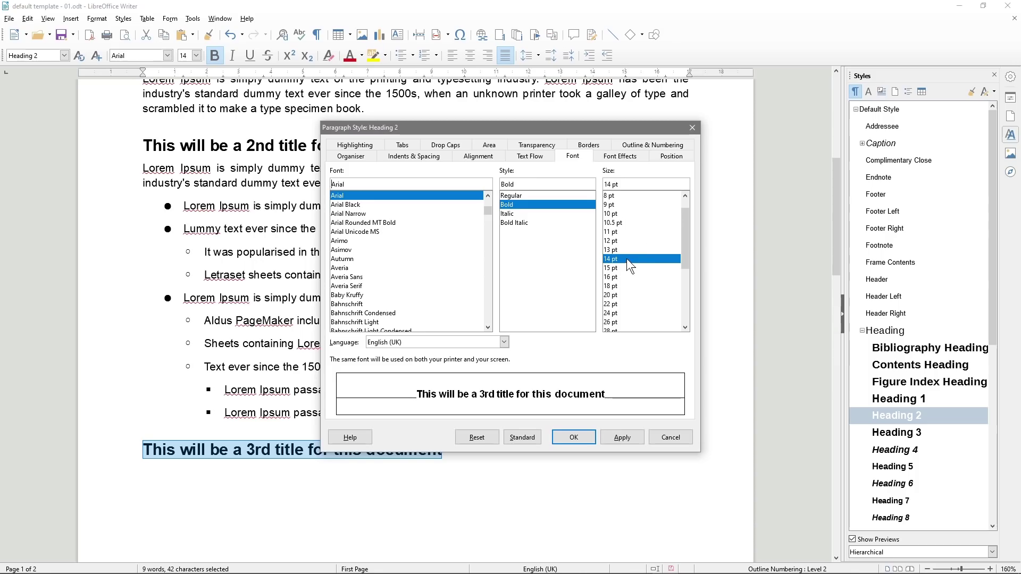
click(692, 128)
Set the Heading 3 paragraph style's font size to 12 pt and apply that style to the third title
right_click(884, 433)
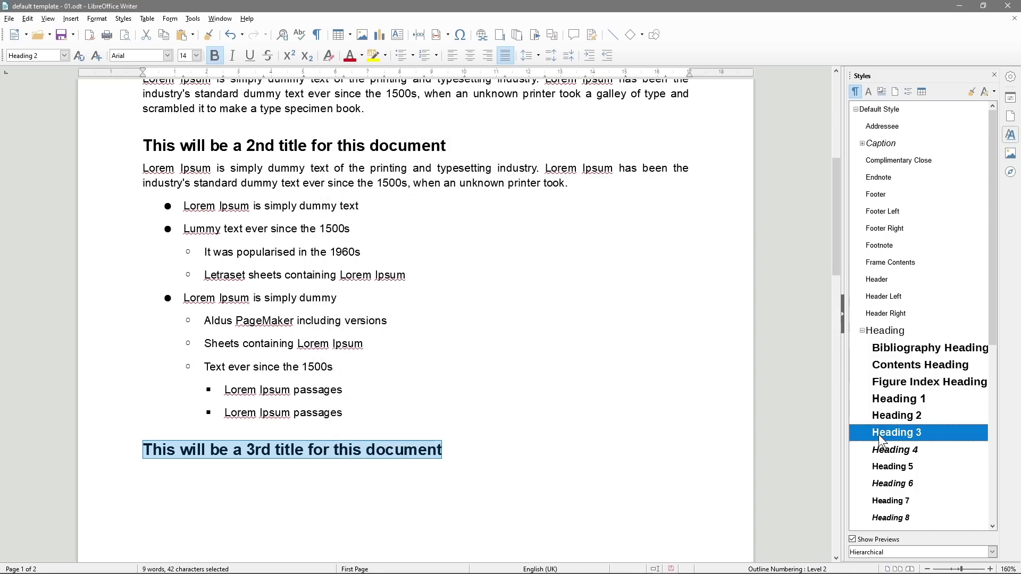
click(907, 453)
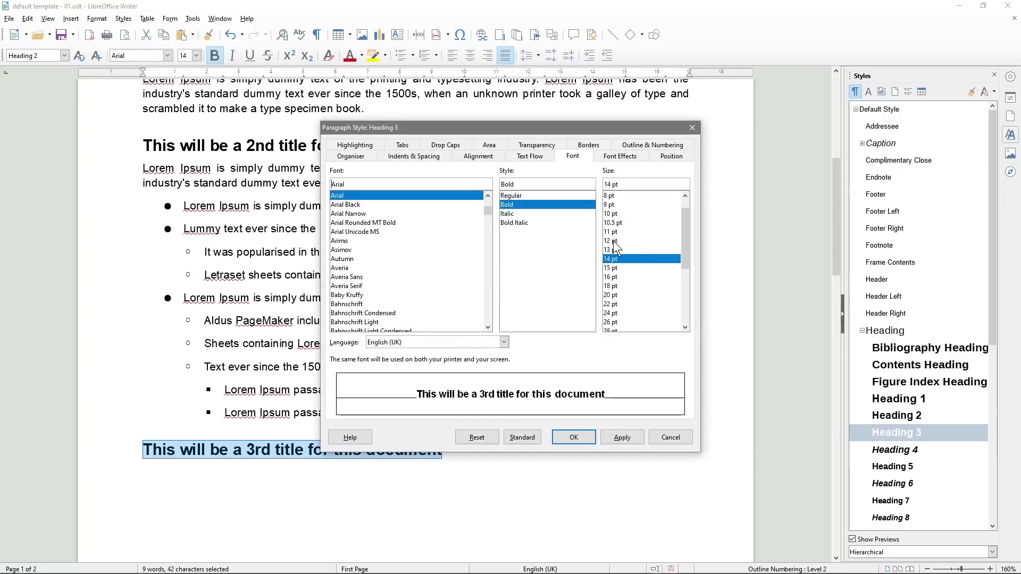
click(606, 241)
click(620, 445)
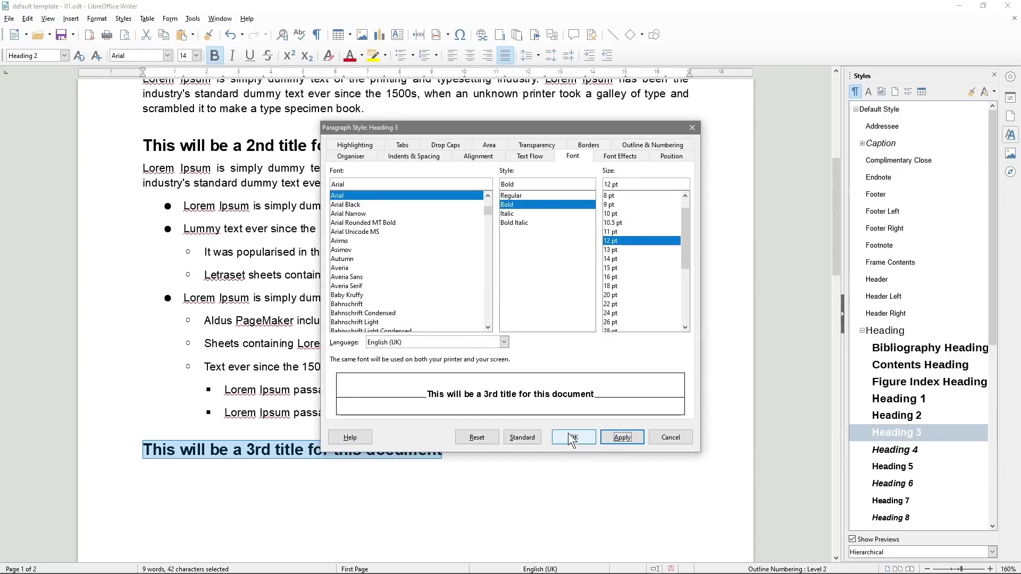
click(572, 438)
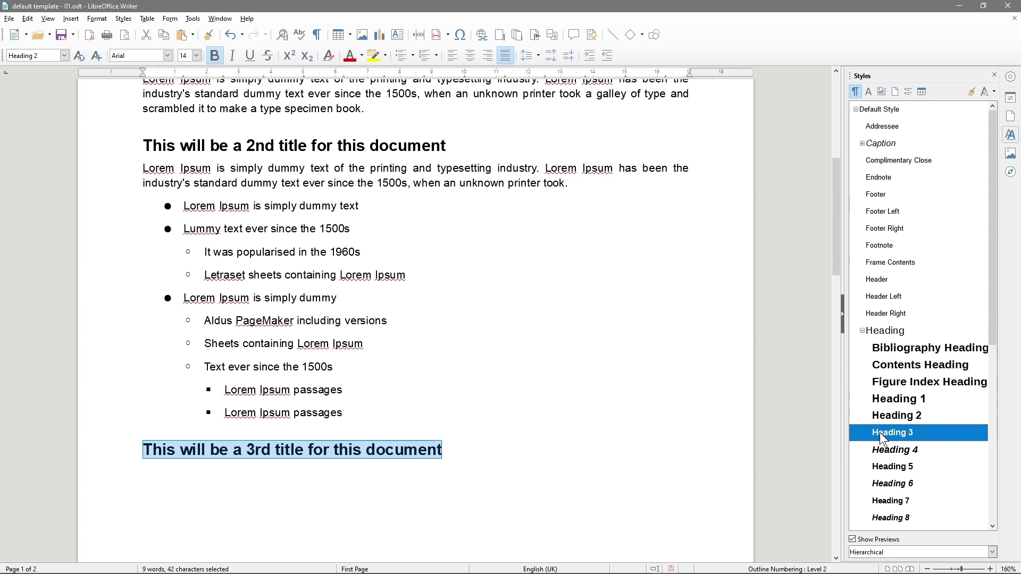
double_click(883, 439)
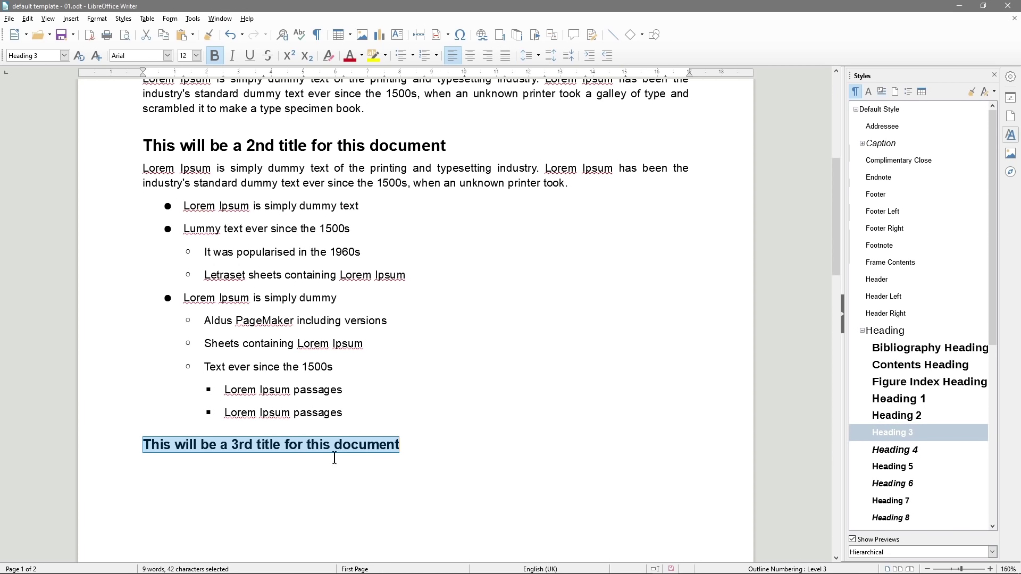
key(Right)
Examine the overall layout of the document in print preview, close the preview and review the top of the first page
drag(255, 145, 264, 146)
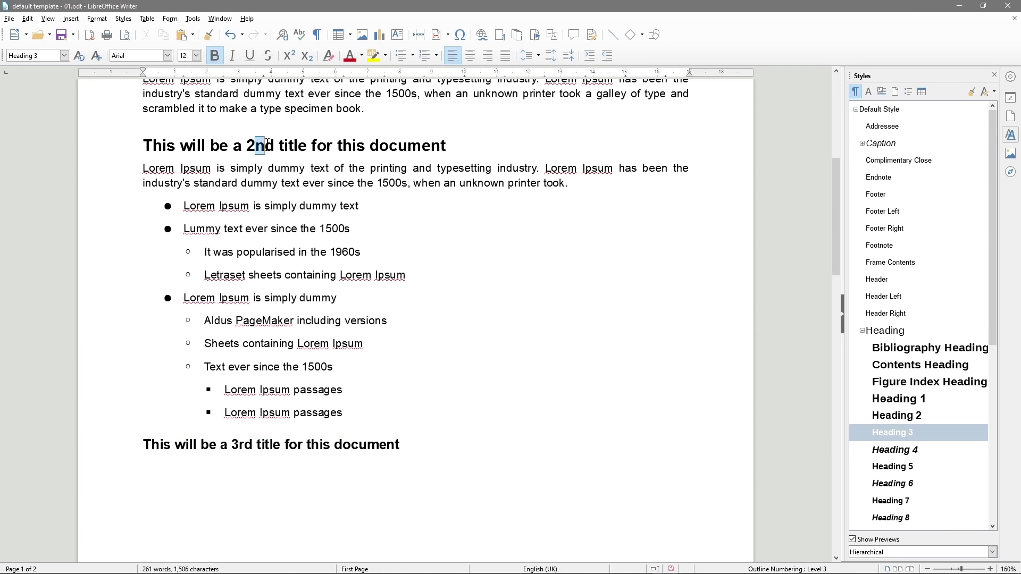
scroll(332, 302, up, 5)
scroll(160, 186, down, 1)
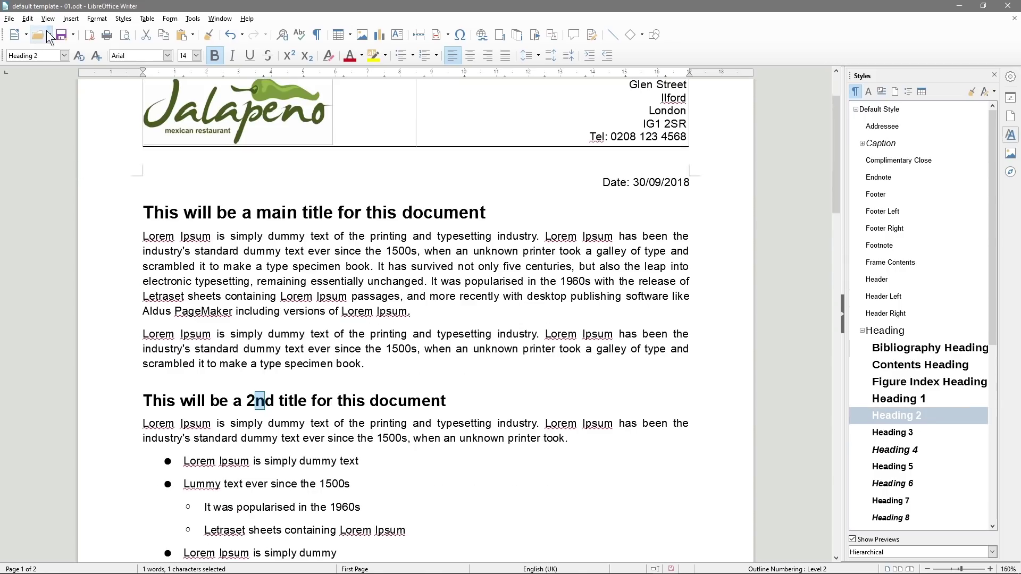
click(9, 19)
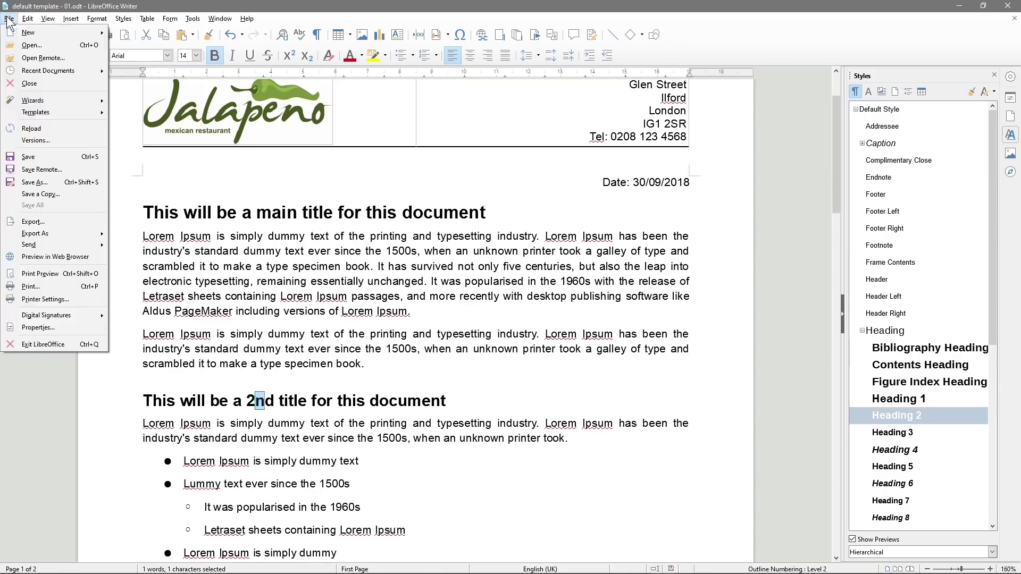
click(30, 273)
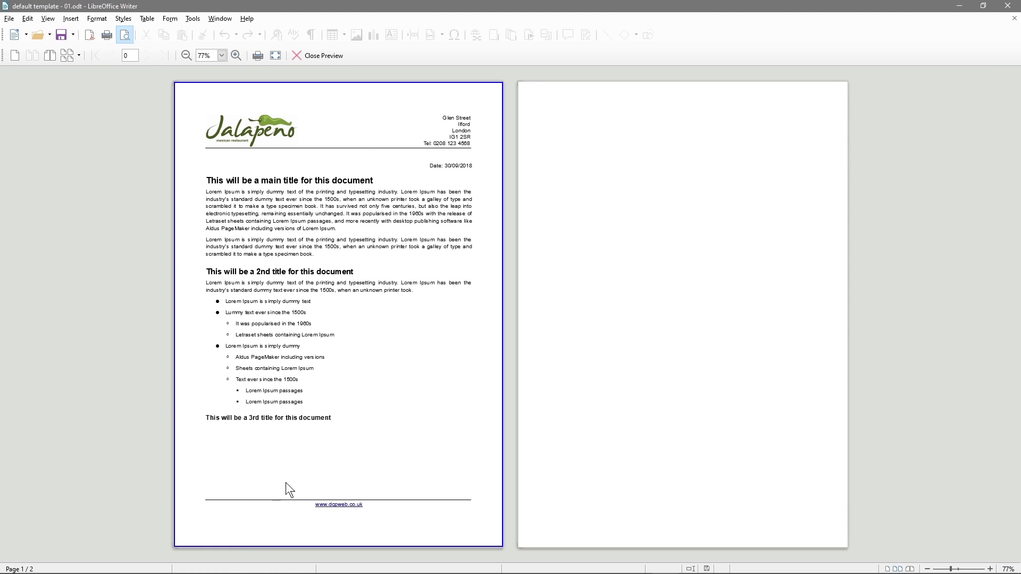
mouse_move(250, 572)
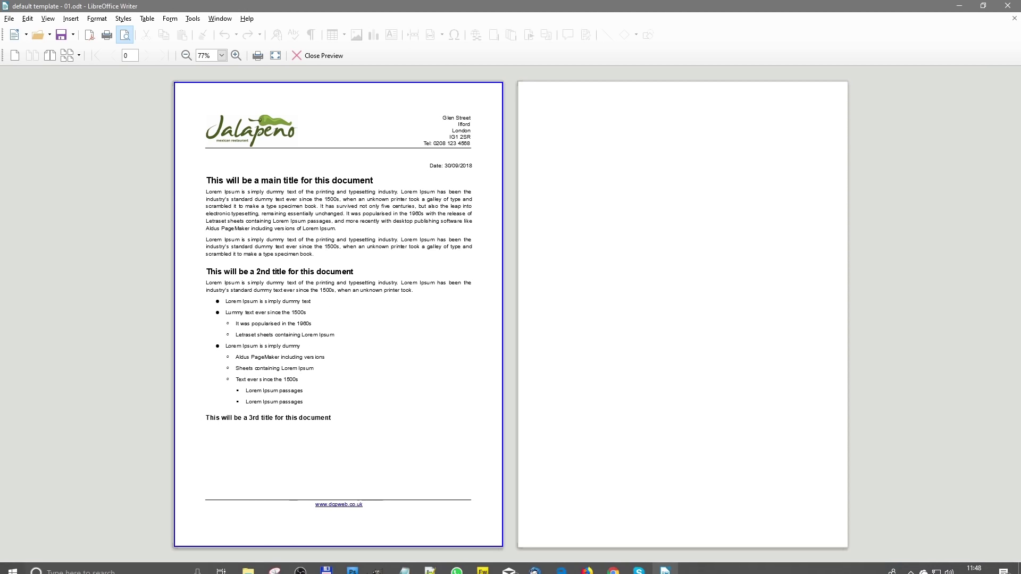
click(311, 56)
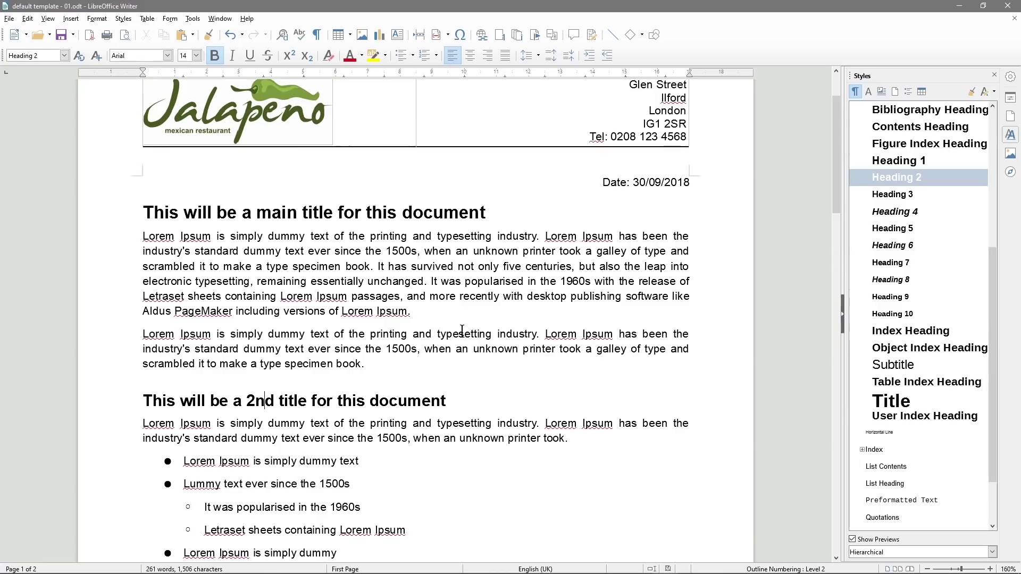
scroll(455, 327, up, 3)
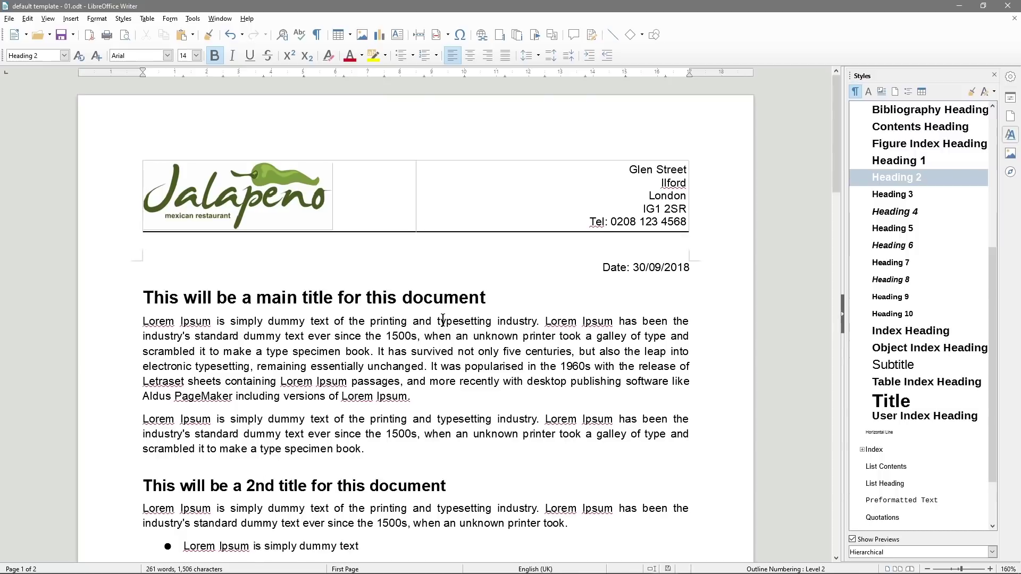
Copy the three-line Lorem Ipsum paragraph twice beneath the third title and join both copies into a single paragraph
scroll(443, 319, down, 10)
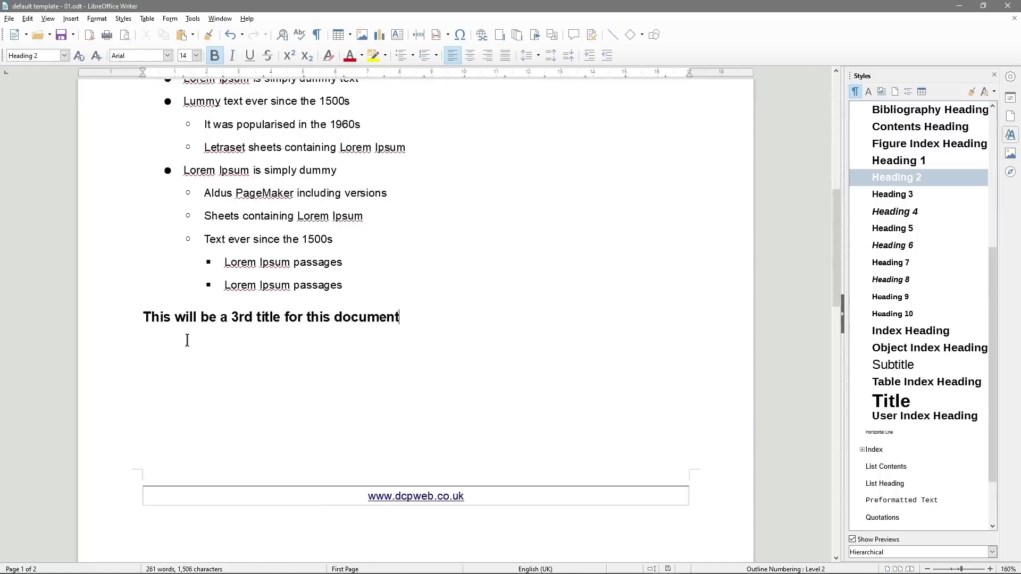
key(ctrl+End)
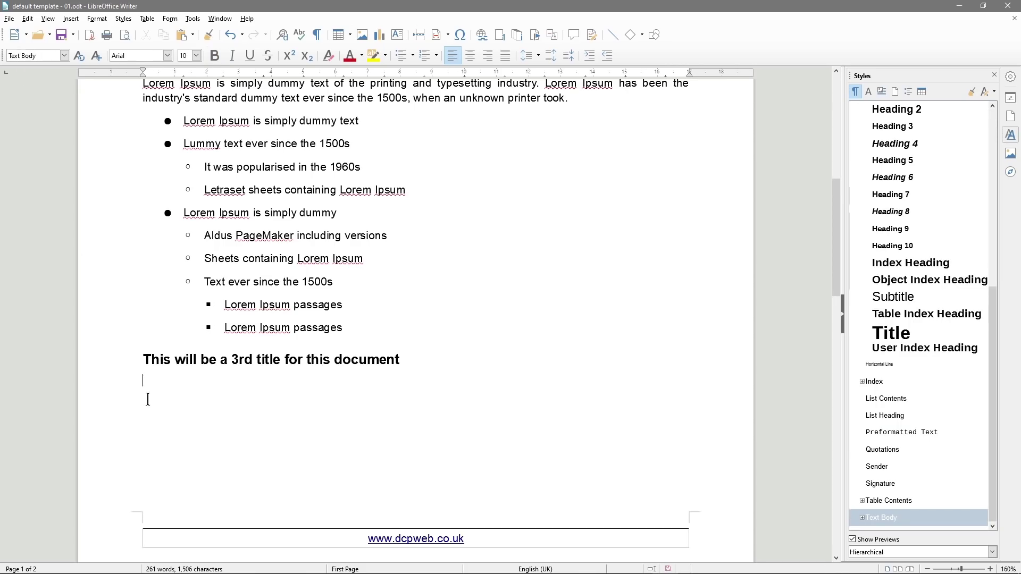
scroll(152, 399, up, 5)
drag(141, 291, 364, 321)
drag(142, 193, 372, 224)
key(ctrl+c)
scroll(368, 252, down, 6)
click(219, 433)
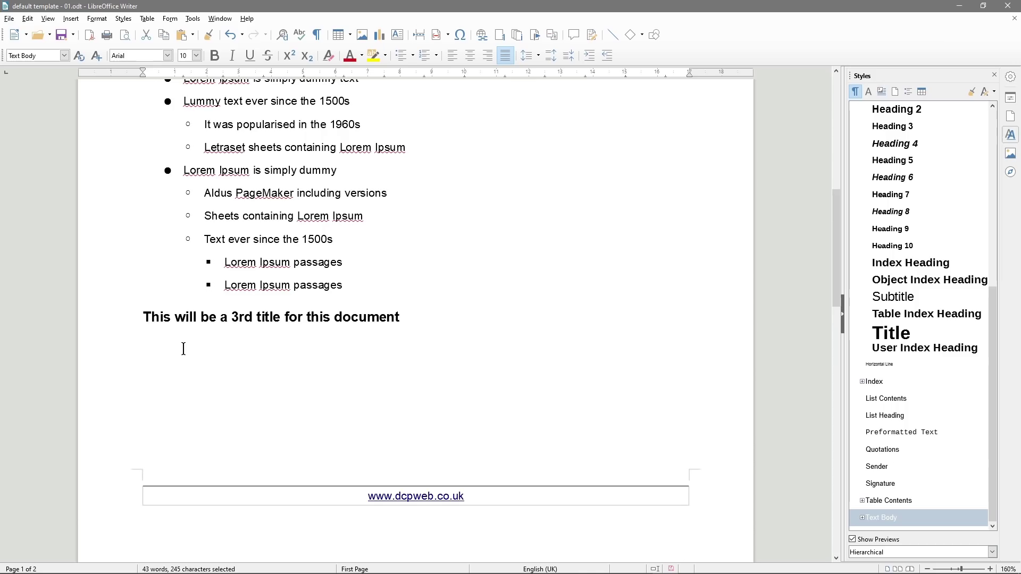
key(ctrl+v)
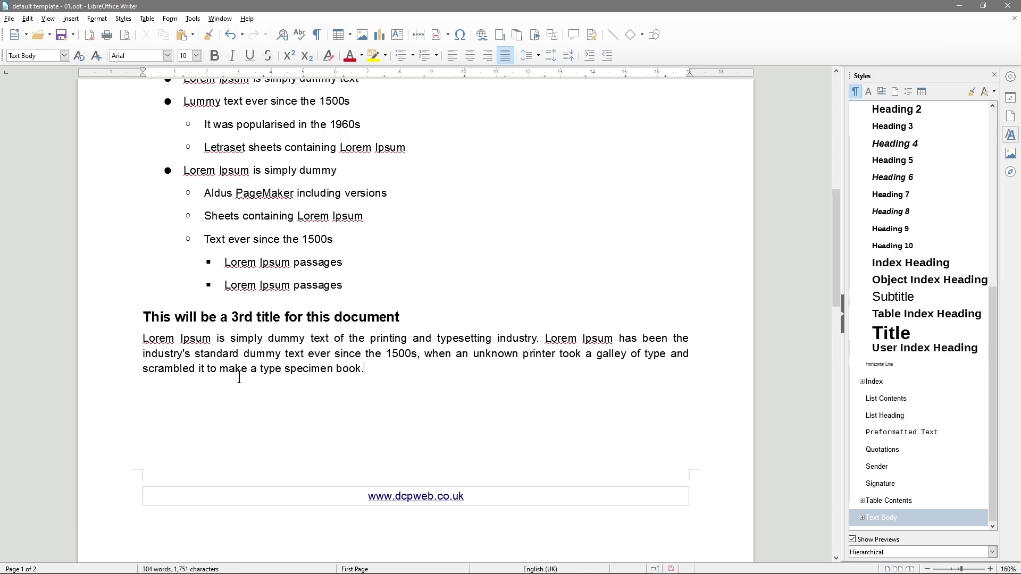
key(ctrl+v)
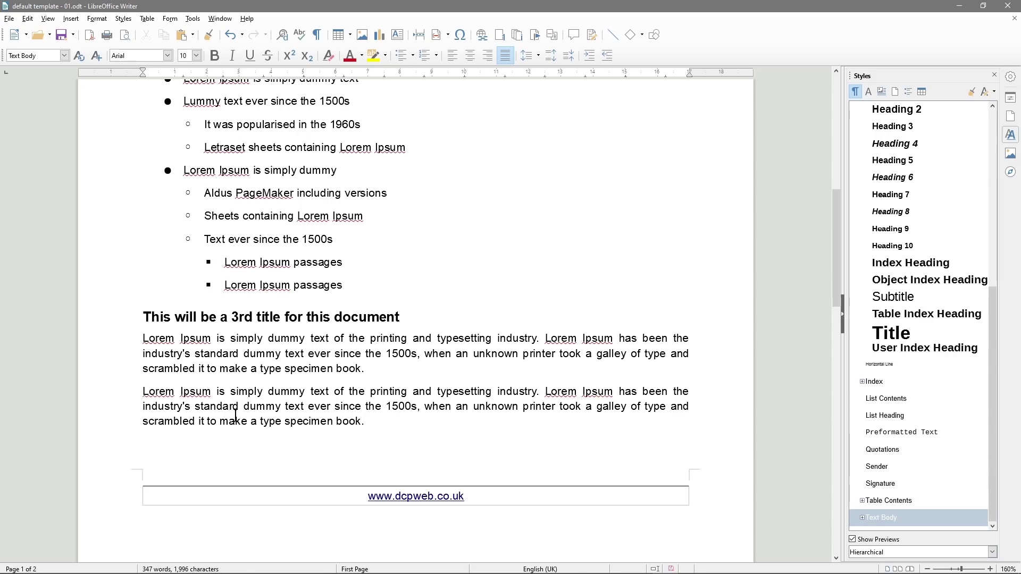
key(BackSpace)
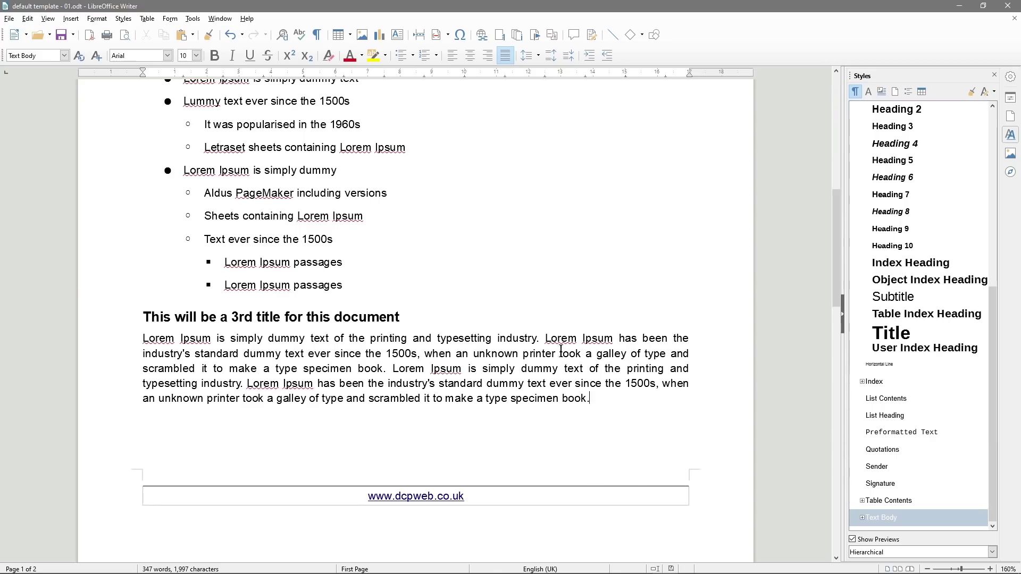
Bring the tutorial folder and the web browser over the document and open unsplash.com in the new browser tab
drag(1020, 138, 476, 111)
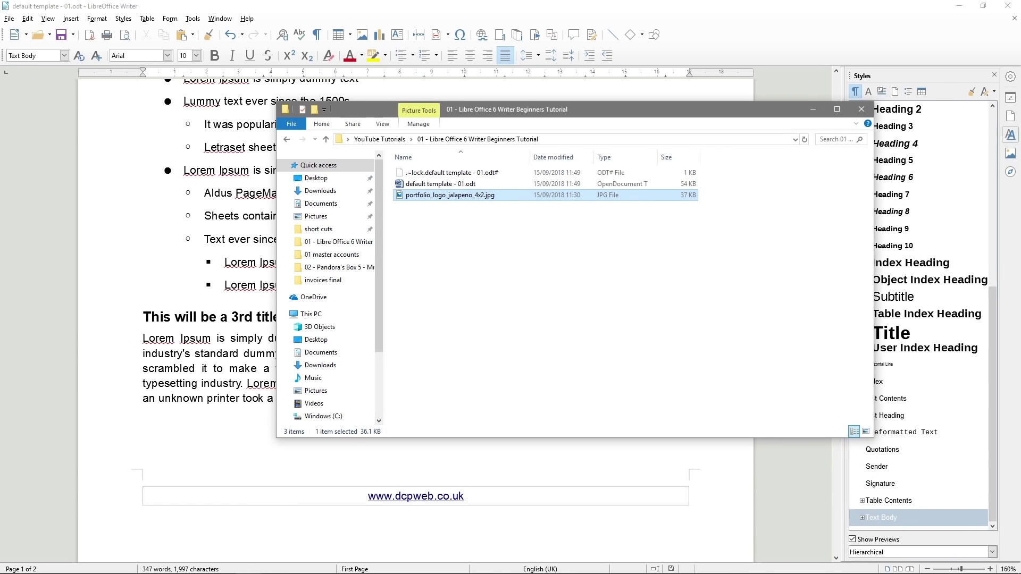
drag(1020, 77, 769, 74)
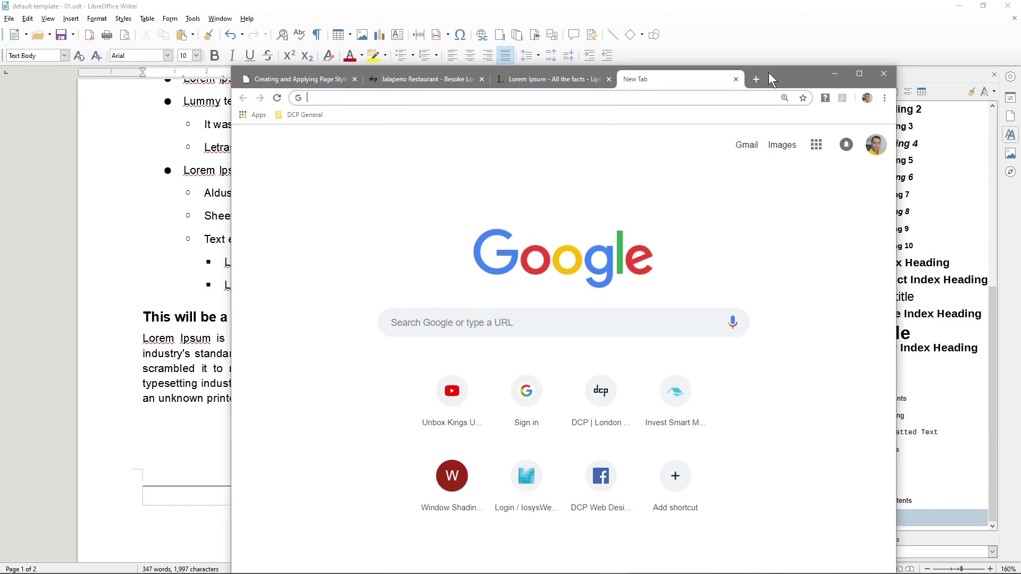
click(686, 96)
text(un)
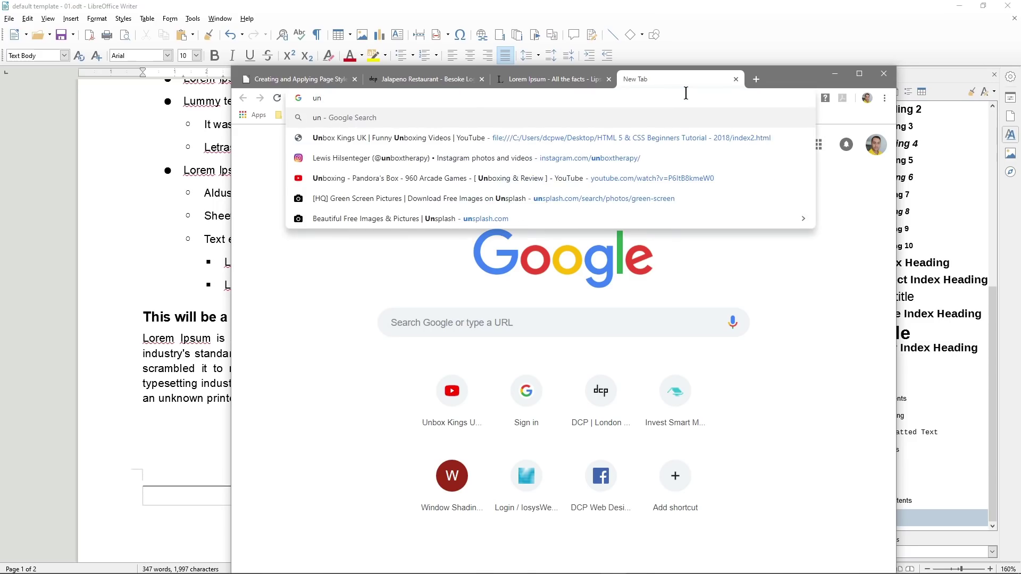
text(splash.com/)
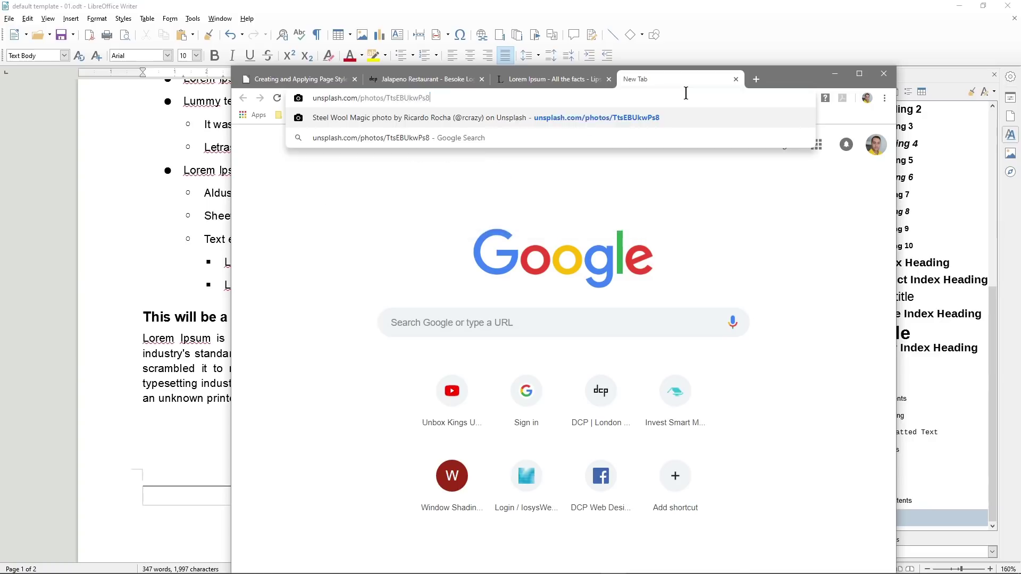
key(Return)
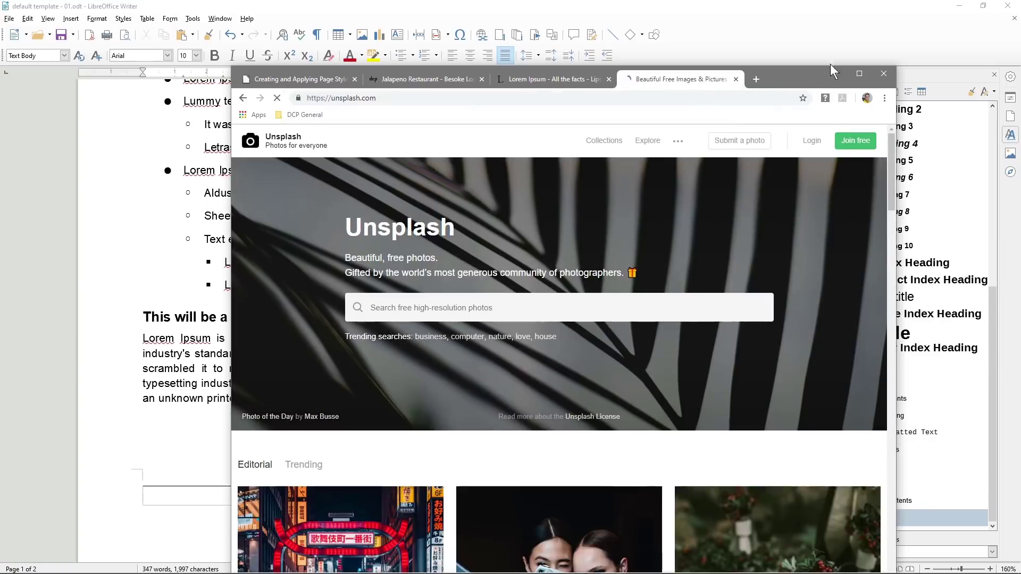
Widen the browser window and arrange it side by side with the tutorial folder window so both are accessible
drag(770, 74, 750, 28)
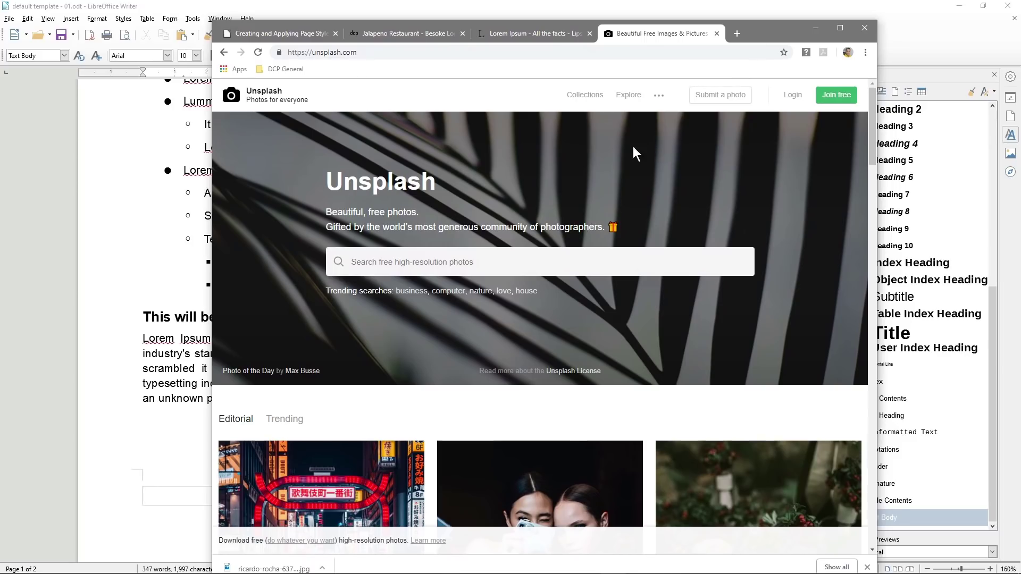
drag(876, 121, 1019, 124)
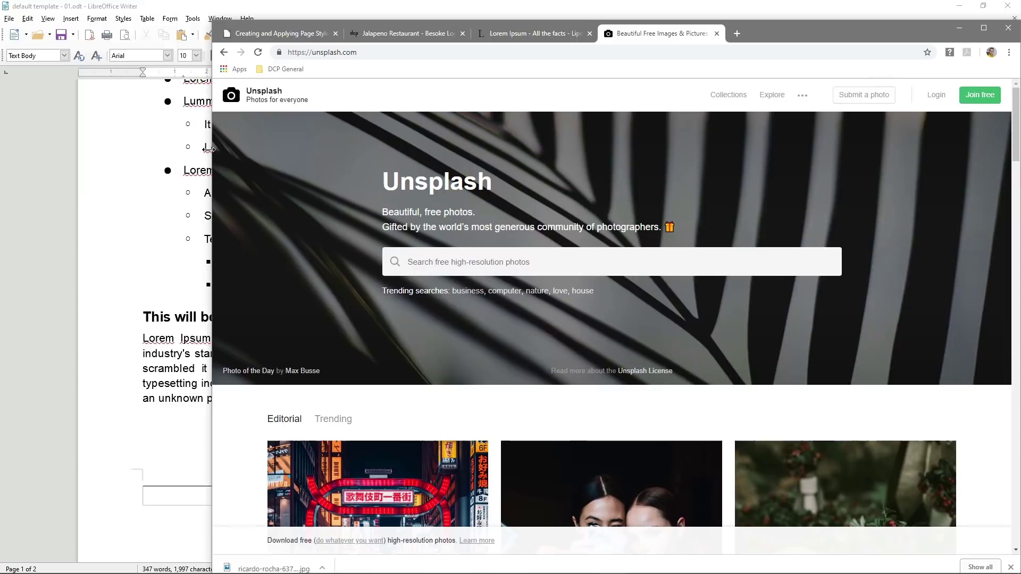
drag(212, 159, 61, 159)
drag(603, 35, 366, 27)
drag(795, 110, 950, 127)
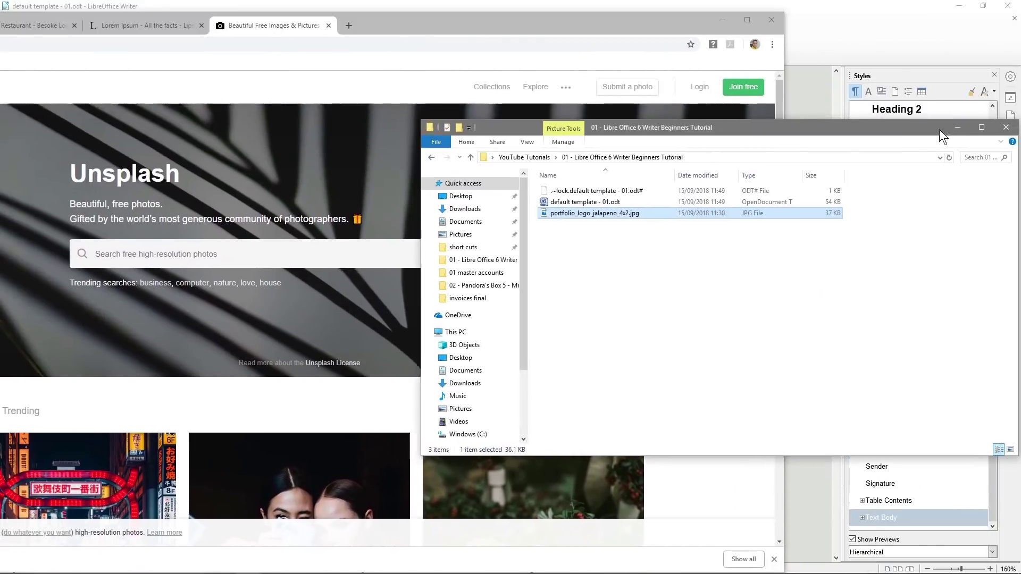
drag(737, 126, 839, 196)
Search Unsplash for "business" photos
click(518, 34)
scroll(379, 298, down, 3)
scroll(378, 298, up, 3)
click(168, 254)
text(business)
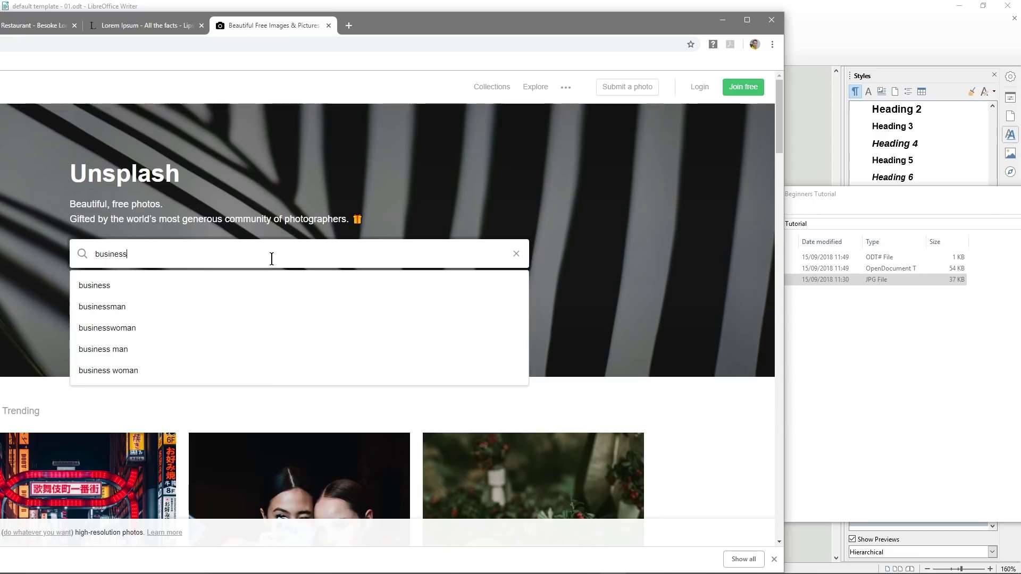
key(Return)
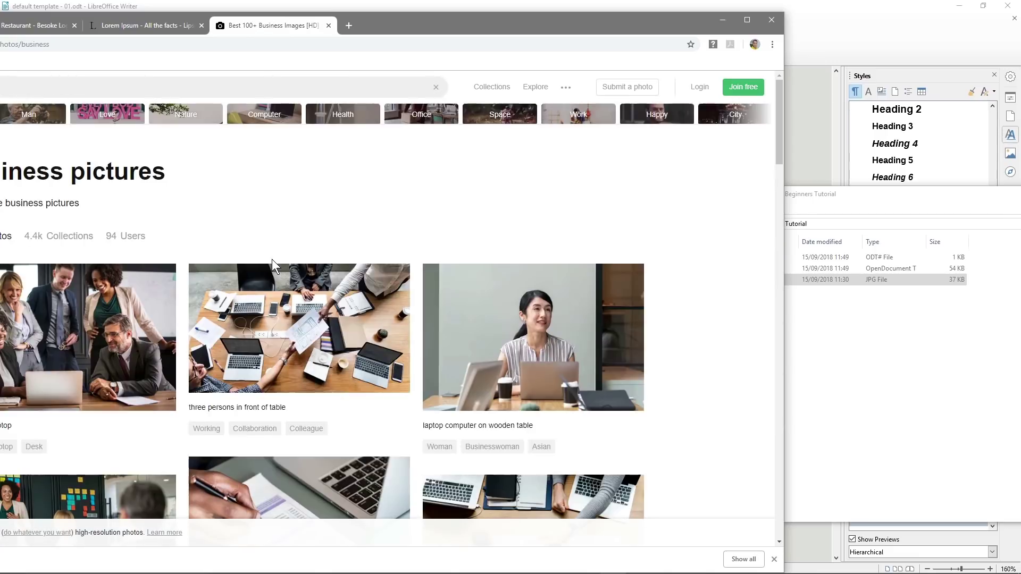
Download the "three persons in front of table" photo and put the file into the "01 - Libre Office 6 Writer Beginners Tutorial" folder
click(332, 332)
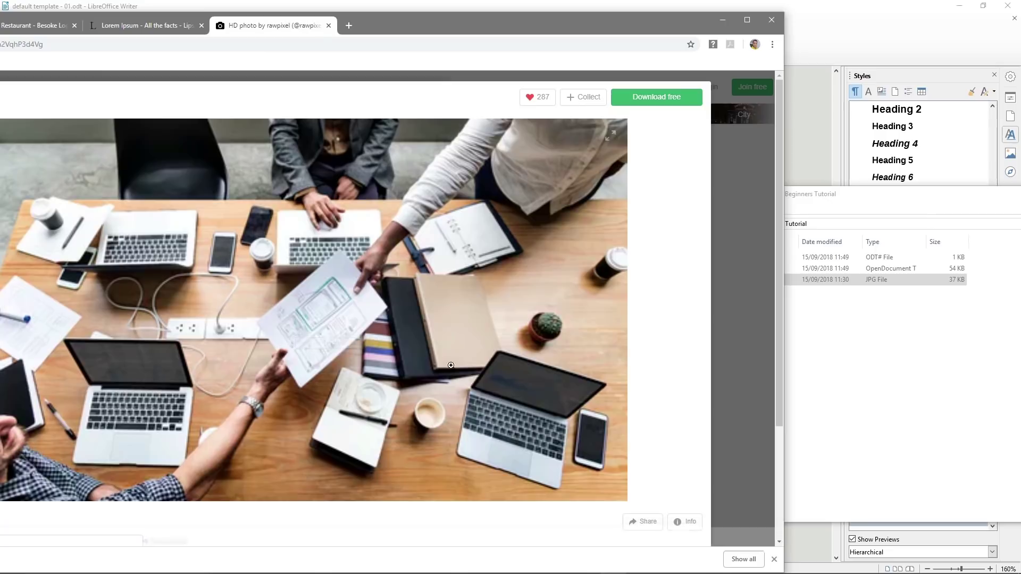
click(345, 277)
click(192, 317)
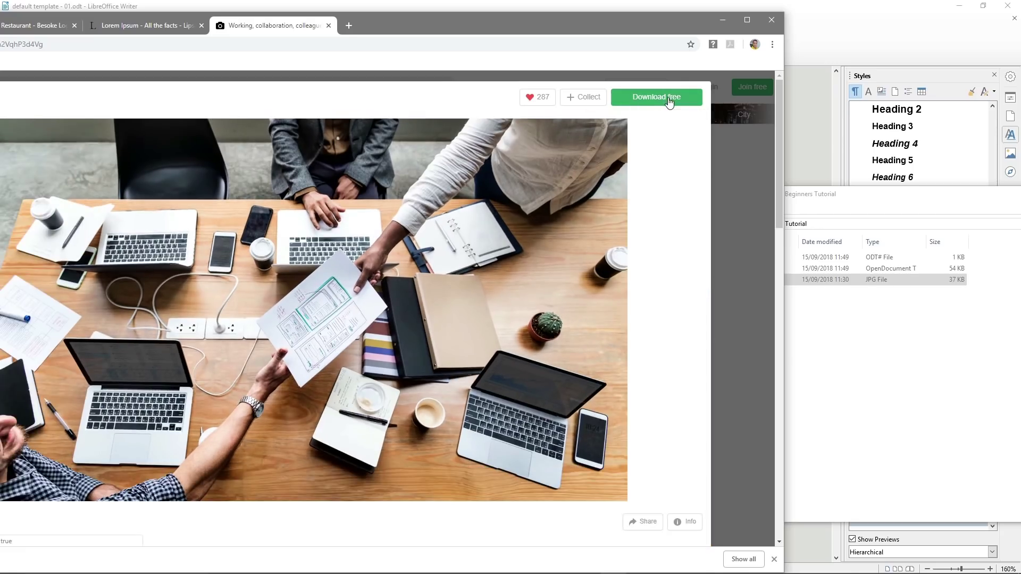
click(649, 102)
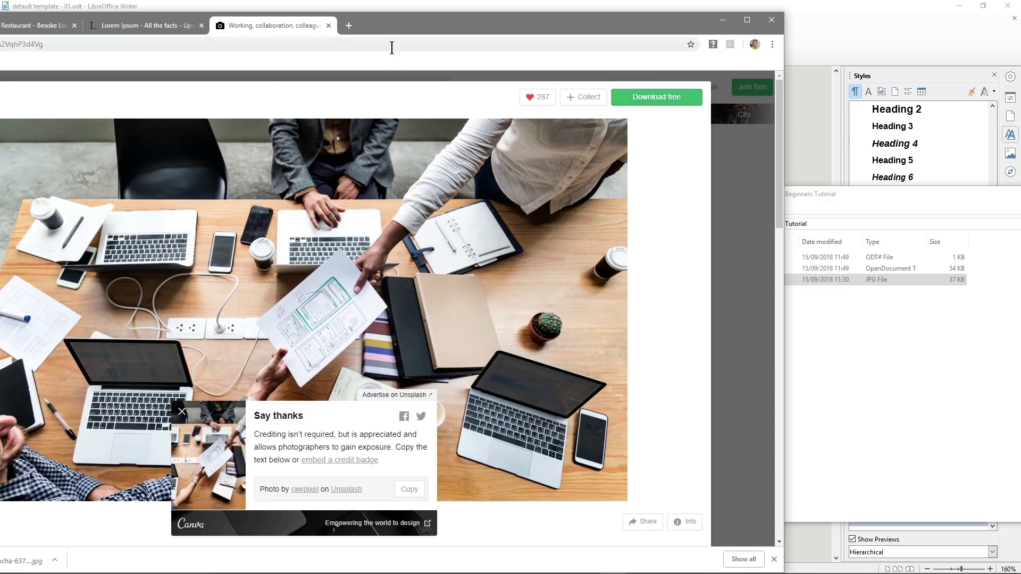
drag(369, 22, 540, 39)
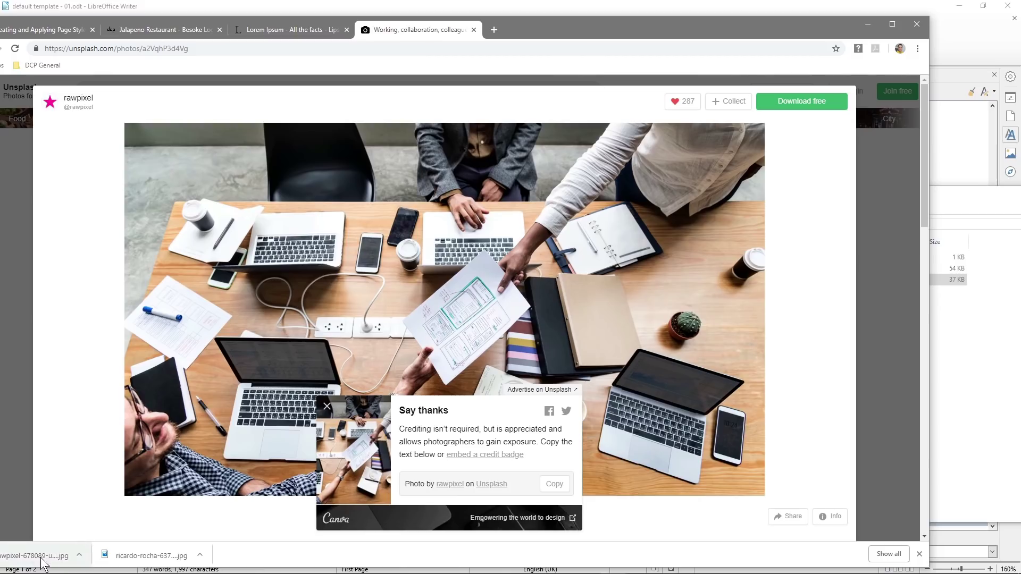
drag(42, 562, 985, 355)
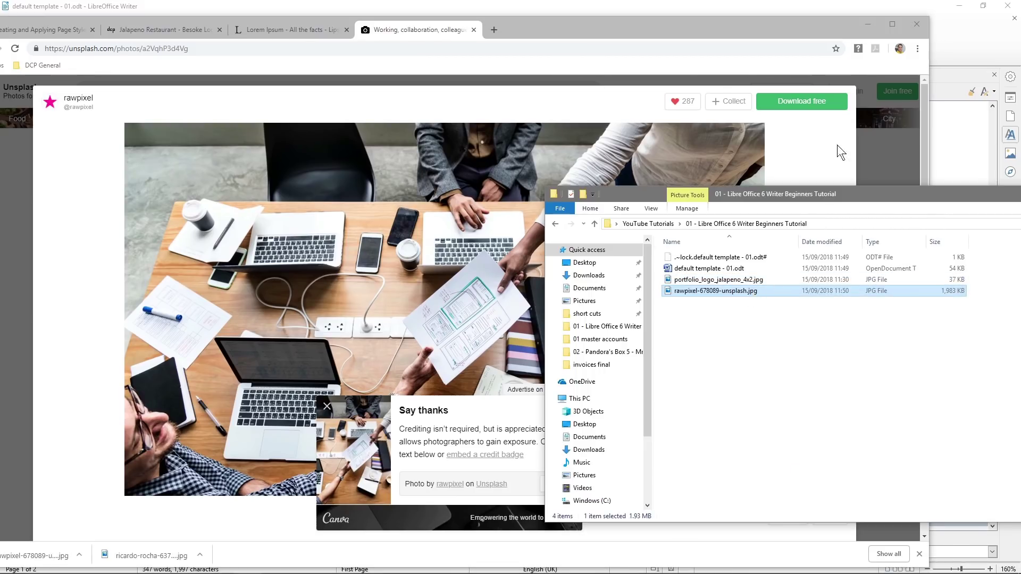
Close the Unsplash tab and clear the browser off the document, leaving the tutorial folder window beside the text
click(471, 27)
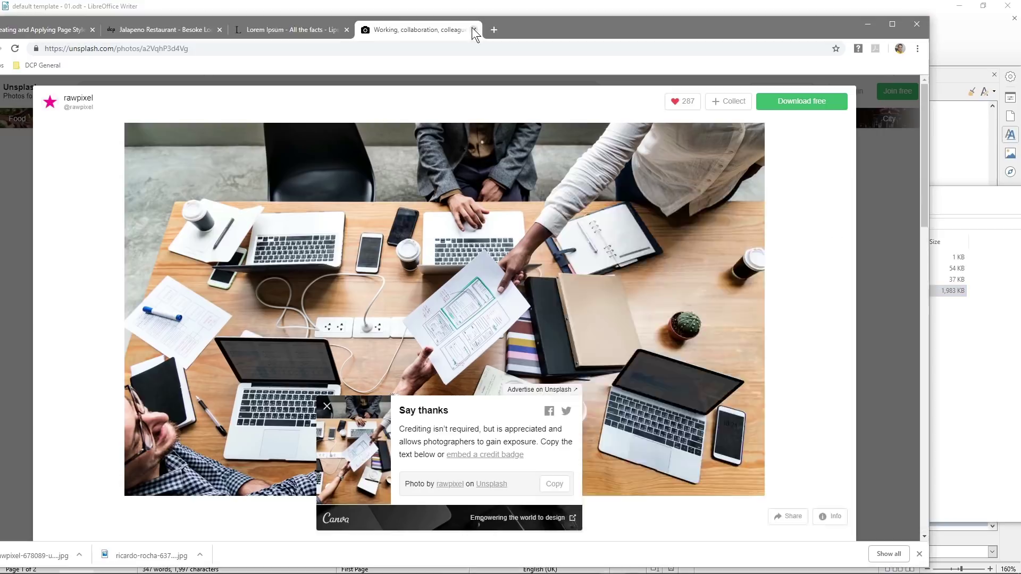
click(471, 27)
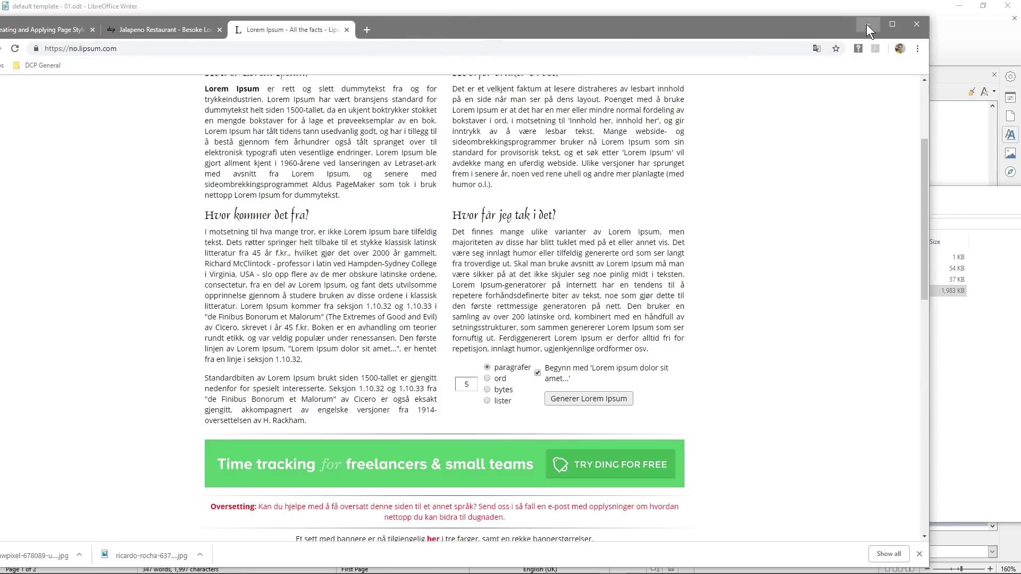
click(866, 24)
drag(796, 190, 946, 194)
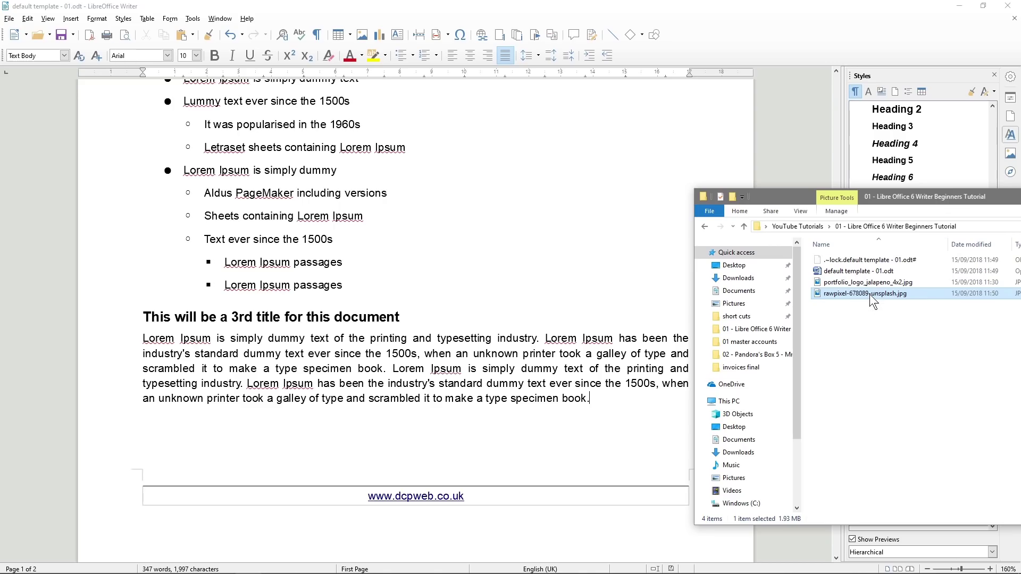
Insert rawpixel-678089-unsplash.jpg from the folder at the start of the paragraph beneath the third title and check the page layout
drag(870, 295, 145, 346)
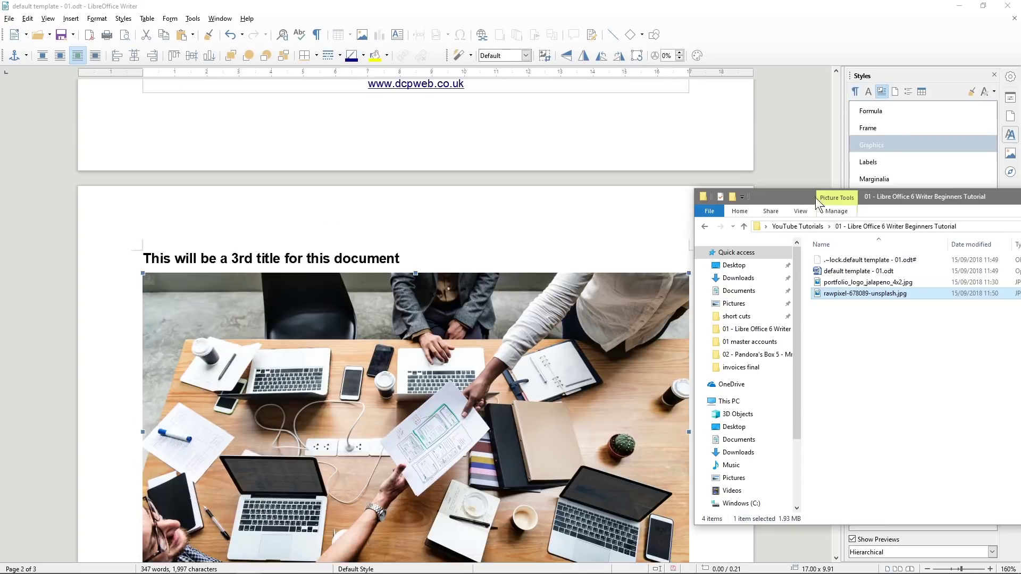
scroll(438, 353, down, 1)
scroll(484, 328, up, 10)
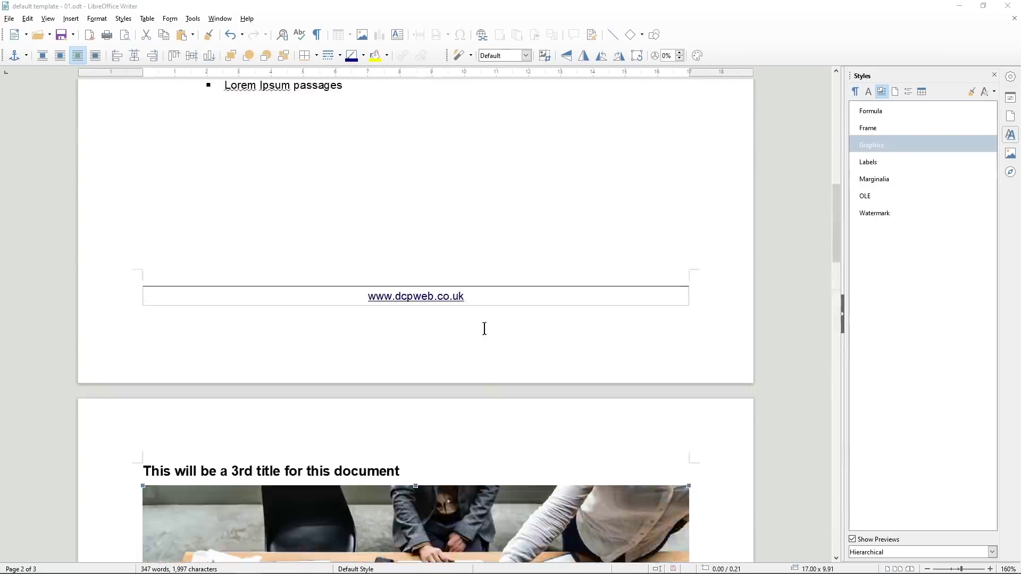
click(255, 284)
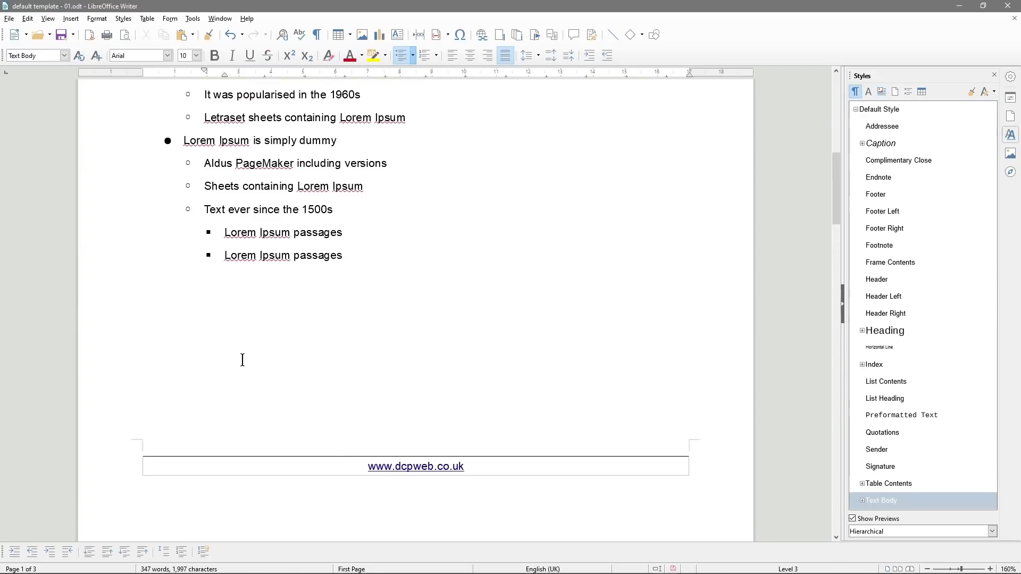
scroll(242, 358, down, 5)
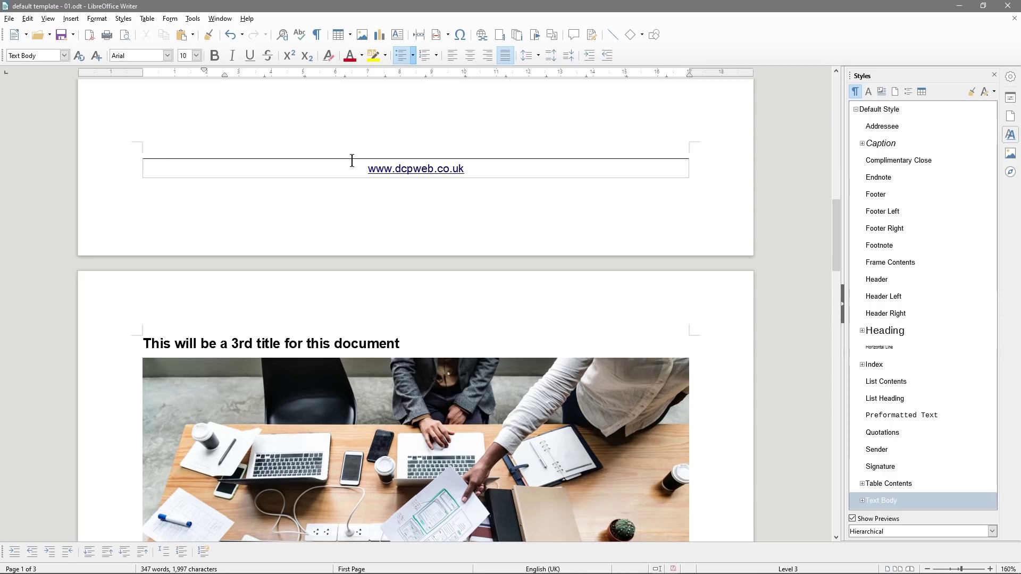
scroll(227, 353, down, 5)
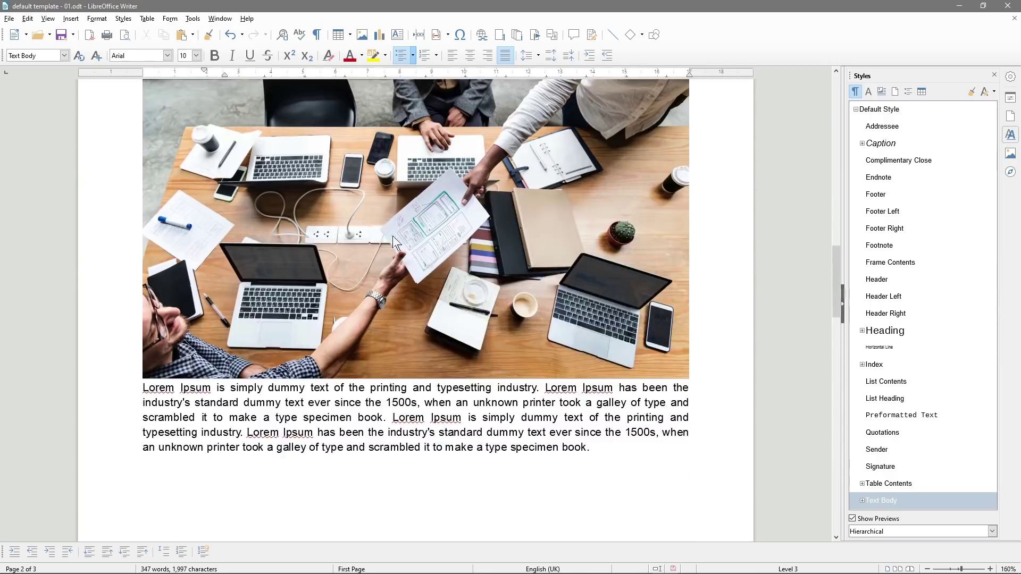
Move the inserted photo below the Lorem Ipsum paragraph of the third title
click(375, 266)
scroll(373, 239, down, 3)
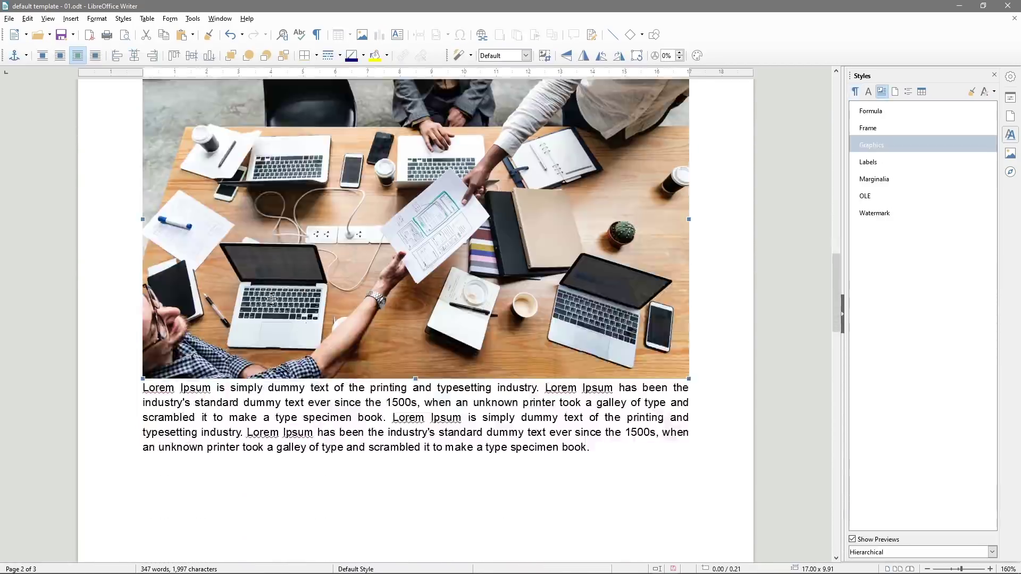
mouse_move(373, 217)
mouse_down()
mouse_move(356, 552)
mouse_move(367, 550)
mouse_move(372, 503)
mouse_move(359, 271)
mouse_move(367, 219)
mouse_move(359, 228)
mouse_up()
scroll(372, 482, down, 1)
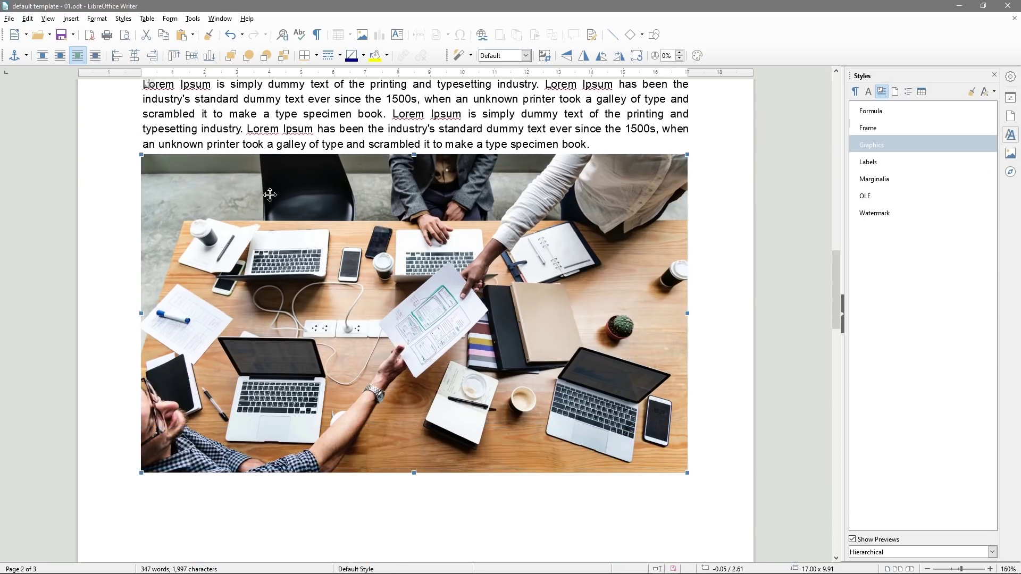
Shrink the photo to about 6.45 × 3.76 cm and place it to the right of the third title's paragraph, with the text wrapping beside it
drag(687, 469, 274, 276)
scroll(319, 255, up, 3)
drag(215, 312, 536, 233)
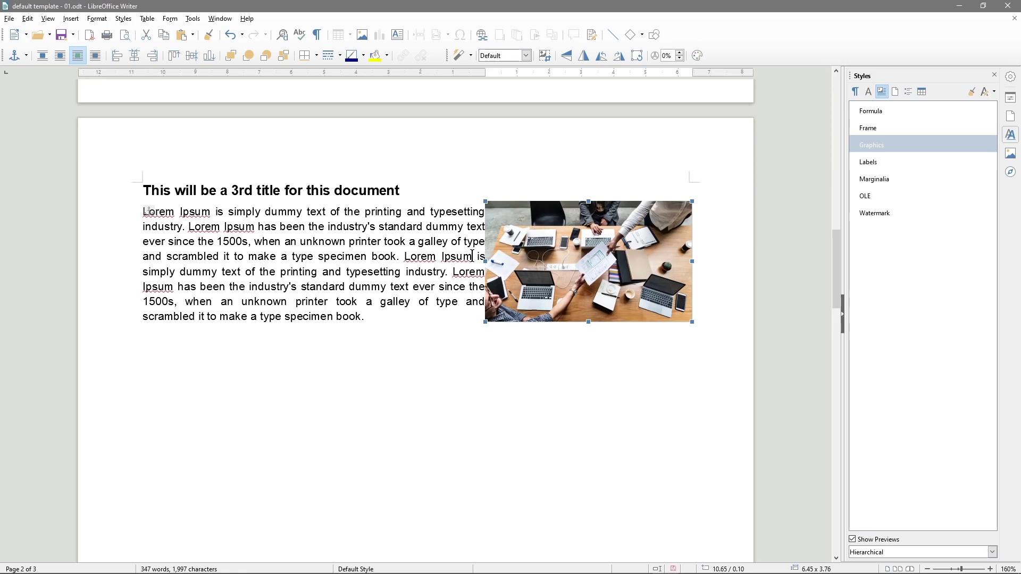
drag(514, 248, 514, 247)
Modify the Graphics frame style, setting its left wrap spacing to 0.50 cm and applying it to the photo
right_click(866, 141)
key(Escape)
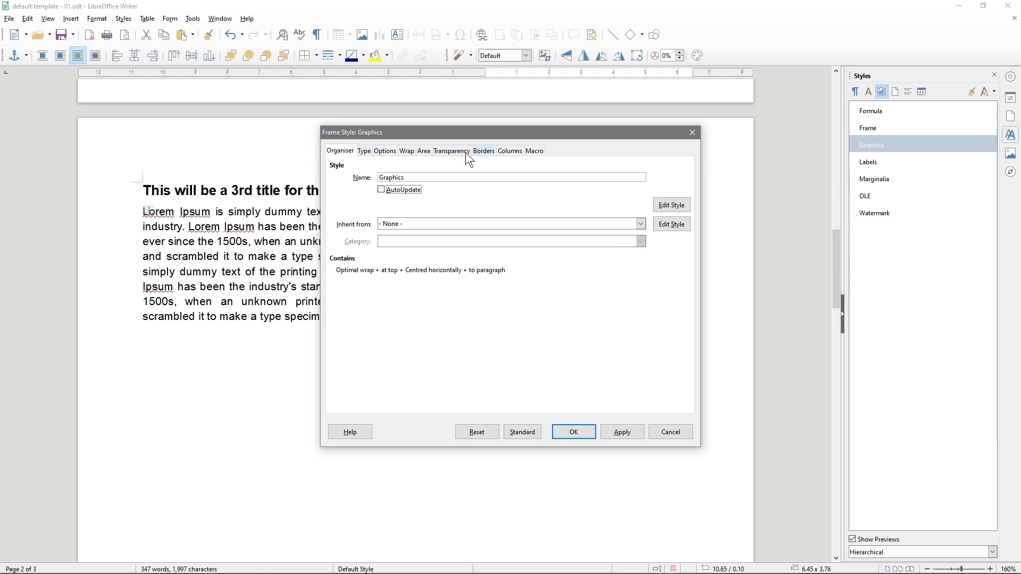
click(368, 152)
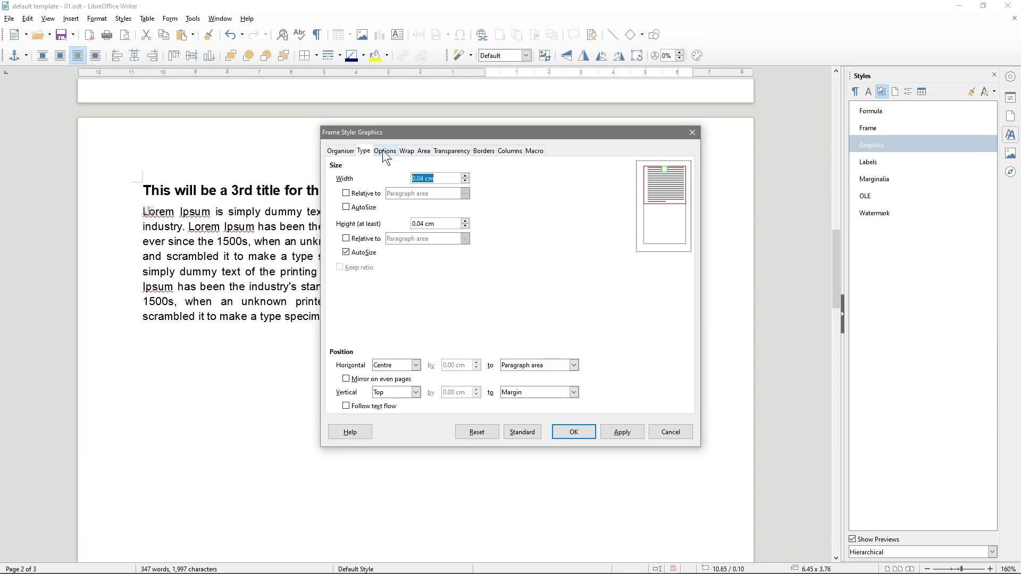
click(383, 151)
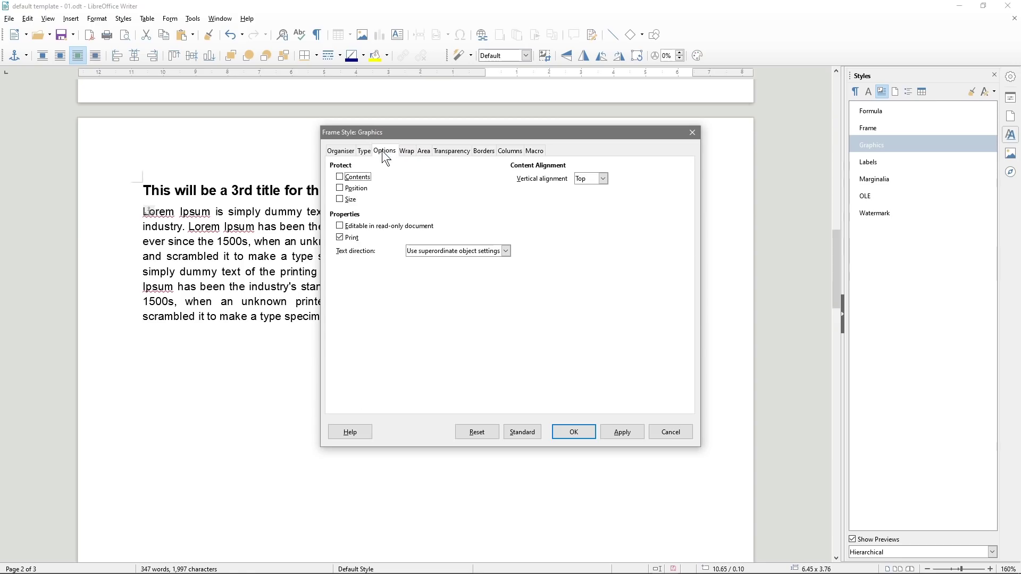
click(408, 151)
click(390, 153)
click(407, 152)
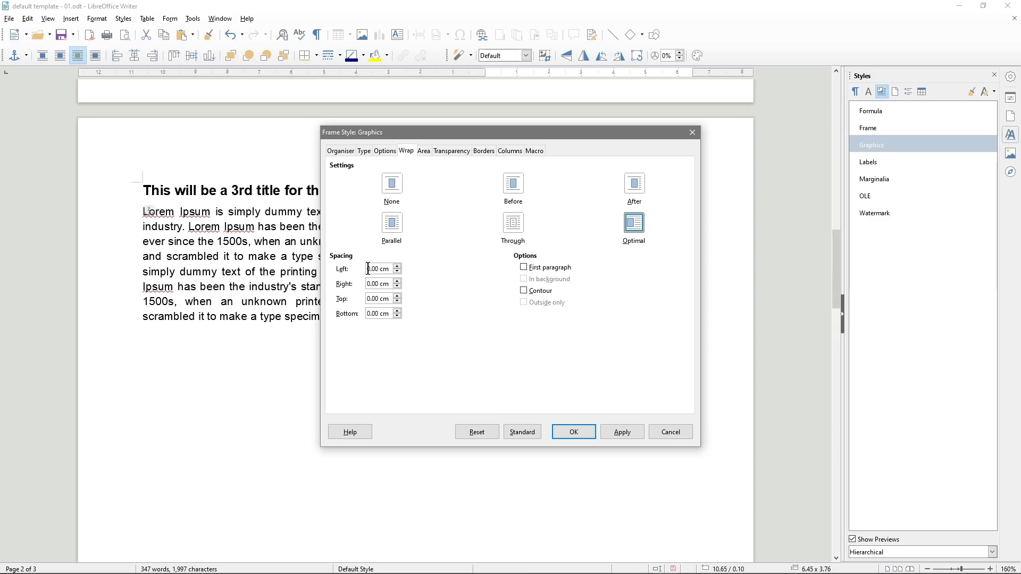
drag(370, 269, 363, 267)
drag(443, 134, 782, 168)
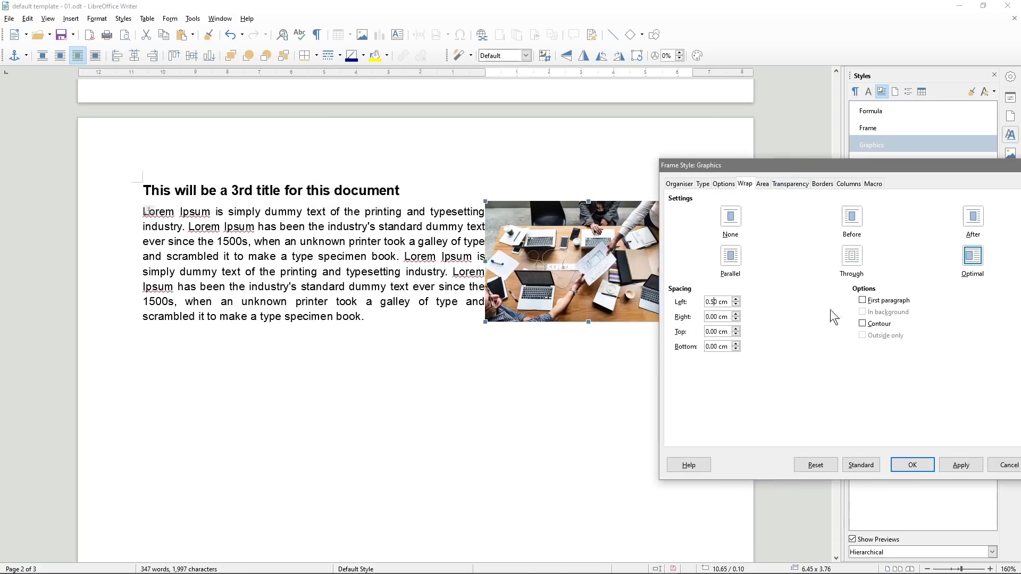
click(956, 464)
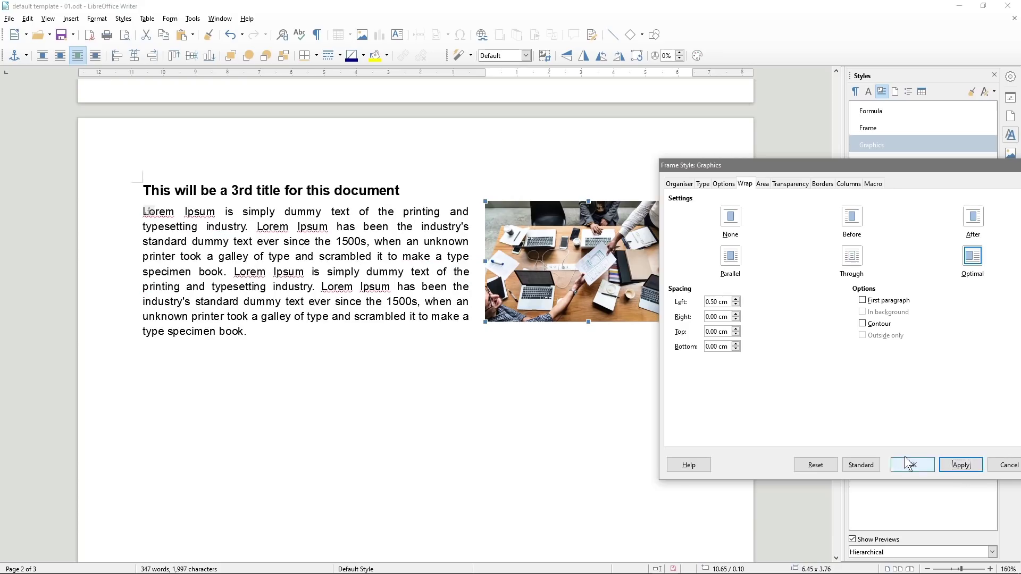
drag(748, 165, 584, 177)
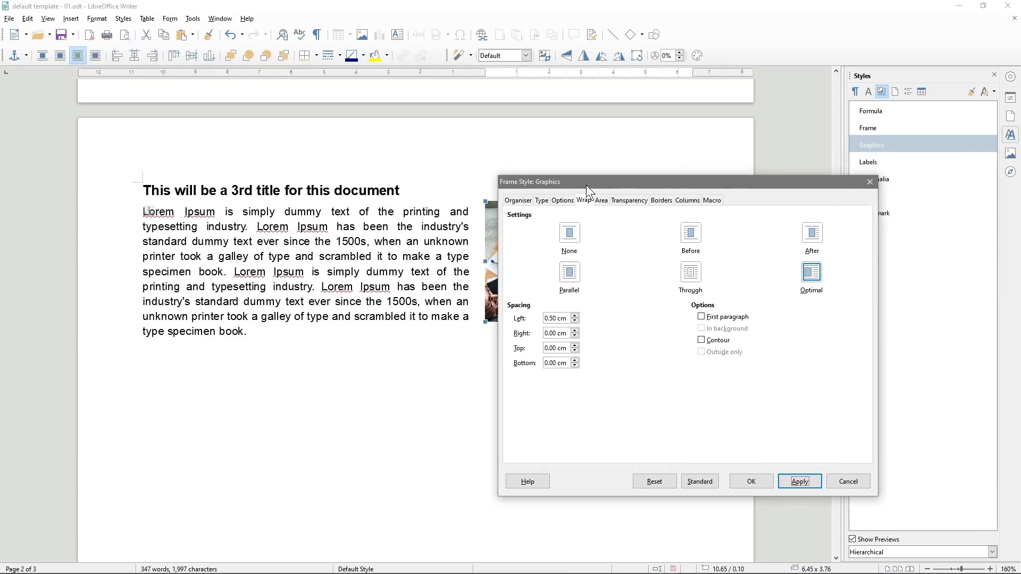
click(862, 179)
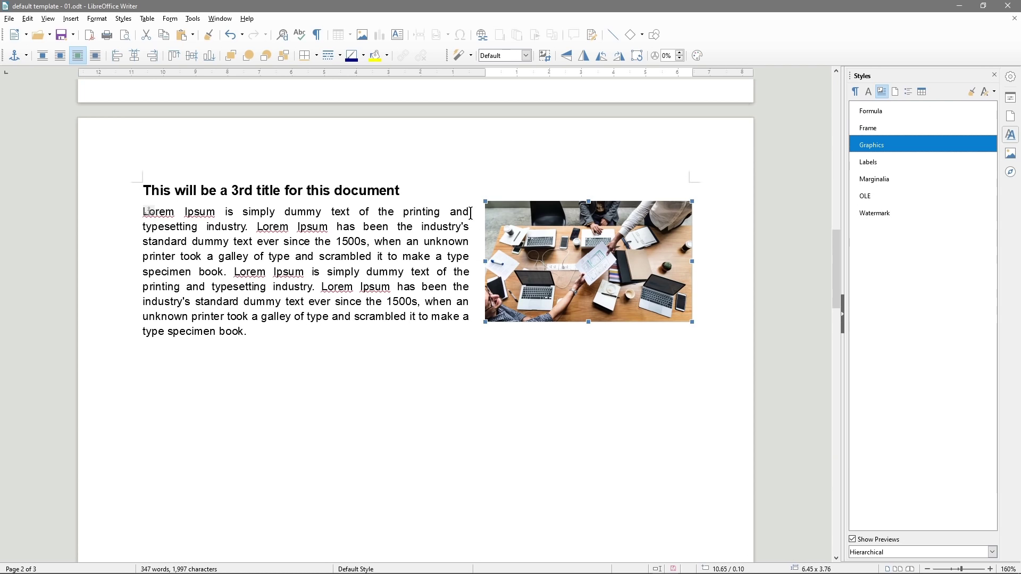
Reposition the photo beside the third title's paragraph within the right margin, about 10.45 cm from the paragraph's left edge
click(542, 248)
key(Left)
key(Left)
key(Left)
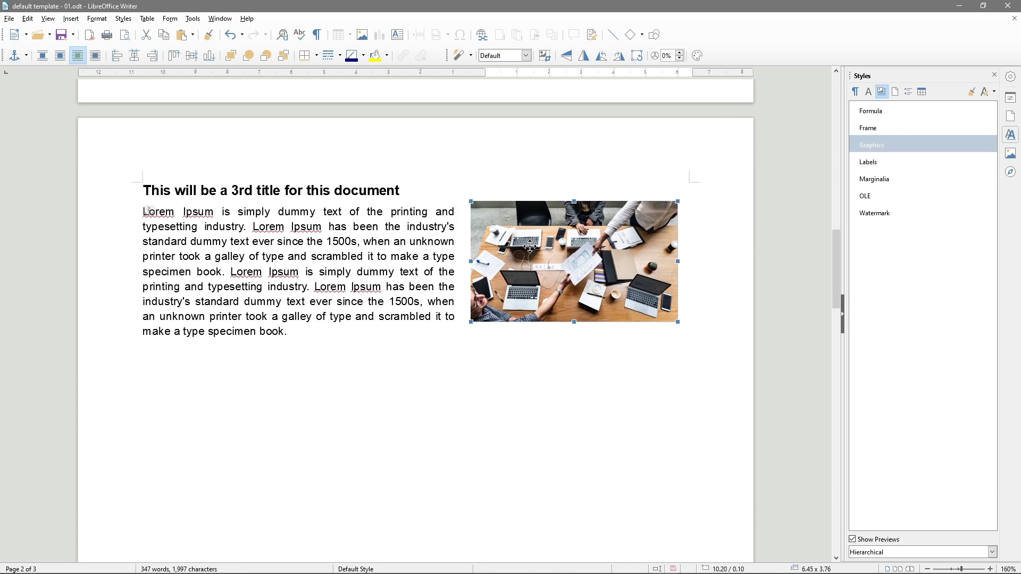
key(Left)
key(Left)
key(Left)
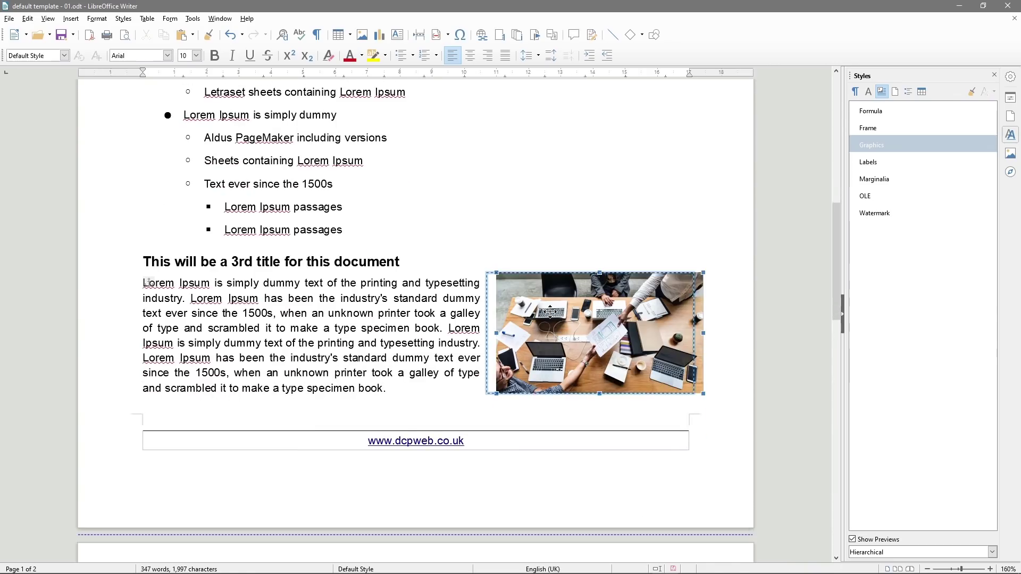
click(465, 298)
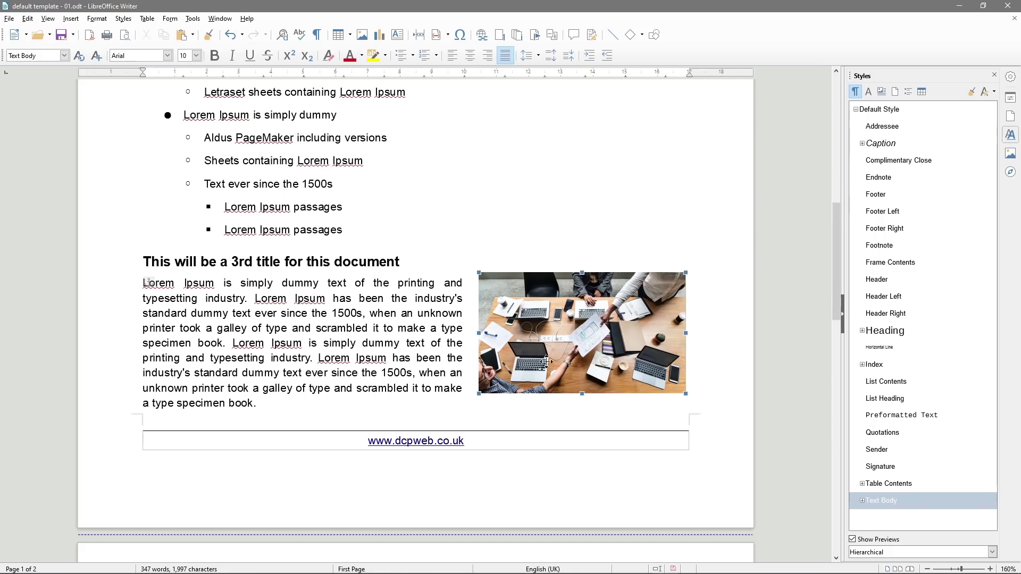
Set the left wrap spacing of the photo's Graphics frame style to 0.30 cm
click(592, 338)
right_click(872, 147)
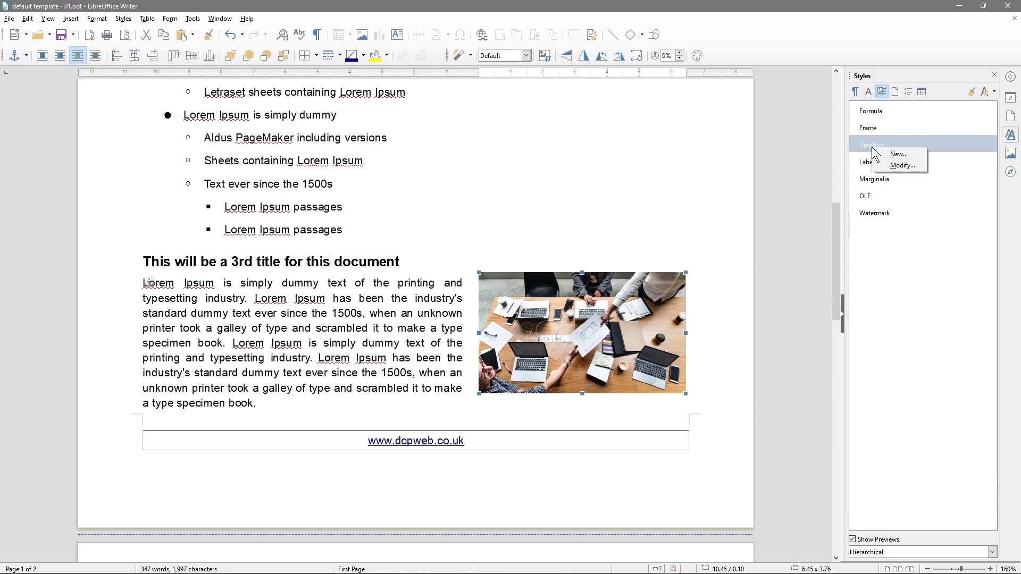
click(879, 164)
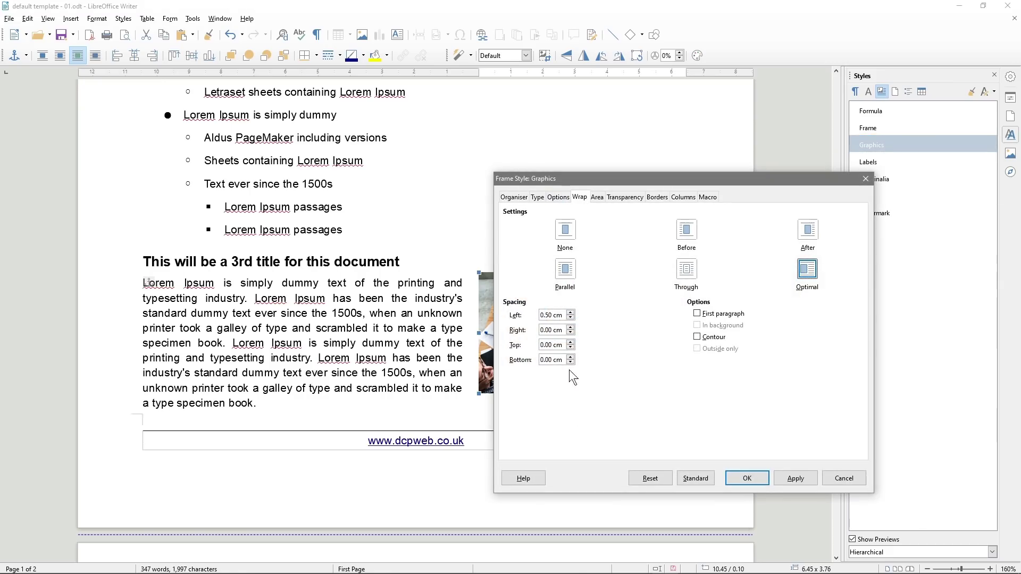
click(548, 315)
key(BackSpace)
text(3)
click(792, 478)
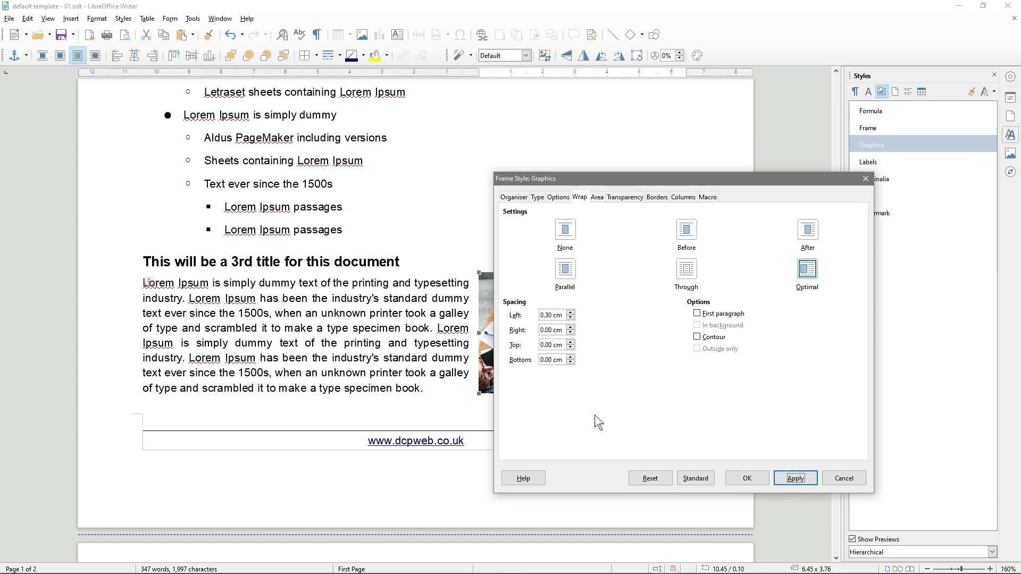
click(747, 479)
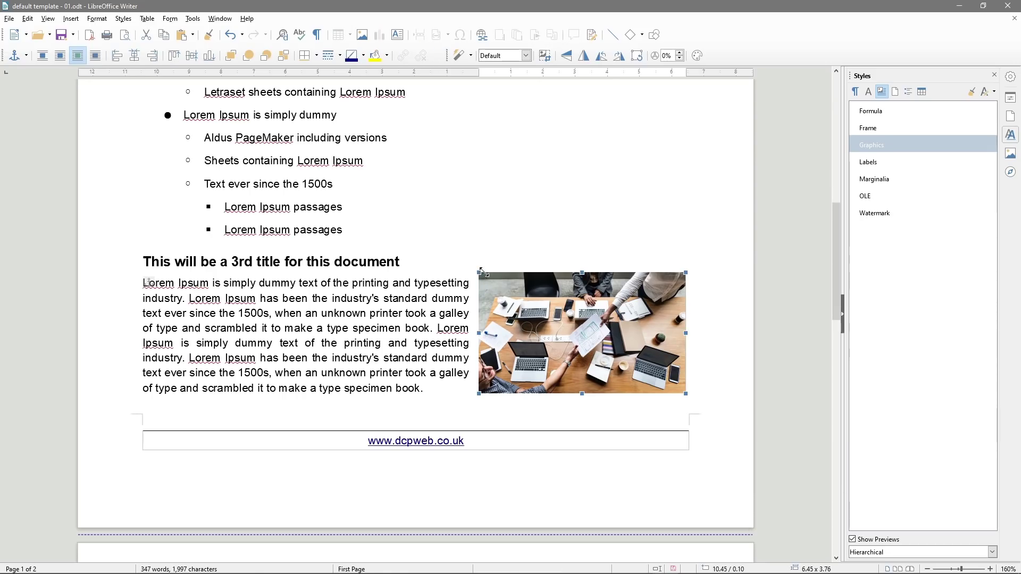
Shrink the photo slightly to about 6.20 × 3.61 cm and save the document
drag(480, 275, 486, 280)
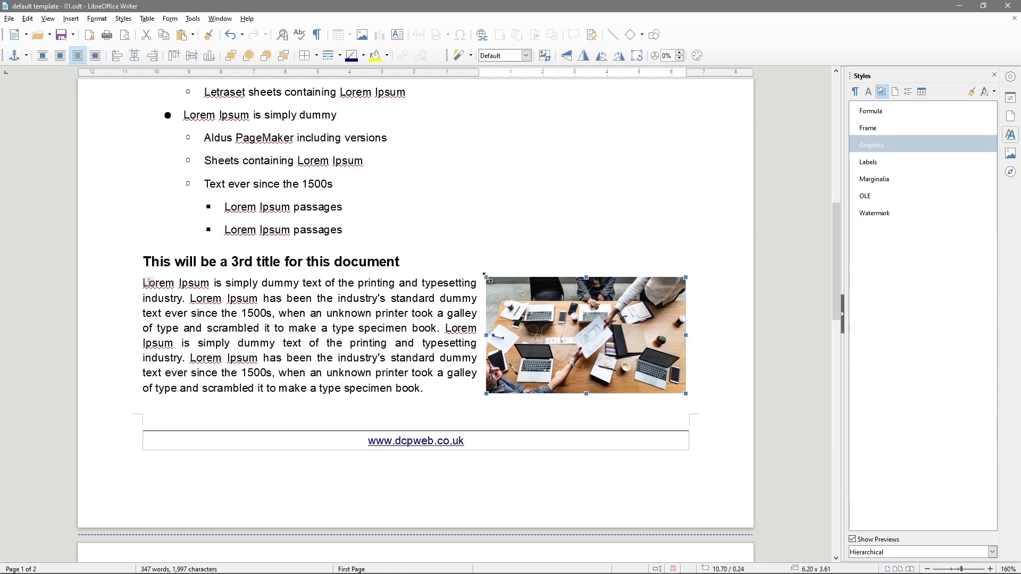
click(411, 313)
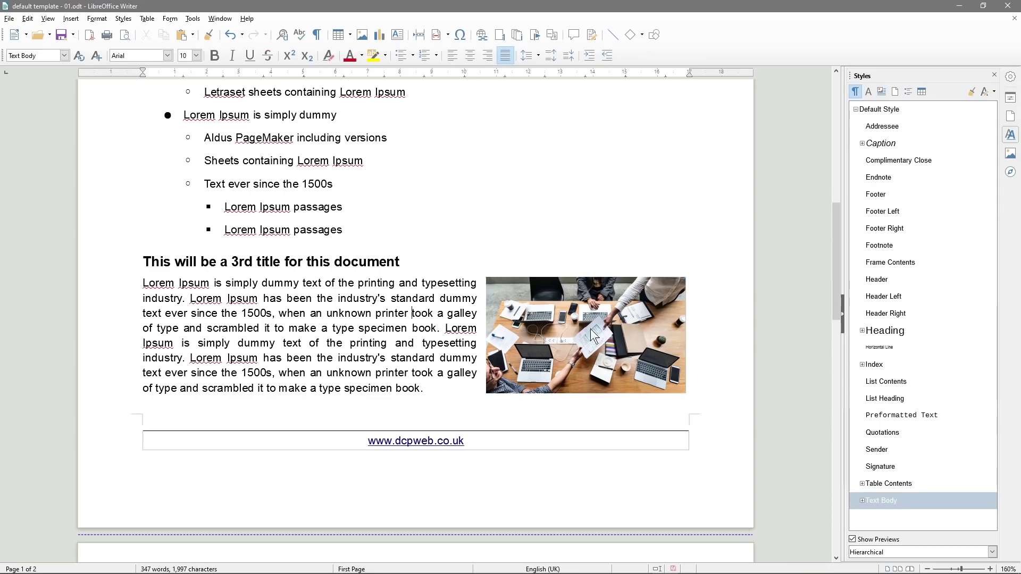
click(61, 36)
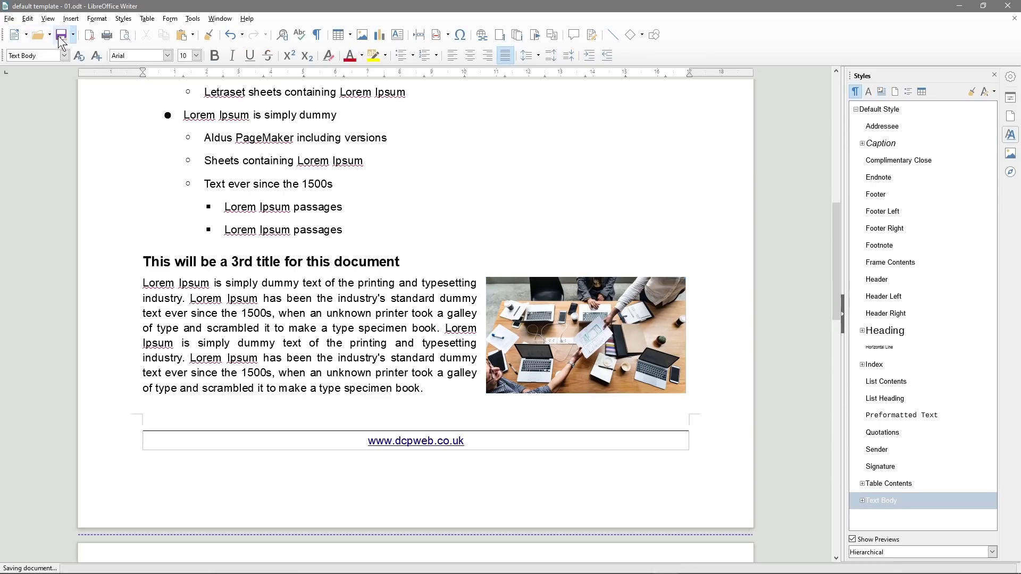
Check the document in print preview, looking at it enlarged and in single-page, book and multiple-page layouts
click(9, 19)
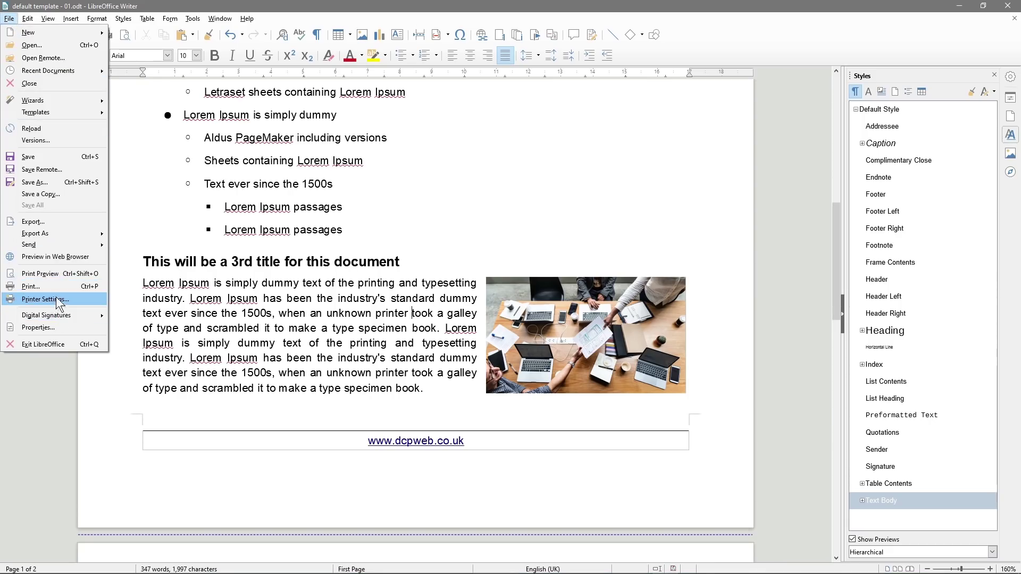
click(55, 274)
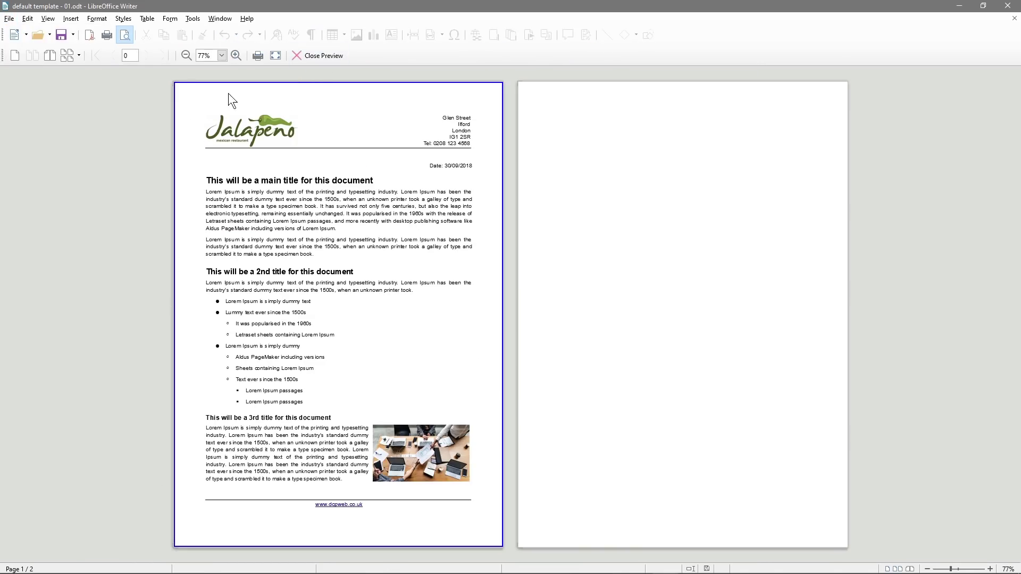
ctrl+scroll(381, 294, up, 5)
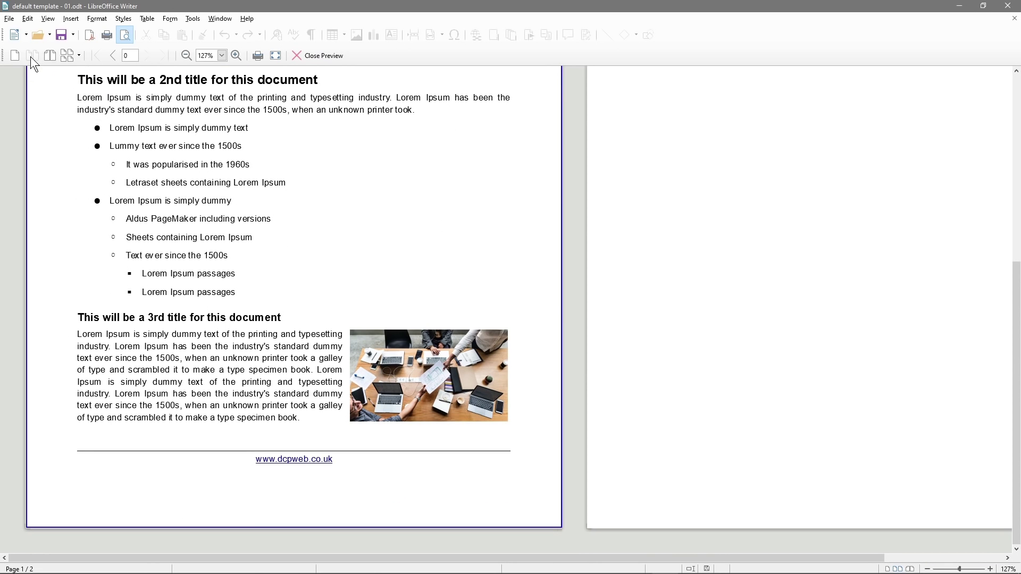
click(13, 57)
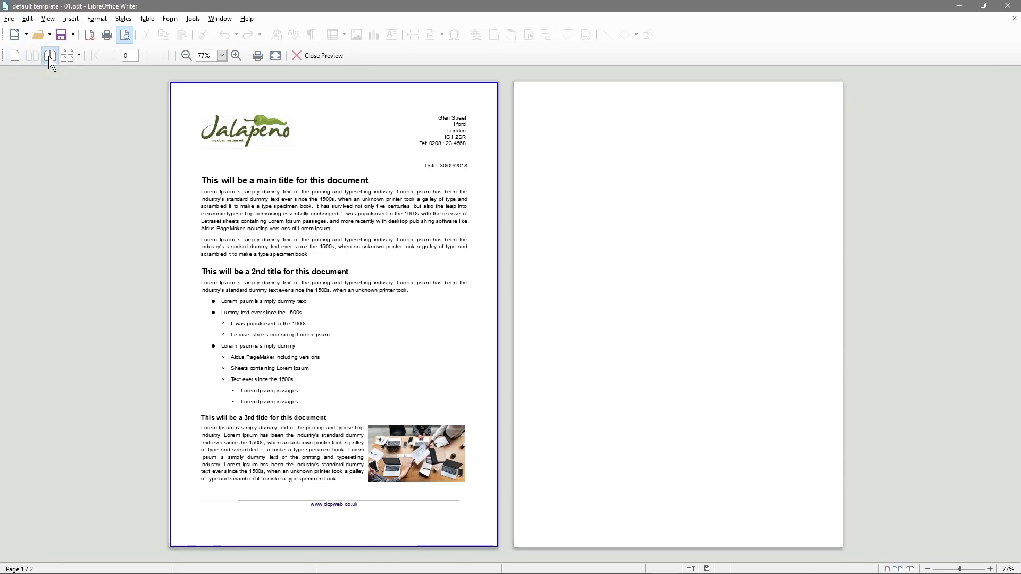
click(49, 56)
click(59, 56)
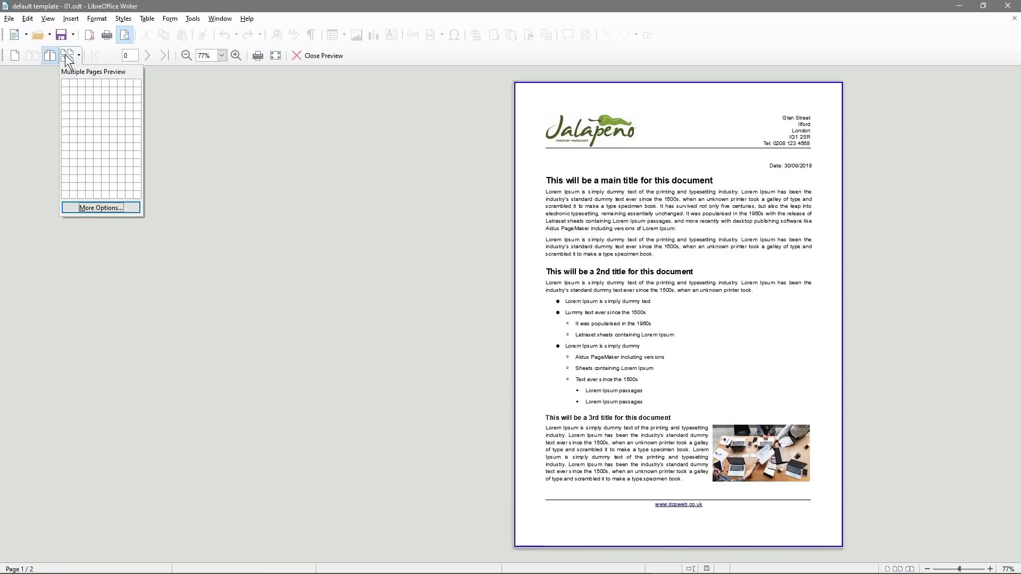
click(75, 101)
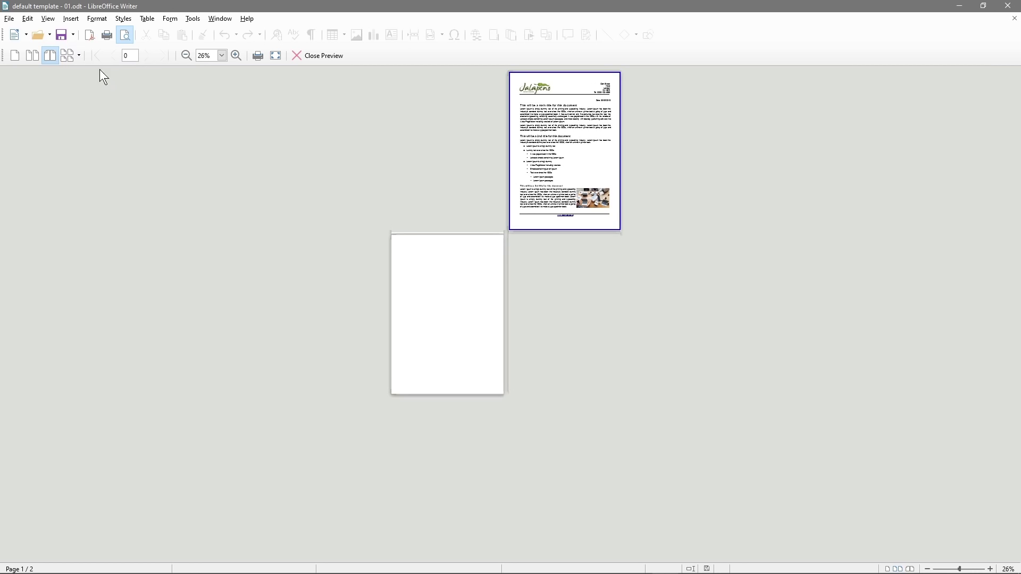
Compare the single-page and two-page layouts in the print preview, and return to editing the document
click(17, 56)
click(32, 57)
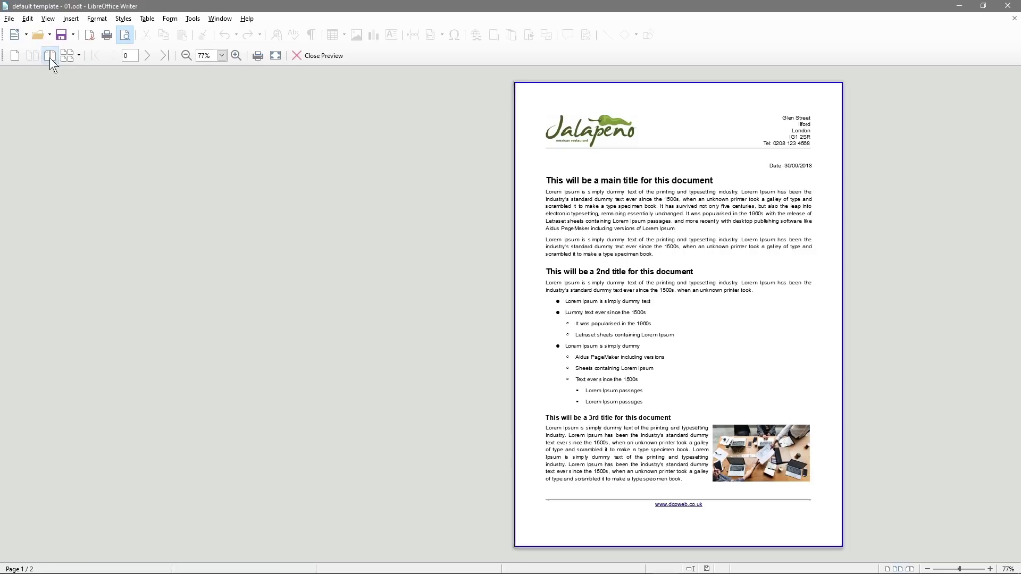
click(27, 56)
click(15, 57)
click(28, 56)
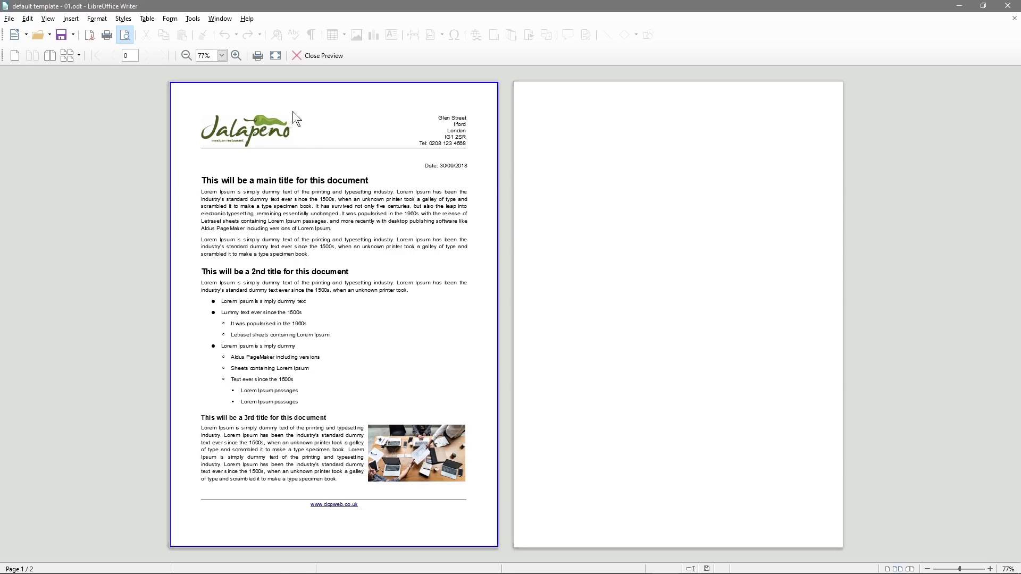
click(314, 56)
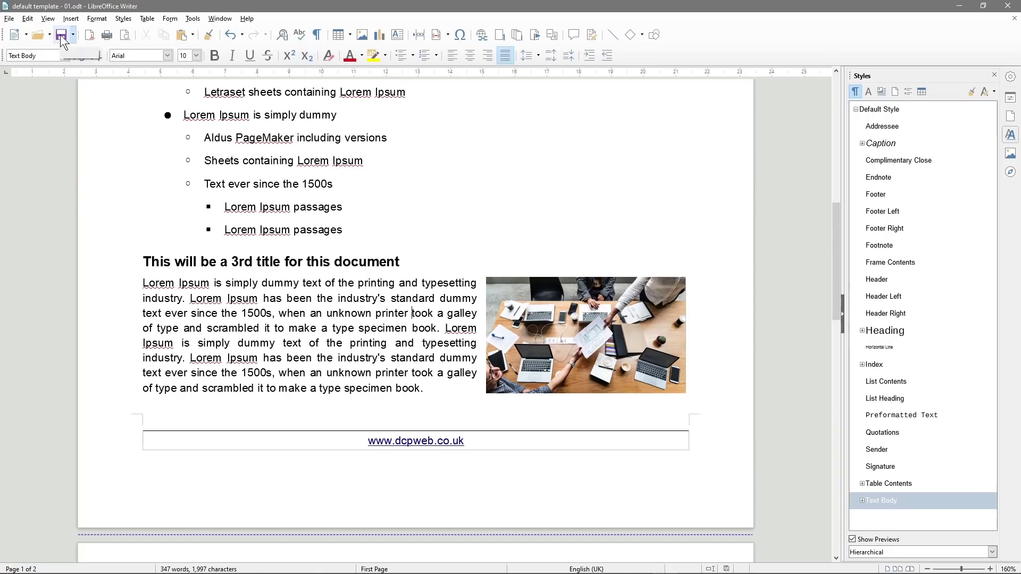
Try moving the photo past the right margin to the page edge and check the result in print preview
click(412, 313)
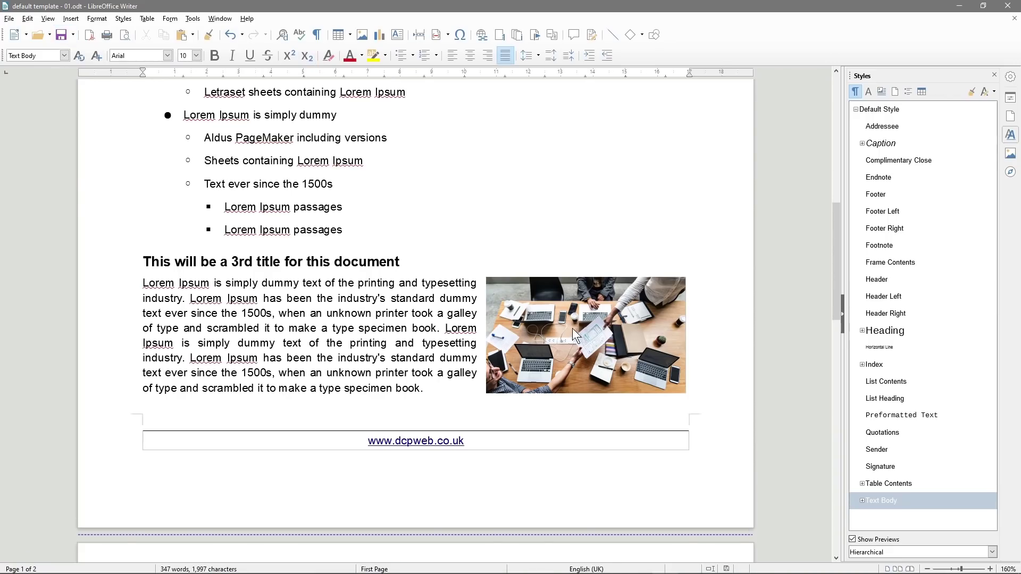
click(683, 311)
drag(638, 302, 728, 305)
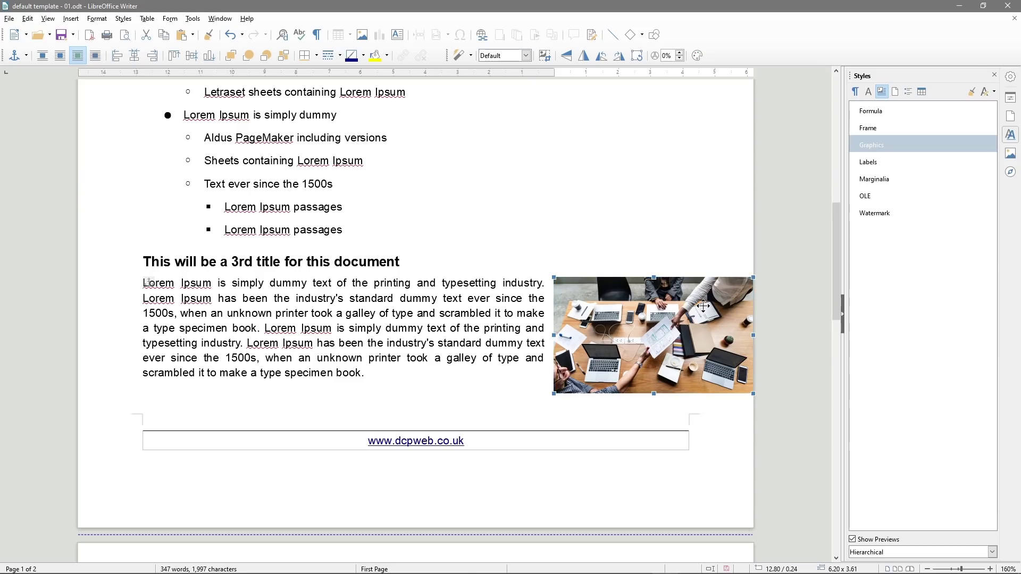
click(9, 19)
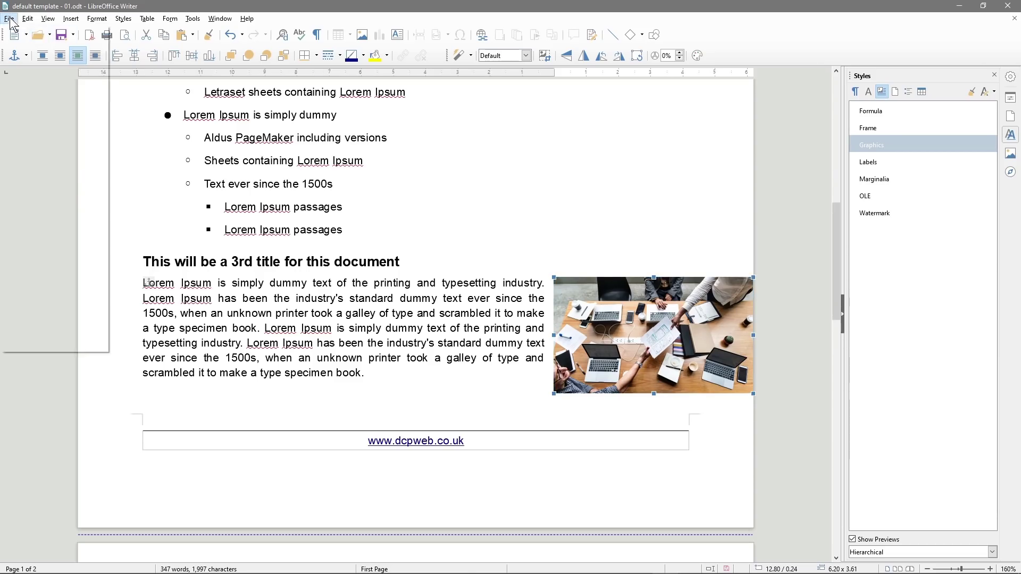
click(162, 299)
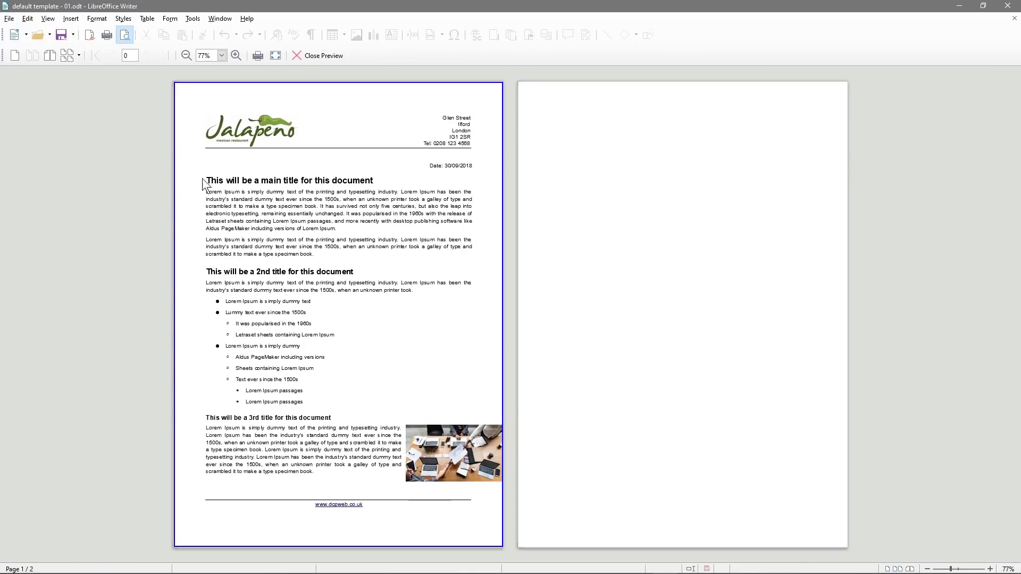
click(320, 55)
Move the photo back inside the right margin beside the third title's paragraph, at about 10.72 cm horizontally, and deselect it
click(555, 336)
drag(556, 336, 554, 337)
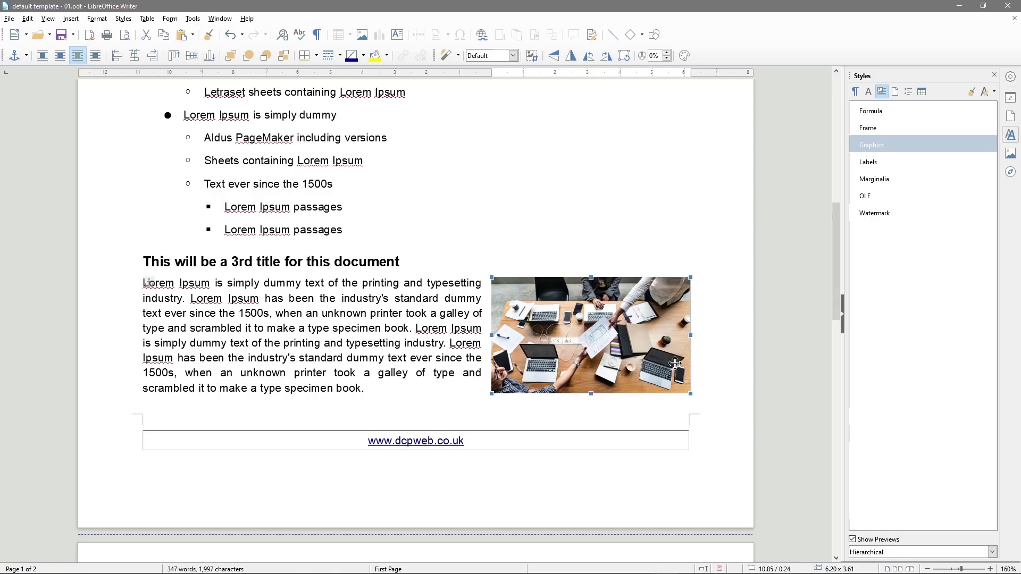
drag(671, 355, 658, 345)
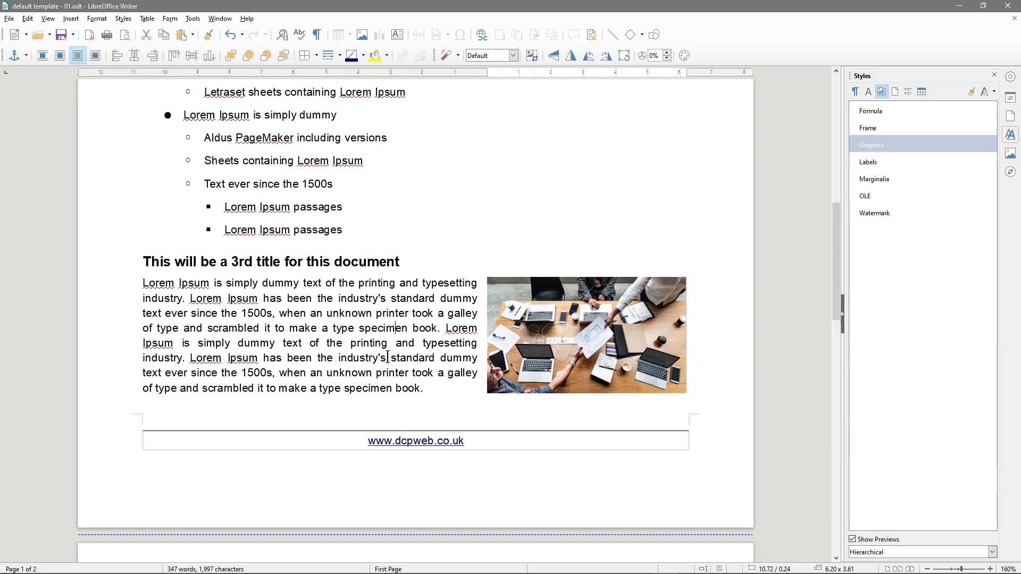
key(Escape)
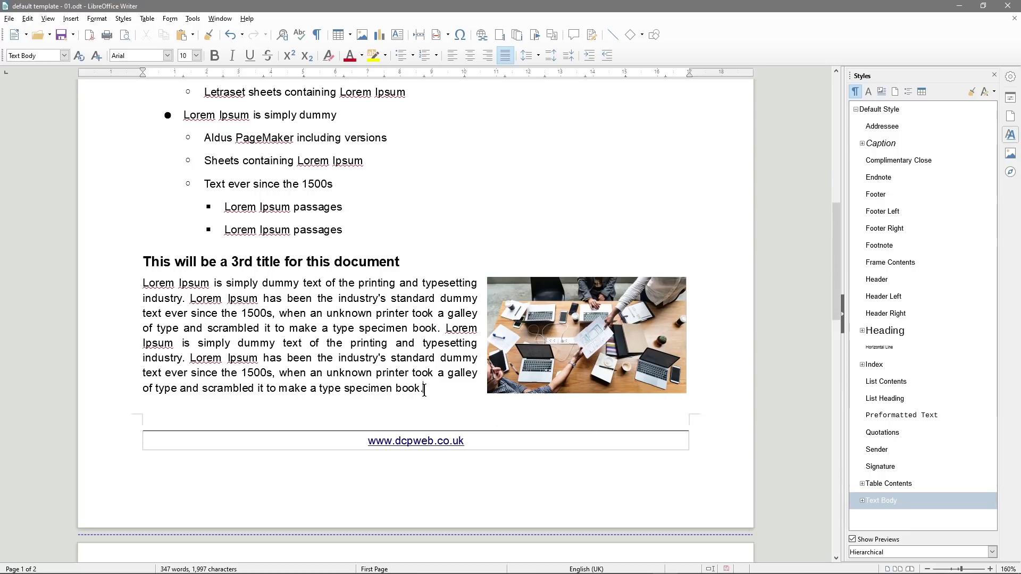
Check the second page in the document and both pages in print preview, and return to editing
scroll(417, 393, down, 4)
click(210, 380)
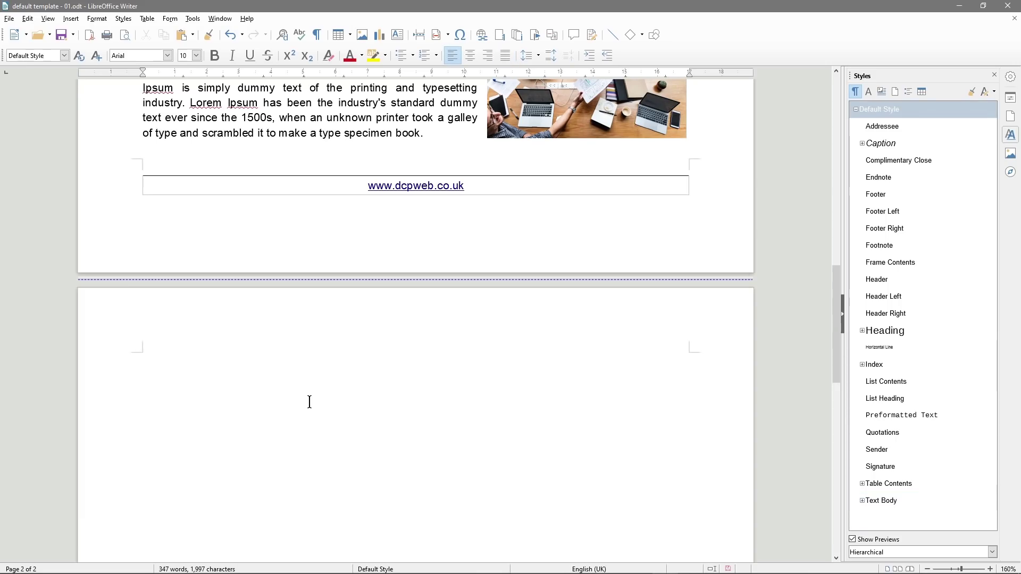
scroll(310, 402, up, 6)
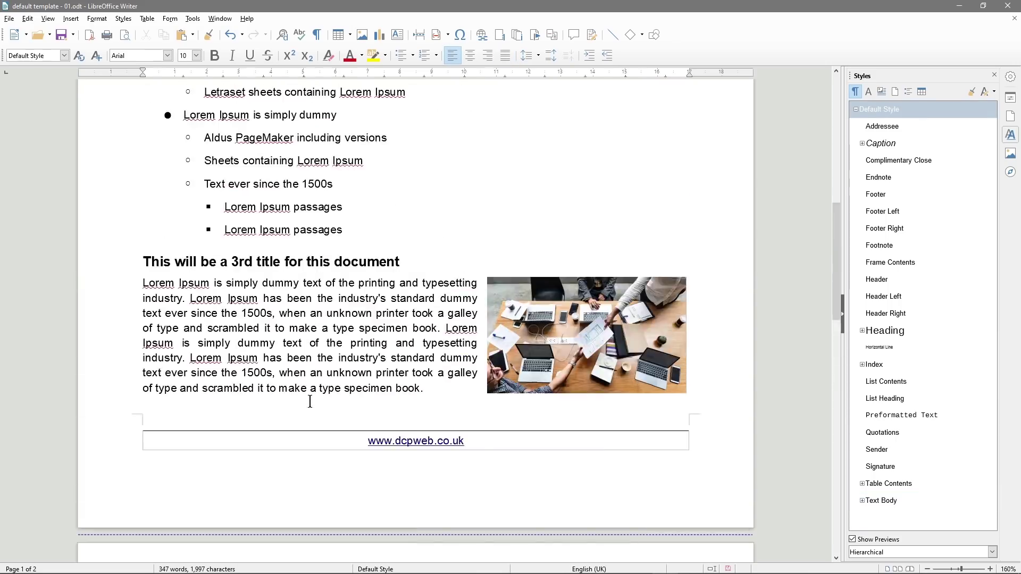
scroll(310, 401, down, 1)
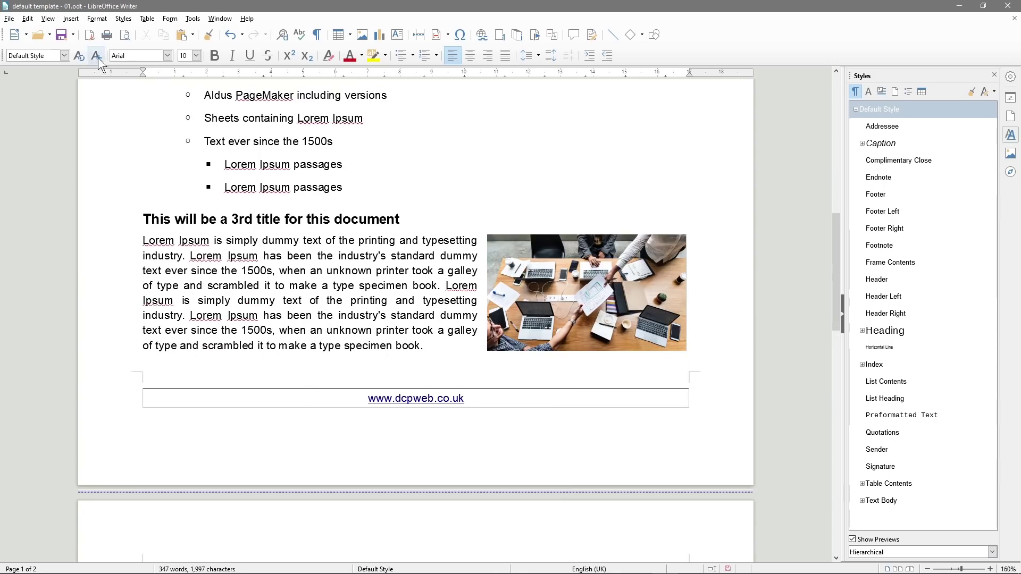
click(9, 19)
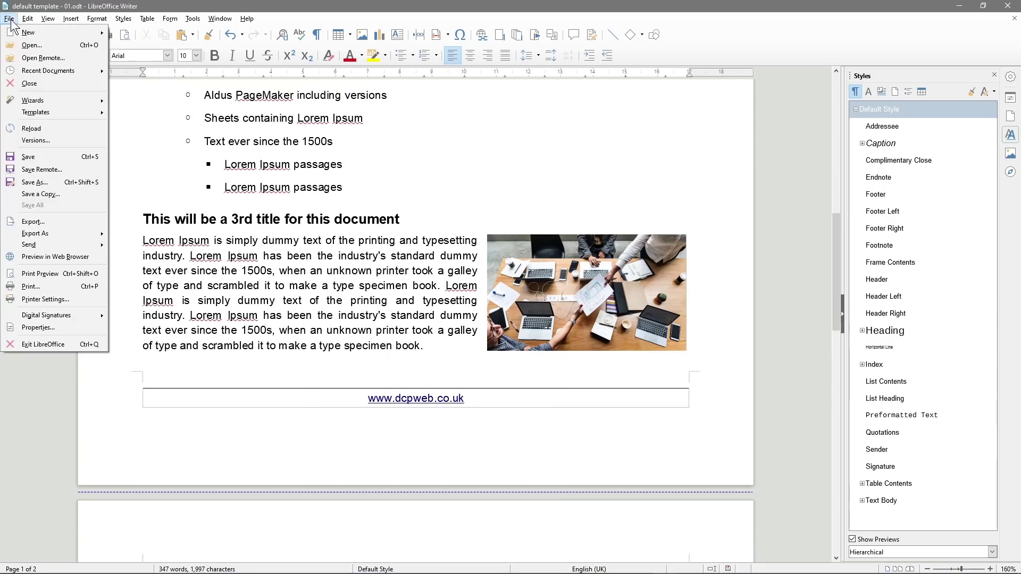
click(45, 270)
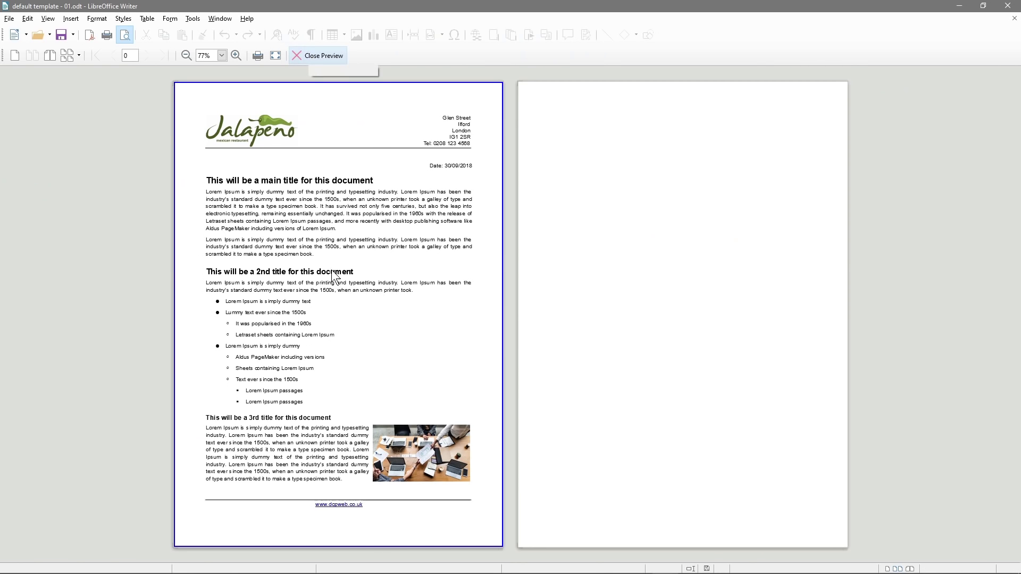
click(311, 55)
Copy the website table from the first page's footer and paste it into the second page's footer
click(176, 406)
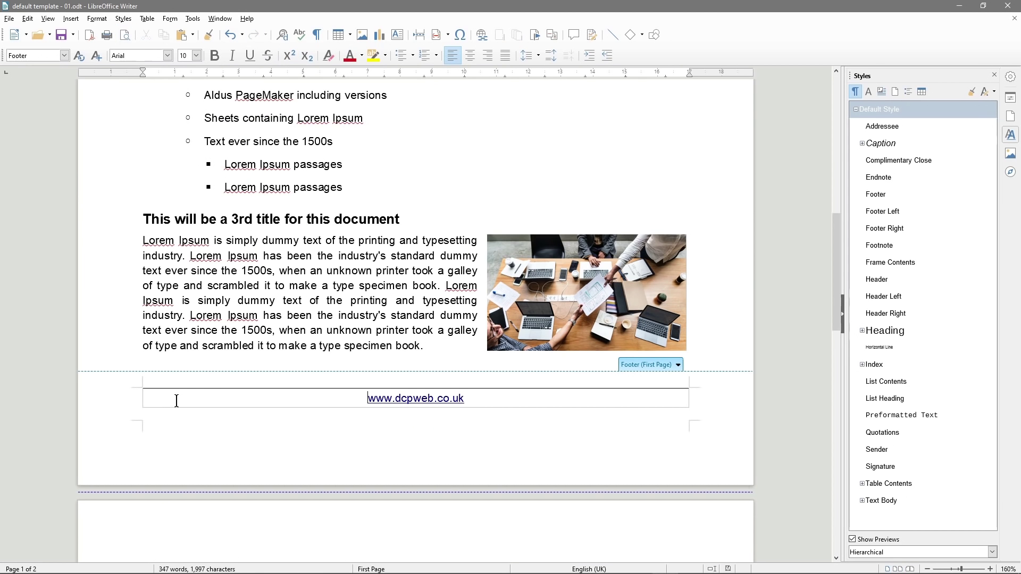
click(134, 397)
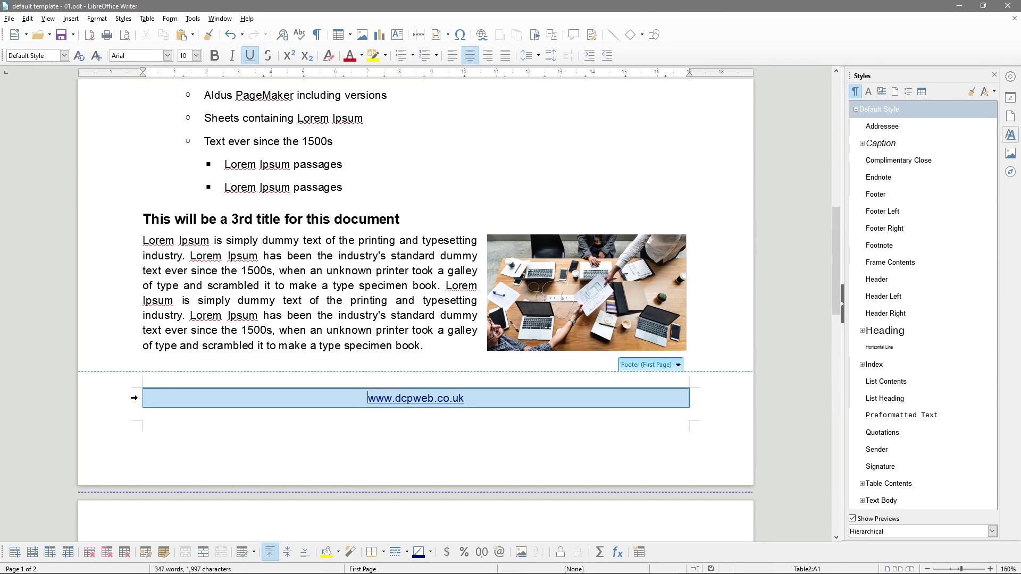
click(139, 397)
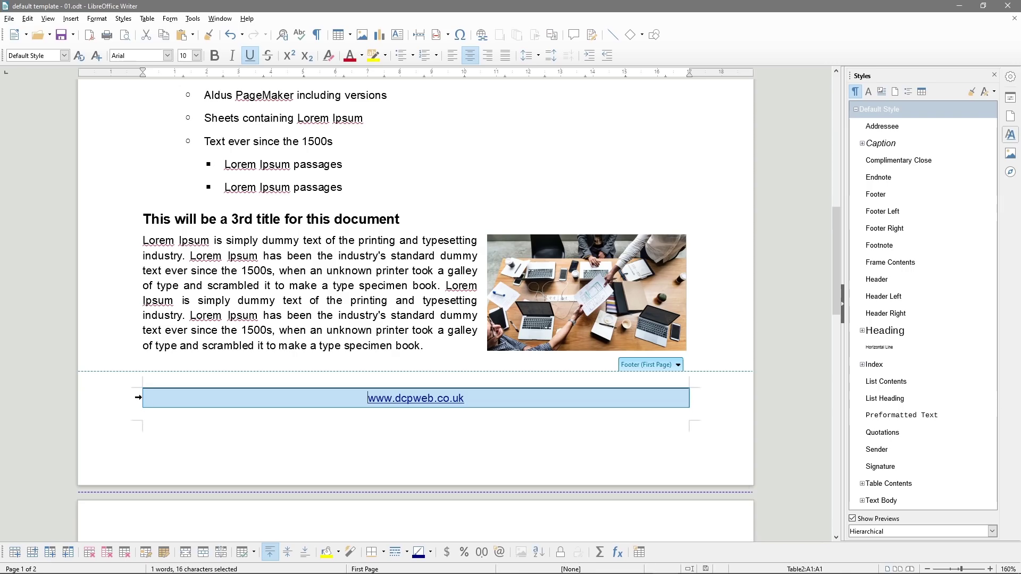
click(28, 20)
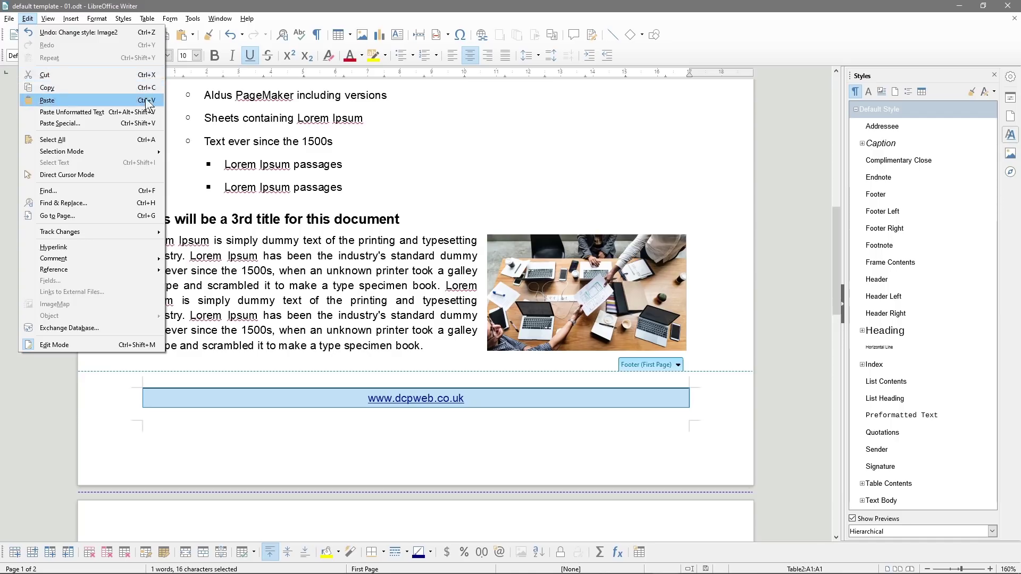
click(241, 321)
scroll(240, 319, down, 10)
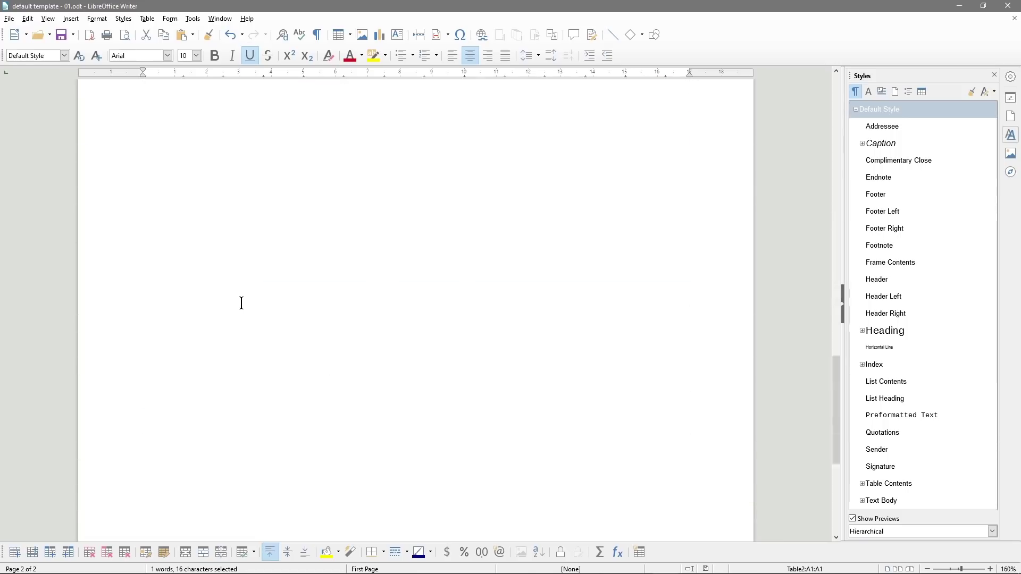
scroll(241, 303, down, 3)
click(180, 449)
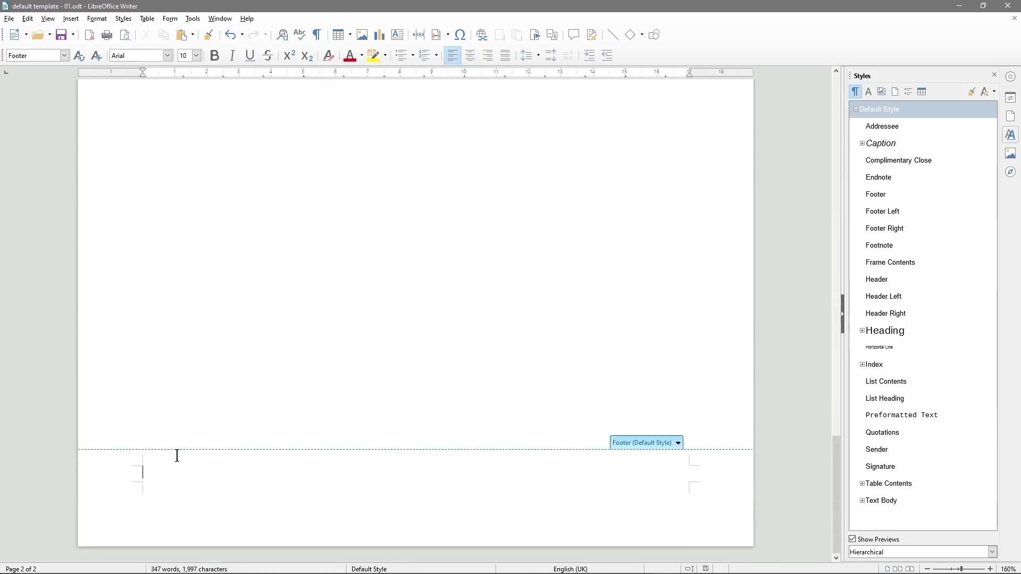
key(ctrl+v)
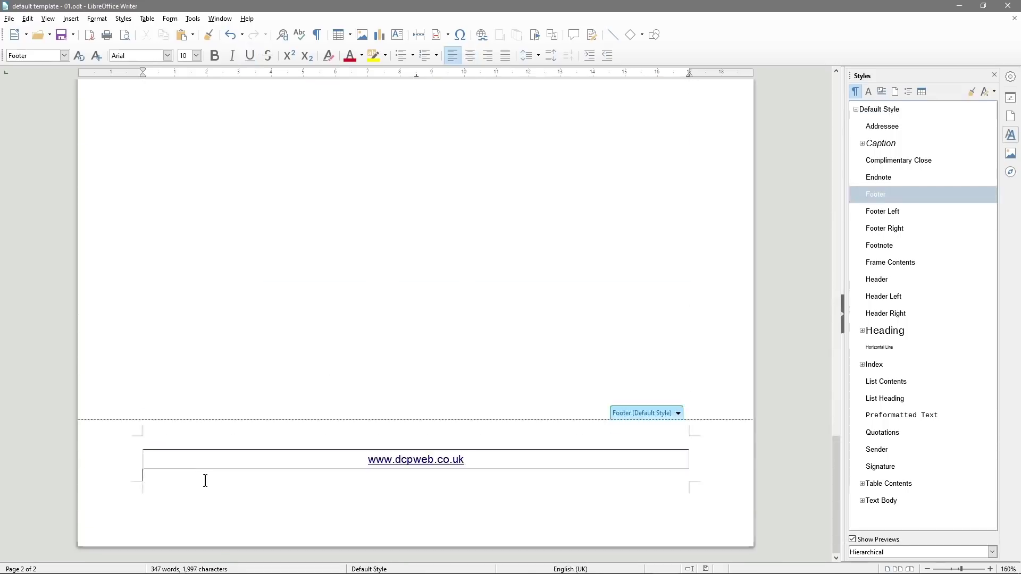
Delete the empty line above the website table in the second page's footer and return to the page body
click(192, 443)
key(Delete)
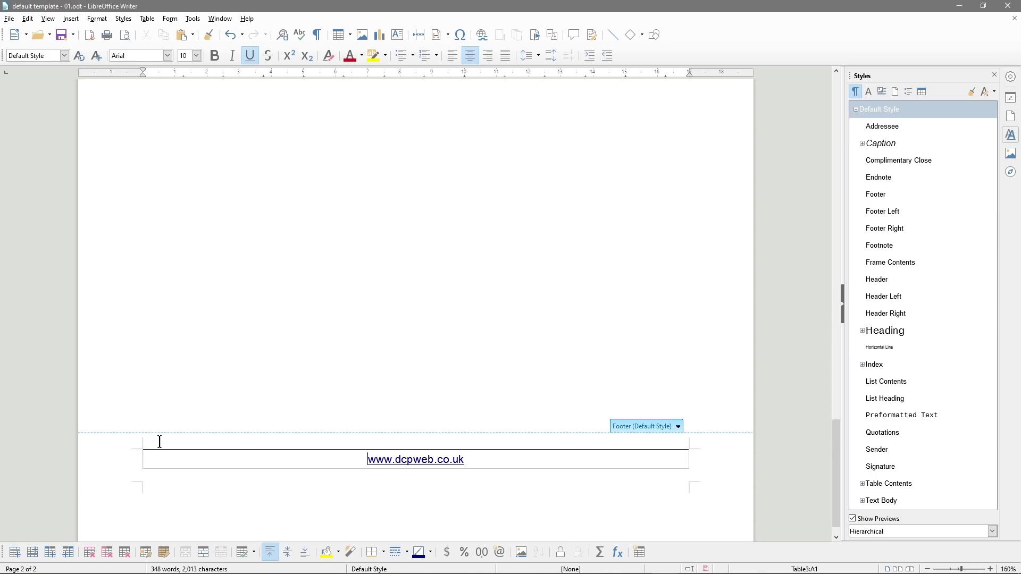
key(ctrl+z)
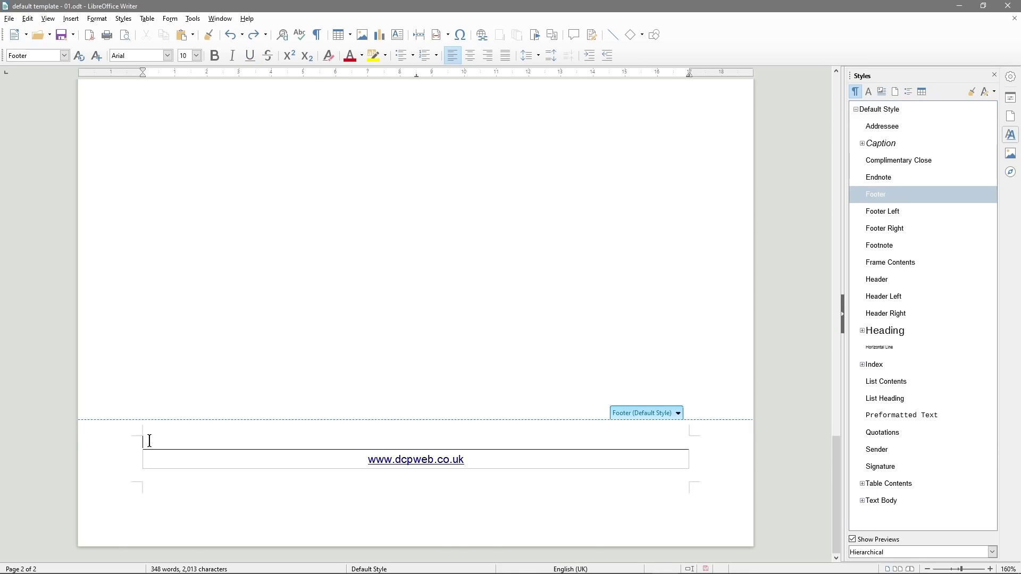
key(Delete)
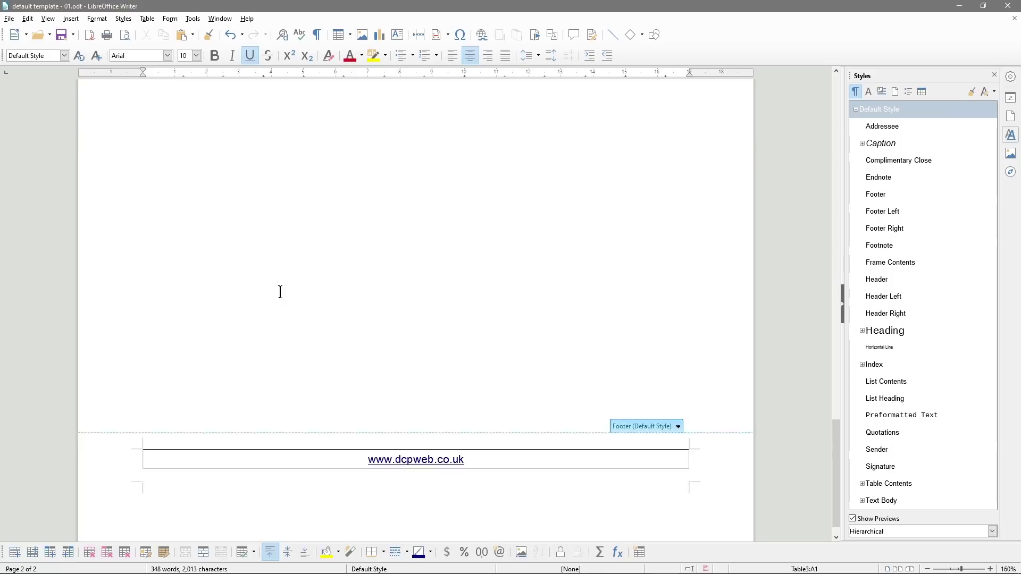
click(280, 292)
Check the footers of both pages in print preview and return to editing
click(10, 19)
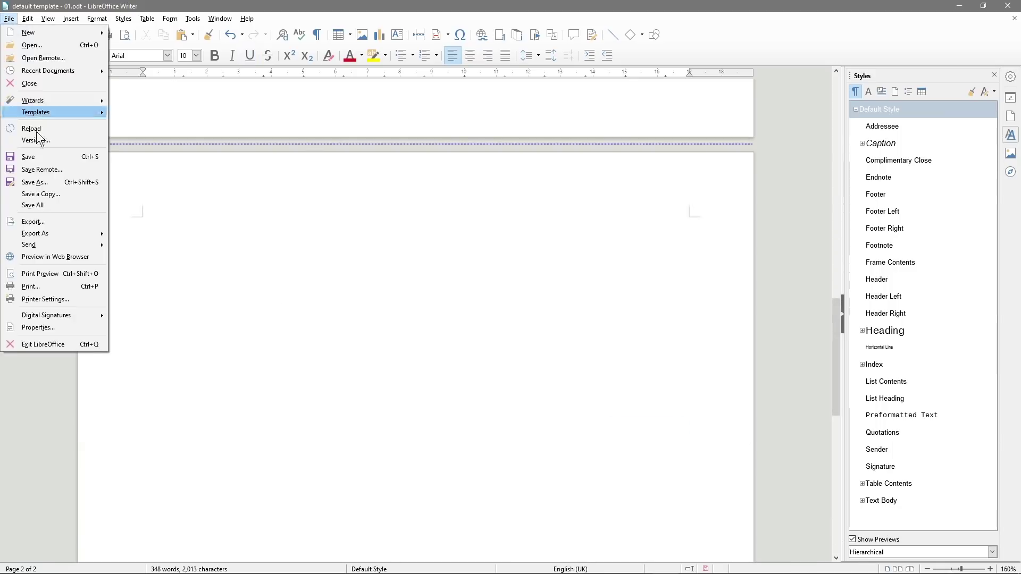
click(45, 275)
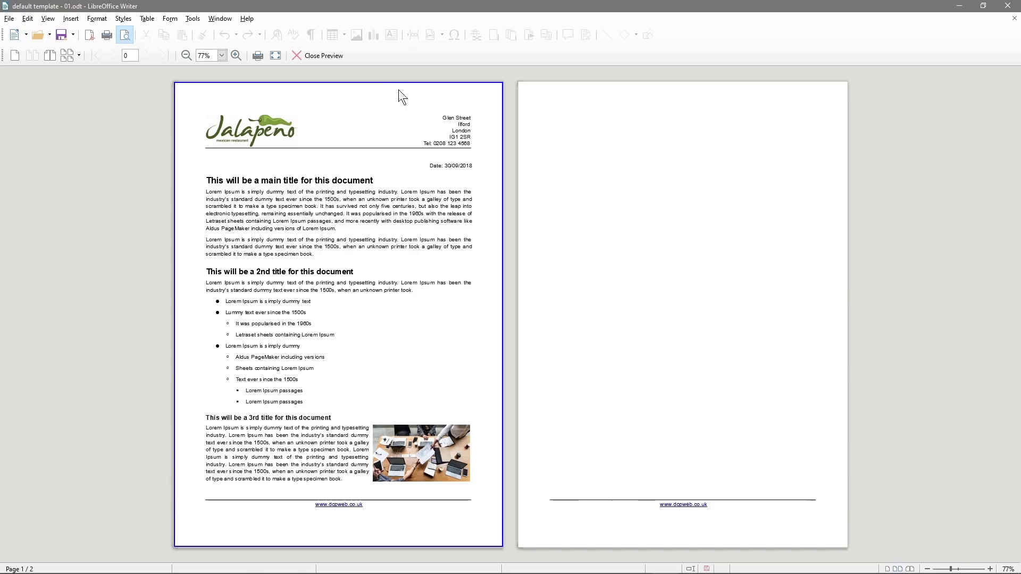
click(323, 55)
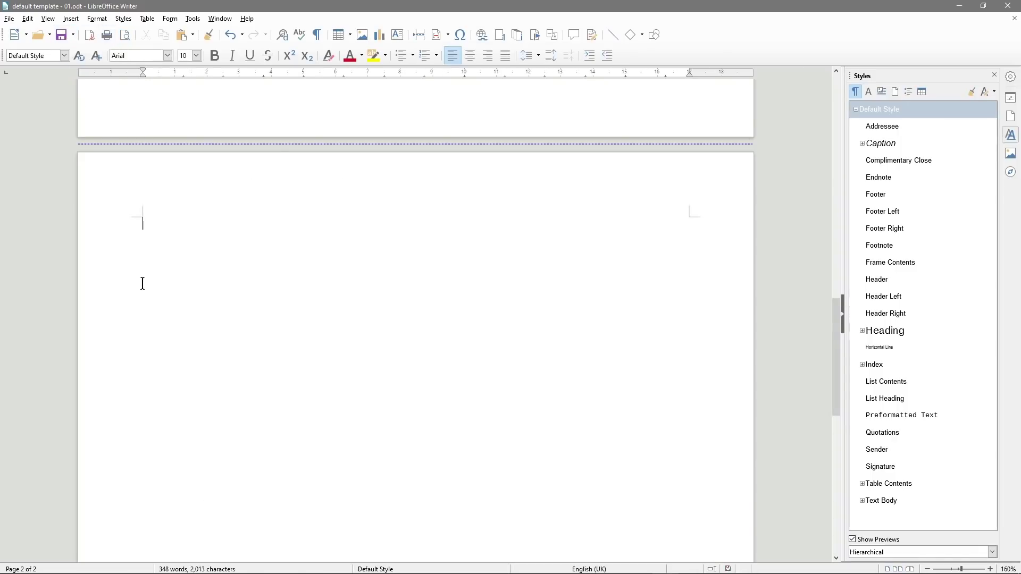
Insert a page break on the second page to add a third page
scroll(143, 284, down, 10)
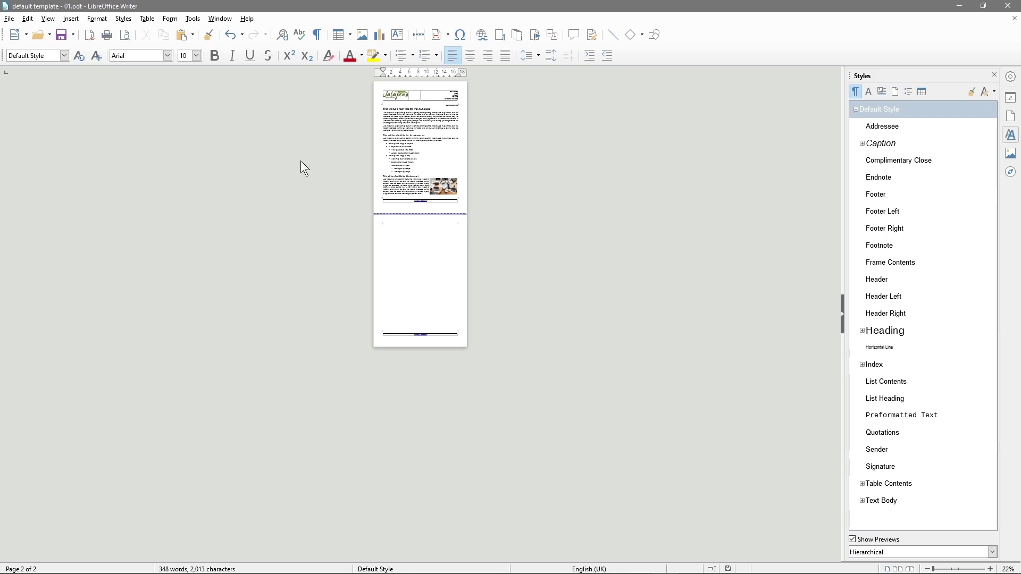
click(71, 19)
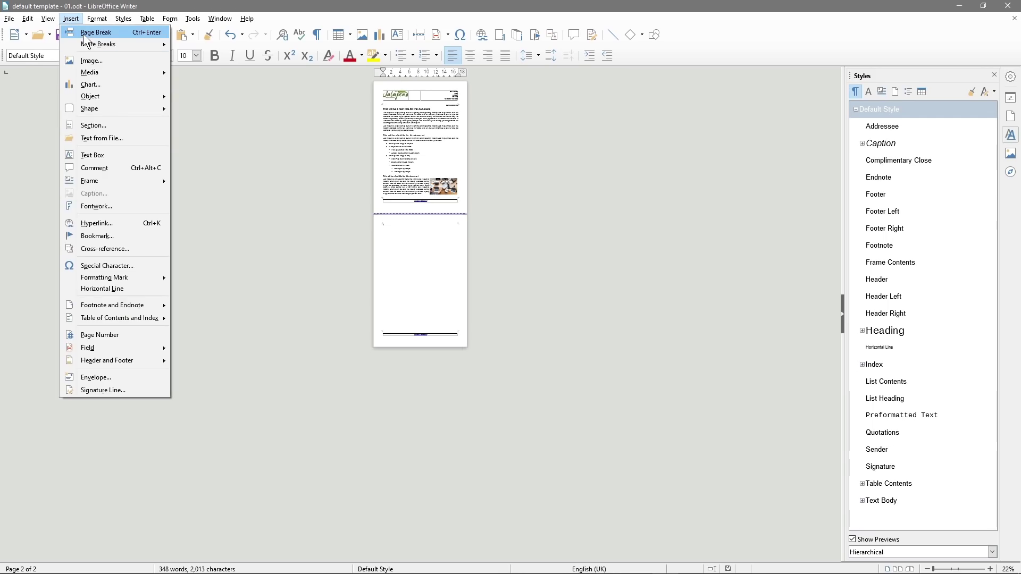
click(83, 33)
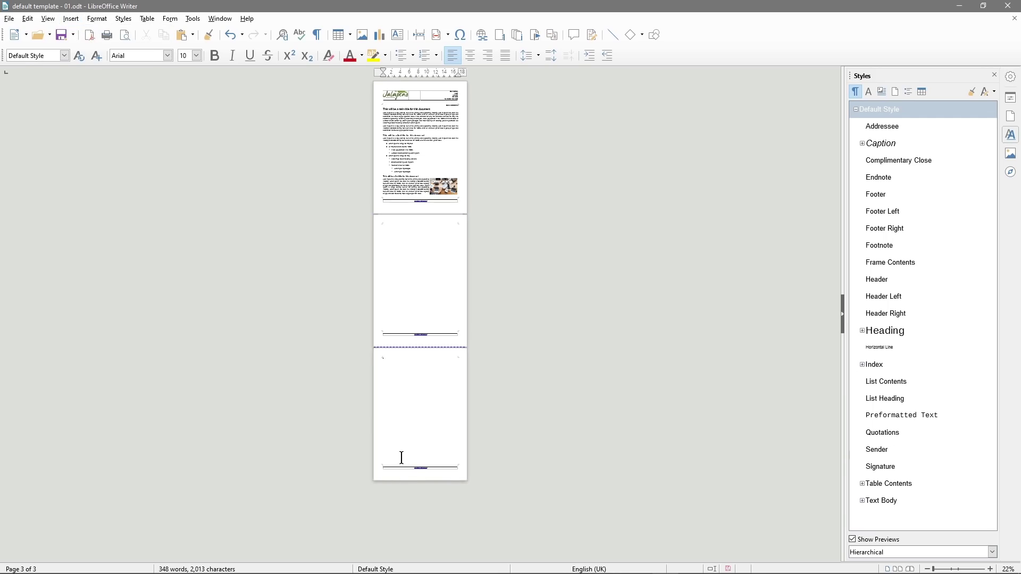
Examine the footers and the page styles used on the first, second and third pages
ctrl+scroll(429, 463, up, 6)
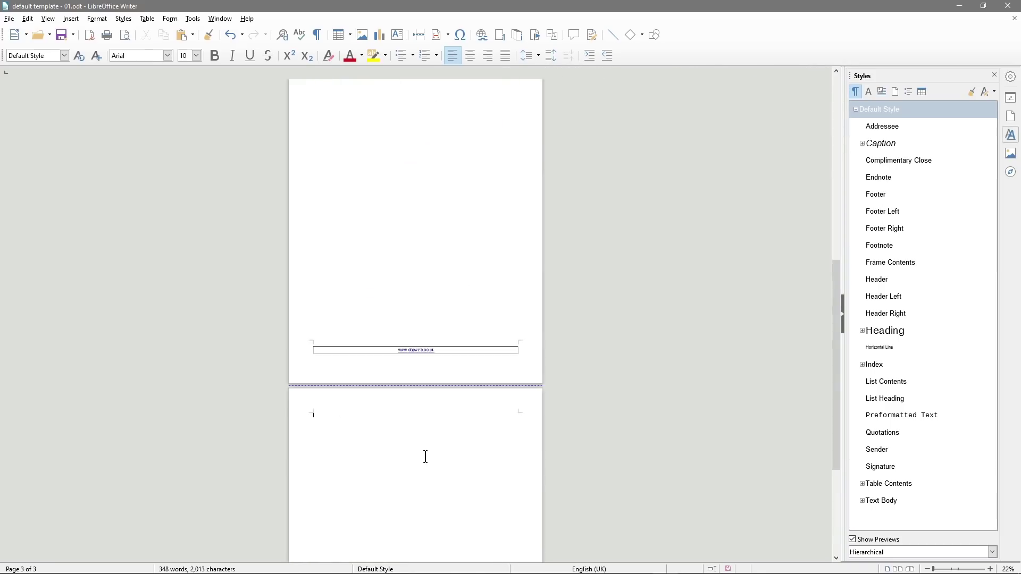
scroll(430, 441, down, 3)
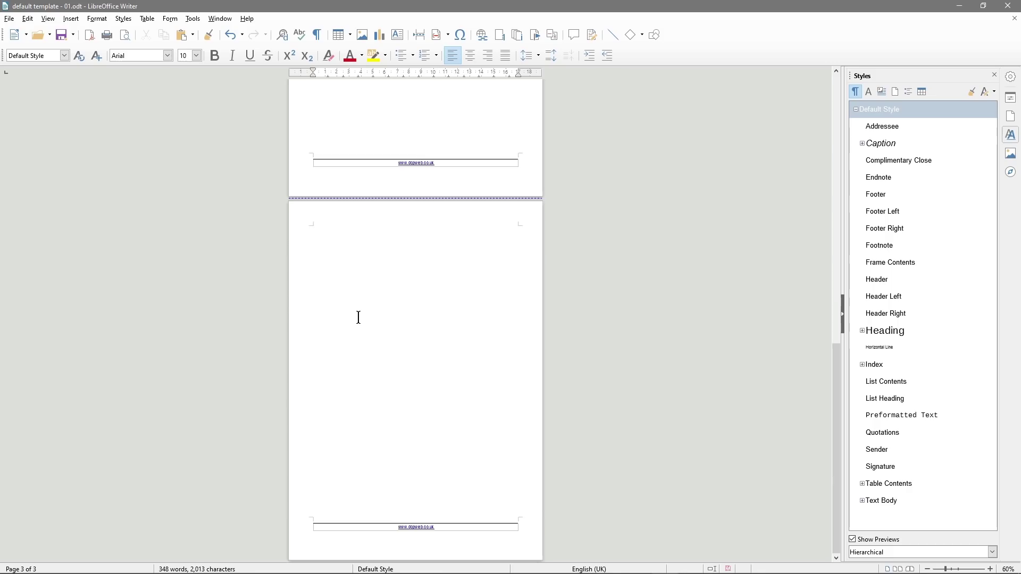
scroll(356, 314, up, 2)
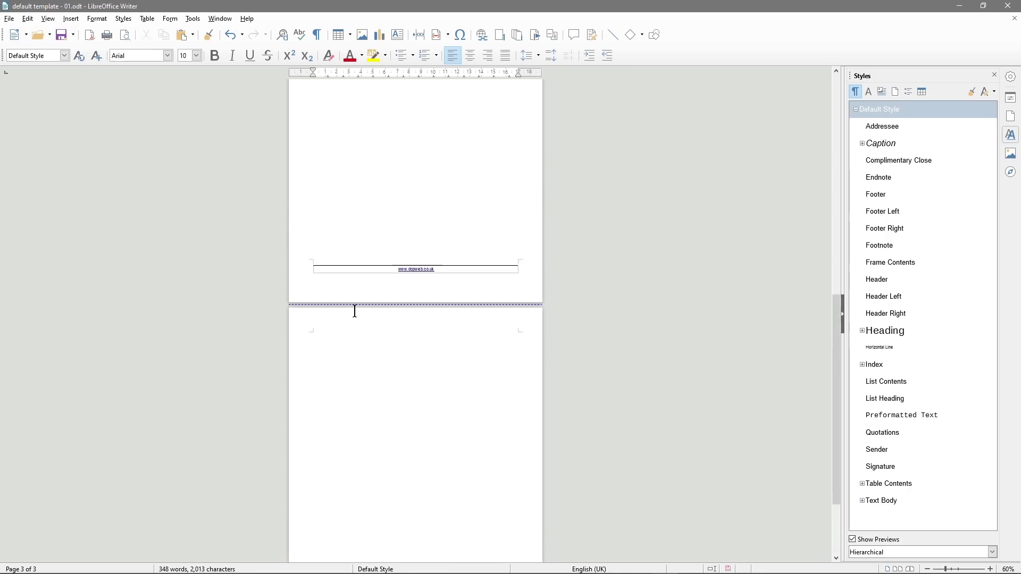
ctrl+scroll(355, 311, up, 6)
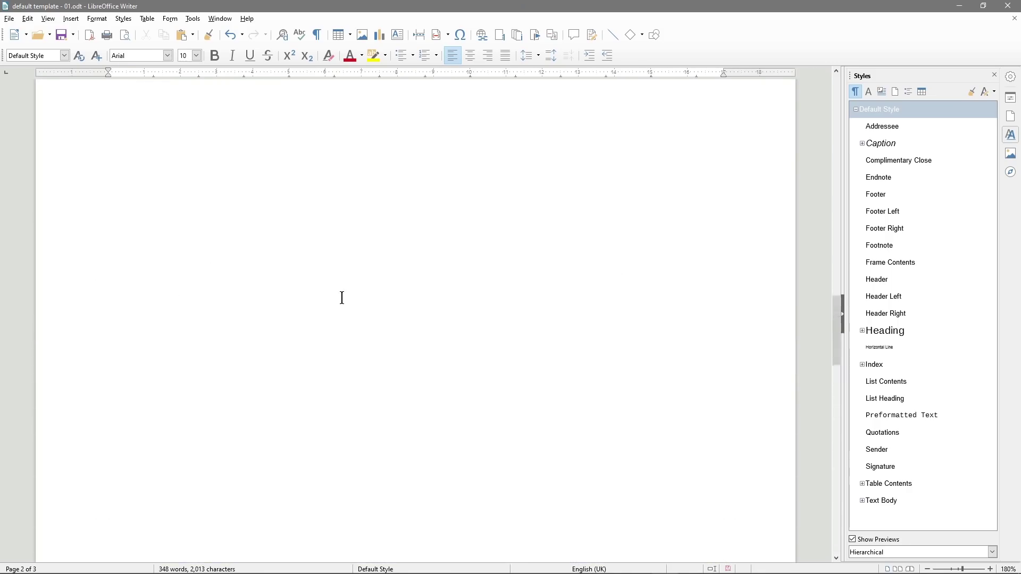
scroll(342, 298, up, 3)
scroll(392, 469, up, 8)
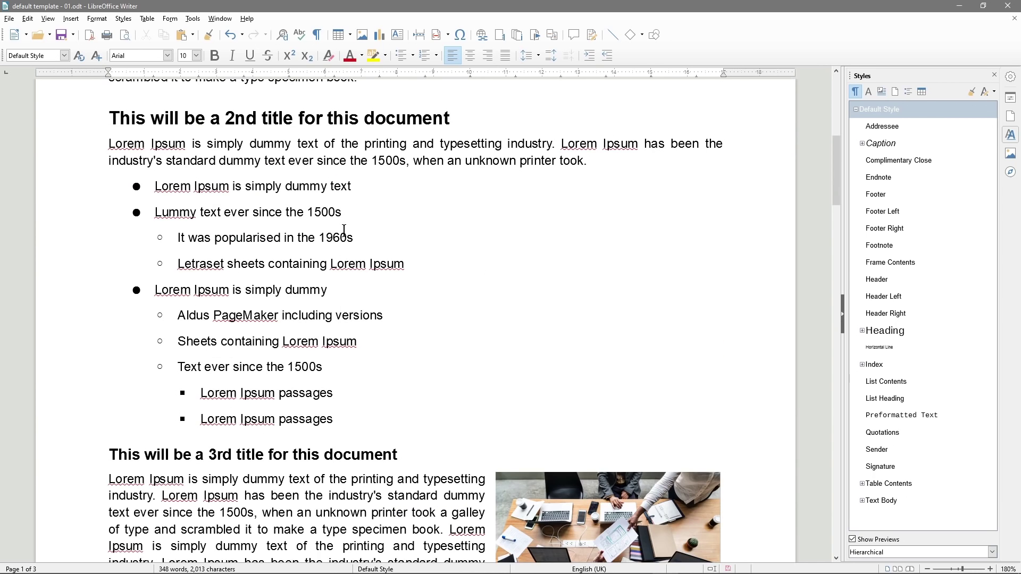
click(346, 237)
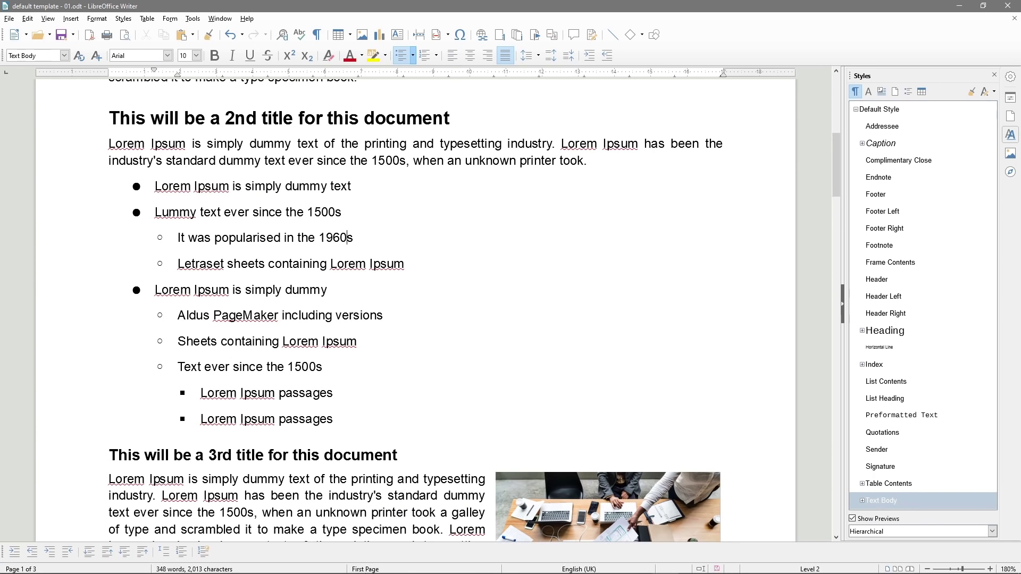
scroll(366, 425, down, 10)
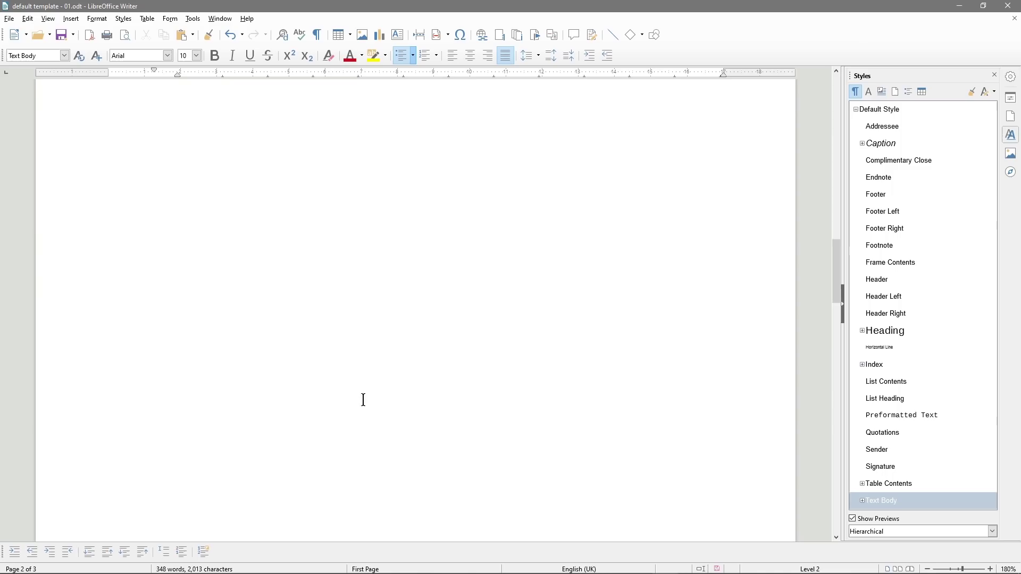
scroll(316, 303, down, 10)
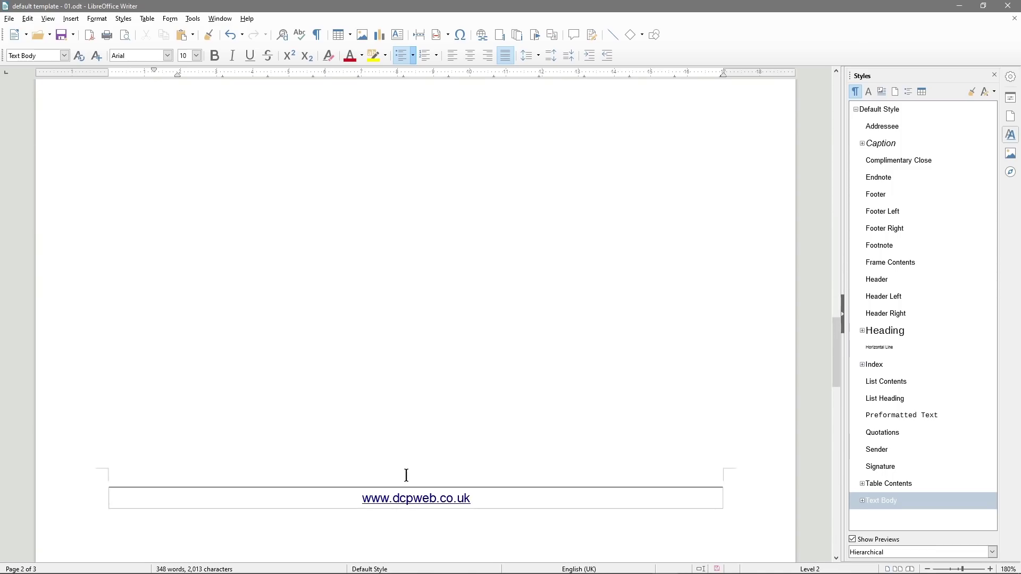
click(407, 474)
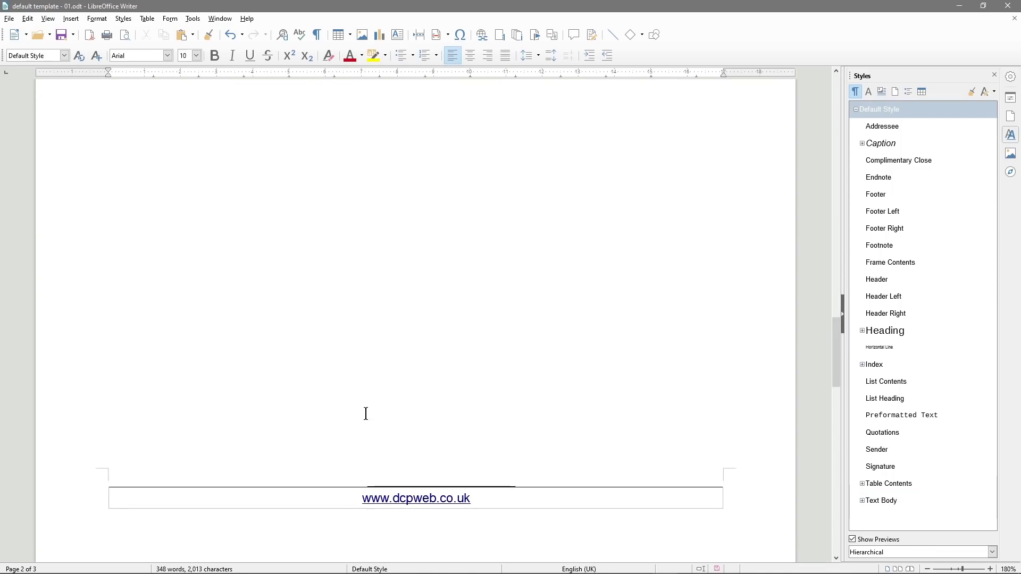
scroll(364, 420, down, 15)
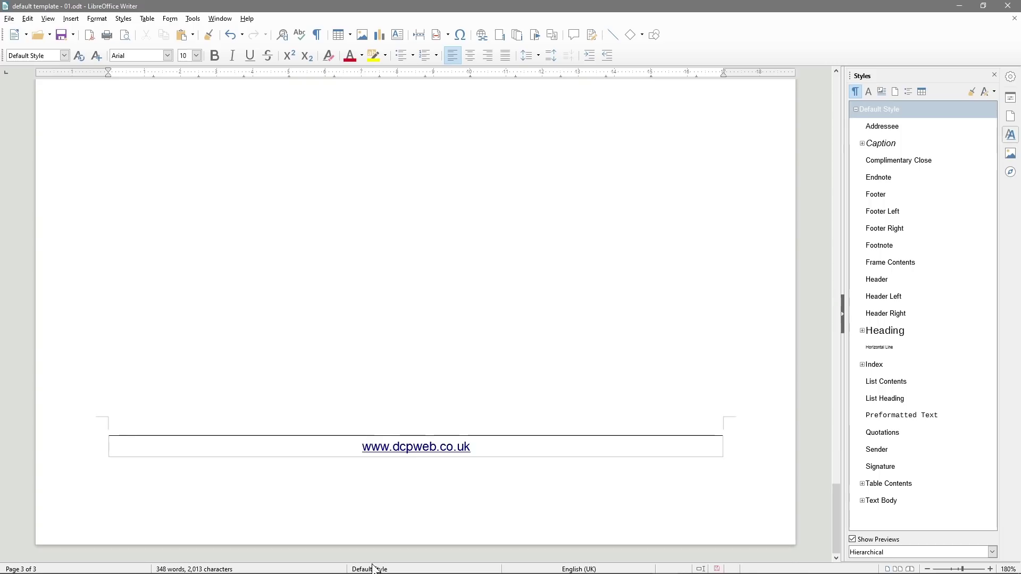
scroll(276, 299, up, 12)
Delete the page break at the start of the third page to remove that page
click(187, 466)
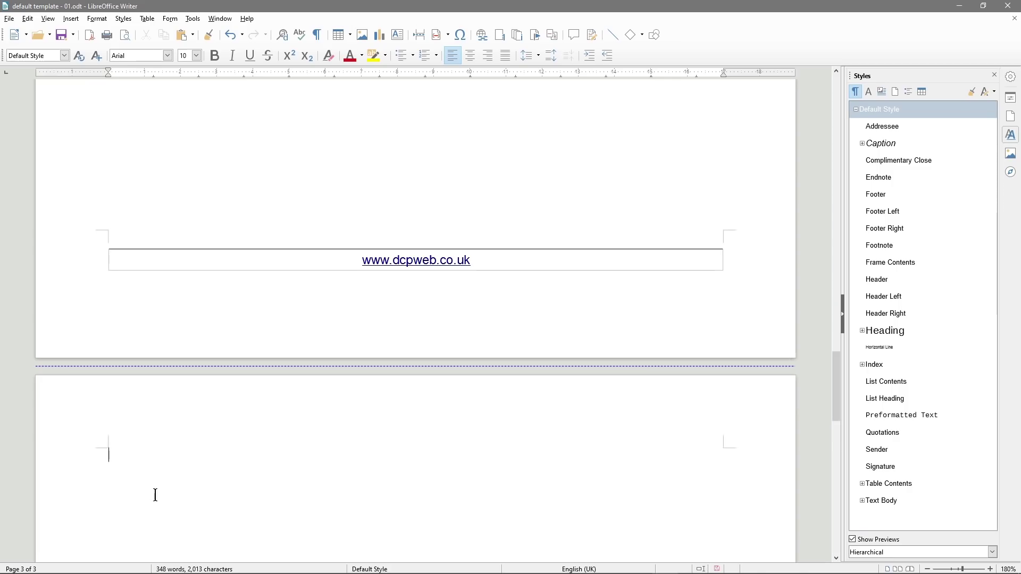
scroll(155, 495, down, 3)
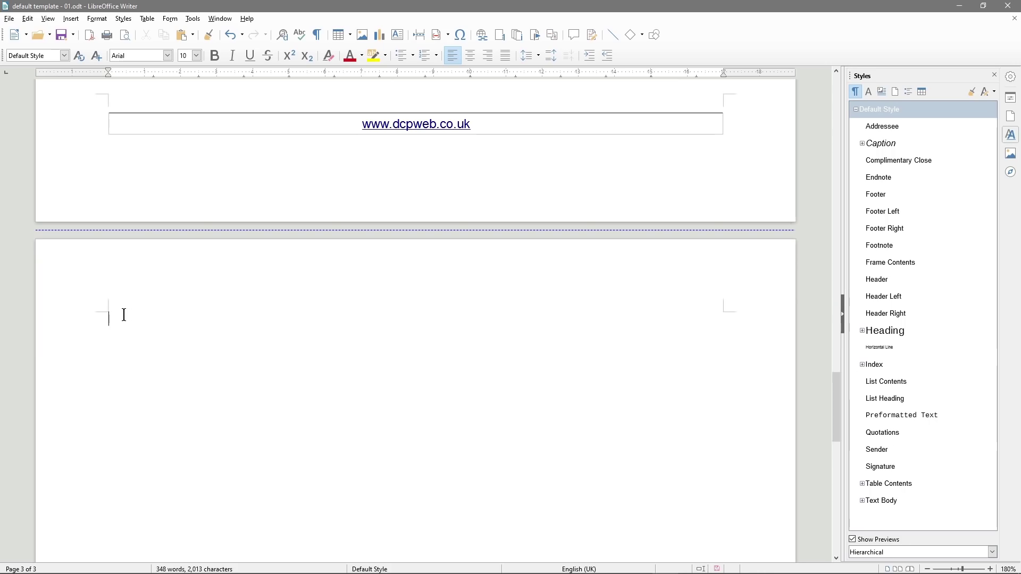
key(BackSpace)
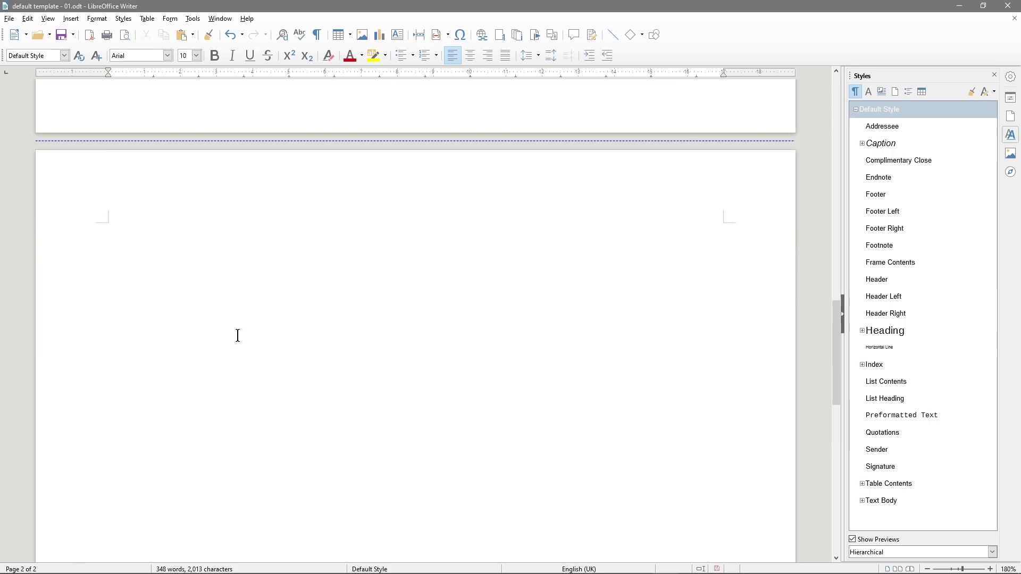
ctrl+scroll(235, 290, down, 4)
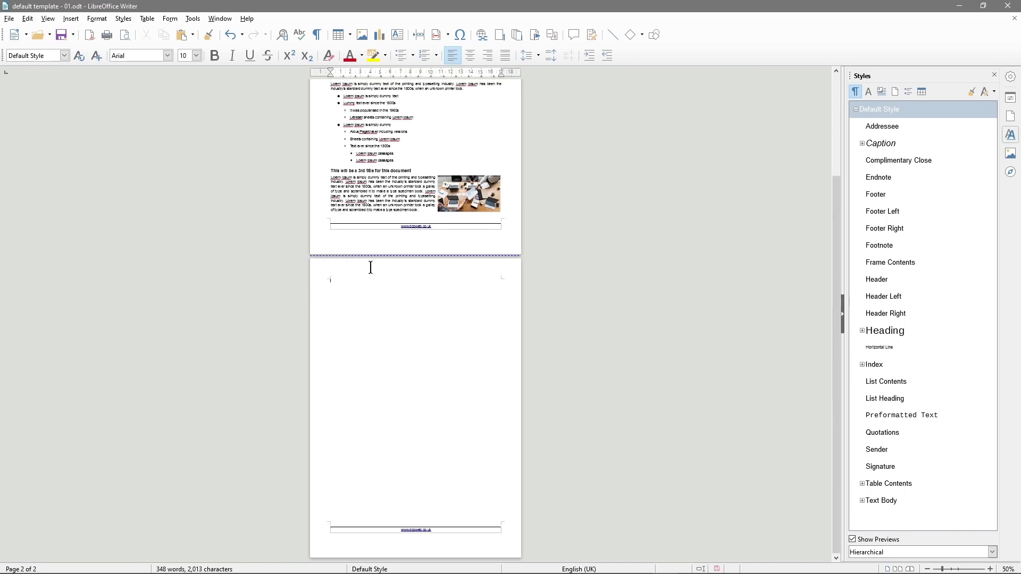
Copy the 2nd title heading with the paragraph below it from the first page to the start of the second page
ctrl+scroll(364, 332, up, 5)
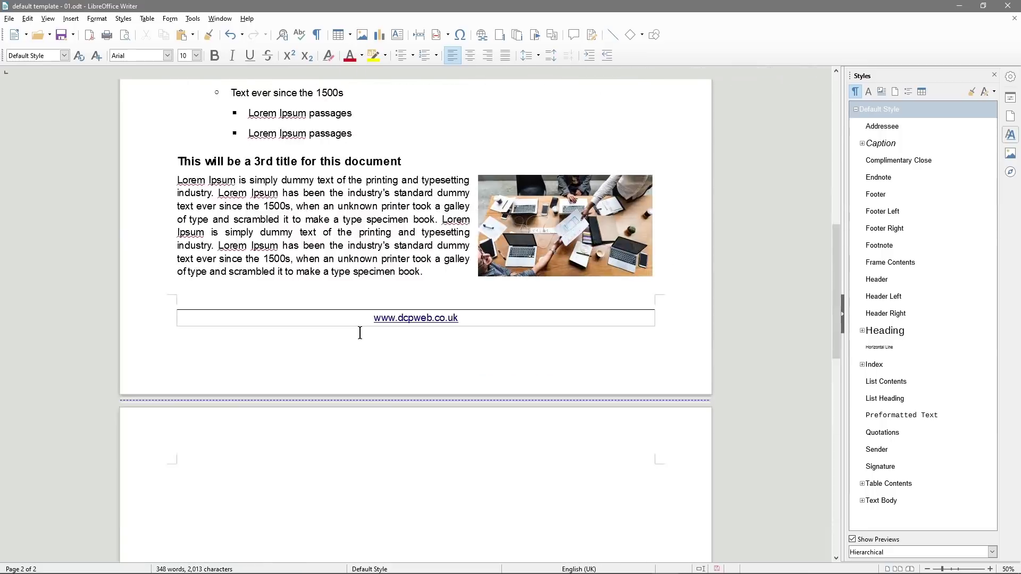
ctrl+scroll(335, 316, down, 1)
scroll(342, 303, up, 6)
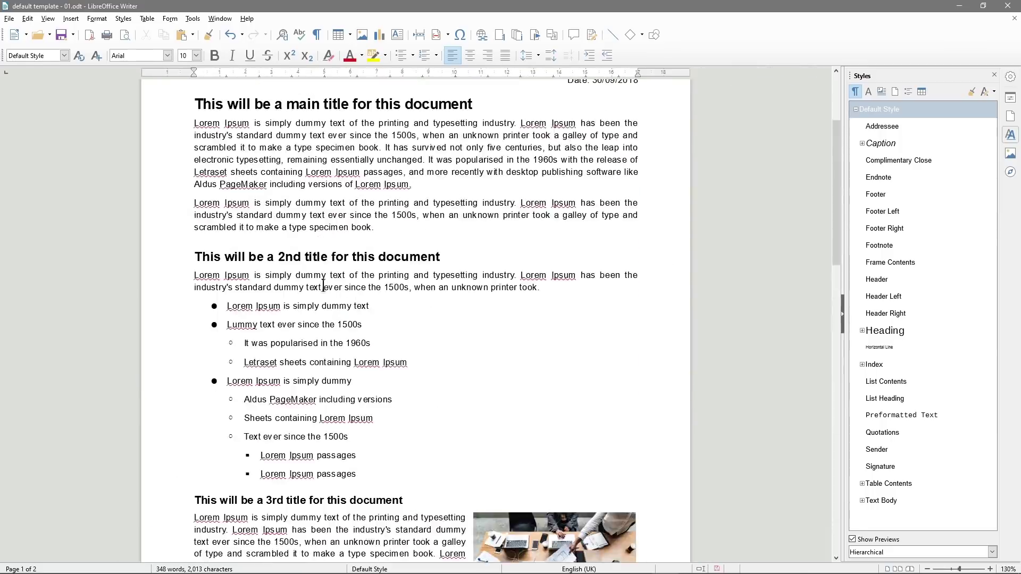
drag(181, 256, 453, 257)
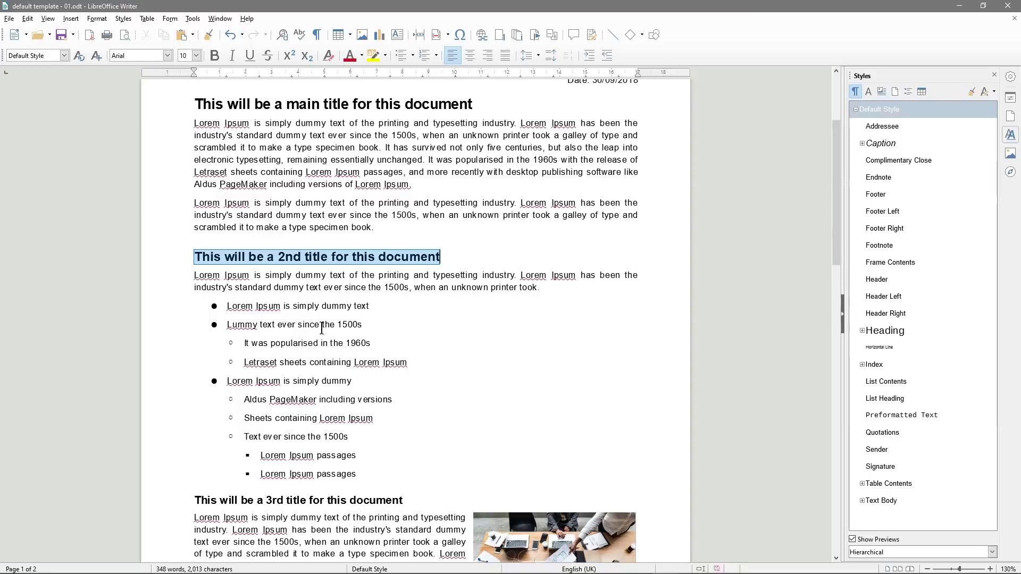
click(424, 290)
click(550, 290)
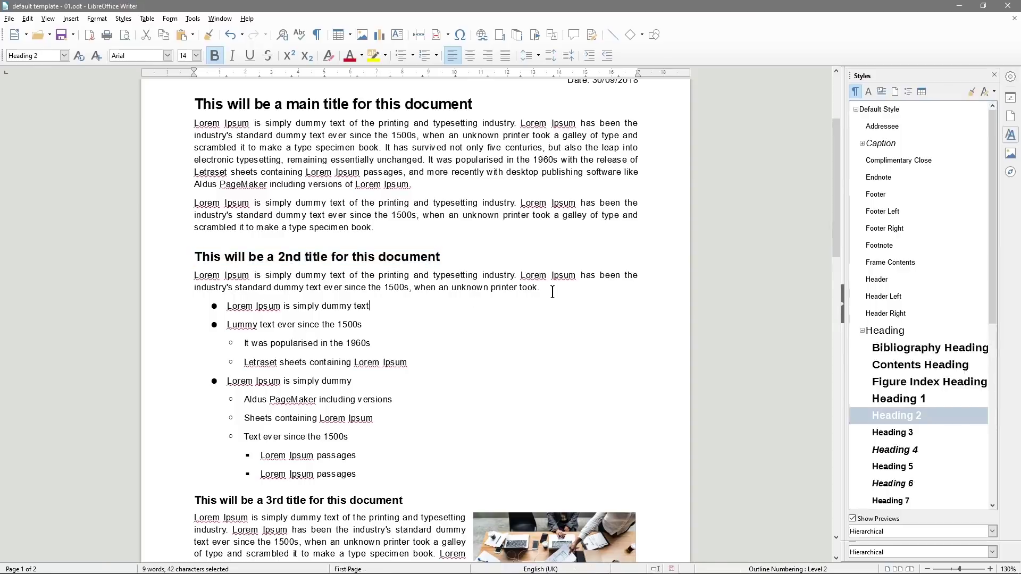
shift+click(193, 258)
key(ctrl+c)
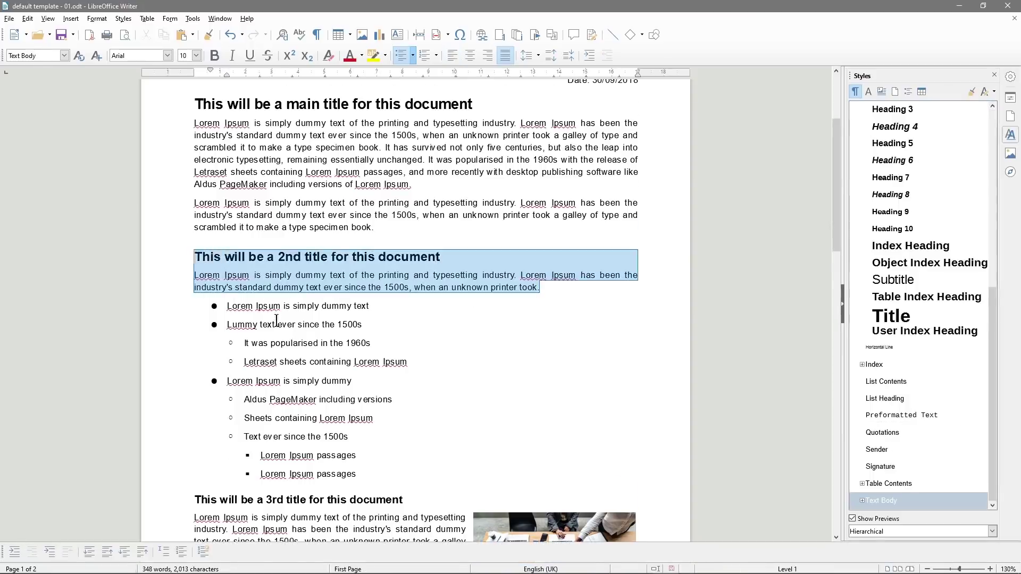
scroll(266, 340, down, 6)
click(244, 360)
key(ctrl+v)
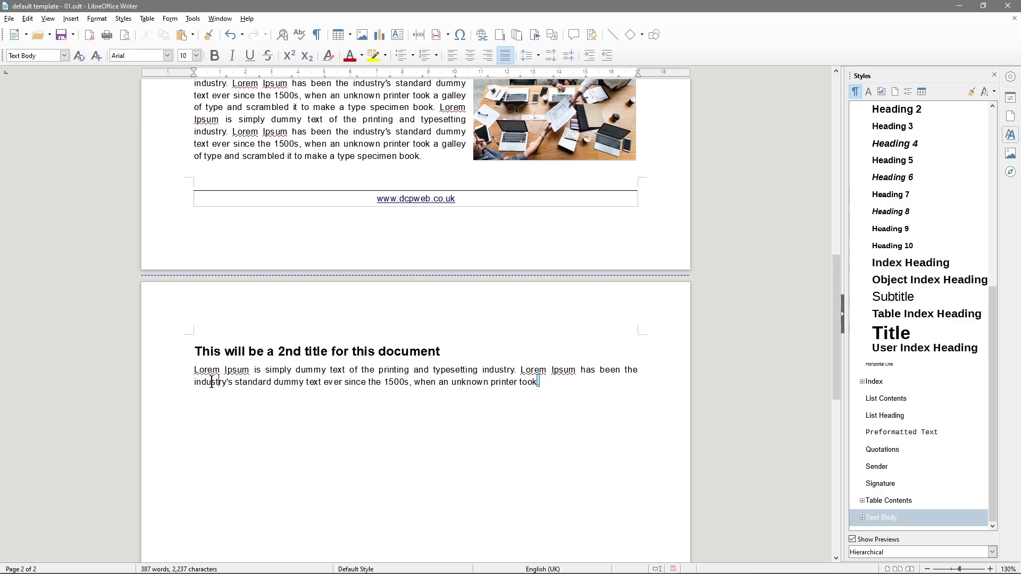
Repeat the second page's paragraph text twice, once inline and once as a separate paragraph, and save the document
shift+click(187, 375)
key(shift+Up)
key(ctrl+c)
click(552, 384)
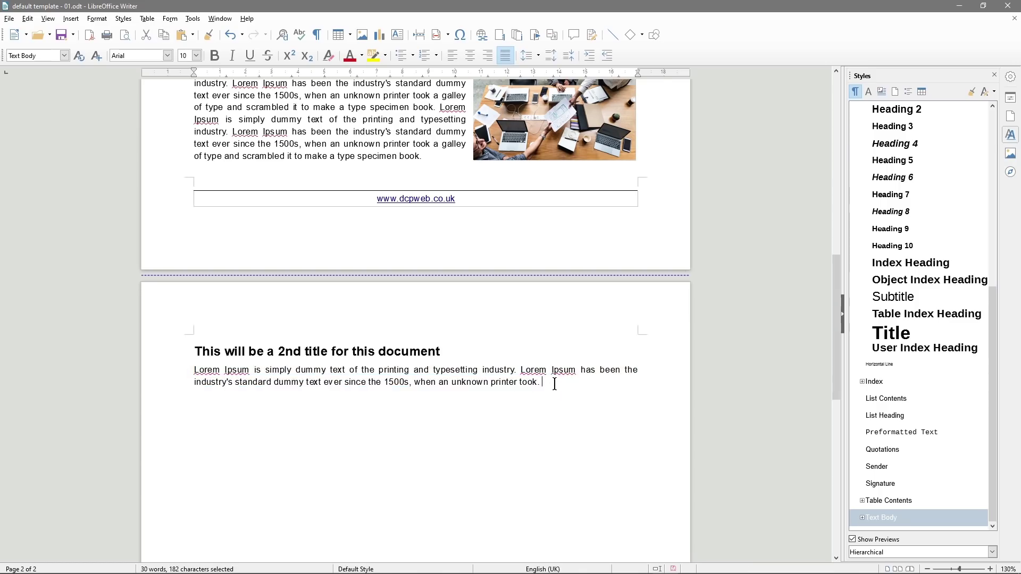
key(ctrl+v)
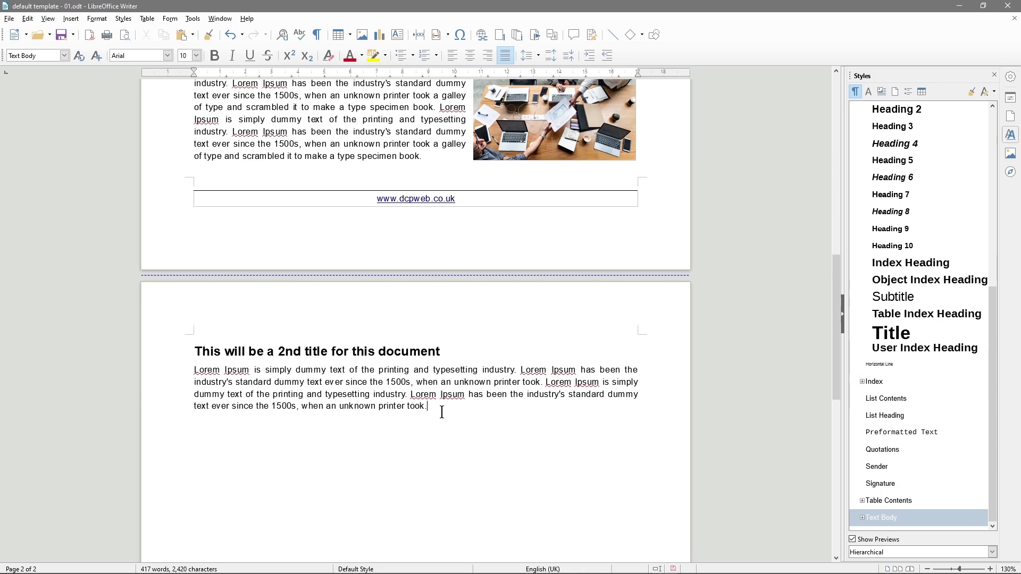
key(ctrl+v)
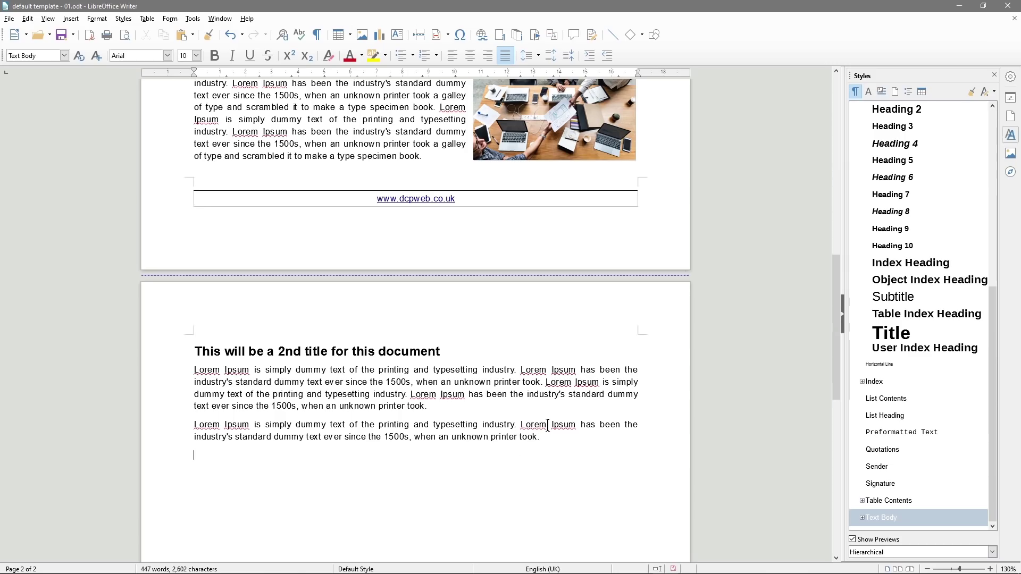
click(62, 35)
scroll(283, 468, down, 3)
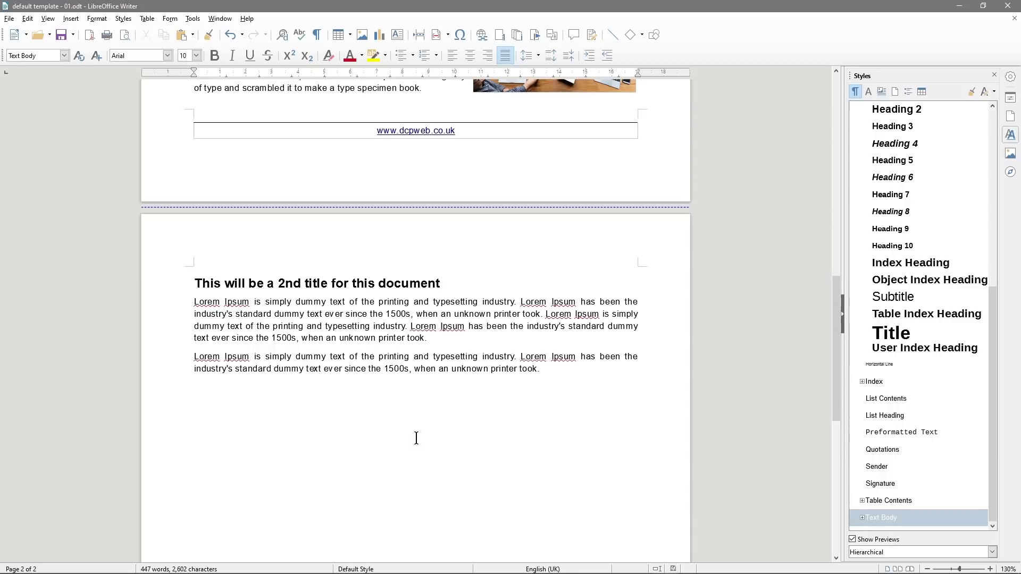
Switch to Chrome, close the Lorem Ipsum page and open the DCP website's home page
key(super)
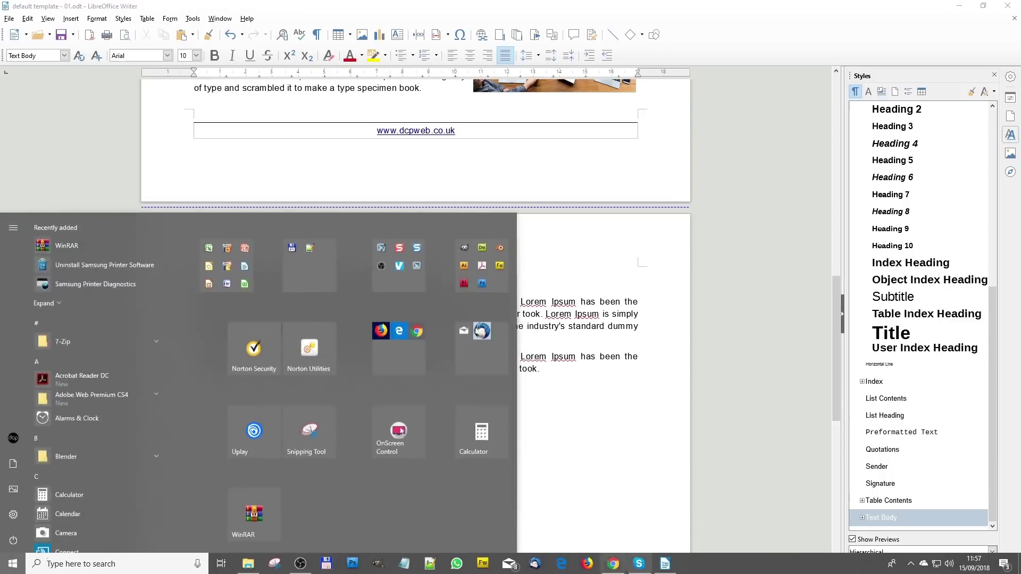
click(613, 563)
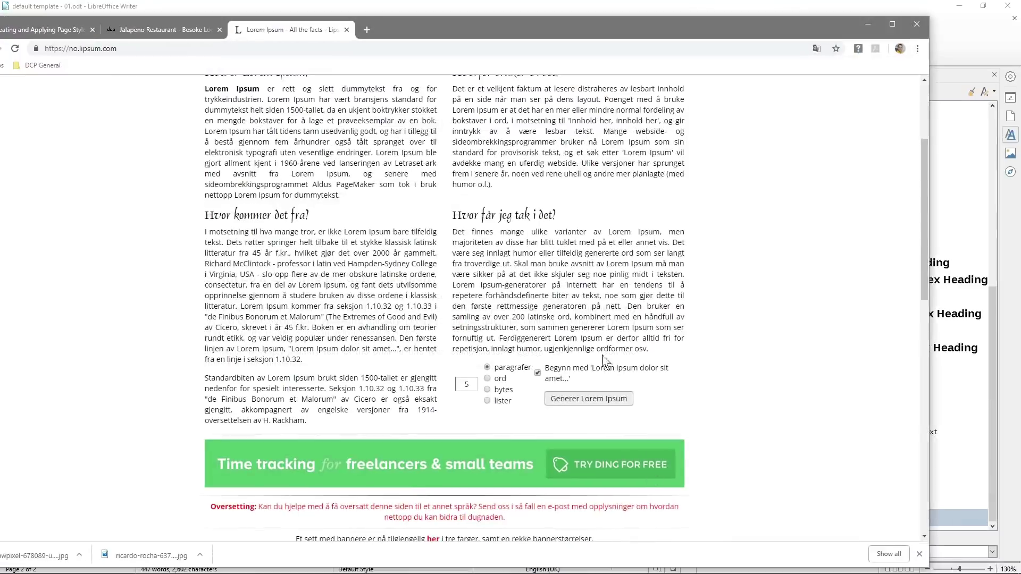
click(347, 30)
double_click(350, 23)
mouse_move(543, 94)
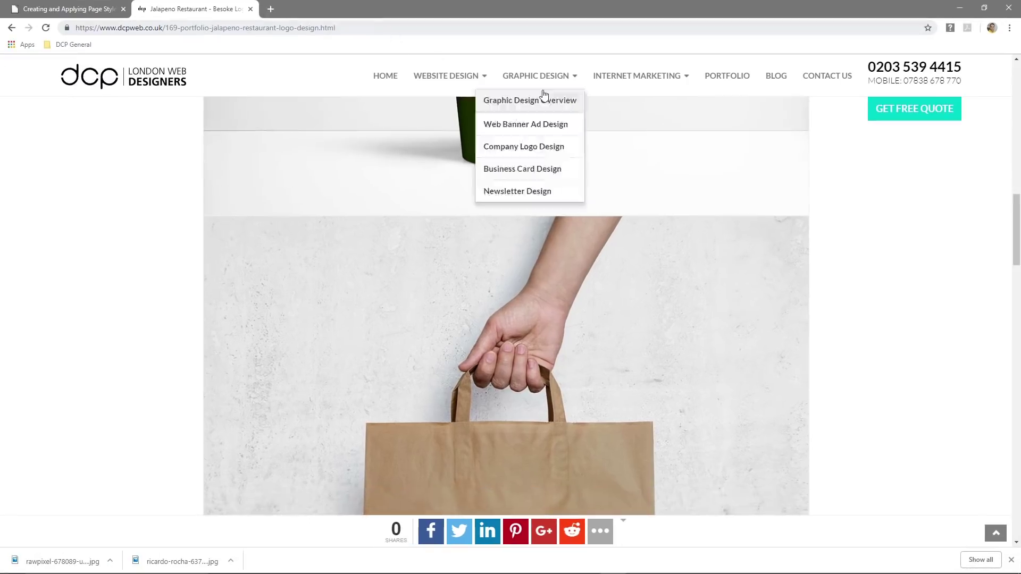
click(902, 109)
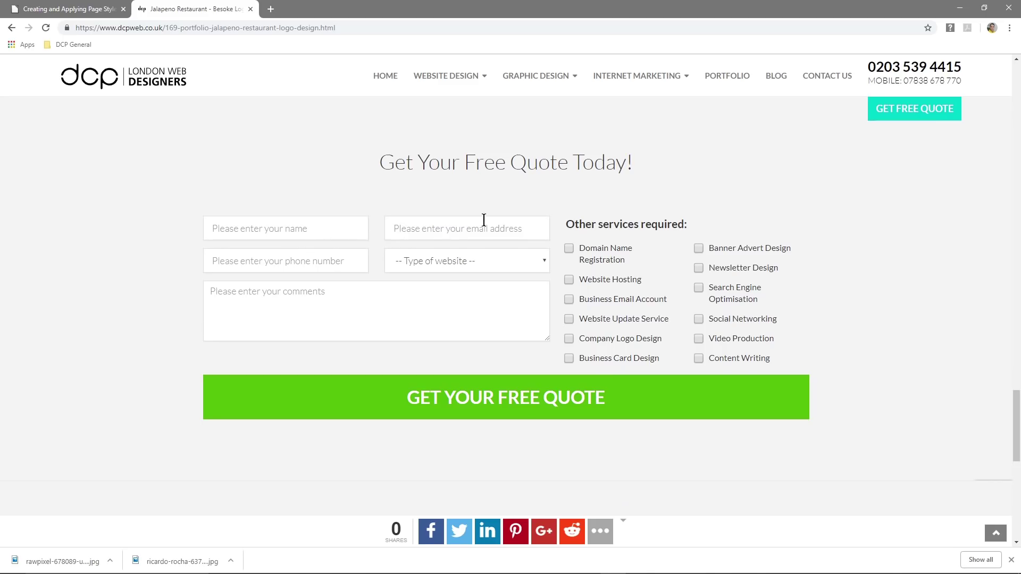
click(393, 76)
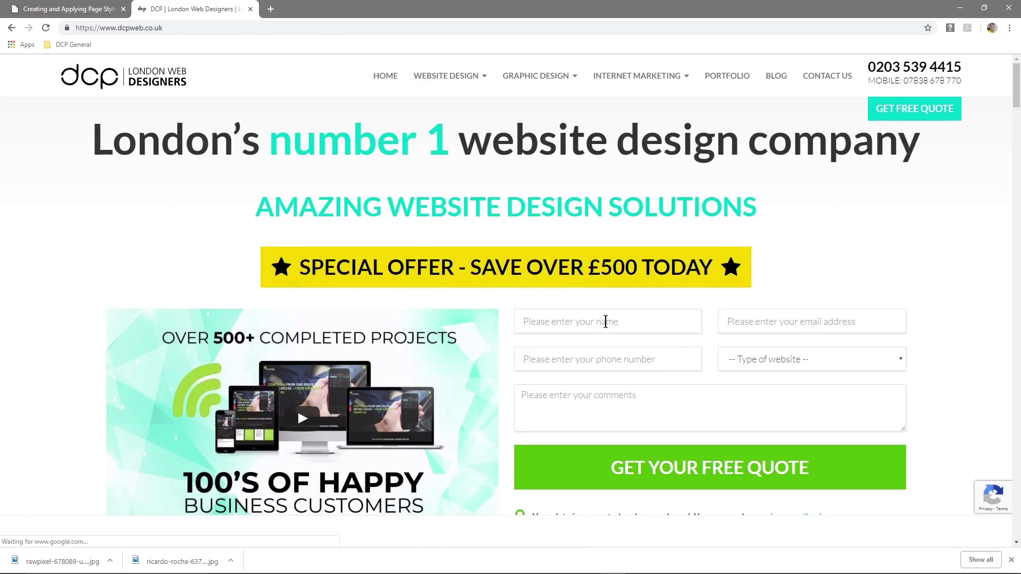
Examine the fields of the free quote form on the DCP home page and return to LibreOffice Writer
scroll(603, 321, down, 2)
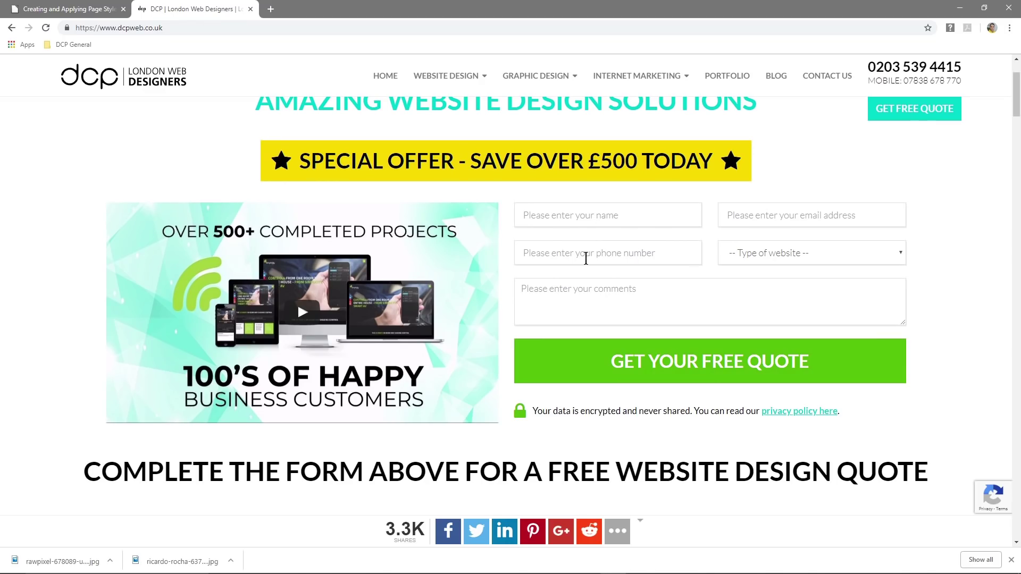
click(763, 251)
click(628, 292)
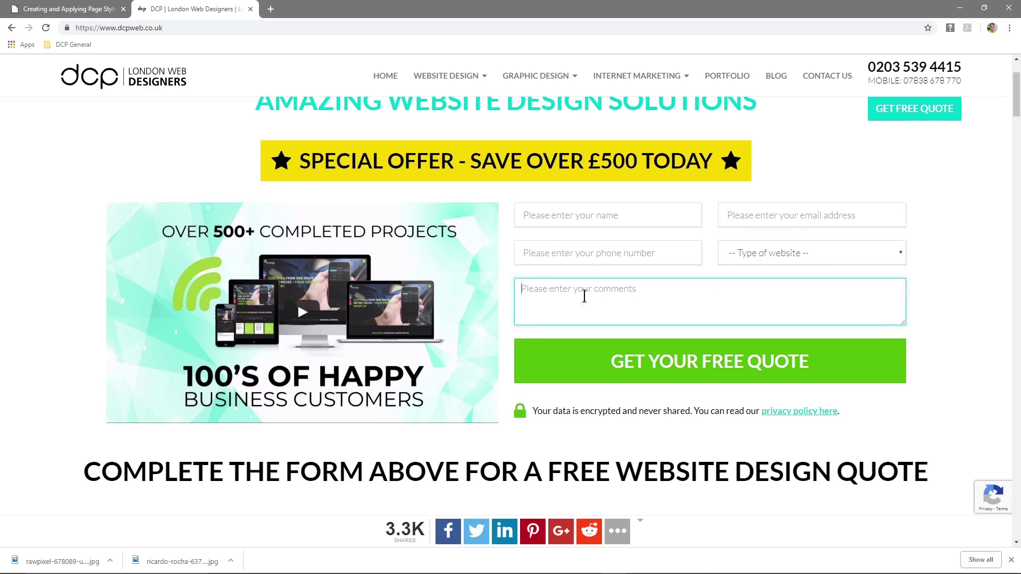
click(579, 221)
click(736, 220)
click(686, 255)
click(775, 256)
click(714, 297)
click(958, 9)
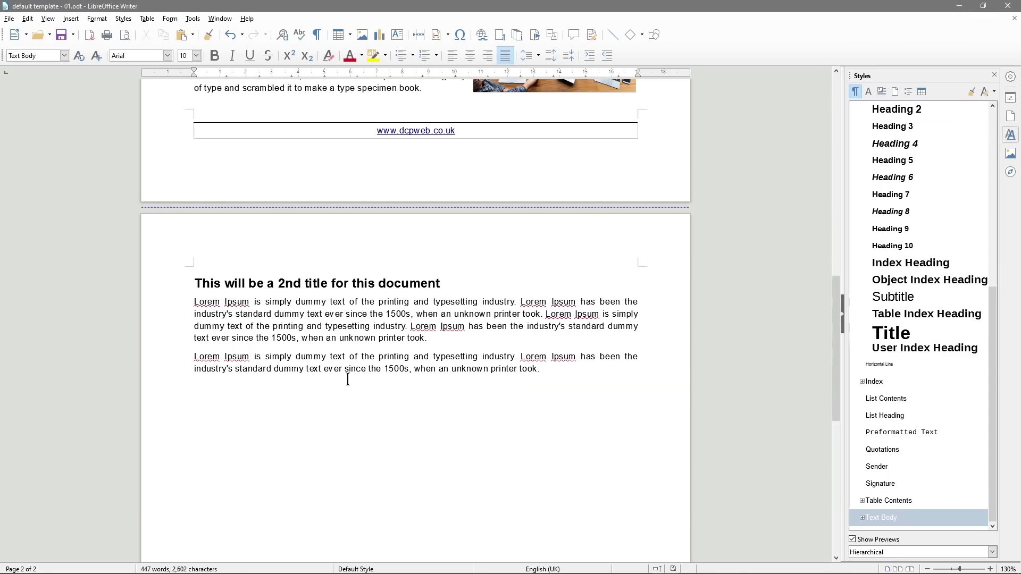
Insert a table with three columns and three rows below the paragraphs on the second page
click(349, 35)
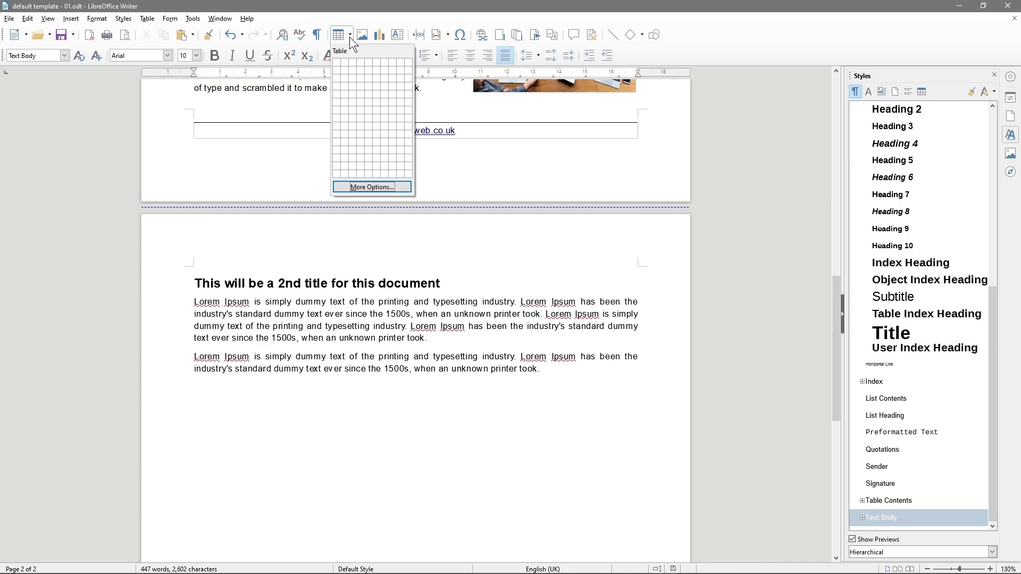
click(350, 79)
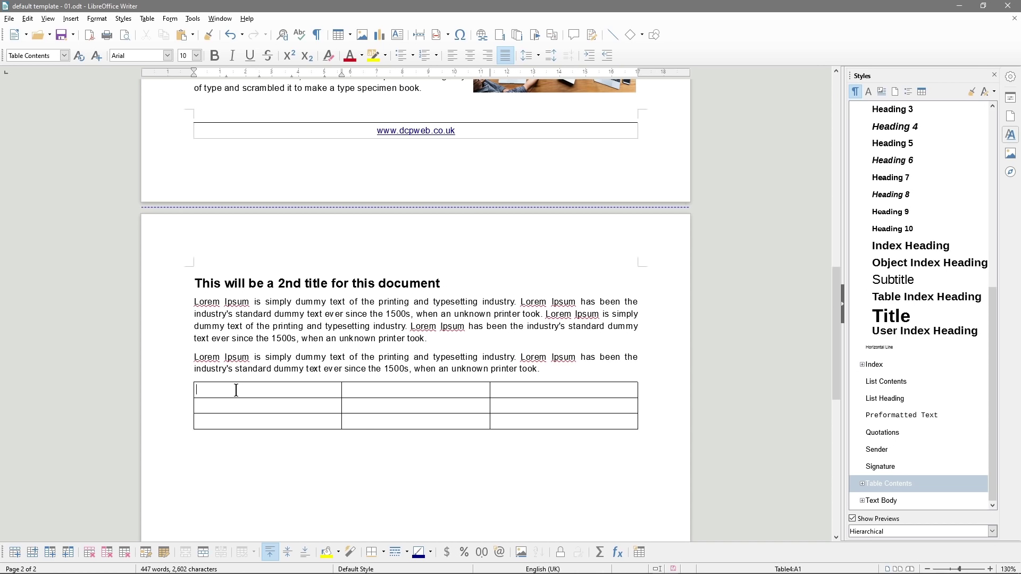
Examine the styles and formatting tools offered for a body paragraph, the photo, the footer and the second page's table
scroll(236, 391, up, 20)
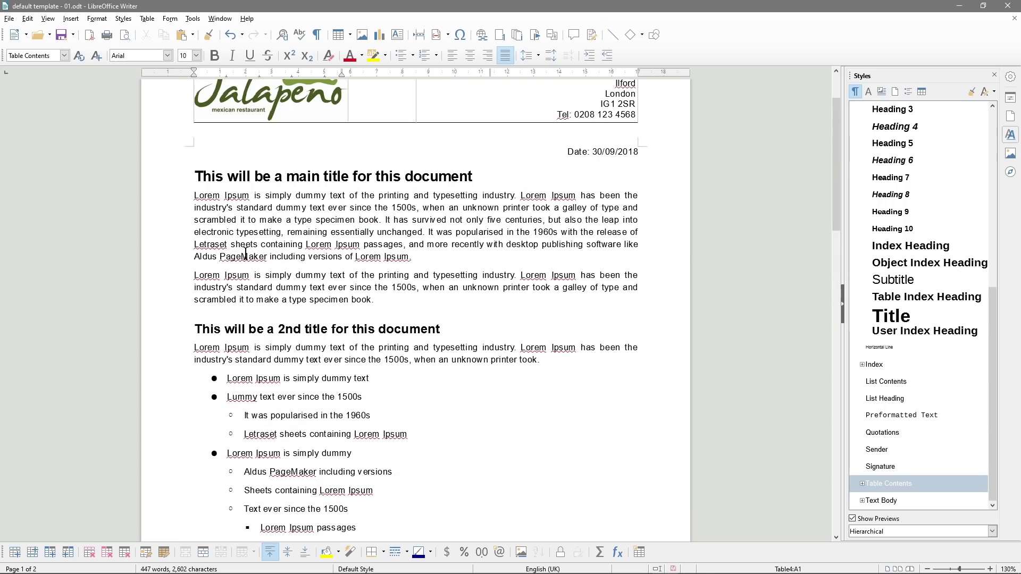
click(323, 220)
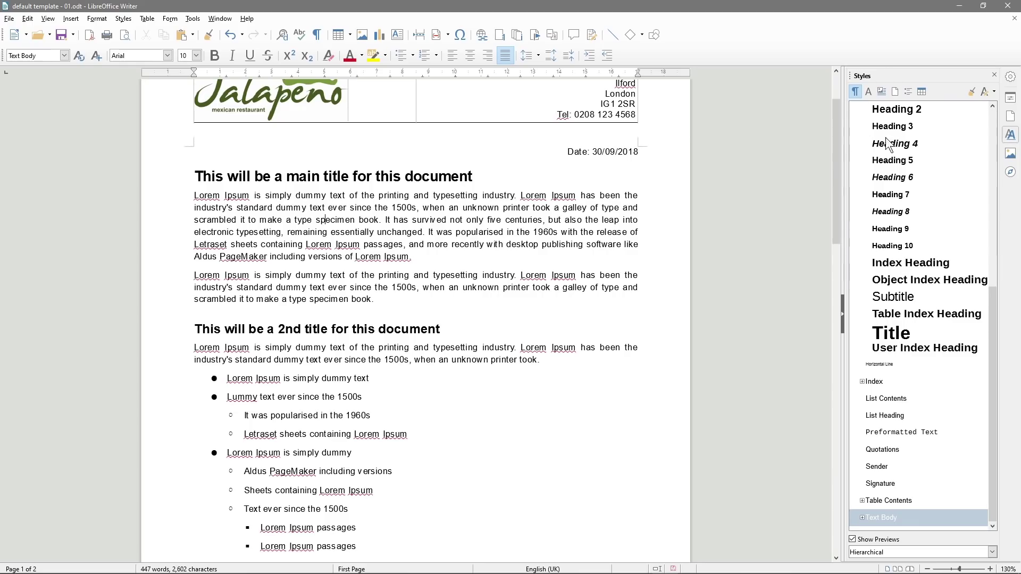
scroll(413, 258, down, 8)
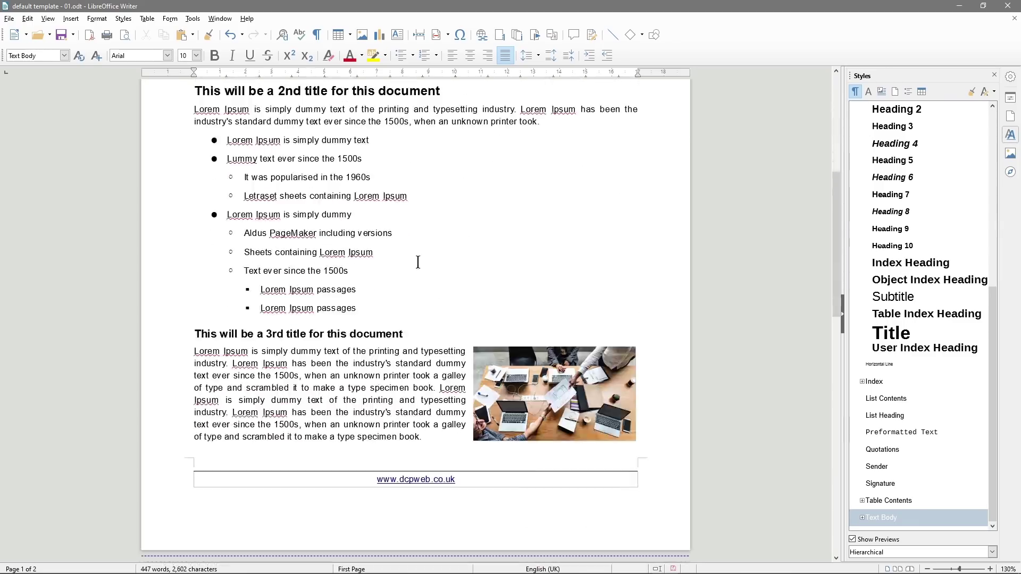
click(537, 375)
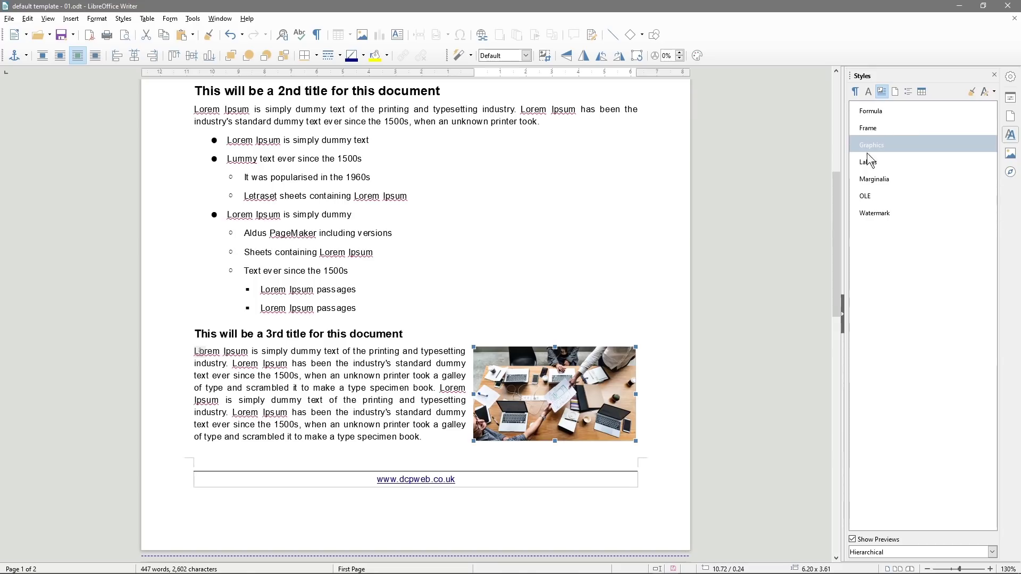
click(326, 479)
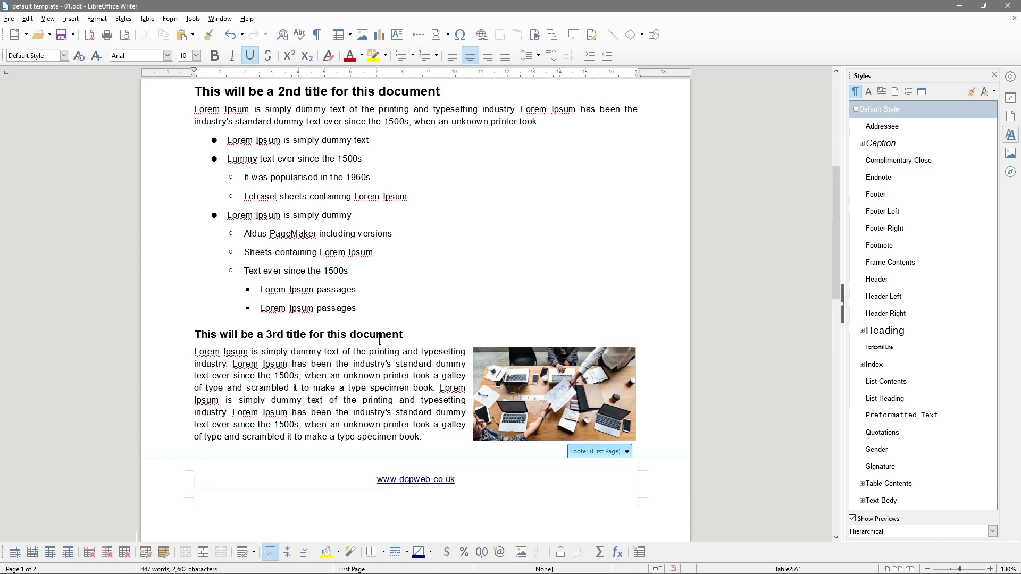
scroll(380, 339, down, 12)
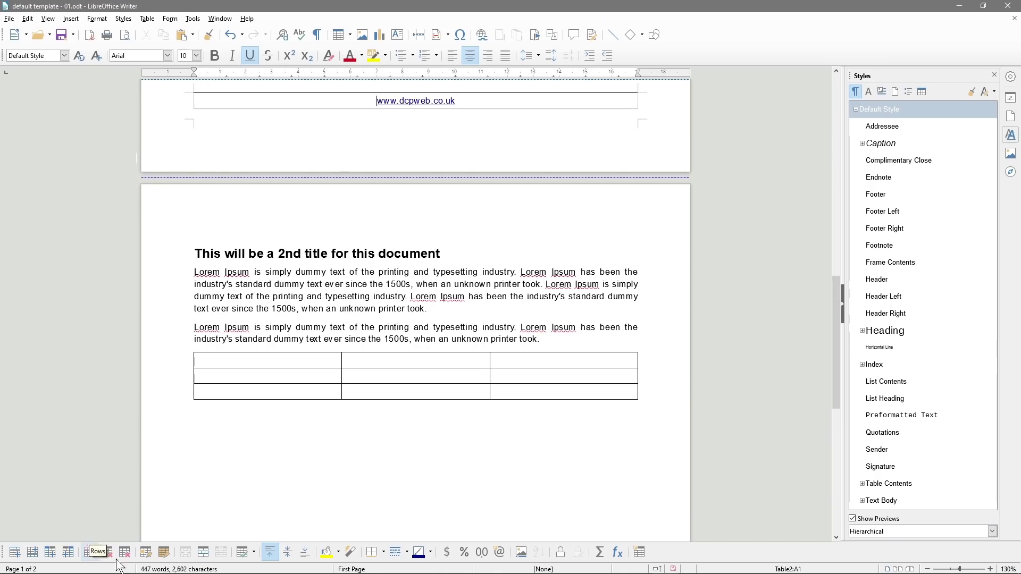
click(317, 360)
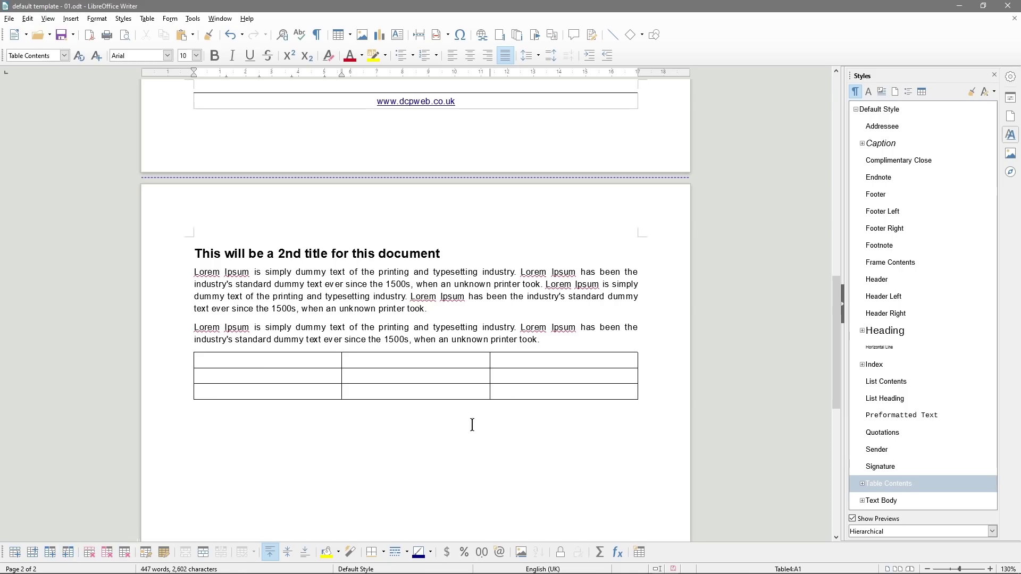
Add a column after the third column of the second page's table and delete the new fourth column
click(512, 359)
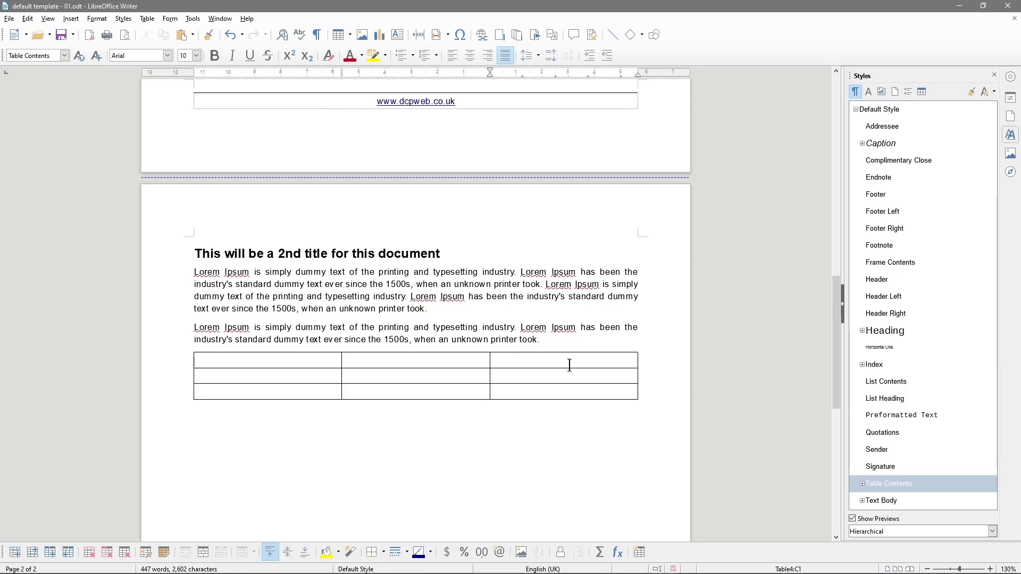
click(68, 552)
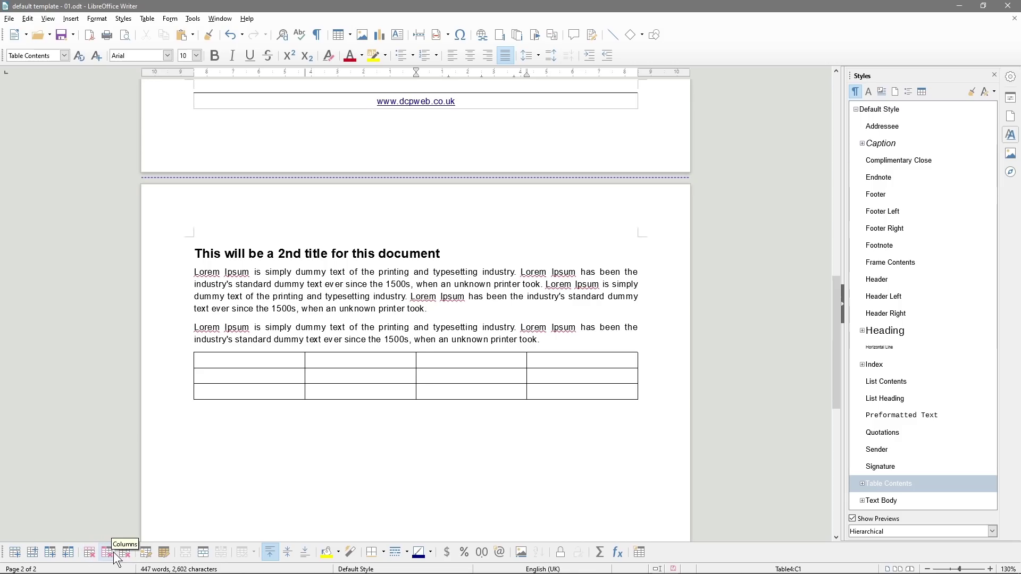
drag(561, 361, 551, 398)
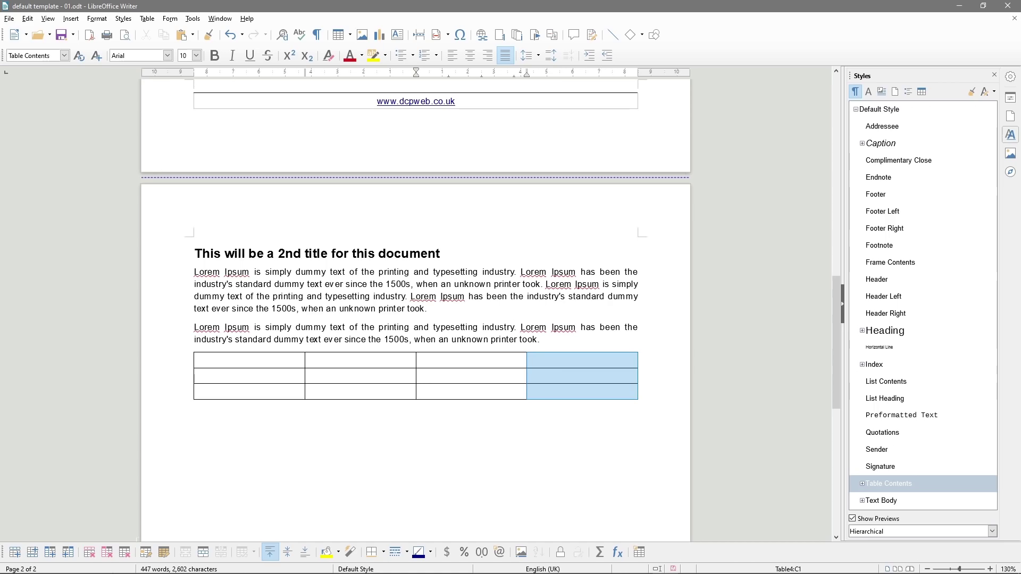
click(107, 553)
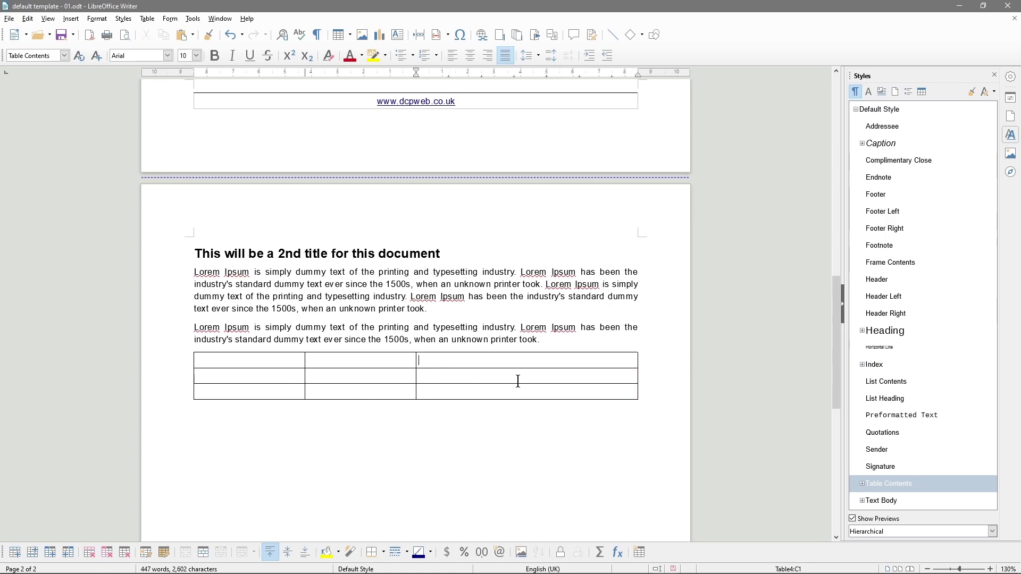
Distribute the three columns of the second page's table evenly across its width
drag(276, 356, 429, 394)
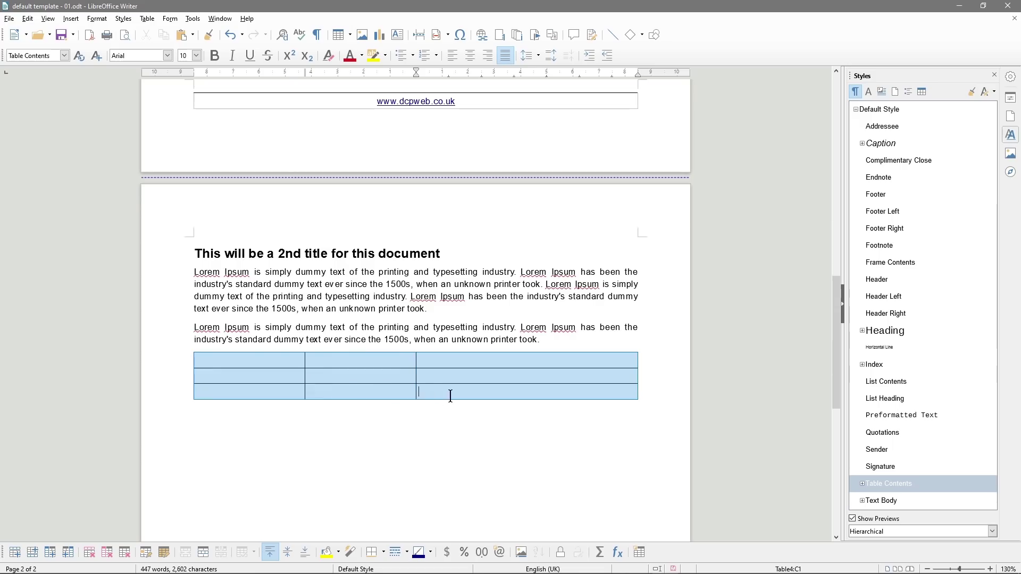
right_click(430, 362)
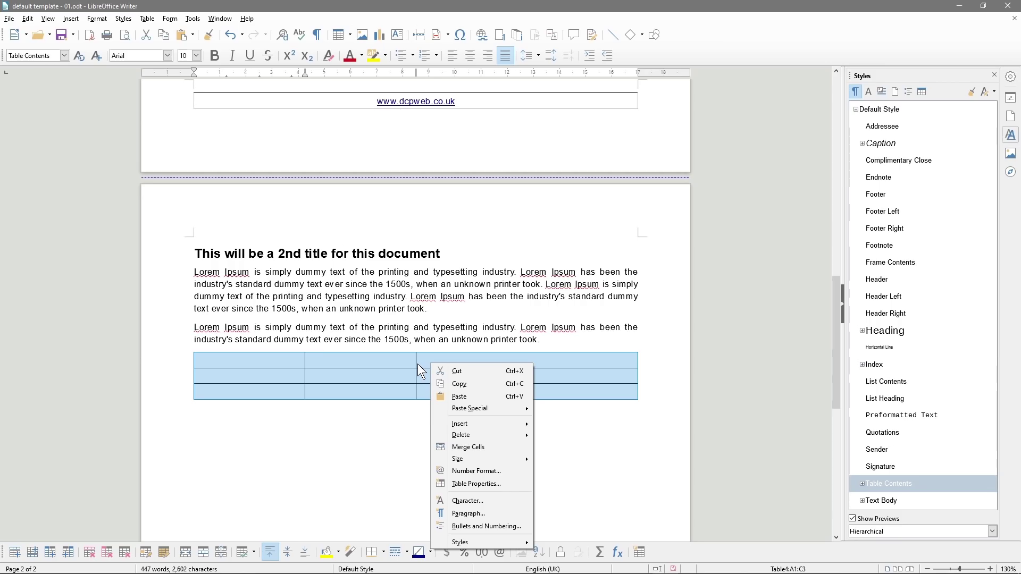
key(Escape)
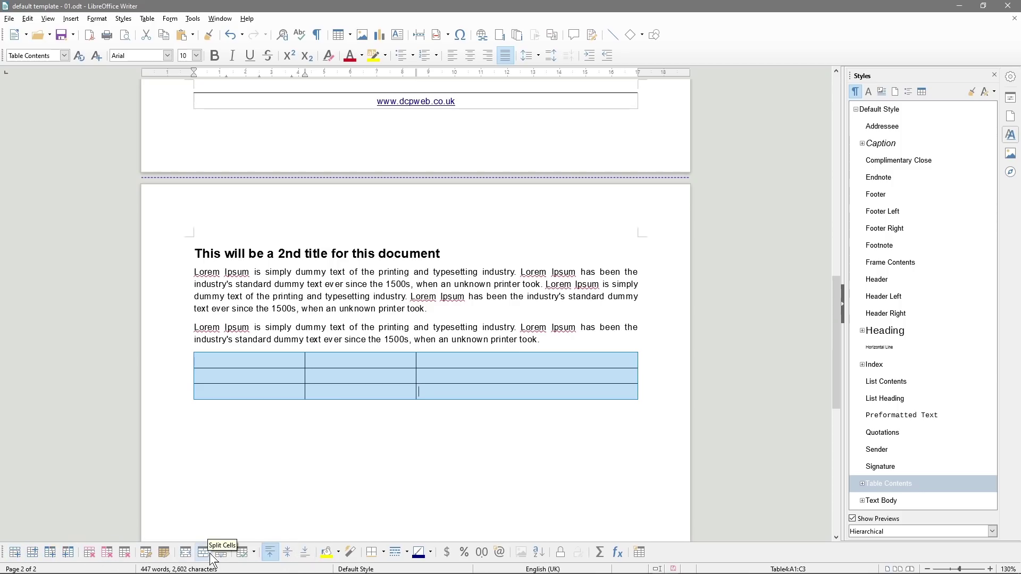
click(243, 552)
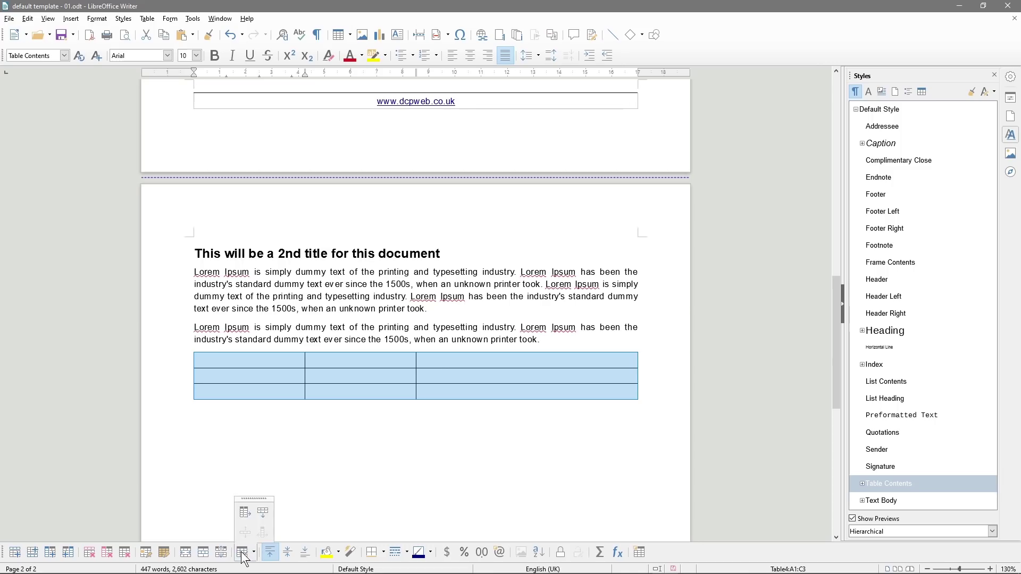
click(247, 512)
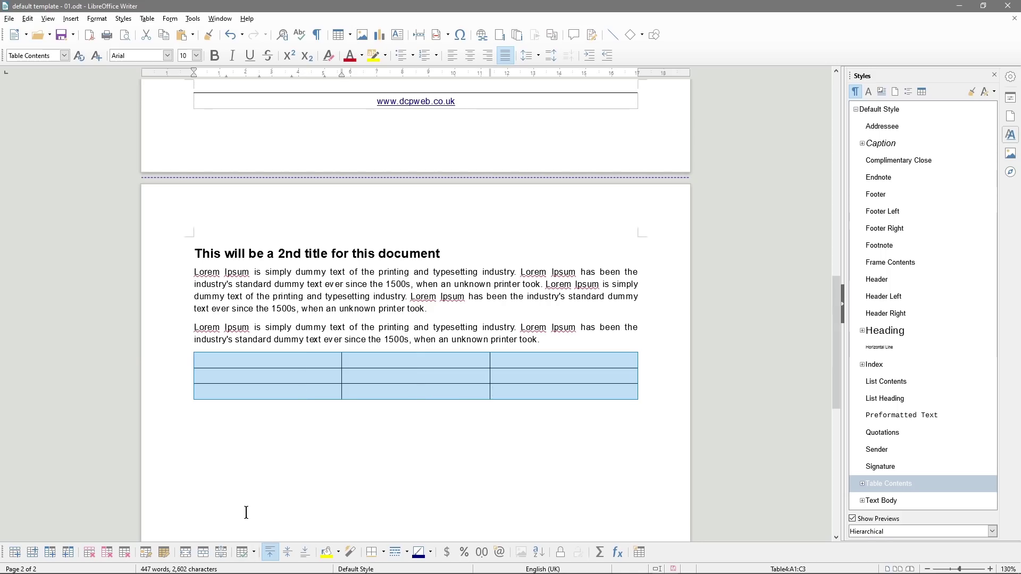
click(255, 553)
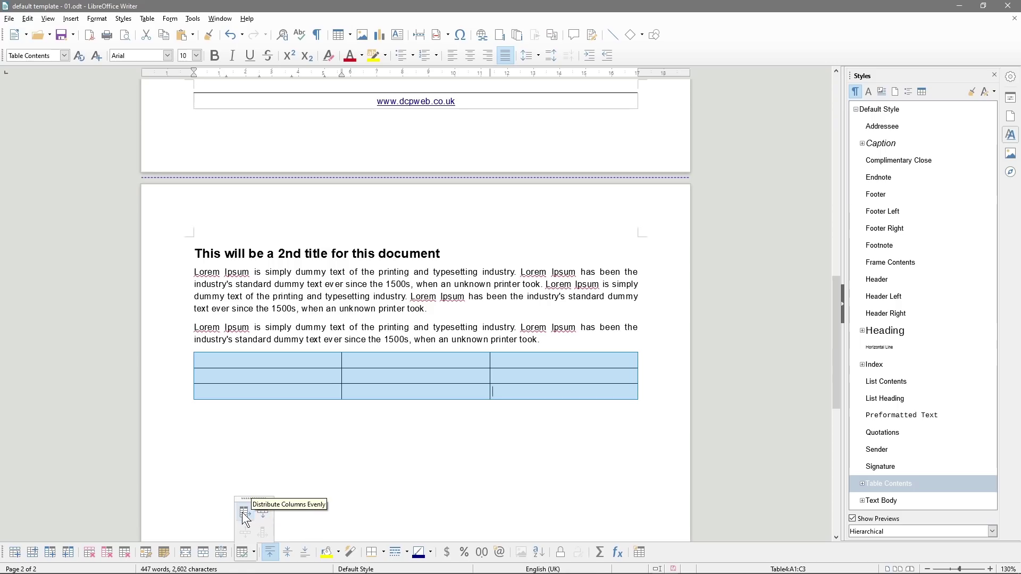
click(244, 512)
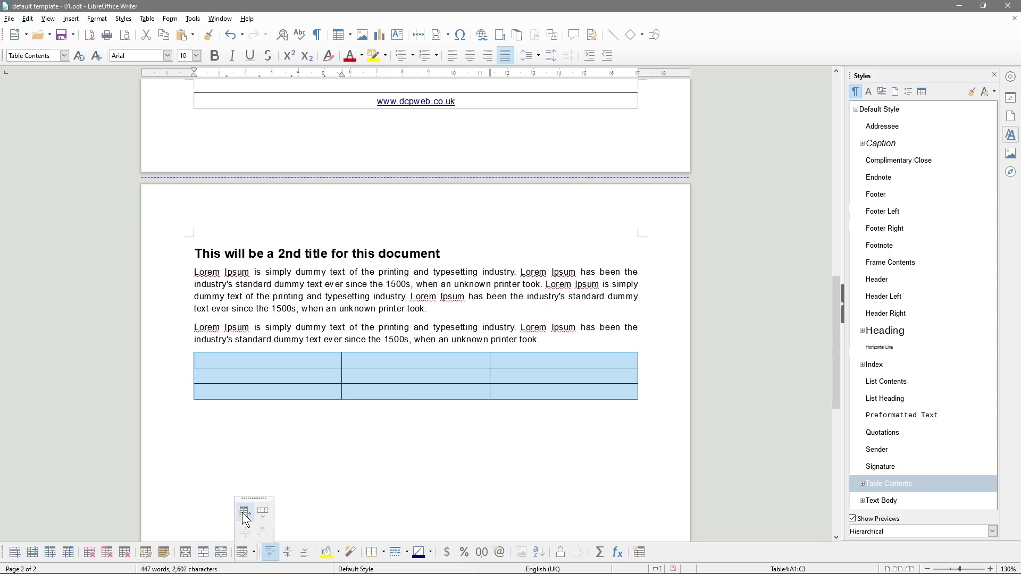
click(182, 413)
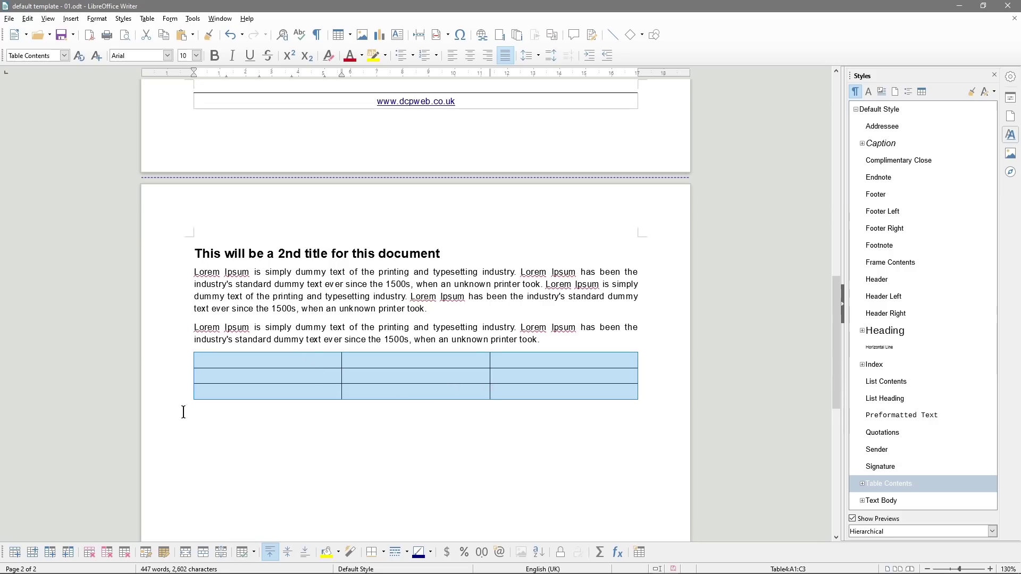
Label the table's header cells Field Name, Field Type and Comment, and make the header row bold
click(306, 361)
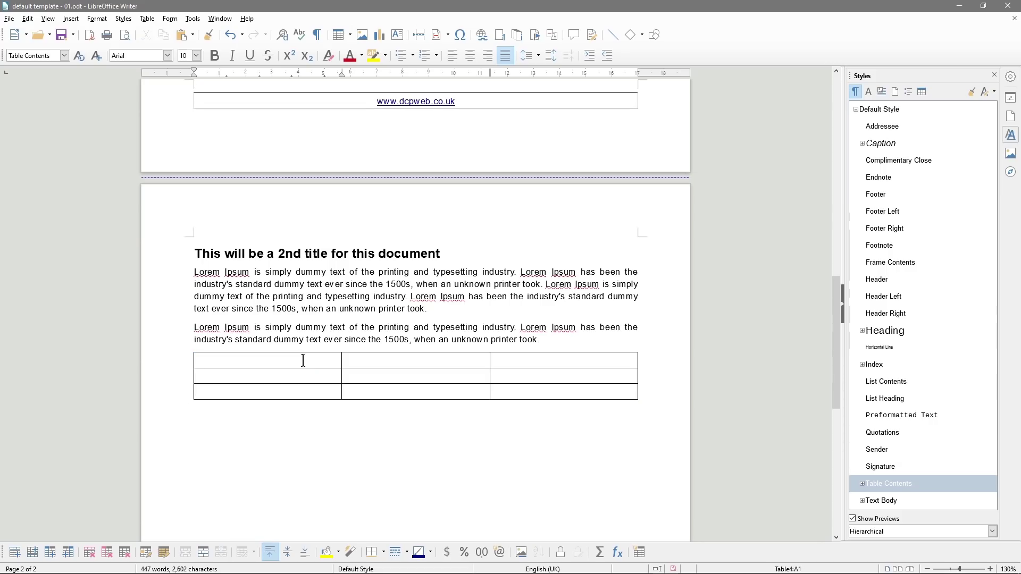
text(Firld)
key(BackSpace)
text(el)
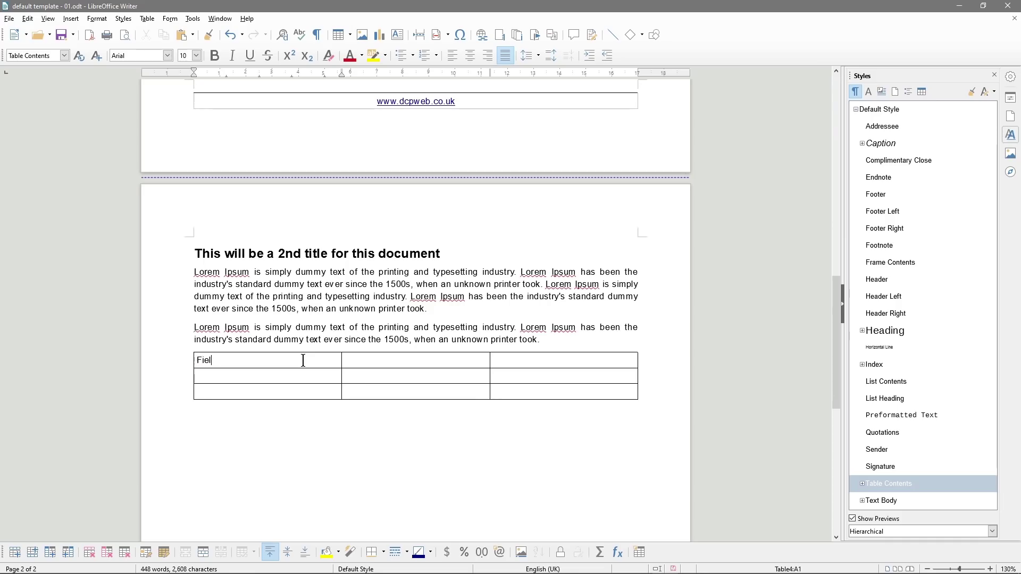
text(d NameFiels)
key(BackSpace)
text(d TypeC)
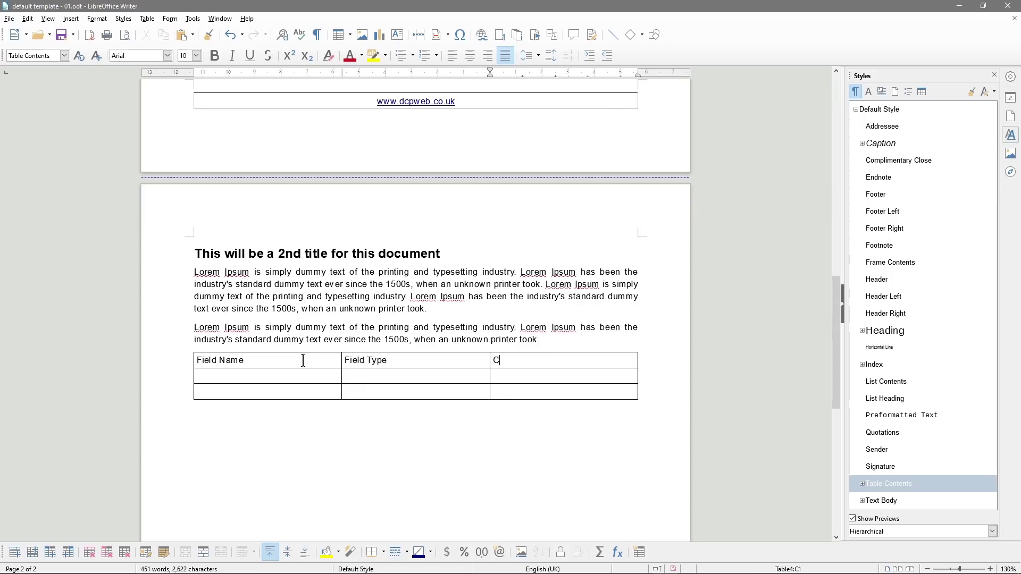
text(omment)
click(187, 364)
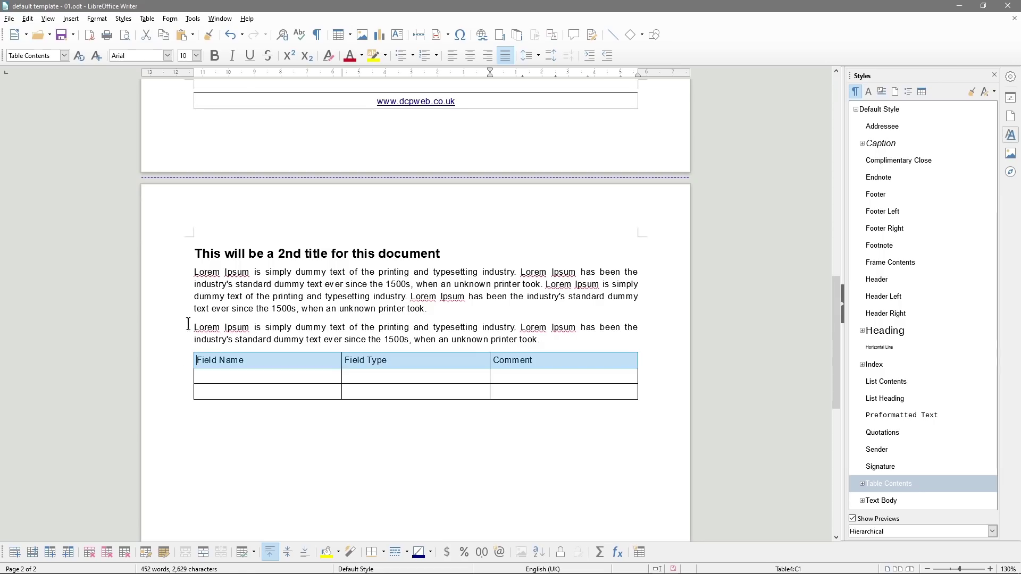
click(218, 58)
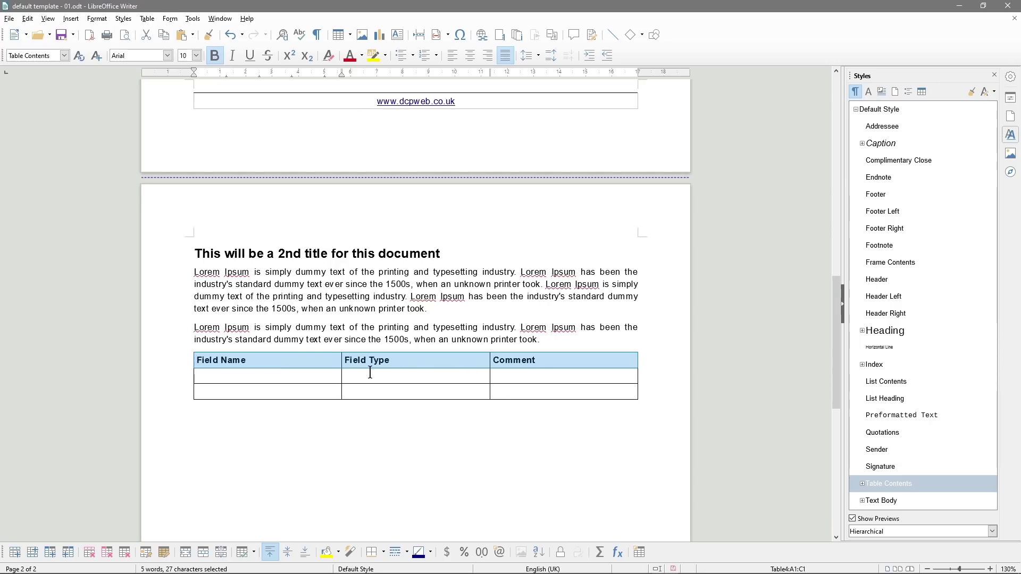
Enter First Name and SurName in the two rows below the Field Name header
click(310, 377)
text(First Name)
key(Down)
text(SurName)
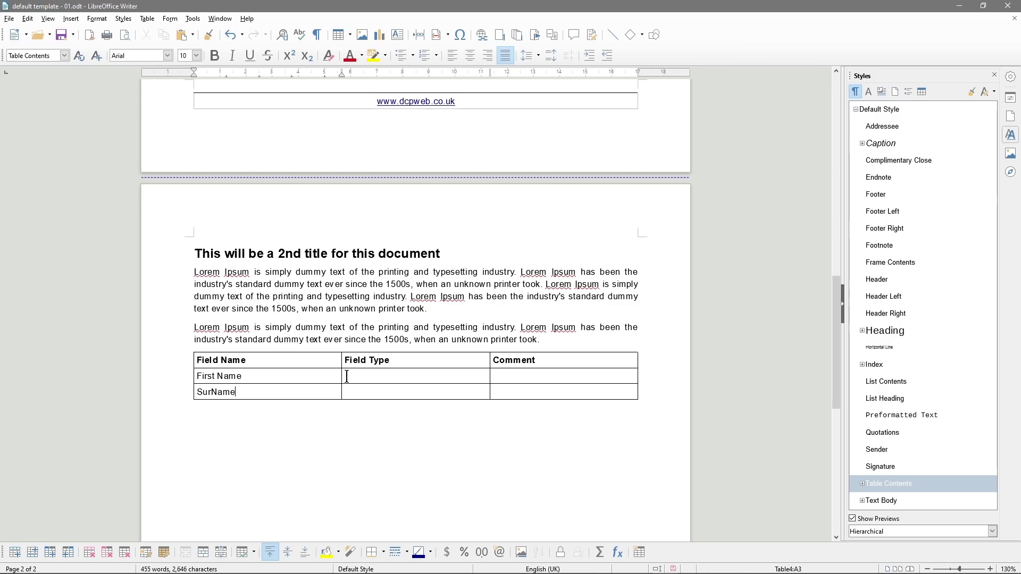
Replace the SurName entry in the Field Name column with Last Name
key(shift+Home)
key(shift+Up)
key(shift+Down)
key(shift+Right)
key(shift+Right)
key(shift+Left)
key(shift+Left)
text(lasy)
key(BackSpace)
key(BackSpace)
text(t Name)
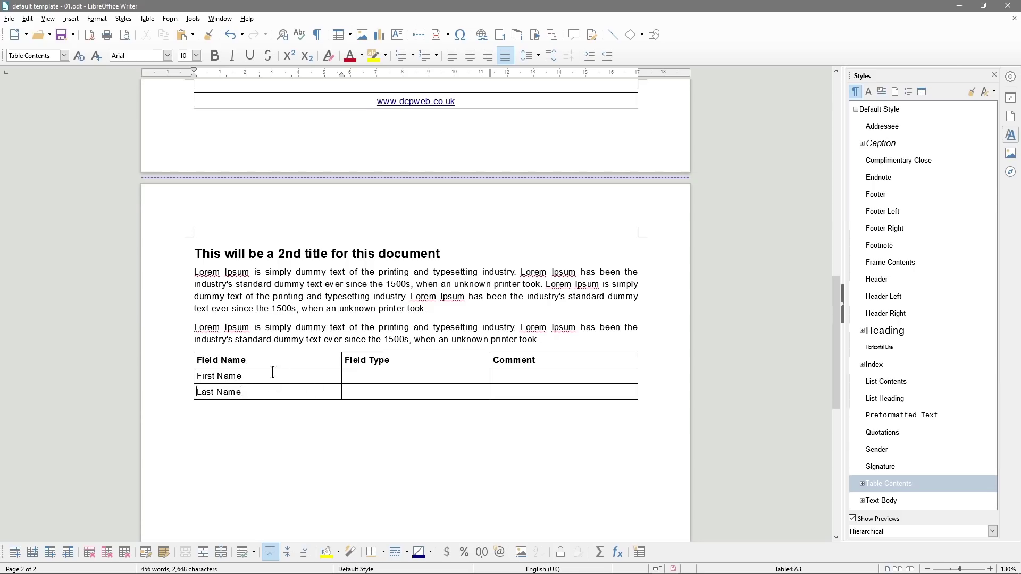
Add four empty rows to the table below the Last Name row
click(498, 378)
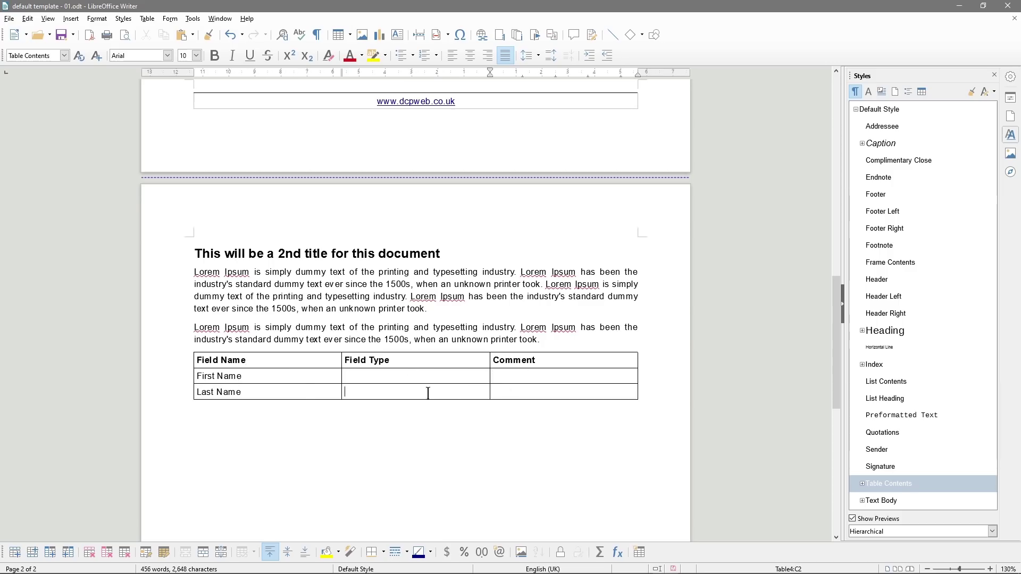
click(273, 376)
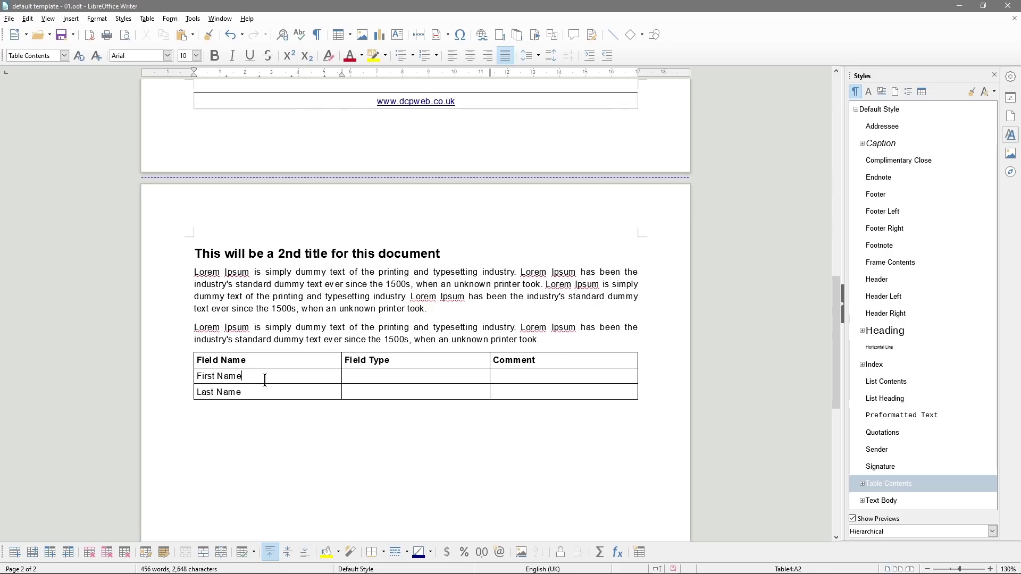
key(Tab)
key(Tab)
key(Tab)
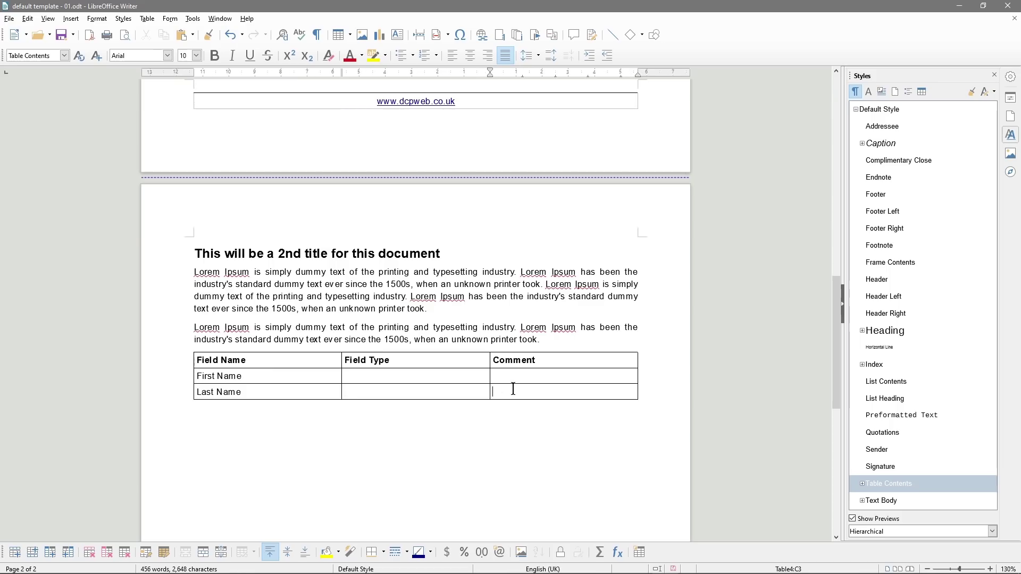
key(Tab)
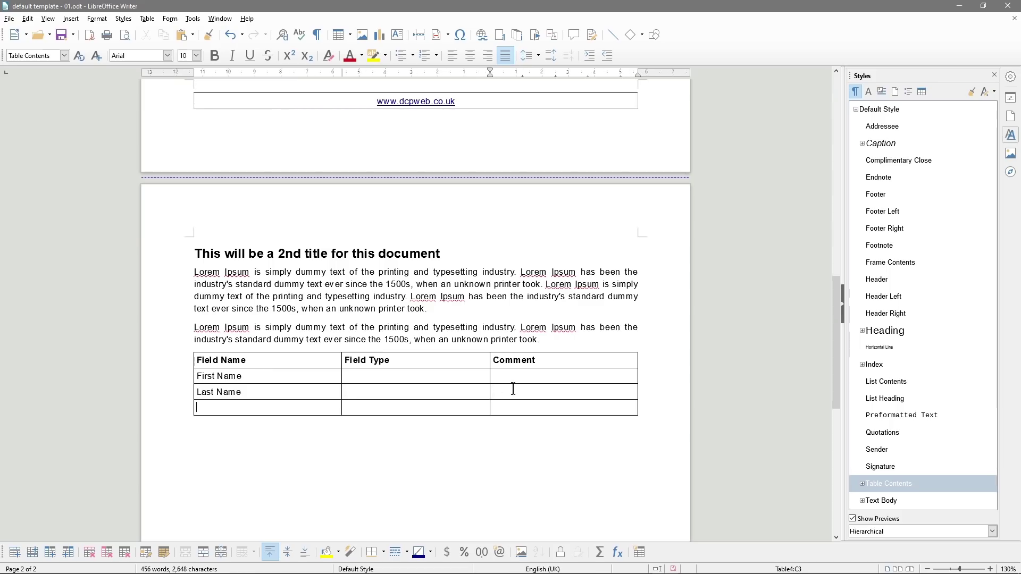
key(Tab)
key(Tab)
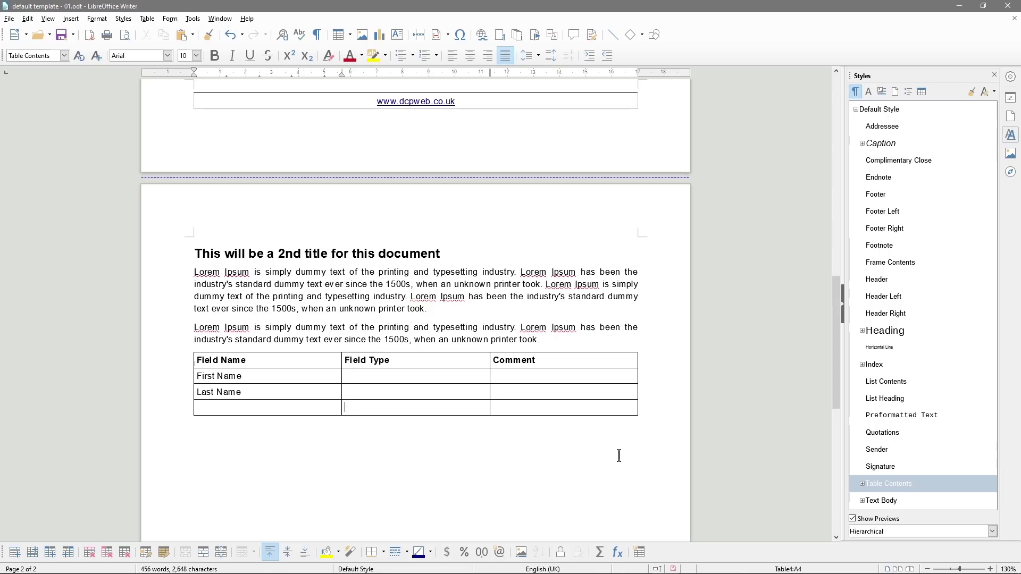
key(Tab)
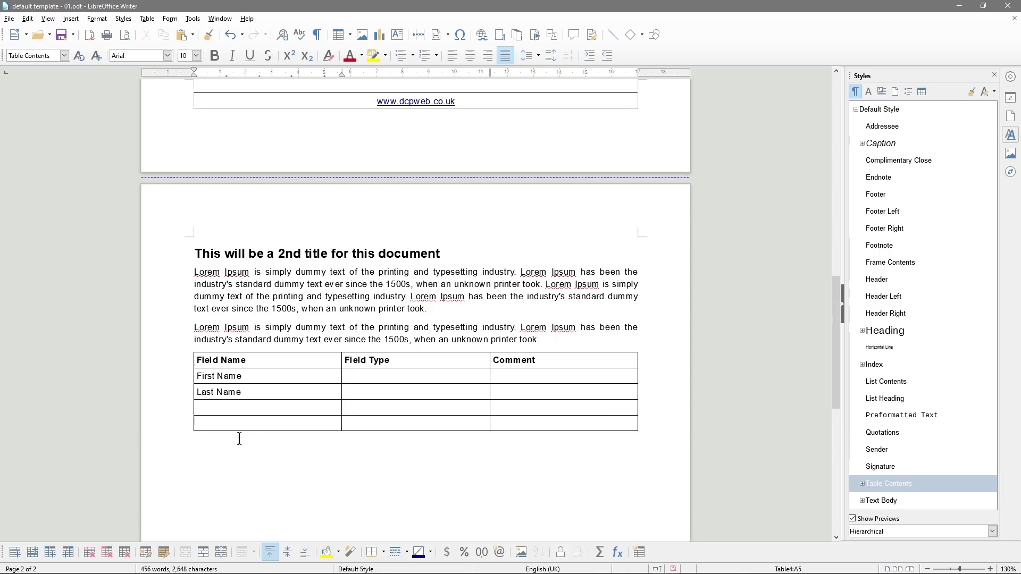
click(36, 553)
click(36, 553)
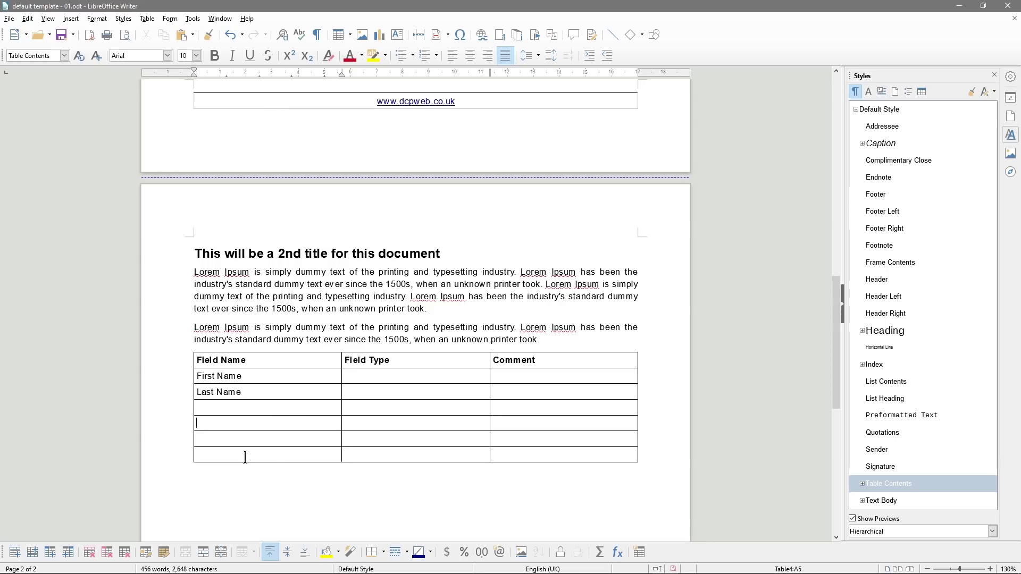
Enter Email Address, Telephone Number and Comment in the next three rows of the Field Name column
click(238, 402)
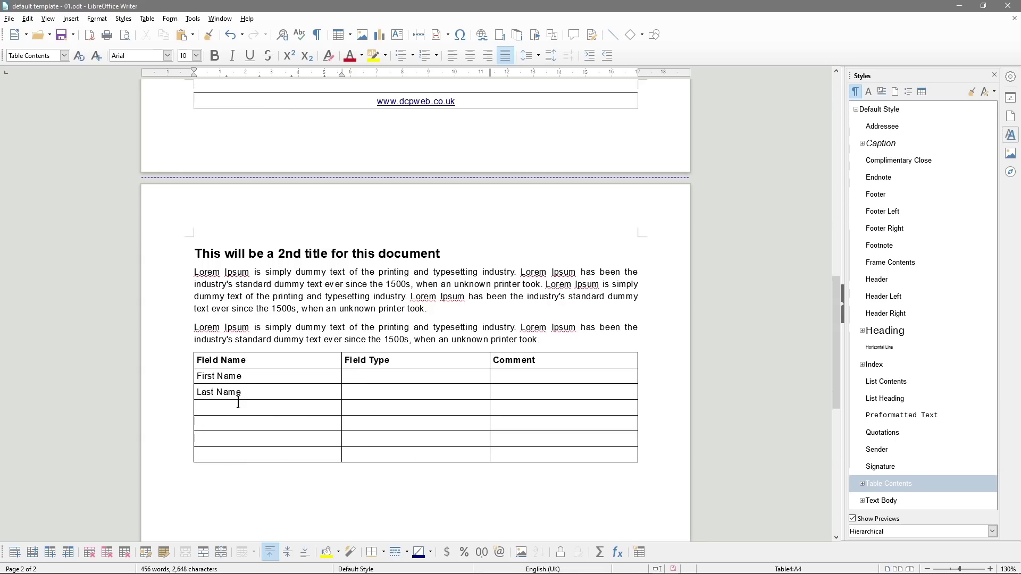
text(Email Address)
click(266, 416)
text(Telephone Number)
key(Down)
text(Comment)
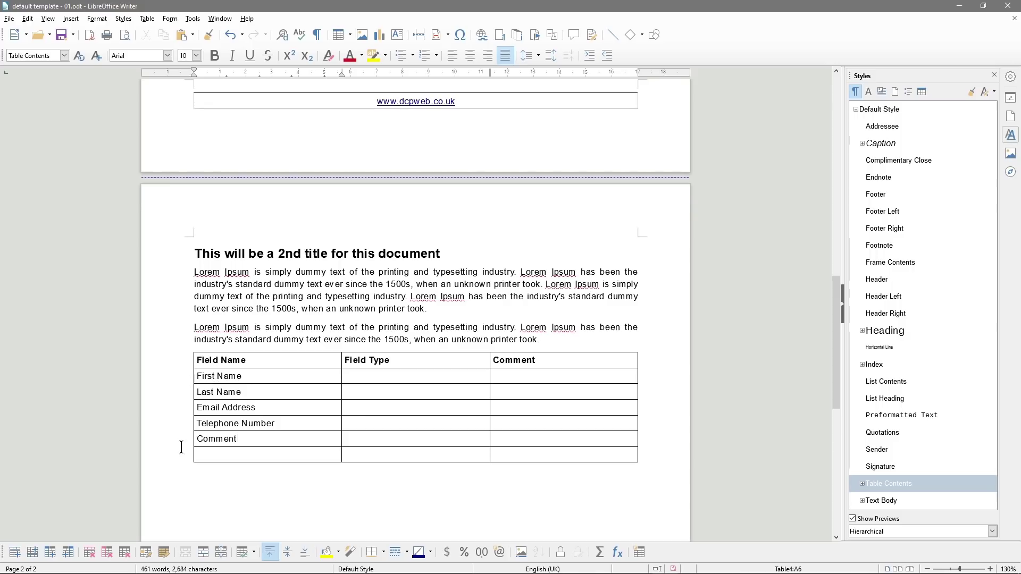
Fill the Field Type column with Text Field for First Name through Telephone Number and Text Area for Comment
click(353, 376)
text(Text Field)
key(ctrl+shift+Left)
key(ctrl+shift+Left)
key(ctrl+c)
key(Down)
key(ctrl+v)
key(Down)
key(ctrl+v)
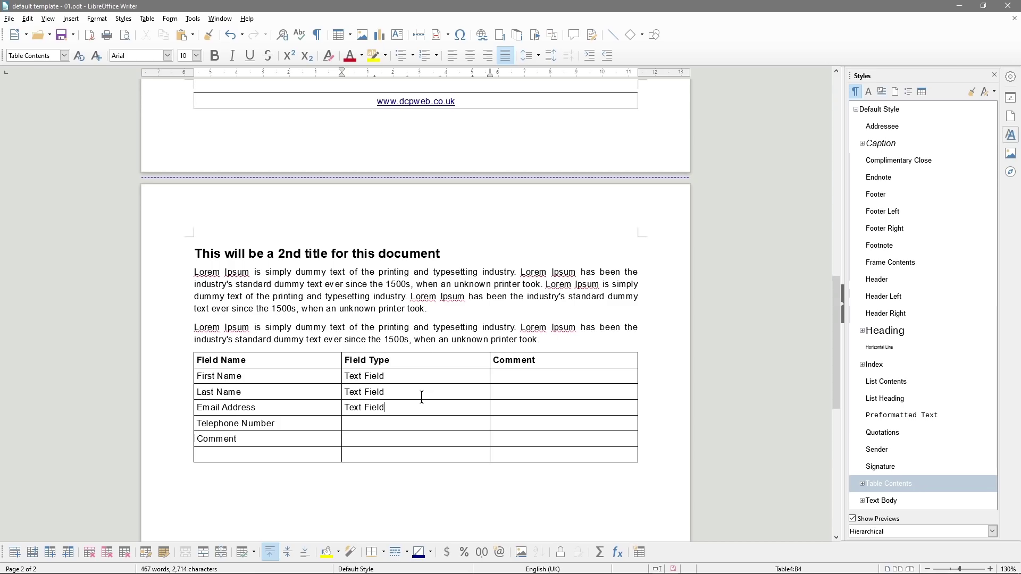
key(ctrl+v)
text(Text)
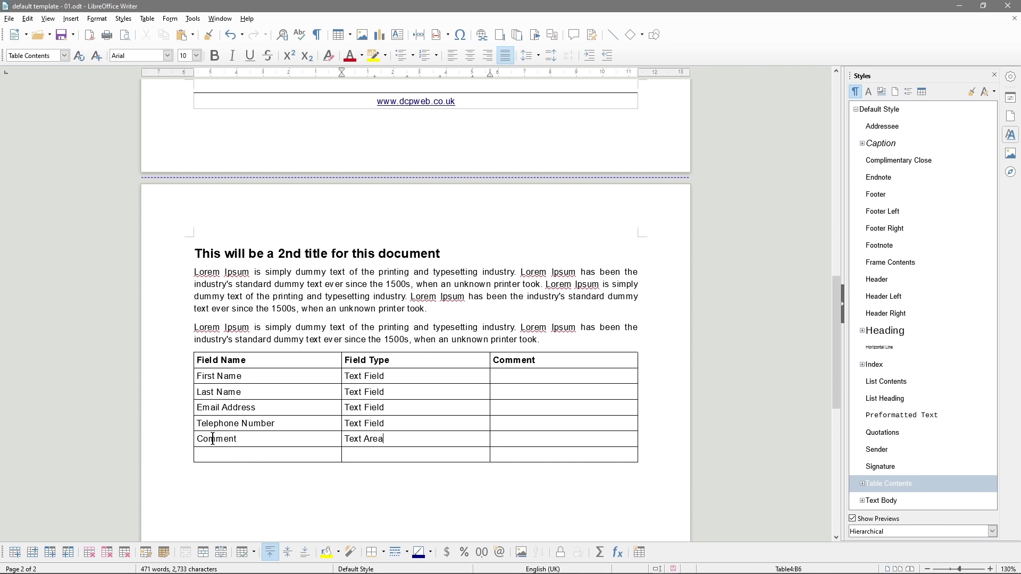
click(185, 439)
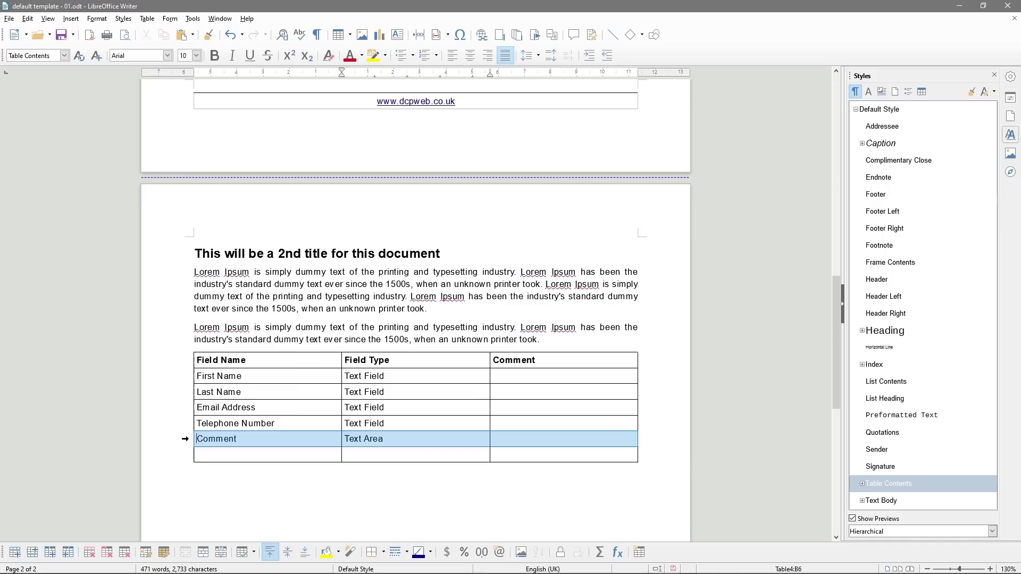
right_click(186, 439)
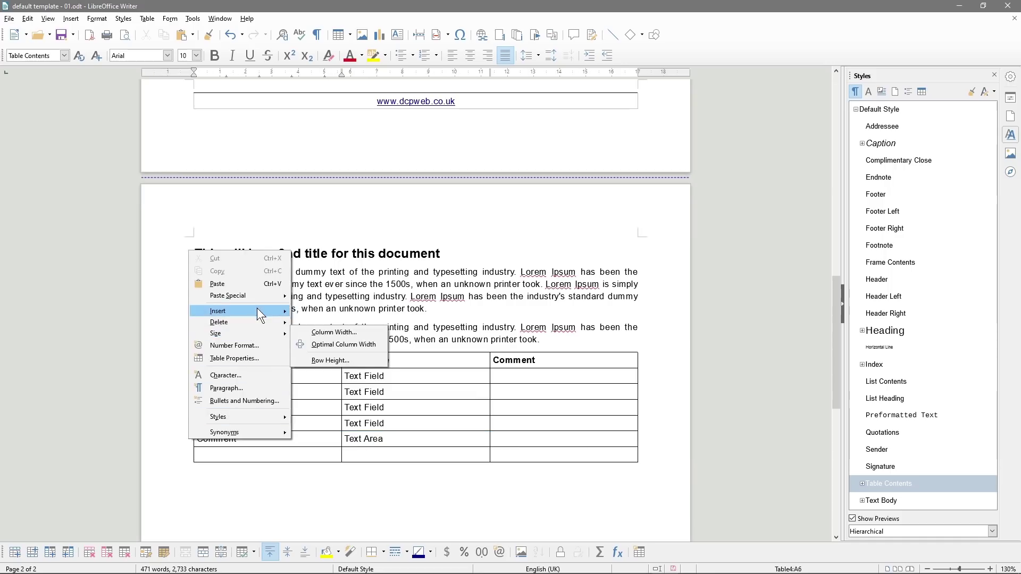
mouse_move(242, 313)
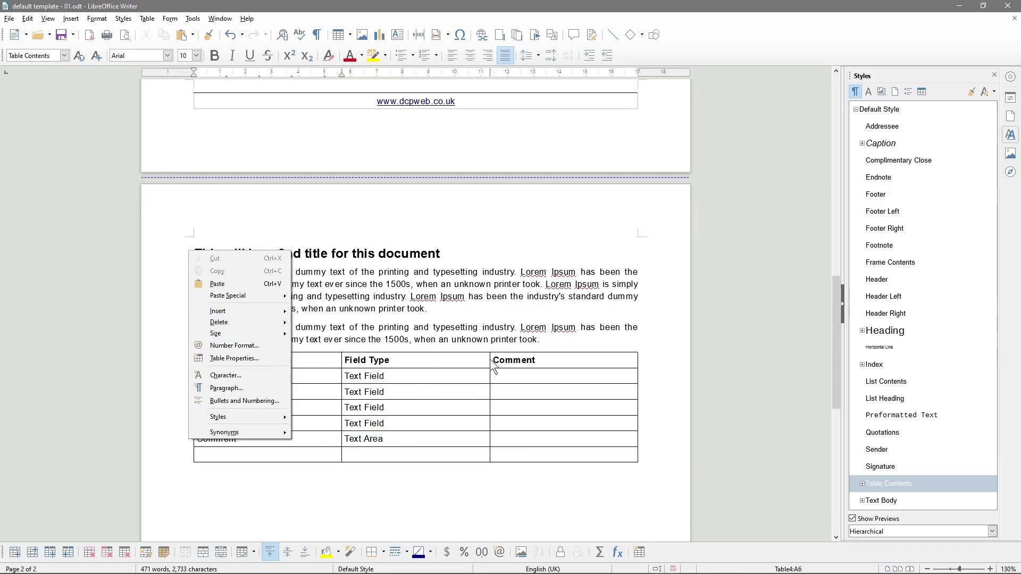
key(Escape)
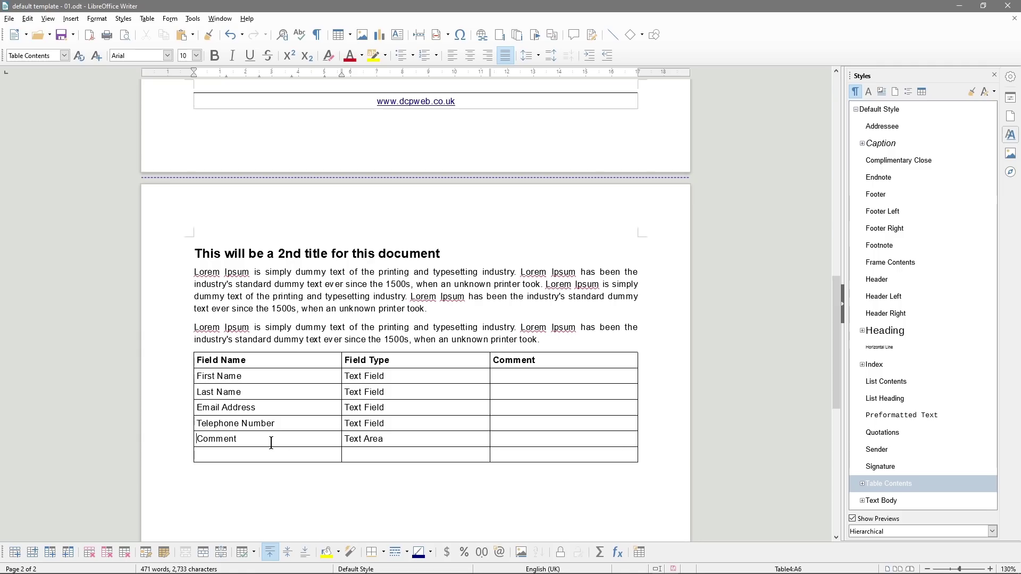
Insert an empty row above the Comment row of the table and place the cursor in its first cell
click(187, 438)
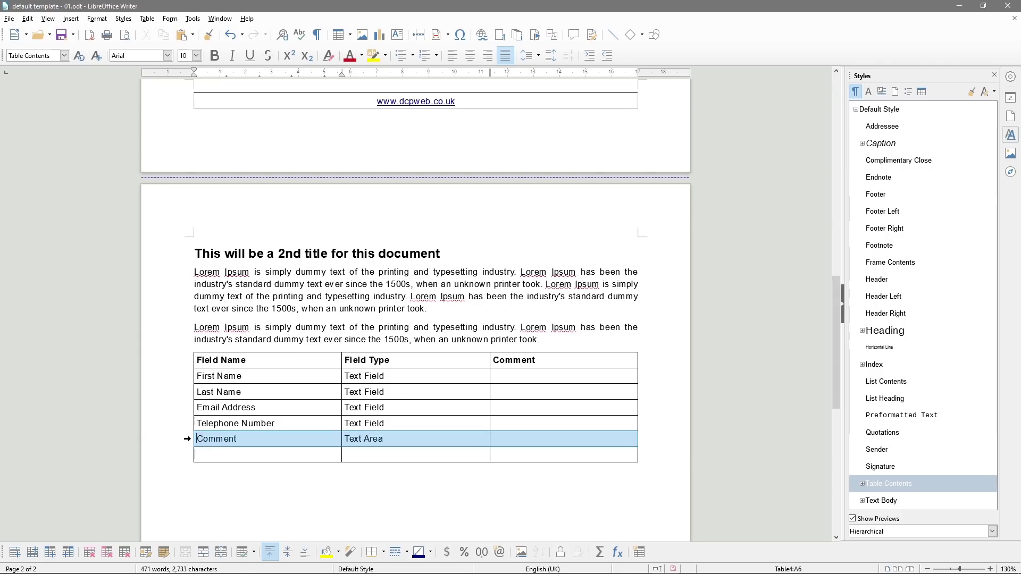
right_click(224, 440)
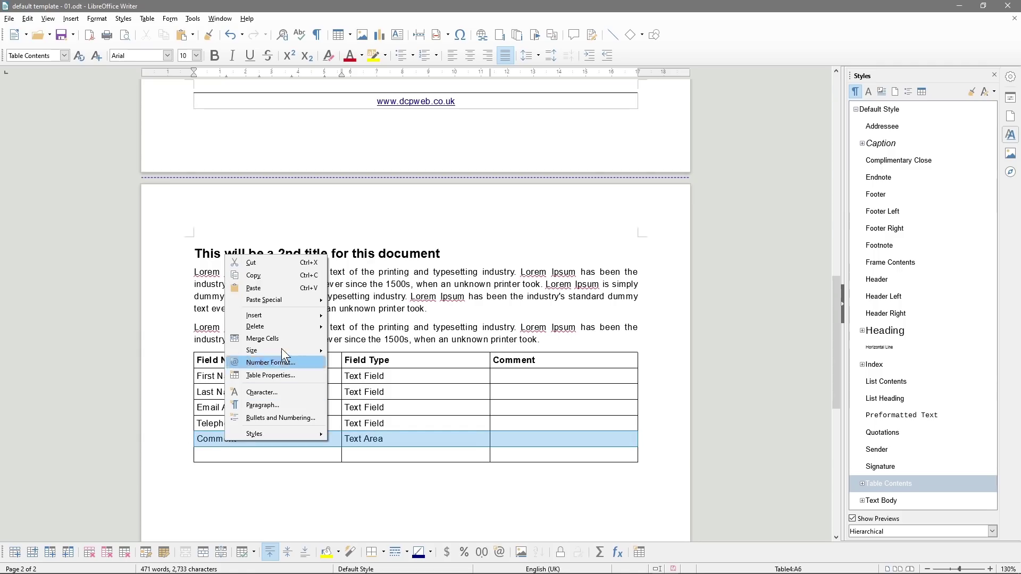
mouse_move(279, 315)
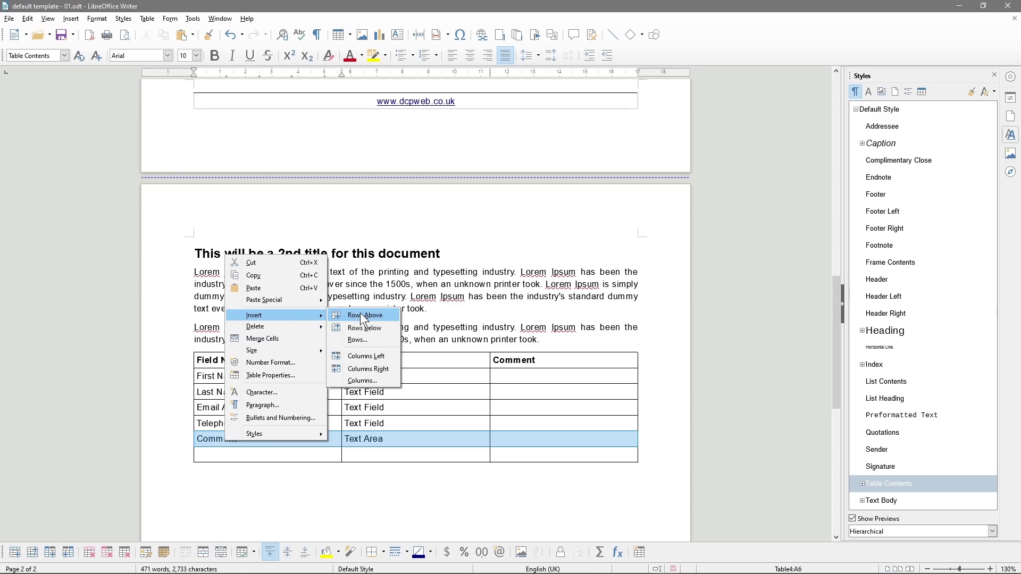
click(361, 314)
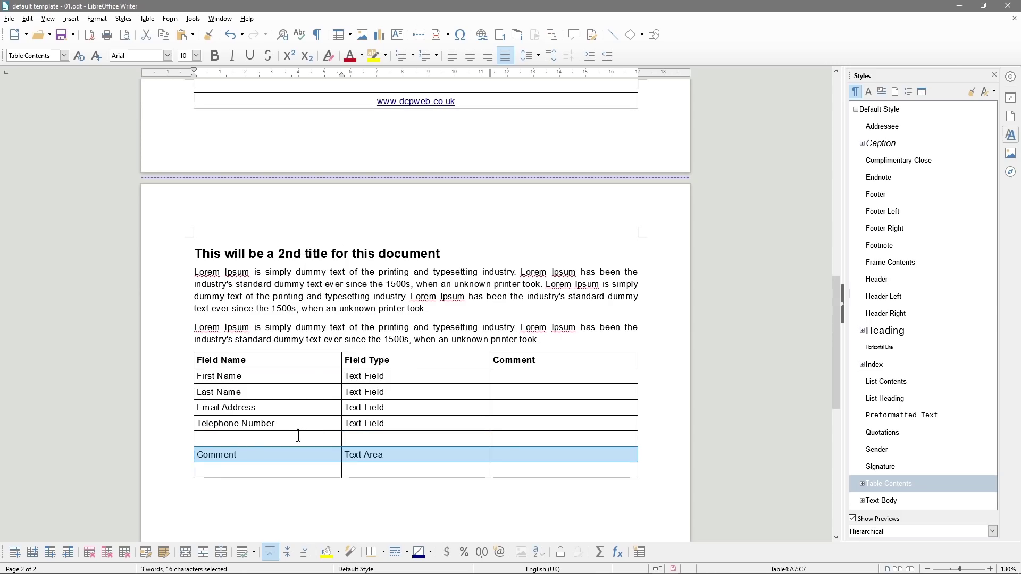
click(298, 436)
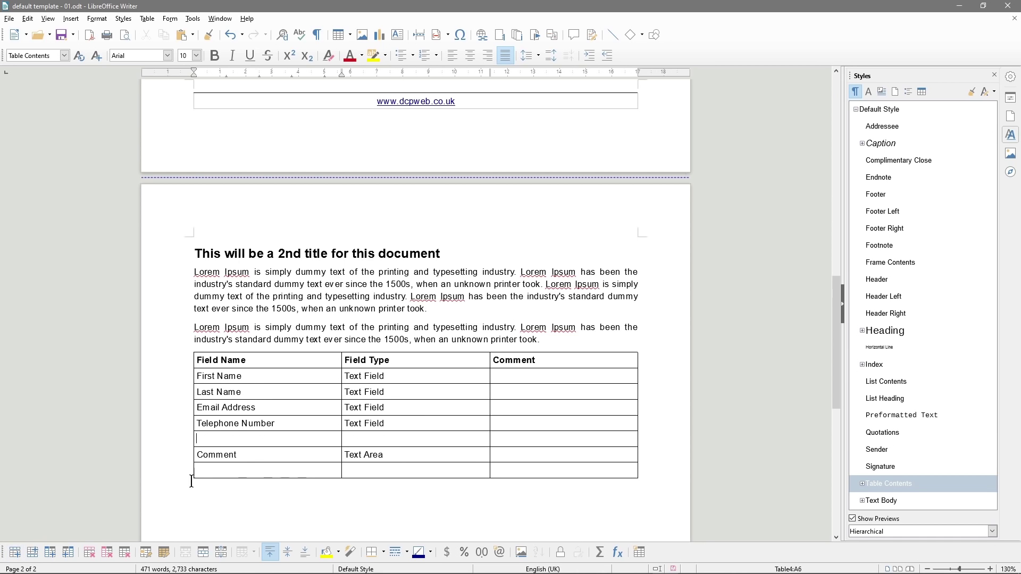
Fill the empty row above Comment with Type of Product as field name and Drop Down List as field type
right_click(283, 439)
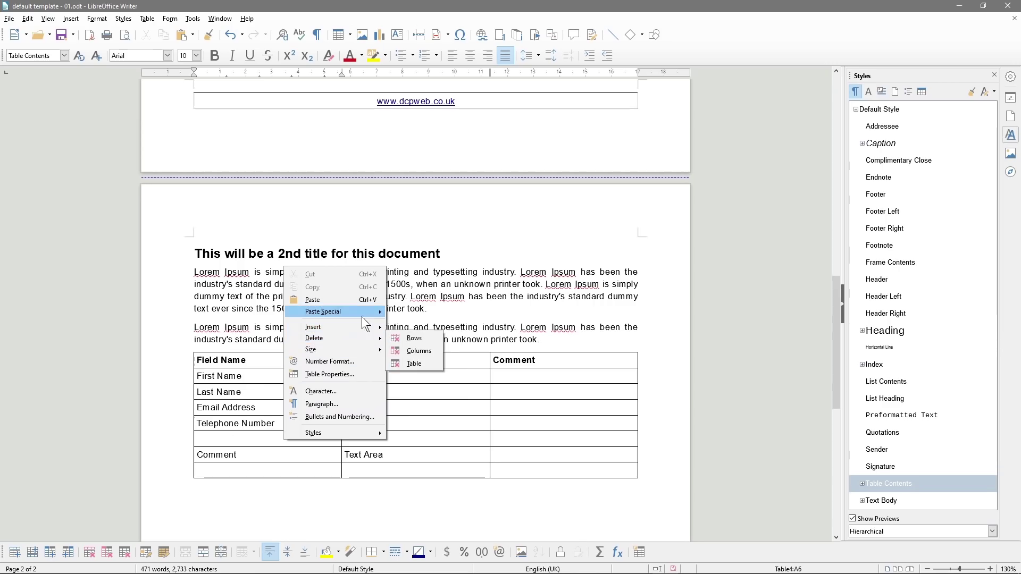
click(237, 439)
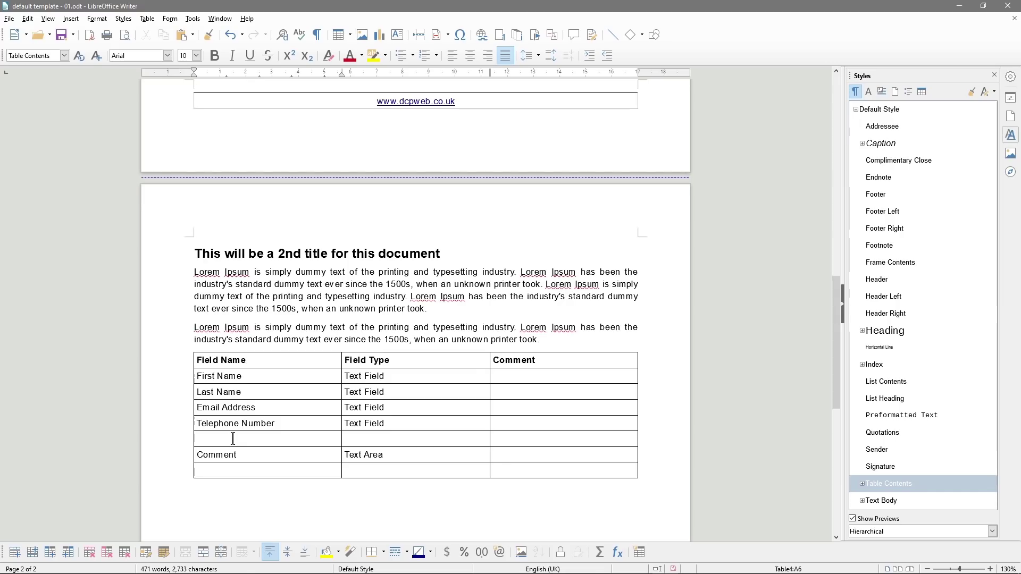
text(Type of)
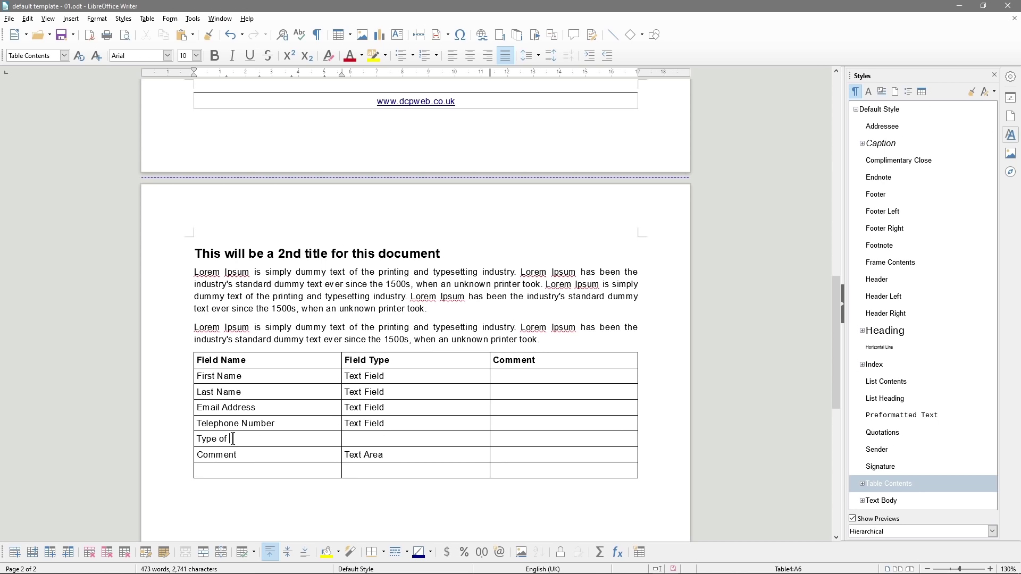
text( Product)
text(Drop D)
key(BackSpace)
key(BackSpace)
text(own List)
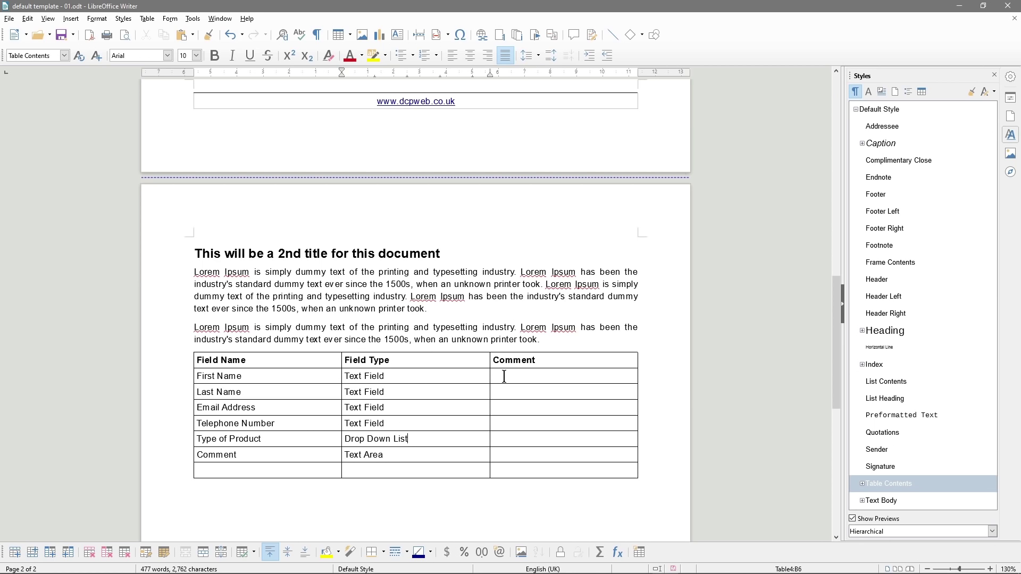
Narrow the table's Field Name column to about 3.6 cm and the Field Type column to about 3.5 cm, widening the Comment column
drag(489, 364, 447, 364)
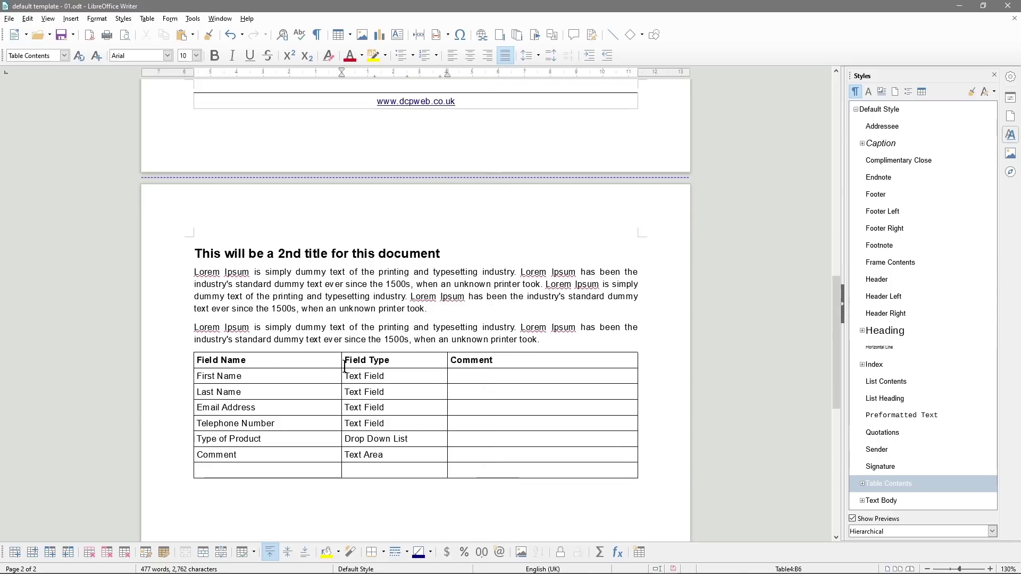
drag(341, 365, 287, 366)
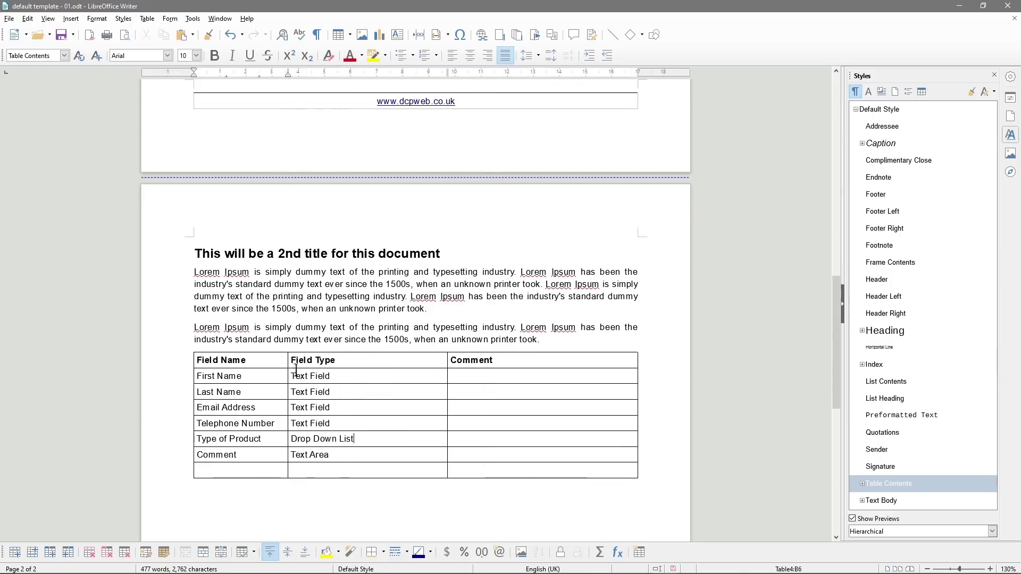
click(448, 360)
drag(448, 360, 443, 360)
key(Left)
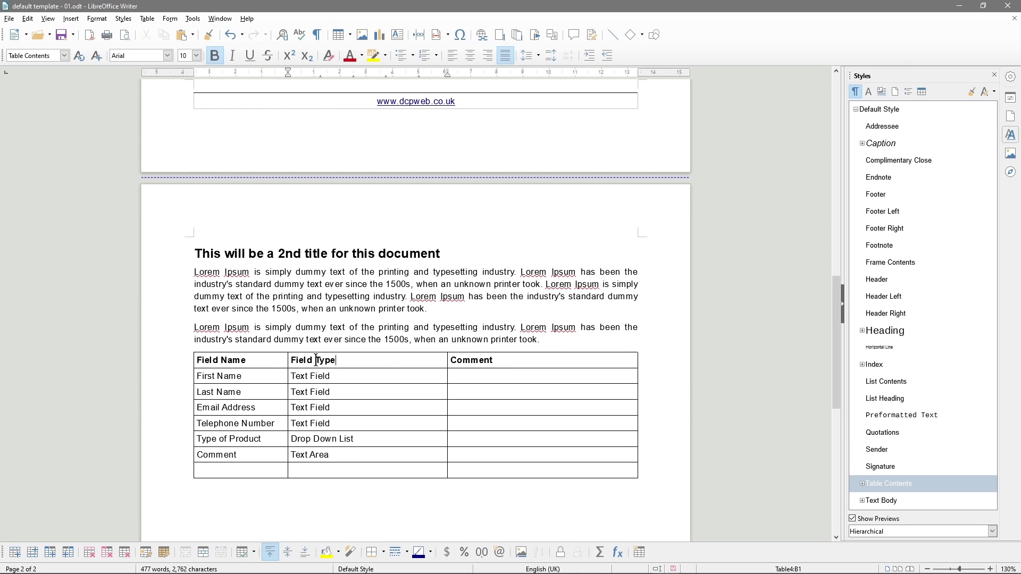
drag(447, 360, 375, 360)
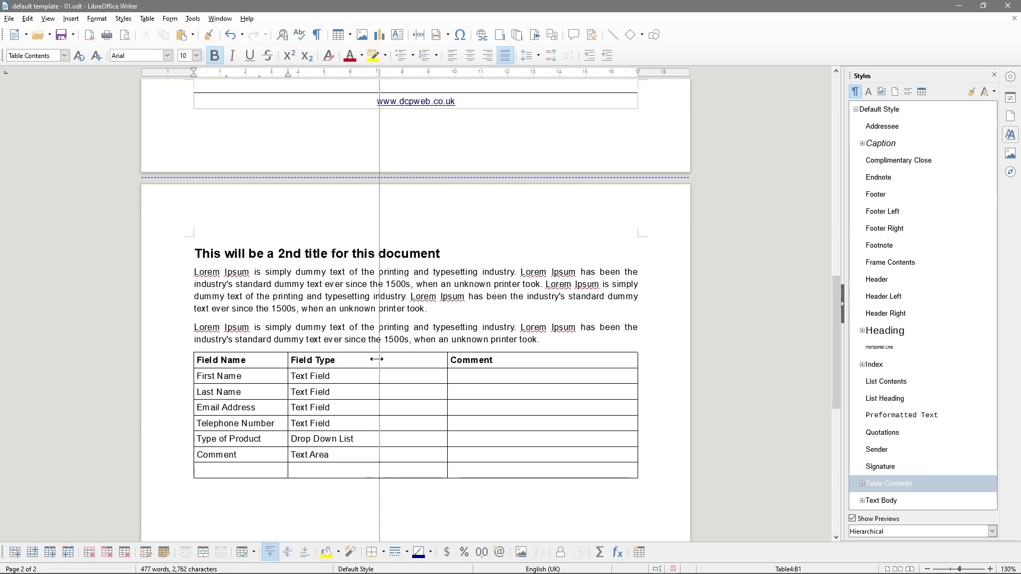
Enter Default Validation in the Comment column of the Email Address row
click(412, 376)
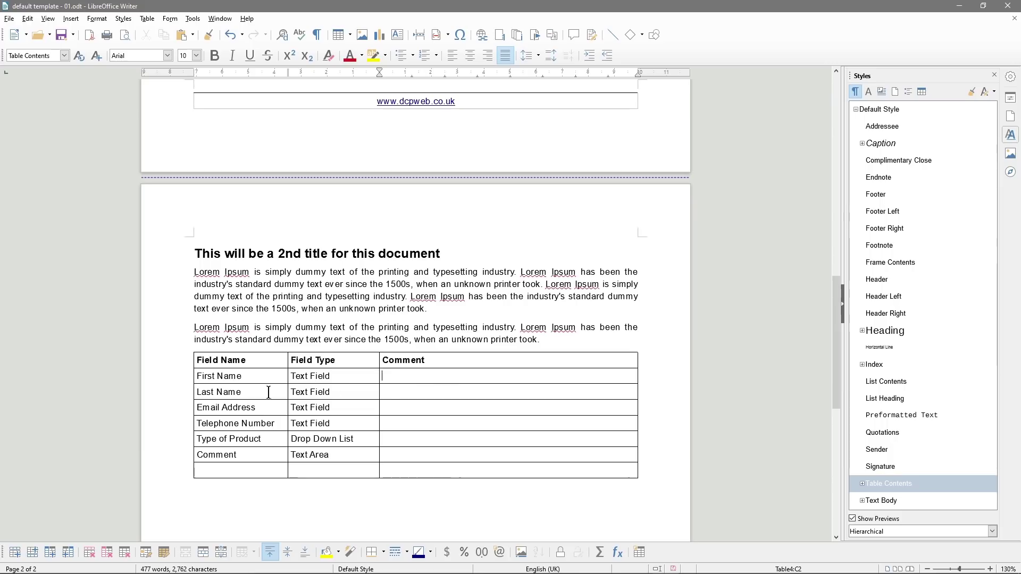
click(390, 407)
text(D)
key(BackSpace)
text(Deefa)
key(BackSpace)
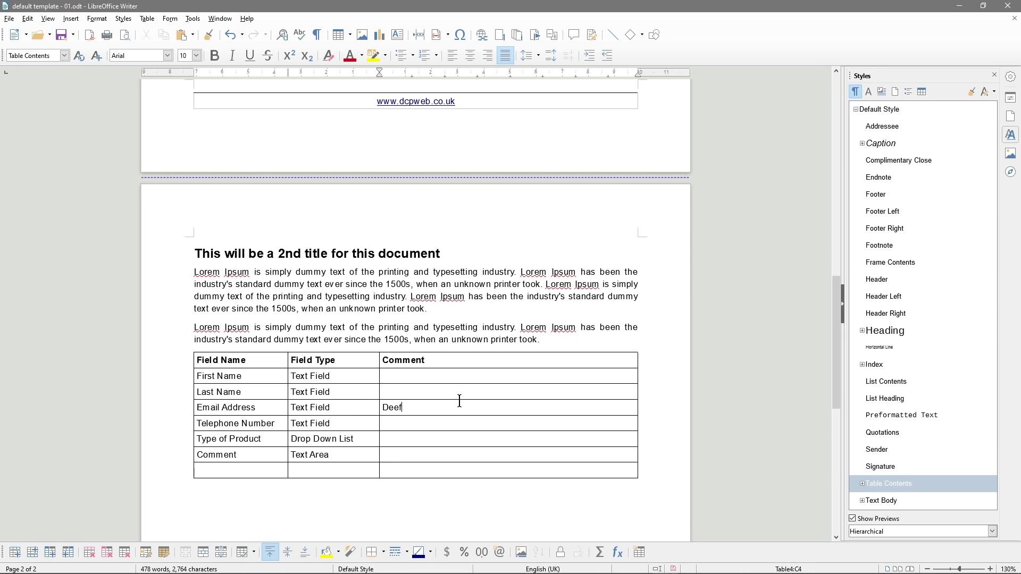
text(ault Vali)
key(BackSpace)
key(BackSpace)
text(dation)
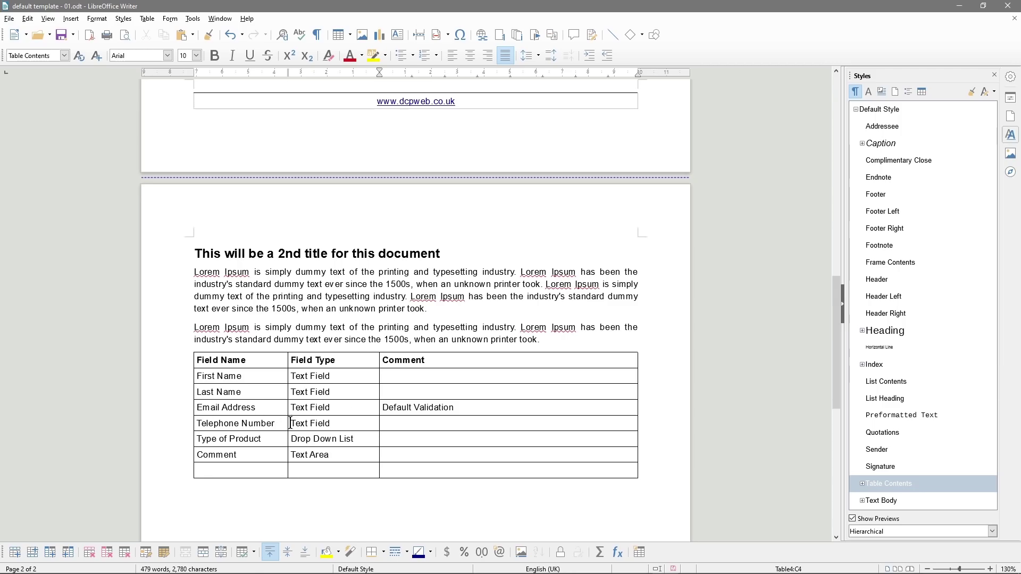
Enter External Validation in the Comment column of the Telephone Number row
click(456, 422)
text(External Validation)
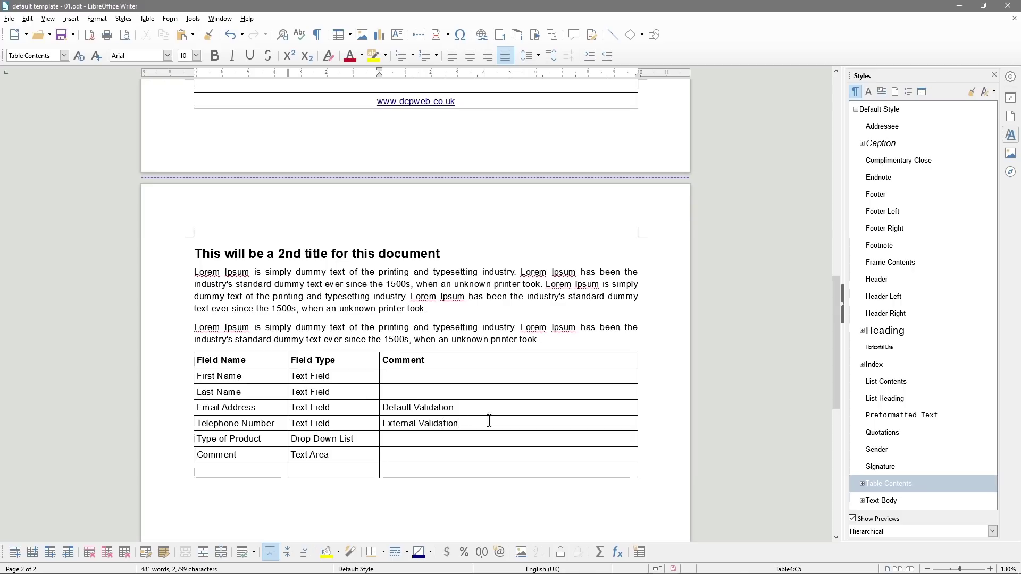
drag(490, 421, 260, 423)
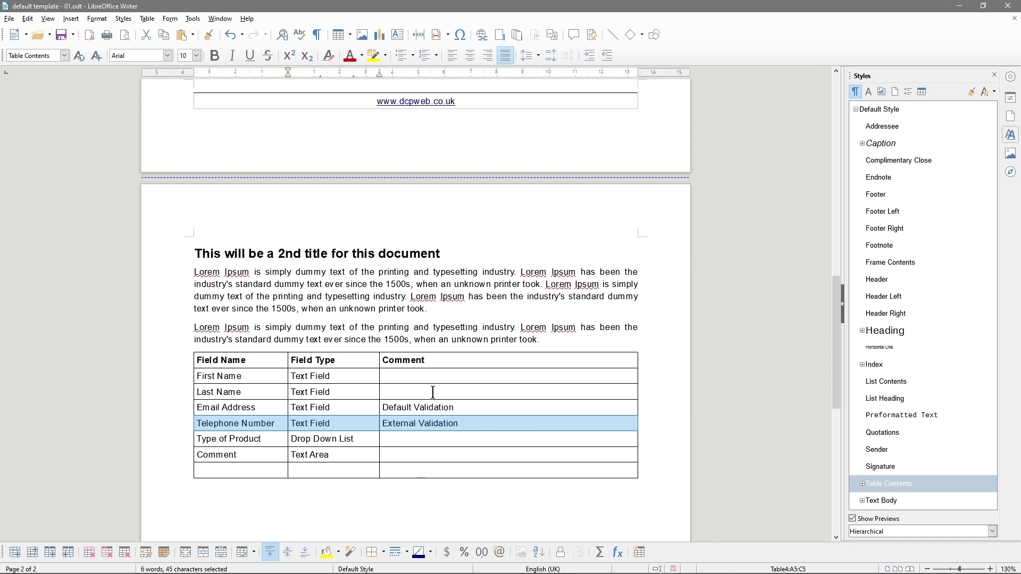
Enter Custom Website, Ecommerce Website, WordPress in the Comment column of the Type of Product row
click(419, 435)
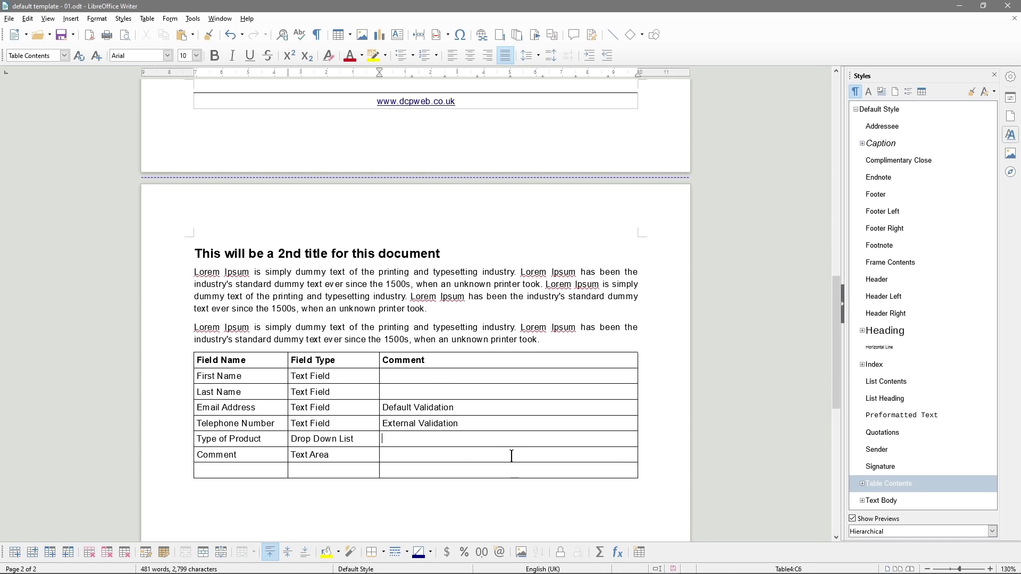
text(Custom Website, Ecommerce,)
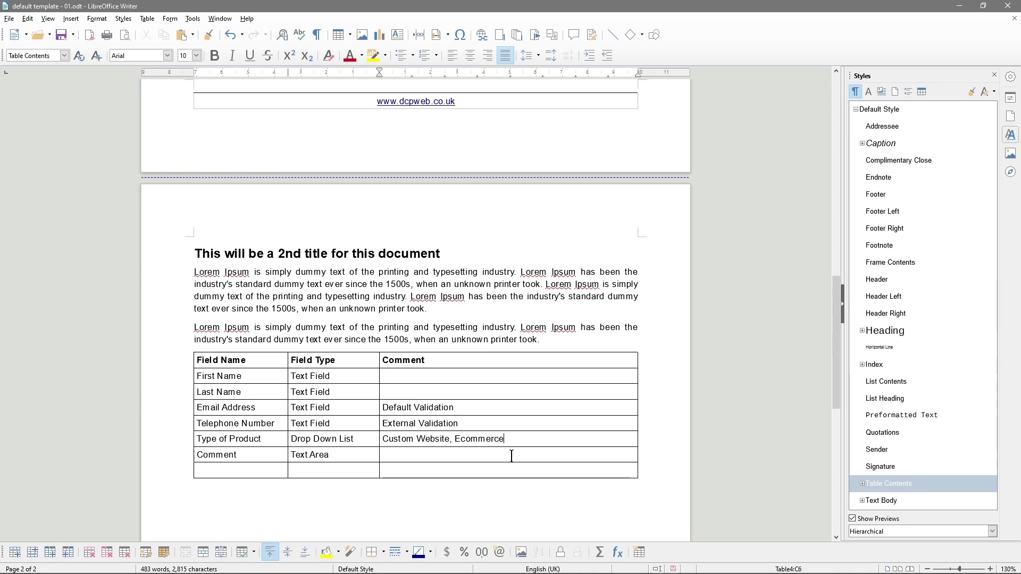
key(BackSpace)
text(Webs)
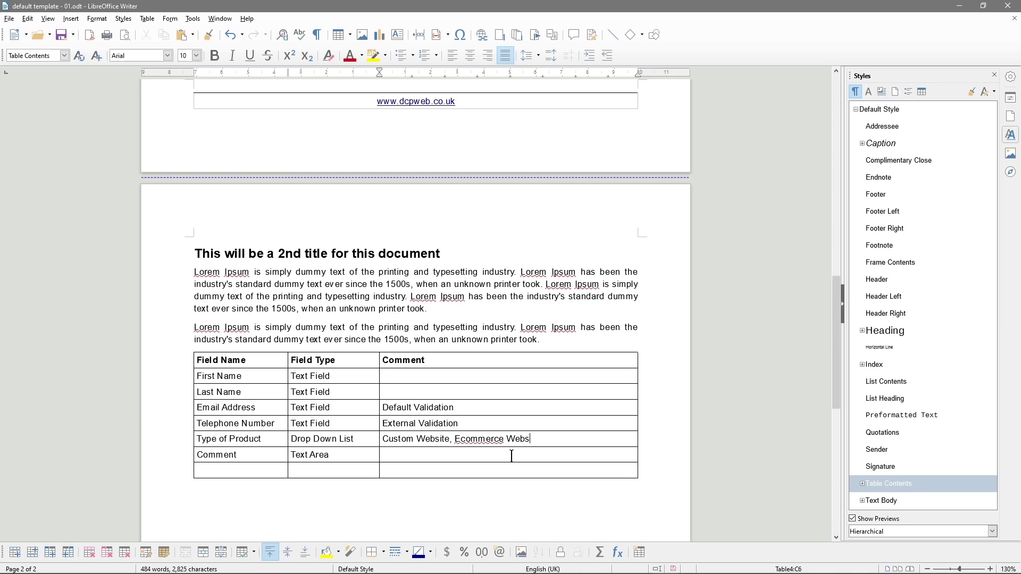
text(ite, WordPress)
key(BackSpace)
key(BackSpace)
key(BackSpace)
key(BackSpace)
text(ress)
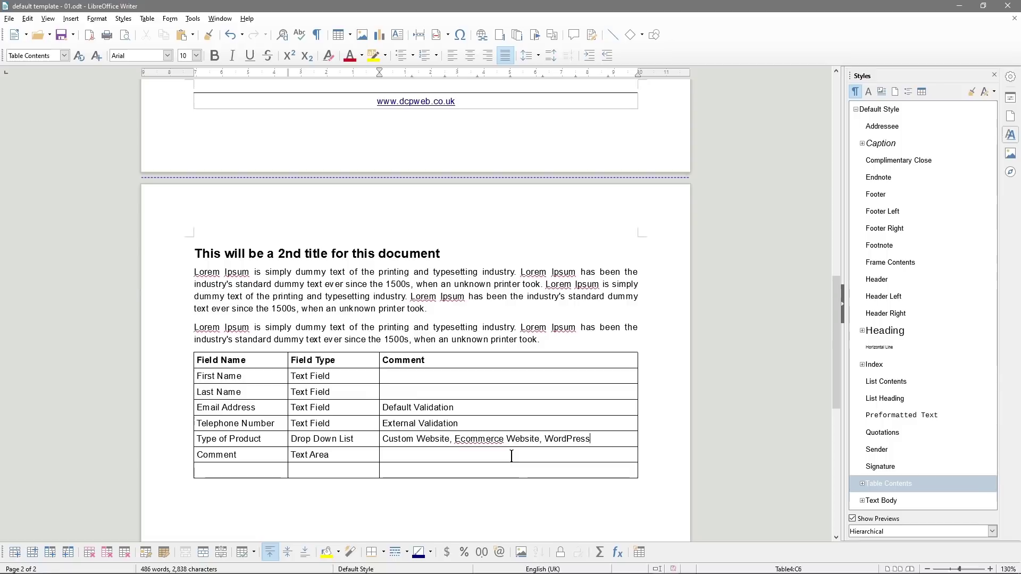
Switch to Chrome, view the Type of website options in the DCP quote form, and return to the Writer document
key(alt+Tab)
key(alt+Tab)
key(alt+Tab)
key(alt+Tab)
key(alt+Tab)
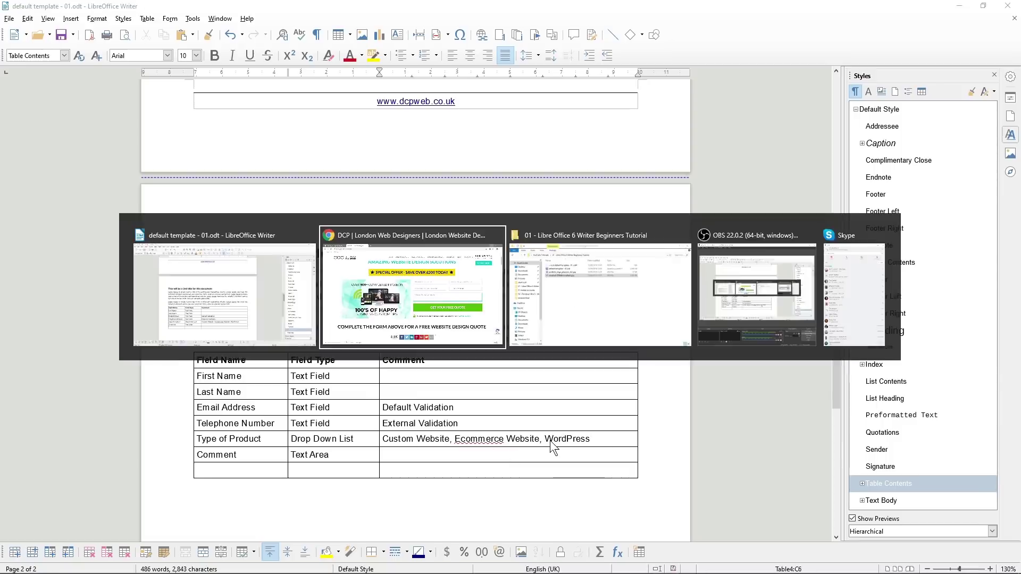
key(alt+Tab)
key(alt+Tab)
key(alt+Tab)
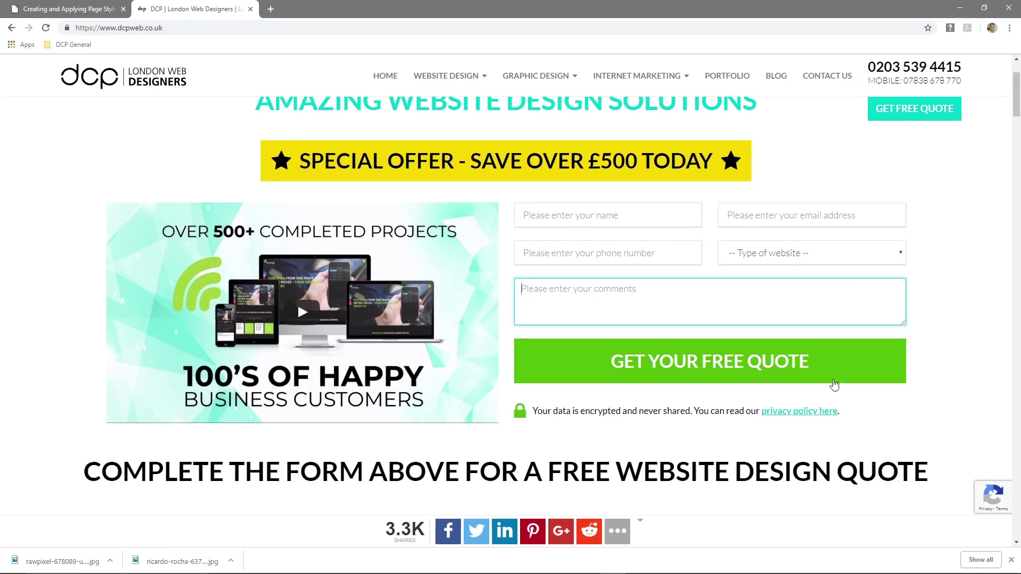
click(785, 251)
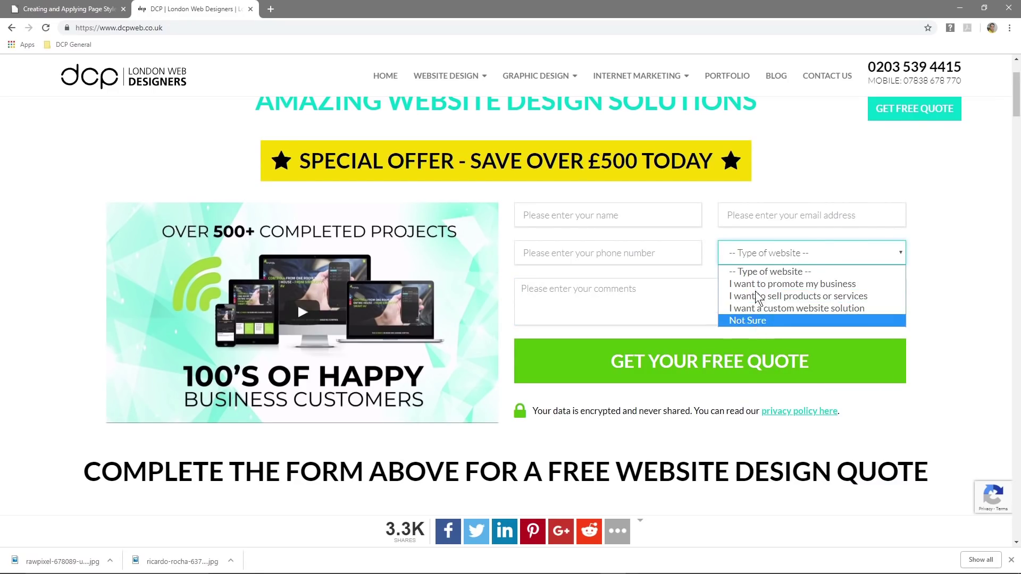
click(925, 157)
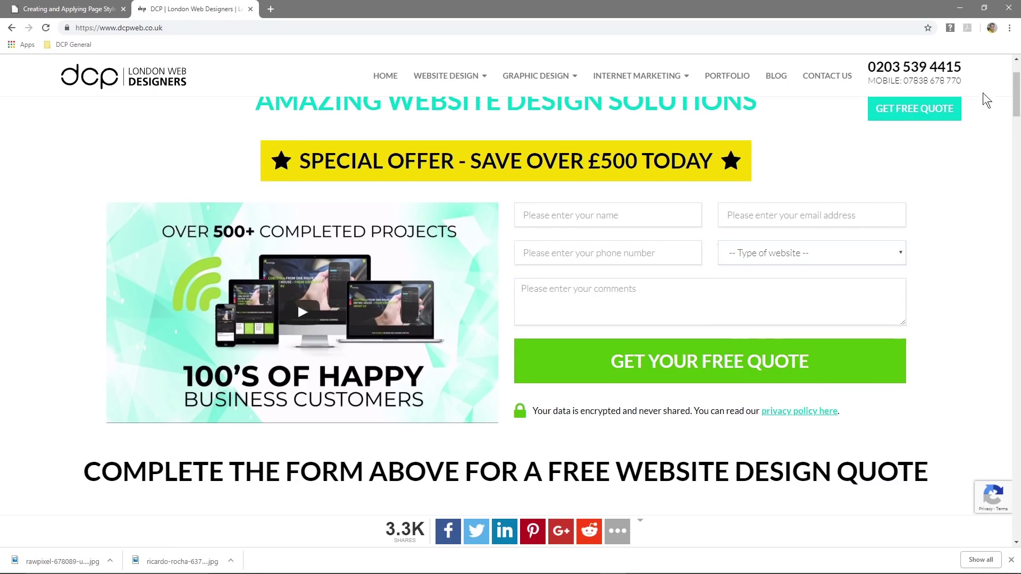
click(959, 8)
Enter Customer Comment Section in the Comment column of the table's Comment row
drag(397, 439, 590, 437)
click(520, 451)
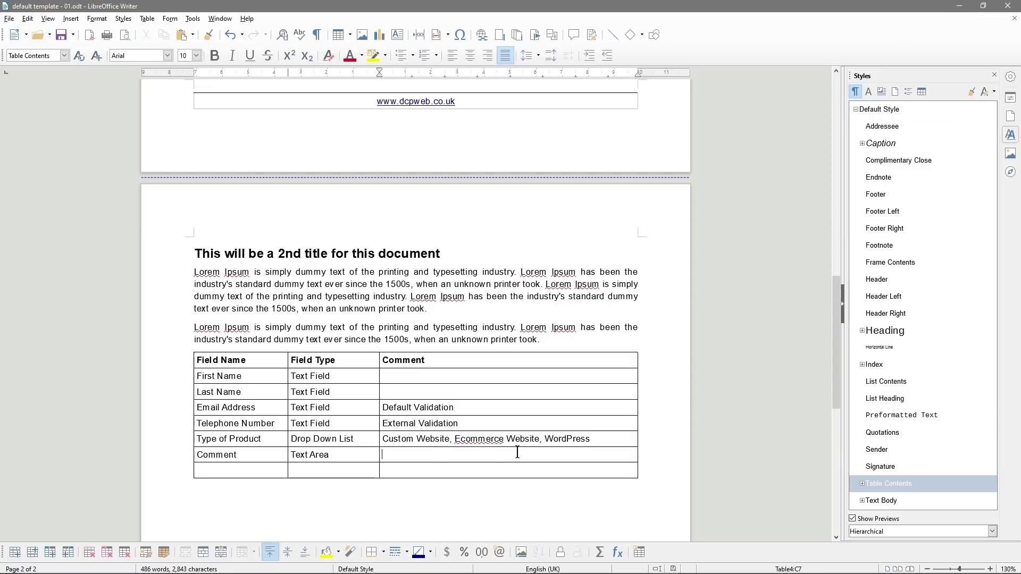
text(Custom)
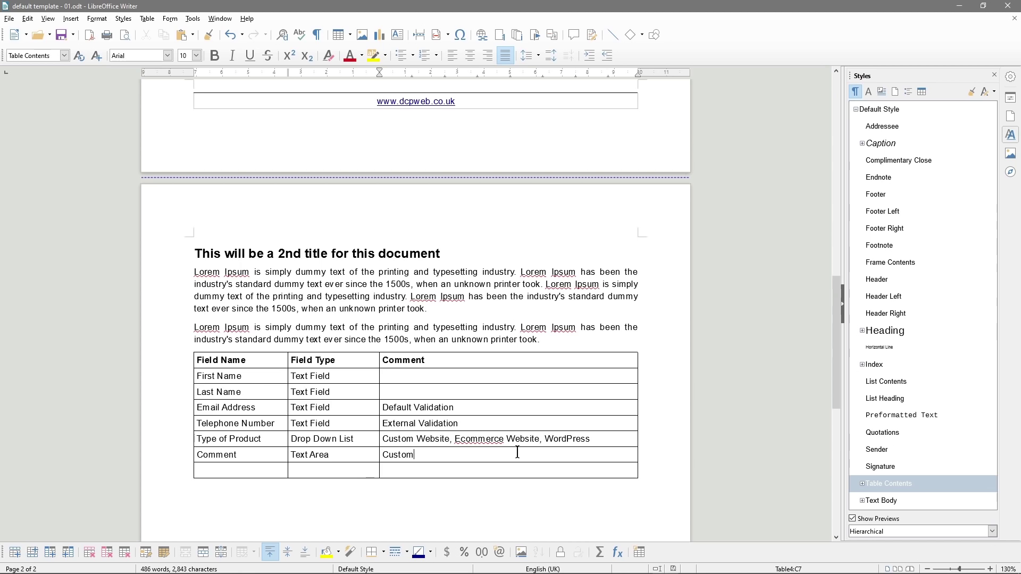
text(er Comment section)
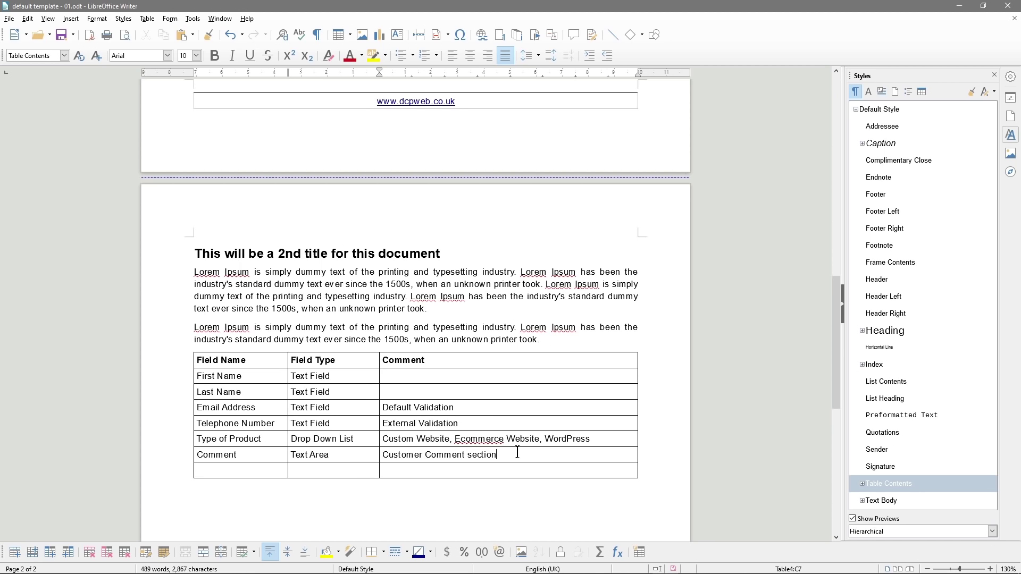
key(ctrl+Left)
key(Delete)
text(S)
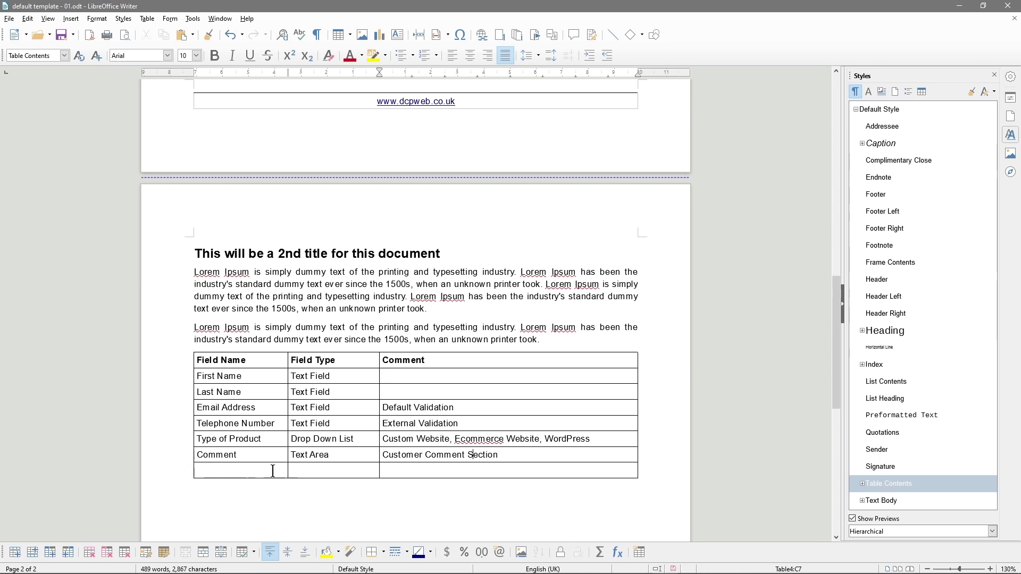
Delete the empty last row of the table
click(249, 472)
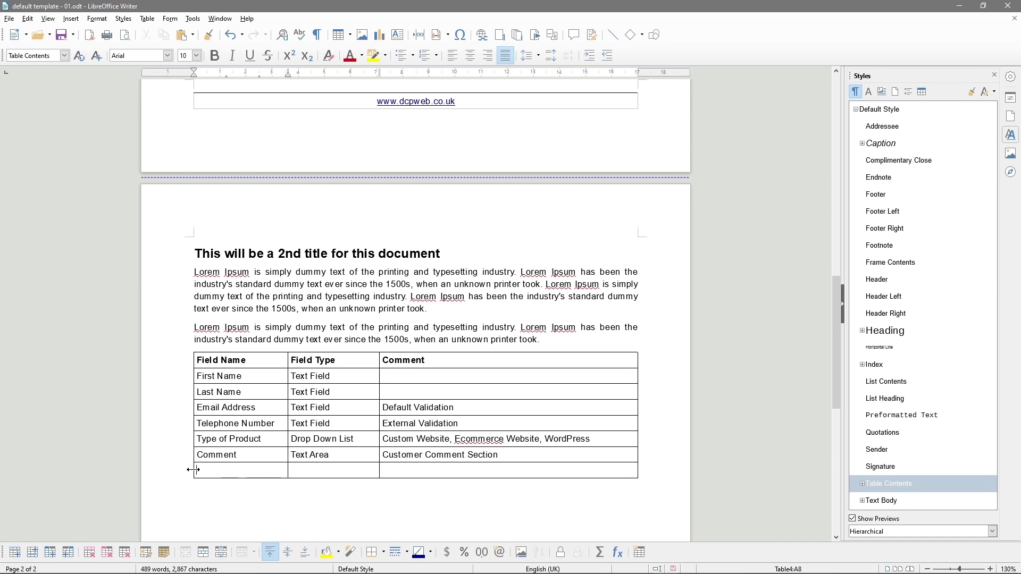
click(186, 469)
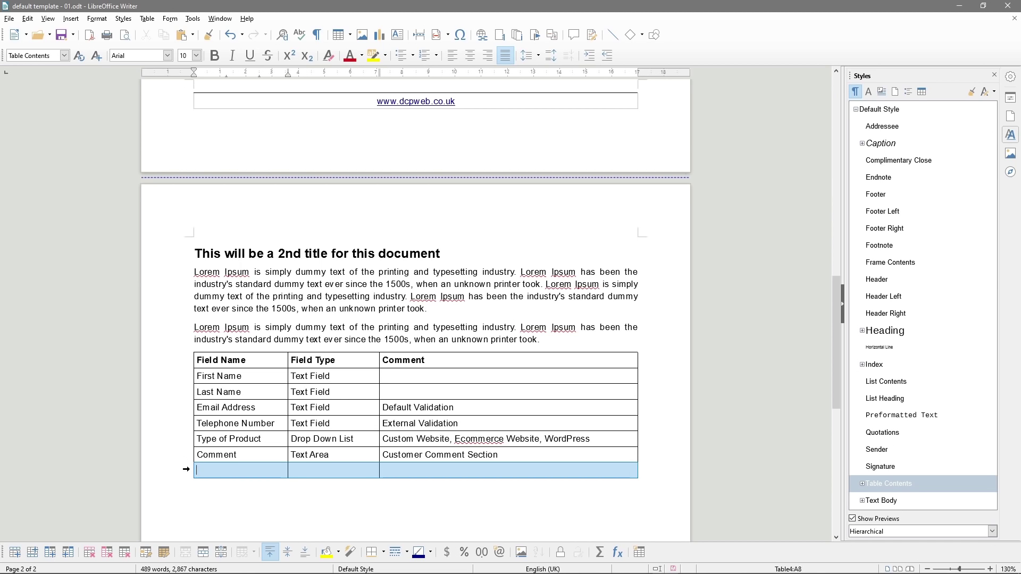
key(Left)
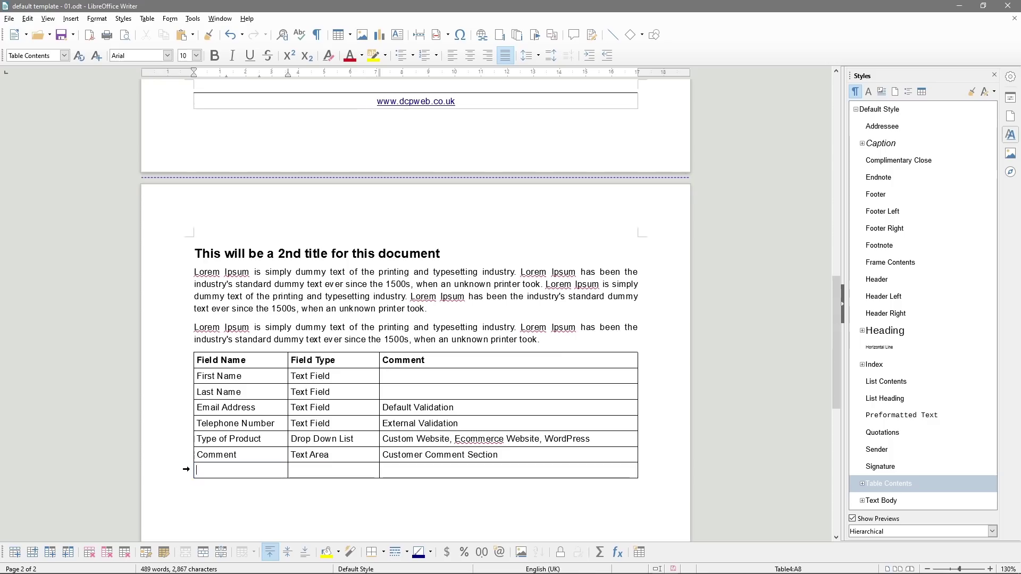
click(187, 468)
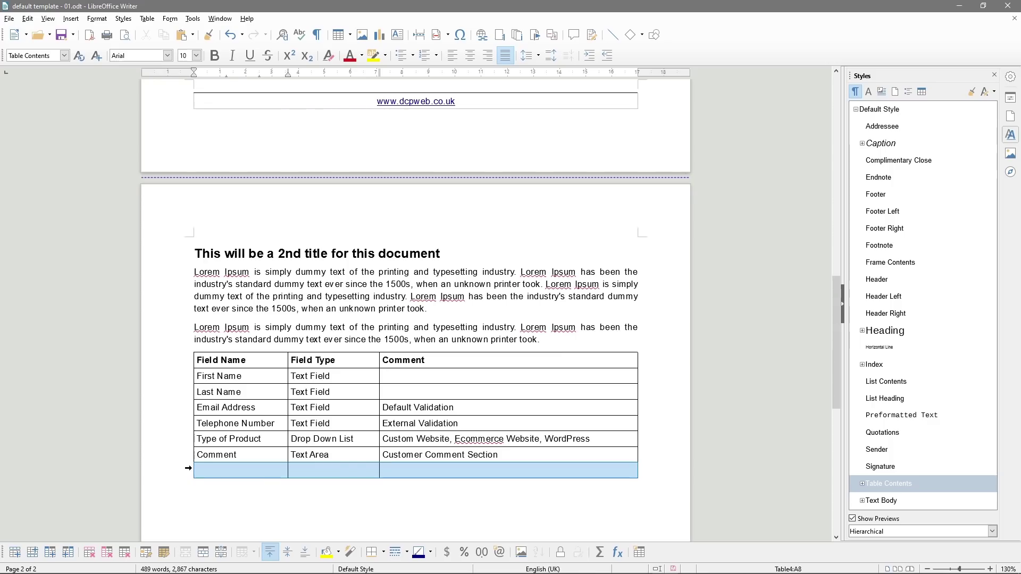
key(Left)
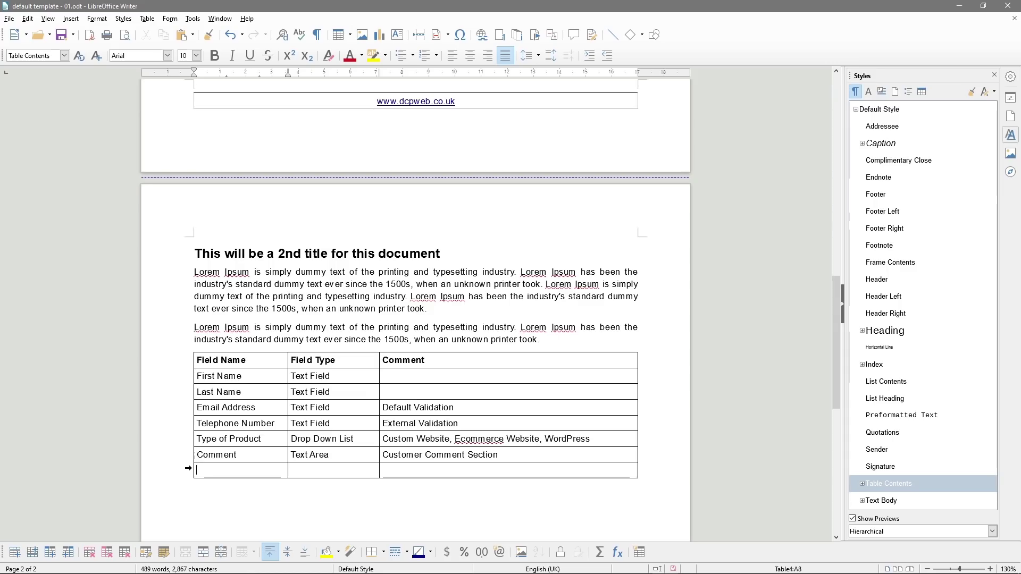
click(188, 468)
click(225, 468)
click(90, 556)
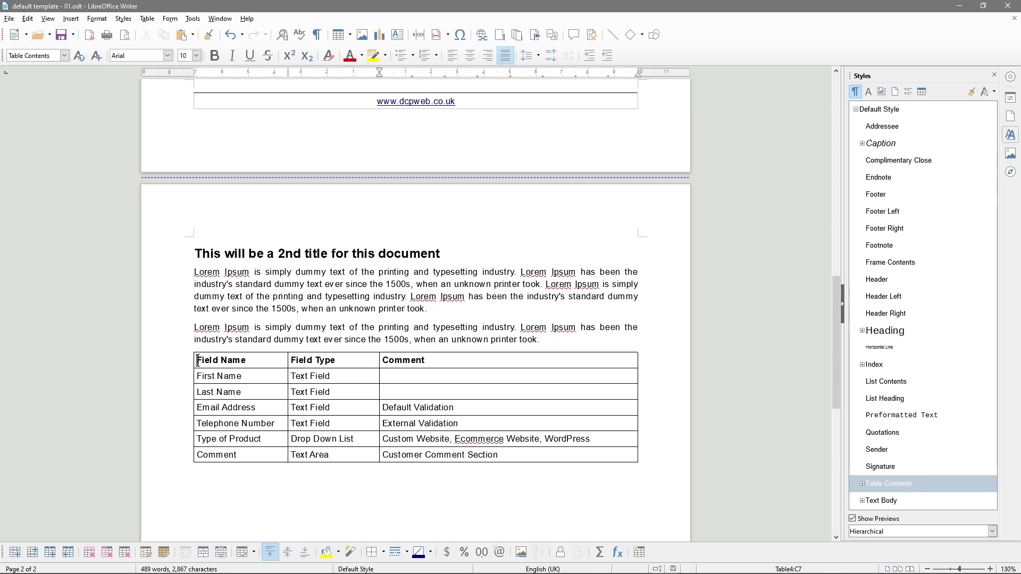
Fill the table's header row, from Field Name to Comment, with a yellow background colour
drag(198, 361, 408, 366)
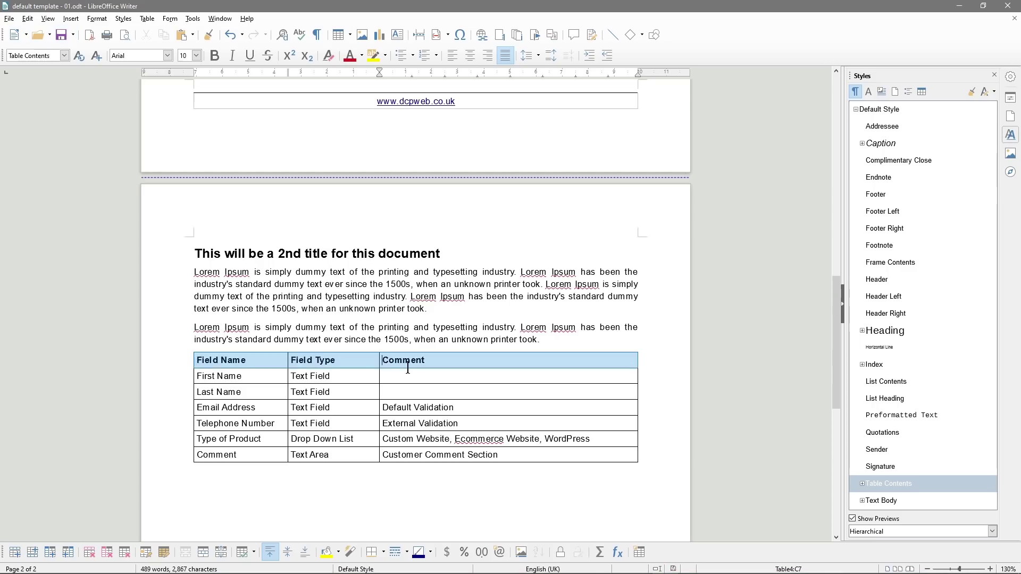
click(327, 558)
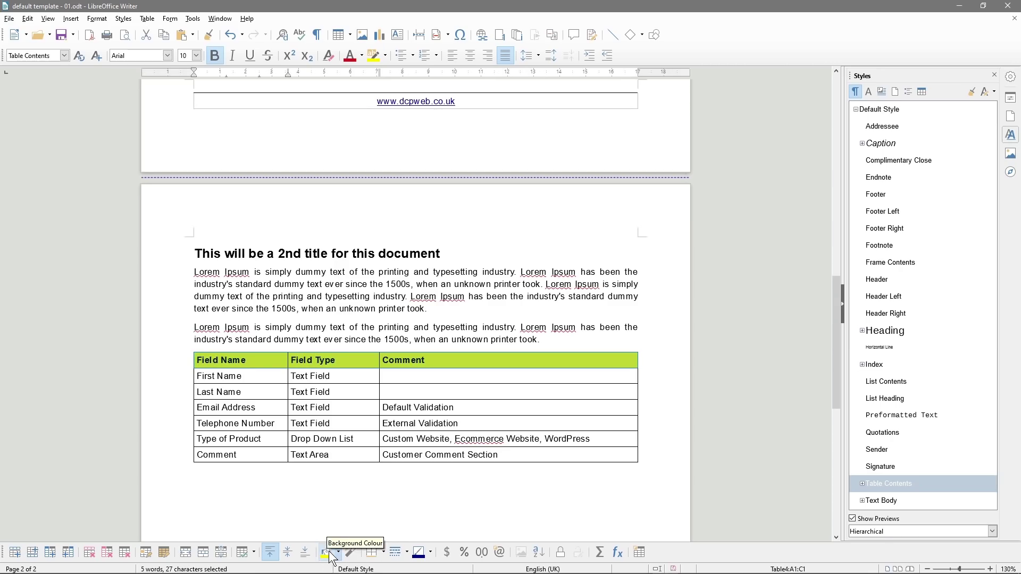
click(330, 557)
click(227, 360)
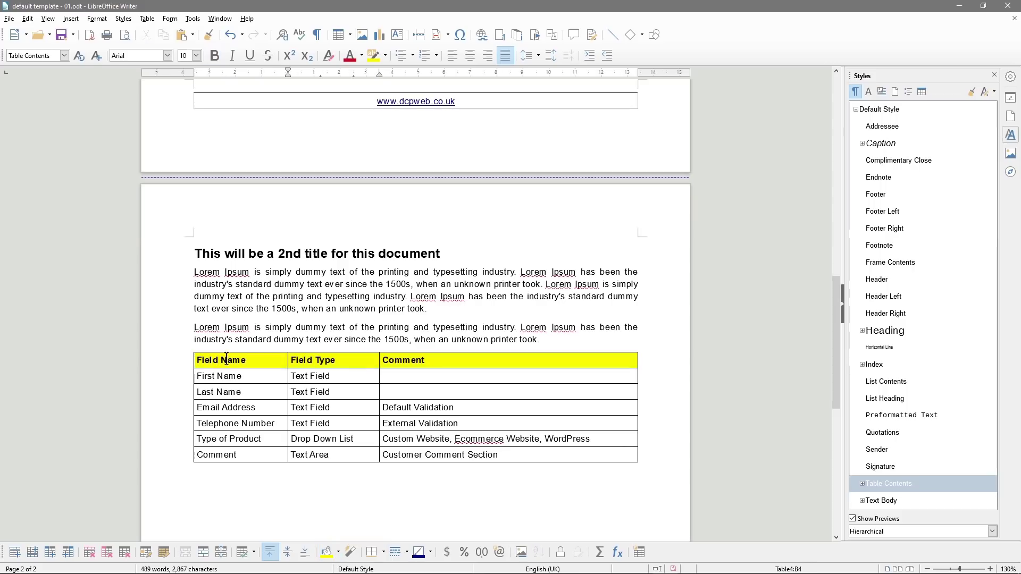
drag(204, 376, 436, 454)
click(256, 376)
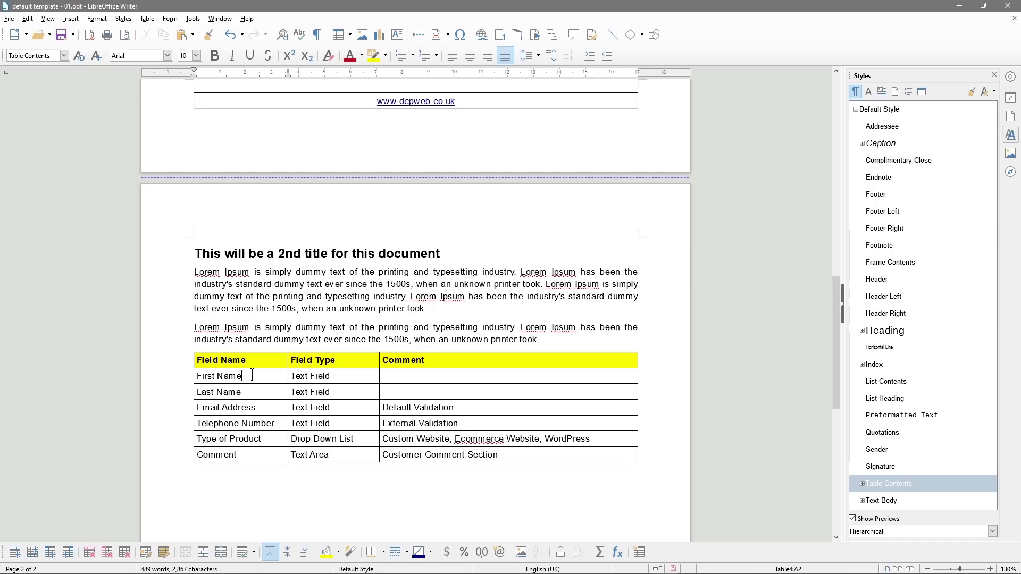
Fill the table's body rows, from First Name to Comment, with a light green background from the libreoffice palette
drag(263, 378, 446, 453)
click(210, 393)
click(186, 379)
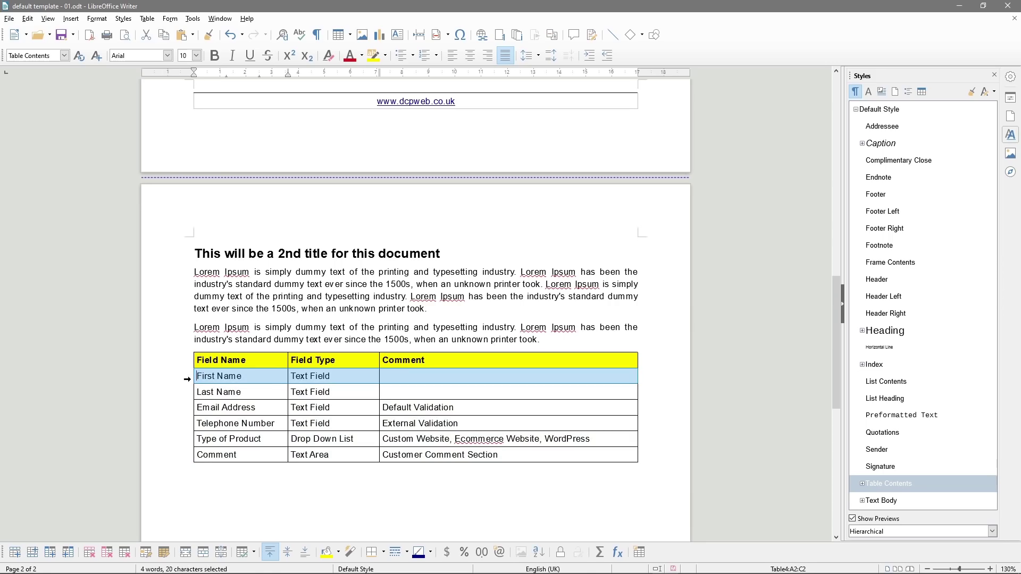
shift+click(191, 460)
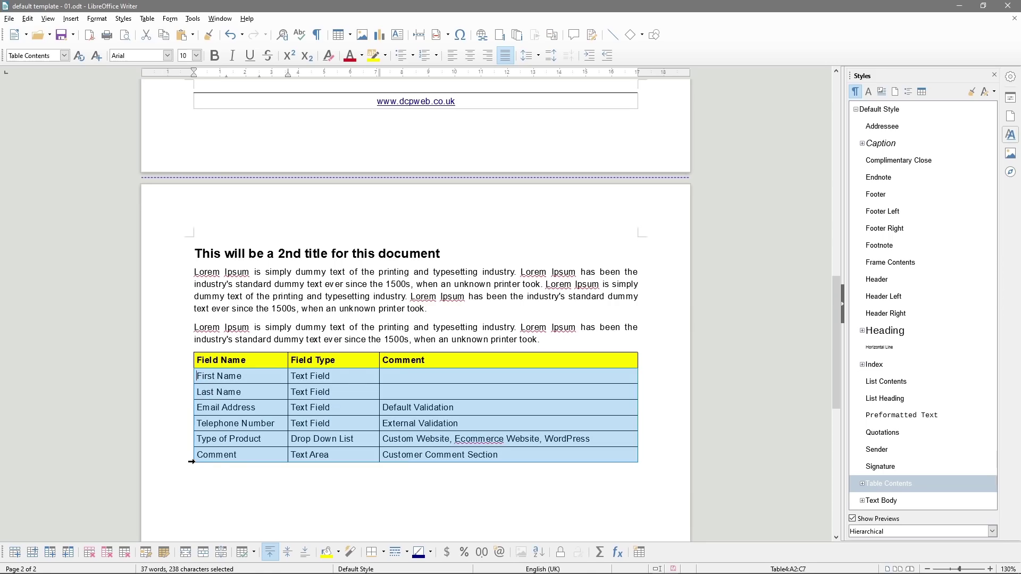
click(338, 553)
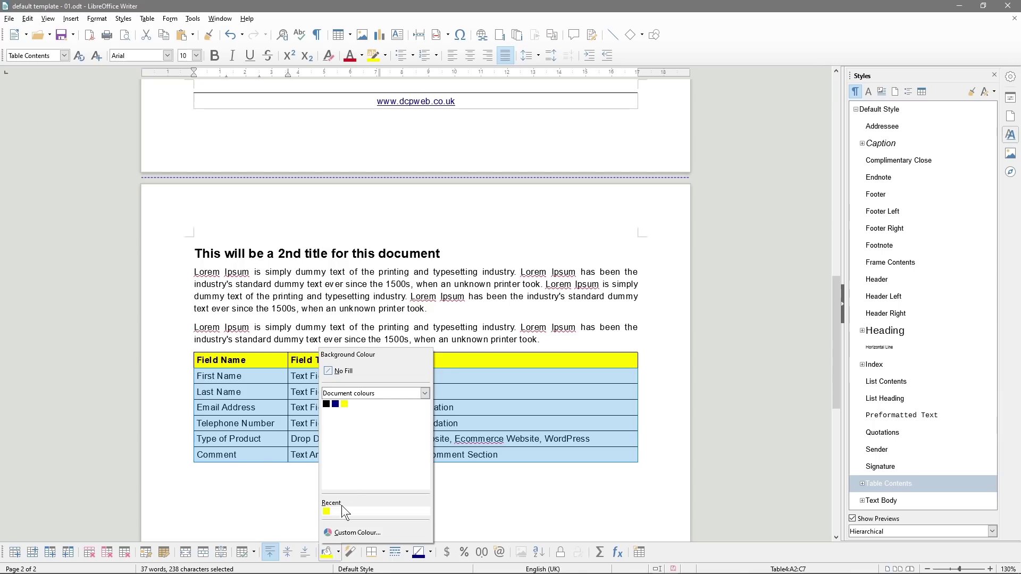
click(399, 394)
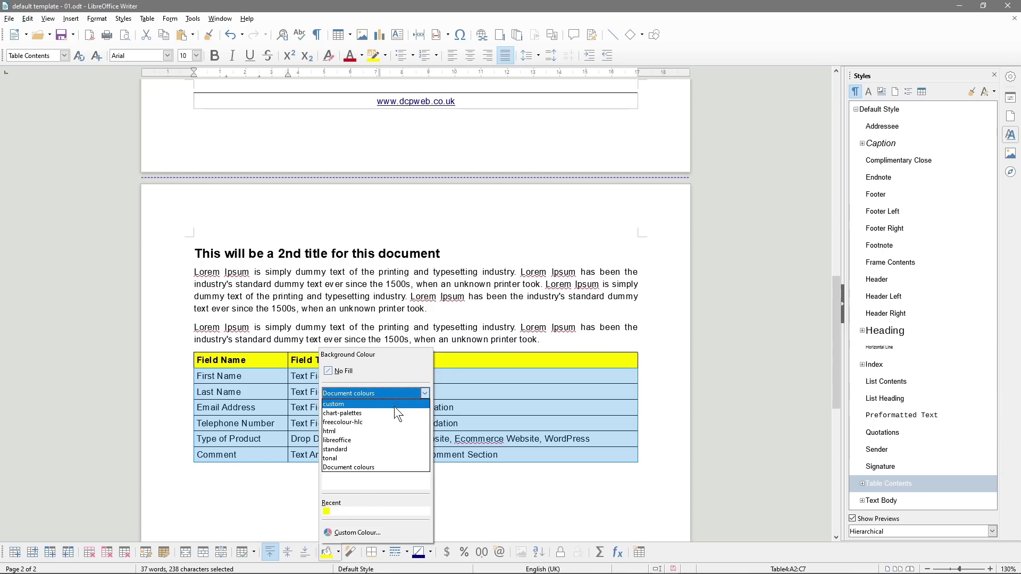
click(393, 406)
click(397, 398)
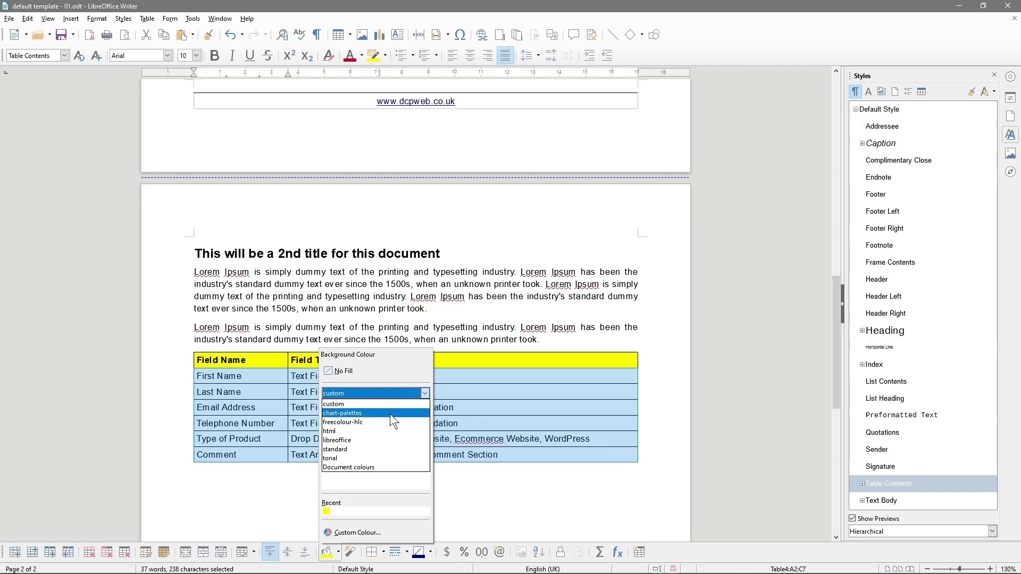
click(376, 440)
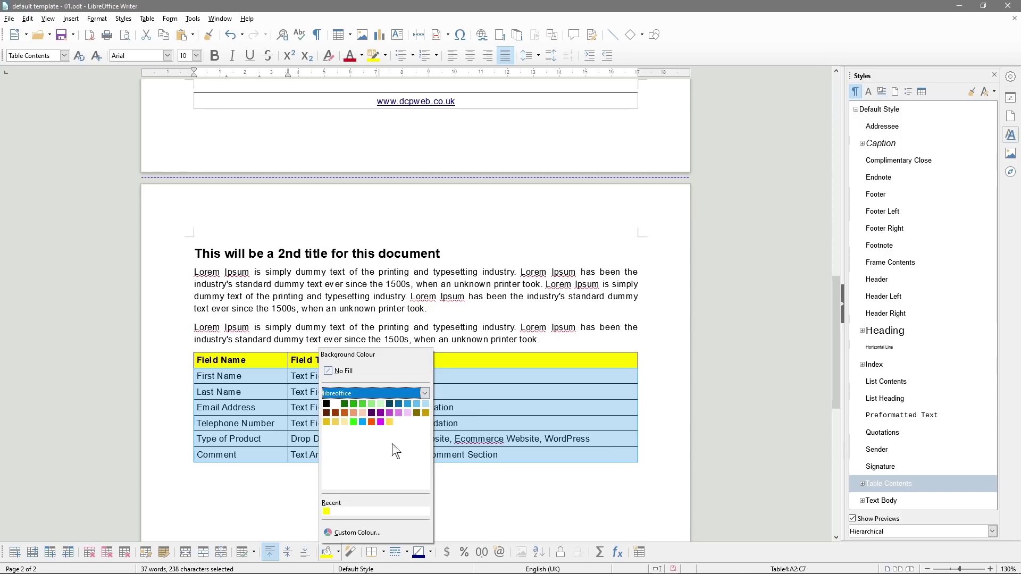
click(381, 406)
click(329, 434)
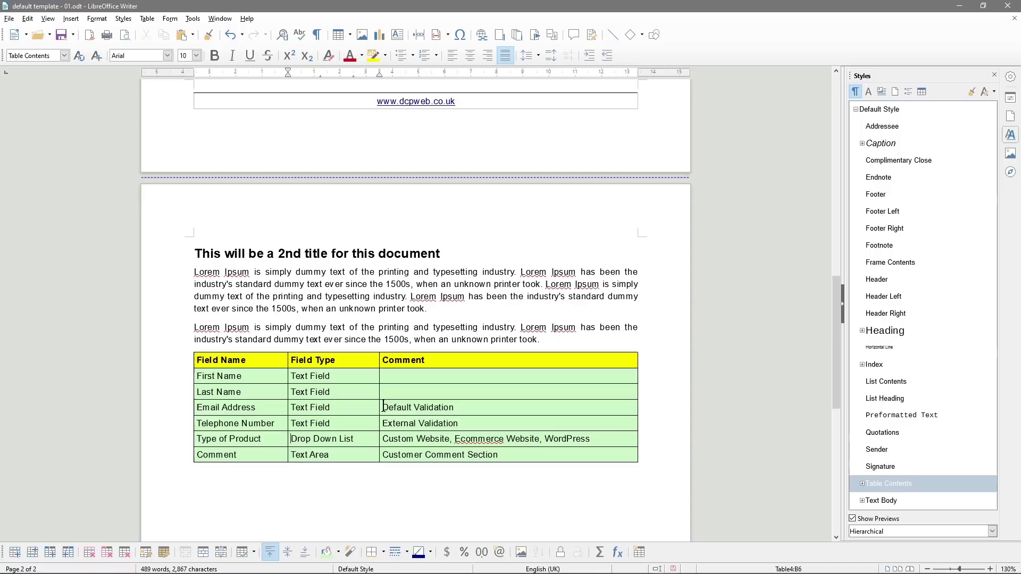
Set the font of the table's header row to Arial and open its font size choices
scroll(309, 287, up, 10)
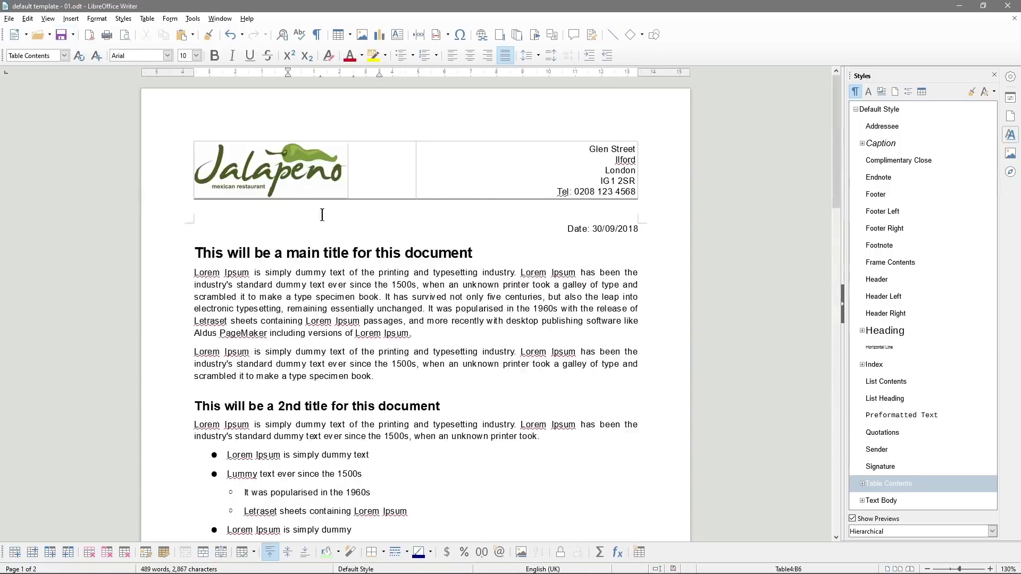
scroll(388, 321, down, 10)
scroll(283, 409, down, 2)
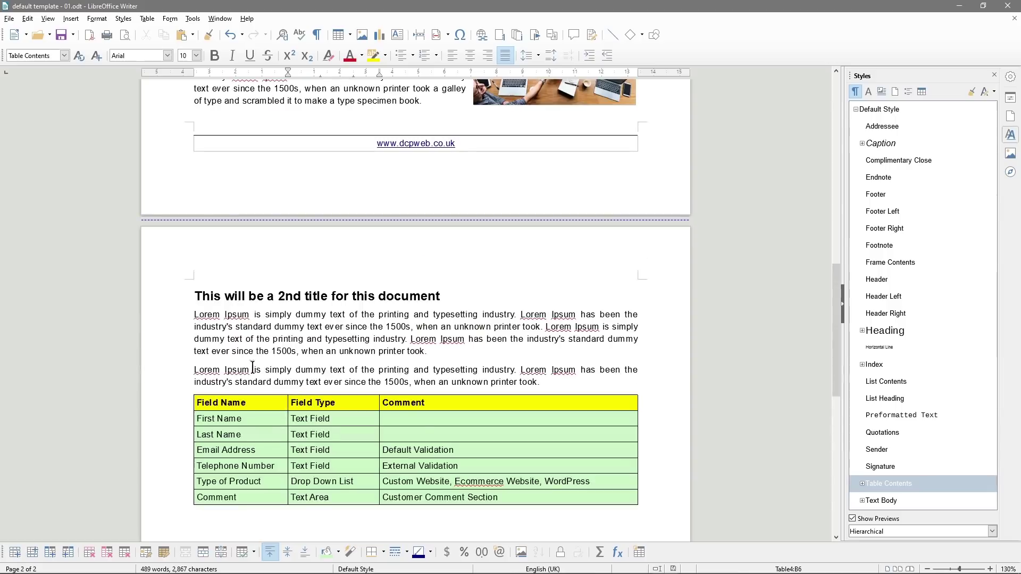
scroll(271, 417, down, 2)
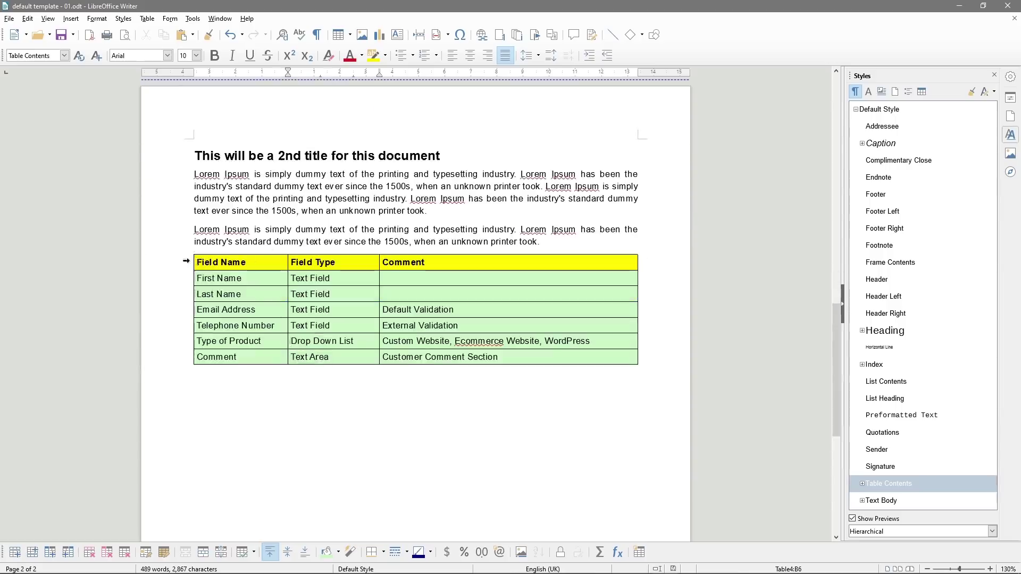
click(185, 260)
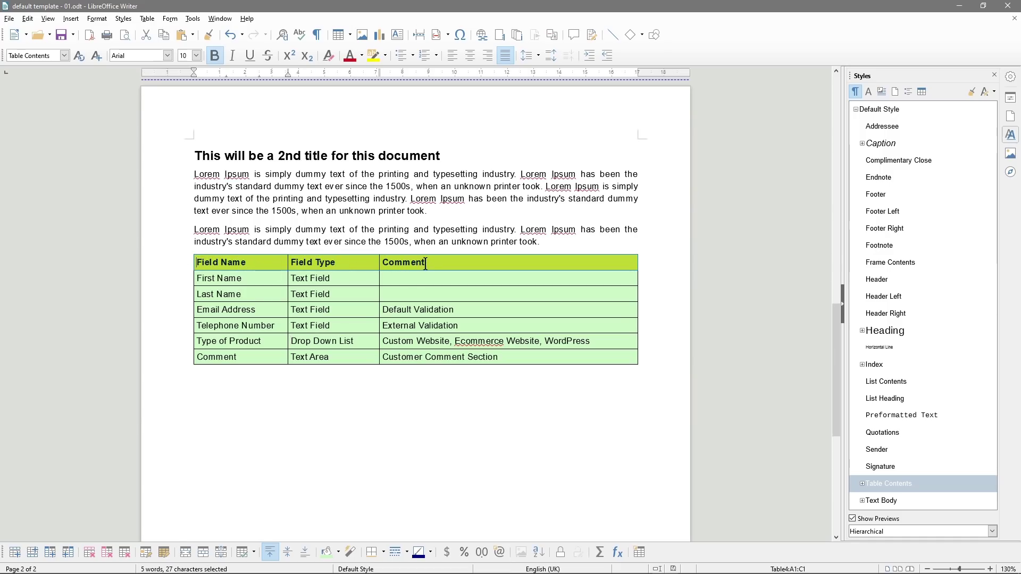
click(167, 54)
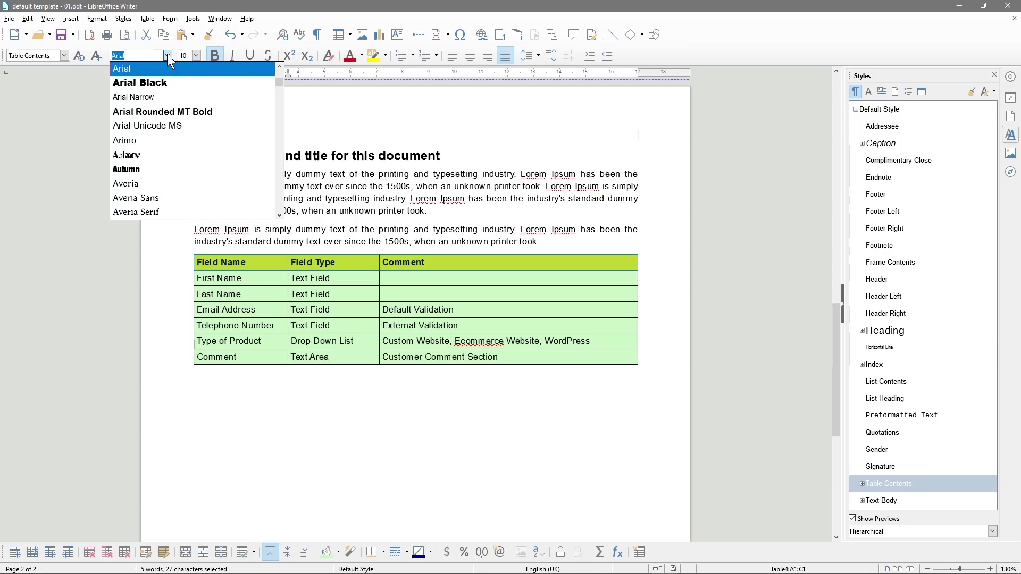
click(164, 67)
click(197, 55)
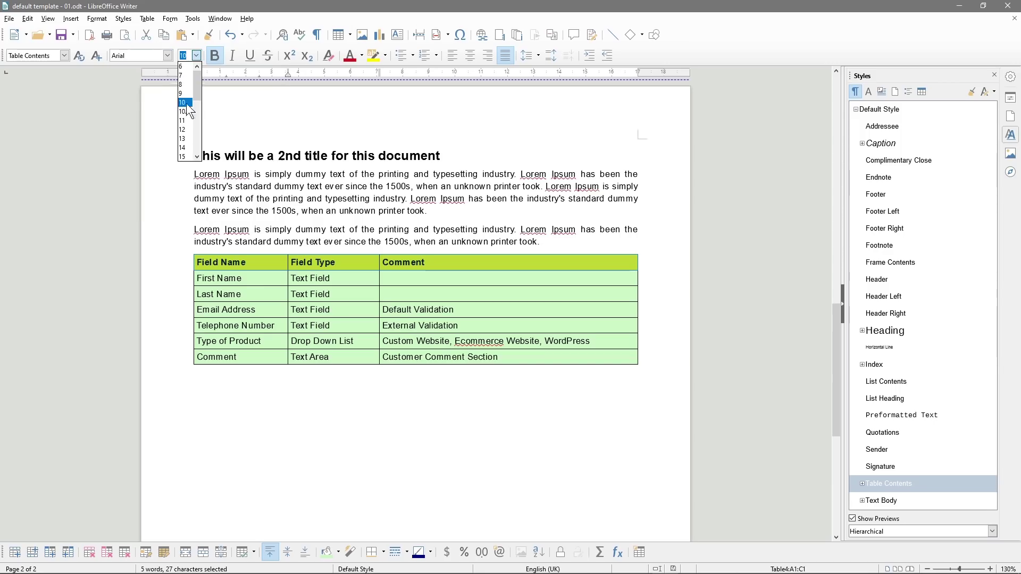
Set the font size of the table's header row text to 12
click(184, 130)
click(284, 288)
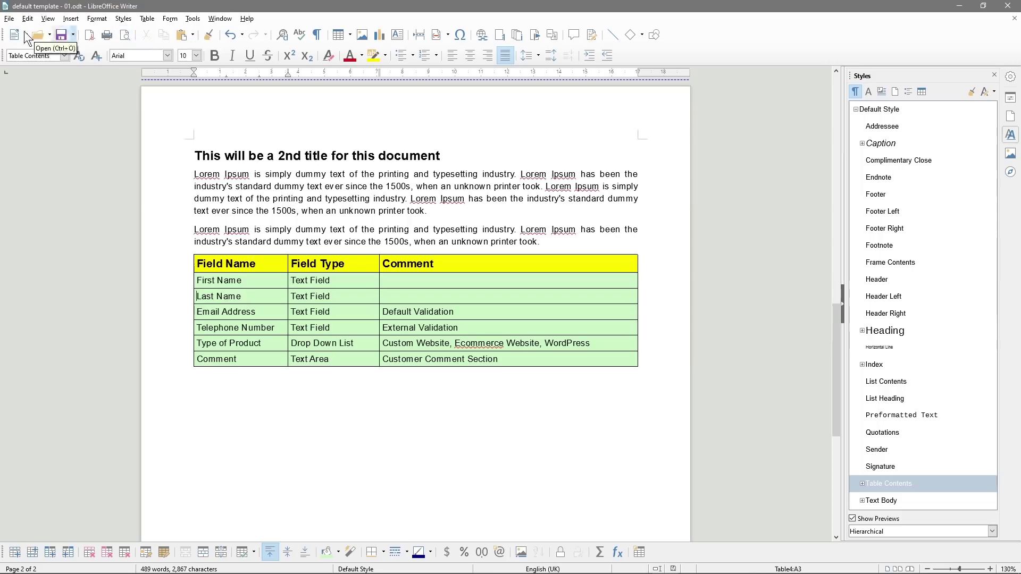
Review the document's pages in print preview and return to editing
click(9, 20)
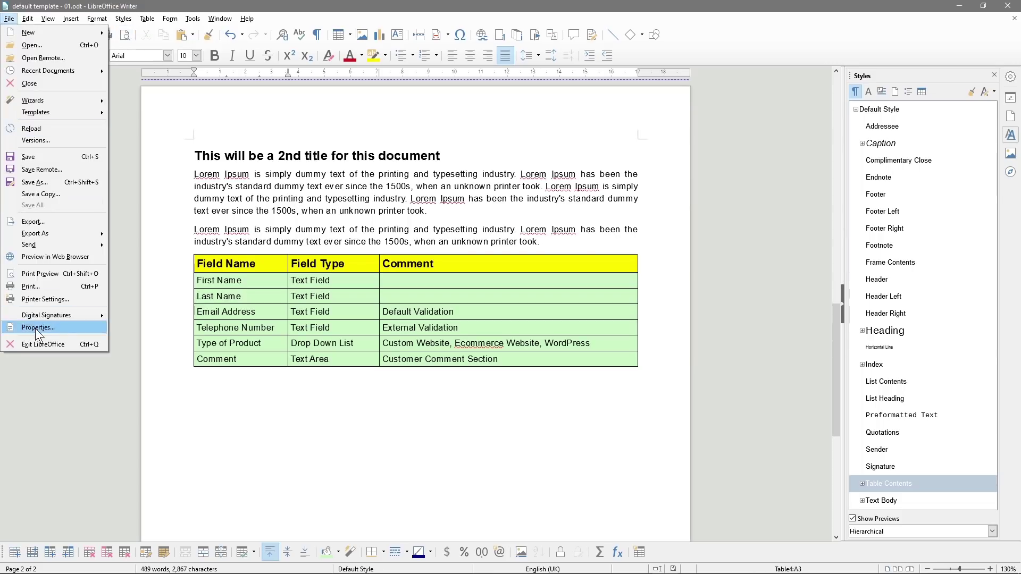
click(141, 177)
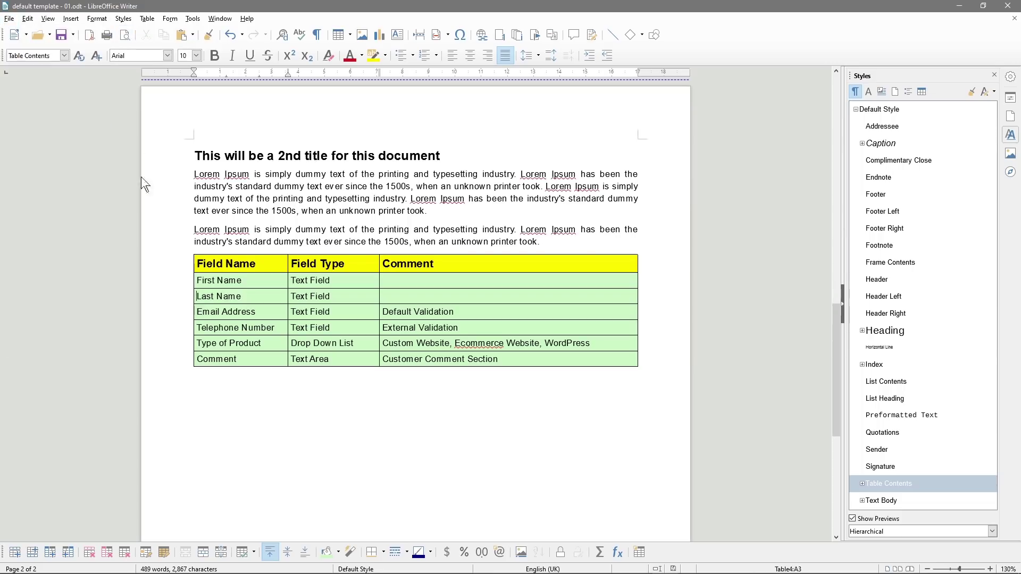
click(122, 36)
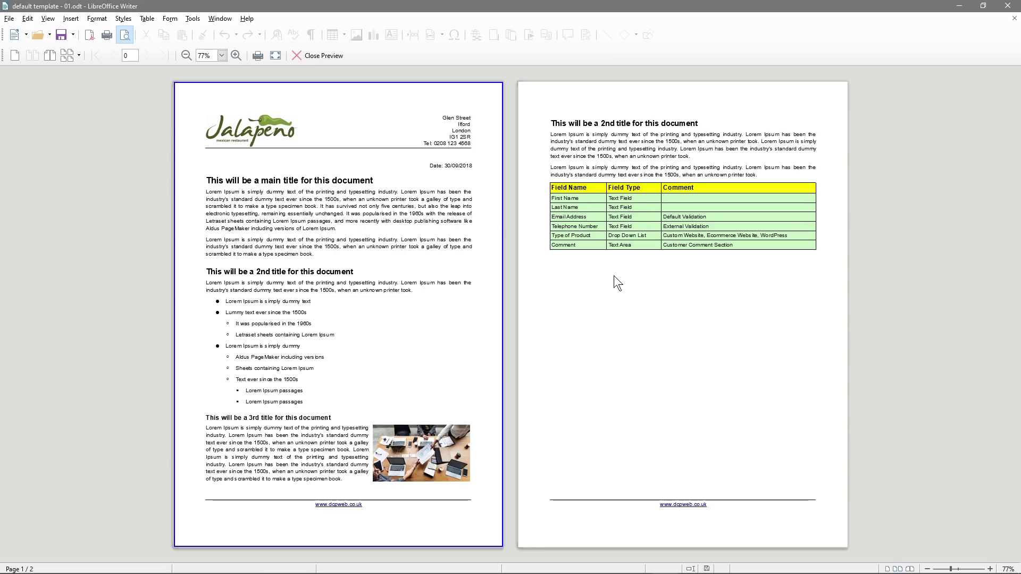
click(301, 56)
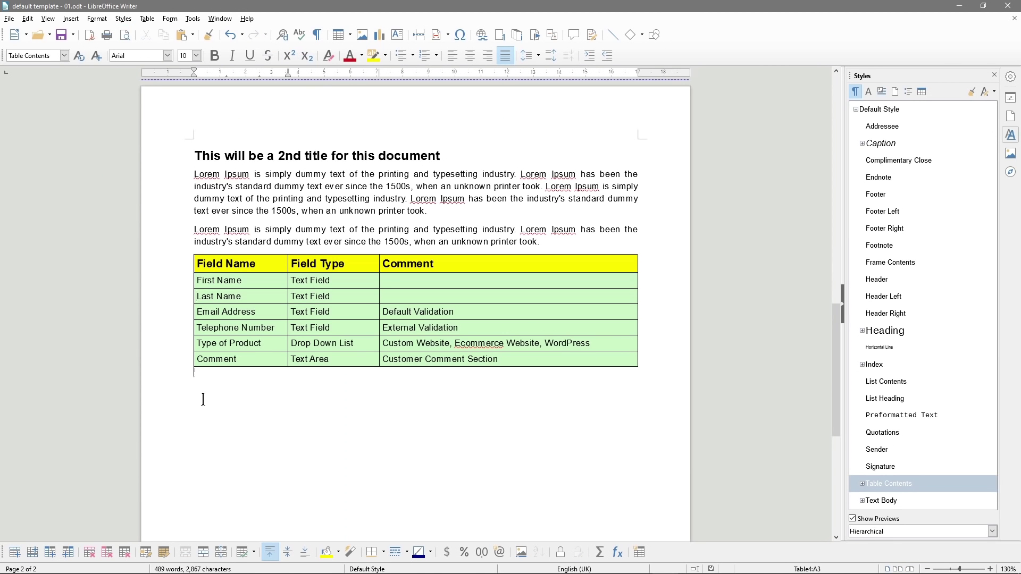
Copy the heading "This will be a 3rd title for this document" from page 1 and paste it below the table after a blank line
click(242, 377)
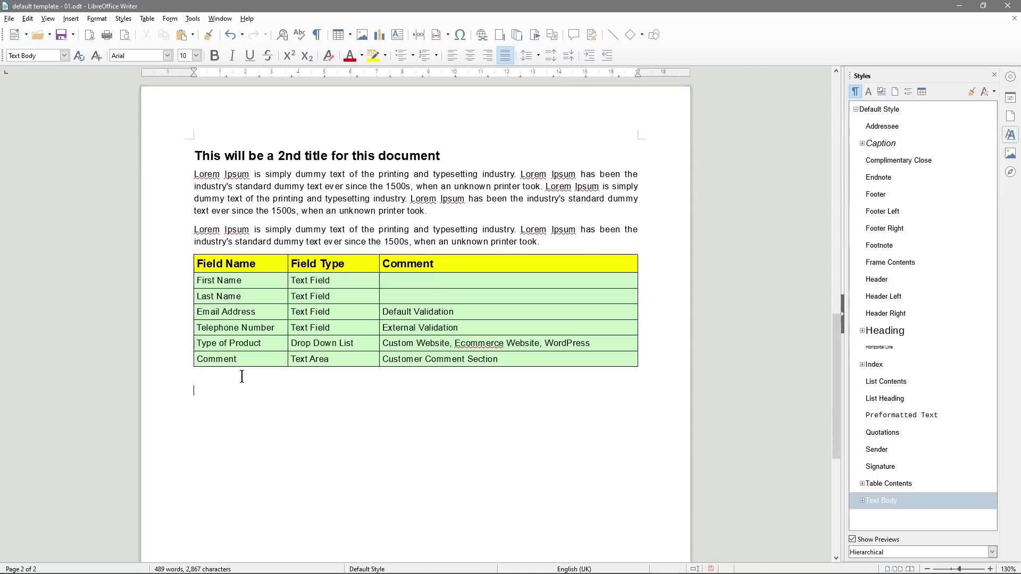
scroll(242, 377, up, 10)
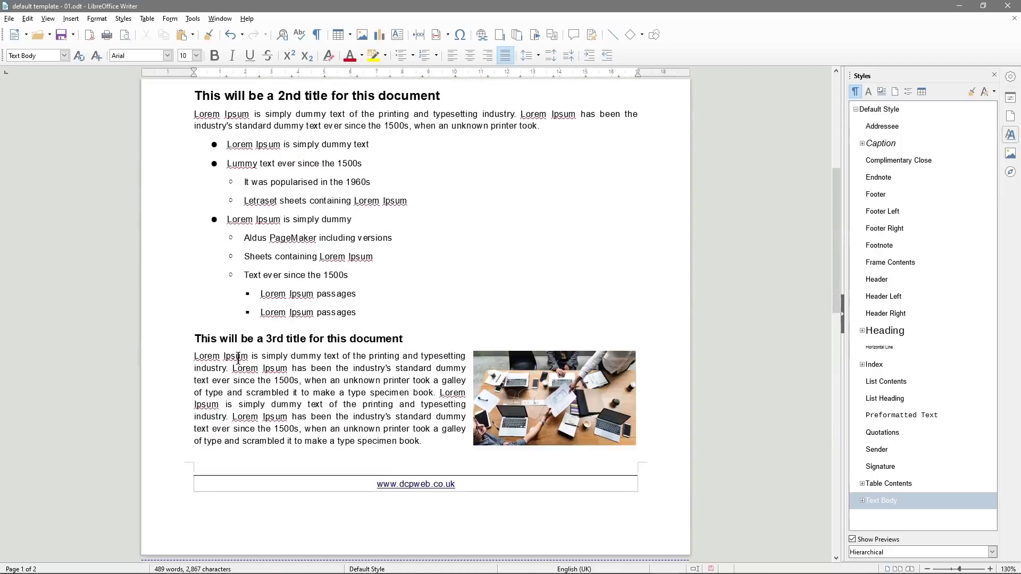
drag(195, 340, 408, 341)
key(ctrl+c)
scroll(322, 438, down, 10)
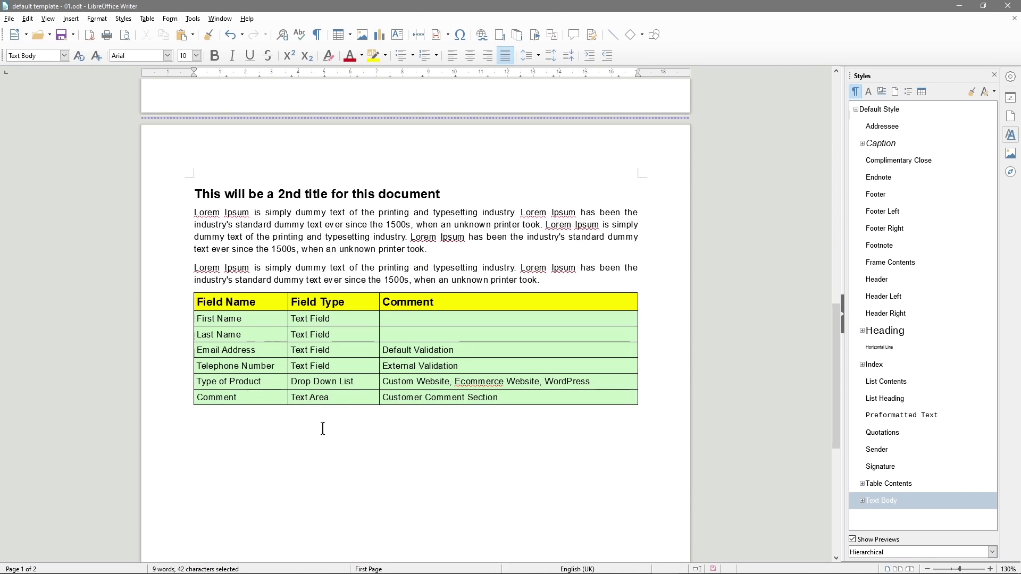
key(ctrl+v)
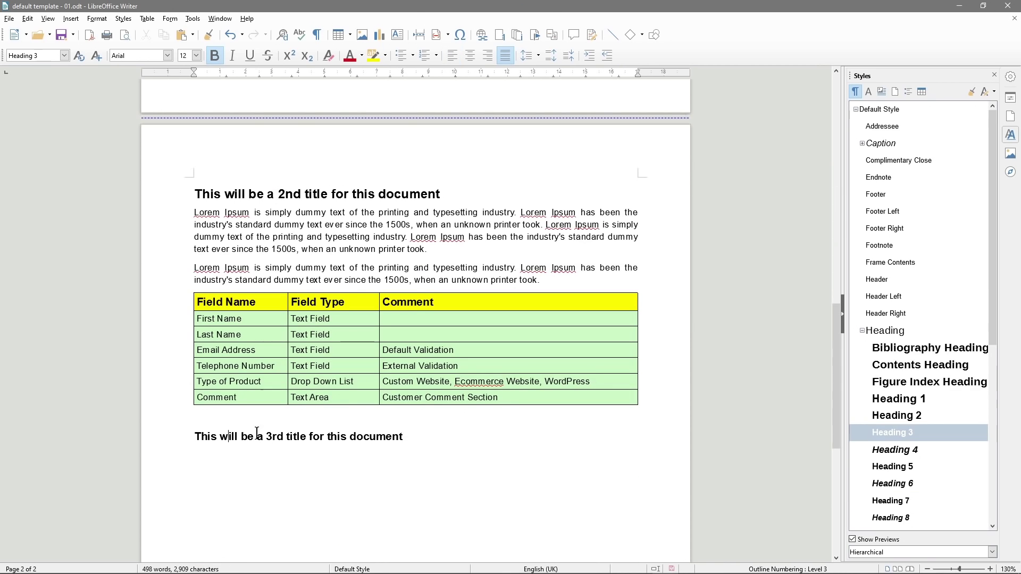
Try removing the blank line between the table and the 3rd title, and undo the removal
key(Return)
key(Delete)
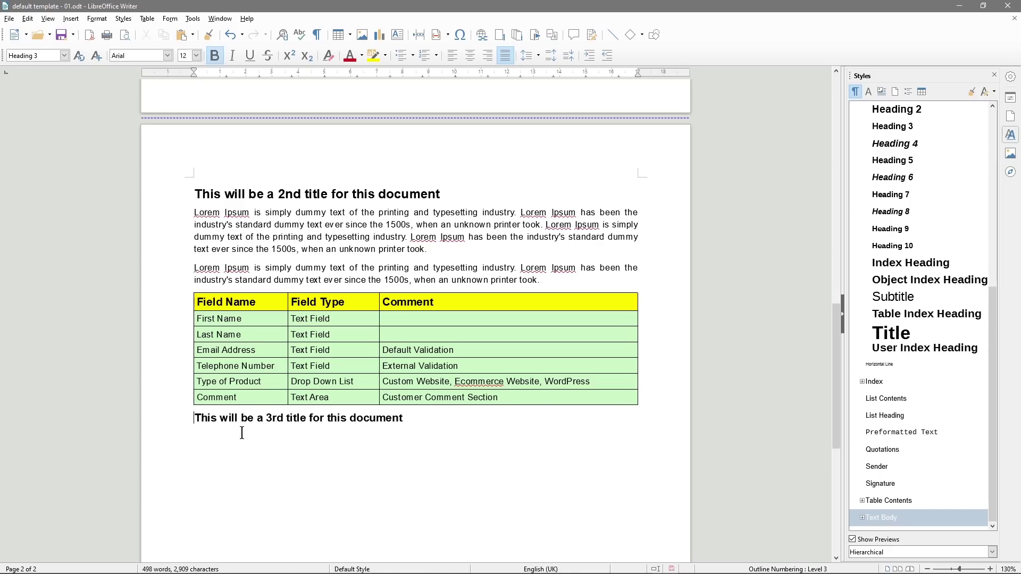
key(ctrl+z)
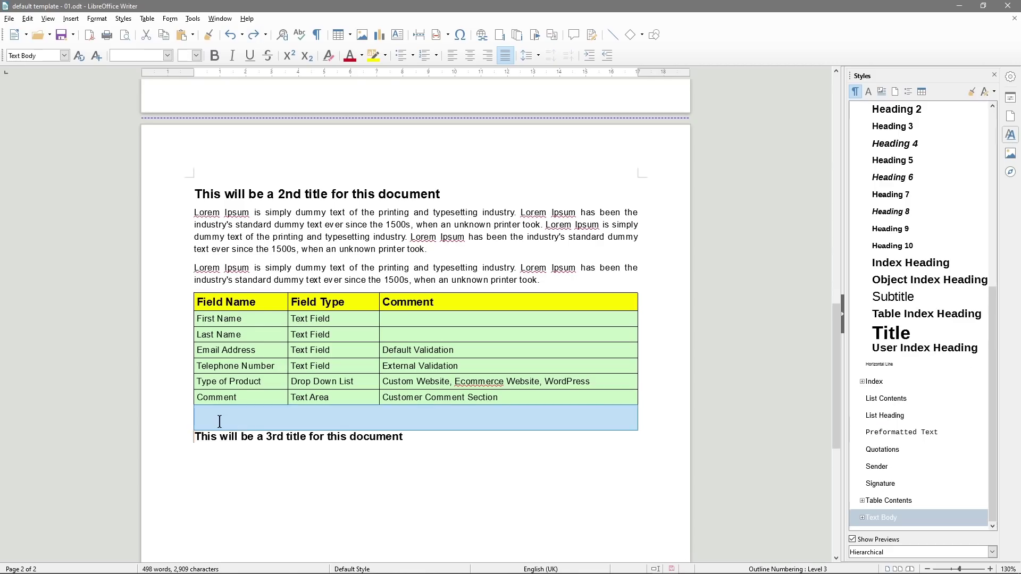
click(213, 413)
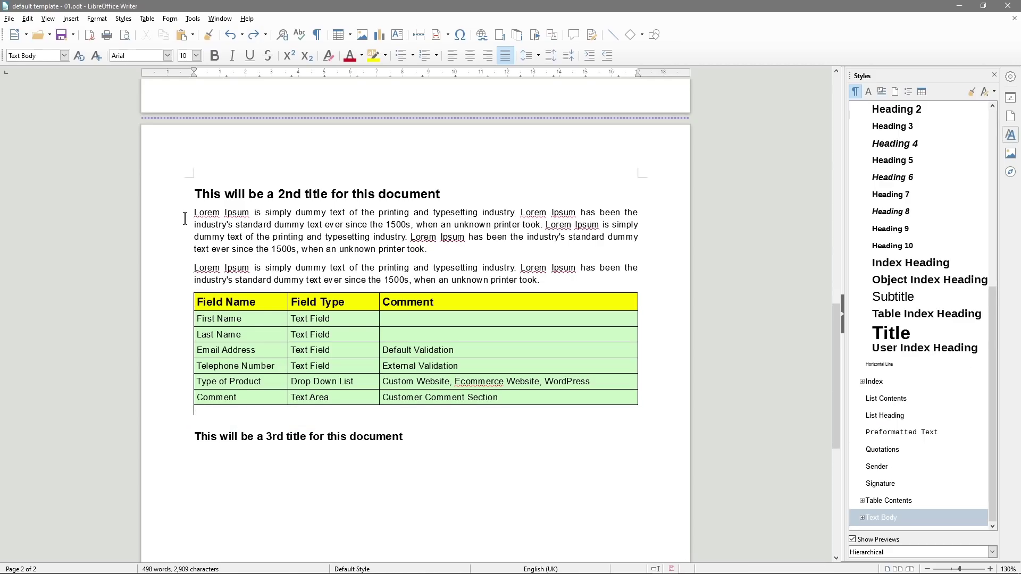
Copy the two-line Lorem Ipsum paragraph above the table and paste it beneath the 3rd title on page 2
drag(195, 268, 539, 280)
key(ctrl+c)
key(ctrl+End)
key(ctrl+v)
key(ctrl+z)
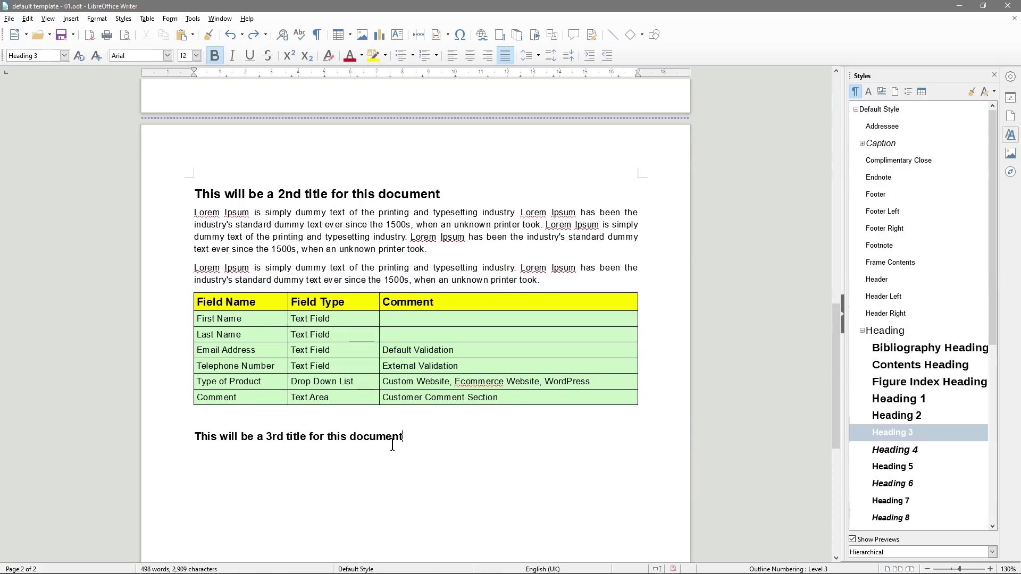
key(ctrl+v)
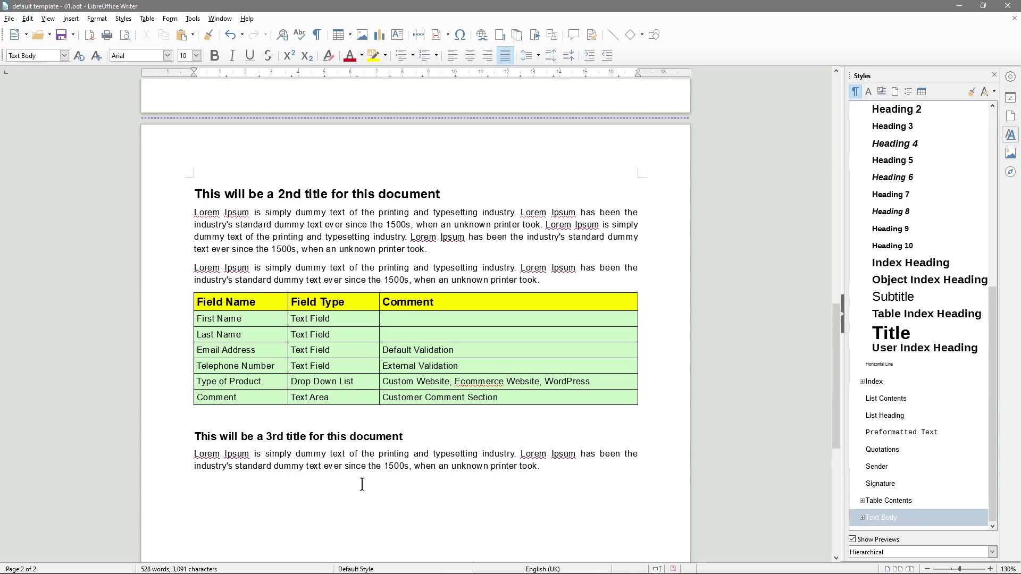
Start a bulleted list with large solid round bullets on a new line below the pasted paragraph, matching the list on page 1
drag(261, 455, 527, 467)
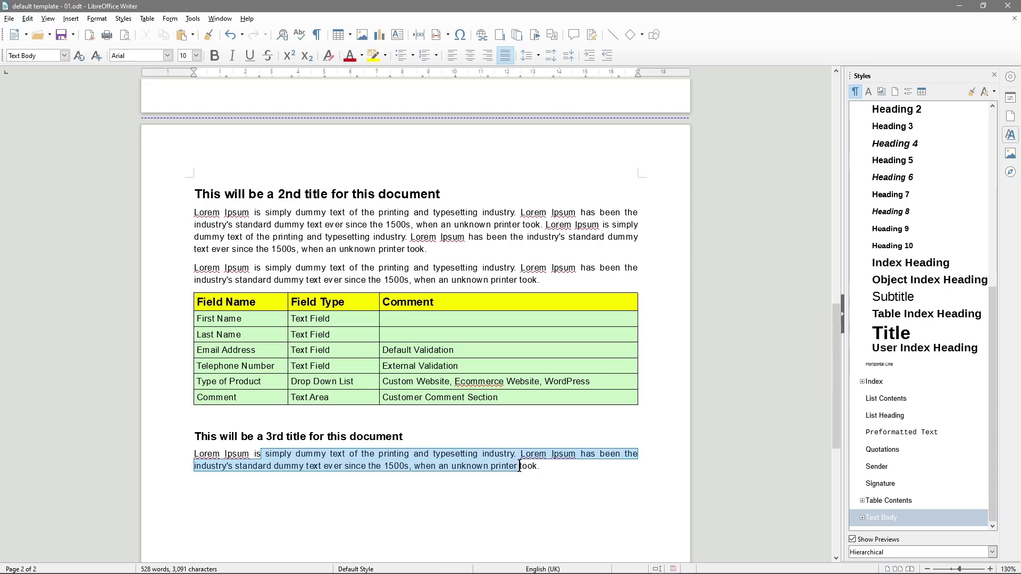
click(548, 477)
key(Return)
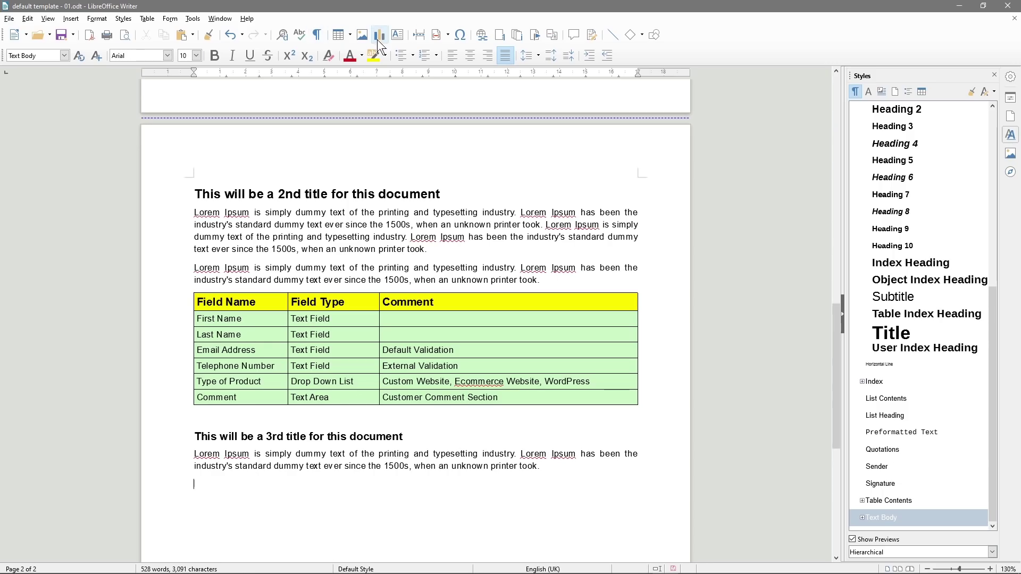
click(406, 58)
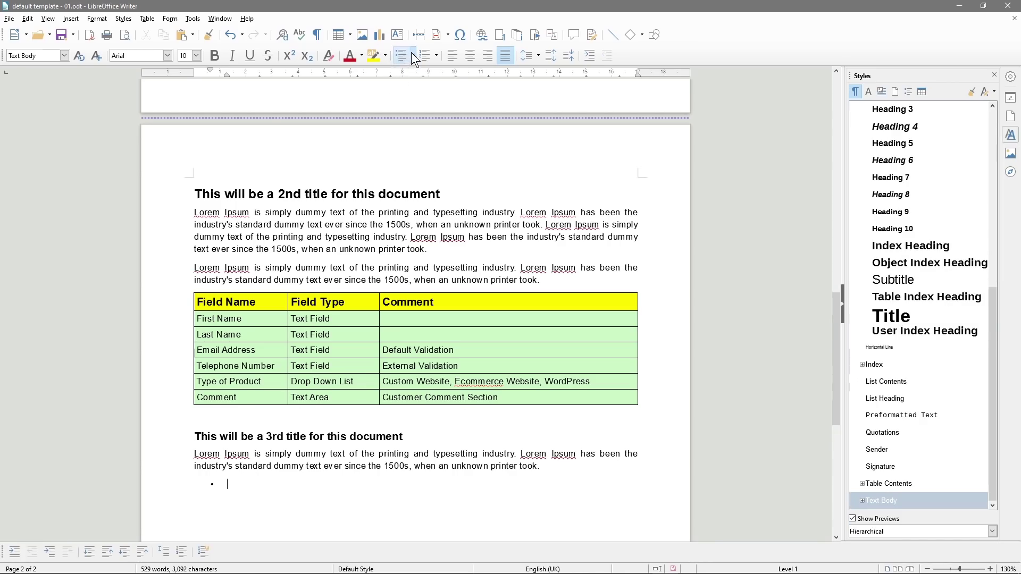
click(413, 52)
click(438, 82)
click(413, 52)
click(249, 487)
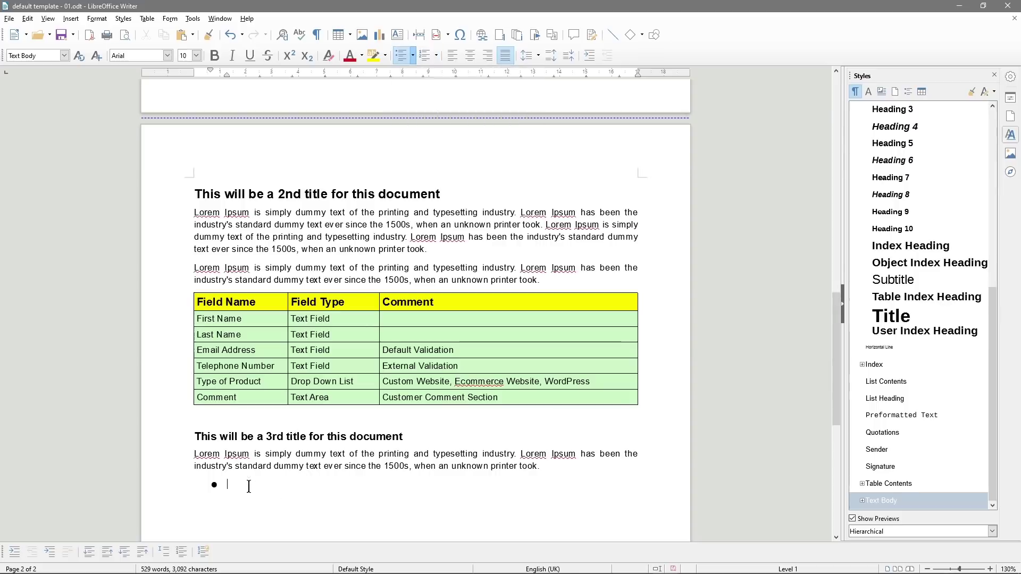
scroll(249, 487, up, 15)
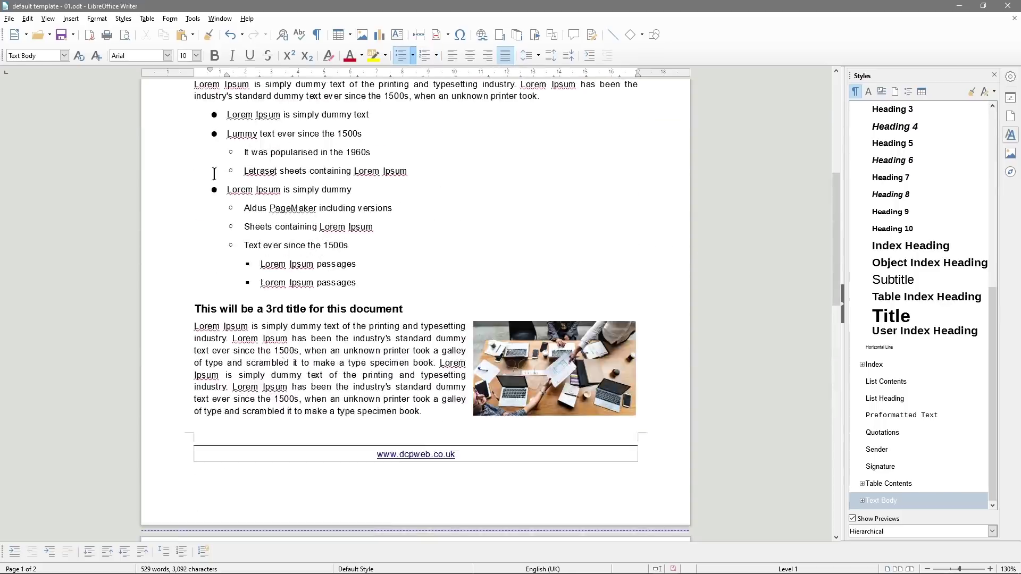
scroll(250, 358, down, 15)
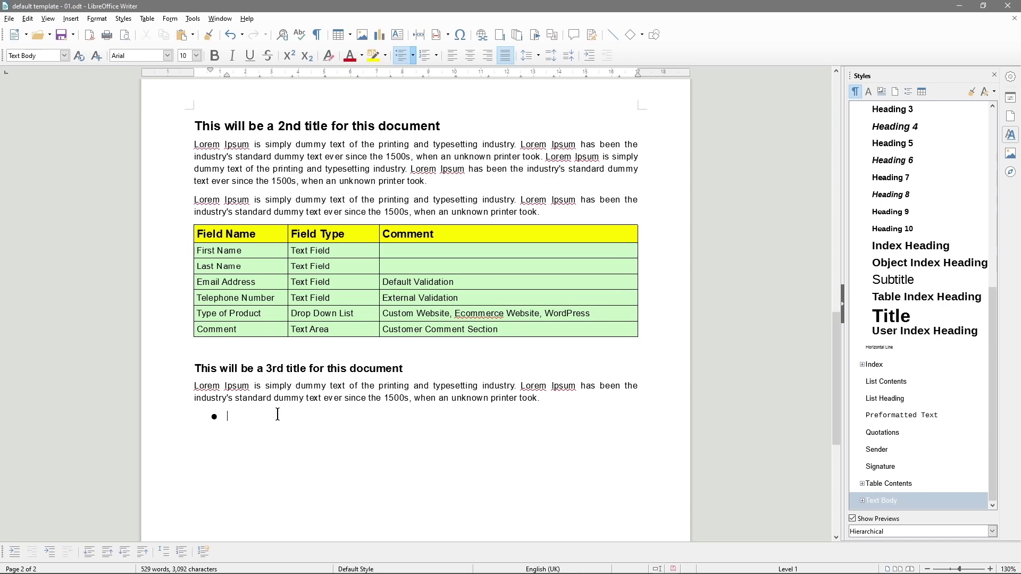
key(alt+Tab)
key(alt+Tab)
key(alt+Tab)
key(alt+Tab)
key(alt+Tab)
key(alt+Tab)
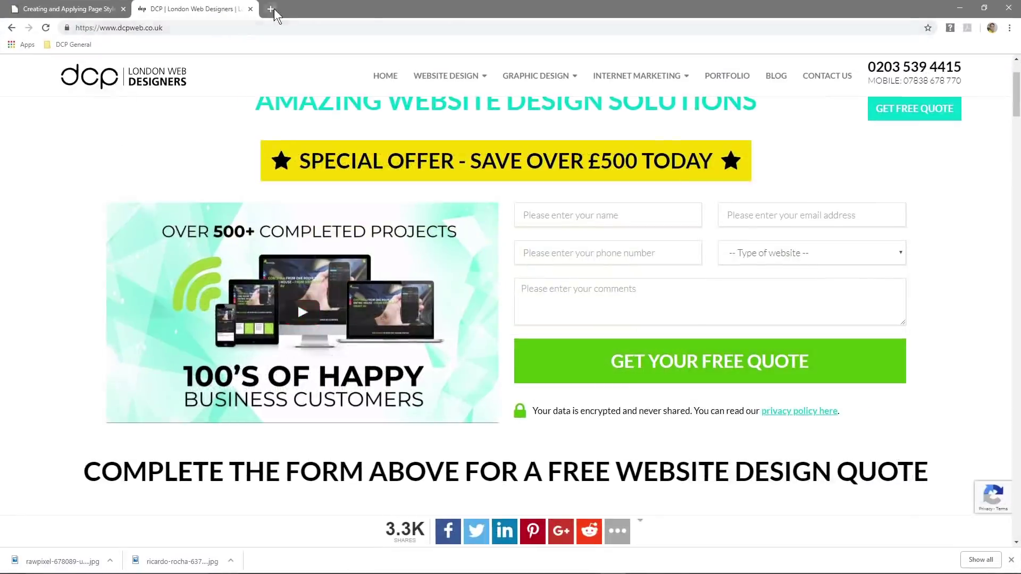
click(273, 9)
text(kao)
key(BackSpace)
text(u)
key(Return)
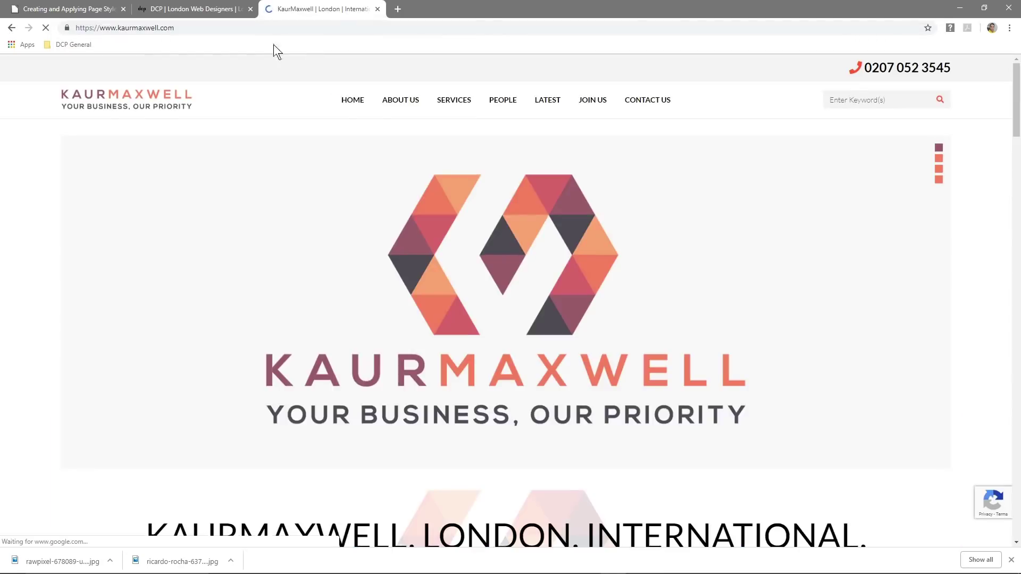
Copy the KaurMaxwell site's address, paste it into Writer as the first bullet, and add a second bullet
scroll(304, 314, down, 20)
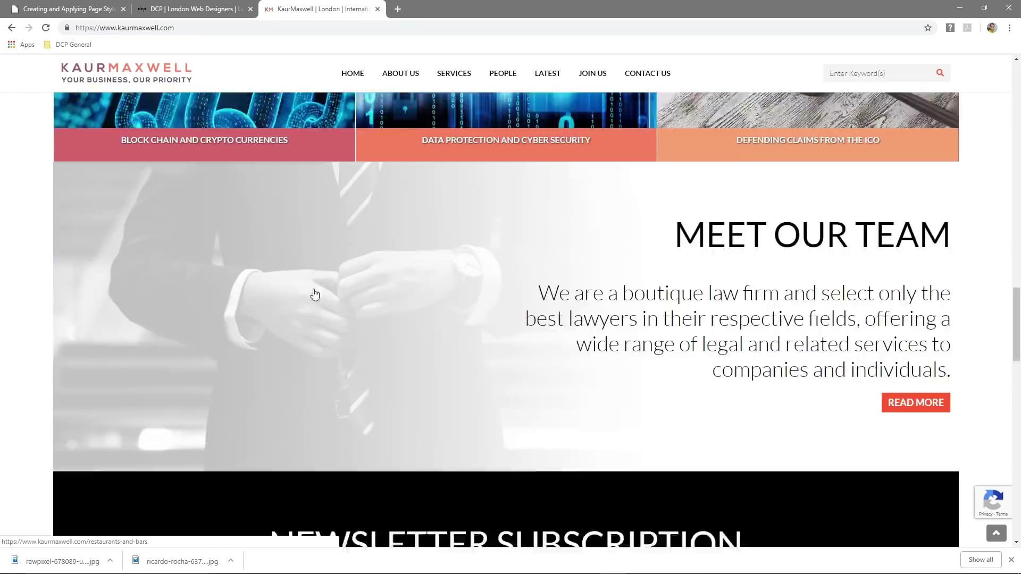
scroll(315, 294, down, 6)
scroll(313, 283, up, 20)
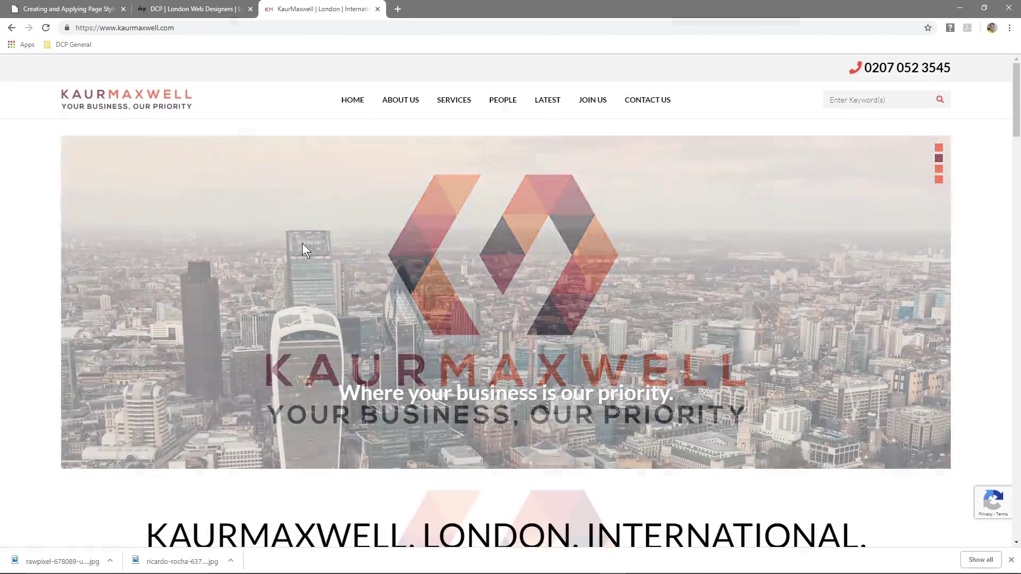
click(115, 24)
right_click(117, 25)
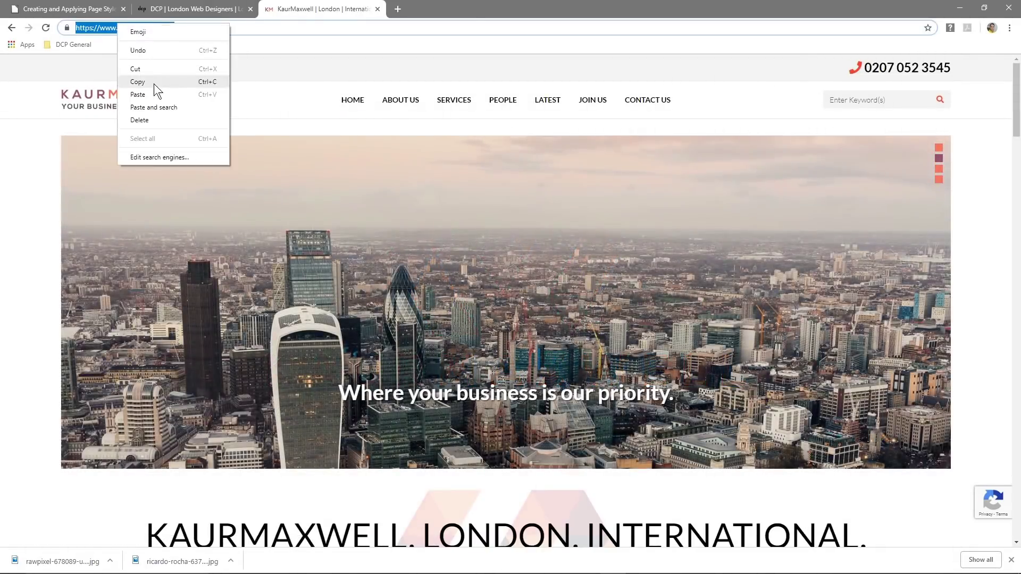
click(137, 81)
drag(459, 8, 924, 8)
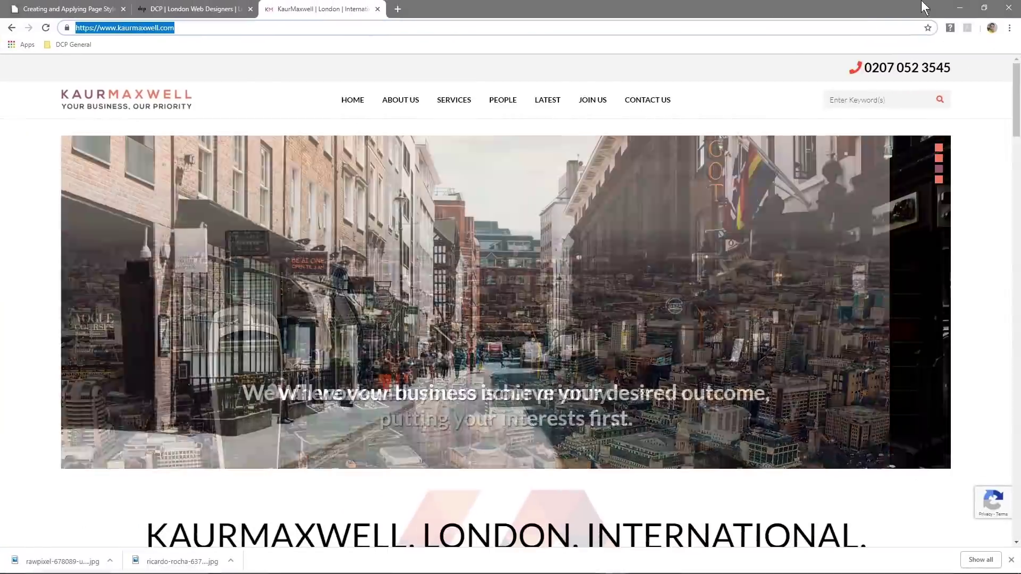
click(960, 7)
key(ctrl+v)
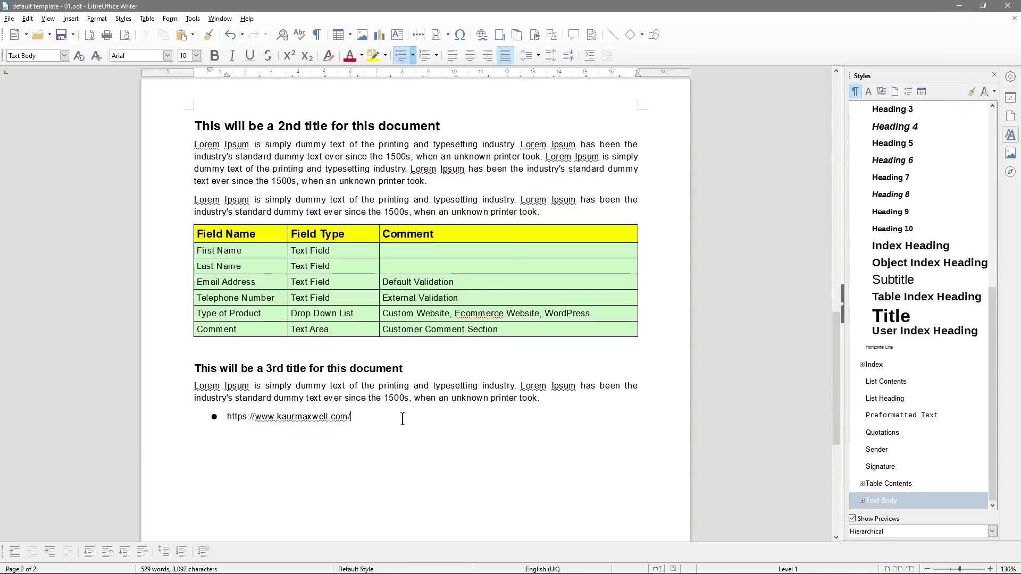
key(Return)
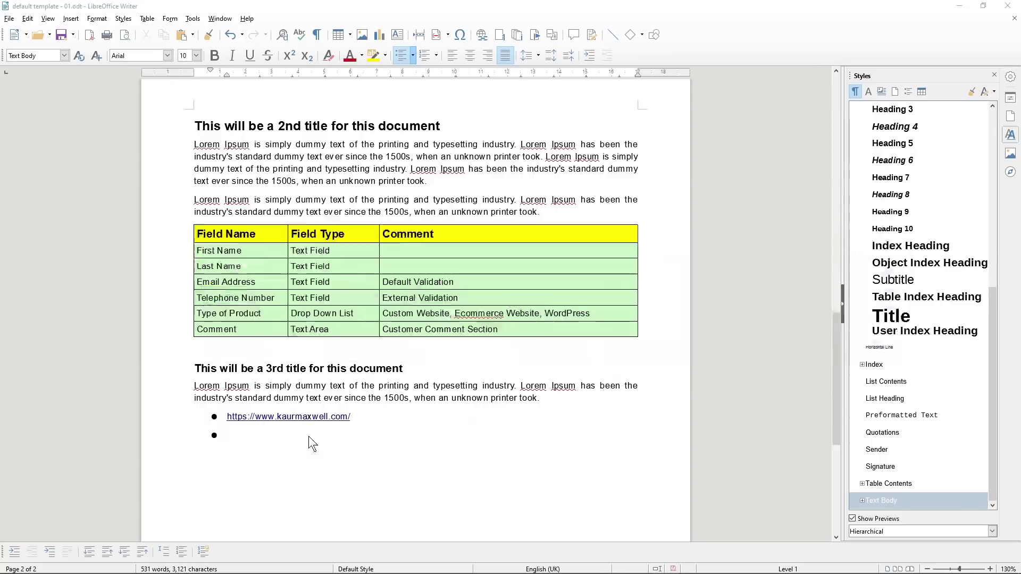
In Chrome, open dcpweb.co.uk, go to the portfolio's Window Shading Systems project, and open that client's live website
text(dcpweb.co.uk)
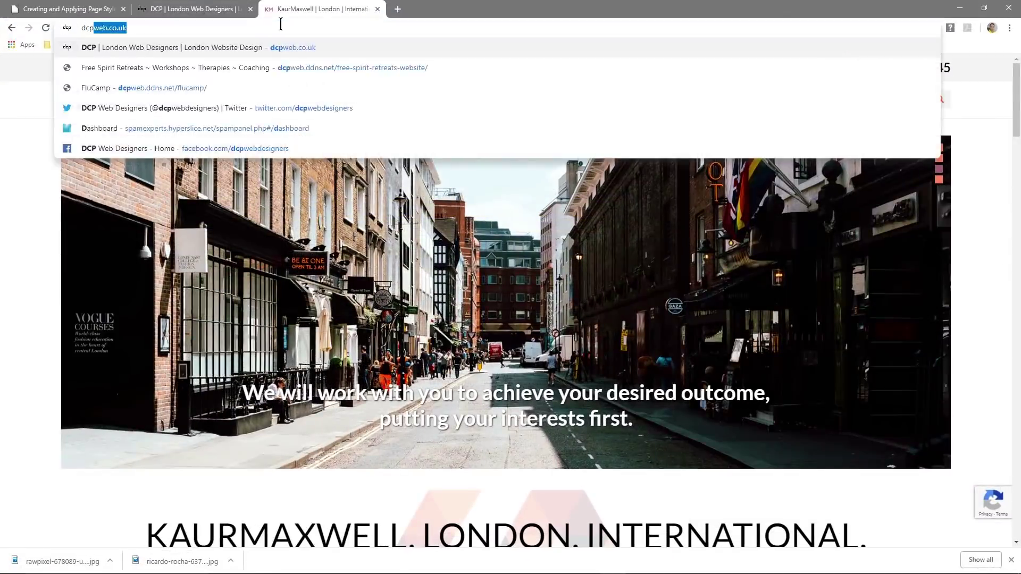
key(Return)
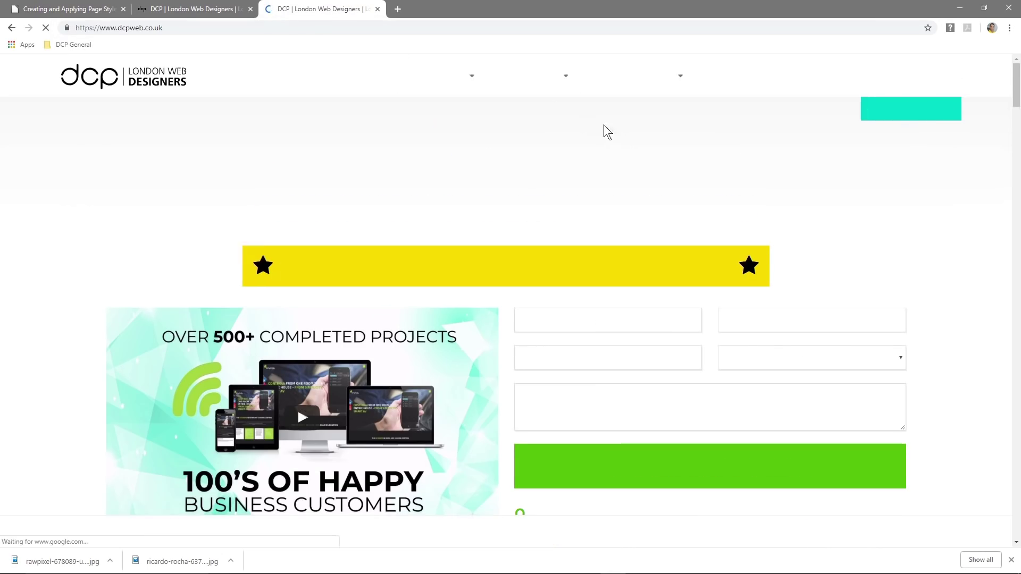
click(727, 75)
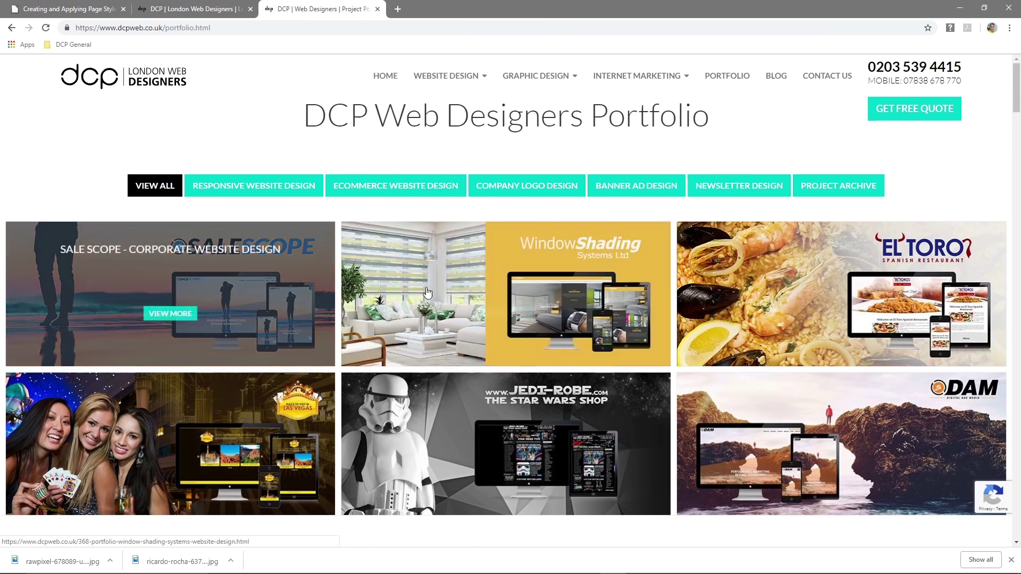
click(506, 314)
scroll(484, 340, down, 7)
scroll(484, 339, down, 20)
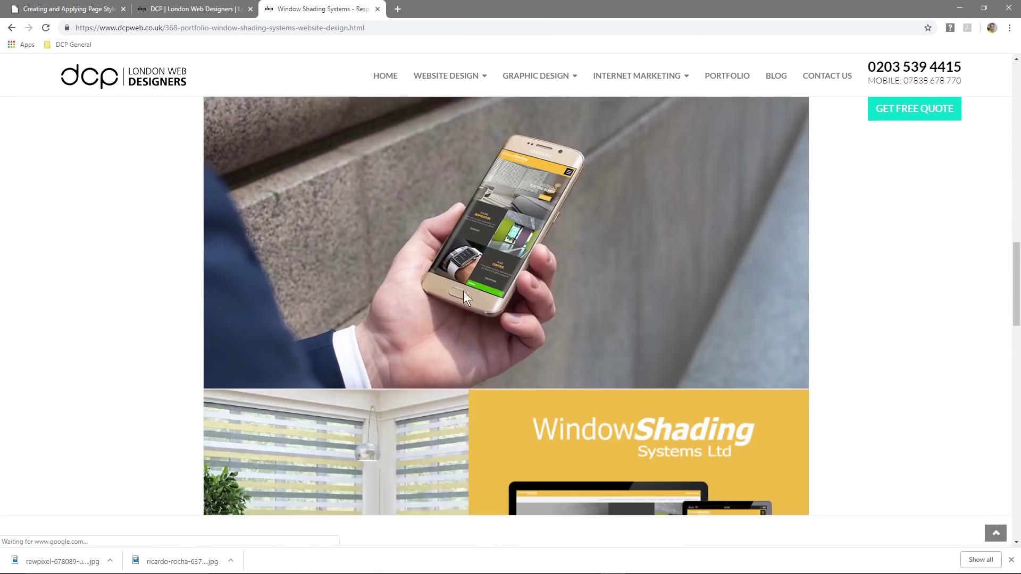
scroll(468, 292, up, 5)
click(518, 211)
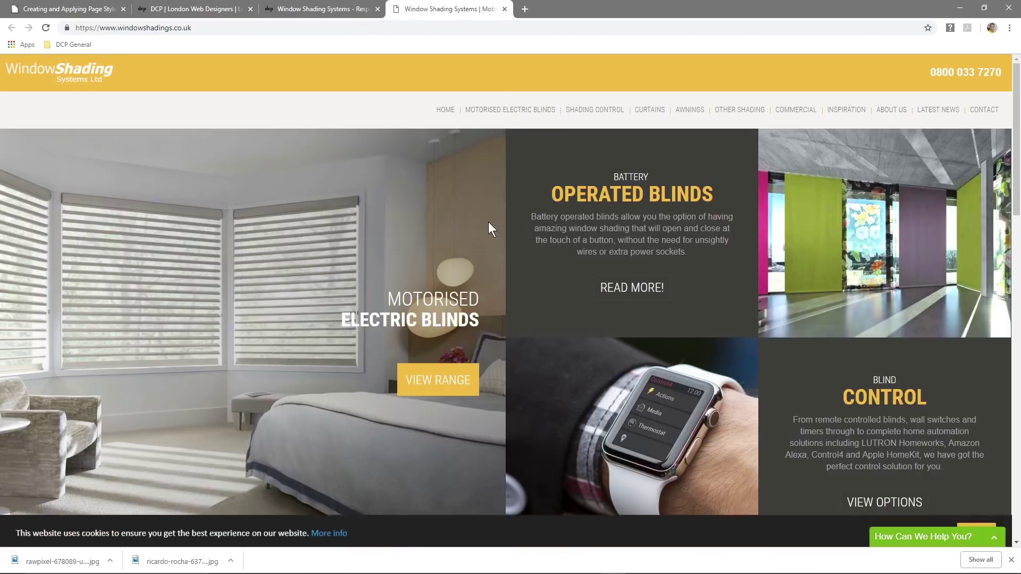
Copy the Window Shading Systems site's address, paste it into Writer as the second bullet, and add a third bullet
scroll(488, 222, down, 20)
scroll(489, 225, up, 20)
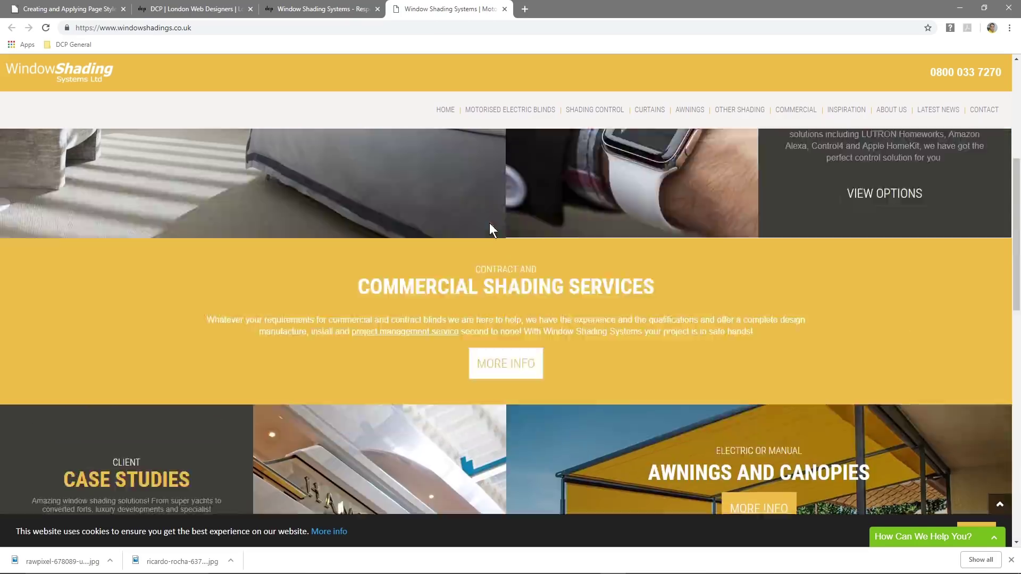
click(254, 33)
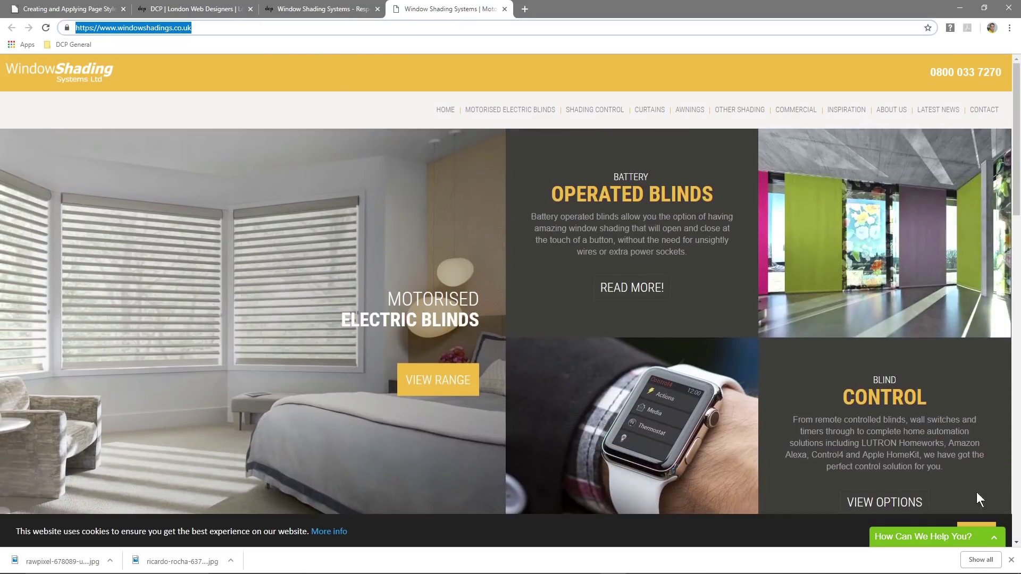
click(960, 7)
key(ctrl+v)
key(Return)
In Chrome, close the Window Shading site, return to the DCP portfolio's Simplicity Smart AV project, and open that client's live website
ctrl+click(370, 433)
key(ctrl+w)
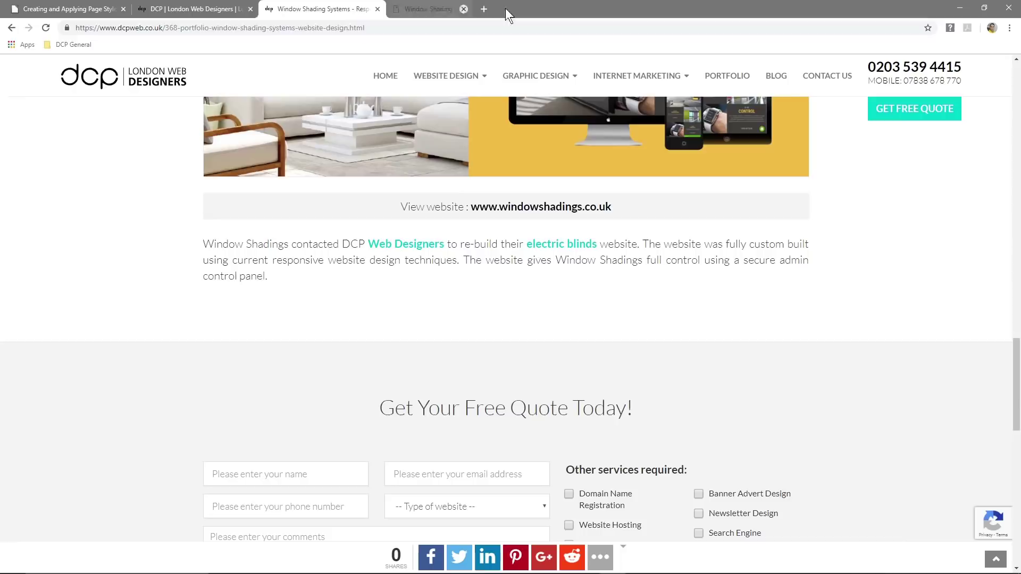
click(11, 28)
scroll(385, 276, down, 1)
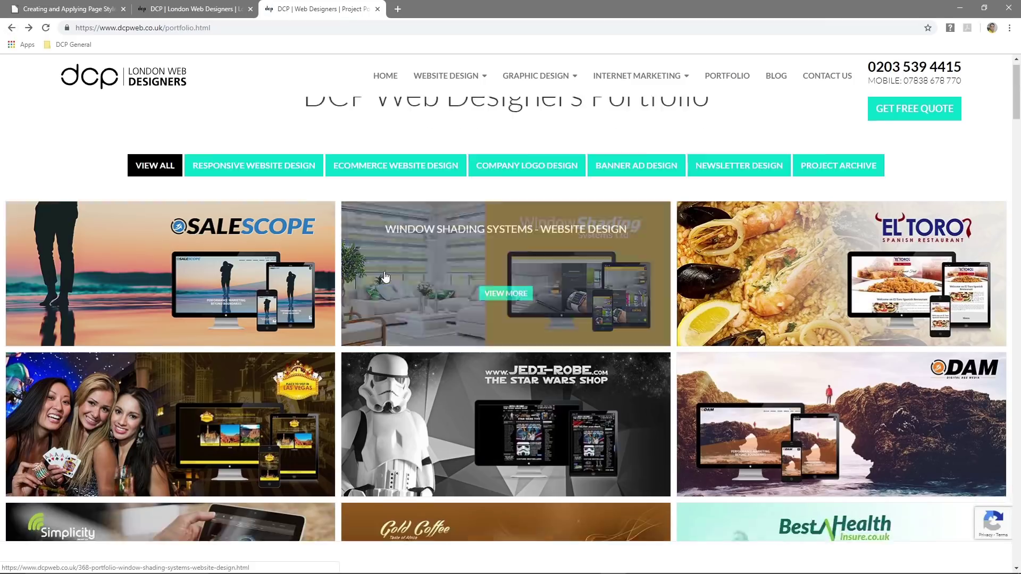
scroll(386, 277, down, 4)
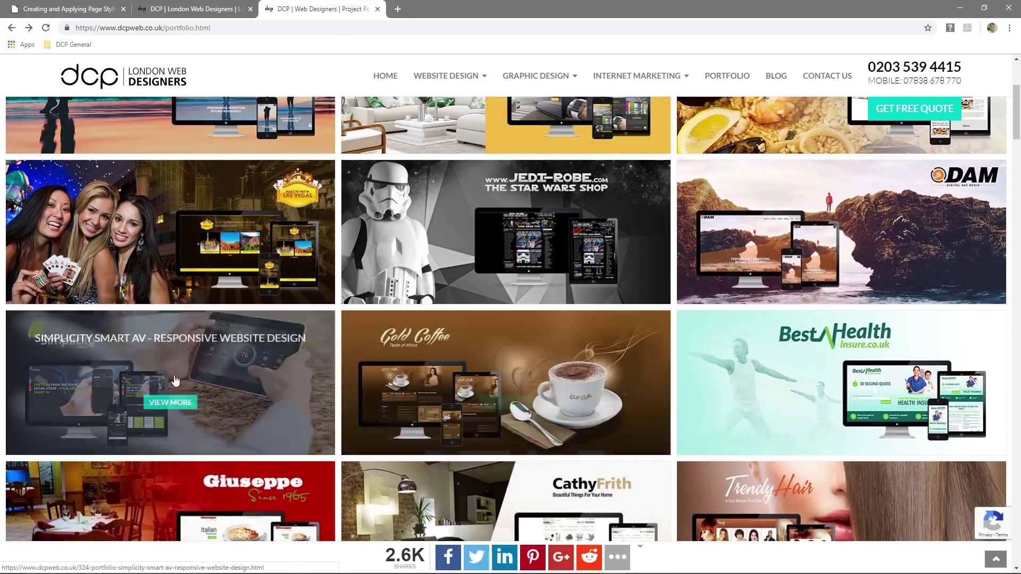
click(176, 380)
scroll(474, 377, down, 15)
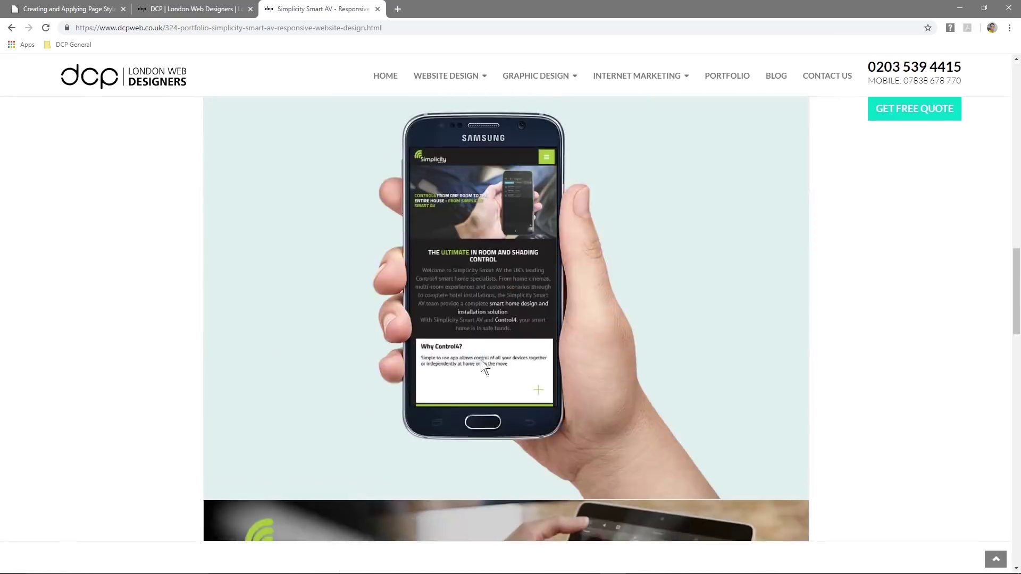
scroll(479, 367, down, 10)
click(537, 422)
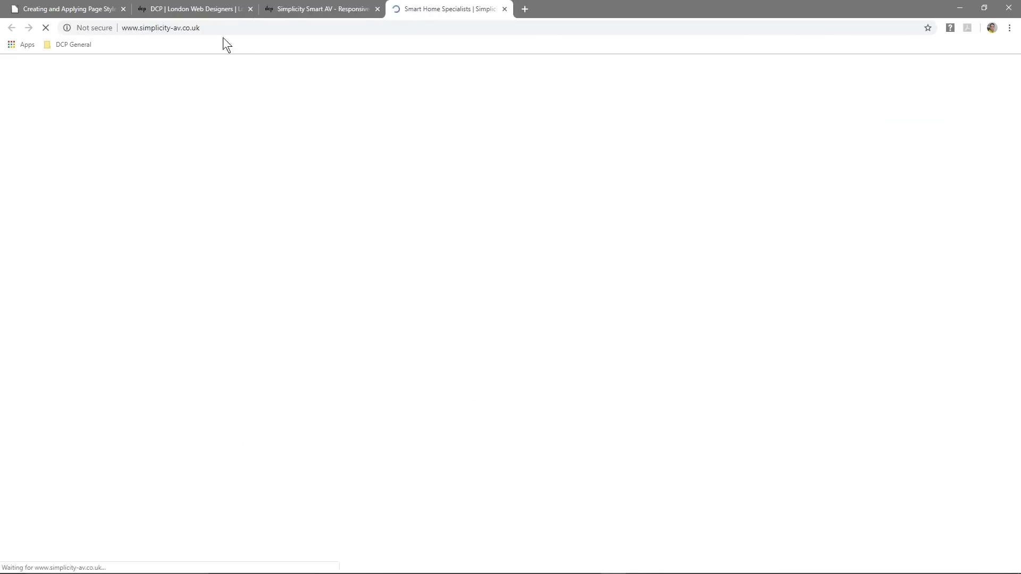
Copy the Simplicity Smart AV site's address, paste it into Writer as the third bullet, and add a fourth bullet
scroll(401, 326, down, 10)
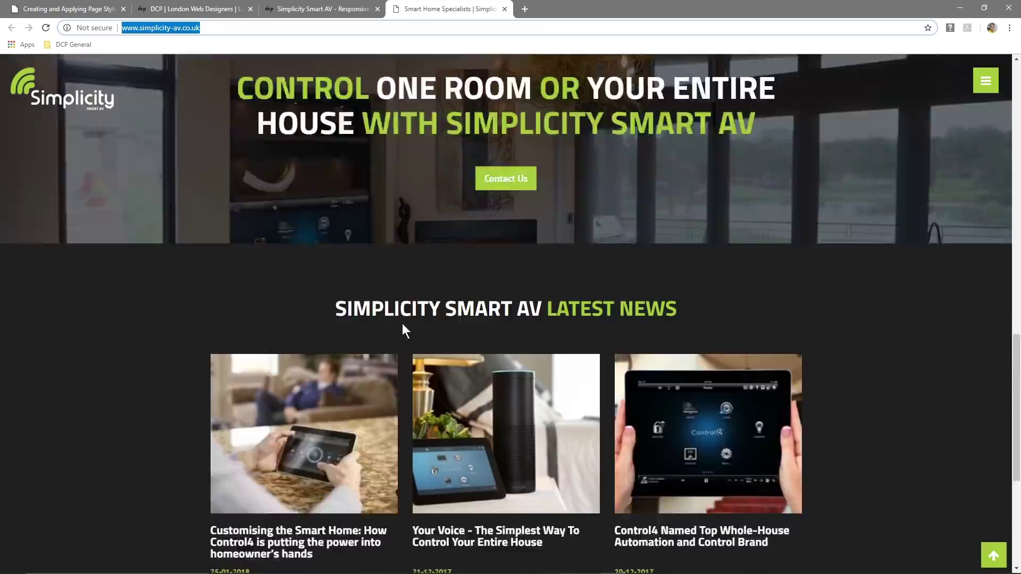
scroll(404, 319, down, 5)
scroll(404, 317, up, 15)
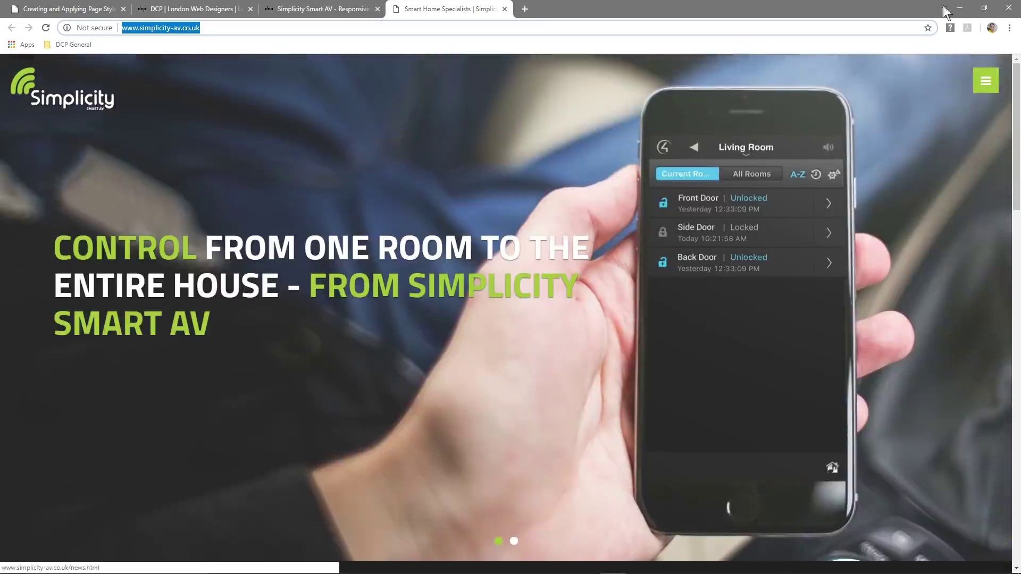
click(960, 8)
key(ctrl+v)
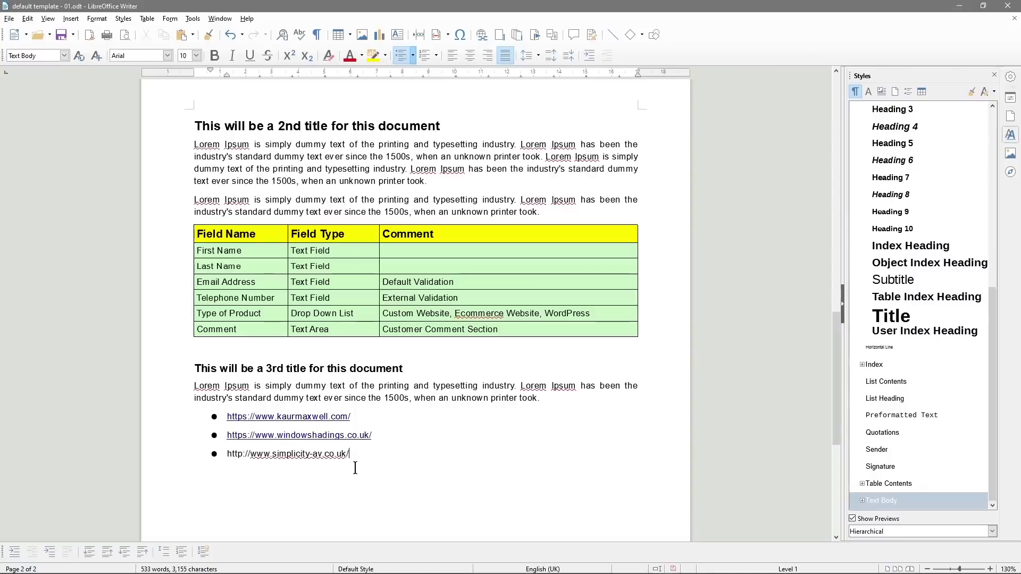
key(Return)
Back in Chrome, close the Simplicity site, go to the portfolio's Jedi Robe Star Wars Shop project, and open its live website
key(alt+Tab)
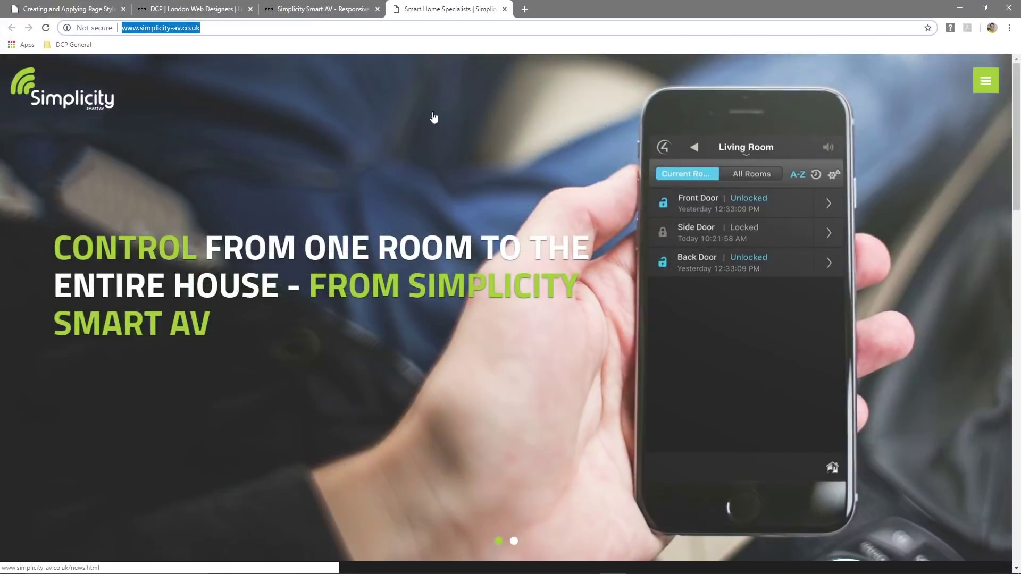
click(504, 8)
mouse_move(641, 90)
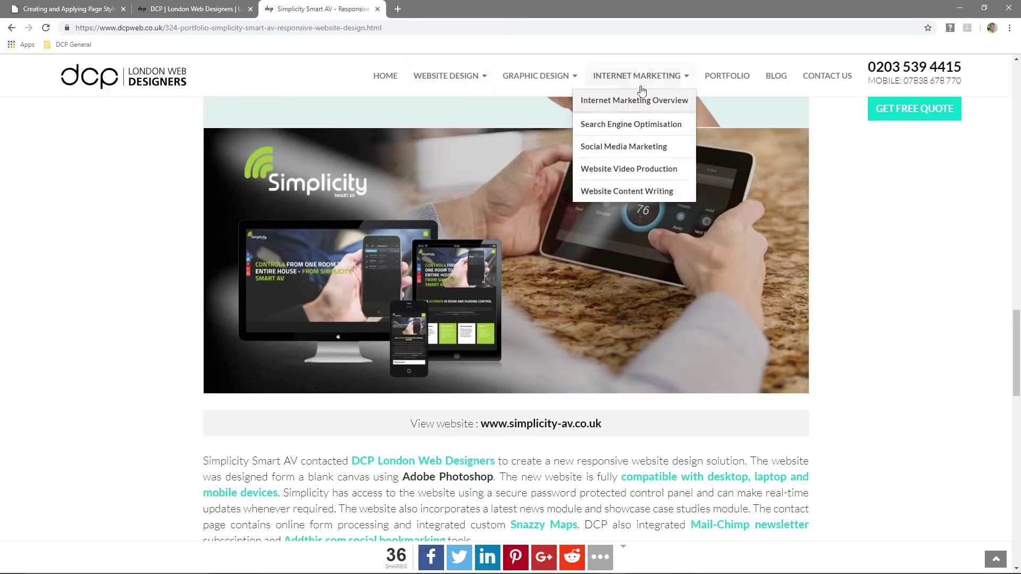
click(729, 76)
scroll(537, 302, down, 4)
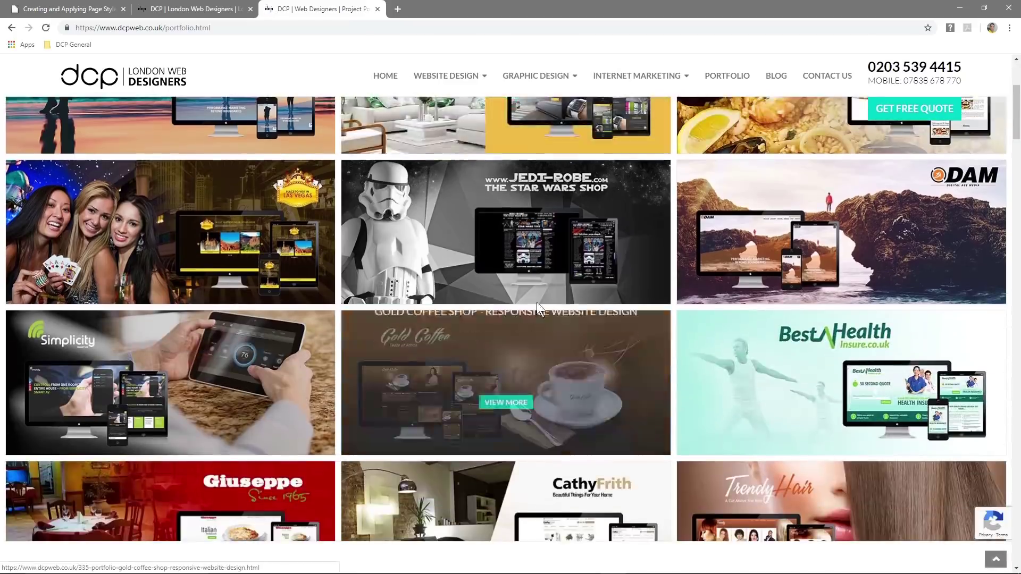
click(515, 244)
scroll(476, 324, down, 10)
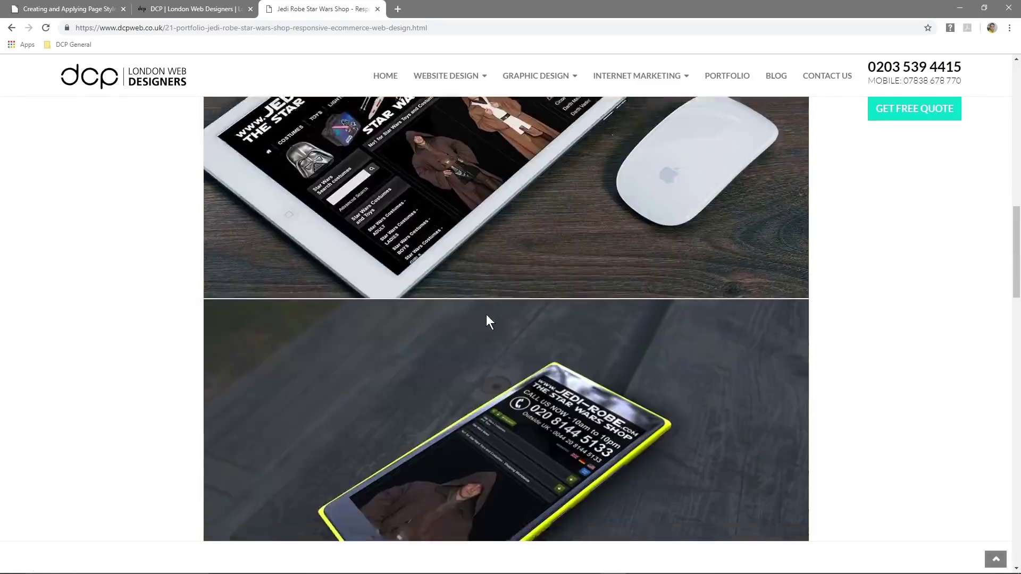
scroll(480, 309, down, 6)
click(510, 310)
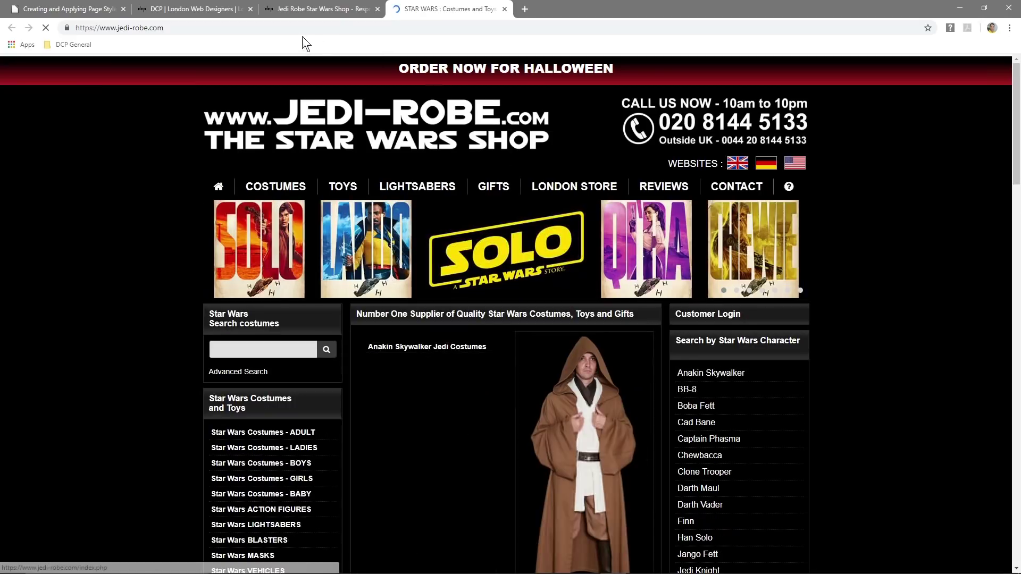
Copy the Jedi-Robe site's address, paste it into Writer as the fourth bullet, and end the bulleted list with a plain line
click(308, 28)
key(ctrl+c)
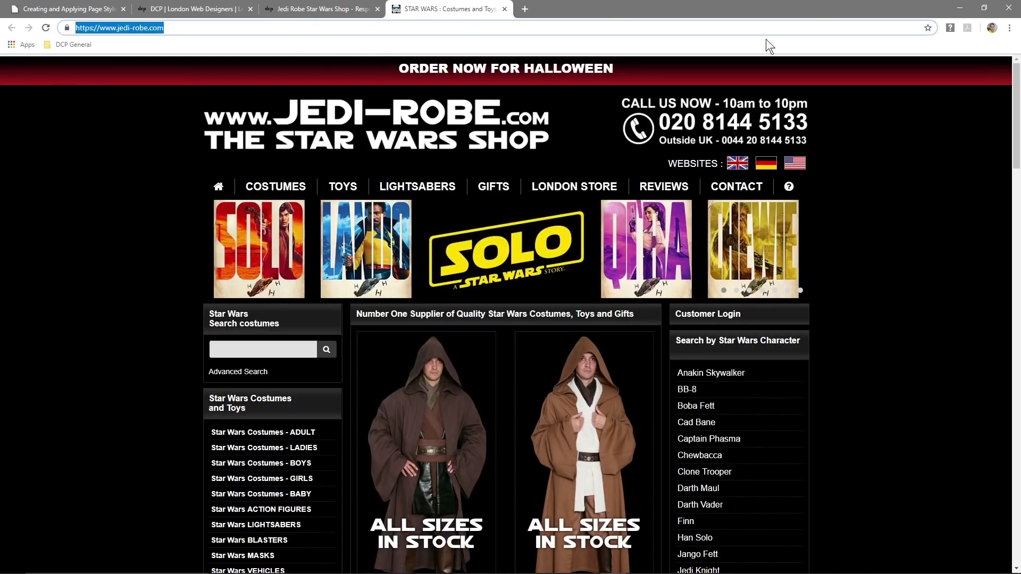
click(958, 9)
key(ctrl+v)
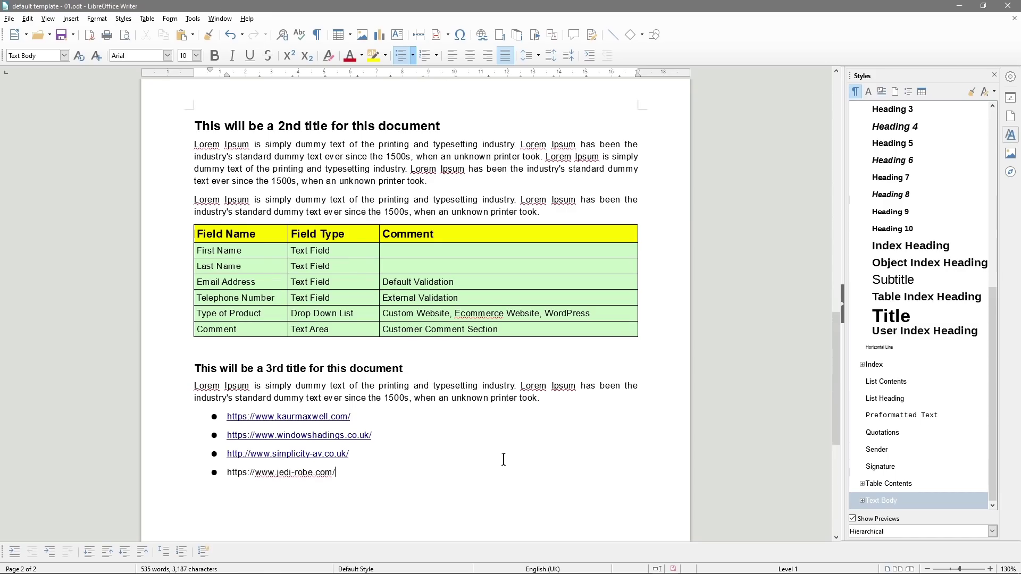
key(Return)
key(BackSpace)
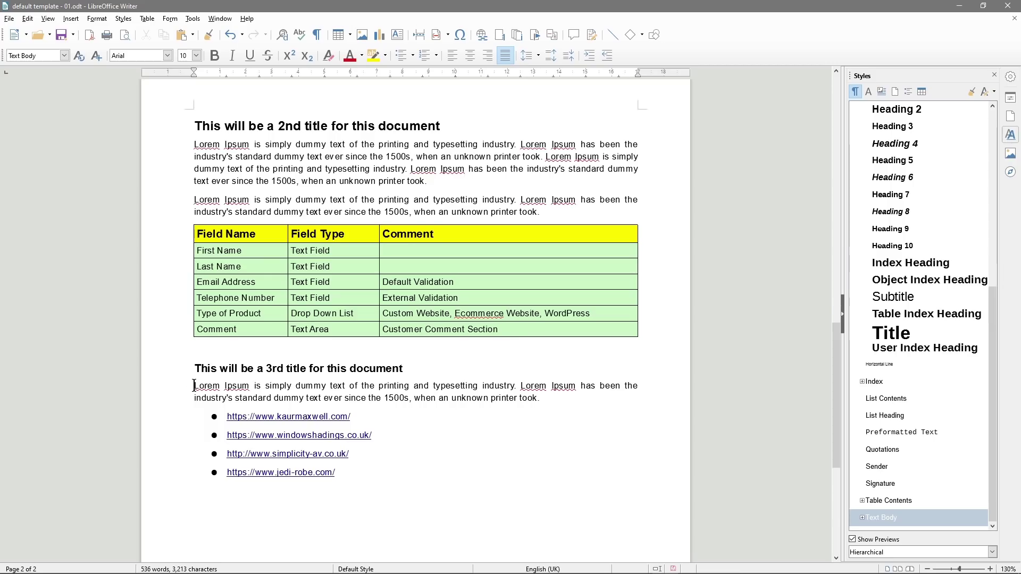
drag(194, 386, 540, 398)
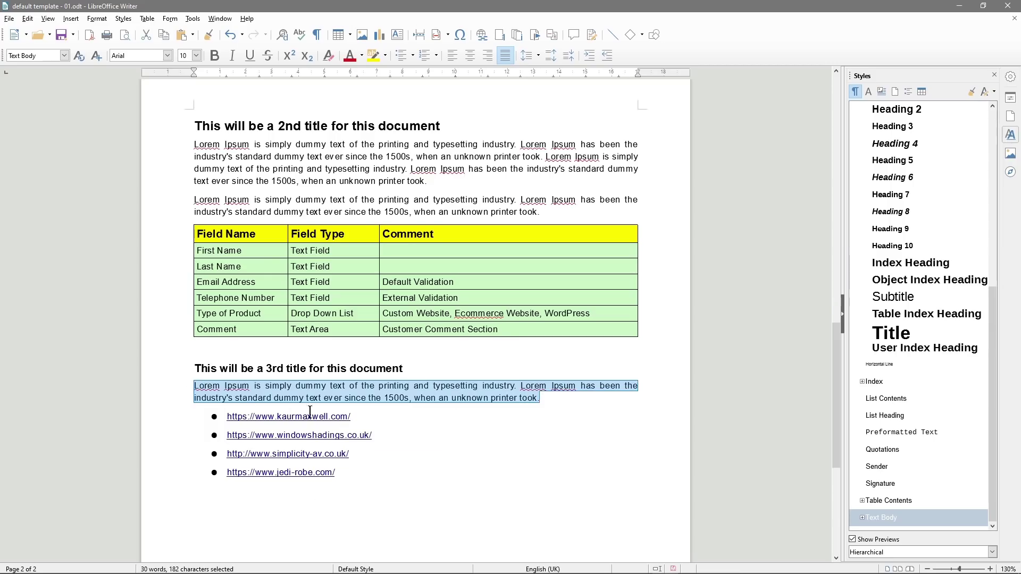
click(361, 462)
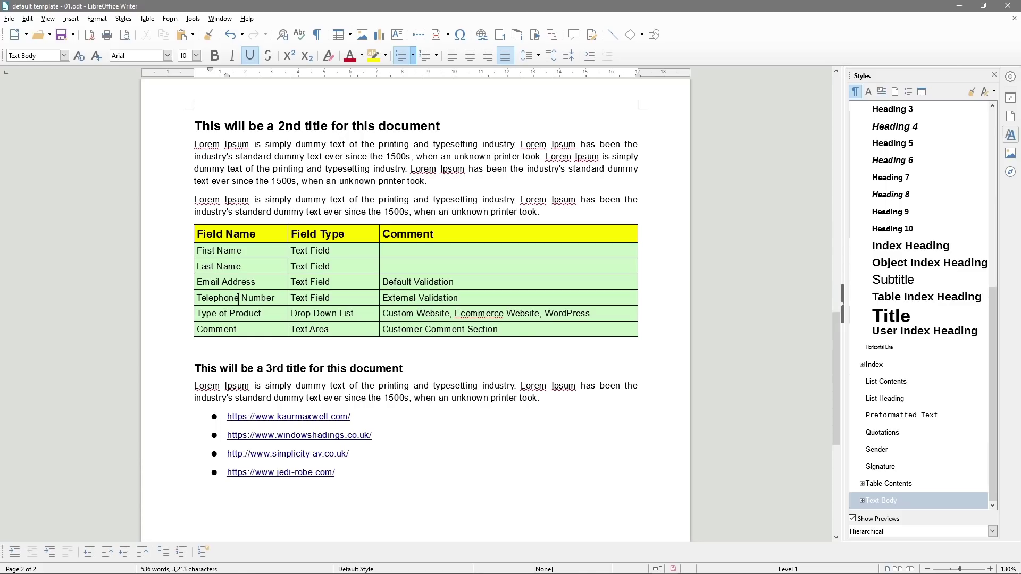
scroll(238, 299, up, 20)
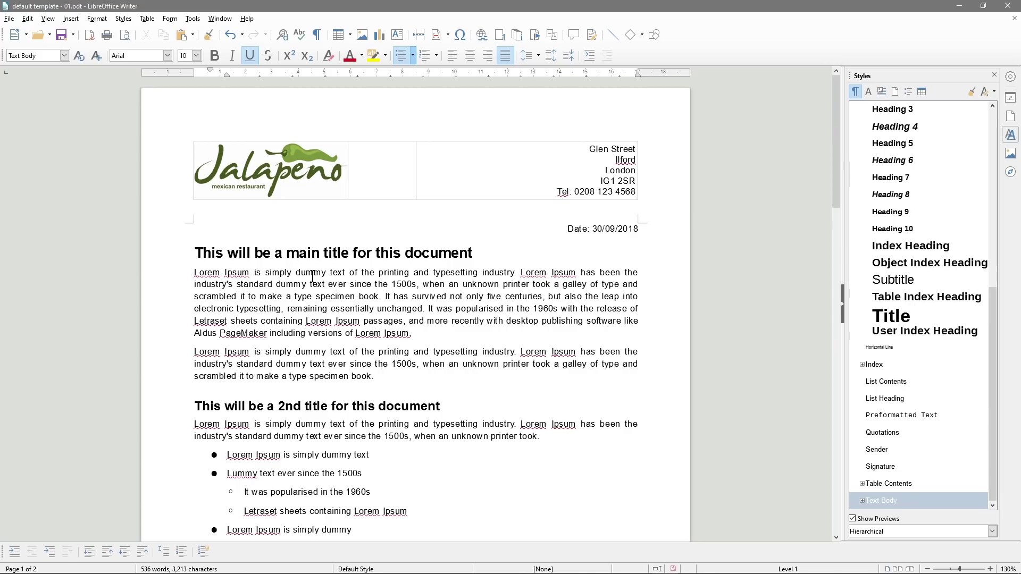
scroll(340, 309, down, 15)
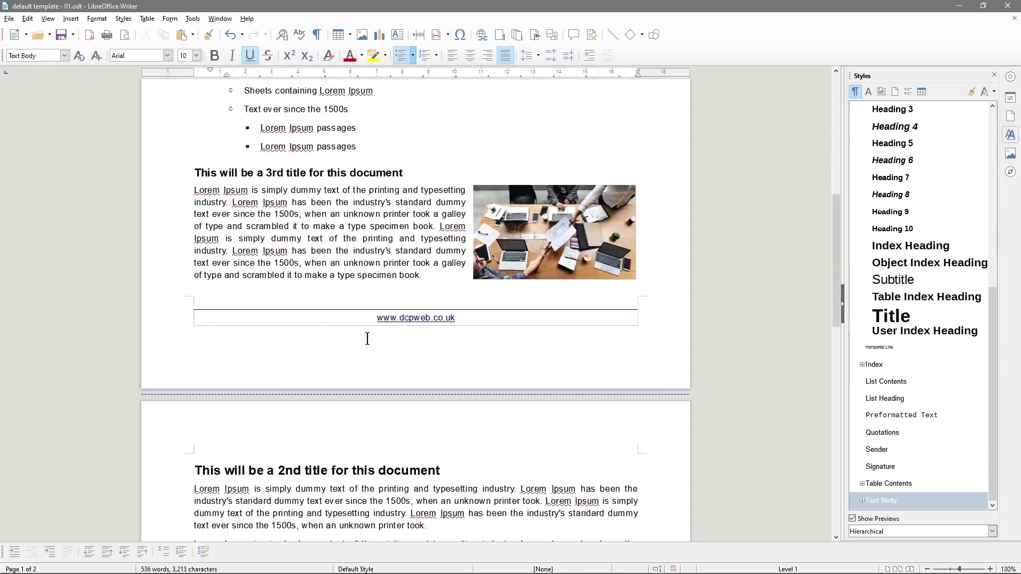
scroll(358, 331, up, 7)
scroll(358, 331, up, 8)
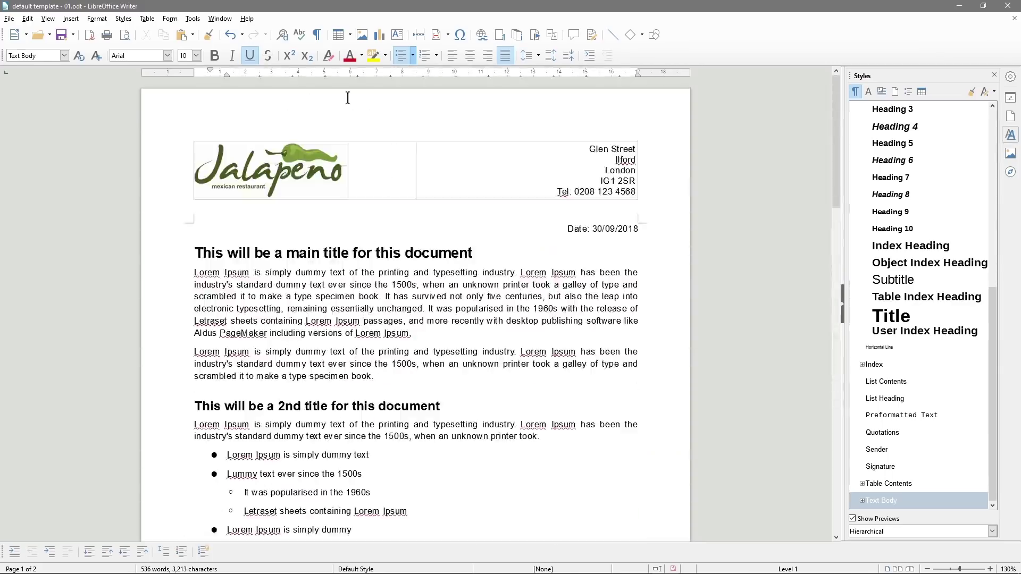
Show the formatting marks, examine the paragraph breaks, spaces and bullets on both pages, and hide the marks again
click(317, 35)
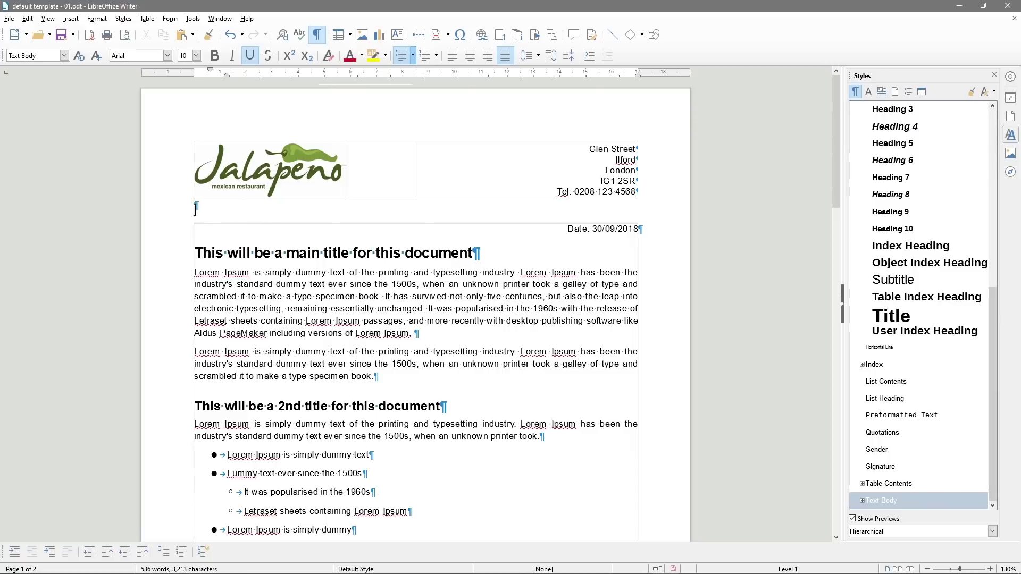
scroll(376, 308, down, 15)
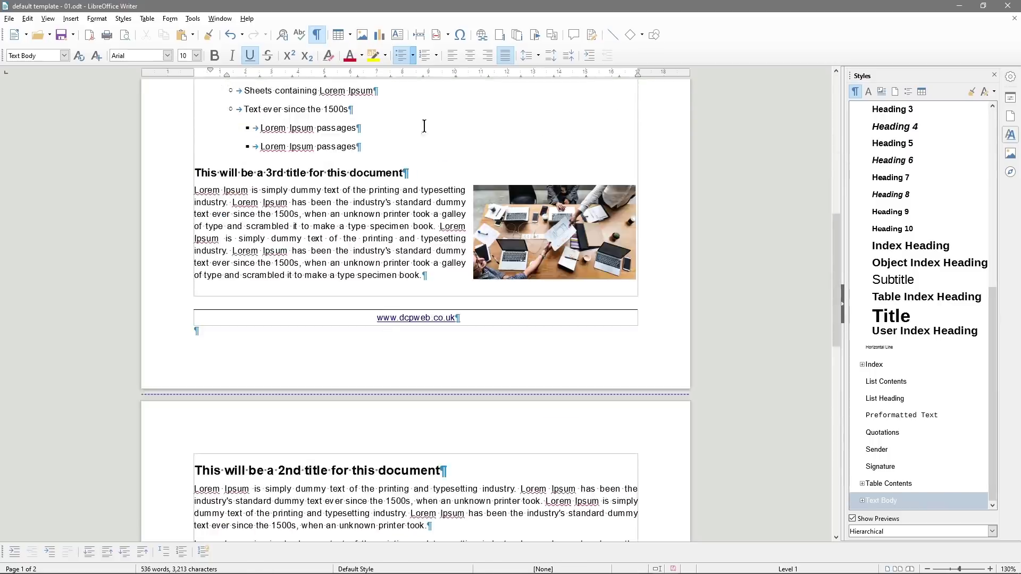
scroll(162, 320, down, 6)
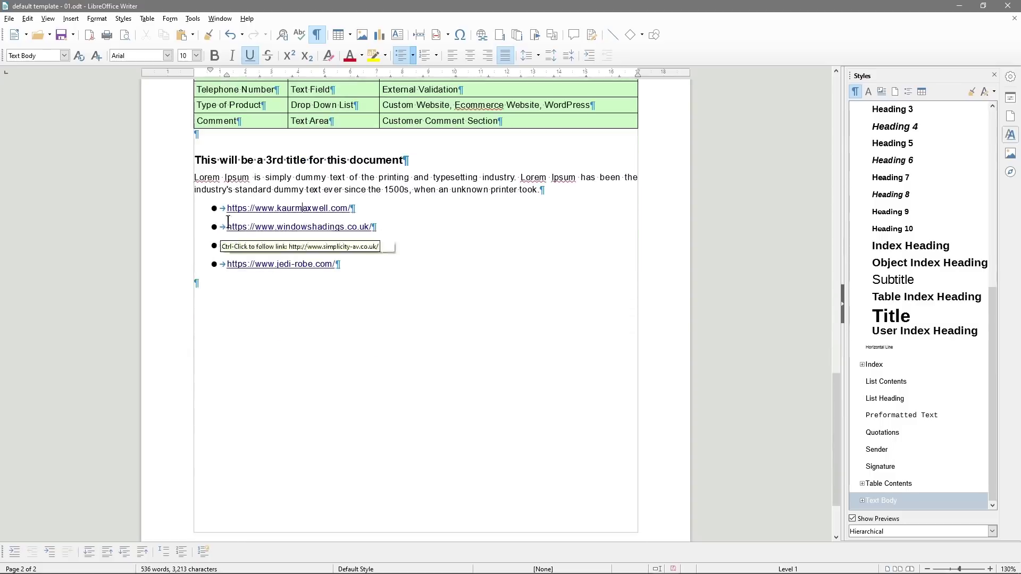
scroll(404, 264, up, 20)
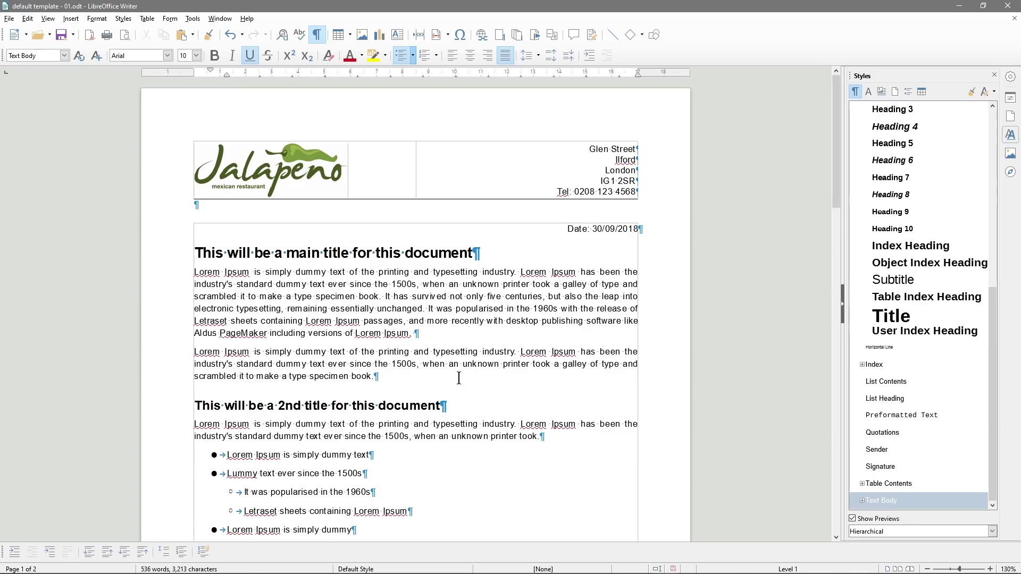
click(317, 32)
click(318, 33)
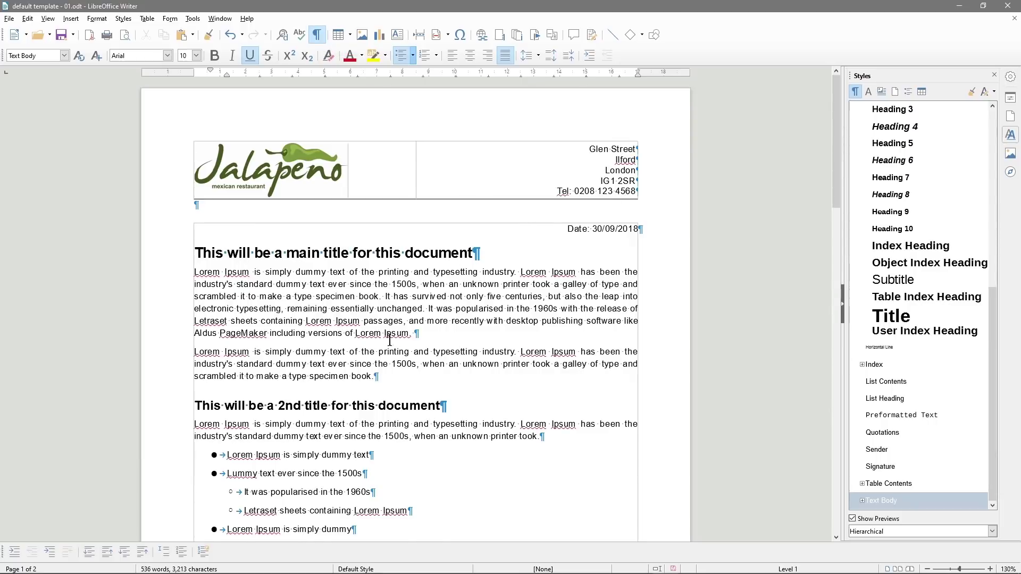
scroll(408, 326, down, 6)
scroll(444, 454, down, 15)
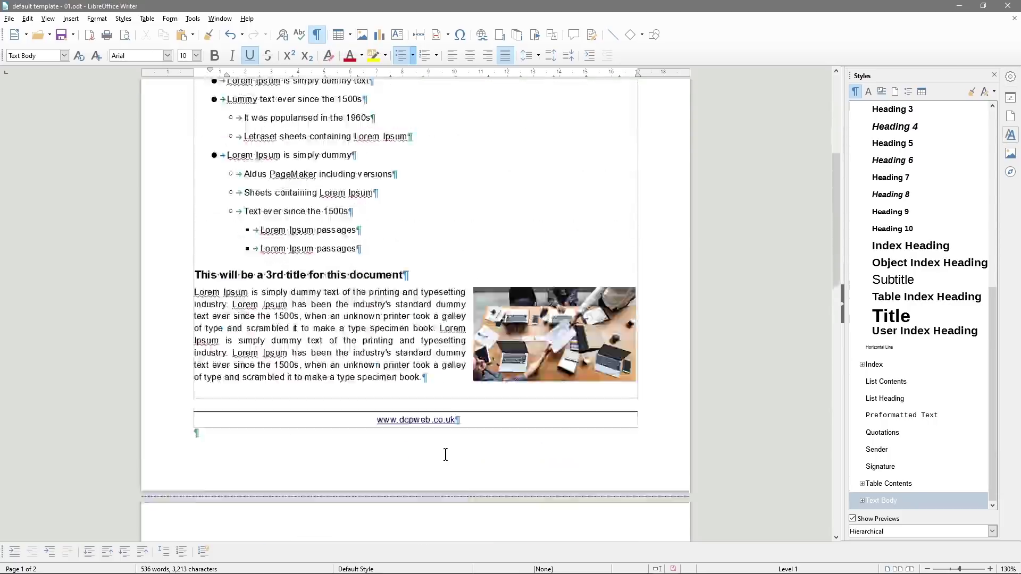
scroll(440, 431, up, 20)
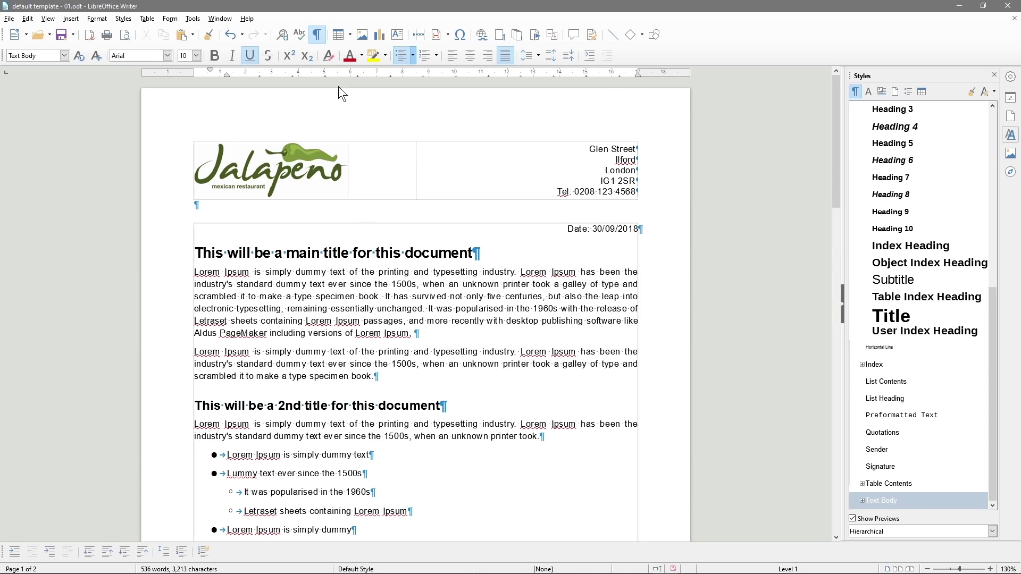
click(317, 35)
Apply the dark red font colour to "Lorem Ipsum is simply dummy text of the printing" under the main title
drag(191, 274, 411, 274)
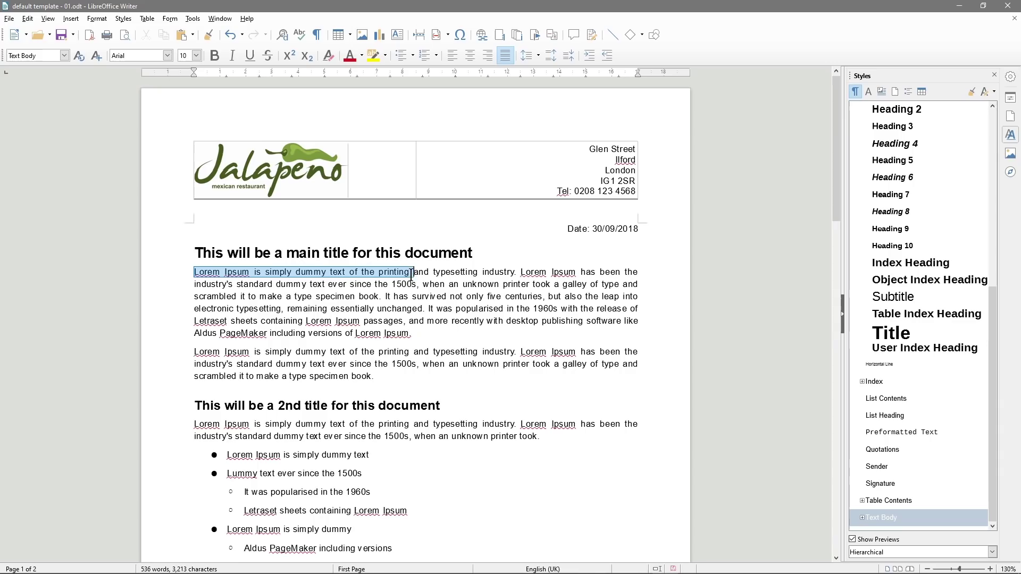
click(352, 55)
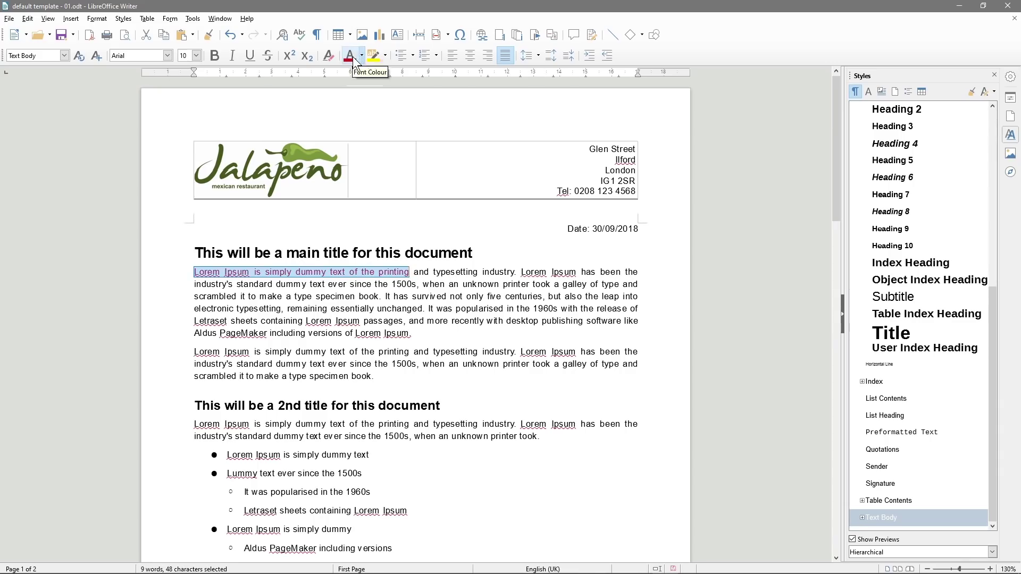
click(338, 332)
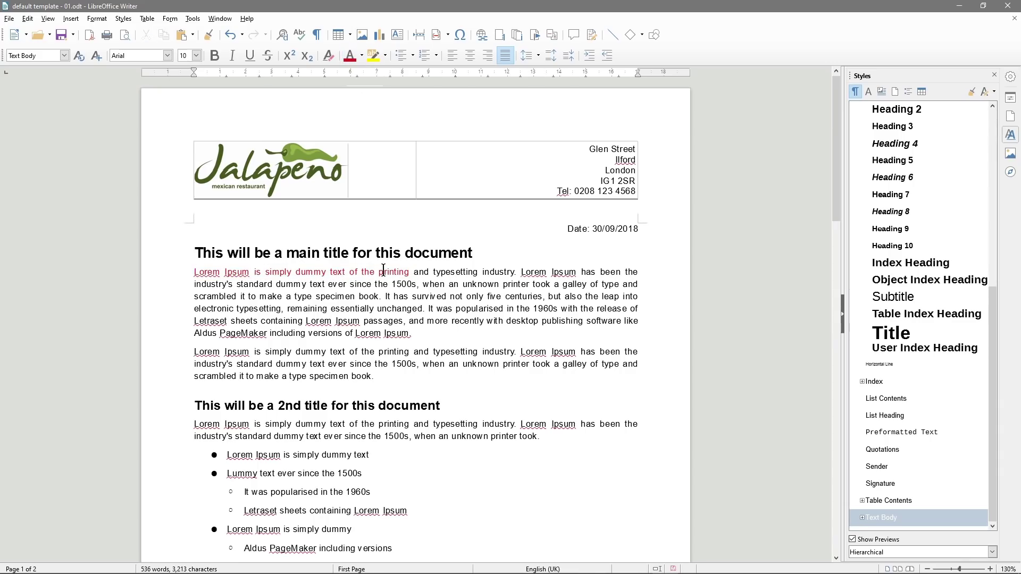
Clear the formatting from "Lorem Ipsum is simply dummy text of the printing" under the main title
drag(408, 272, 192, 272)
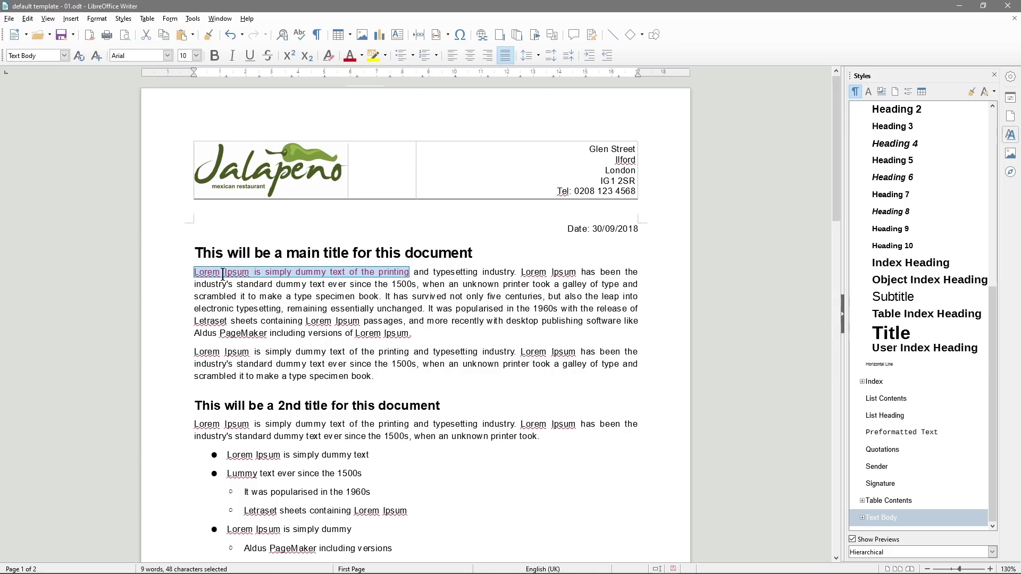
click(65, 56)
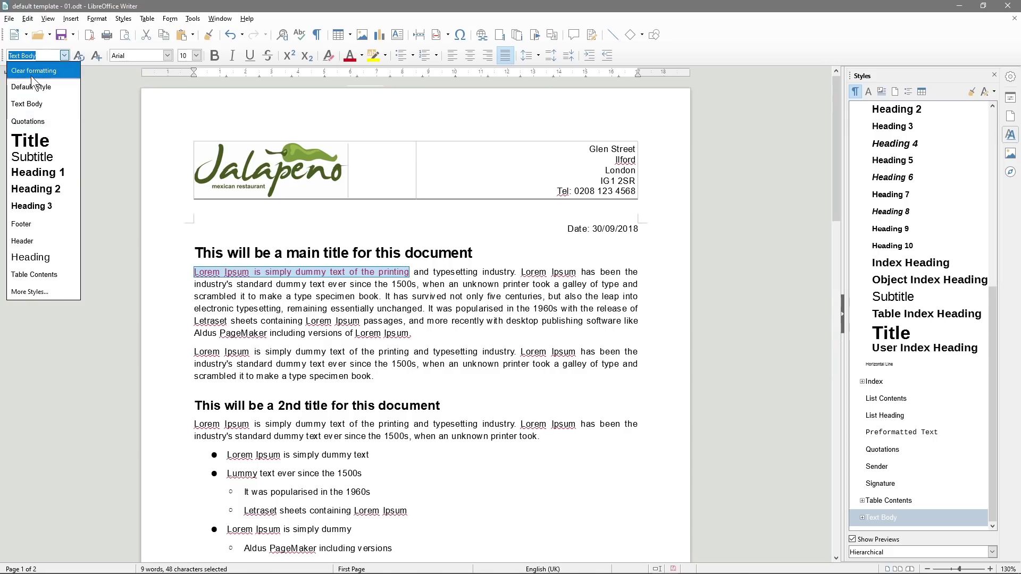
key(Escape)
key(Return)
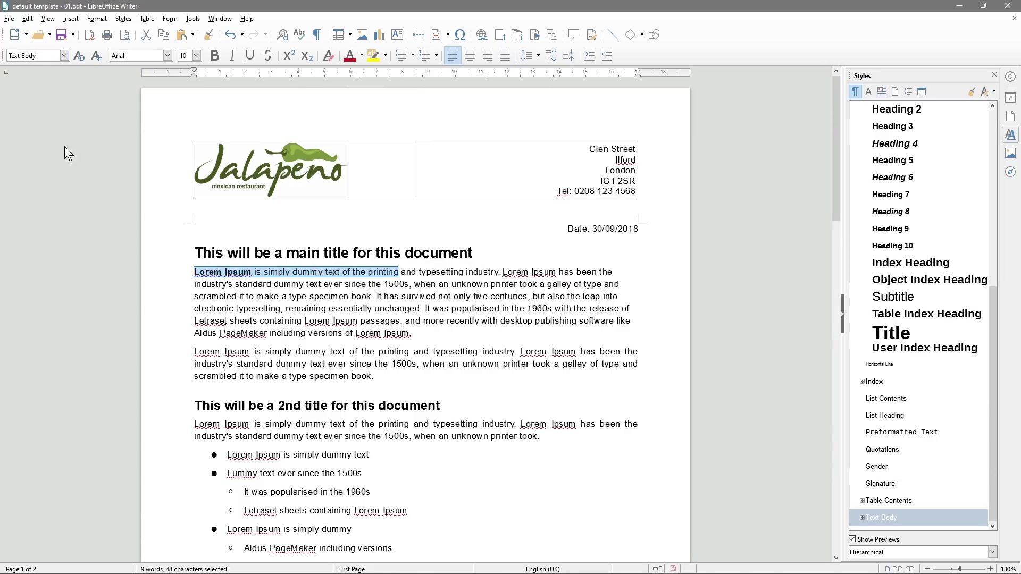
Remove the bold from "Lorem Ipsum" at the start of the first paragraph and justify that paragraph again
click(247, 277)
drag(254, 272, 304, 321)
click(214, 55)
click(213, 283)
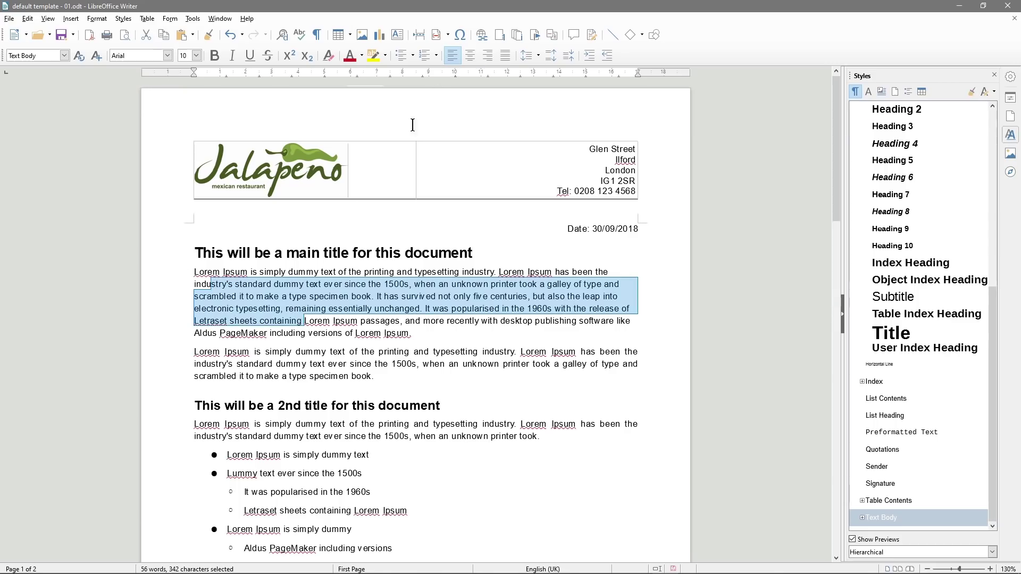
click(382, 284)
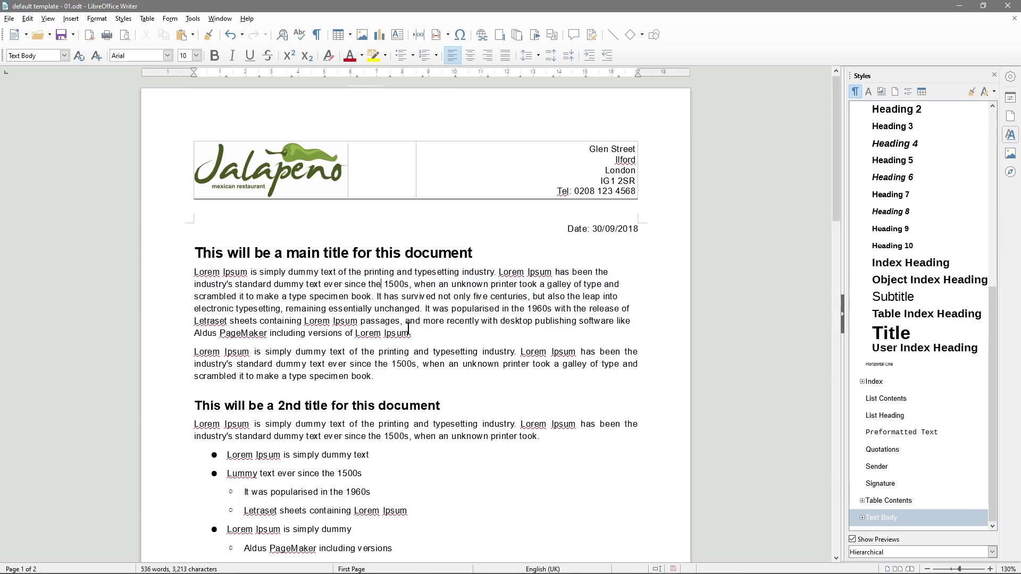
click(505, 55)
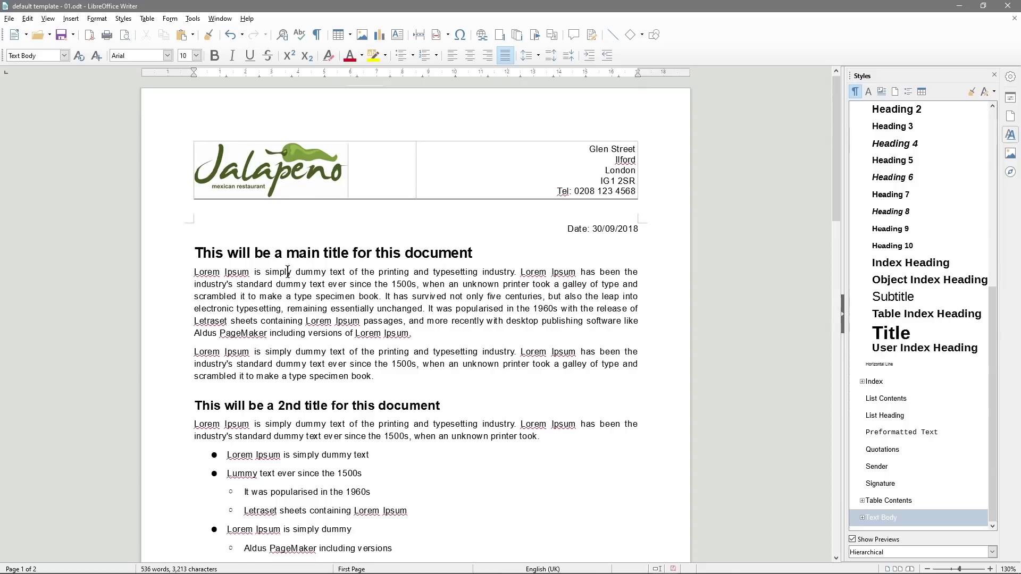
Copy page 2's opening heading "This will be a 2nd title for this document" with its first paragraph and paste them below the website links
scroll(284, 298, down, 15)
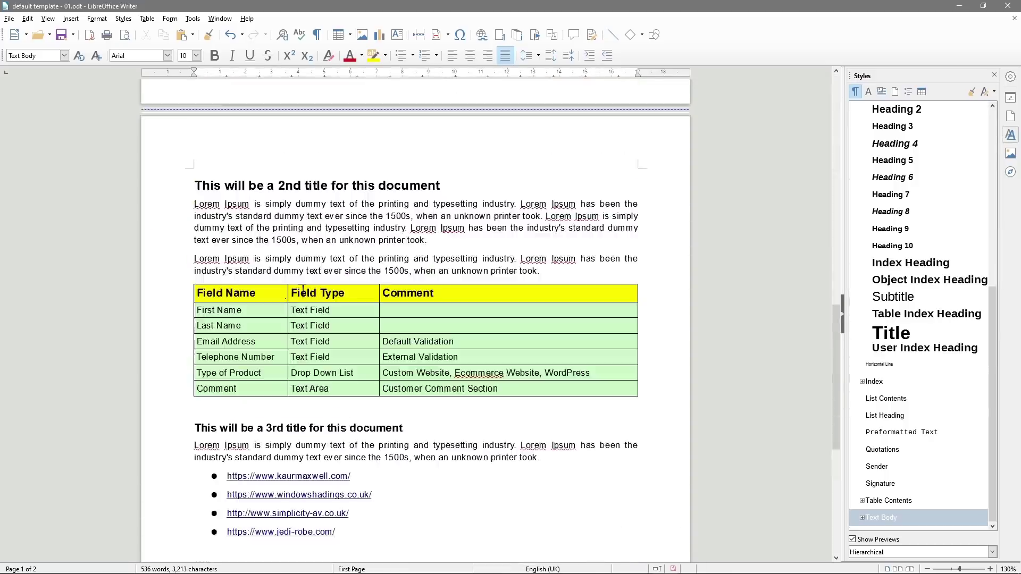
scroll(337, 307, down, 5)
click(216, 428)
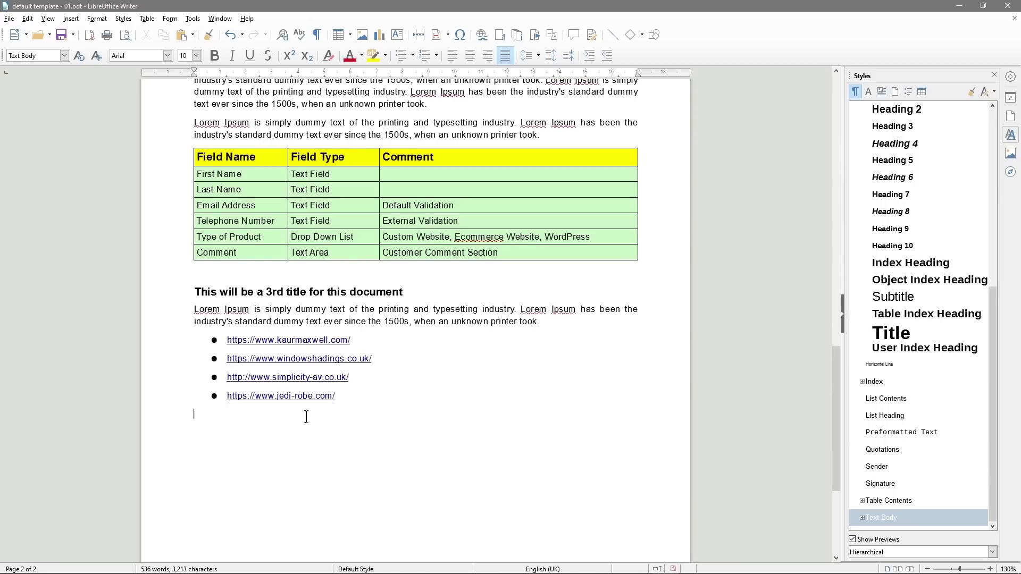
scroll(227, 311, up, 6)
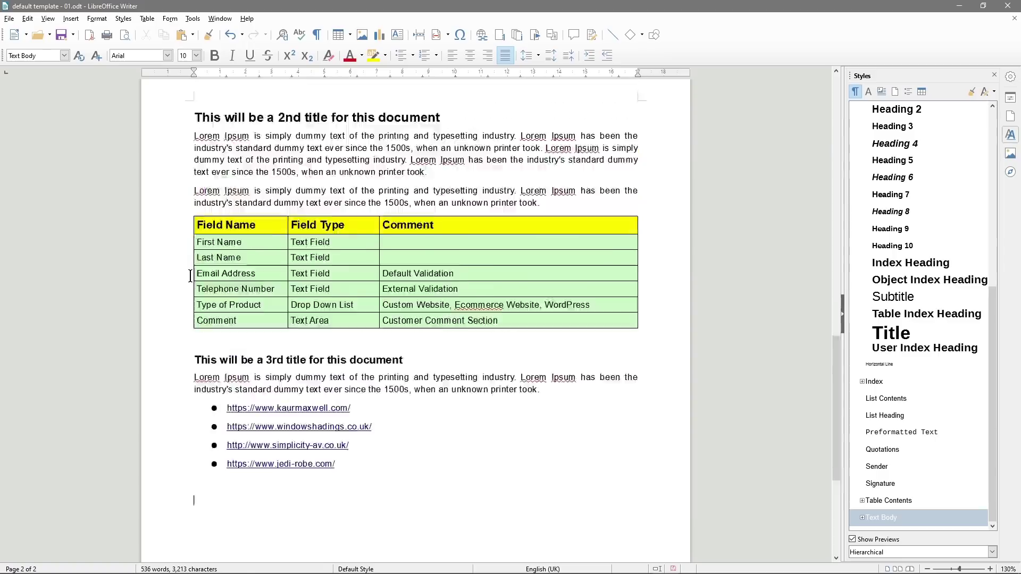
drag(194, 218, 431, 274)
key(ctrl+c)
scroll(250, 387, down, 10)
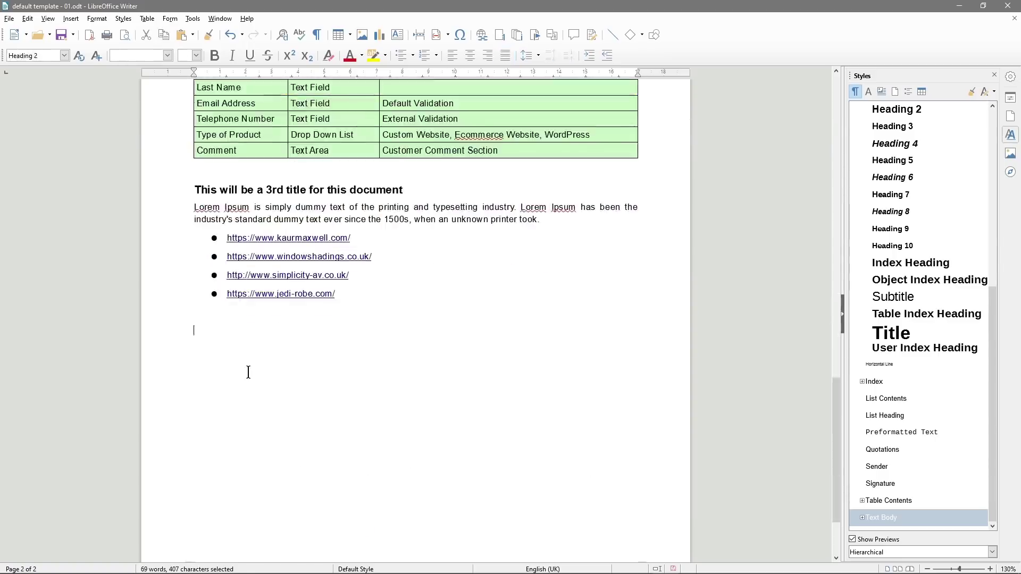
key(ctrl+v)
scroll(252, 340, up, 10)
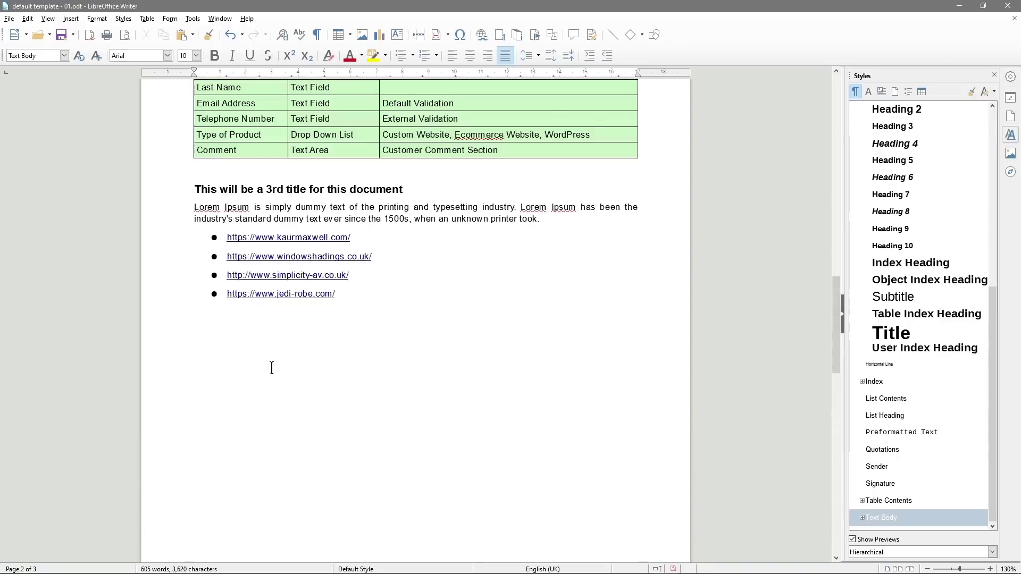
key(ctrl+z)
drag(194, 154, 418, 217)
key(ctrl+c)
scroll(230, 331, down, 8)
click(230, 331)
key(ctrl+v)
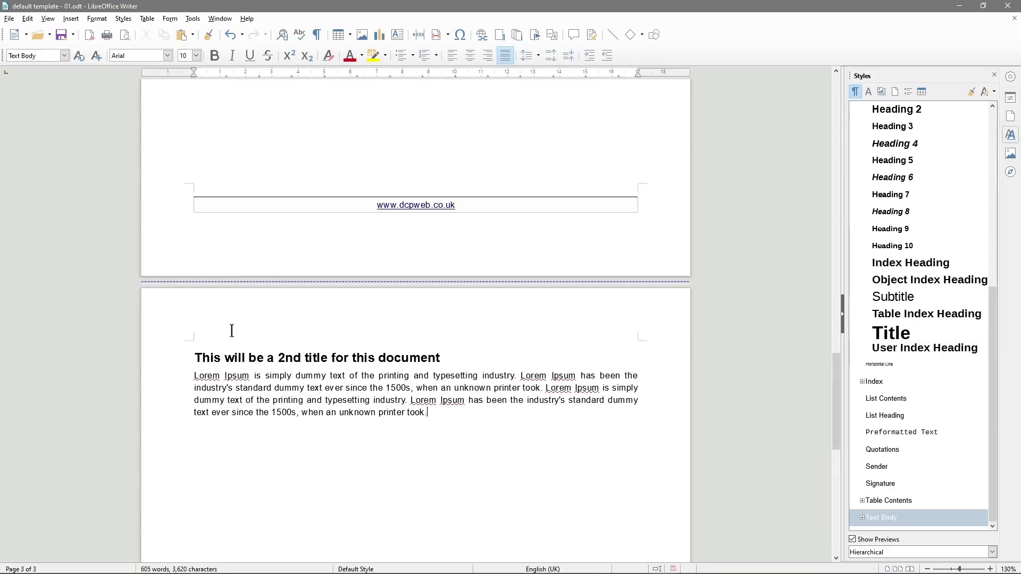
Delete the empty paragraph above the pasted heading so the section directly follows the website list on page 2
scroll(308, 378, up, 8)
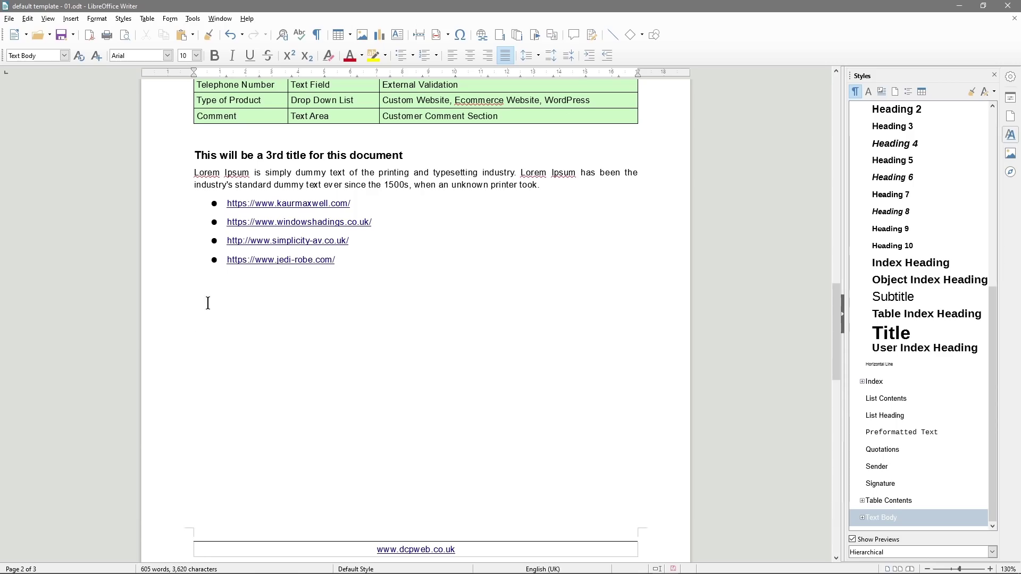
scroll(215, 310, down, 7)
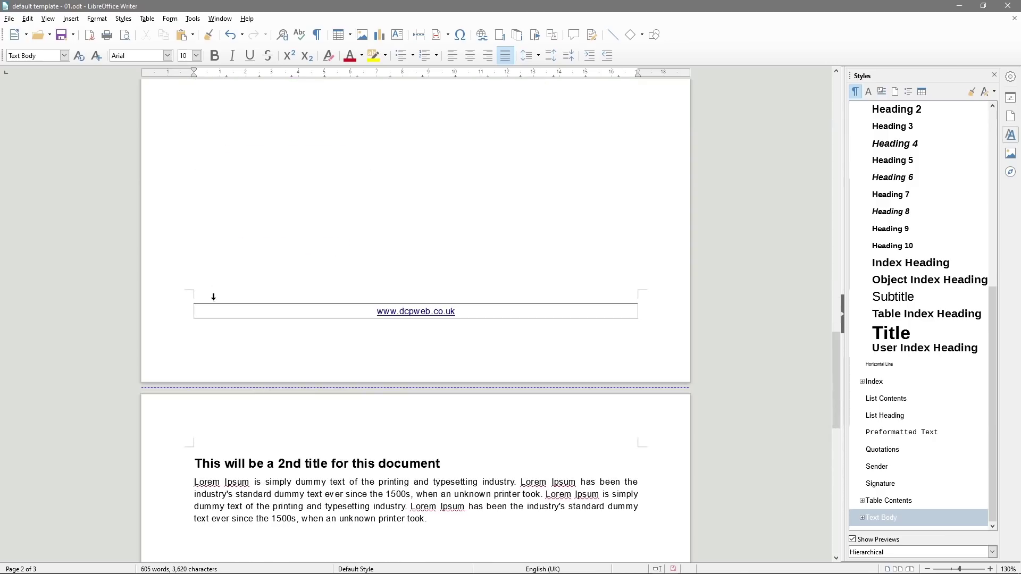
scroll(213, 297, up, 5)
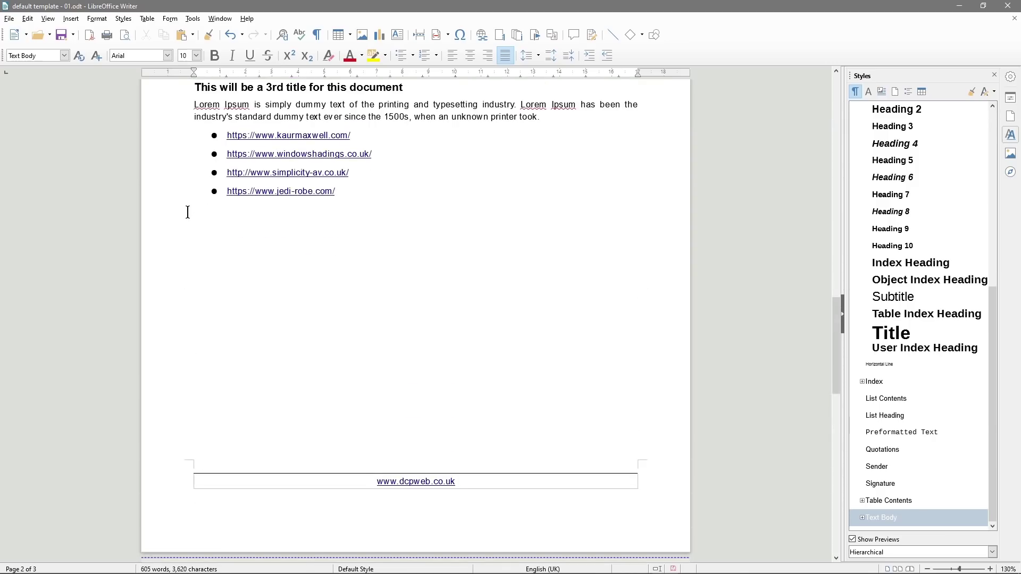
key(Delete)
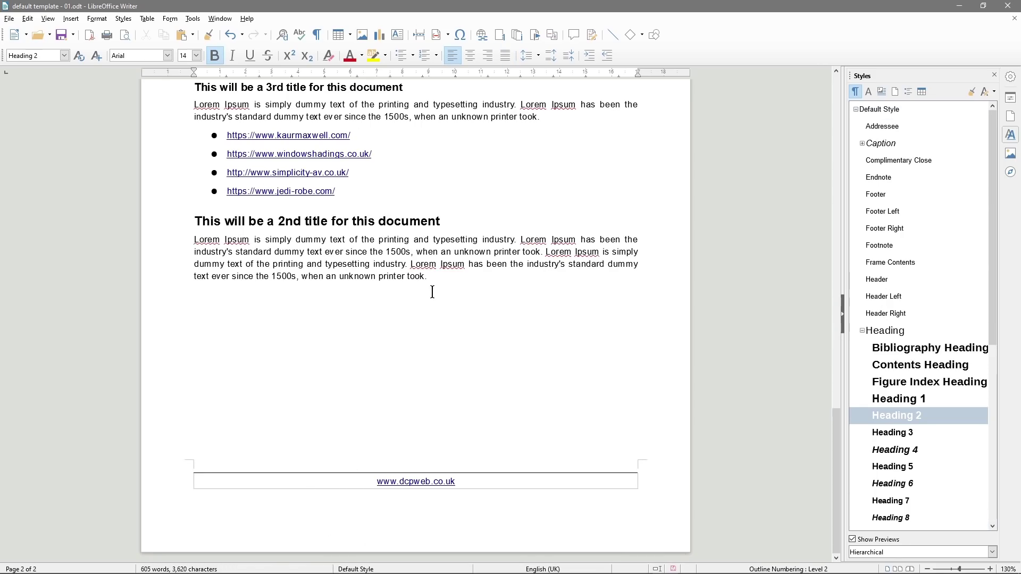
Add a centred line reading "Thanks for your help!" below the pasted paragraph, separated by a blank line
click(473, 283)
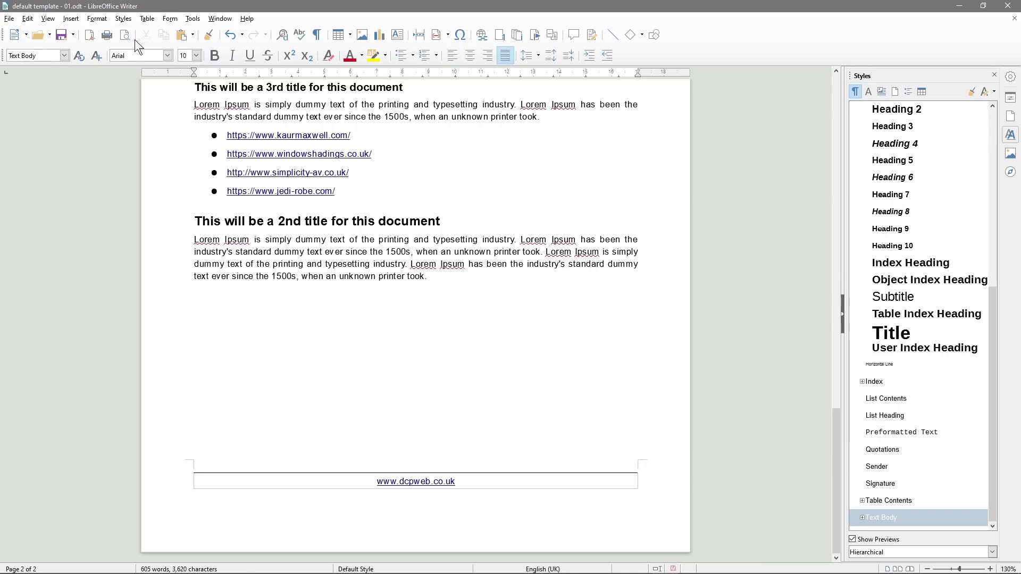
click(474, 57)
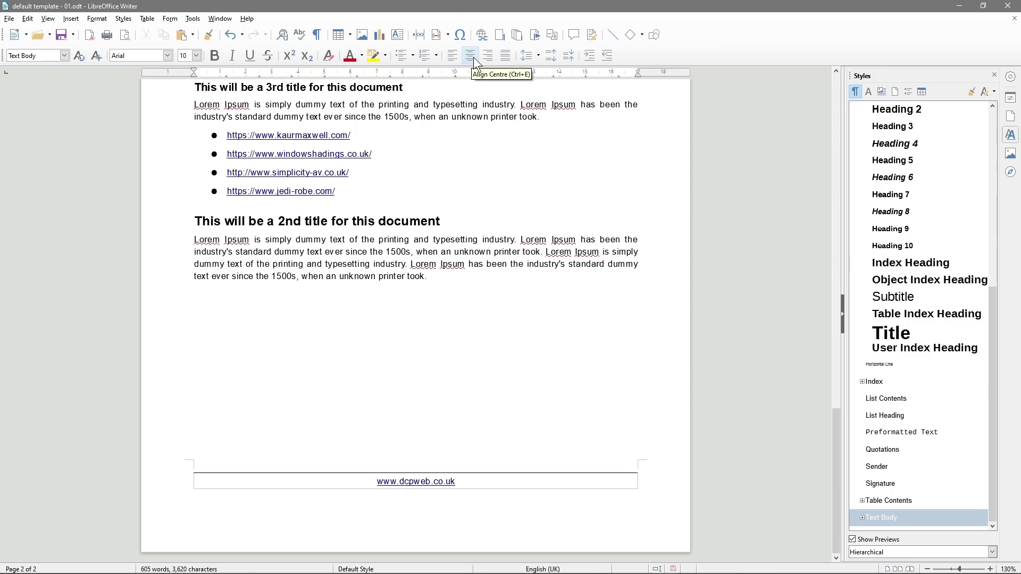
text(hanks for your help")
key(BackSpace)
text(!)
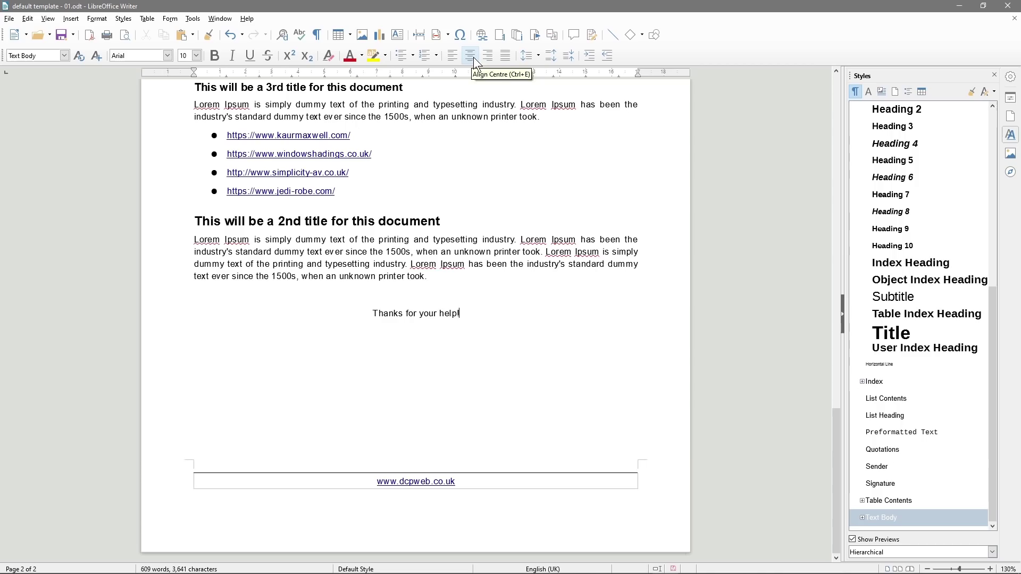
Make the closing line "Thanks for your help!" bold
drag(358, 312, 493, 312)
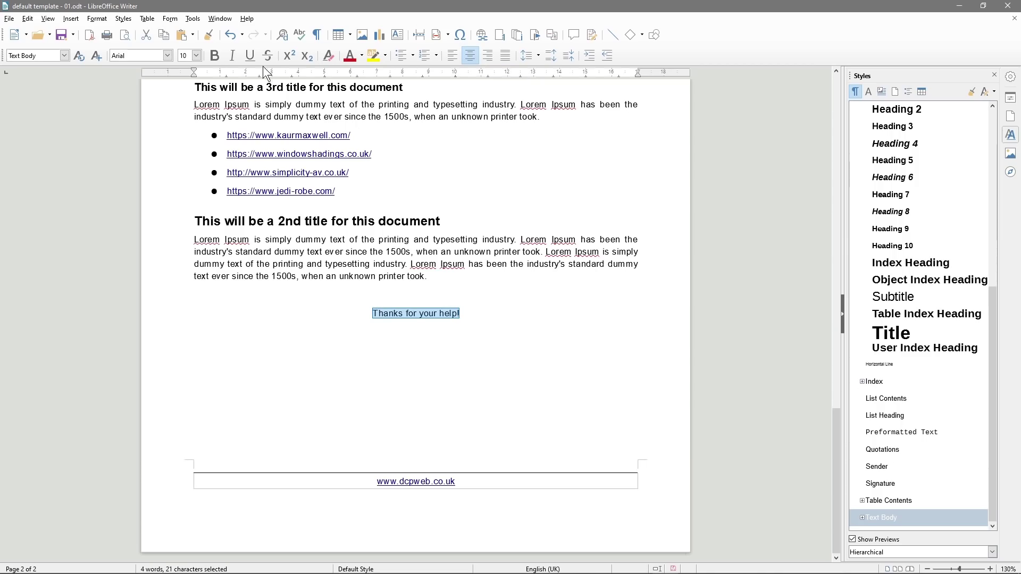
click(218, 53)
click(381, 313)
Try right and left alignment on "Thanks for your help!" and return the line to centred
drag(381, 313, 464, 314)
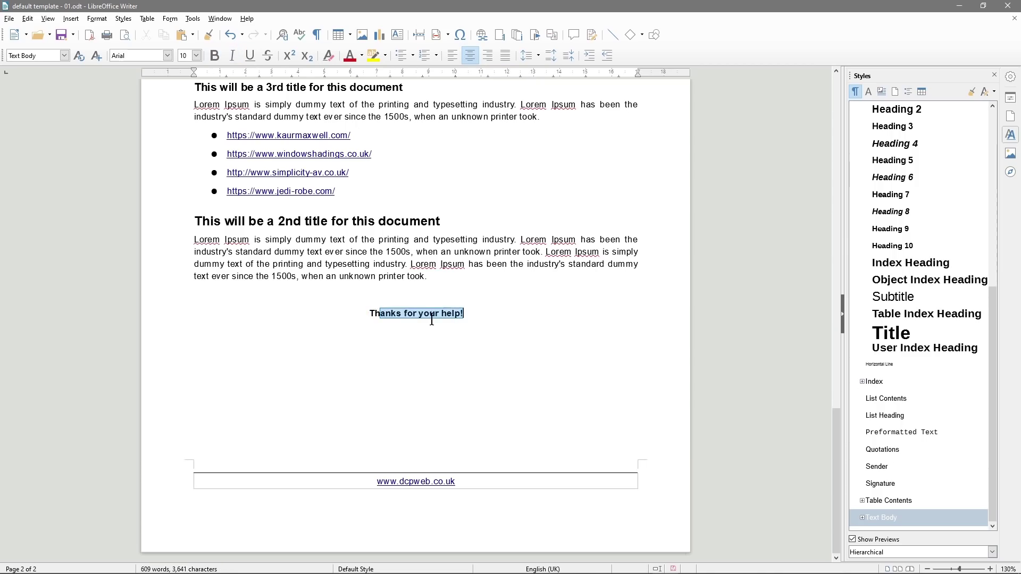
click(494, 56)
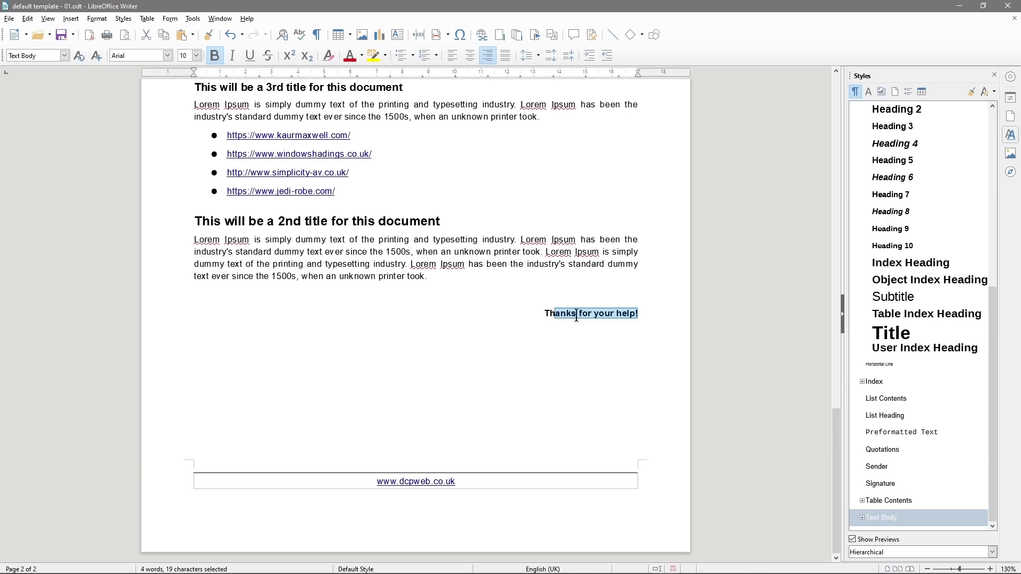
click(452, 57)
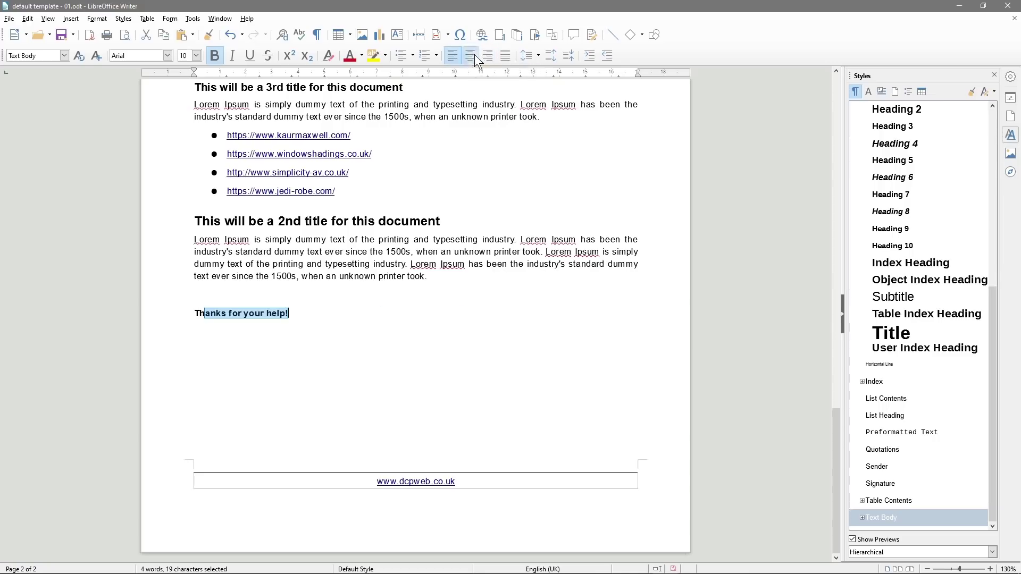
click(473, 55)
click(446, 313)
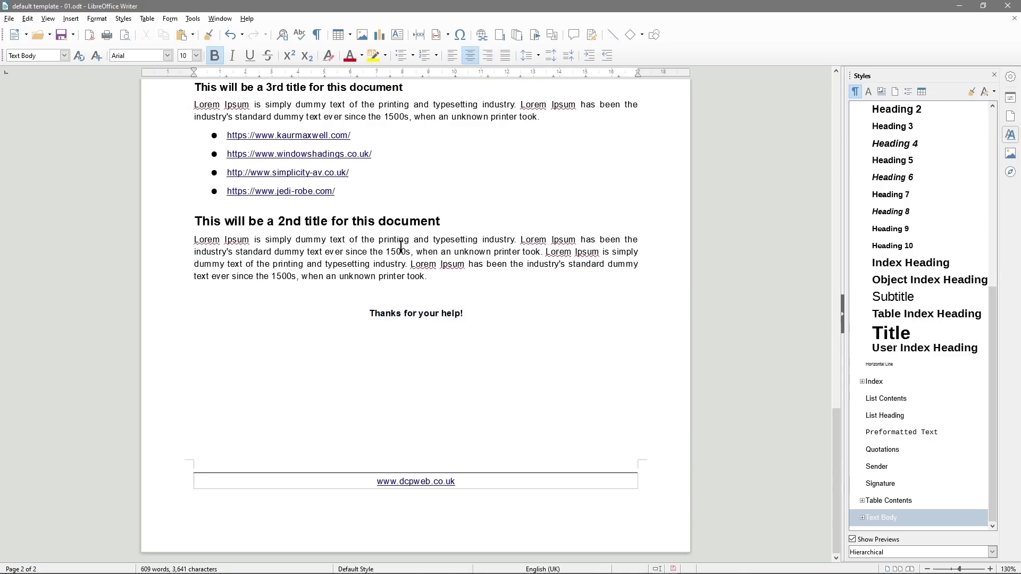
Review both pages of the template from the header on page 1 to the closing line on page 2
scroll(401, 247, up, 3)
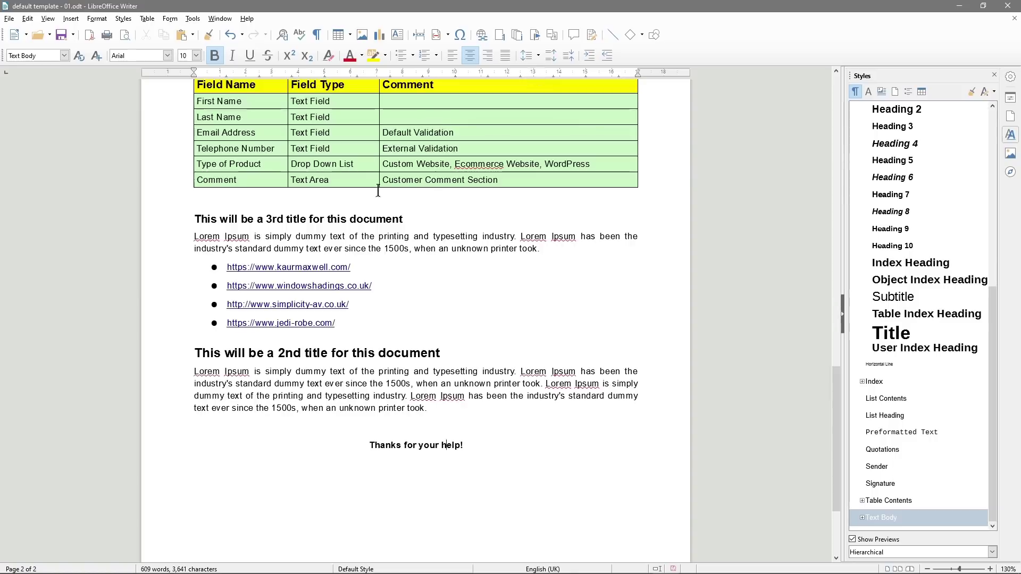
scroll(378, 197, up, 10)
scroll(372, 205, up, 5)
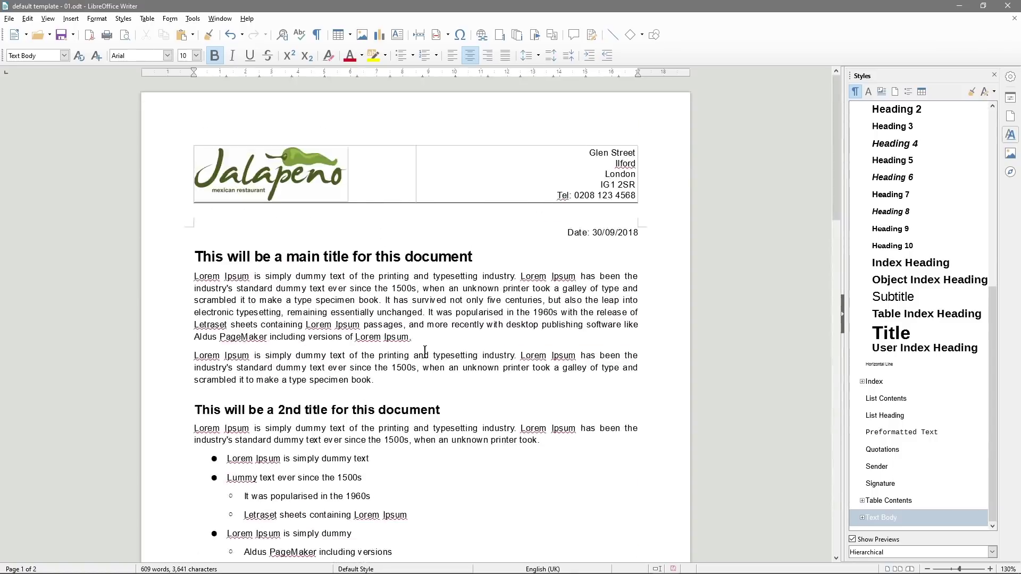
scroll(340, 330, down, 10)
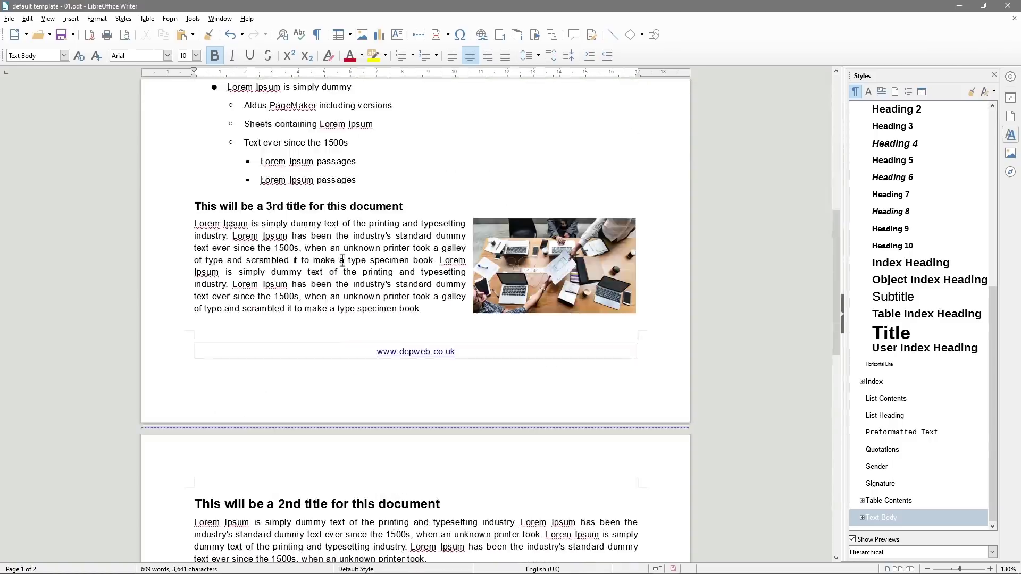
scroll(342, 260, down, 3)
scroll(304, 319, down, 5)
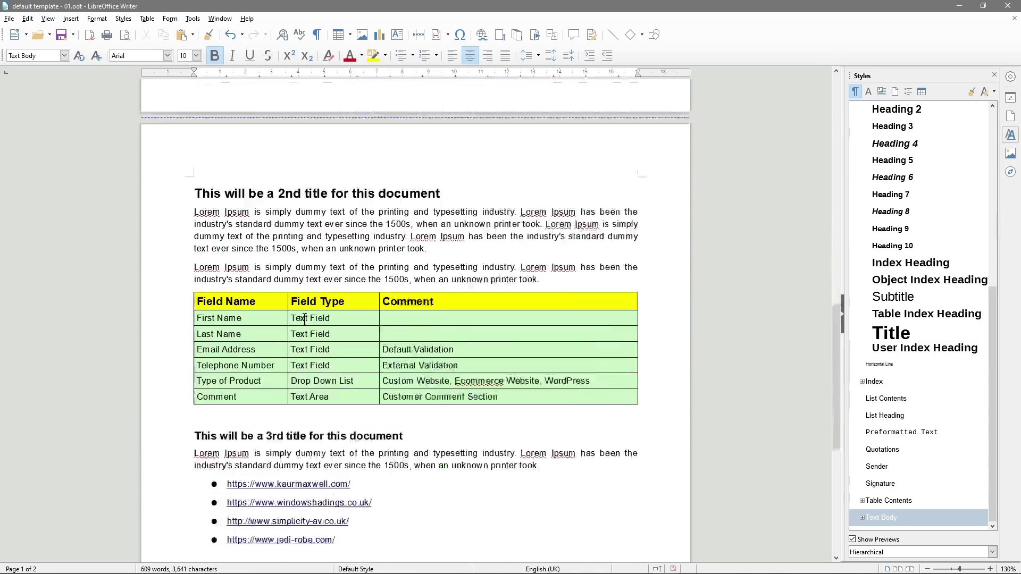
scroll(309, 325, down, 1)
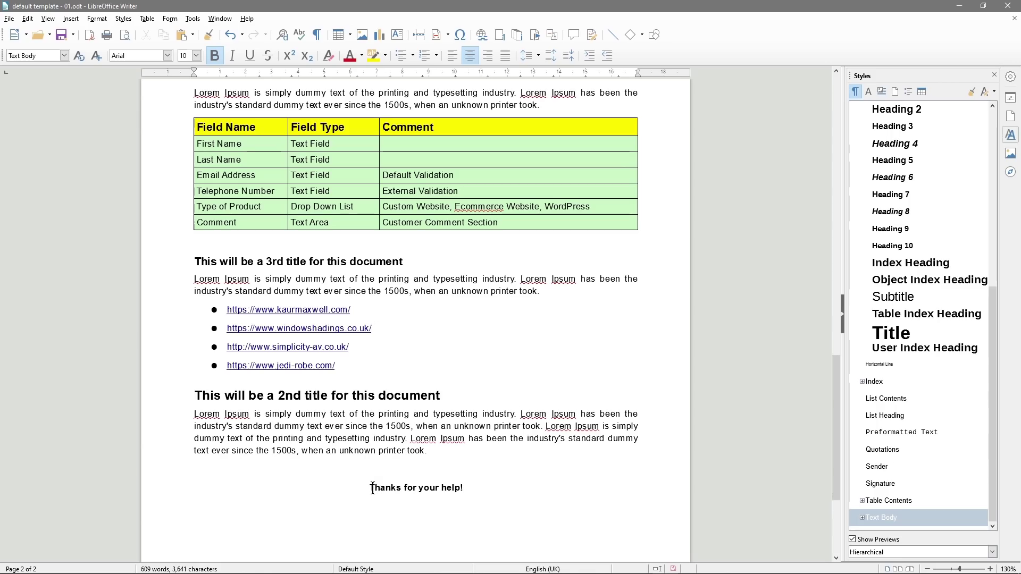
Highlight the whole closing line "Thanks for your help!" in yellow
drag(369, 488, 475, 486)
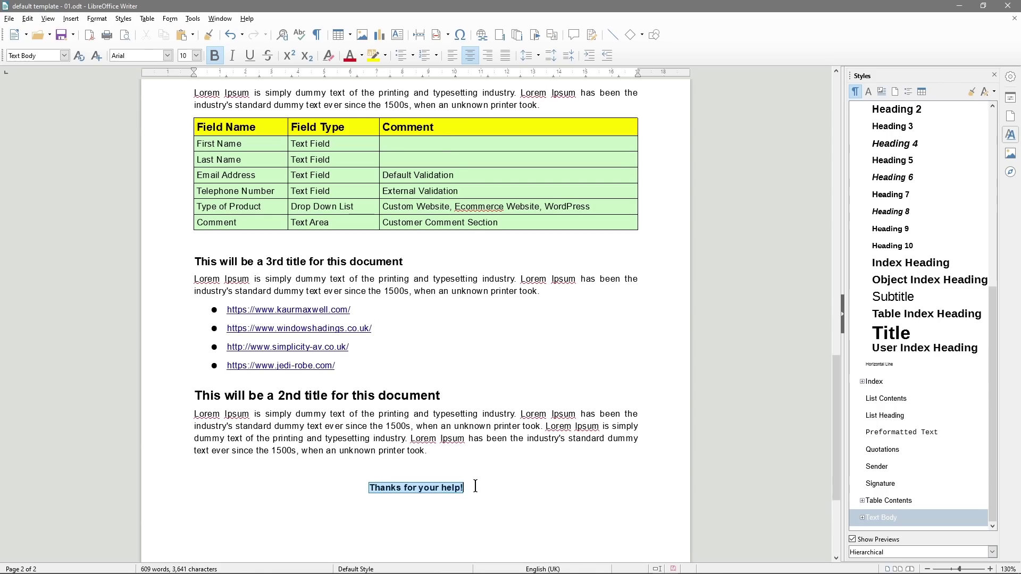
click(375, 60)
click(395, 438)
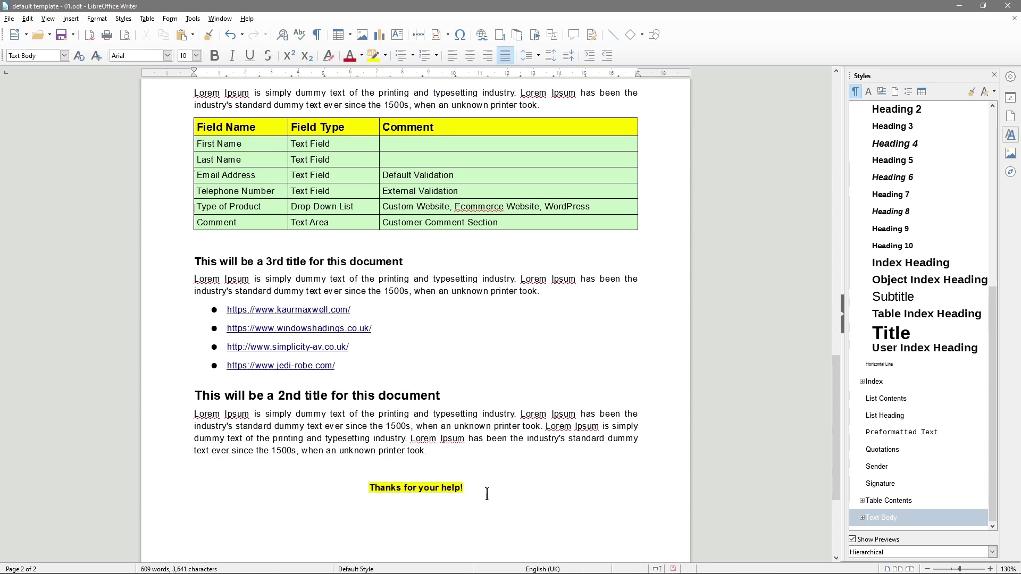
Try a light green highlight on "printing and typesetting" in the last 2nd-title paragraph and undo it
drag(378, 413, 482, 414)
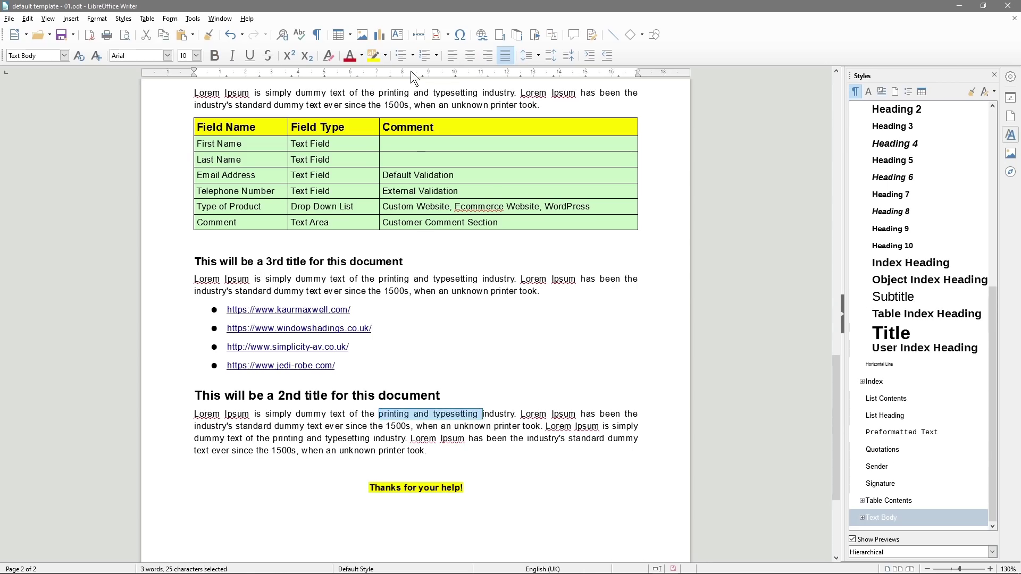
drag(379, 414, 475, 416)
click(384, 56)
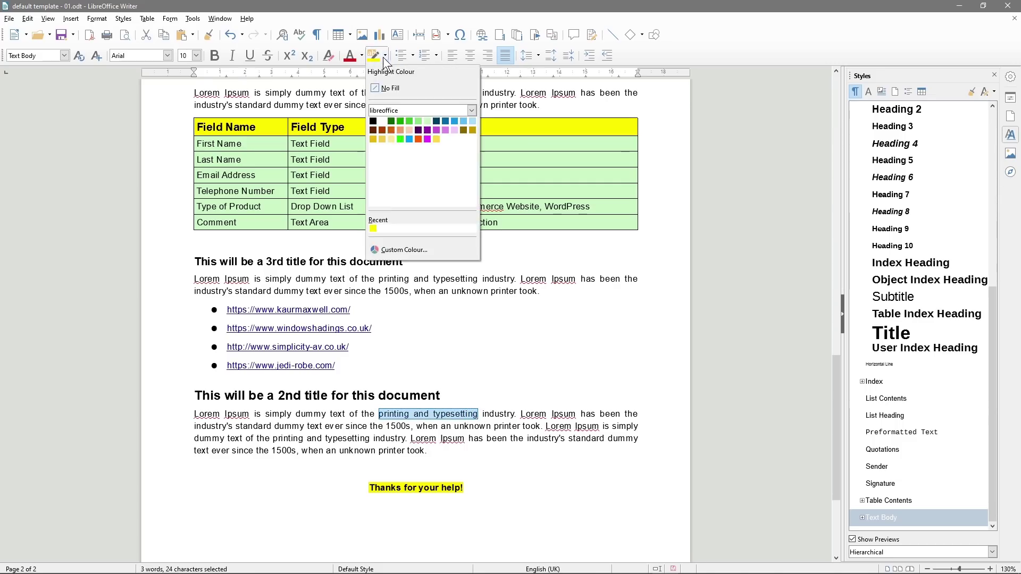
click(419, 121)
click(356, 415)
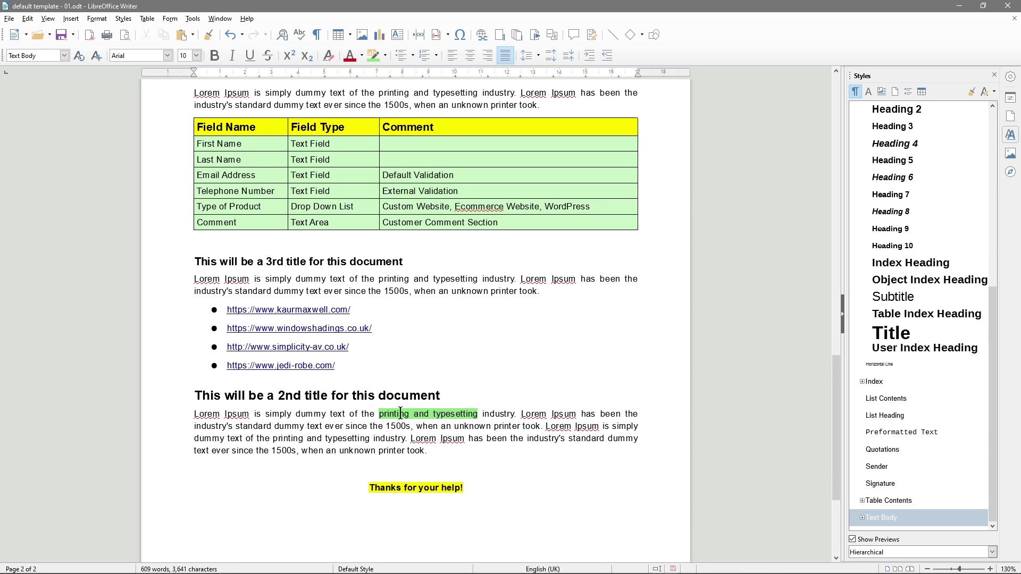
key(ctrl+z)
key(ctrl+z)
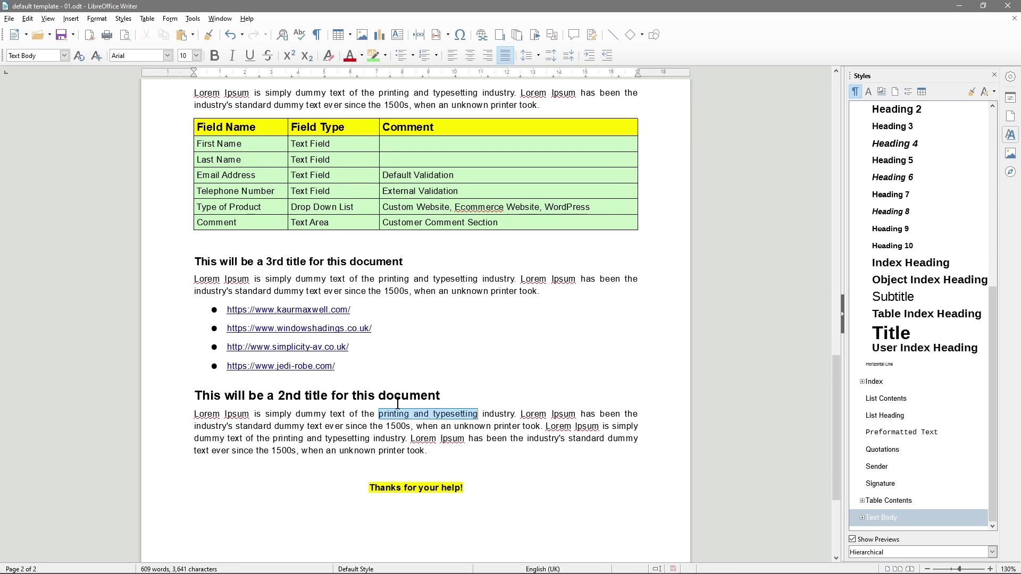
On page 1, highlight the sub-bullets "It was popularised in the 1960s" and "Letraset sheets containing Lorem Ipsum" in light green
key(Page_Up)
key(Page_Up)
key(Page_Up)
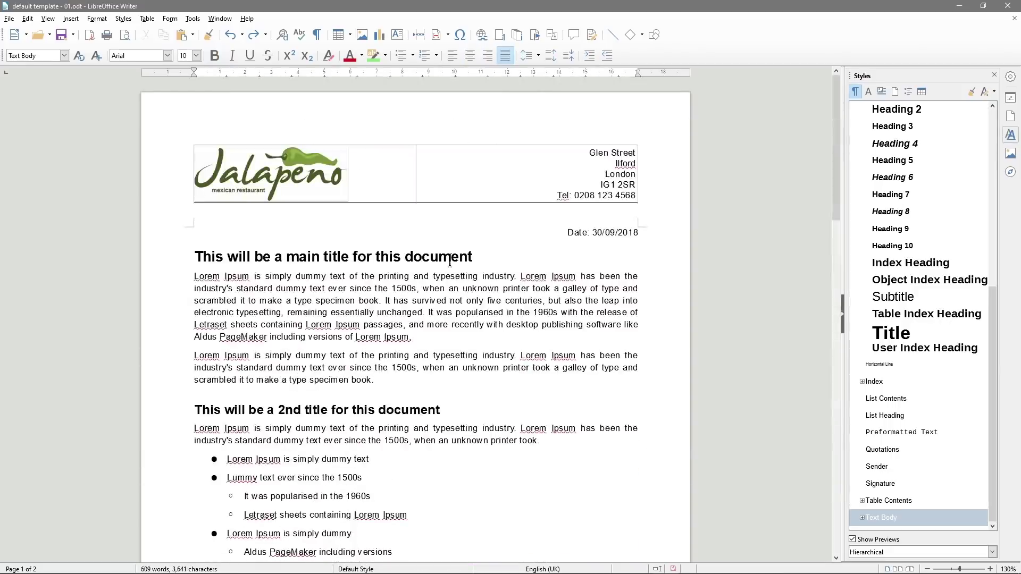
scroll(282, 394, down, 3)
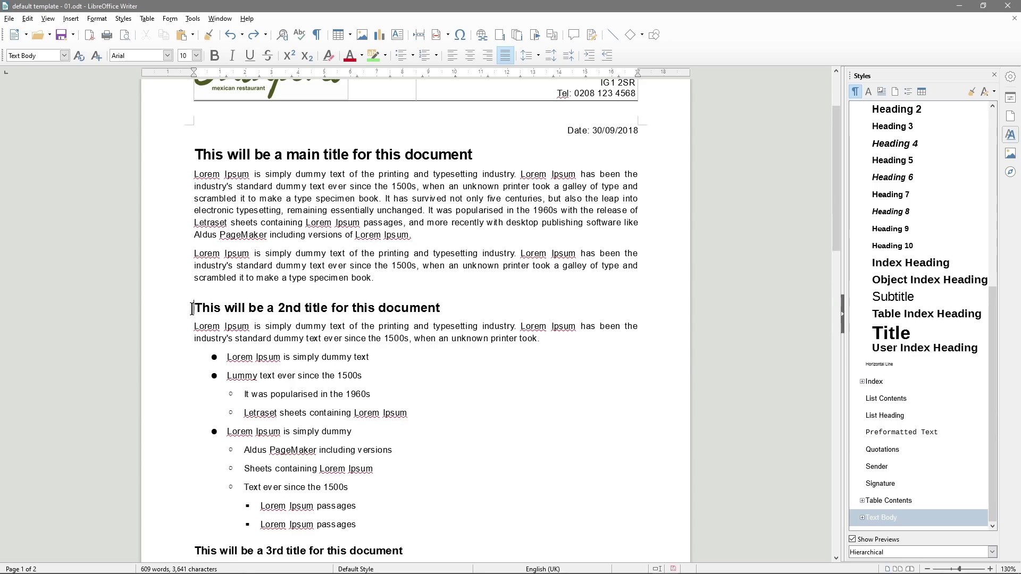
drag(195, 307, 439, 309)
click(438, 313)
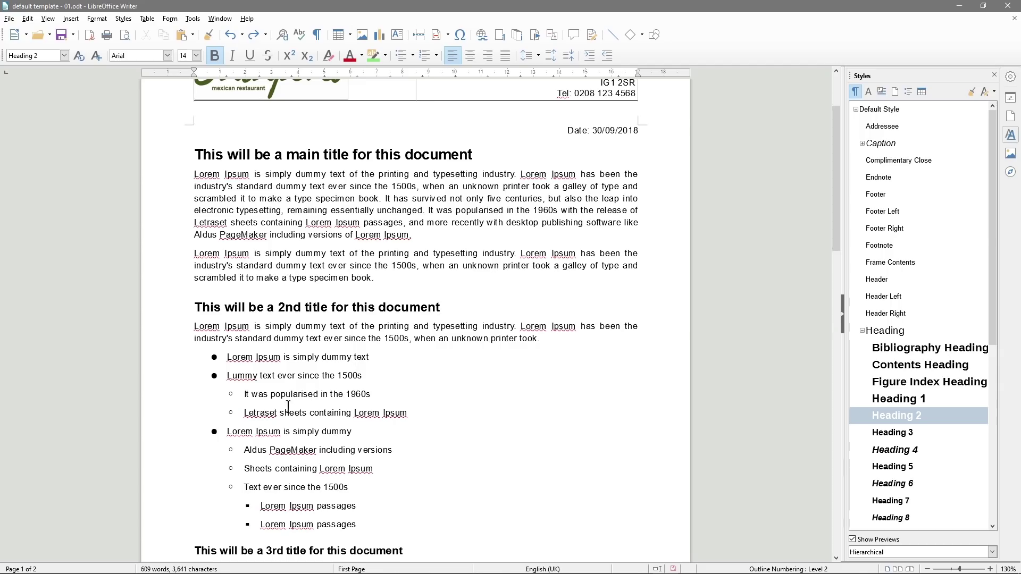
drag(245, 393, 420, 413)
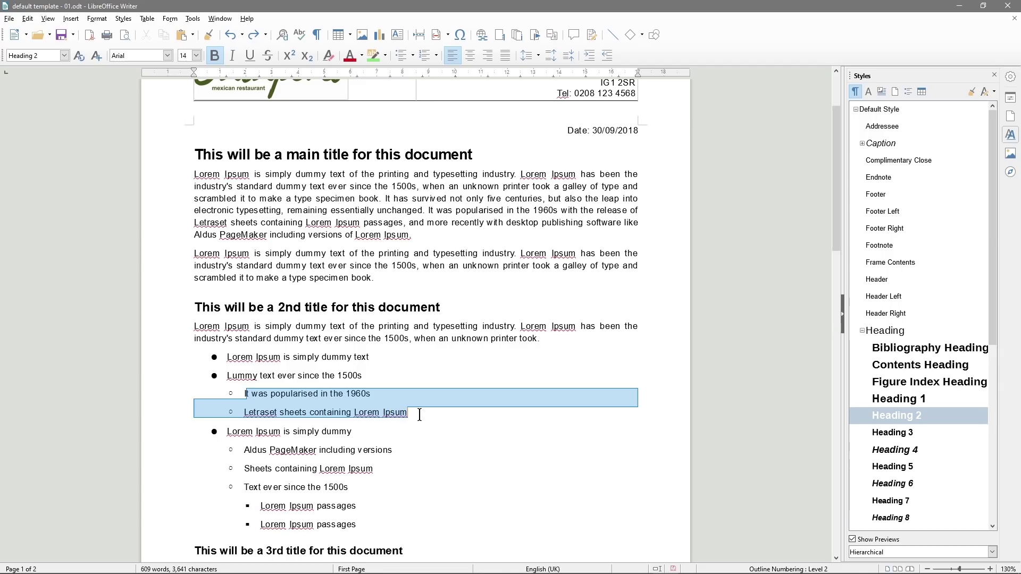
drag(245, 394, 423, 417)
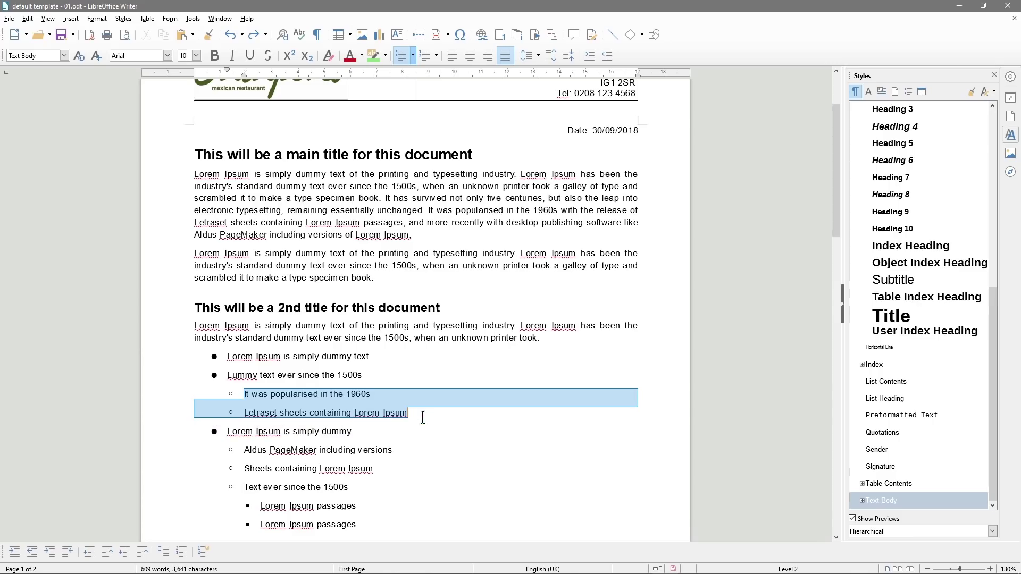
click(374, 55)
click(316, 397)
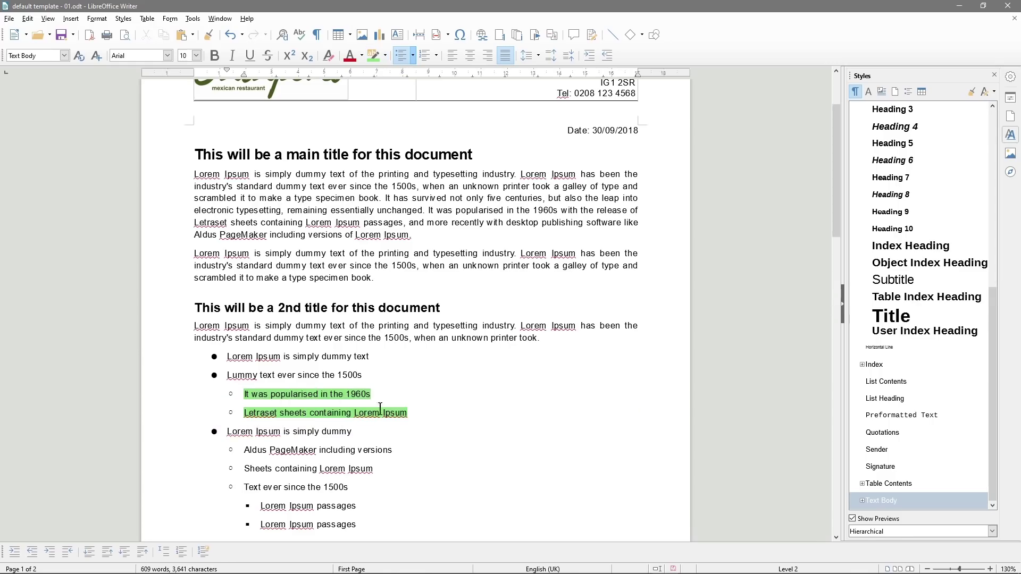
Change the highlight colour of the two sub-bullets under "Lummy text ever since the 1500s" to light blue
drag(405, 413, 237, 390)
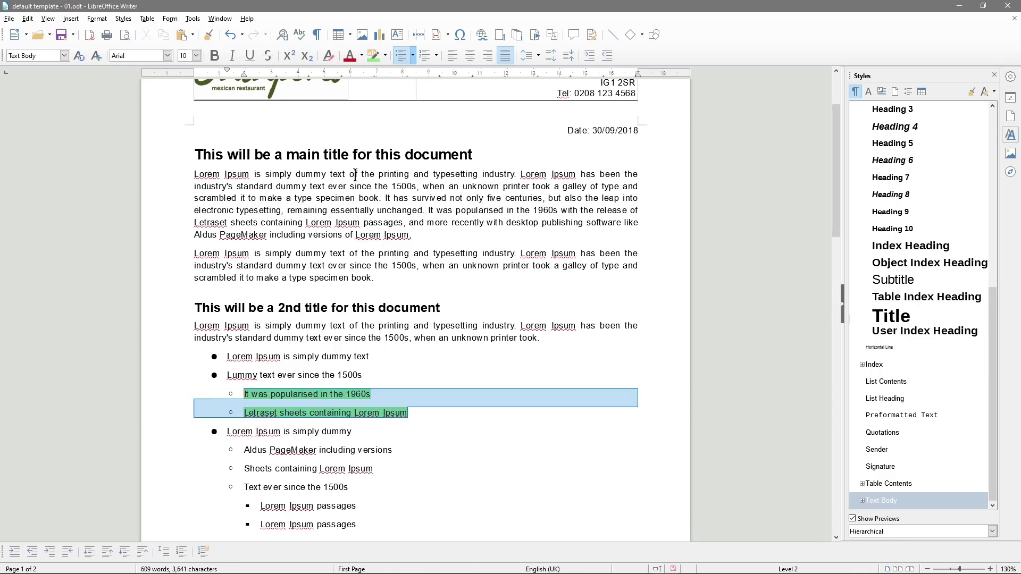
click(386, 56)
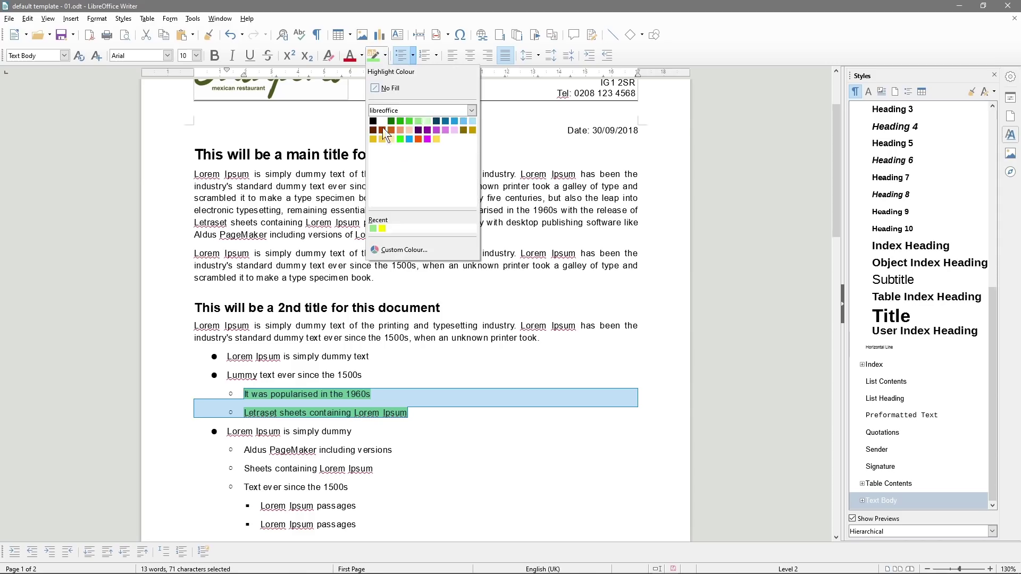
click(464, 121)
click(322, 377)
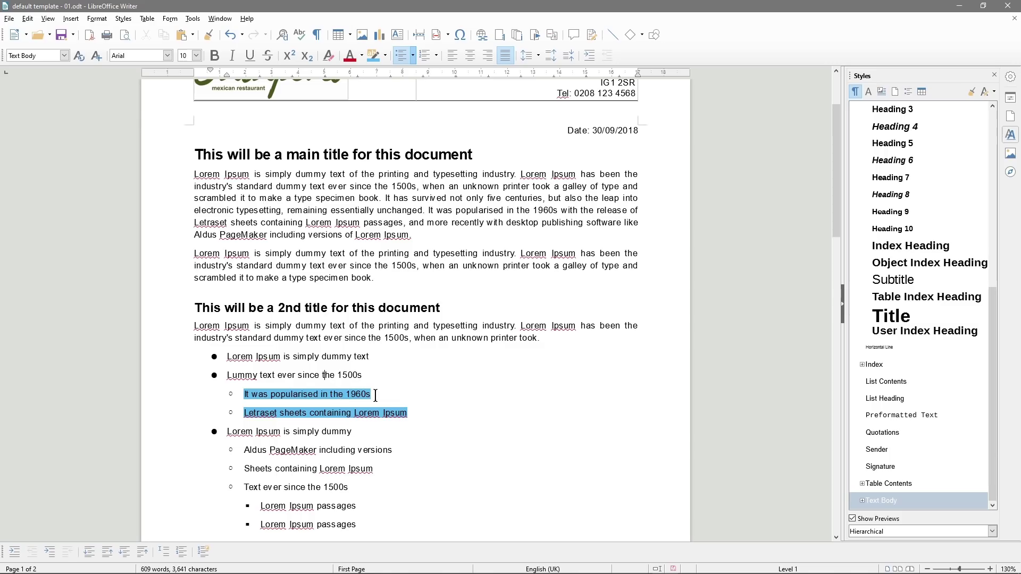
Remove the highlight from the two sub-bullets by setting their highlight colour to No Fill
drag(413, 414, 227, 396)
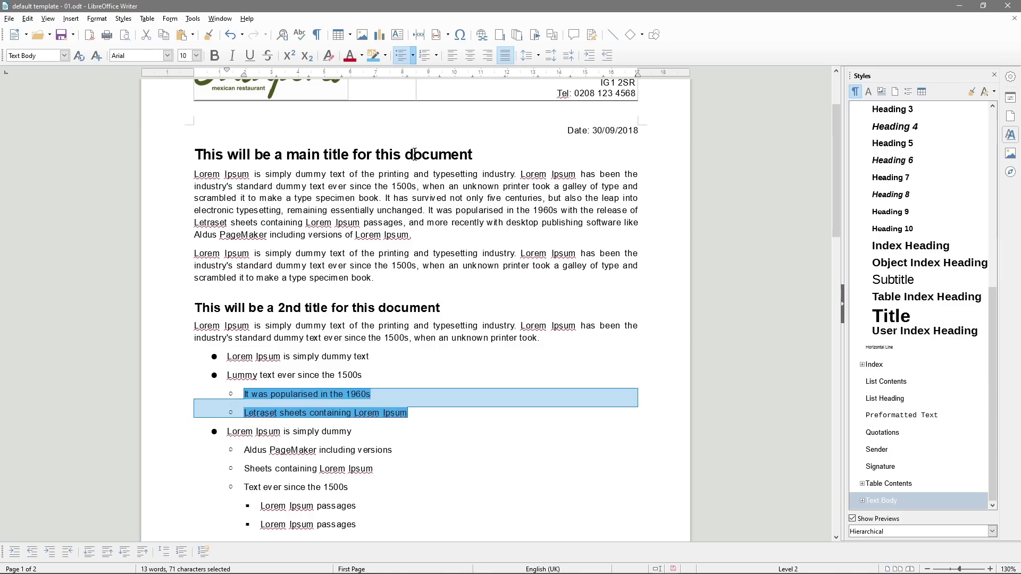
click(385, 56)
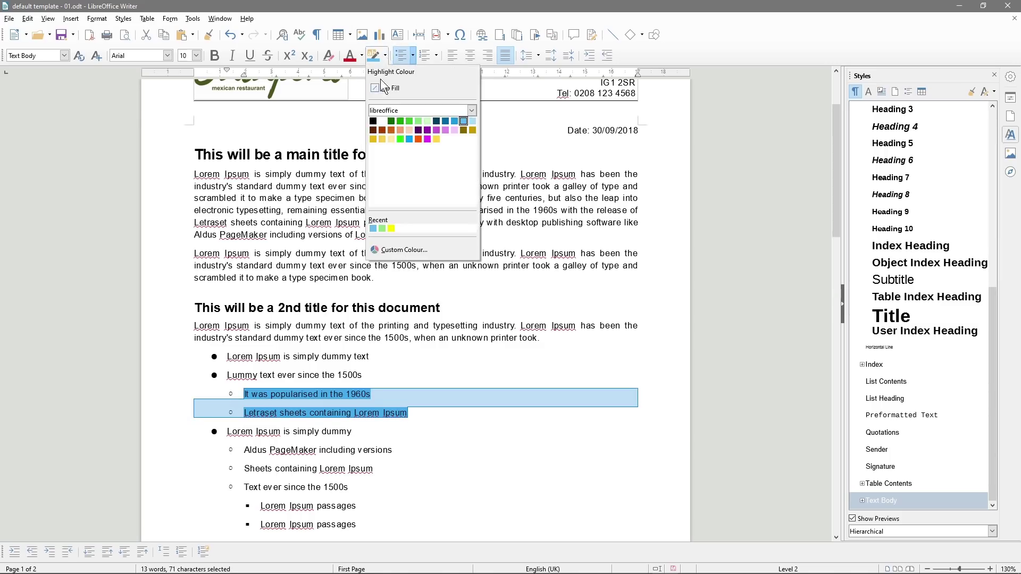
click(386, 88)
click(348, 278)
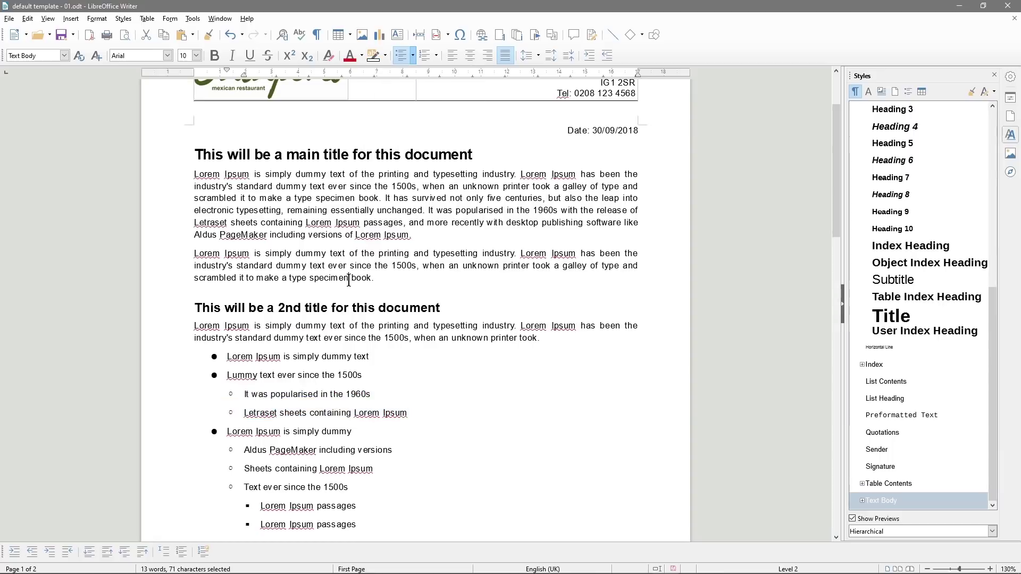
Enter "22nd May 2014" on the empty line above "Thanks for your help!" on page 2
scroll(307, 300, up, 3)
scroll(308, 300, down, 20)
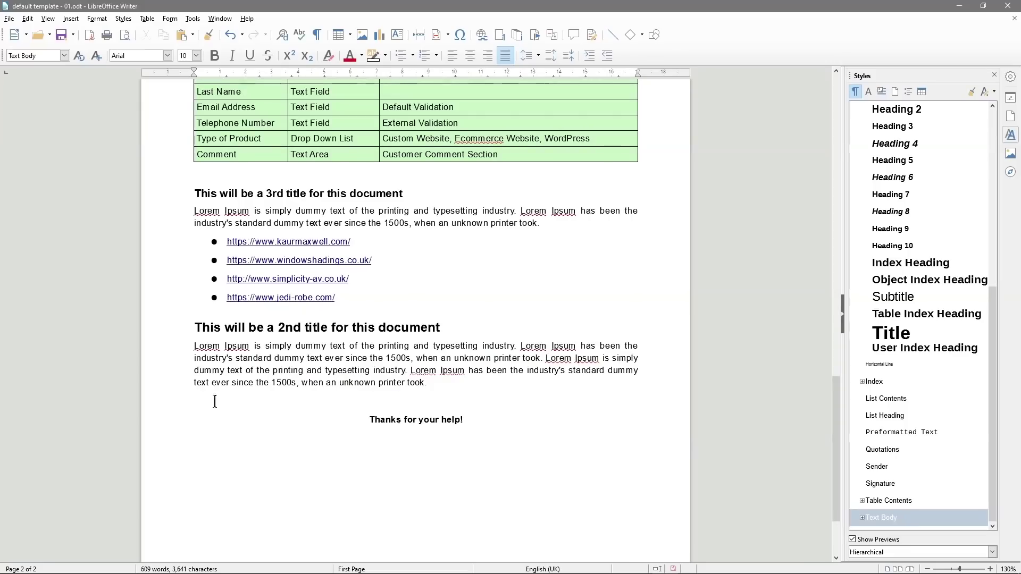
click(347, 398)
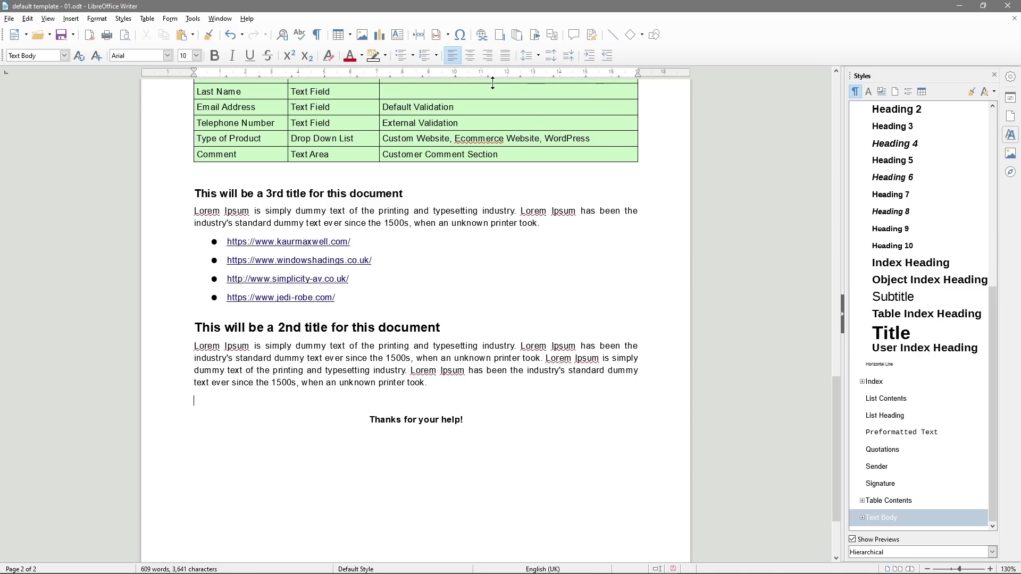
text(22nd May 2014)
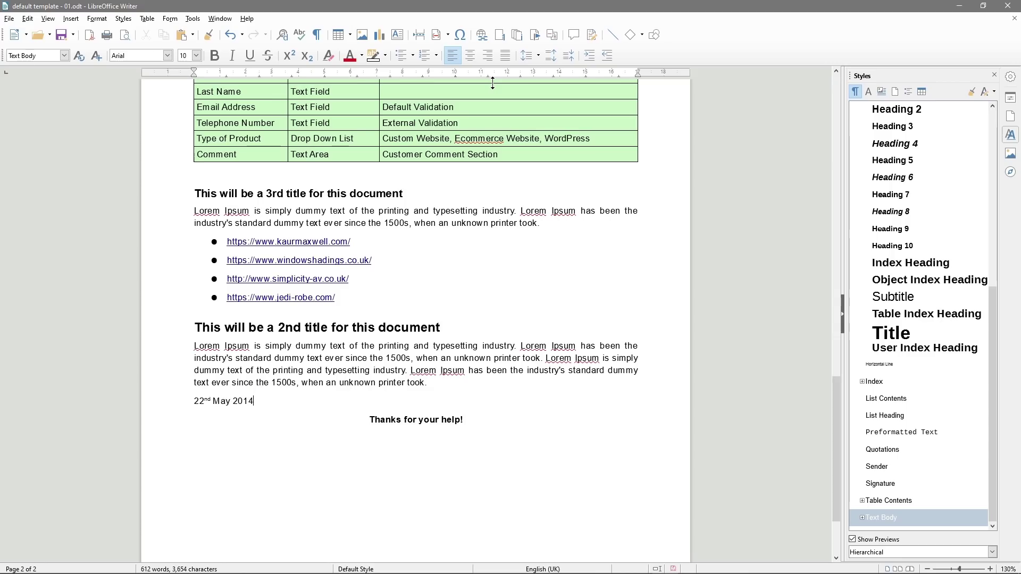
Edit the date above the closing line so its month is "Sept" and its year is 2018
key(BackSpace)
text(8)
key(ctrl+shift+Left)
text(Sept)
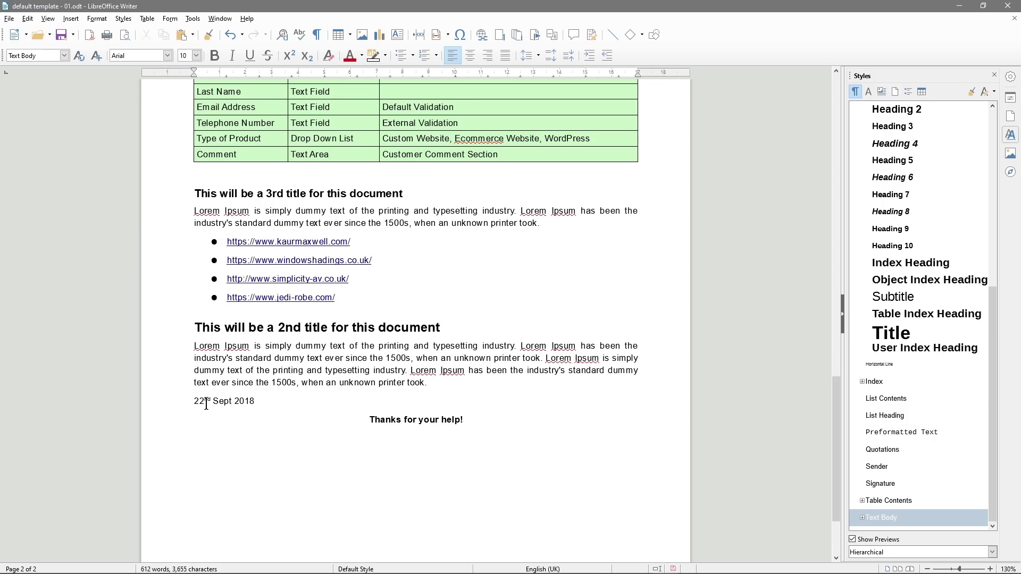
Try subscript on the "nd" of "22nd Sept 2018" and return it to superscript
drag(204, 402, 211, 401)
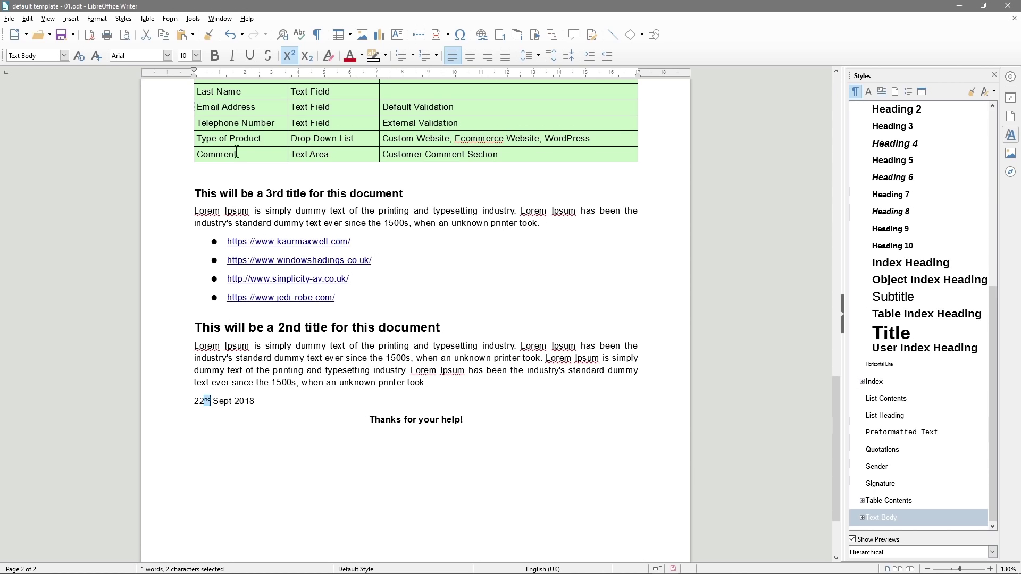
click(306, 58)
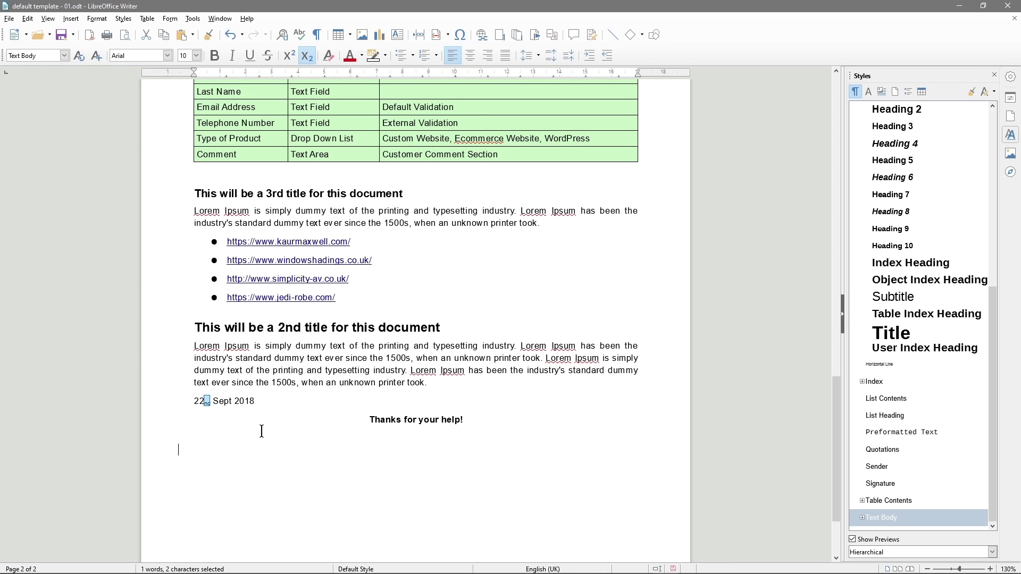
scroll(262, 431, up, 3)
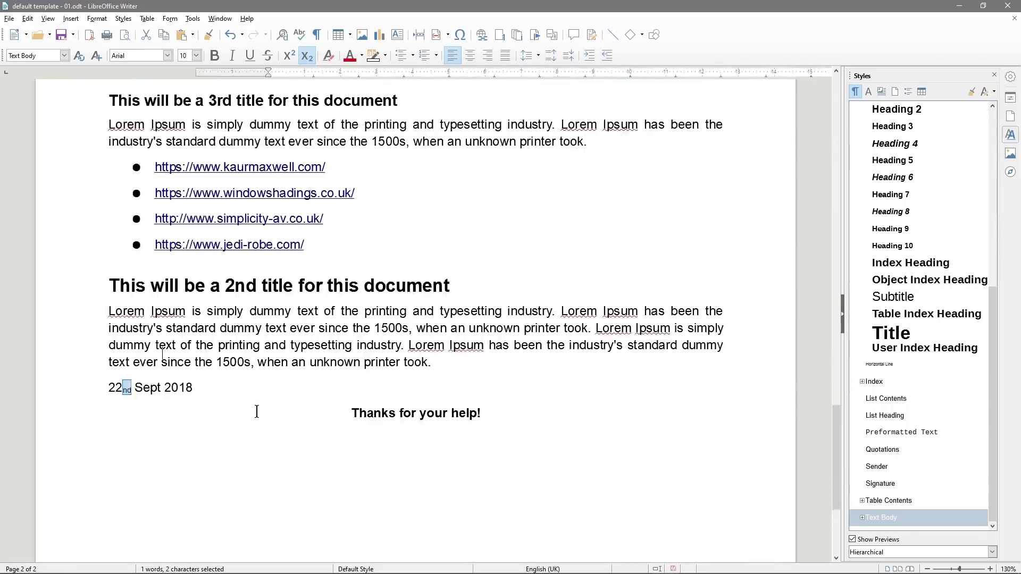
scroll(257, 412, up, 3)
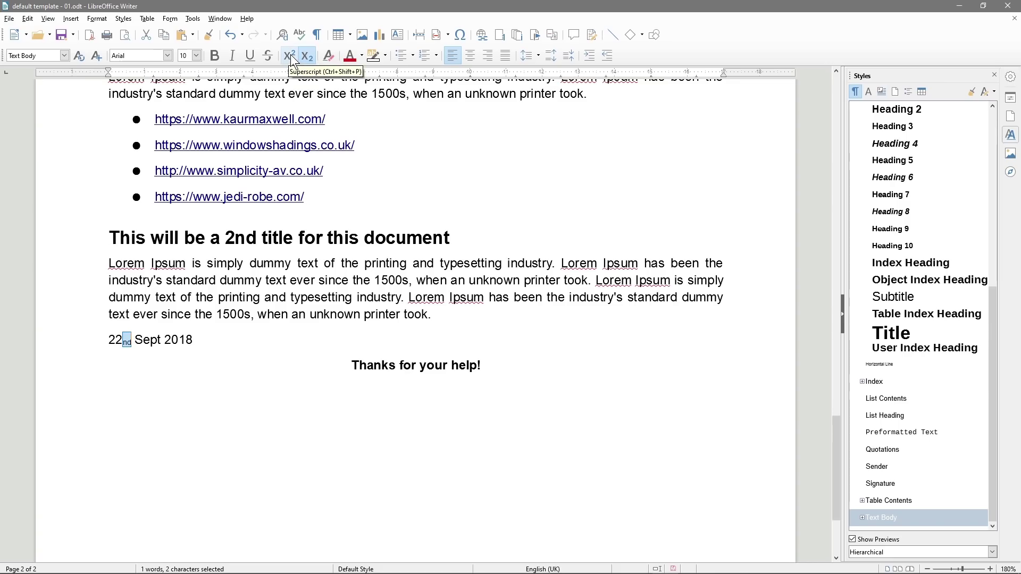
click(127, 341)
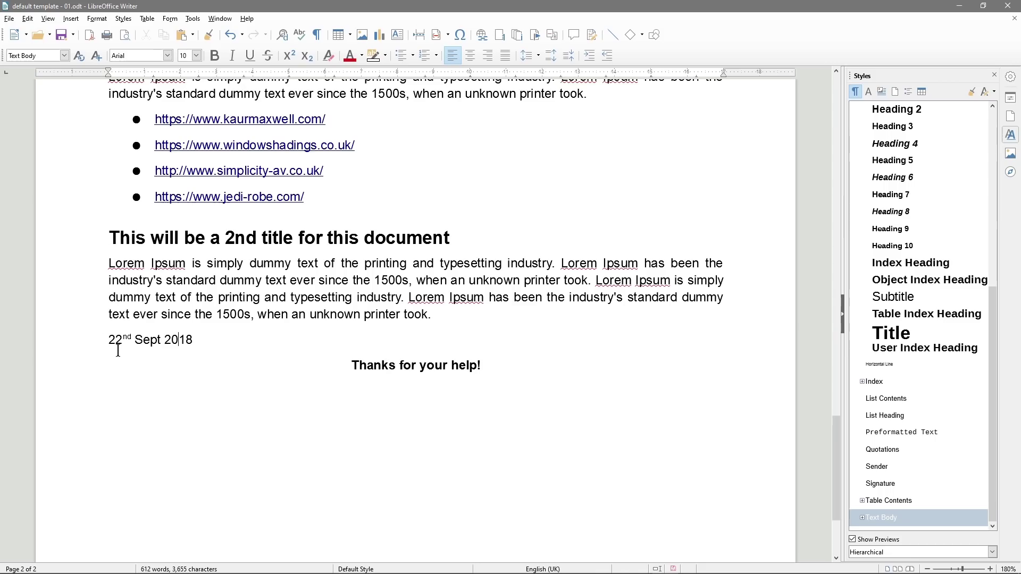
Delete the date "22nd Sept 2018" from the line above "Thanks for your help!"
drag(190, 342, 84, 340)
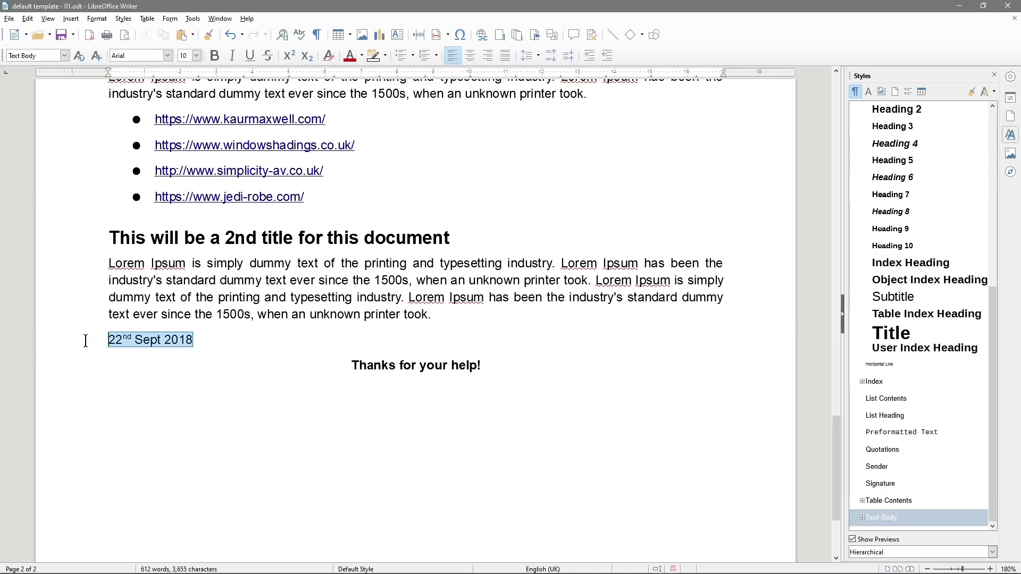
key(Delete)
Examine the format of the date in the "Date:" line below the page 1 header
middle_click(330, 532)
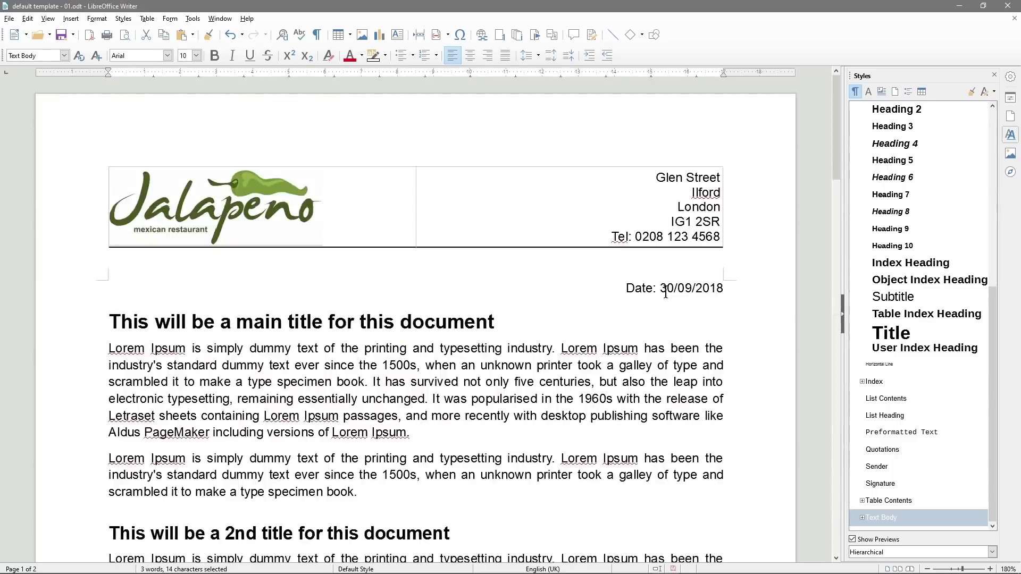
drag(659, 287, 722, 287)
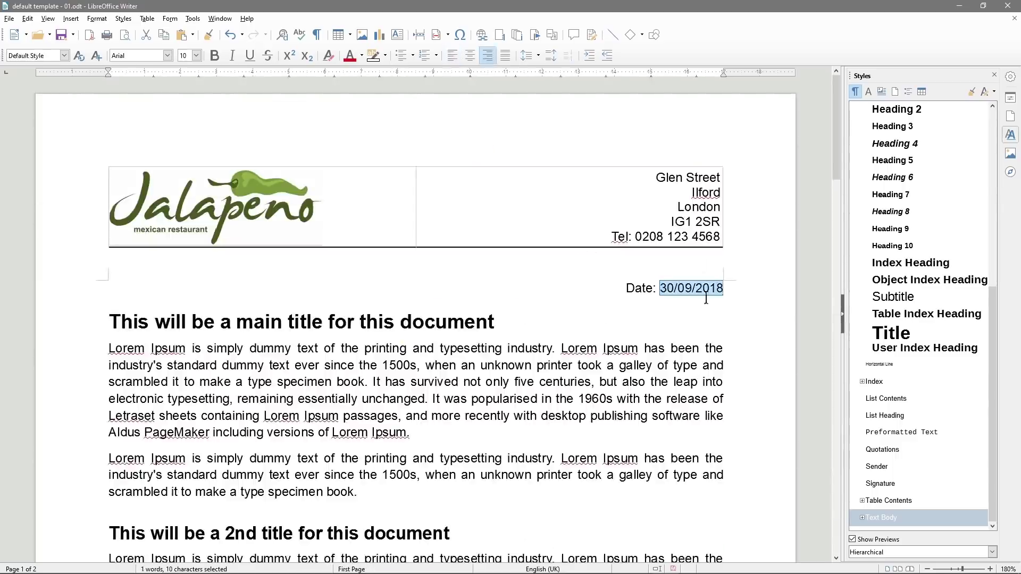
click(677, 287)
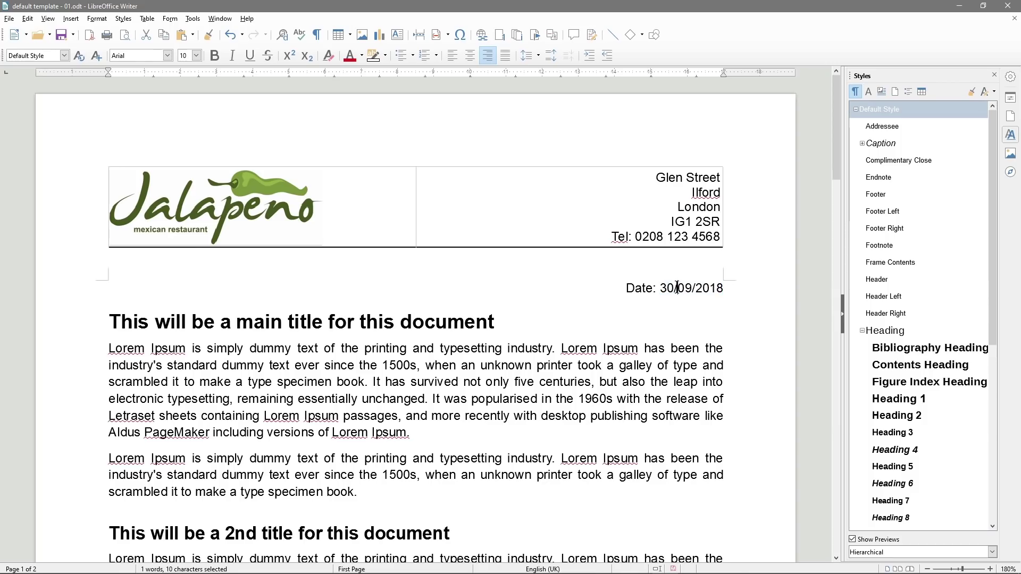
drag(663, 288, 723, 289)
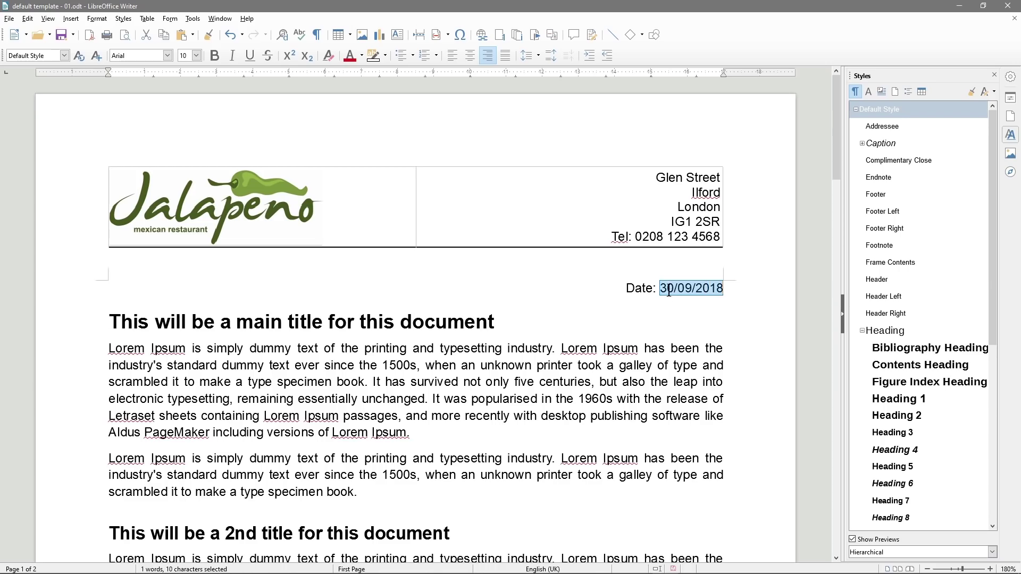
click(703, 287)
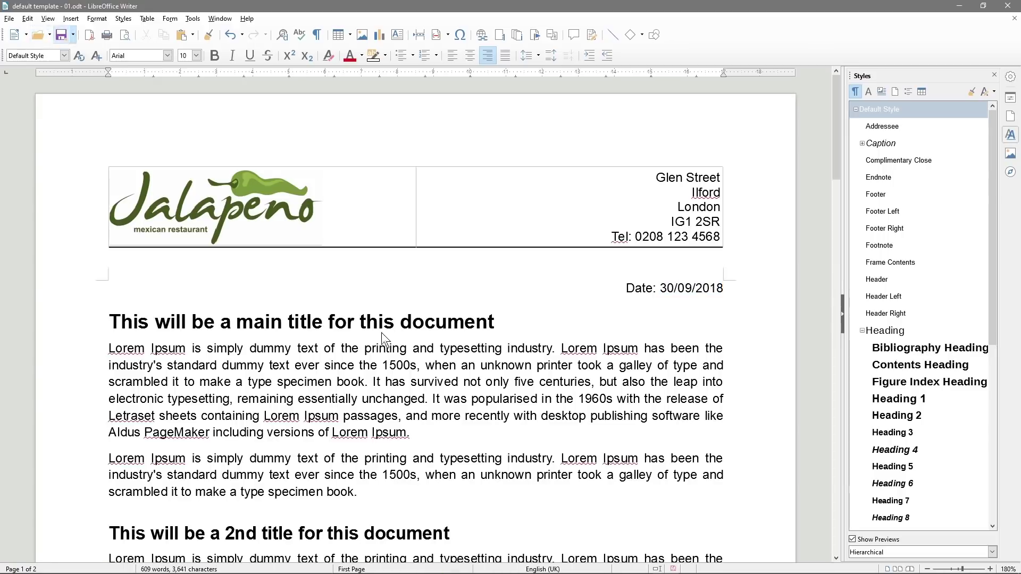
Try bold on "Ipsum is simply dummy text" in the last 2nd-title paragraph on page 2 and clear its direct formatting
scroll(346, 303, down, 20)
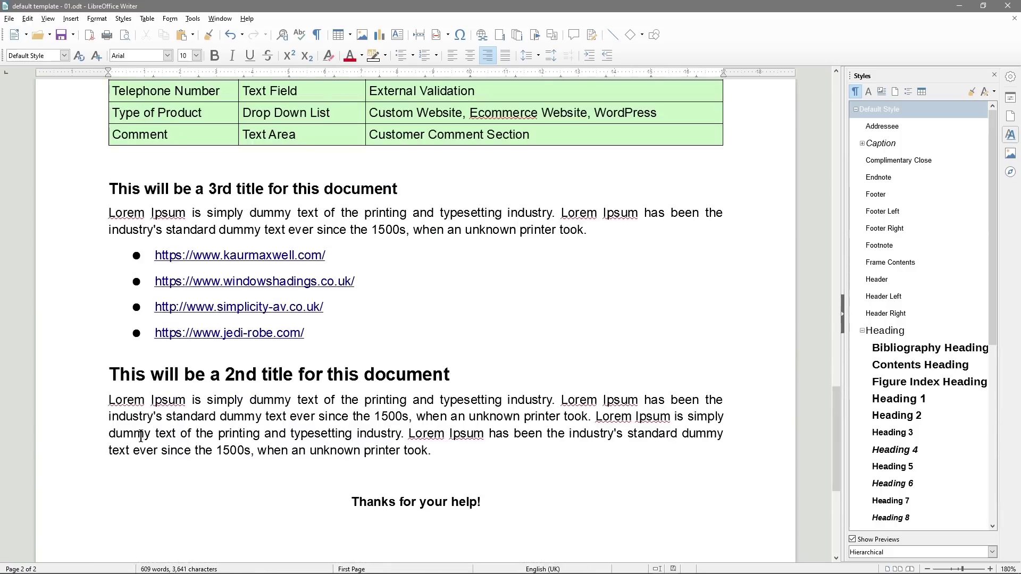
click(120, 470)
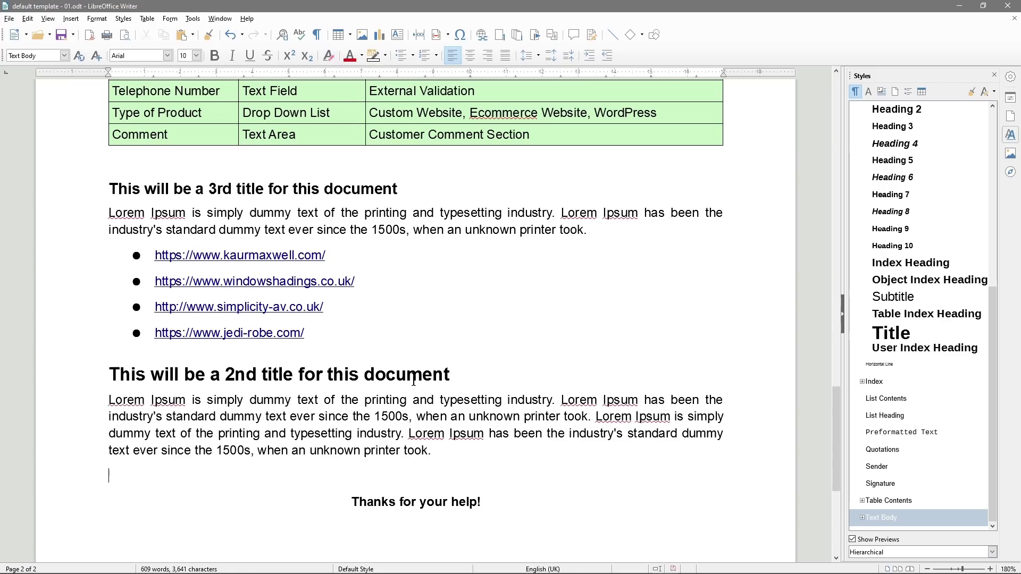
drag(451, 374, 83, 378)
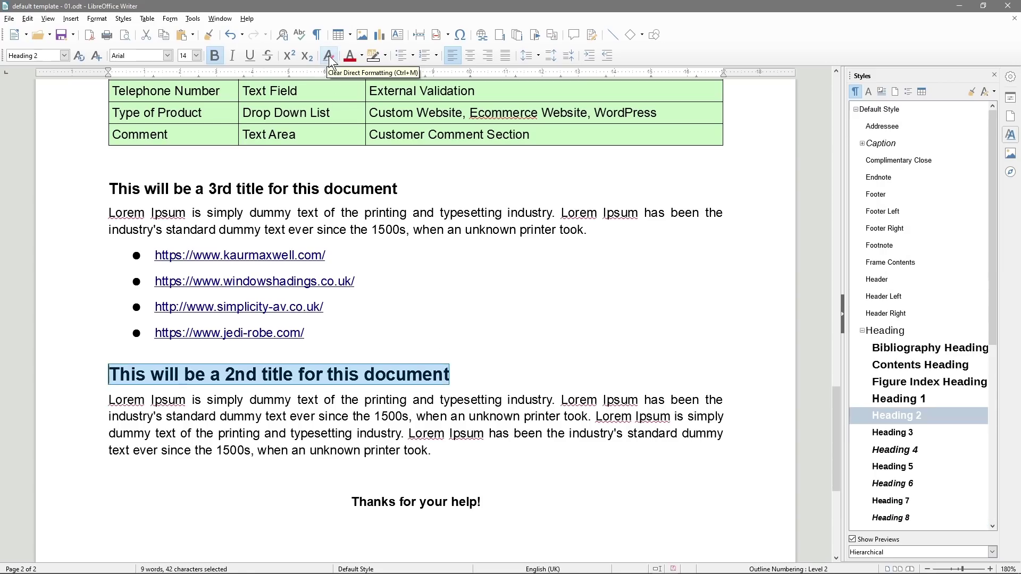
drag(145, 399, 317, 399)
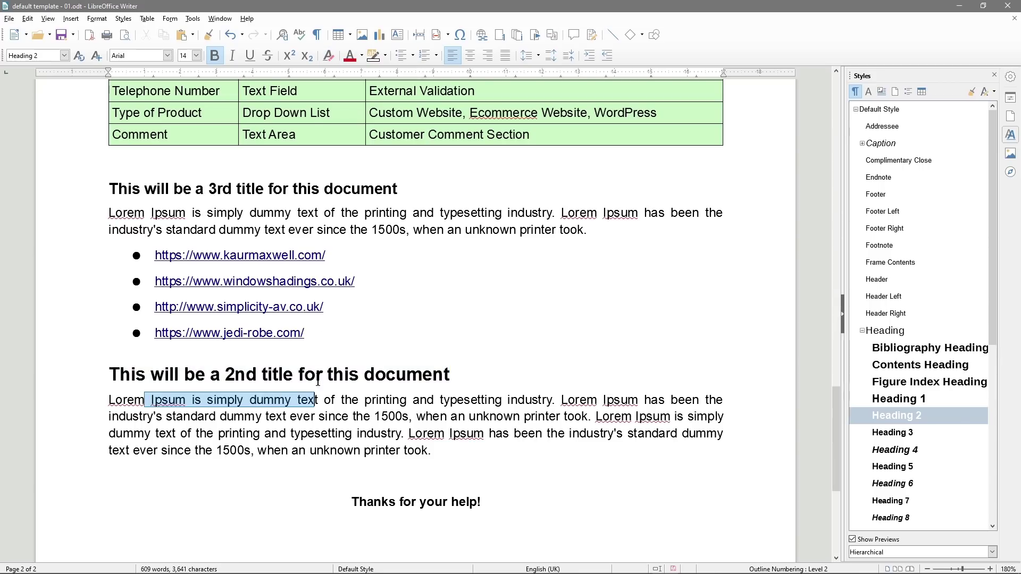
click(350, 55)
click(298, 366)
drag(151, 400, 316, 402)
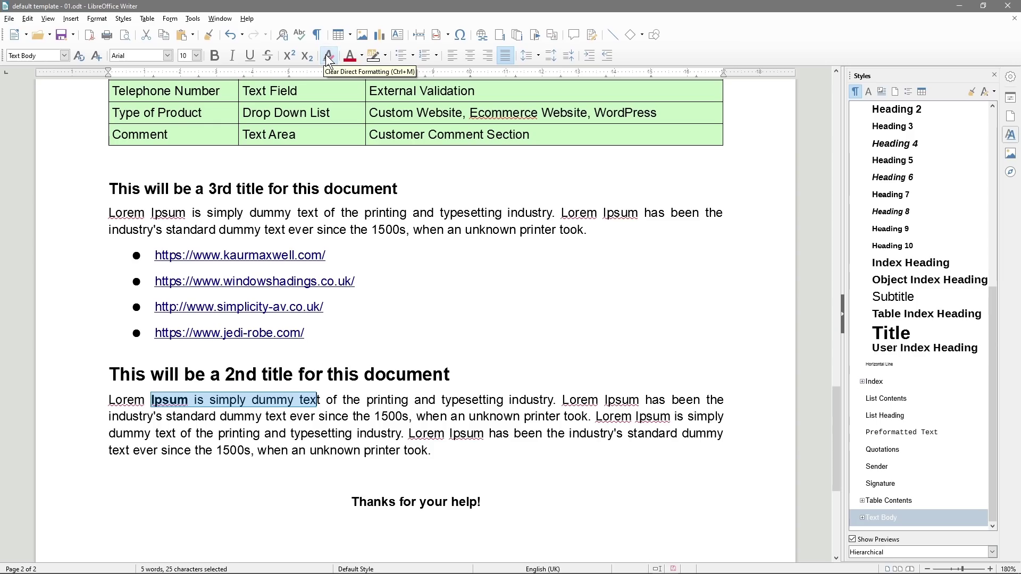
click(215, 54)
key(ctrl+b)
click(353, 399)
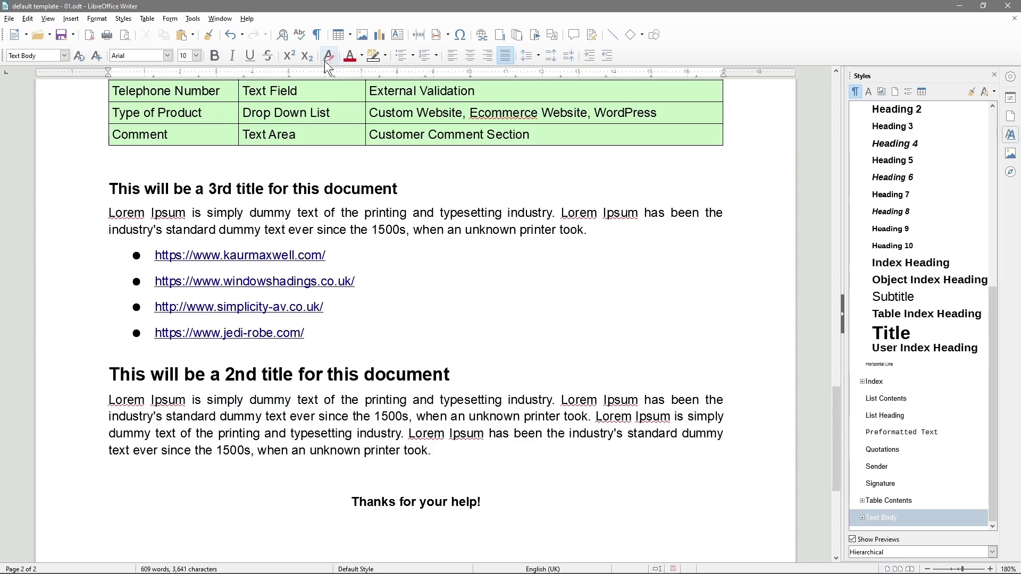
Try bold, an Orange 2 font colour and a yellow highlight on "printing and typesetting industry. Lorem Ipsum" in the last 2nd-title paragraph
drag(365, 400, 638, 400)
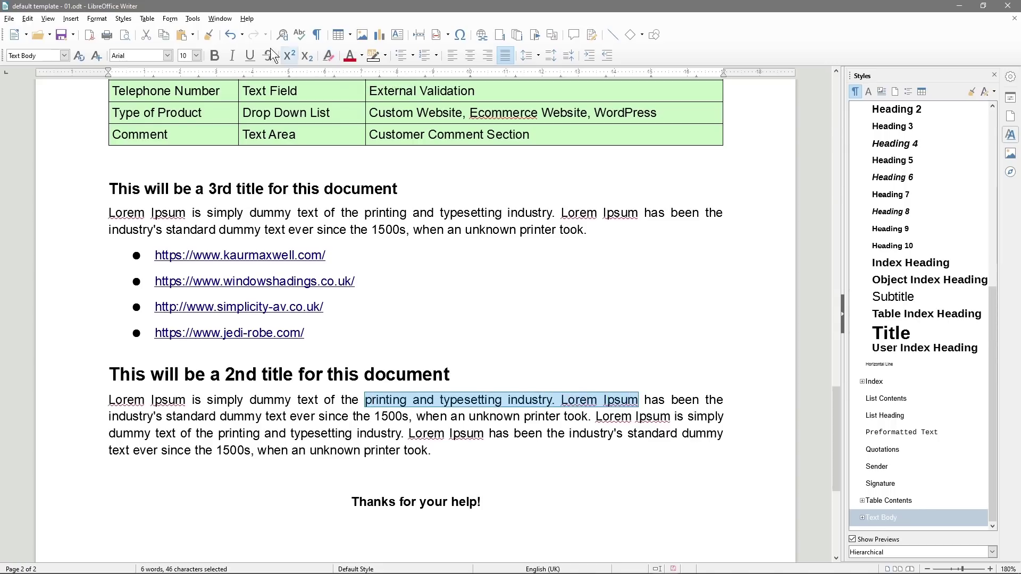
click(216, 54)
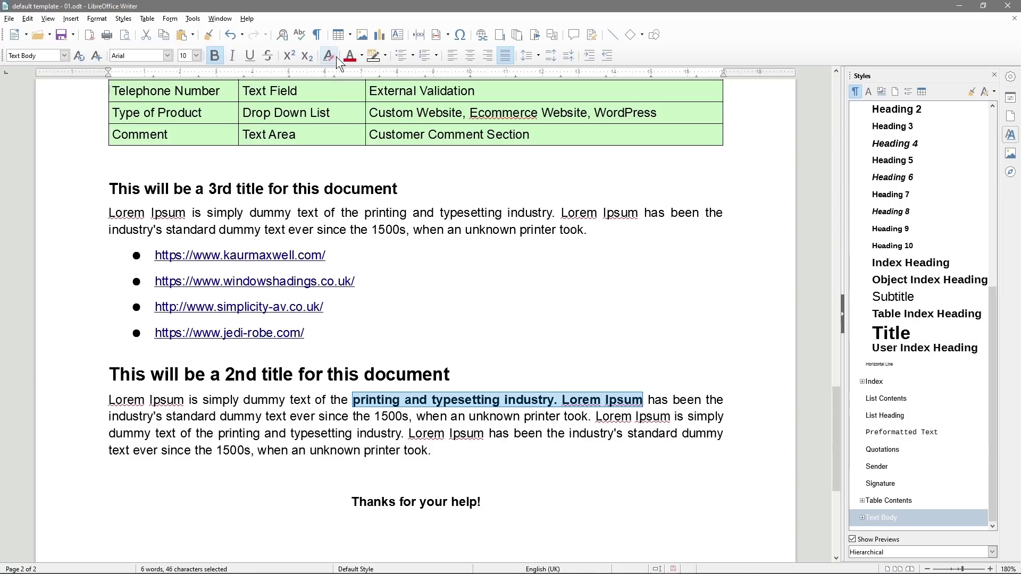
click(362, 56)
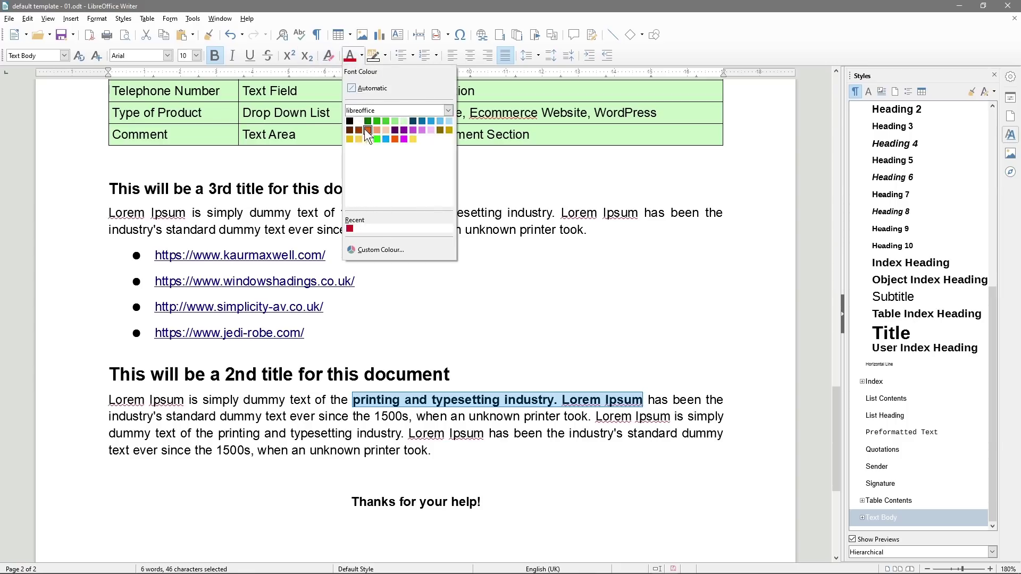
click(365, 129)
click(385, 55)
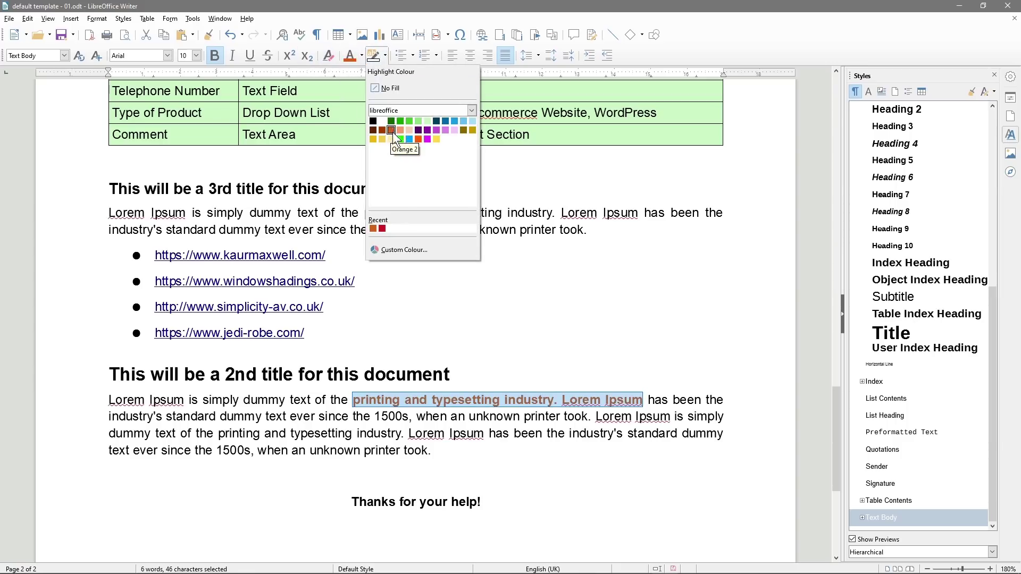
click(381, 137)
click(376, 415)
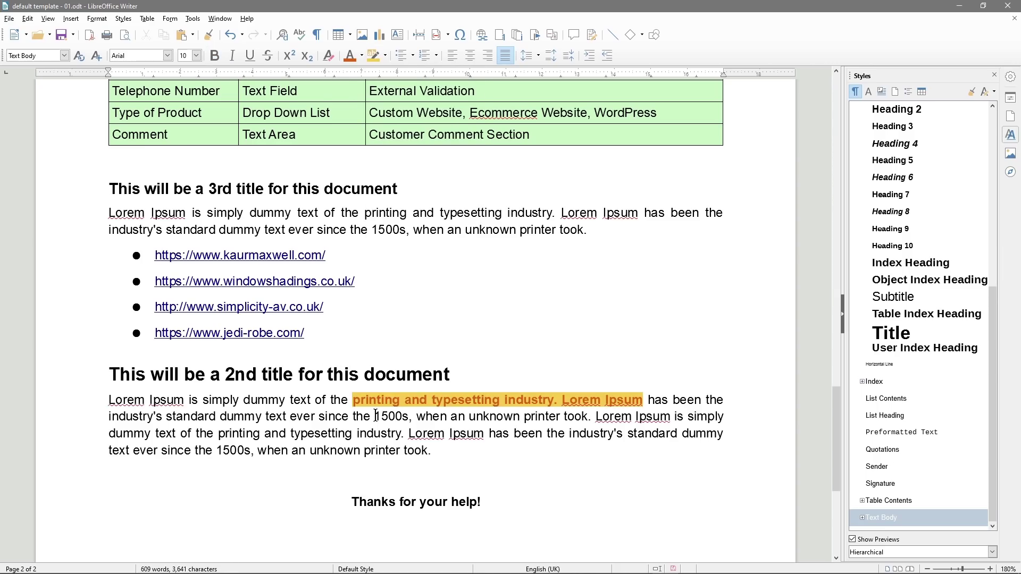
Clear the direct formatting from "printing and typesetting industry. Lorem Ipsum" in the last paragraph and save the document
drag(353, 400, 642, 399)
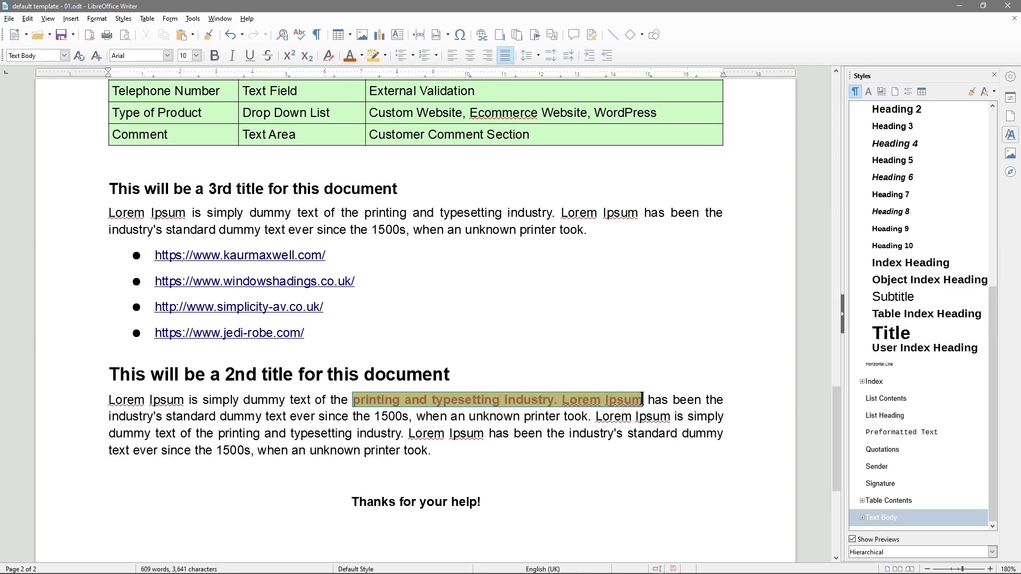
click(330, 58)
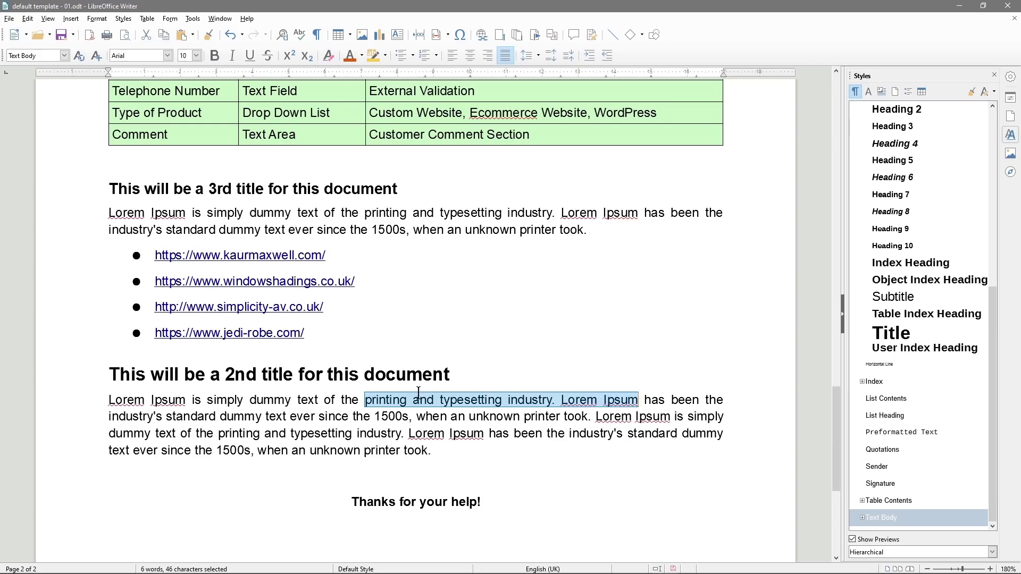
click(512, 392)
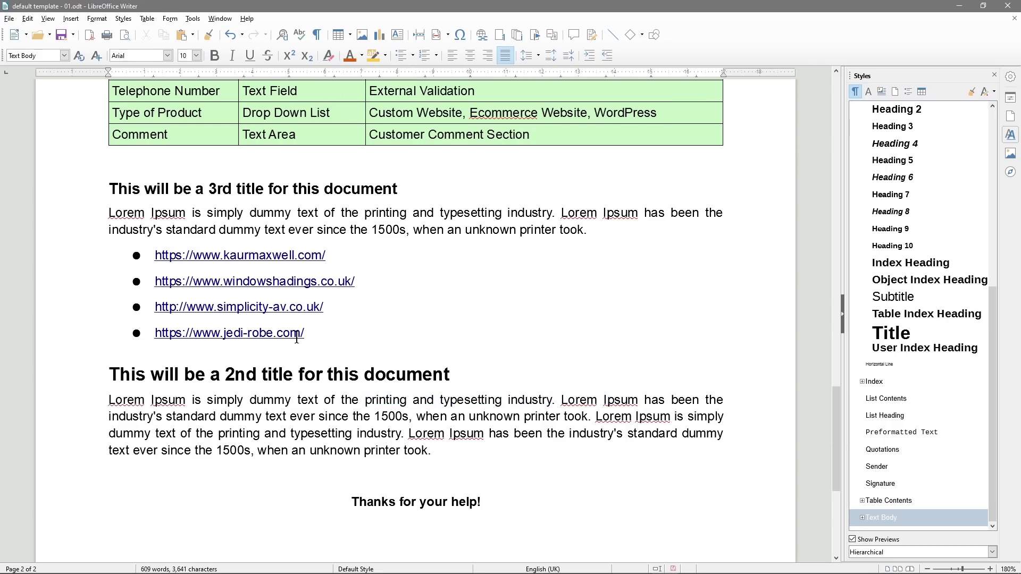
click(60, 34)
Enter "Some text will go here." in the empty line above "Thanks for your help!"
click(197, 475)
text(Some)
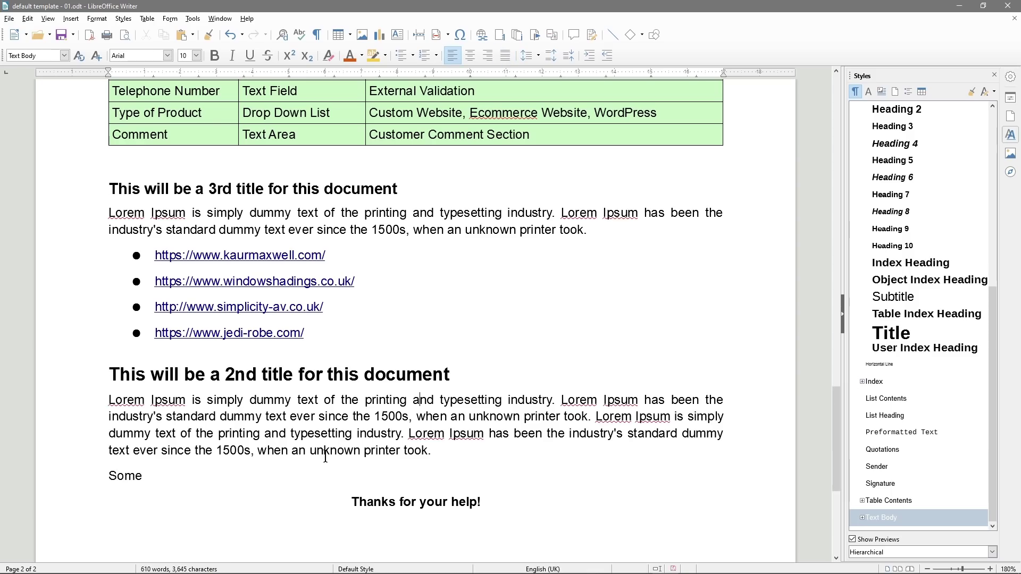
text( text will go here.)
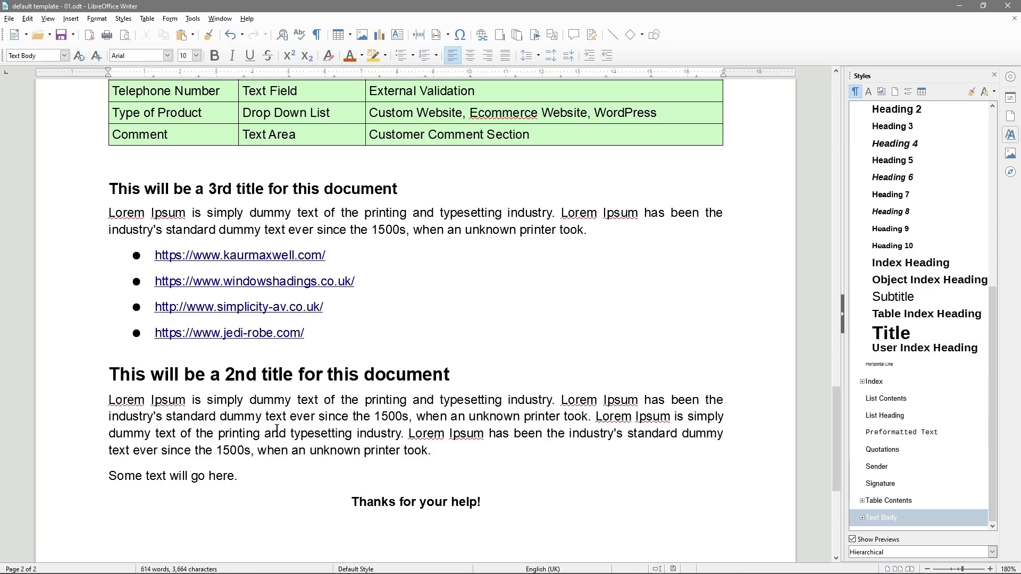
Undo the typing of "Some text will go here." piece by piece
key(ctrl+z)
key(ctrl+z)
key(ctrl+z)
key(ctrl+z)
key(ctrl+z)
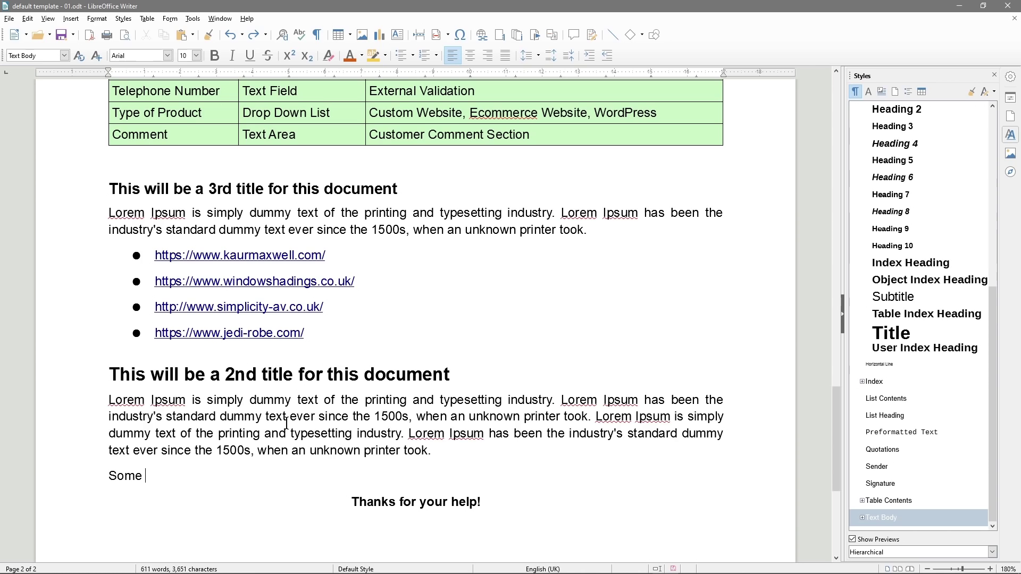
key(ctrl+z)
Redo the undone typing until the full sentence "Some text will go here." is restored
key(ctrl+y)
key(ctrl+y)
key(ctrl+y)
key(ctrl+y)
key(ctrl+y)
key(ctrl+y)
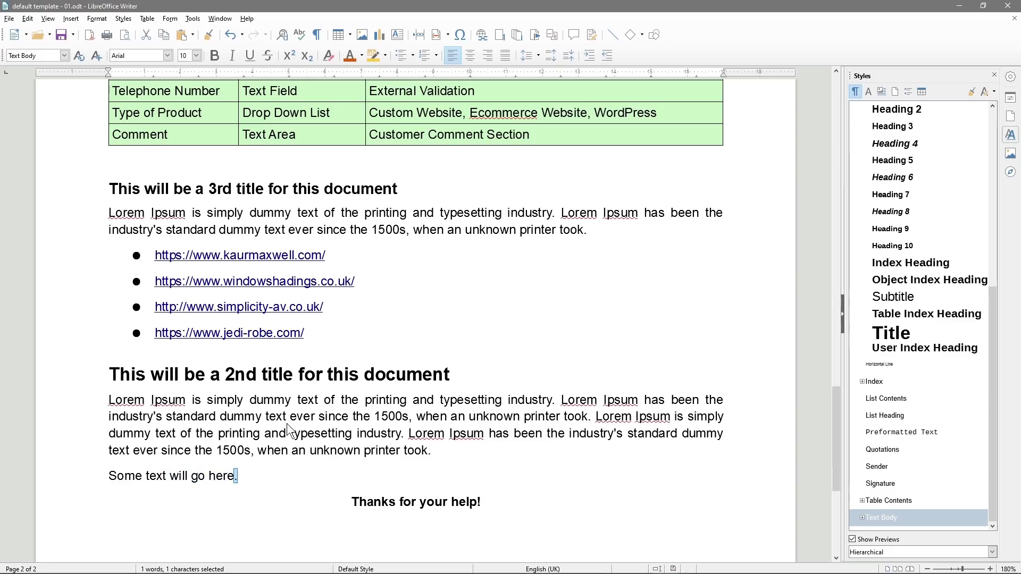
click(252, 478)
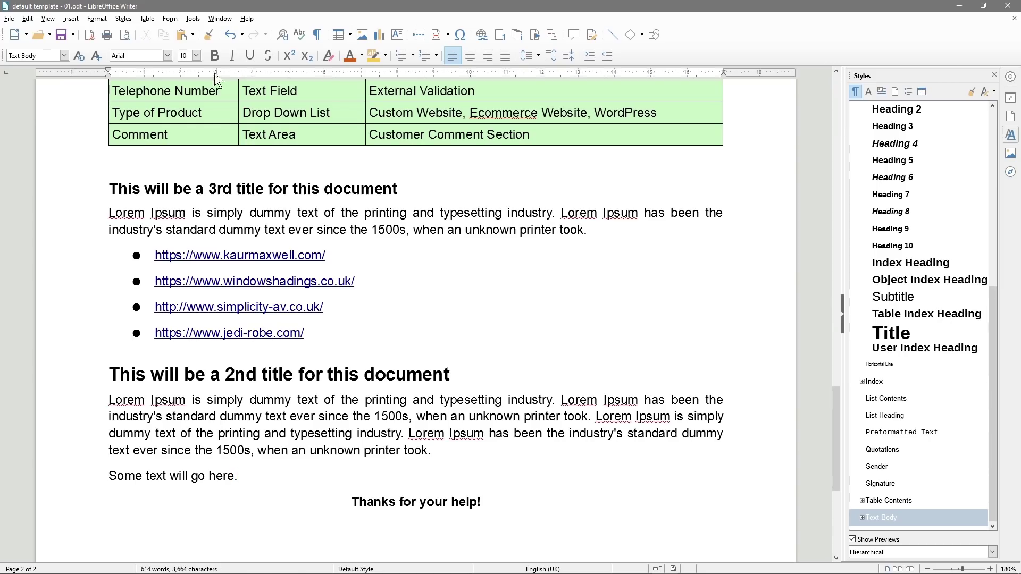
Undo the last two typing actions, "here" and the full stop, and redo both
click(231, 34)
click(230, 34)
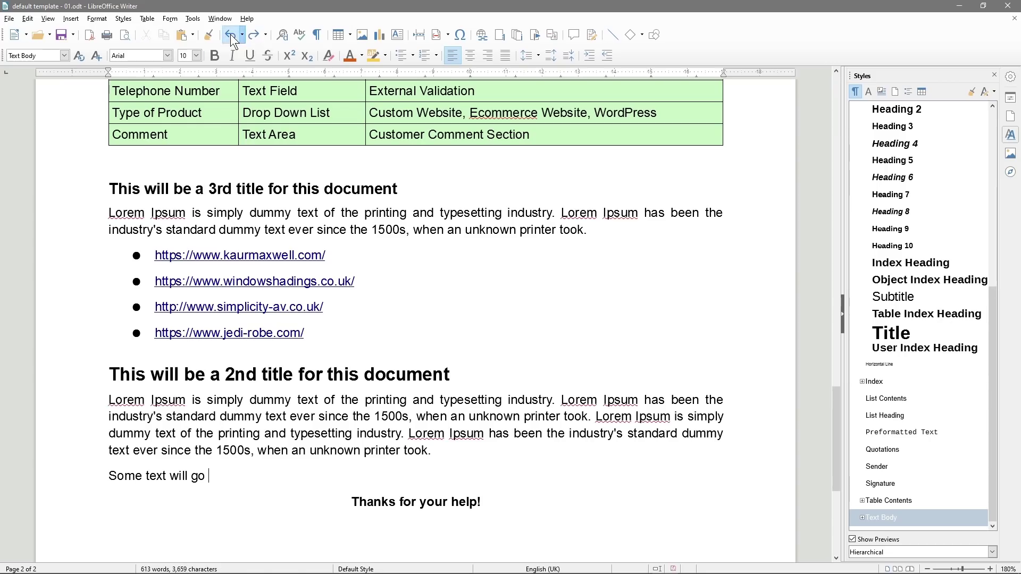
click(256, 33)
click(256, 34)
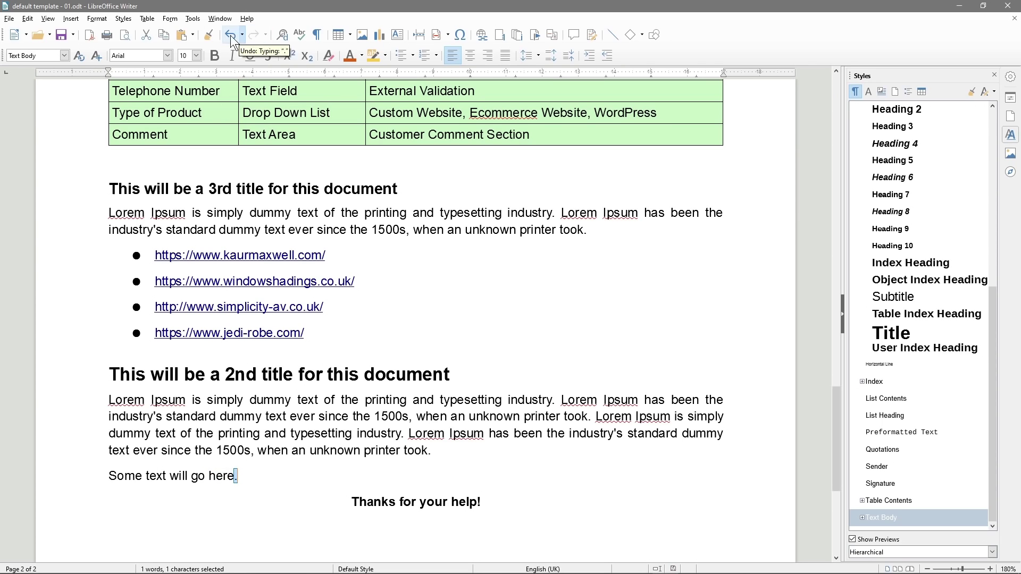
Delete the sentence "Some text will go here." together with its line above "Thanks for your help!"
drag(237, 476, 109, 479)
key(Delete)
key(BackSpace)
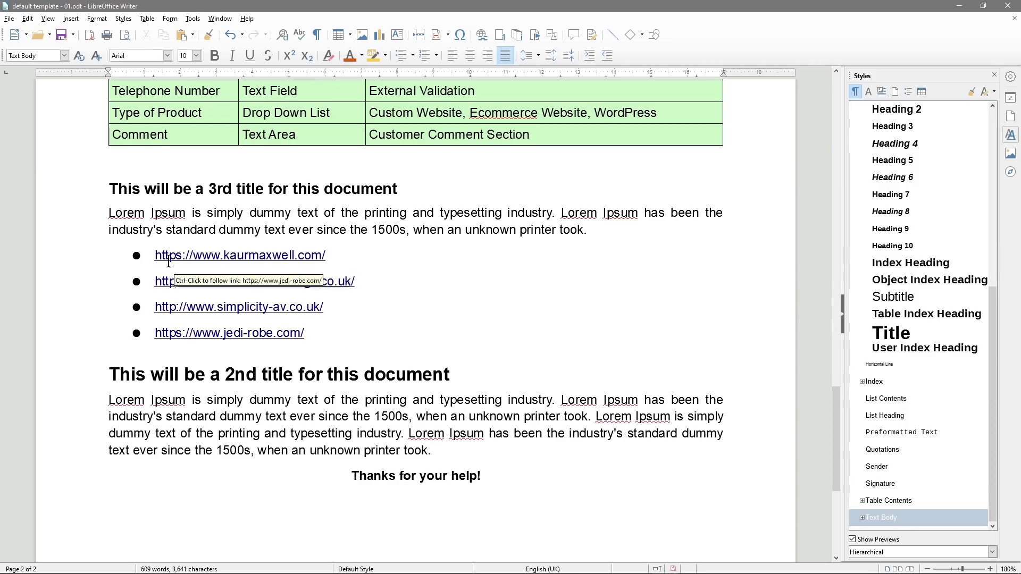
Convert the four bulleted website links under the 3rd title on page 2 into a numbered list
drag(305, 333, 139, 252)
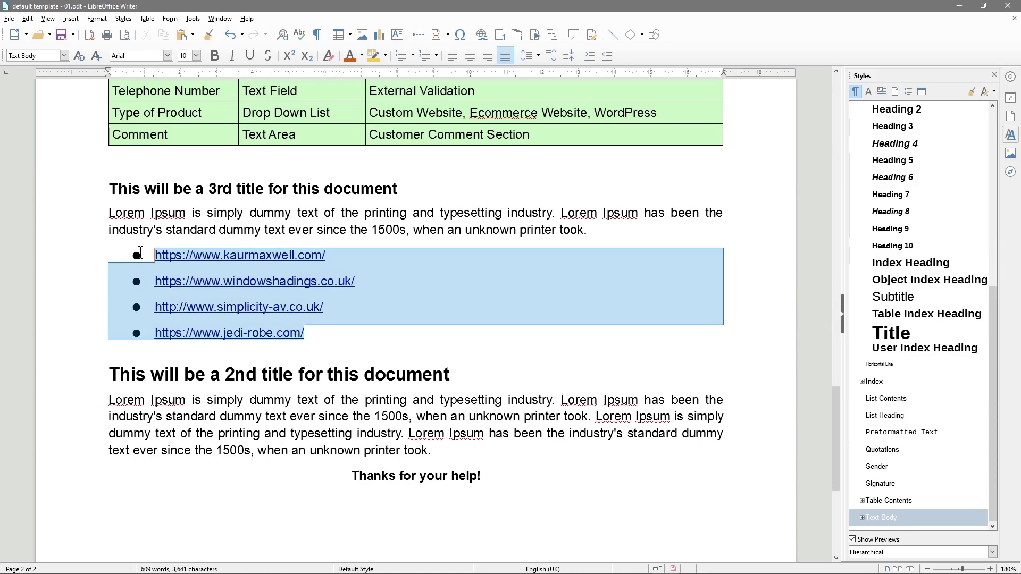
click(428, 55)
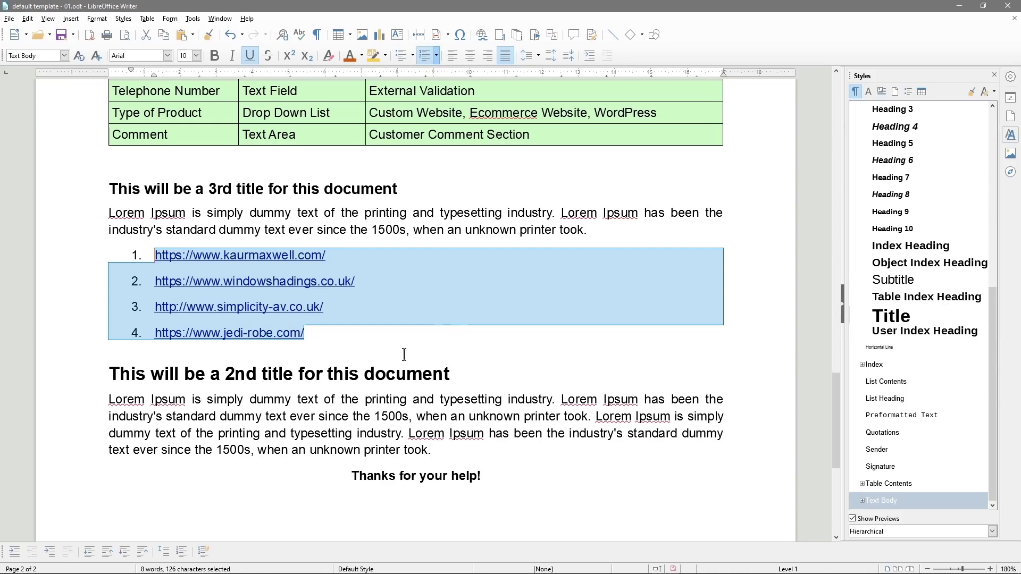
click(389, 343)
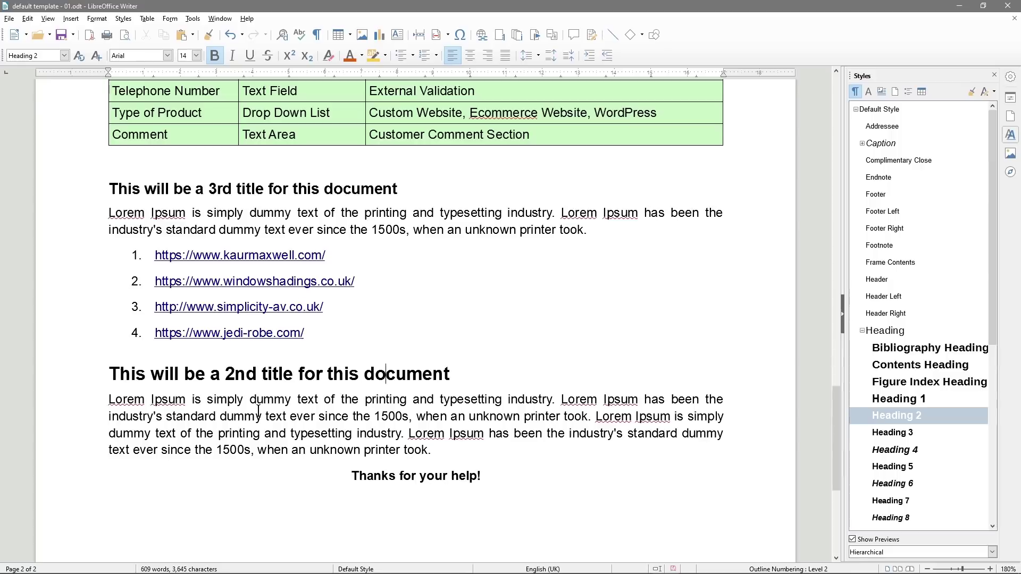
scroll(260, 412, up, 20)
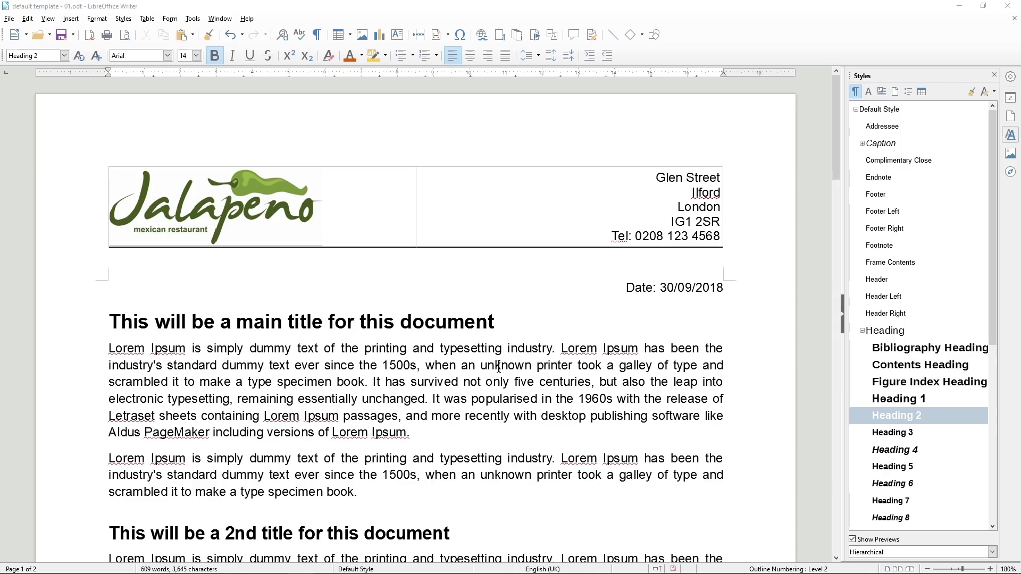
click(247, 18)
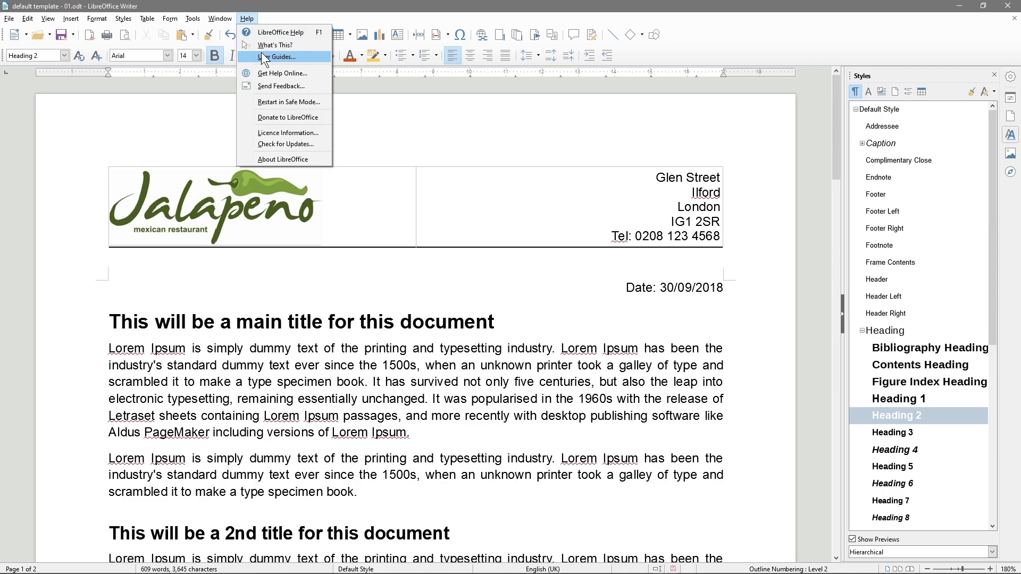
click(437, 193)
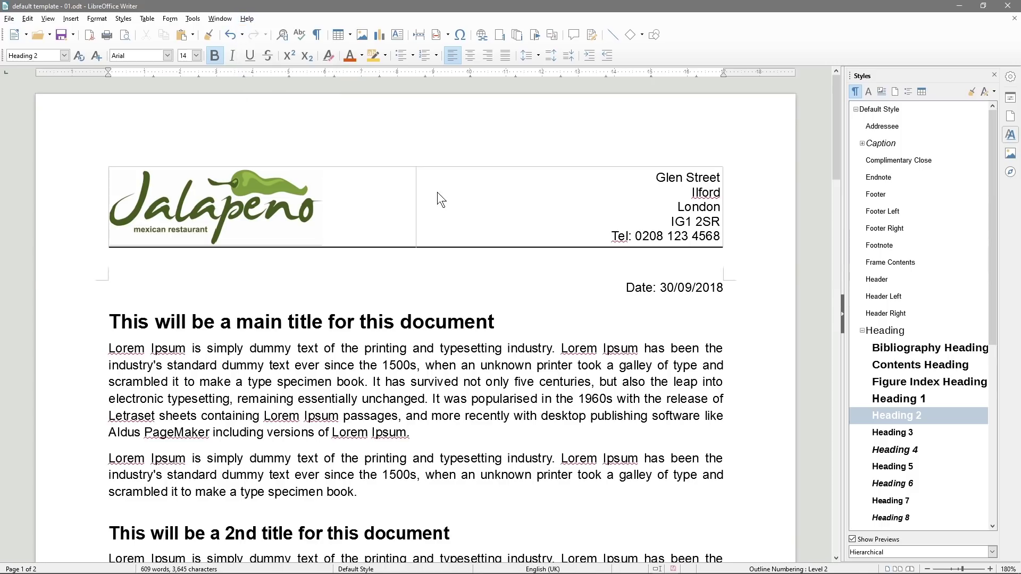
click(463, 194)
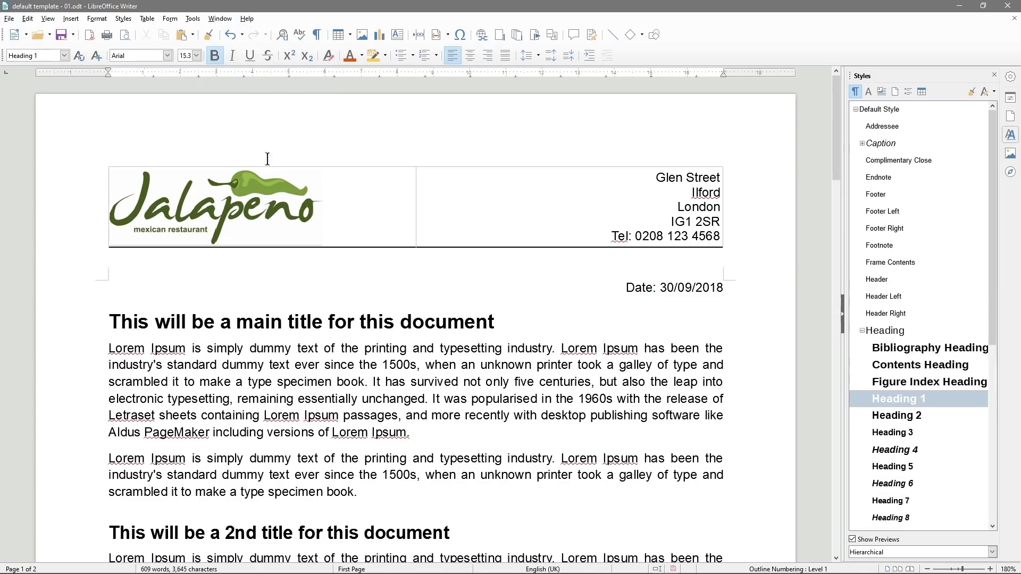
Switch to Chrome and open the DCP Web Designers channel on YouTube
key(super)
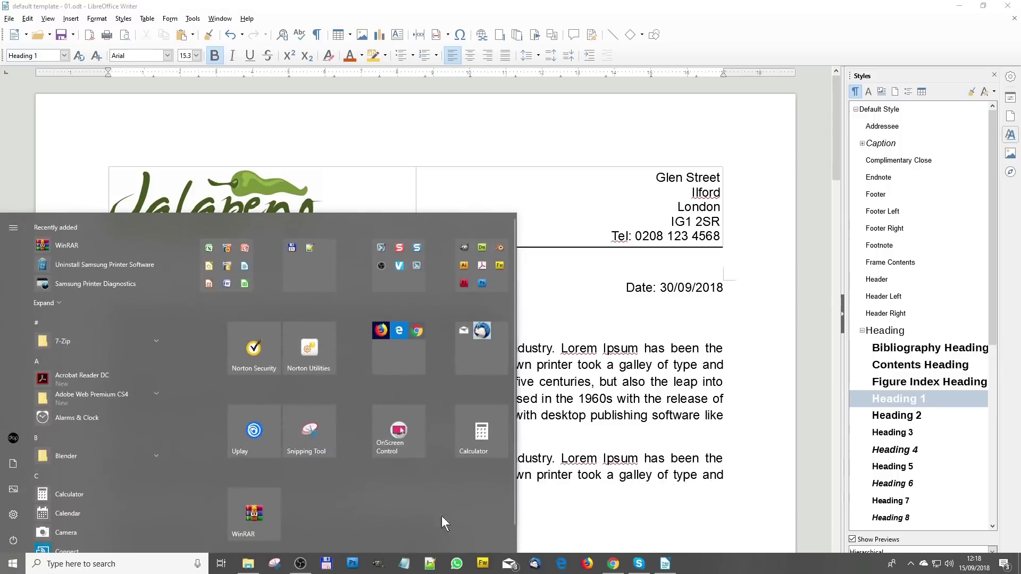
click(613, 563)
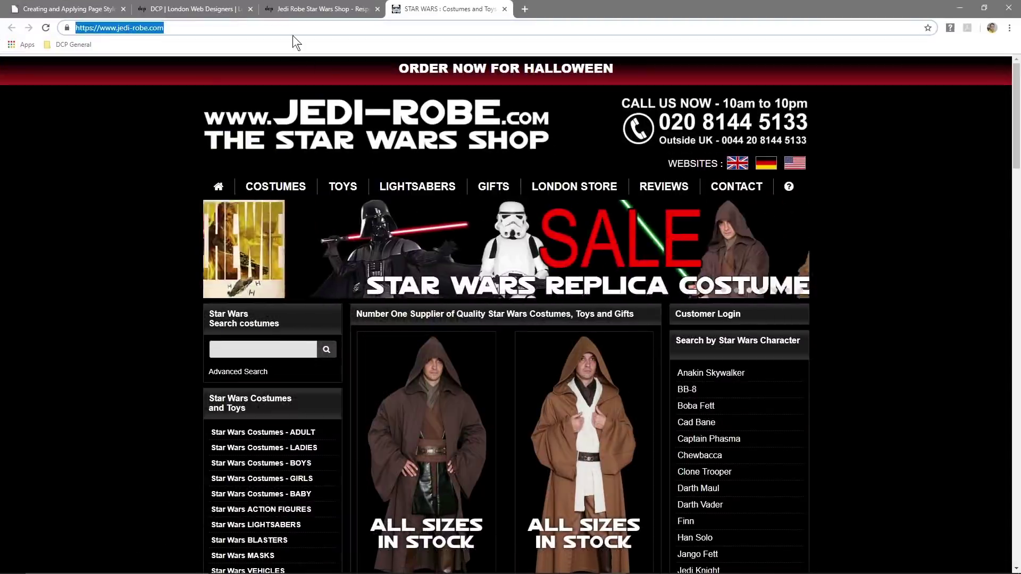
click(290, 28)
text(yout)
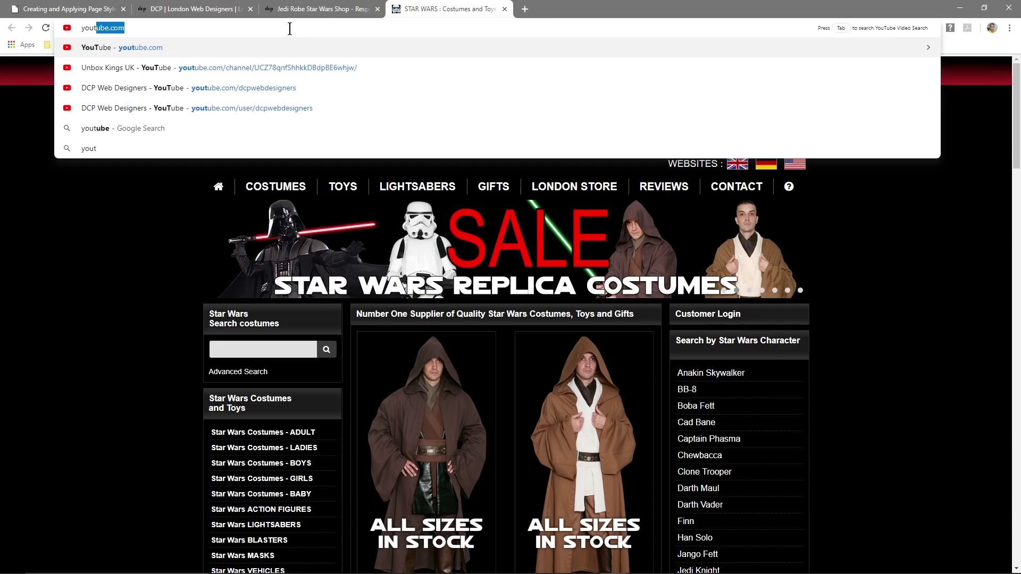
key(Down)
key(Down)
key(Return)
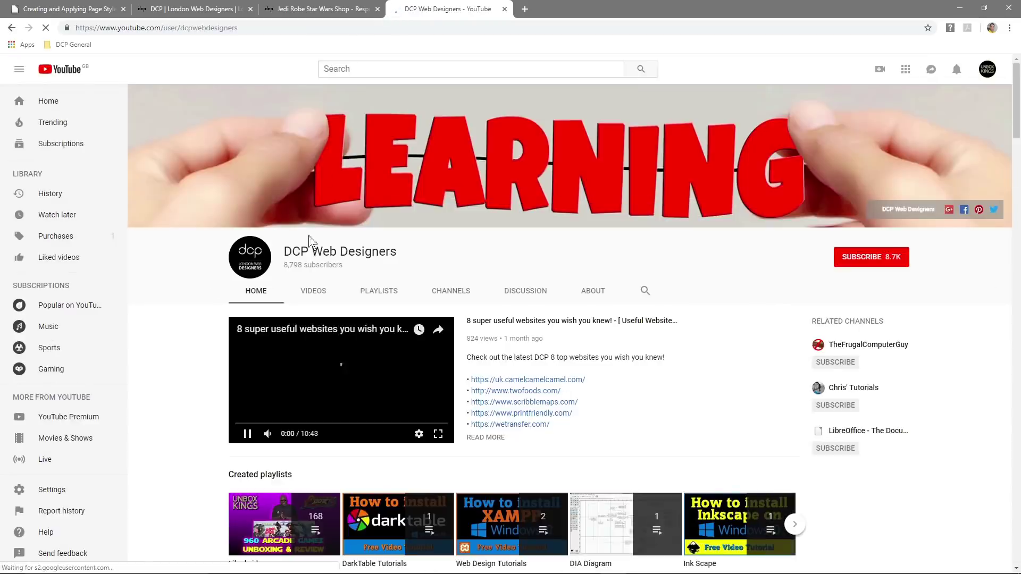
Look through the channel's uploaded videos and return to the Writer document
click(313, 292)
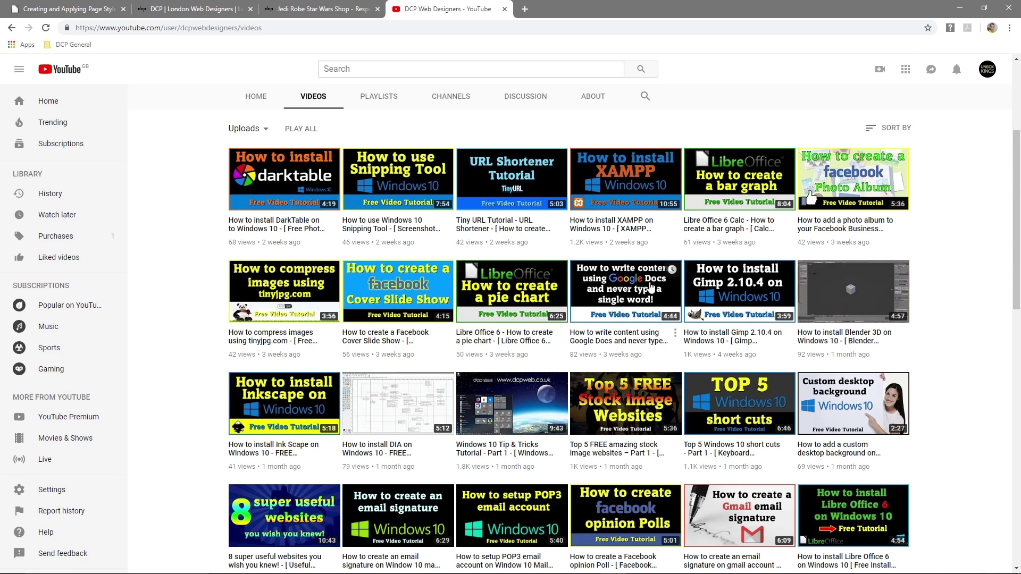
scroll(556, 377, down, 1)
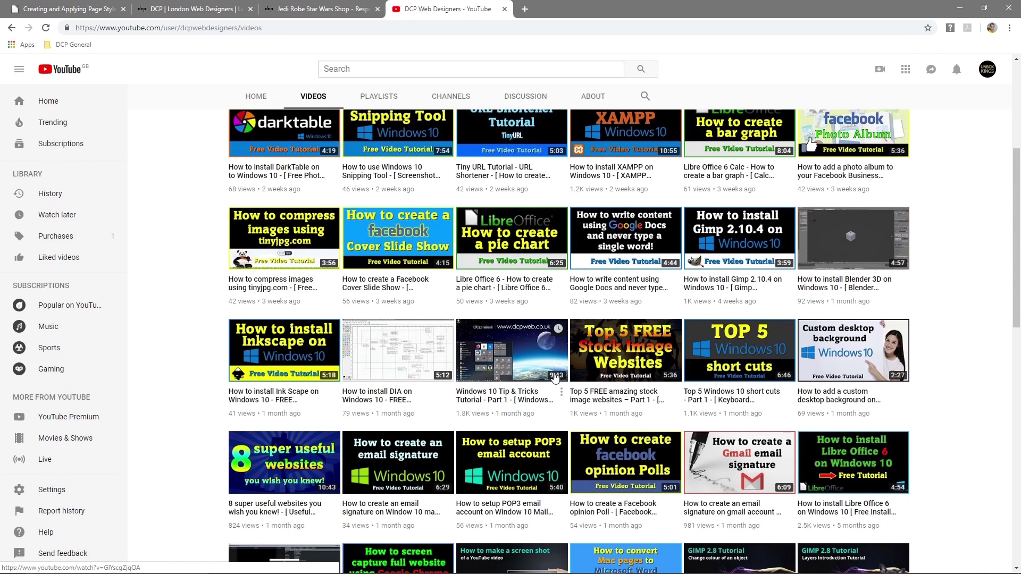
scroll(553, 378, down, 2)
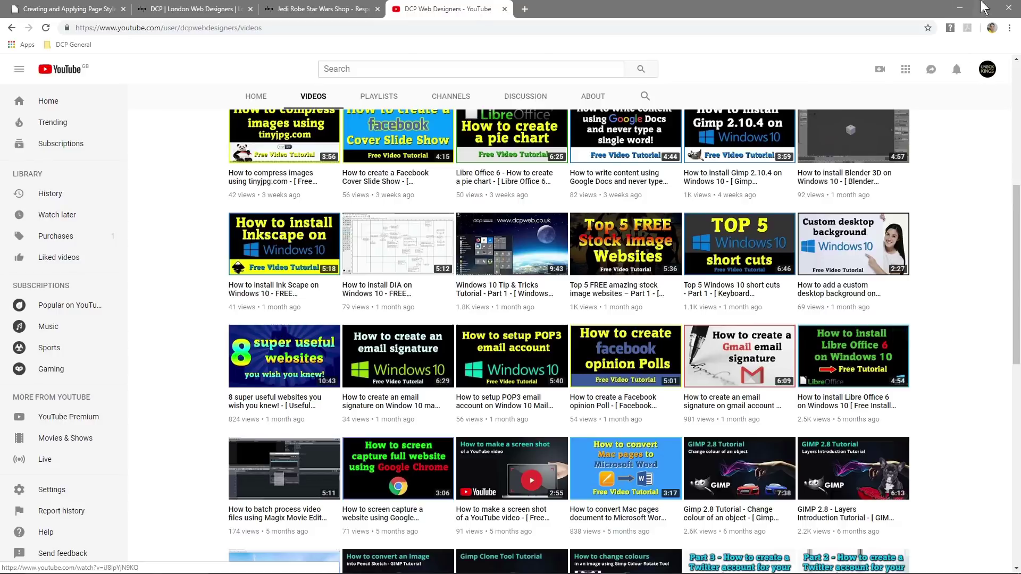
click(959, 7)
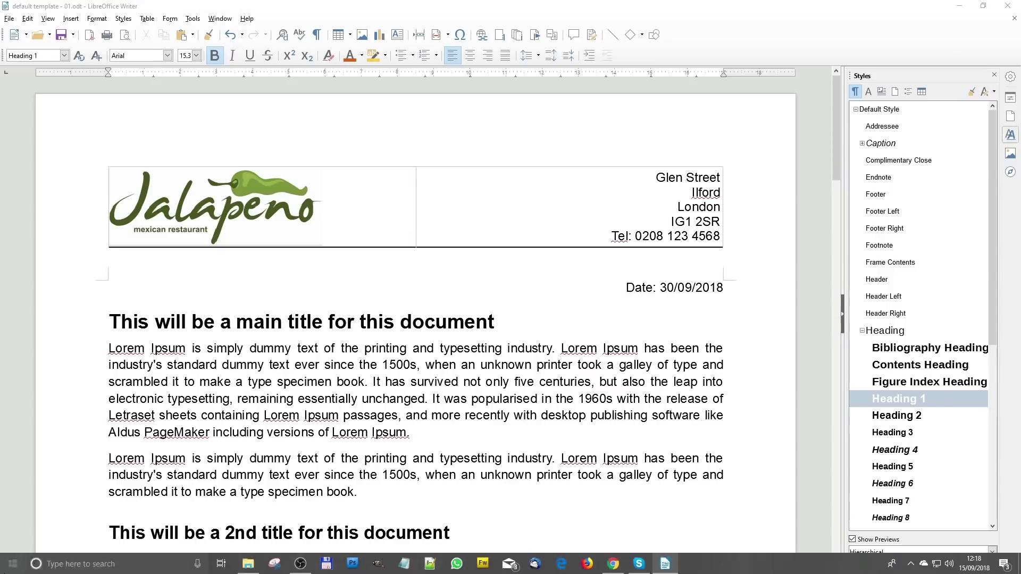
Show the group of installed office applications in Windows Start
key(super)
click(239, 279)
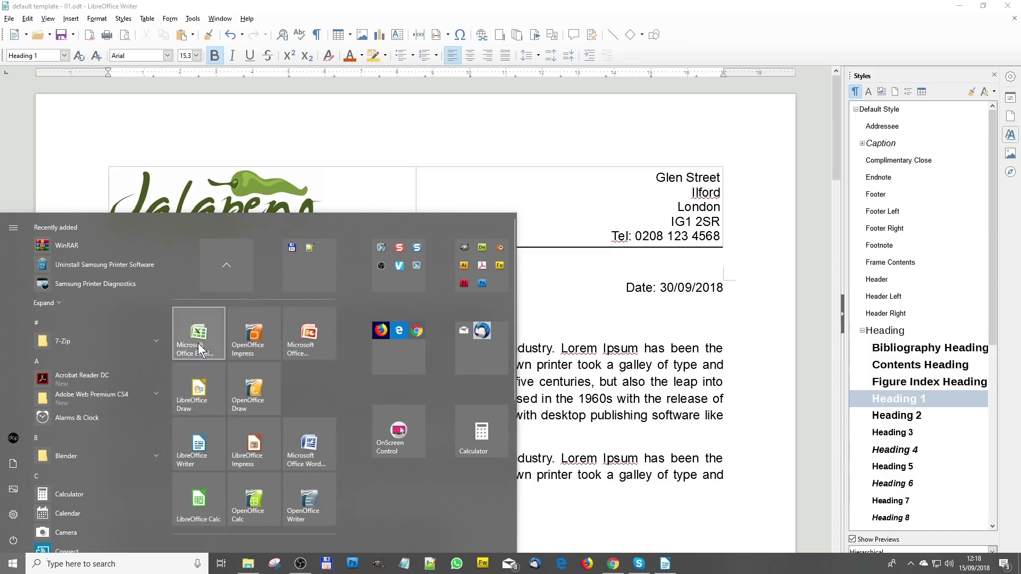
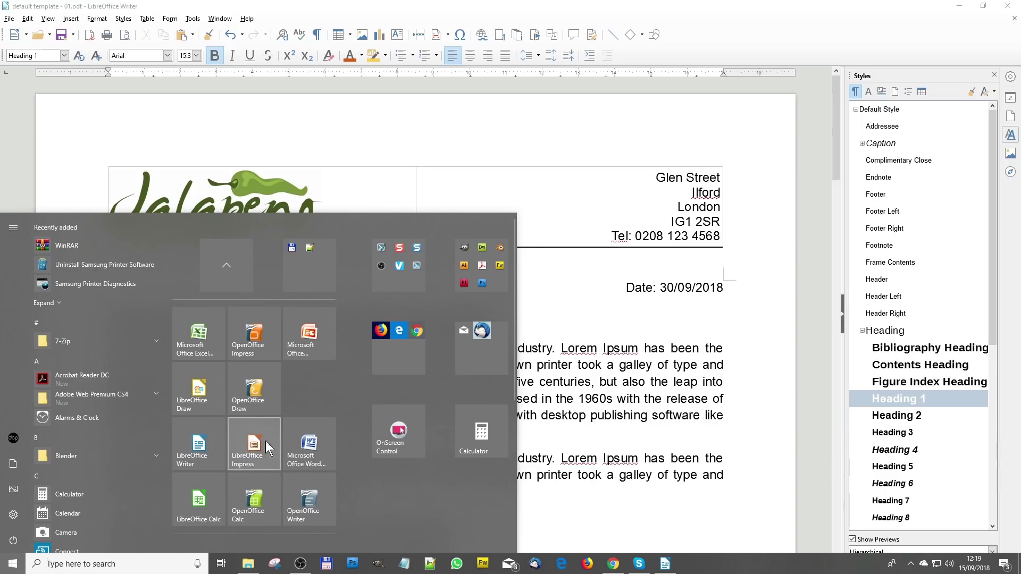
Return to the first paragraph of the Writer document and save the document
click(624, 345)
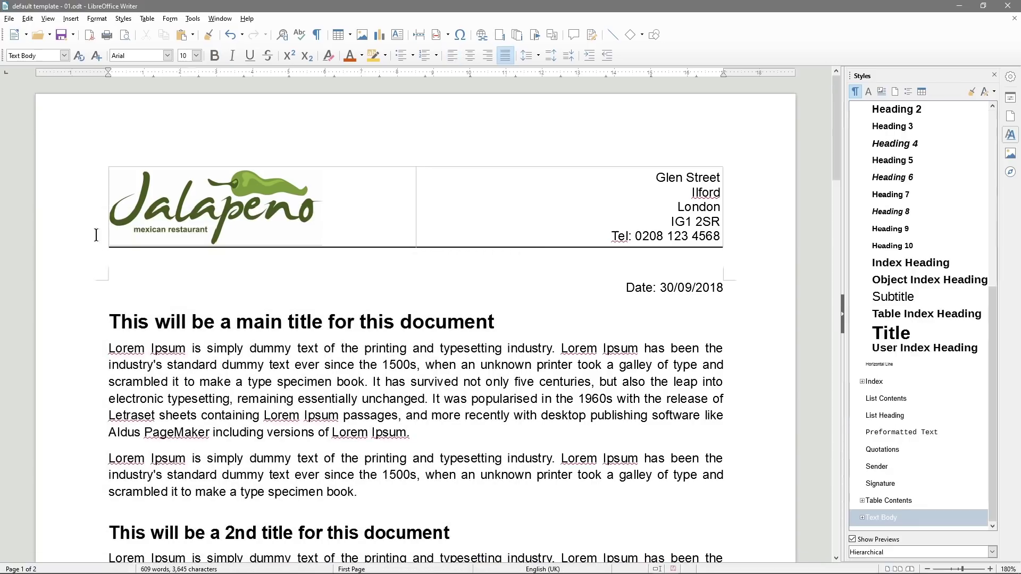
click(61, 36)
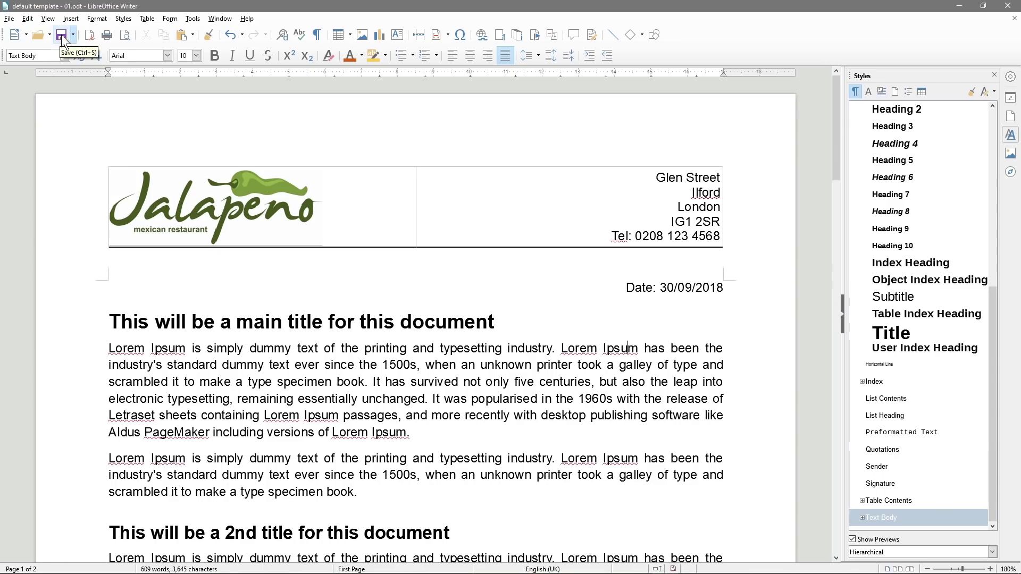
Close the Writer document and create a folder named archive inside the tutorial folder in File Explorer
click(1007, 6)
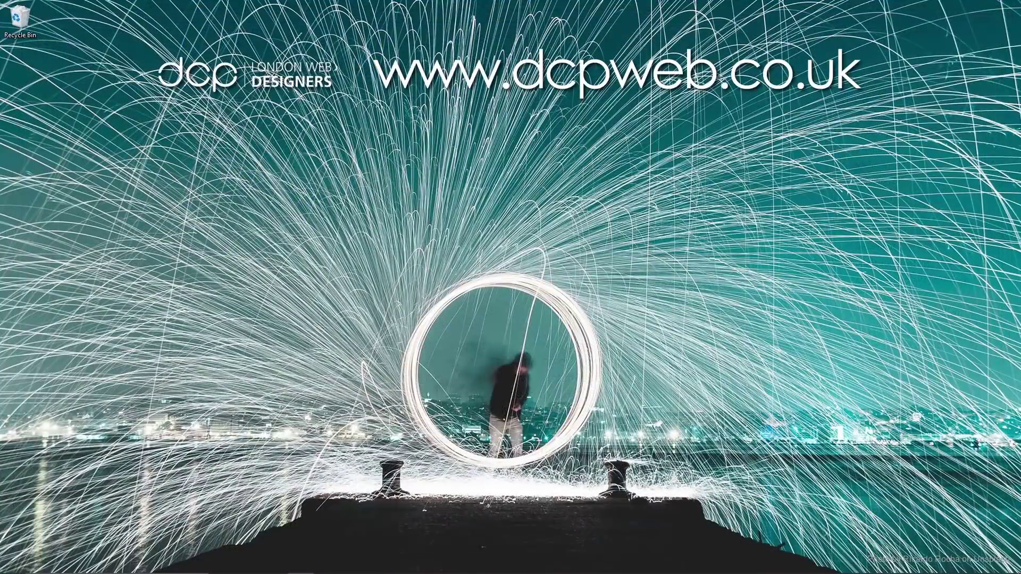
key(super+e)
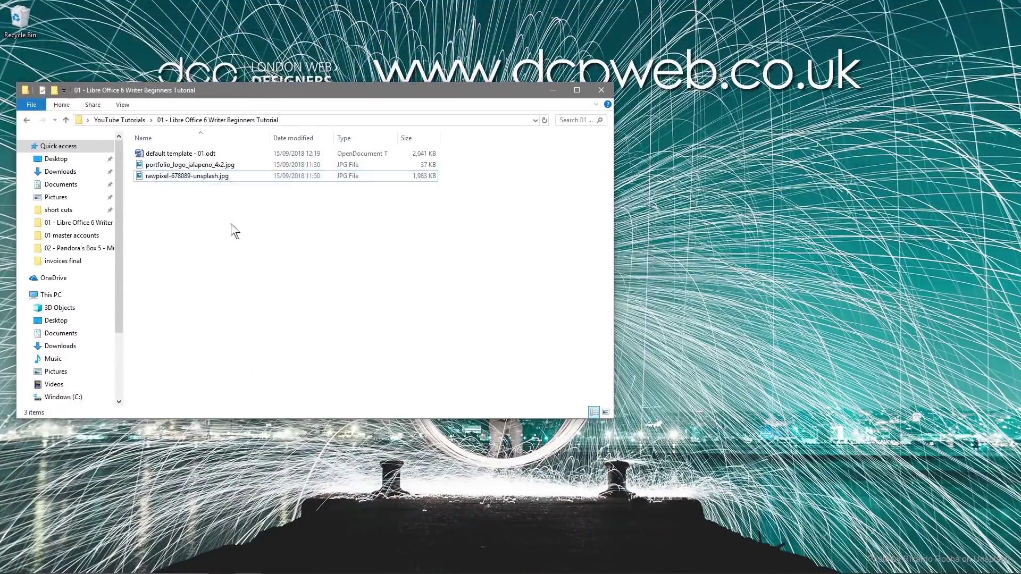
right_click(206, 218)
mouse_move(287, 358)
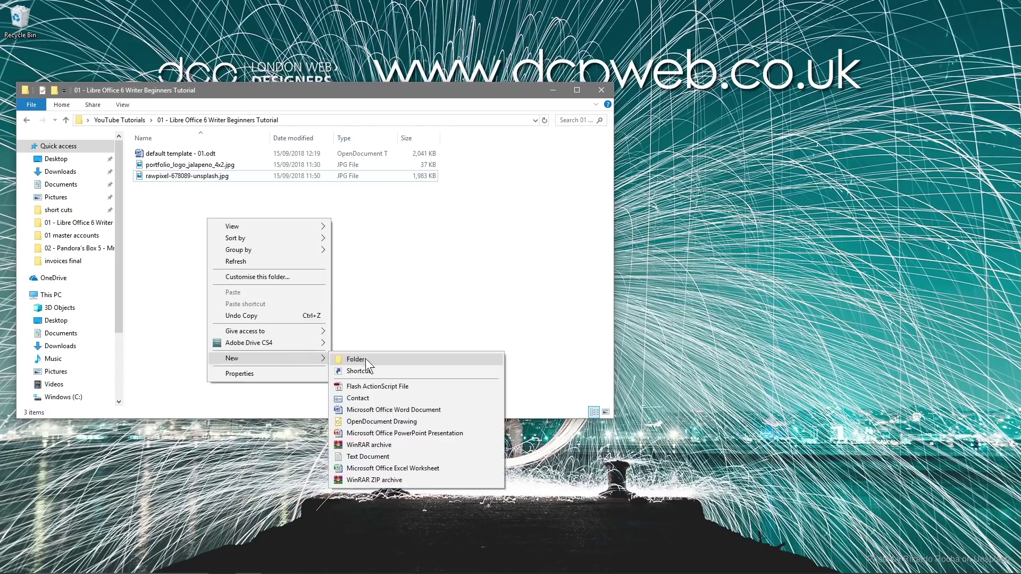
click(366, 360)
text(ar)
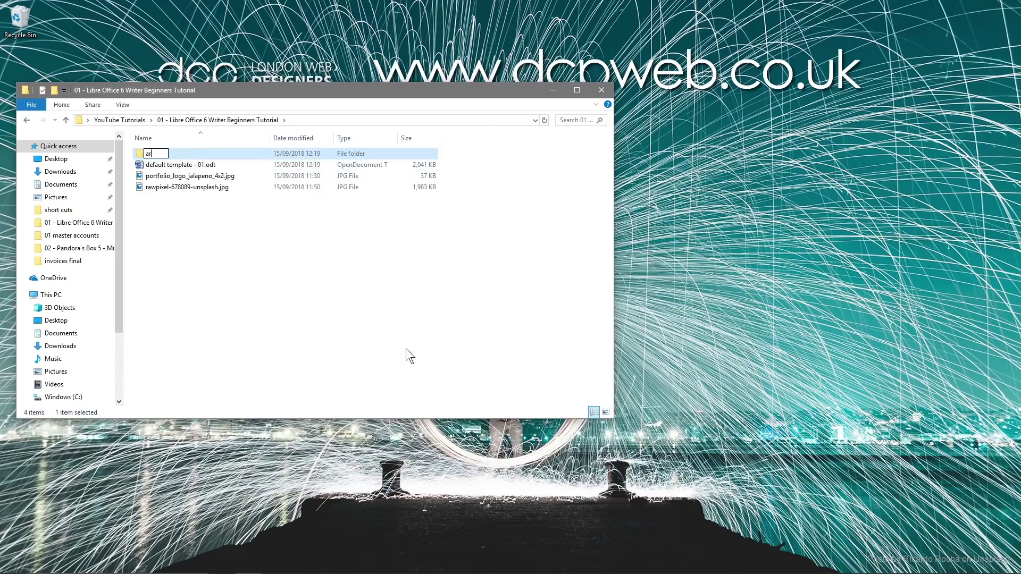
text(chive)
key(Return)
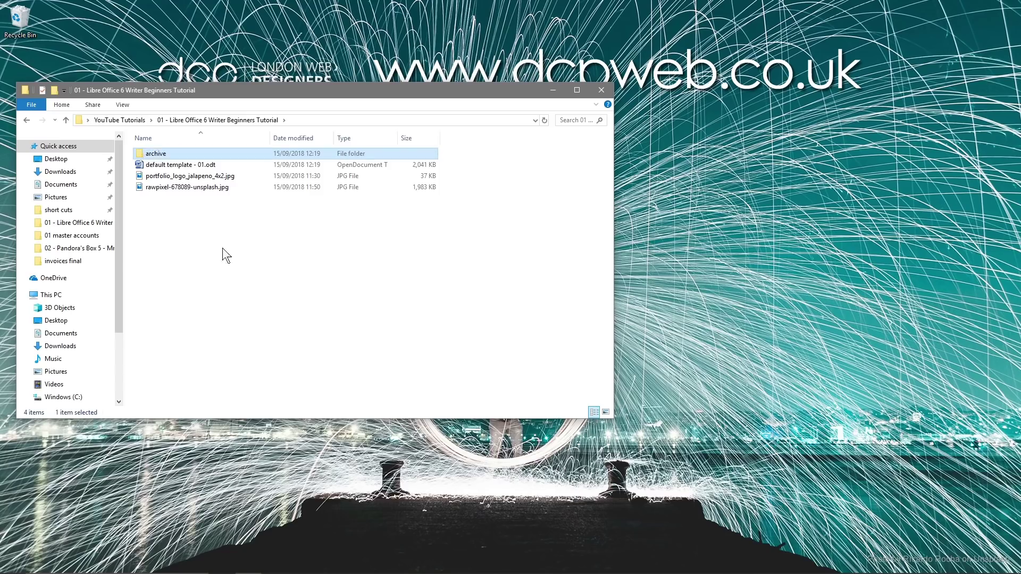
click(268, 243)
Create a second folder named assets inside the tutorial folder
click(174, 165)
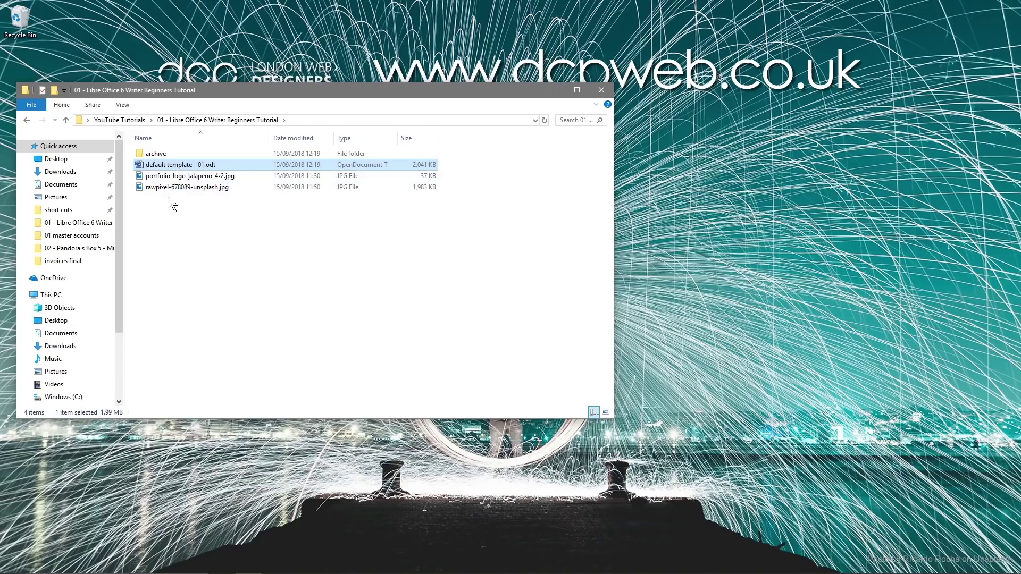
right_click(196, 218)
mouse_move(276, 357)
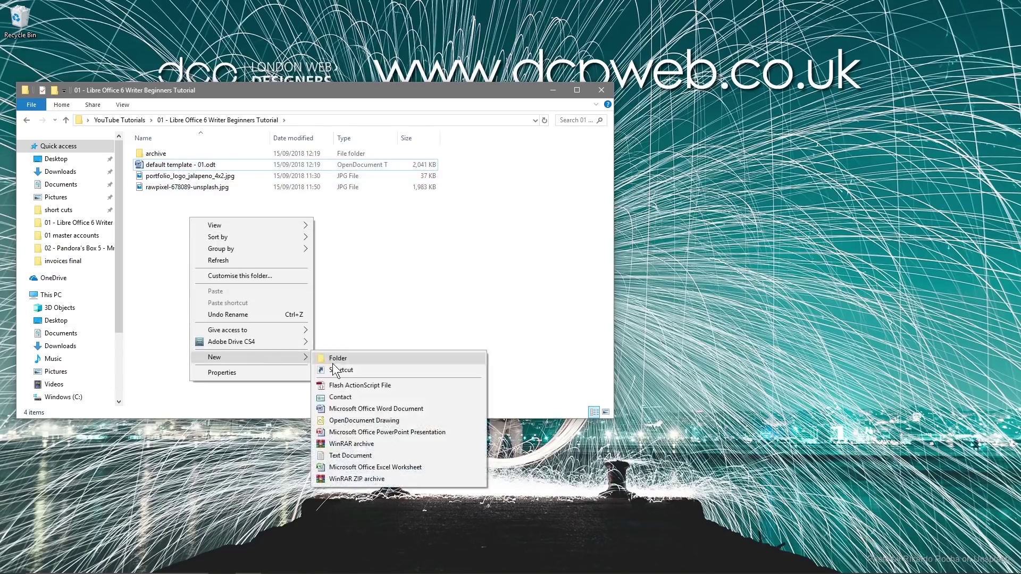
click(333, 363)
text(assets)
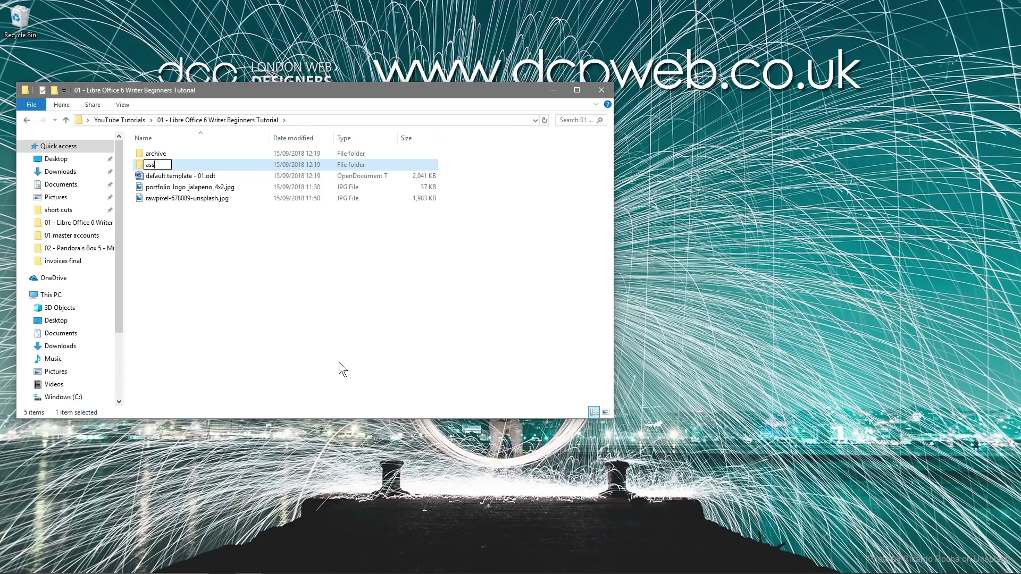
key(Return)
Move the two JPG images into the assets folder and check the folder's contents
drag(213, 226, 188, 167)
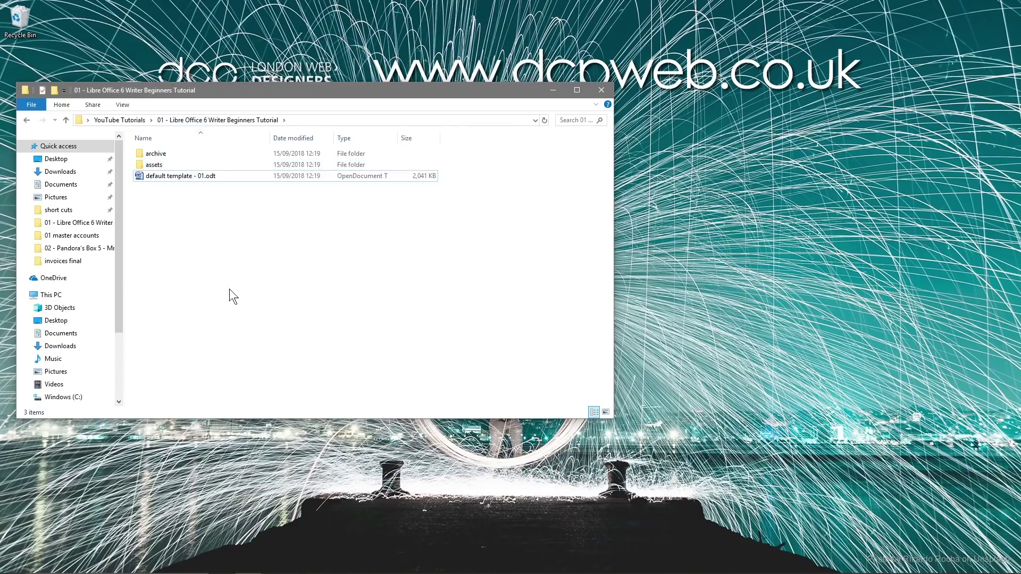
double_click(154, 164)
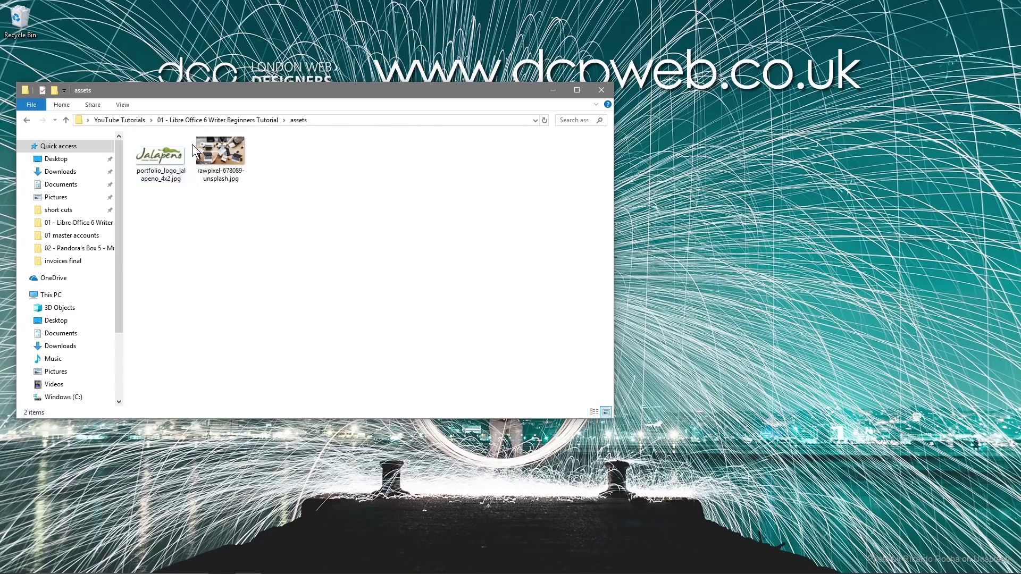
click(27, 120)
Copy default template - 01.odt into the archive folder and check that folder's contents
click(174, 173)
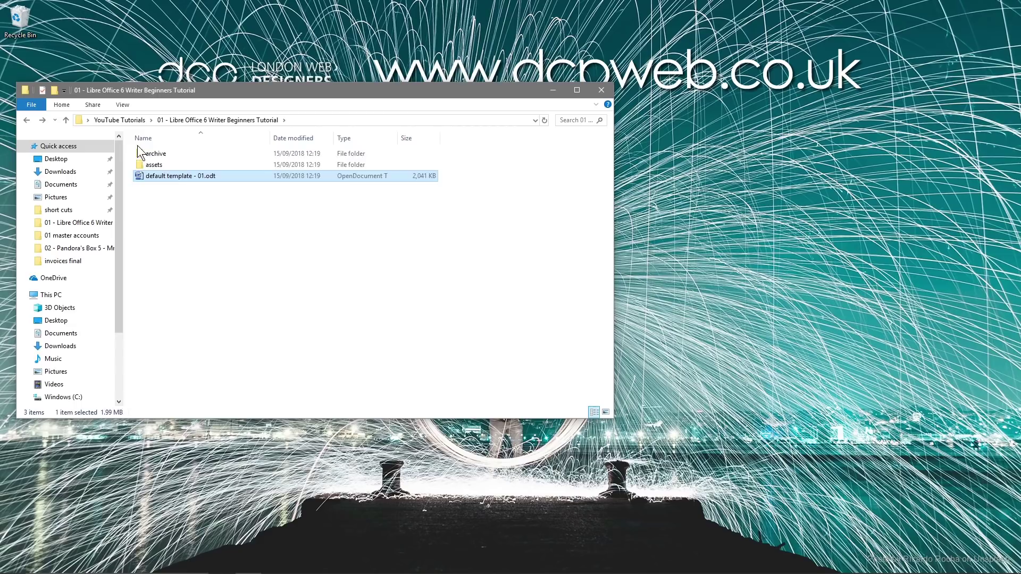
double_click(156, 153)
click(27, 119)
click(149, 190)
drag(158, 178, 207, 150)
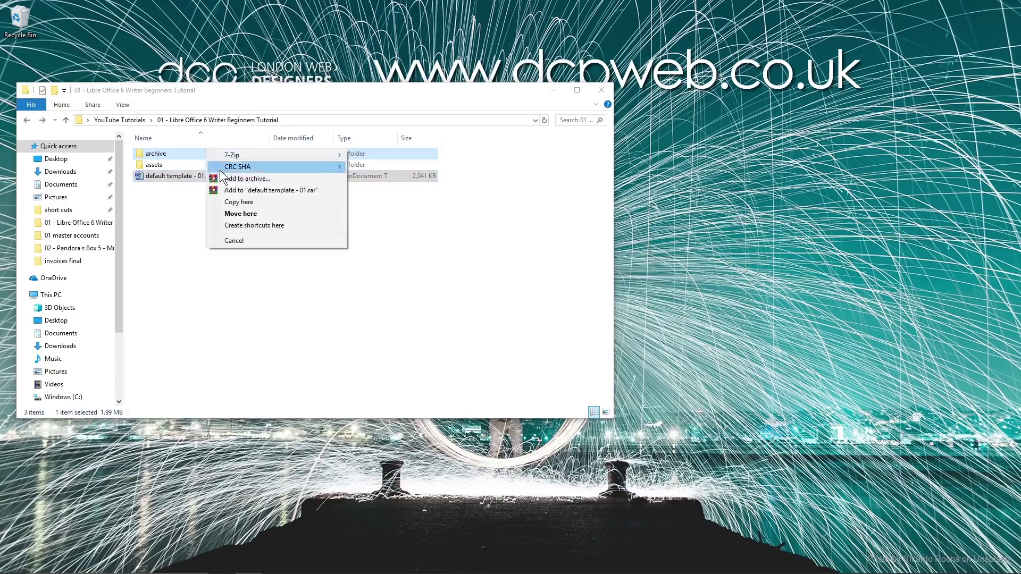
click(231, 201)
double_click(181, 154)
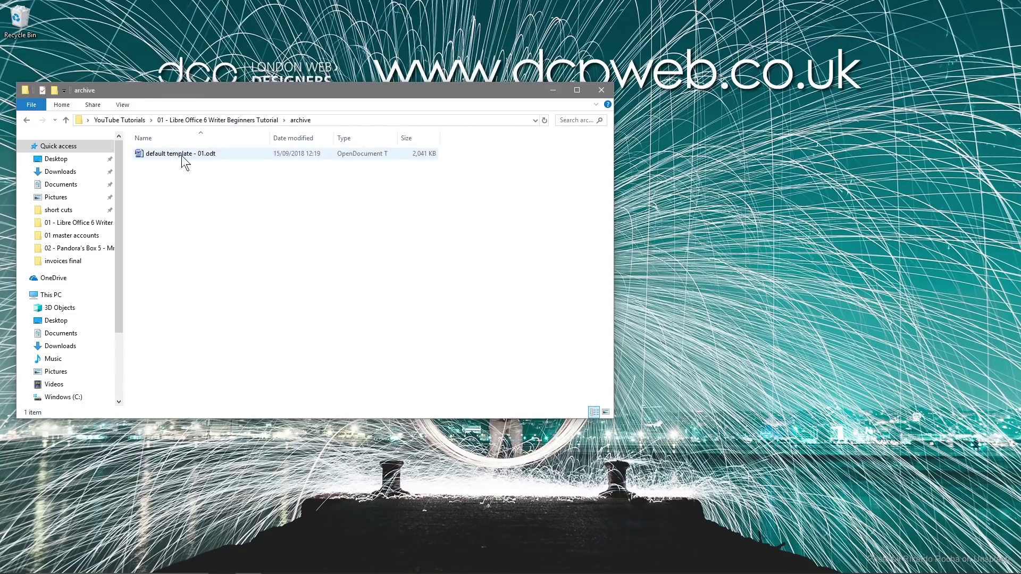
click(26, 119)
Duplicate default template - 01.odt within the main tutorial folder
click(209, 220)
drag(163, 175, 200, 230)
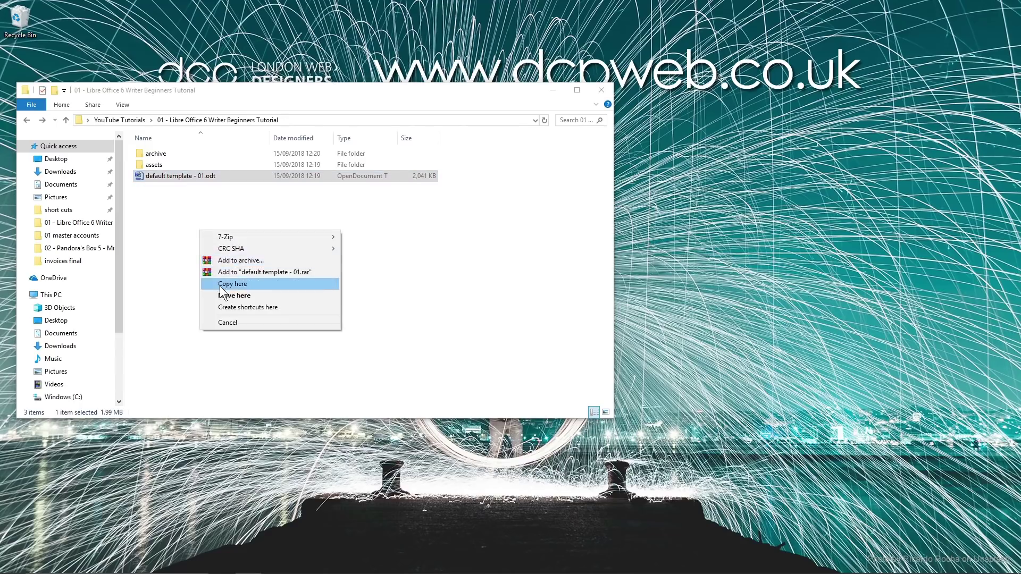
click(165, 175)
drag(165, 174, 189, 241)
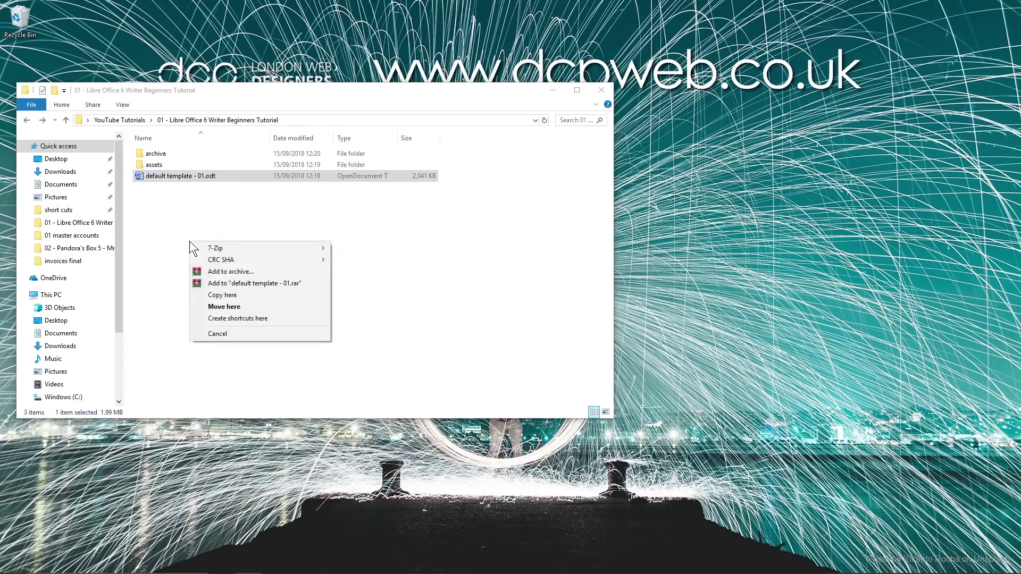
click(212, 296)
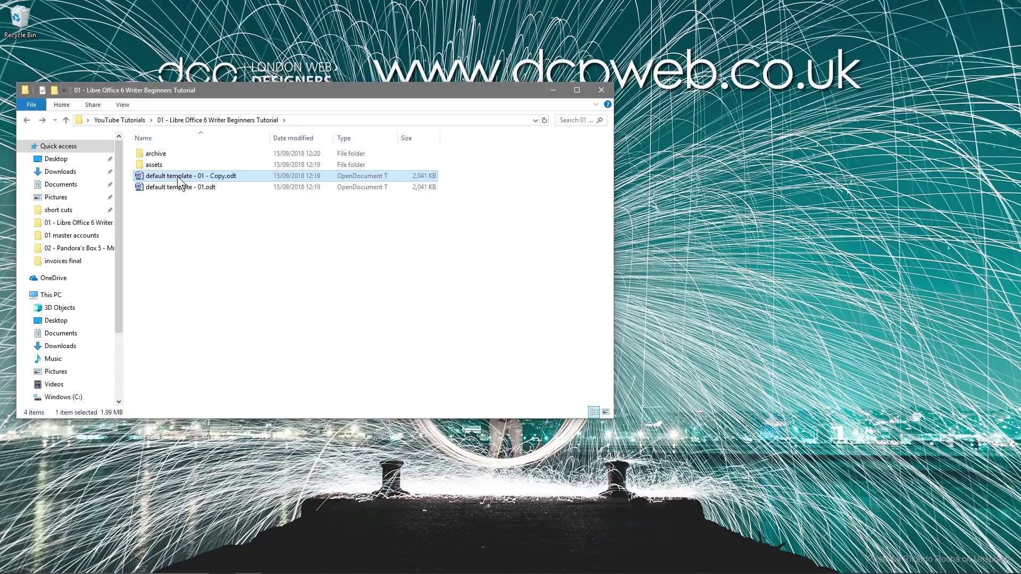
Rename the duplicated template file as hellow word ltd - Ecommerce Website - v1.odt
click(205, 177)
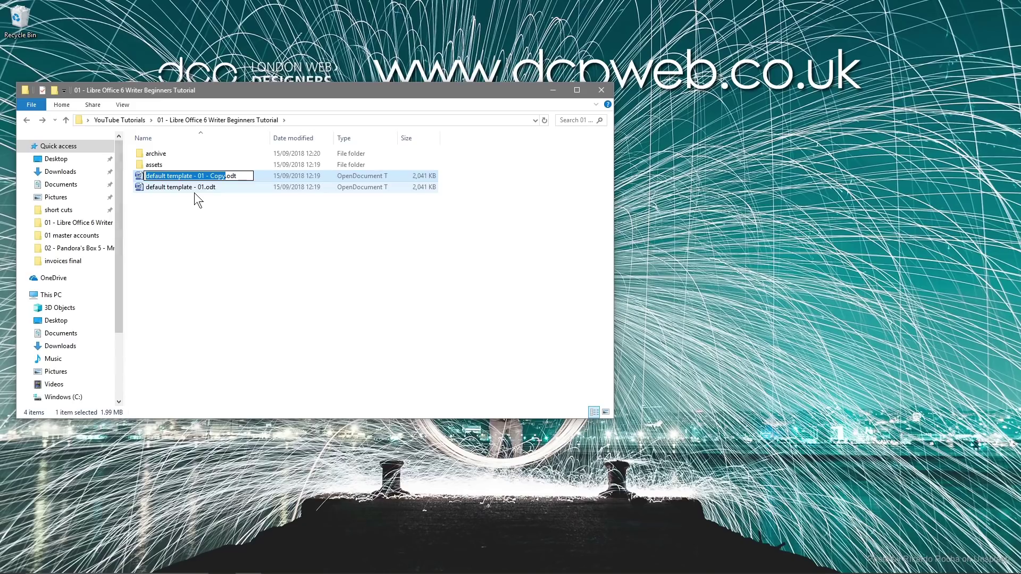
text(hellow word ltd -)
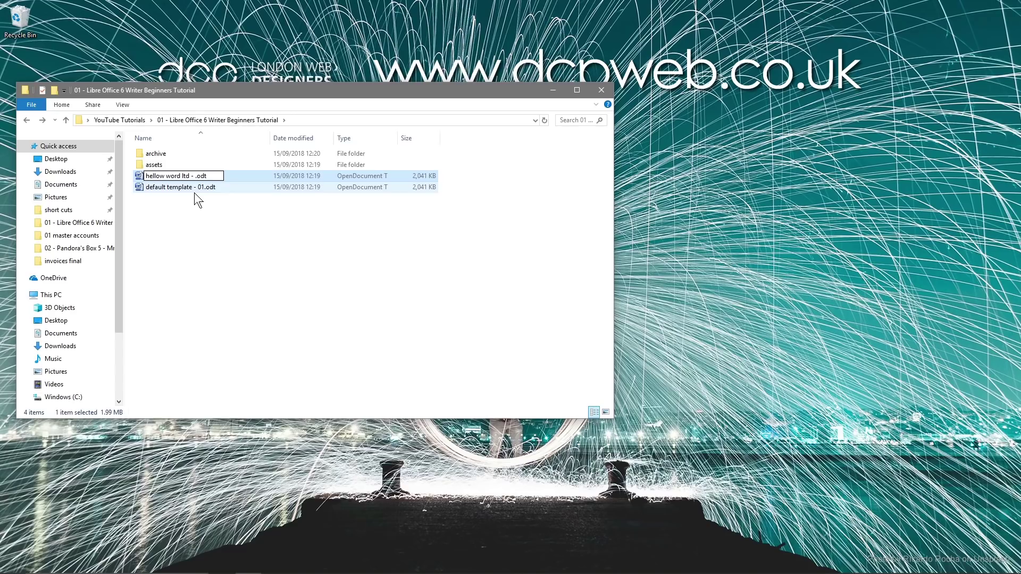
text(Ecommerce)
text( Website)
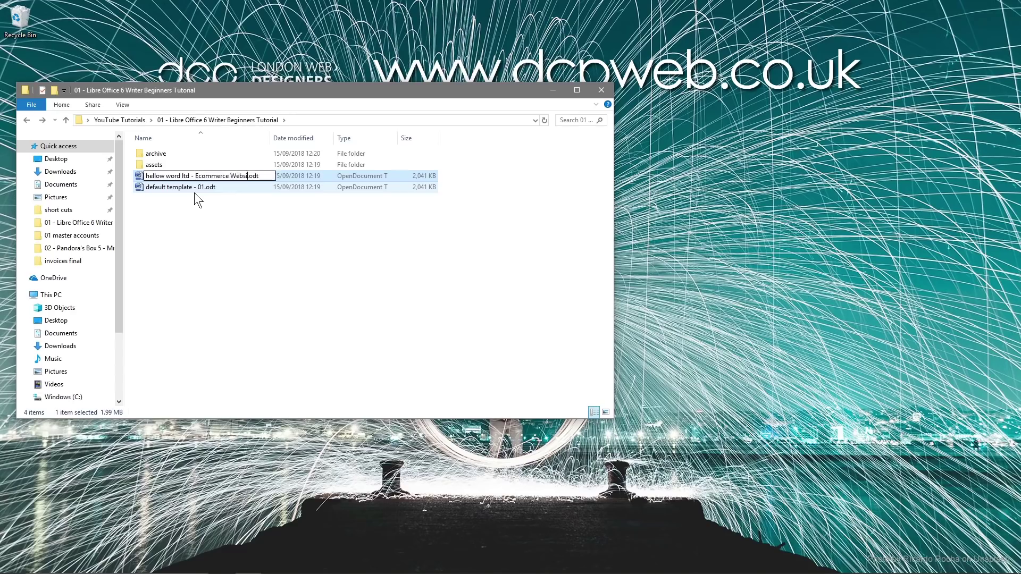
text( - V1)
key(BackSpace)
text(v1)
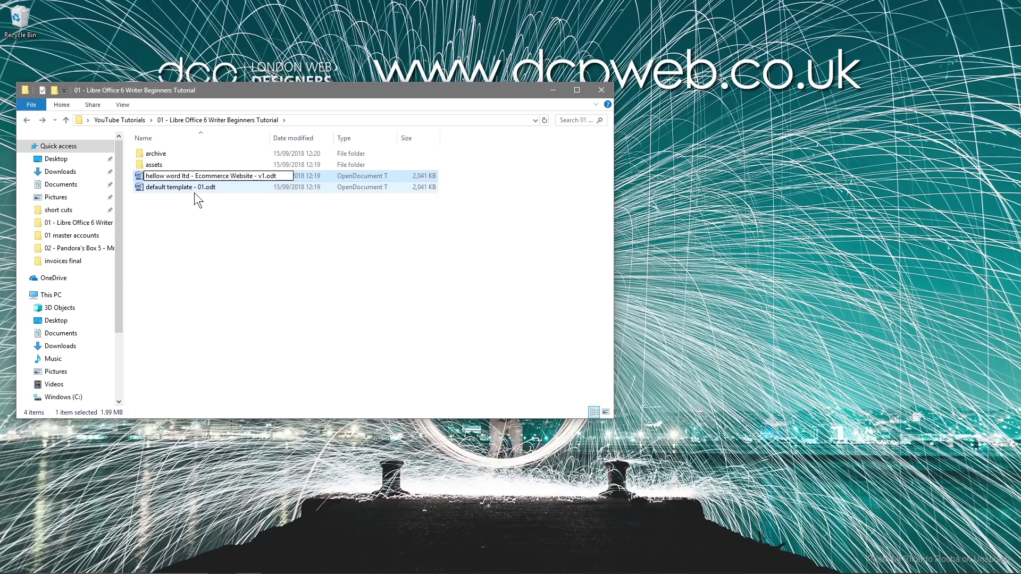
click(200, 220)
Prefix the original template's file name so it reads 00 - default template - 01.odt
click(165, 178)
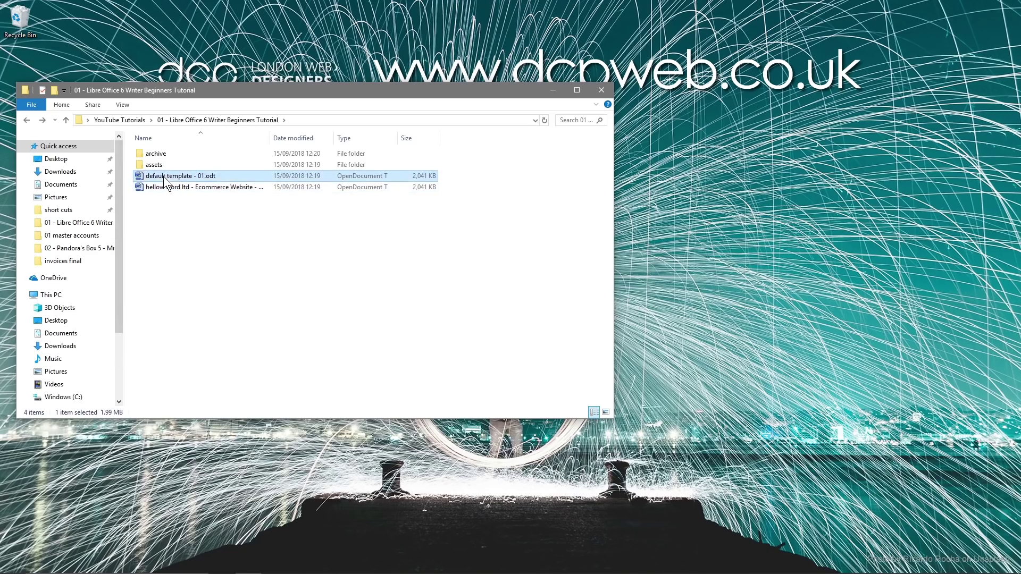
click(151, 176)
key(Home)
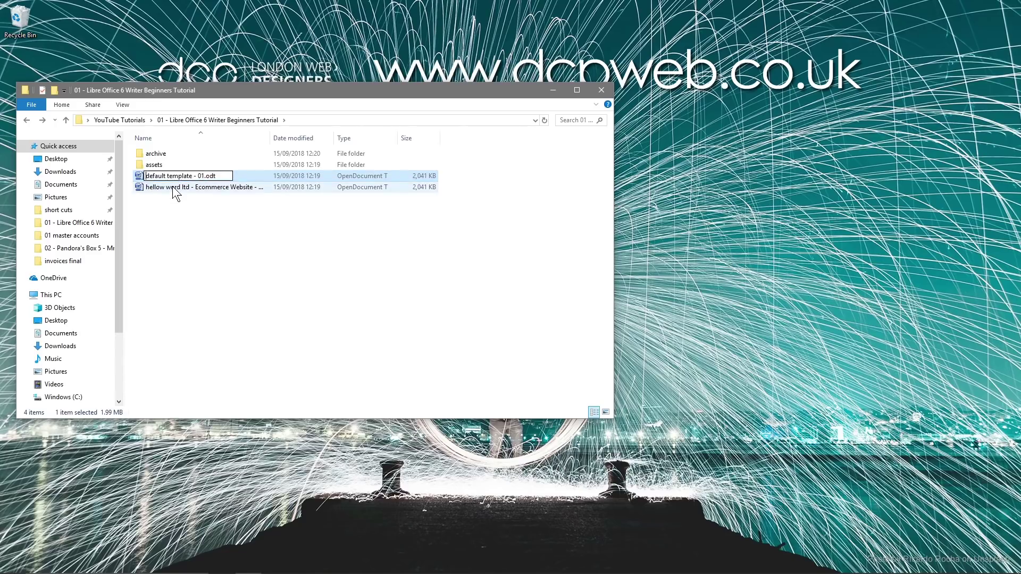
text(00 -)
key(Return)
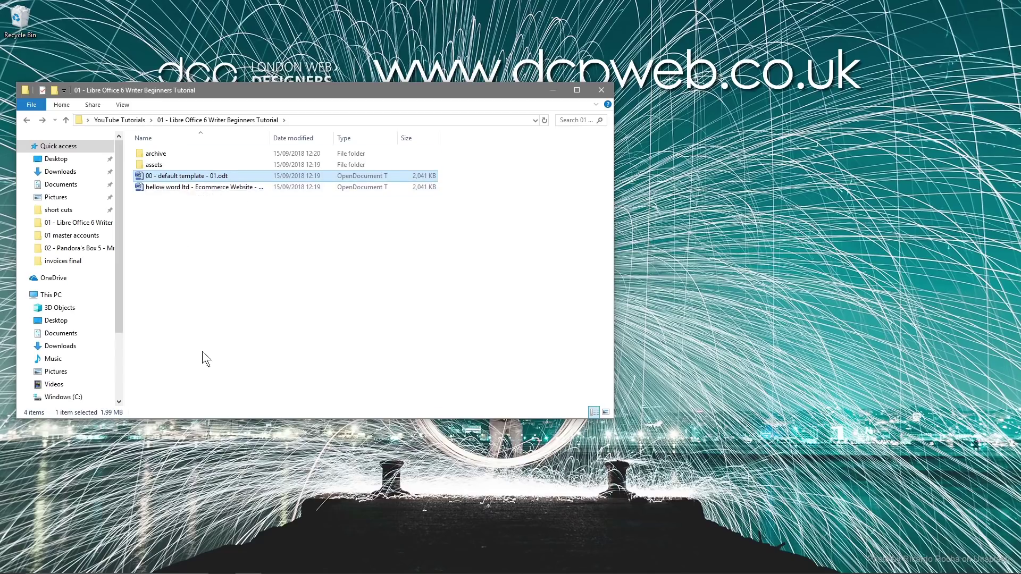
click(176, 294)
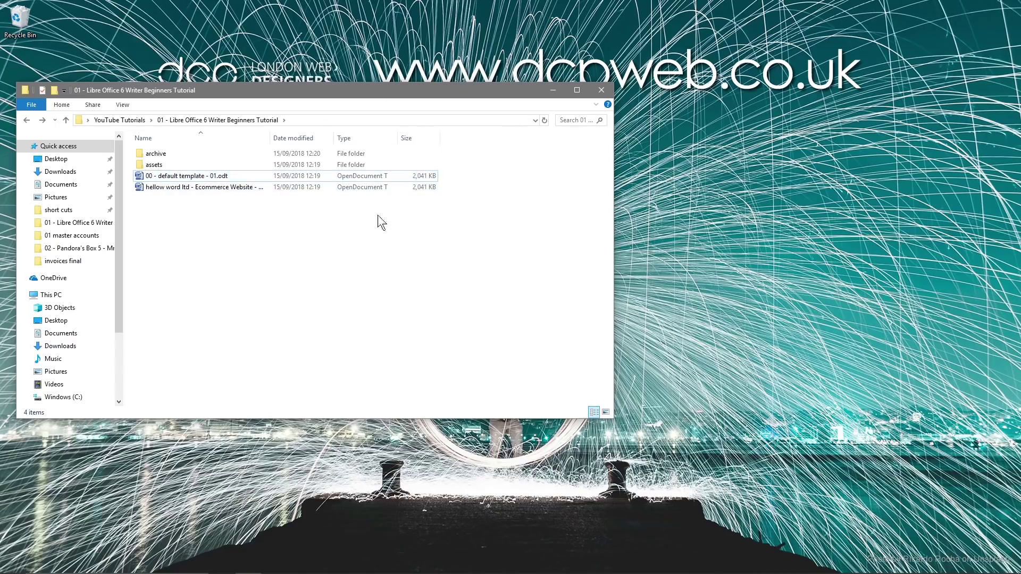
Rename the assets folder as 00 - assets
click(157, 155)
key(F2)
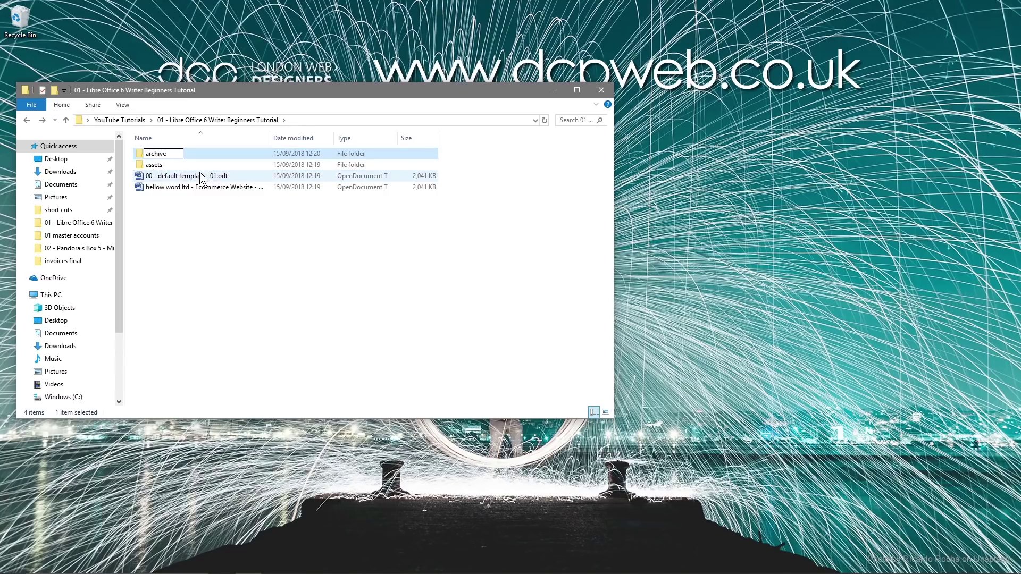
click(153, 166)
key(F2)
key(Home)
text(00 -)
key(Return)
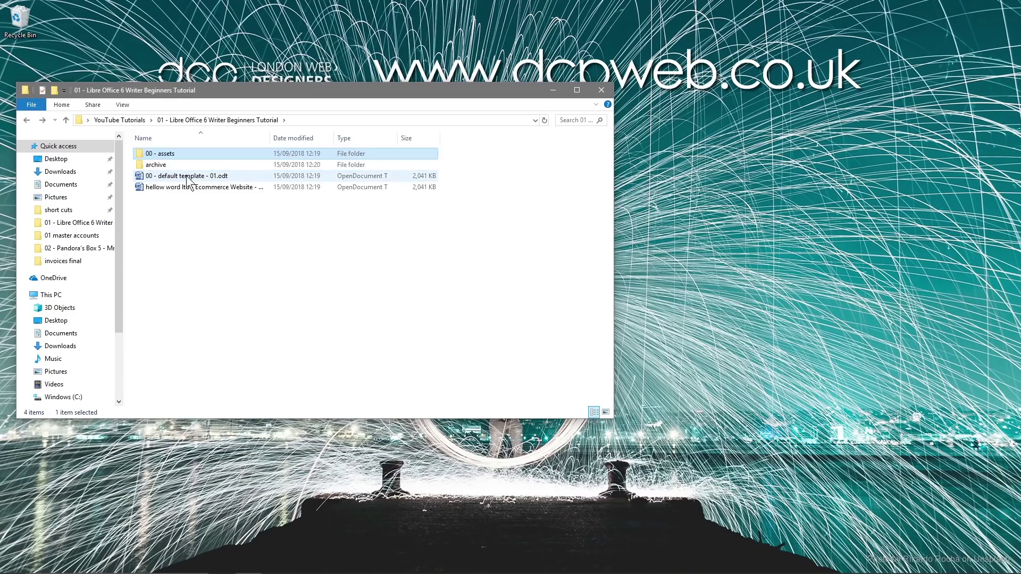
Rename the archive folder as 00 - archive
double_click(150, 167)
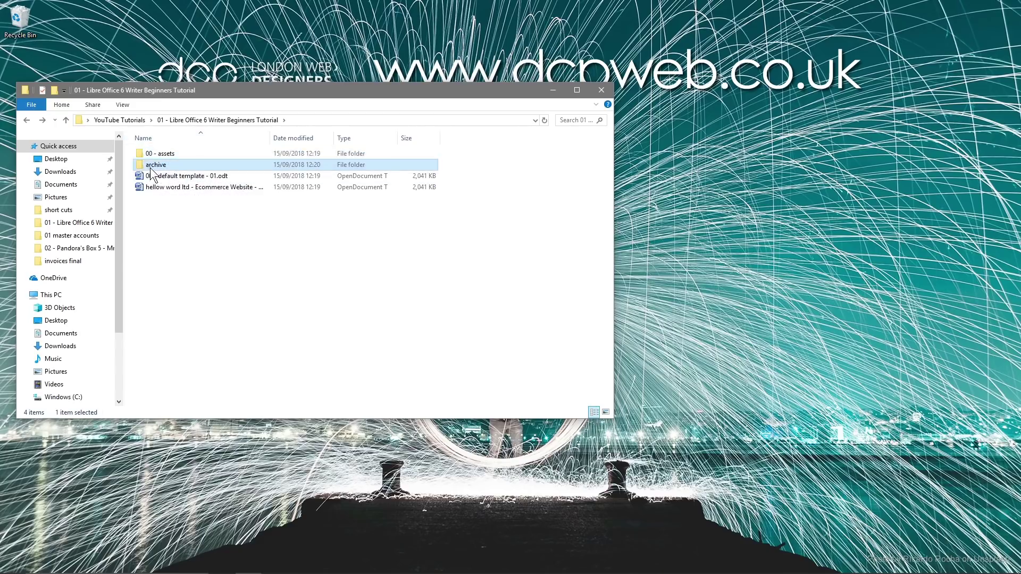
click(27, 120)
click(148, 166)
text(00 -)
key(Return)
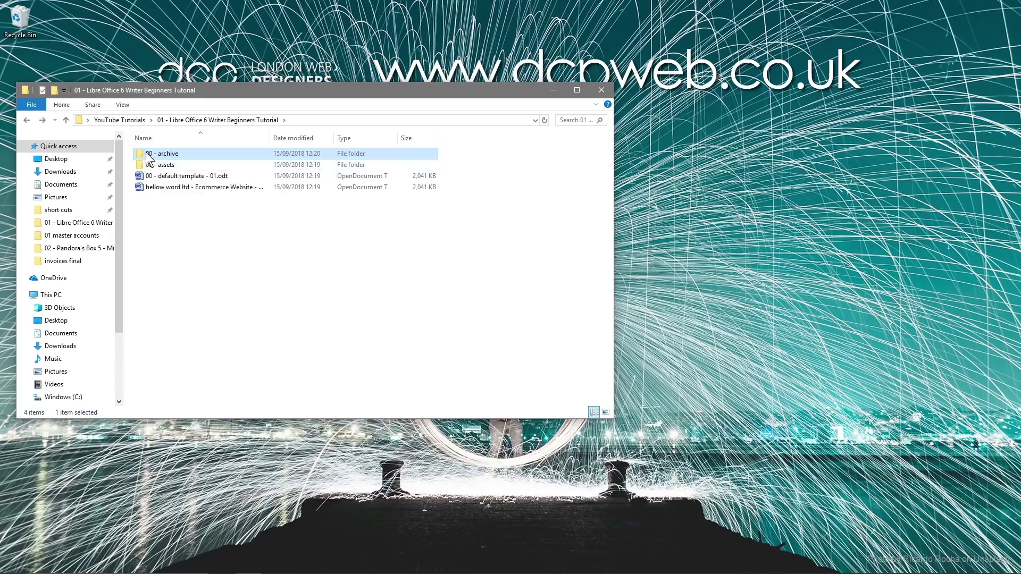
Change the assets folder's number prefix so its name is 01 - assets
click(157, 168)
click(154, 165)
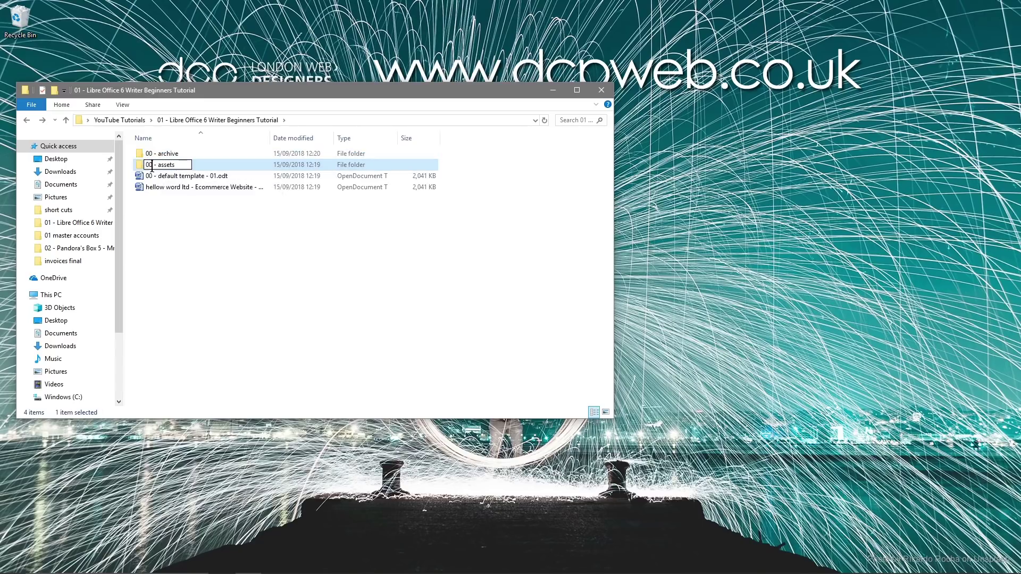
text(1)
key(Return)
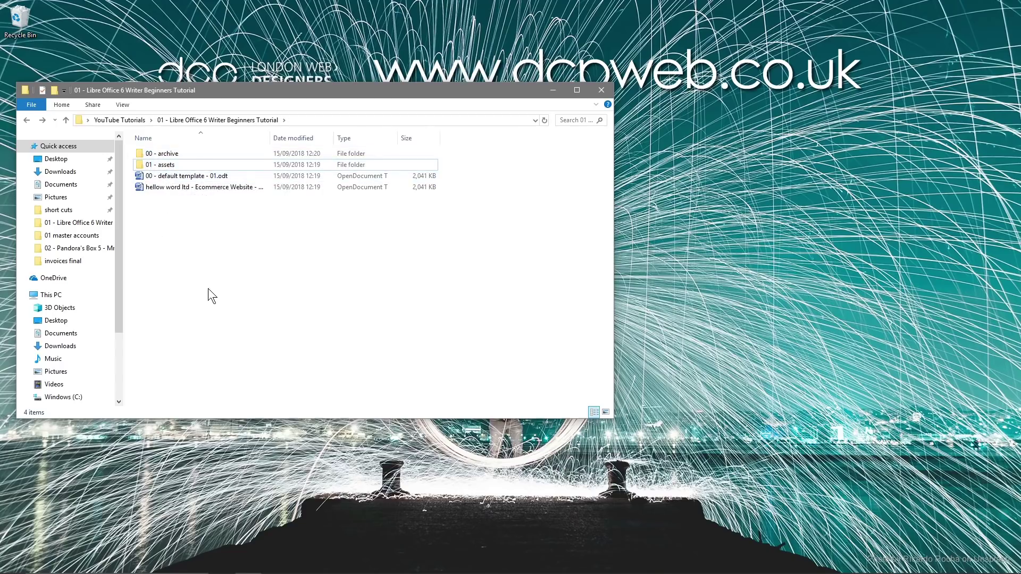
Widen the Name column to fit the full file names and select the default template file
drag(270, 135, 280, 135)
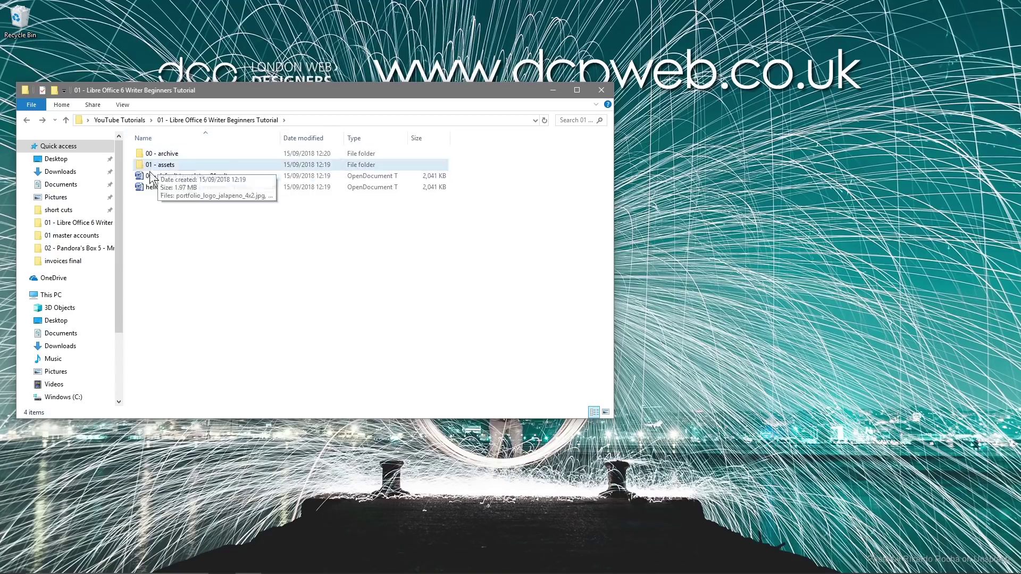
click(152, 189)
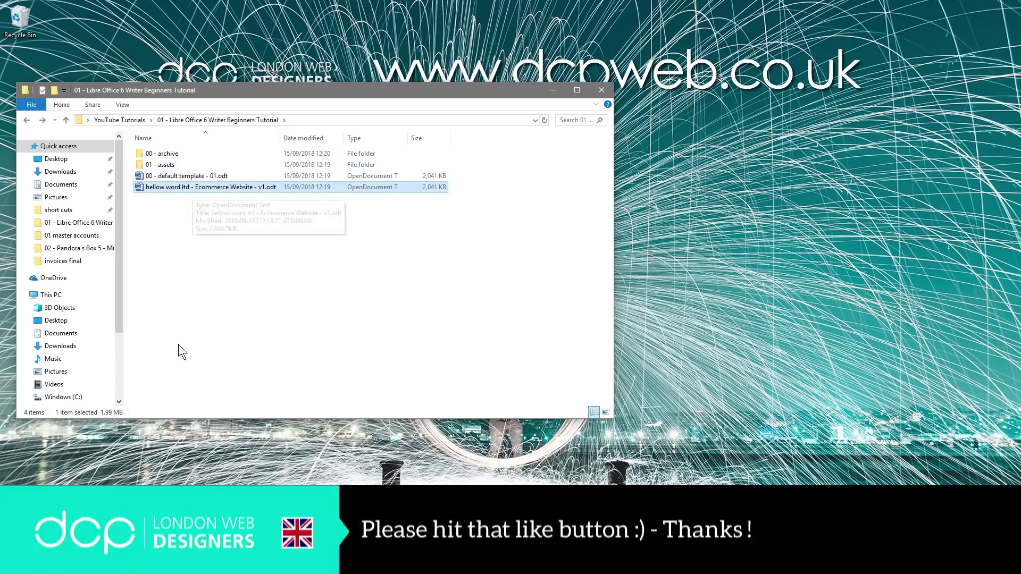
click(205, 265)
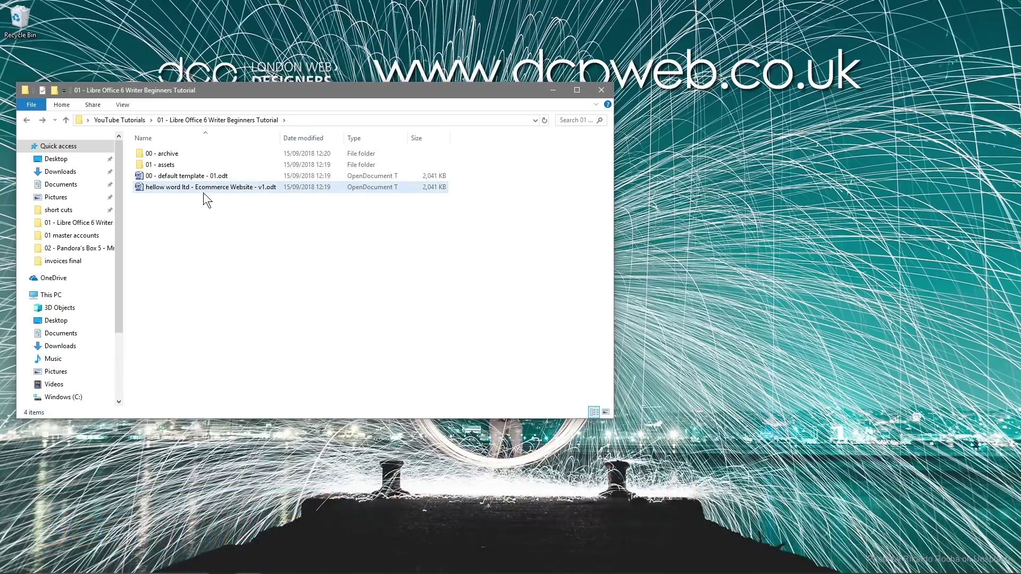
drag(200, 183, 181, 202)
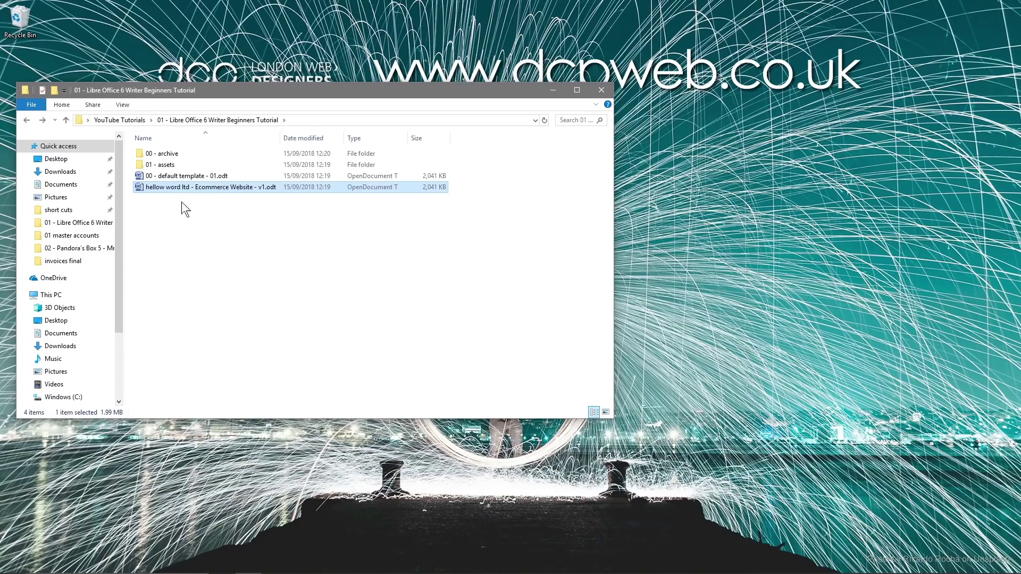
click(207, 177)
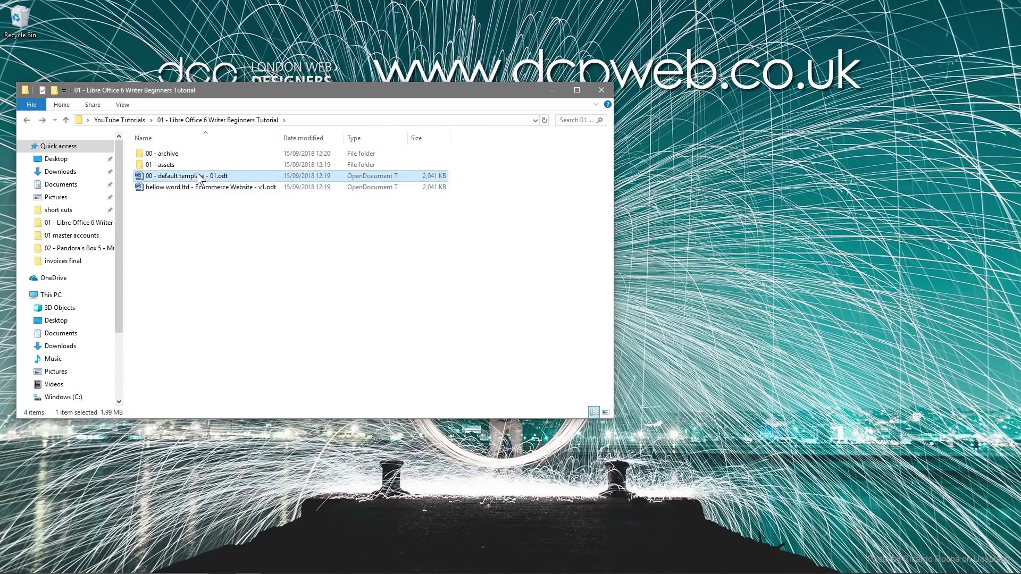
Open the default template file with LibreOffice Writer, making it the permanent app for .odt files, and close the document
double_click(187, 175)
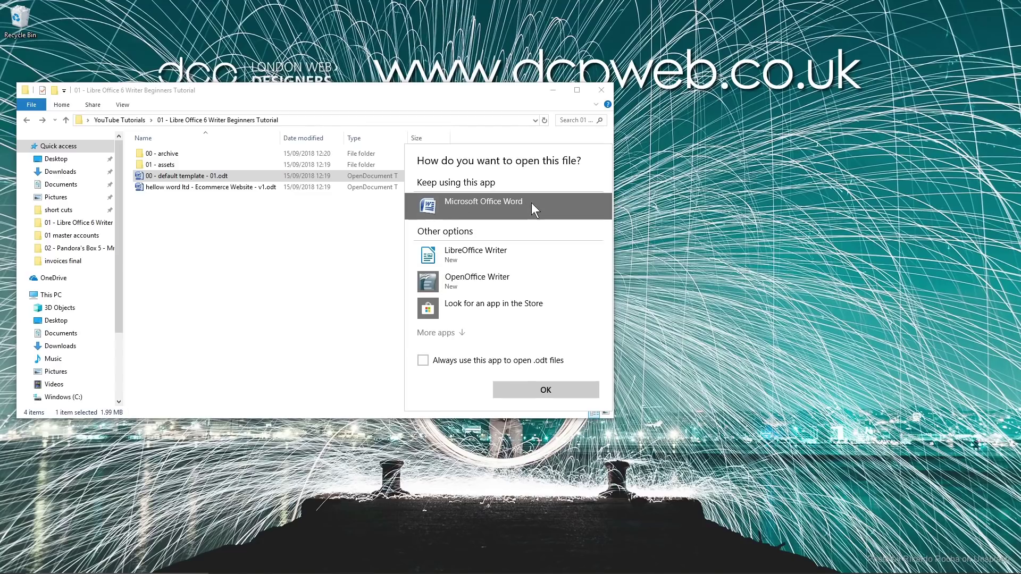
click(477, 250)
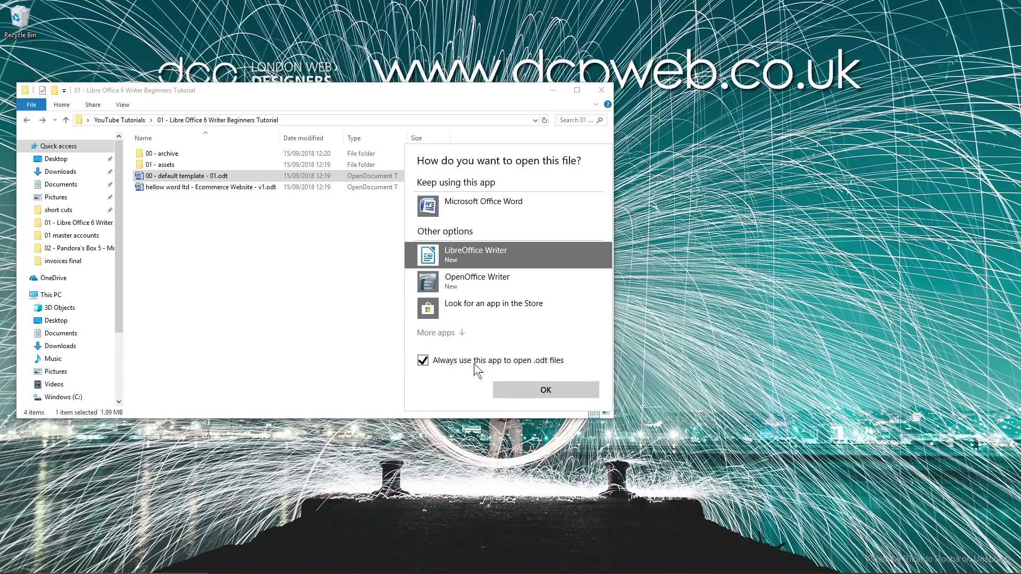
click(546, 390)
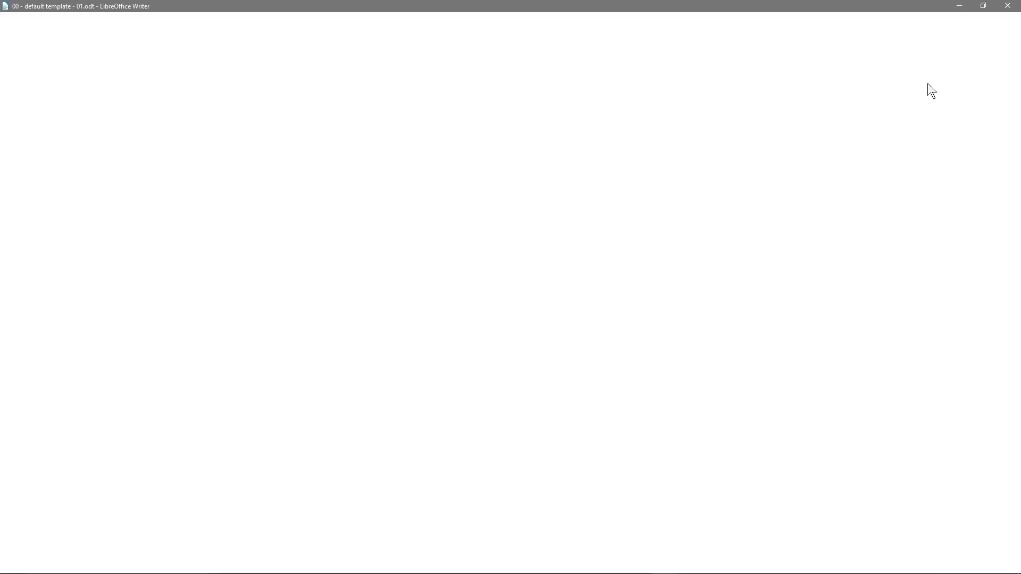
click(1006, 6)
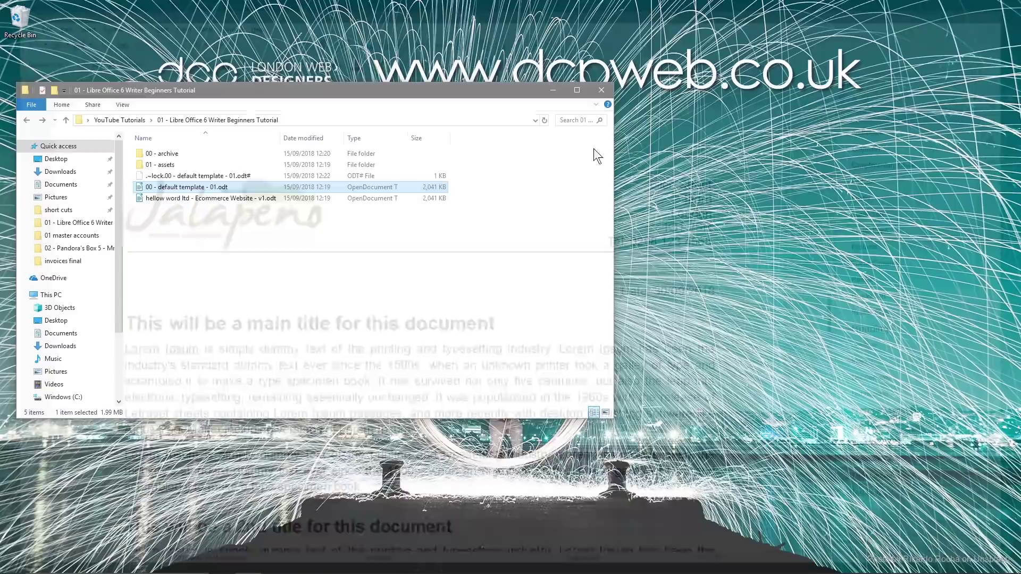
Reopen the default template to check which app launches for it, and close it again
click(186, 186)
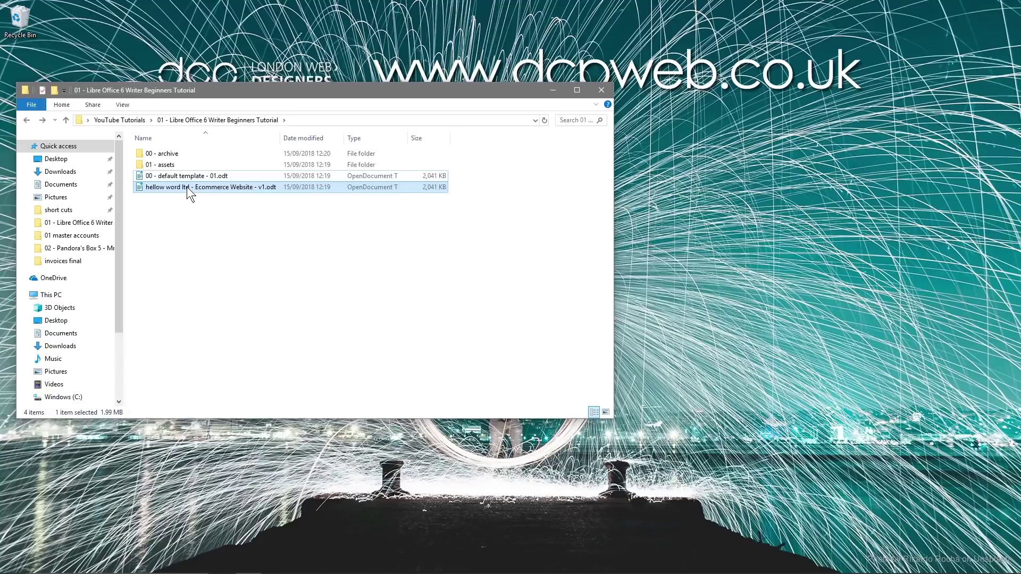
double_click(209, 175)
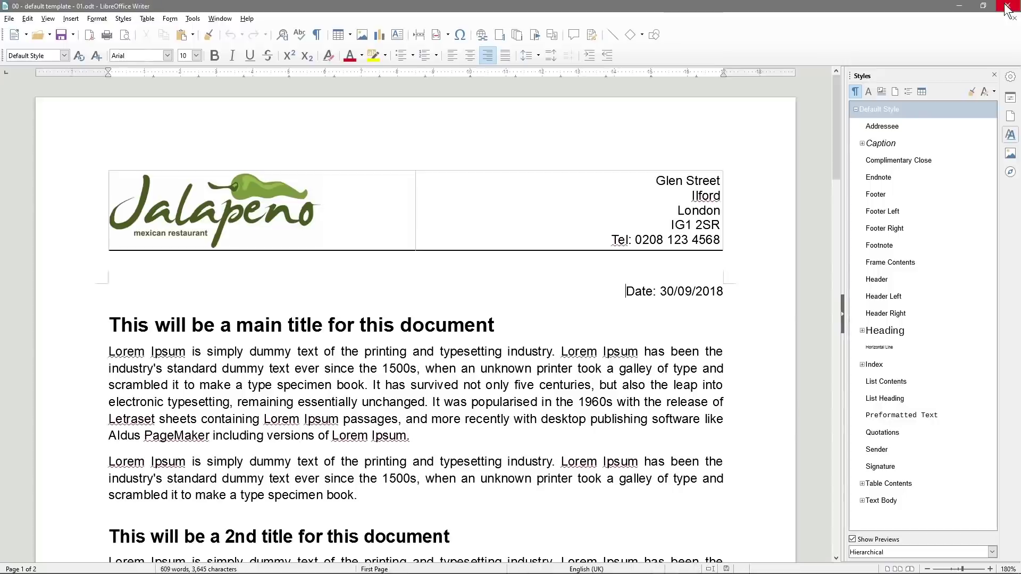
click(1006, 6)
Open the default template in OpenOffice Writer instead, view it in a maximized window, and close it
click(187, 176)
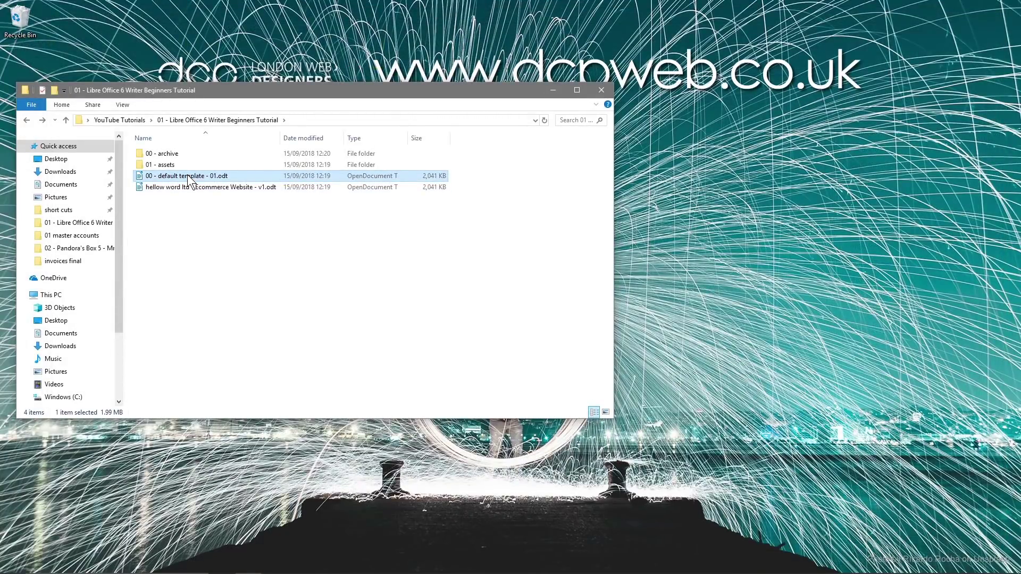
right_click(188, 175)
mouse_move(304, 295)
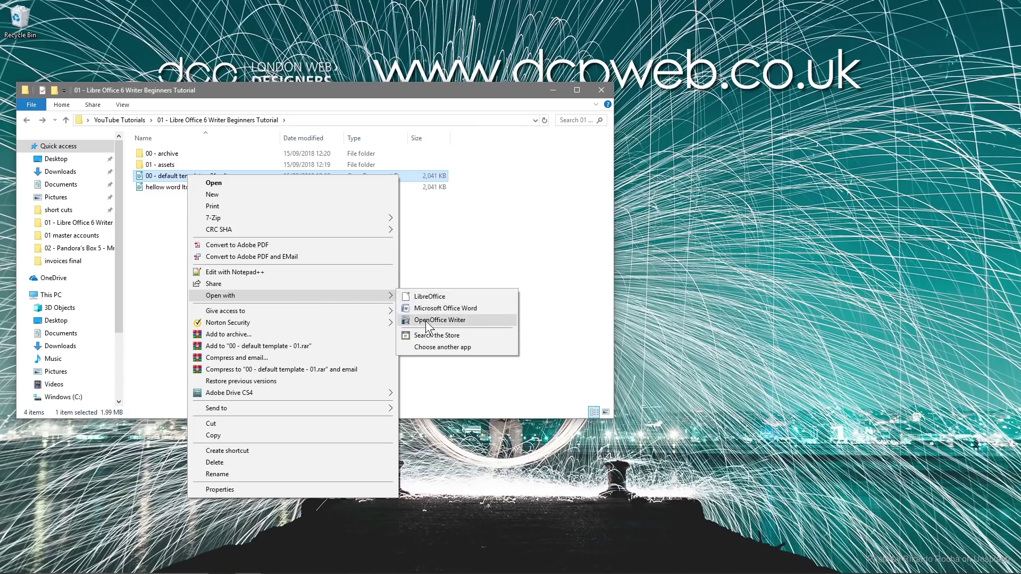
click(445, 321)
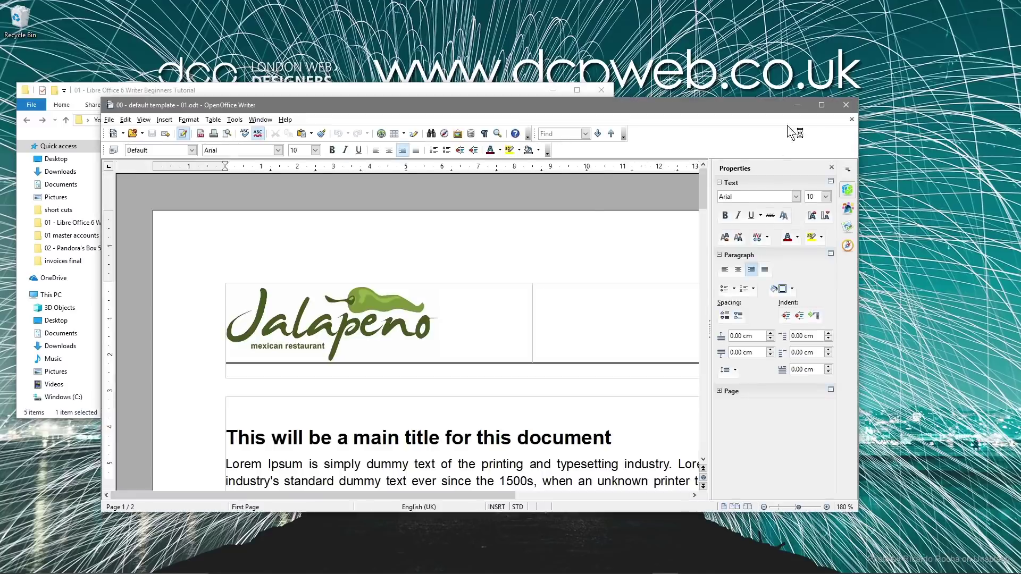
click(813, 108)
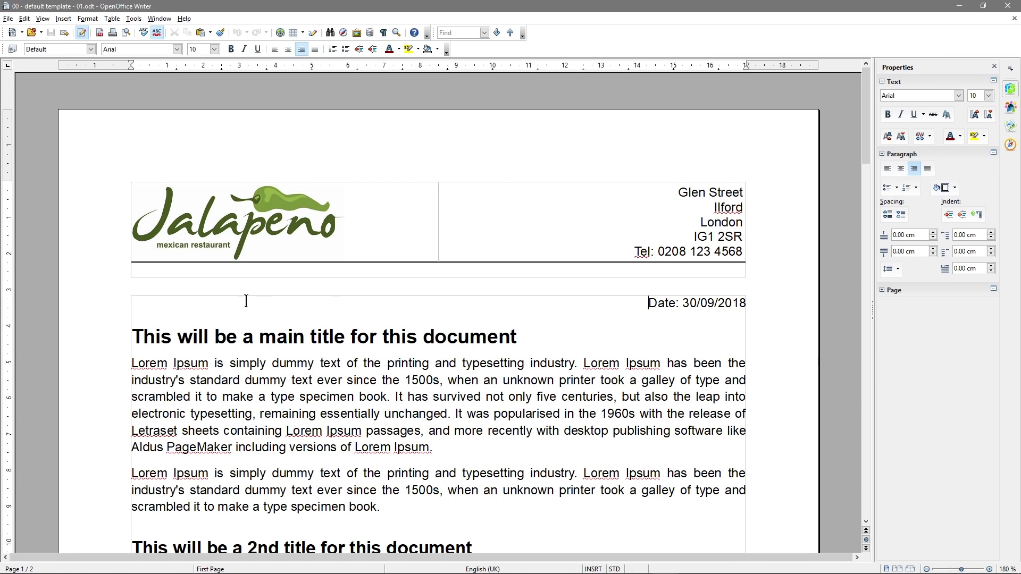
click(1007, 6)
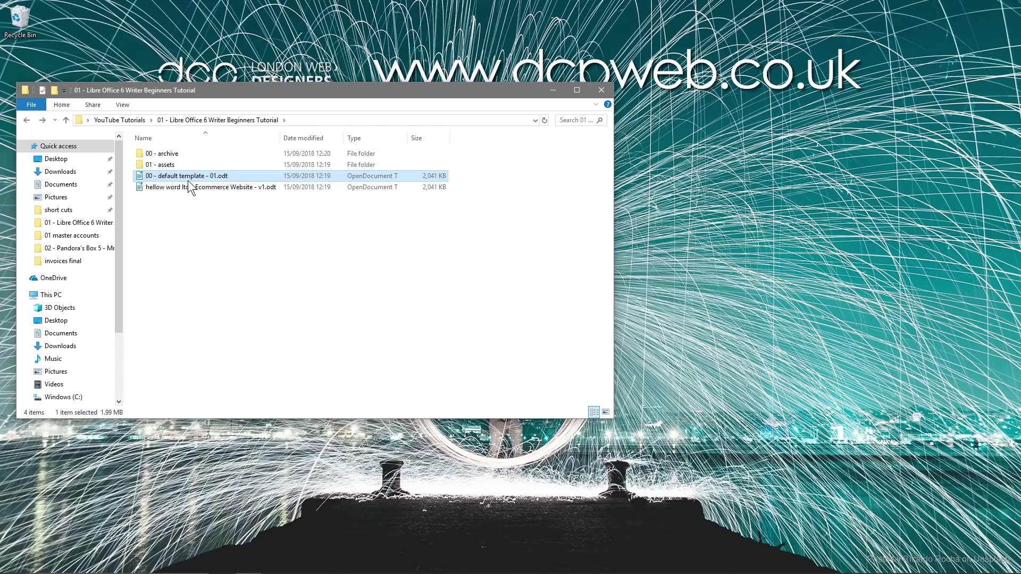
Open the hellow word ltd Ecommerce Website document and replace its main title with "Ecommerce Website Design Project v1"
click(203, 244)
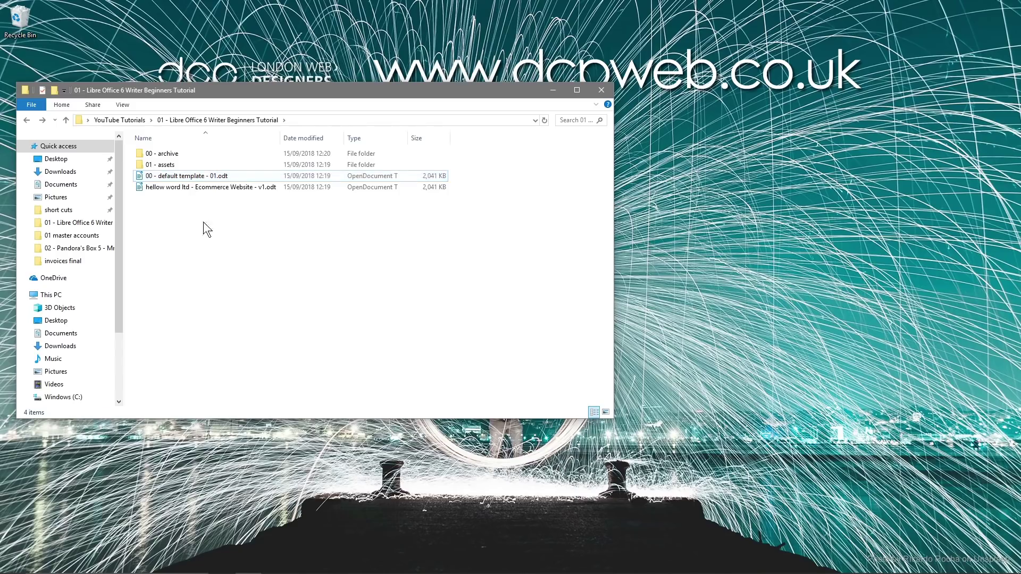
click(204, 188)
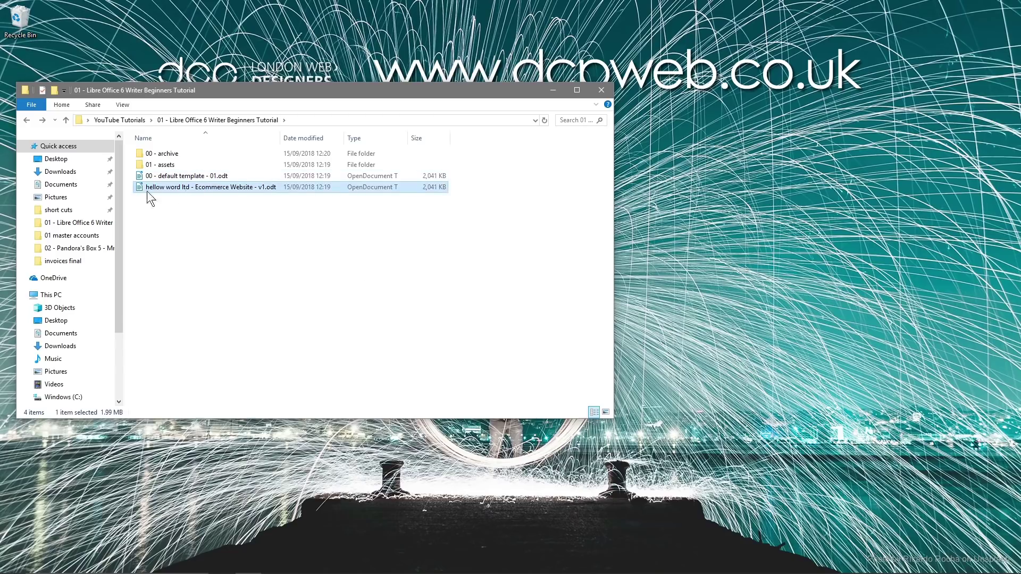
double_click(248, 187)
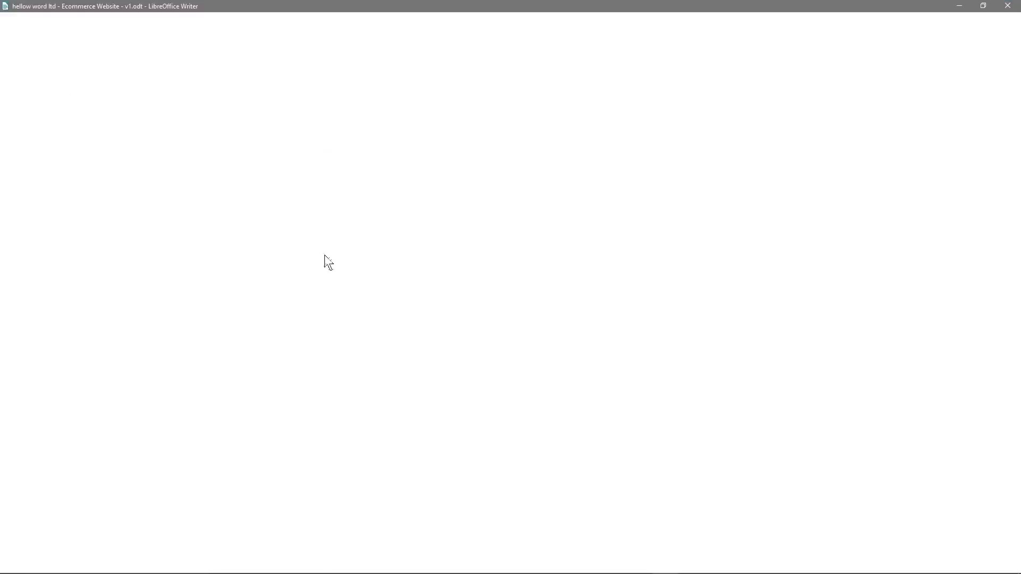
drag(494, 324, 109, 328)
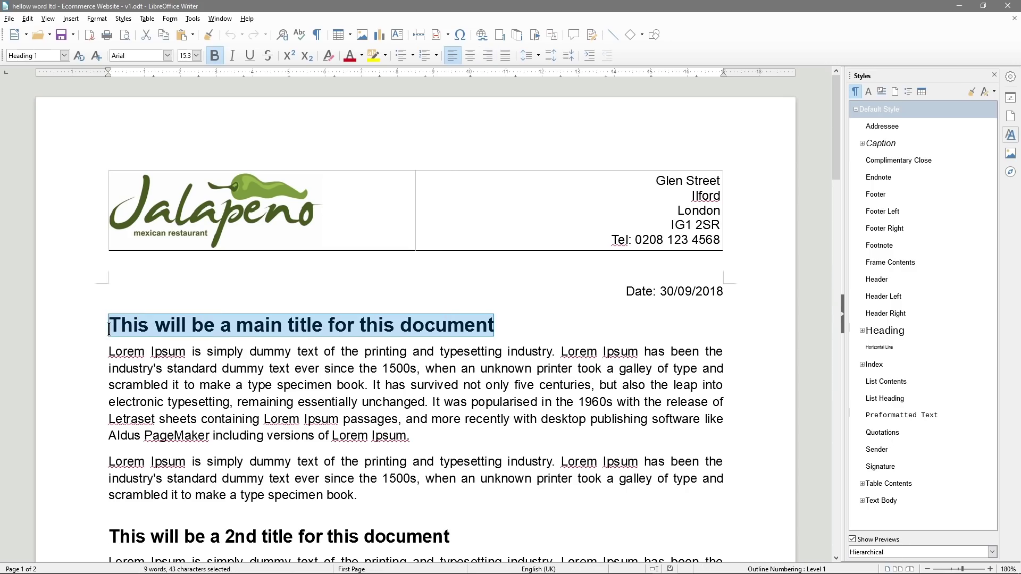
text(Ecommerce Website Design Project v1)
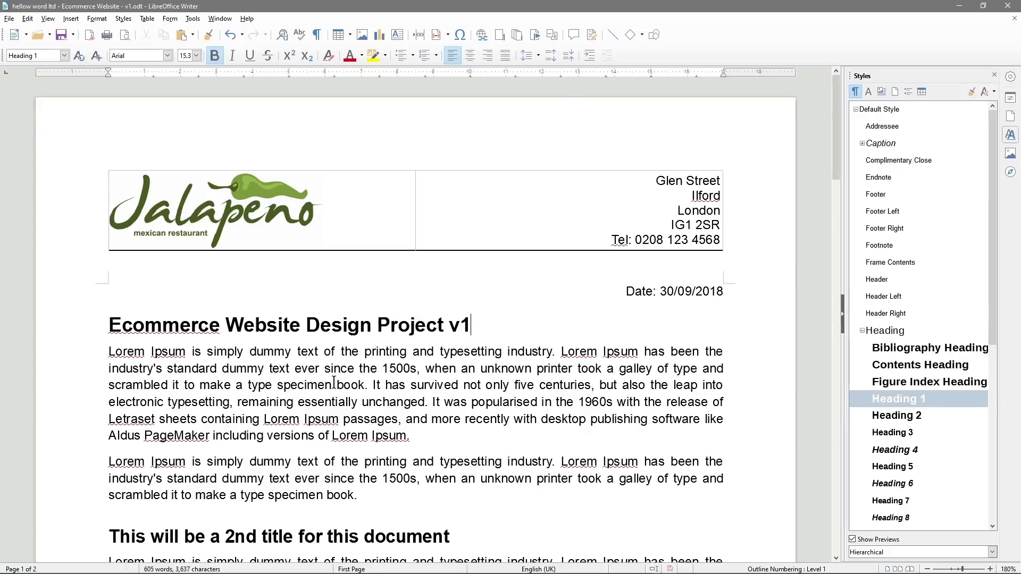
Review the document's content and highlight the two placeholder paragraphs under the main title
scroll(270, 409, down, 4)
drag(184, 193, 307, 270)
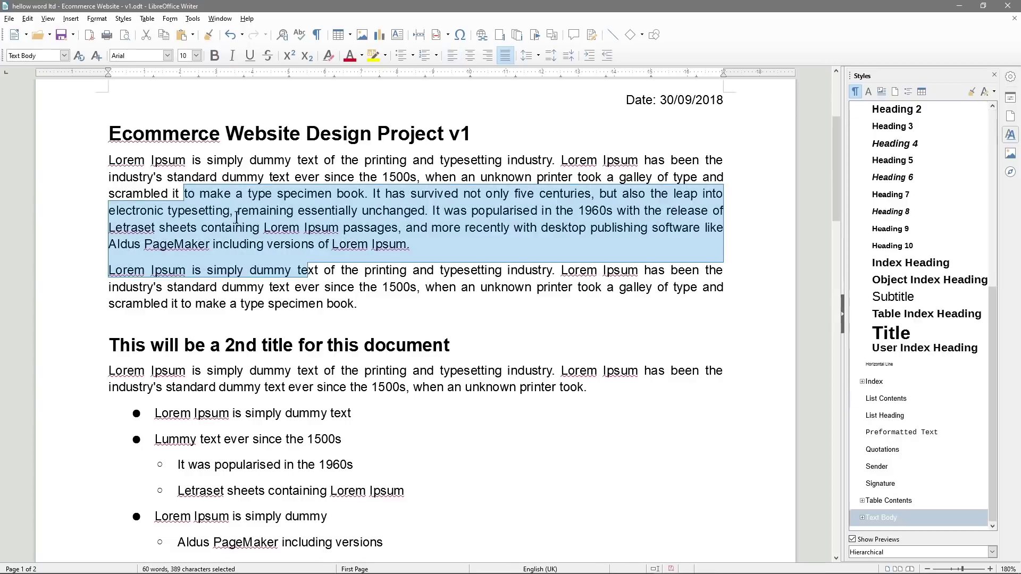
click(295, 211)
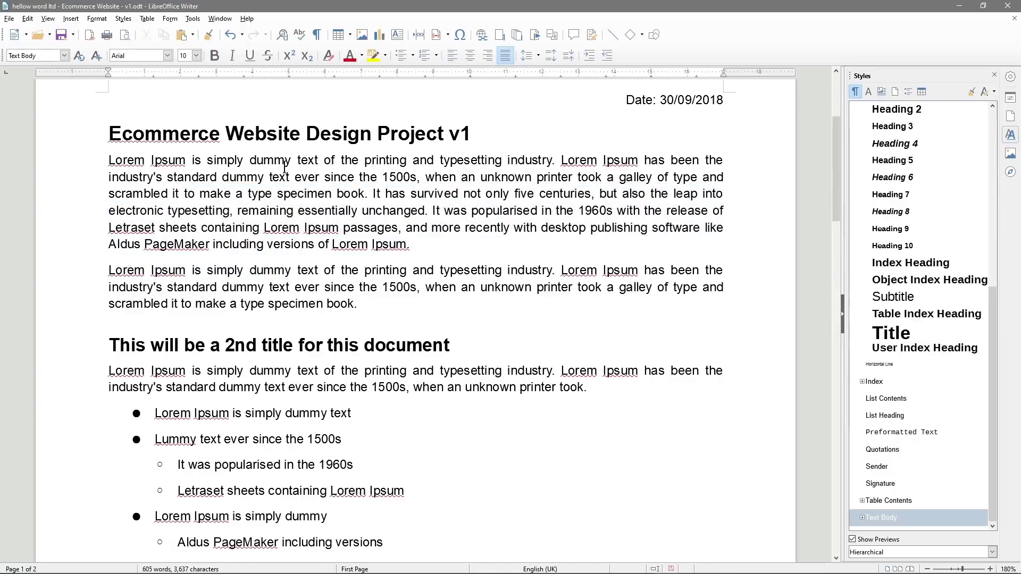
scroll(286, 274, down, 5)
scroll(293, 346, up, 6)
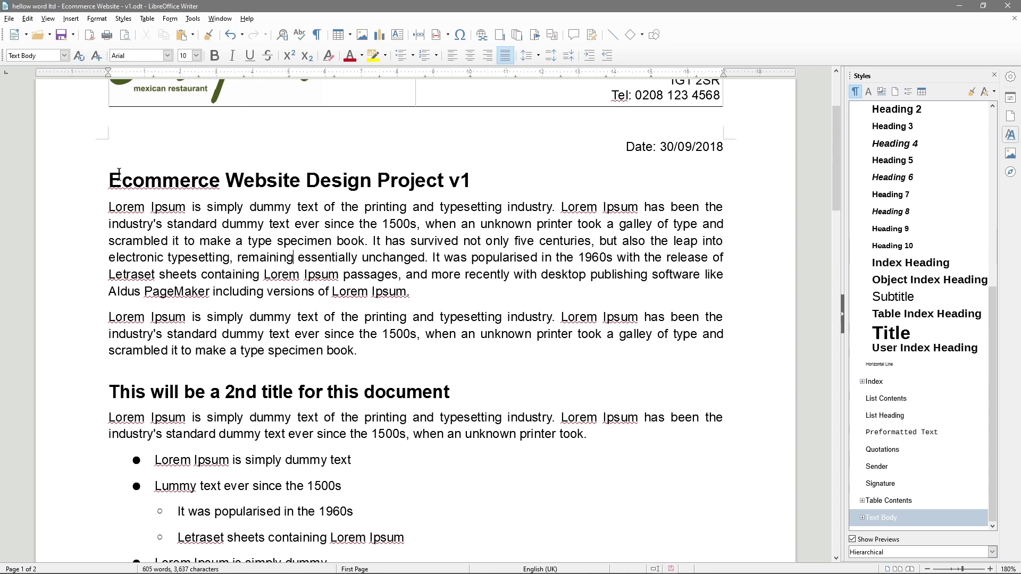
drag(155, 206, 369, 314)
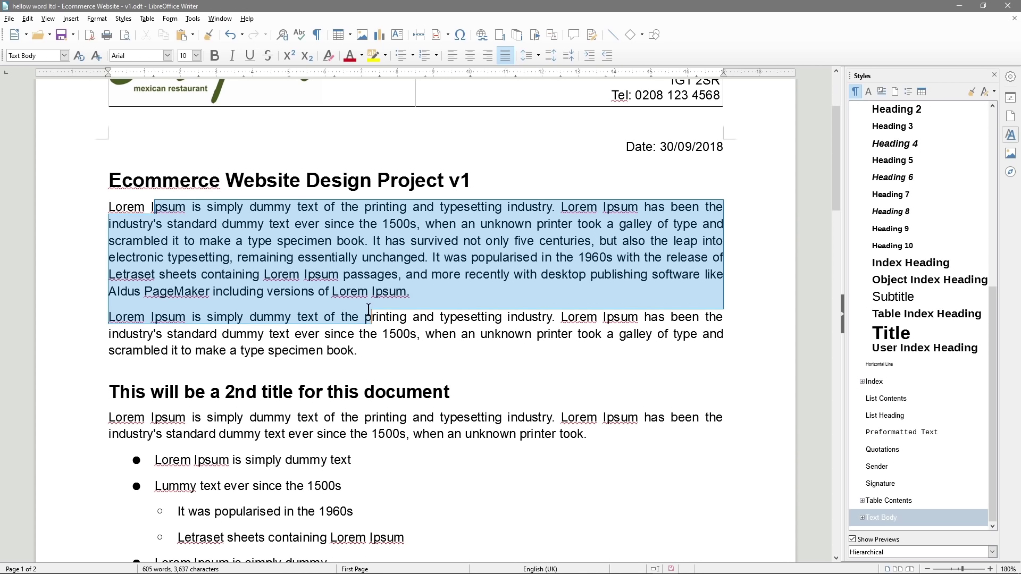
click(196, 271)
drag(110, 207, 387, 350)
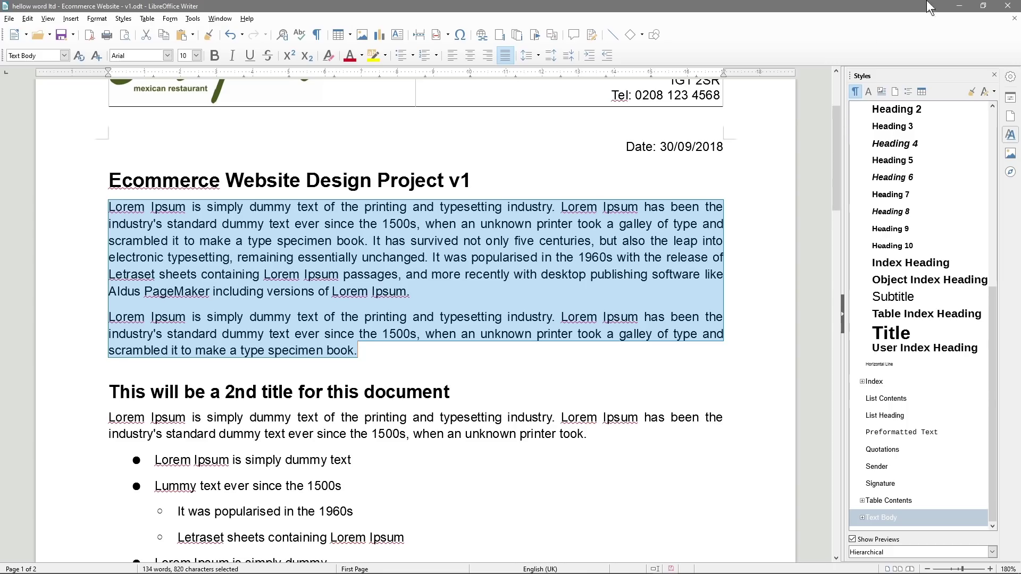
Close the Ecommerce Website document with its changes saved, and make a copy of its file in the same folder
click(1007, 6)
click(493, 315)
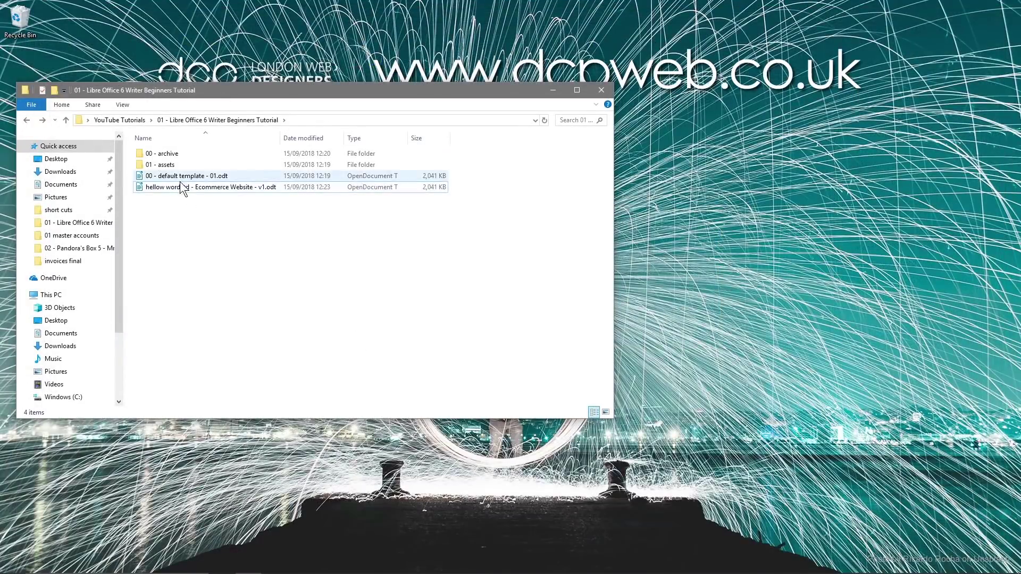
click(175, 188)
drag(174, 187, 213, 262)
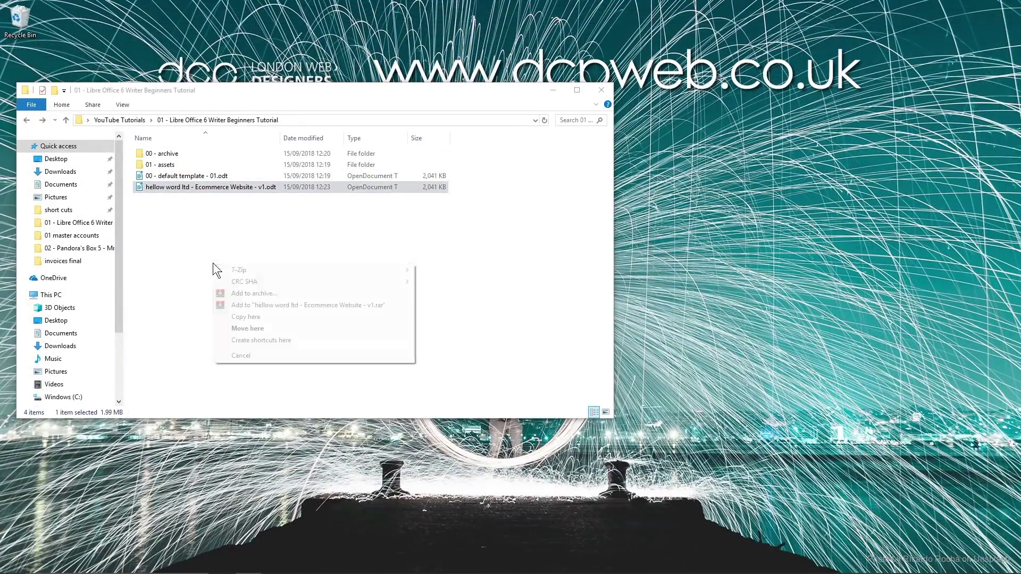
click(246, 318)
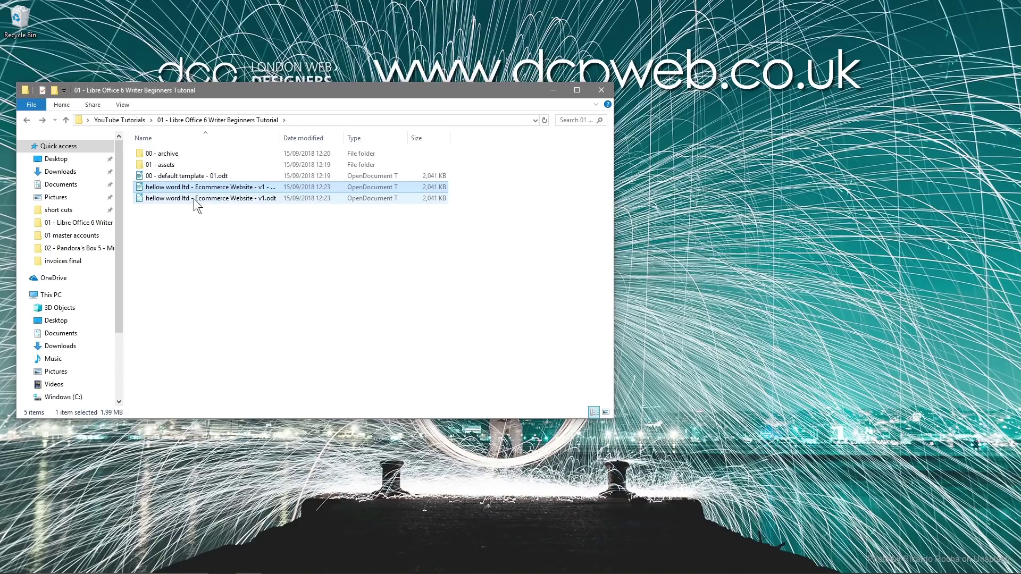
Fit the Name column to the full file names and rename the copied file as 01- Ecommerce Website - v1 - Default
double_click(280, 137)
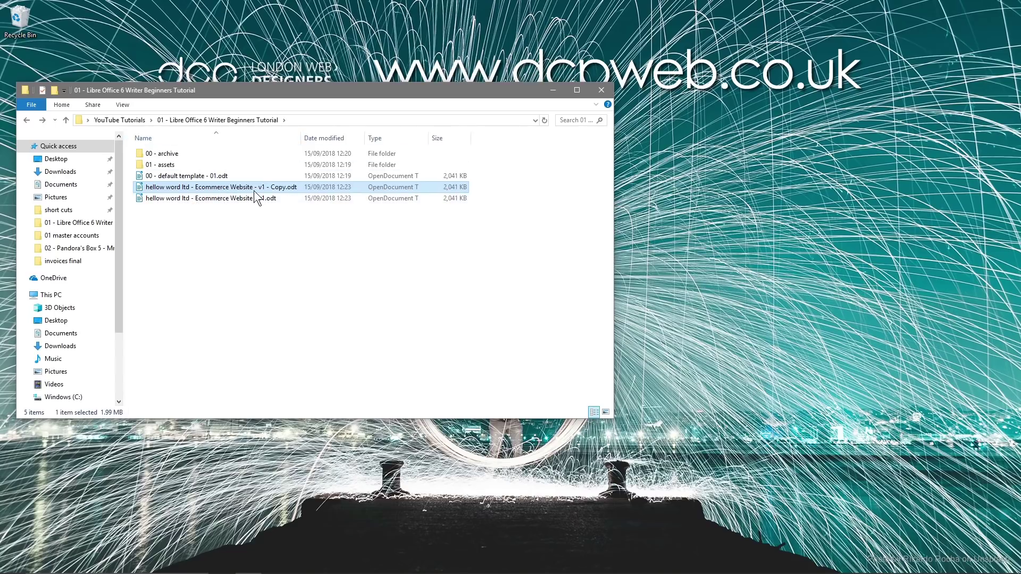
click(198, 187)
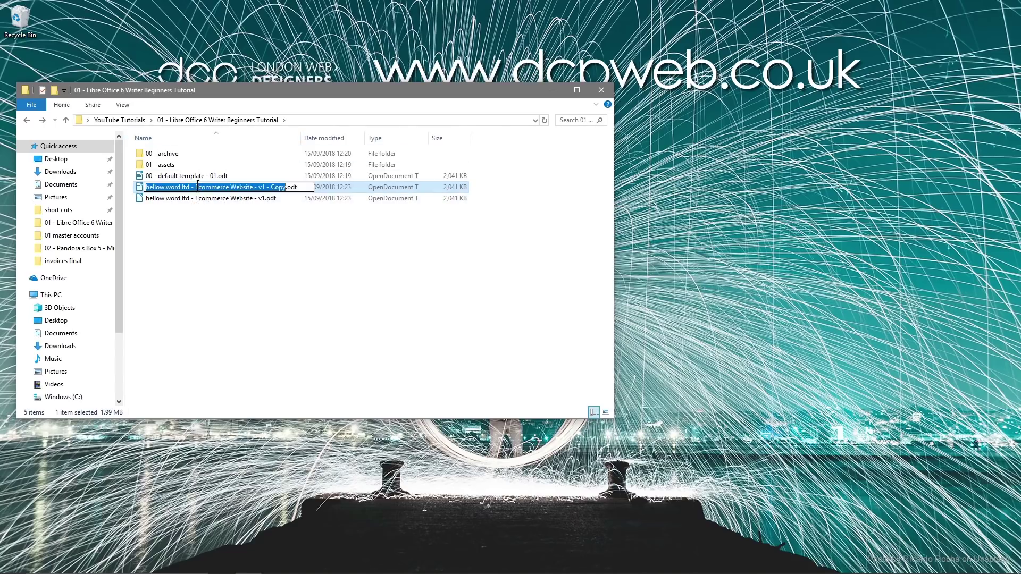
drag(191, 187, 106, 183)
text(01)
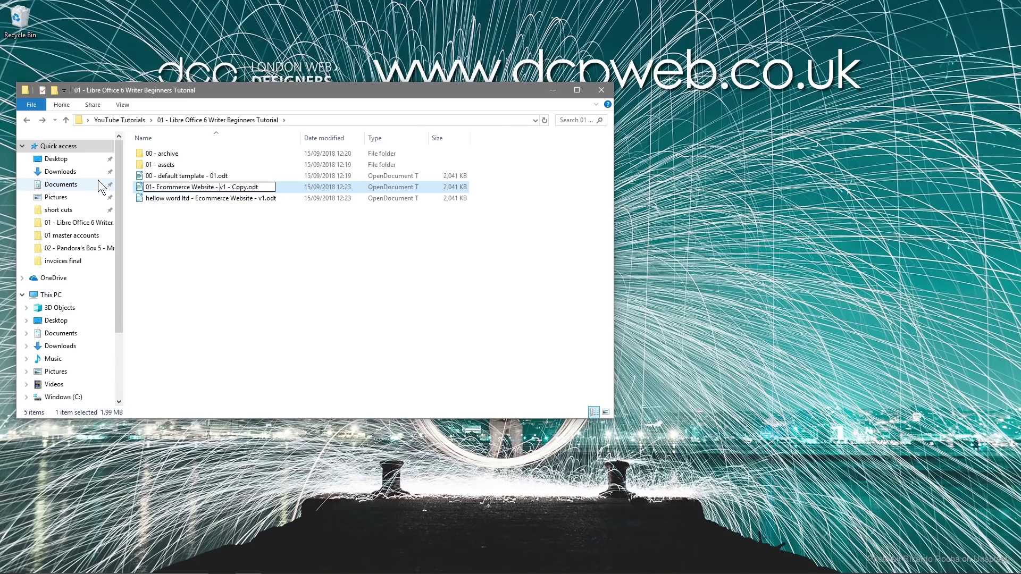
key(shift+End)
text(Default)
key(Return)
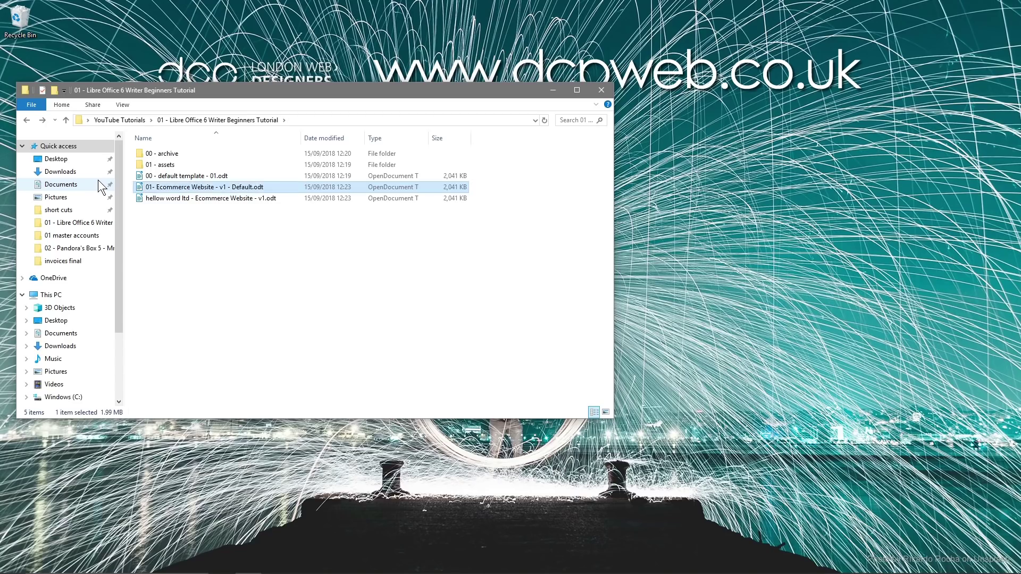
Open the 01- Ecommerce Website - v1 - Default document and examine its title, date and body paragraphs as reusable content
click(187, 206)
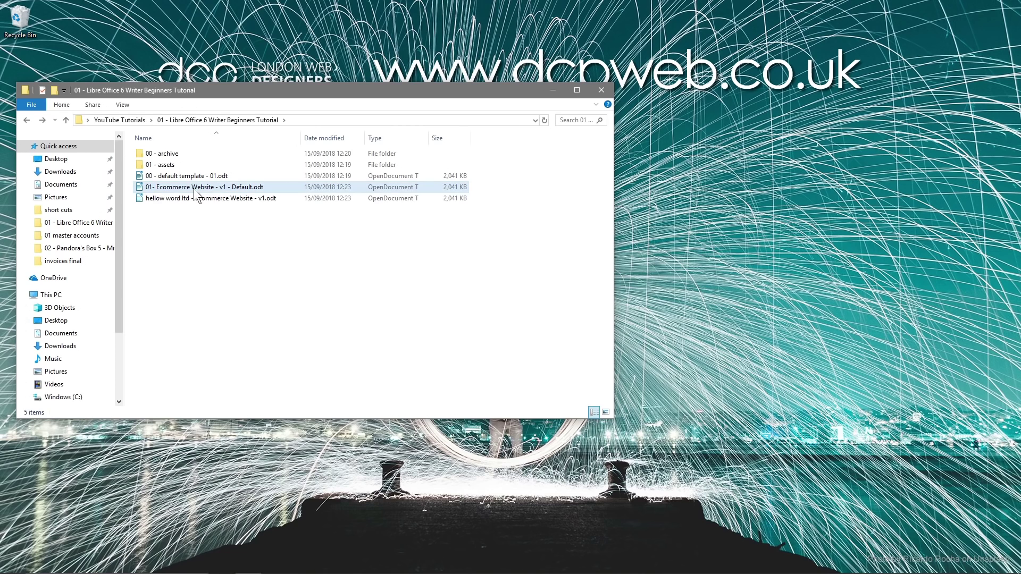
double_click(194, 189)
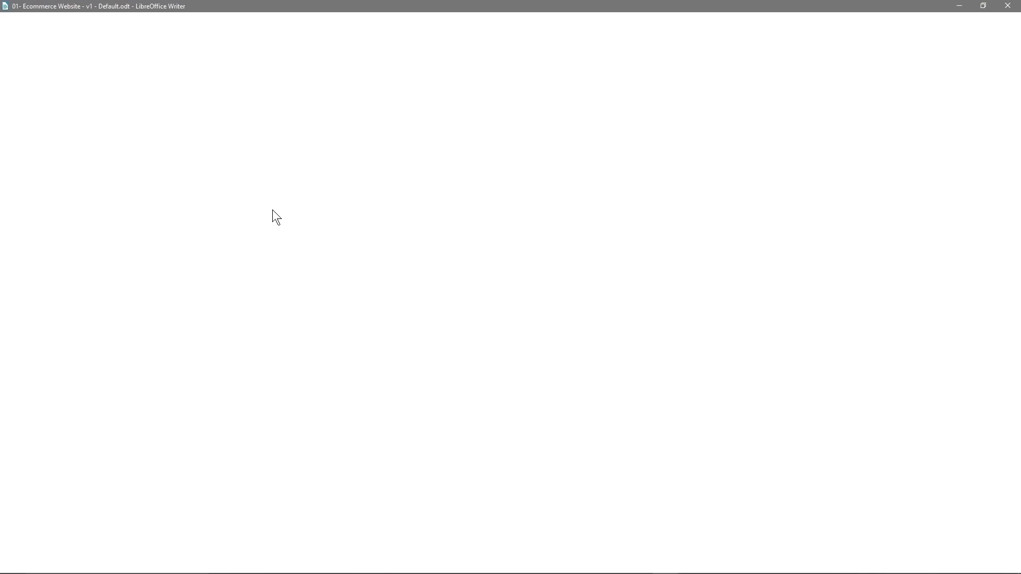
drag(109, 324, 469, 325)
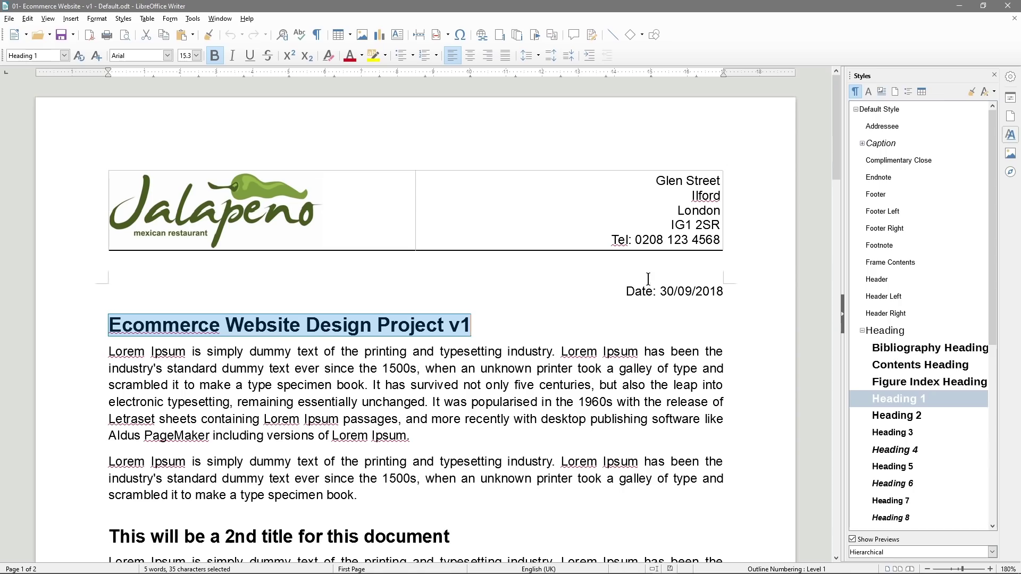
double_click(668, 292)
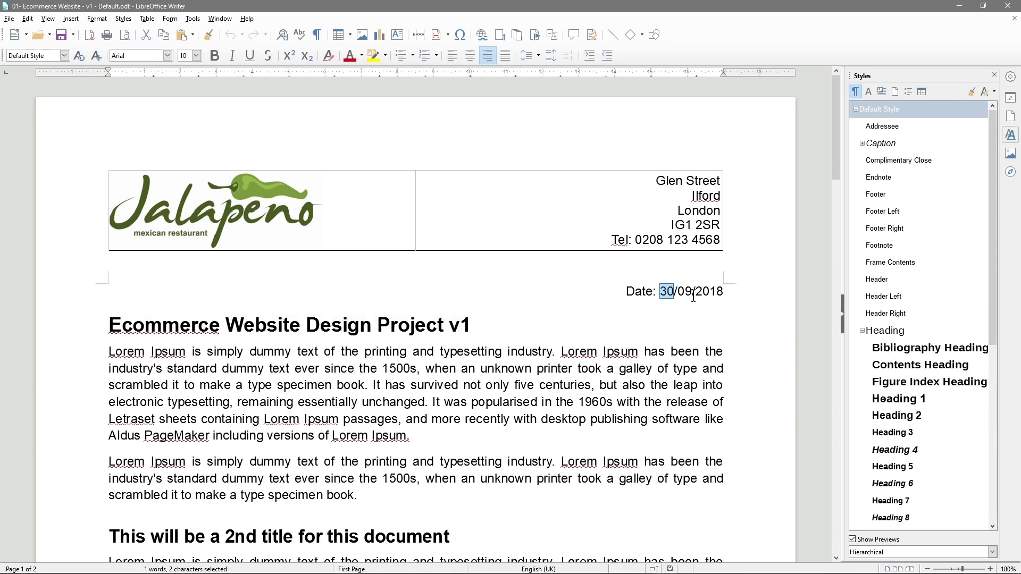
drag(488, 322, 382, 488)
click(132, 324)
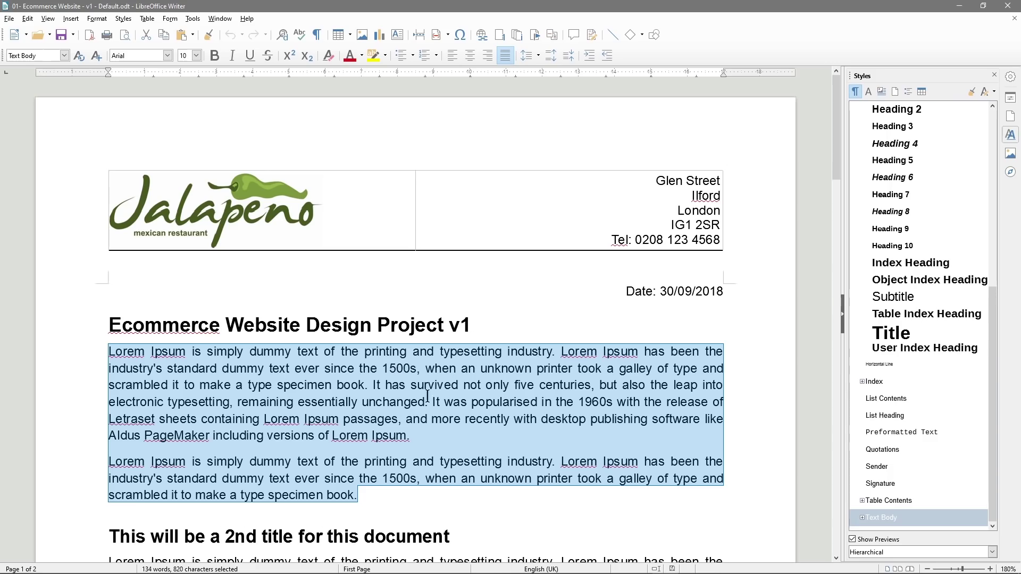
click(443, 407)
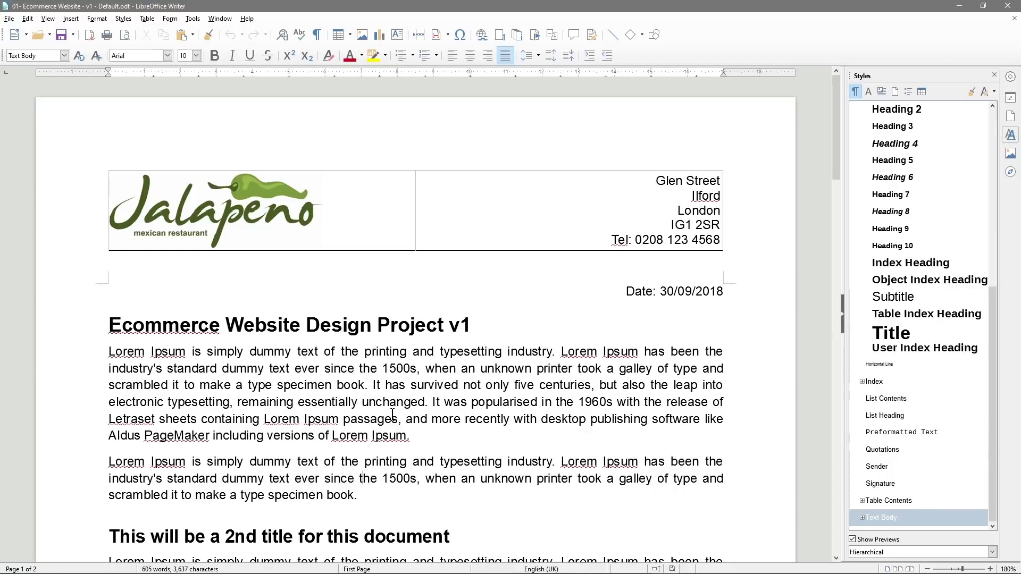
drag(180, 323, 393, 489)
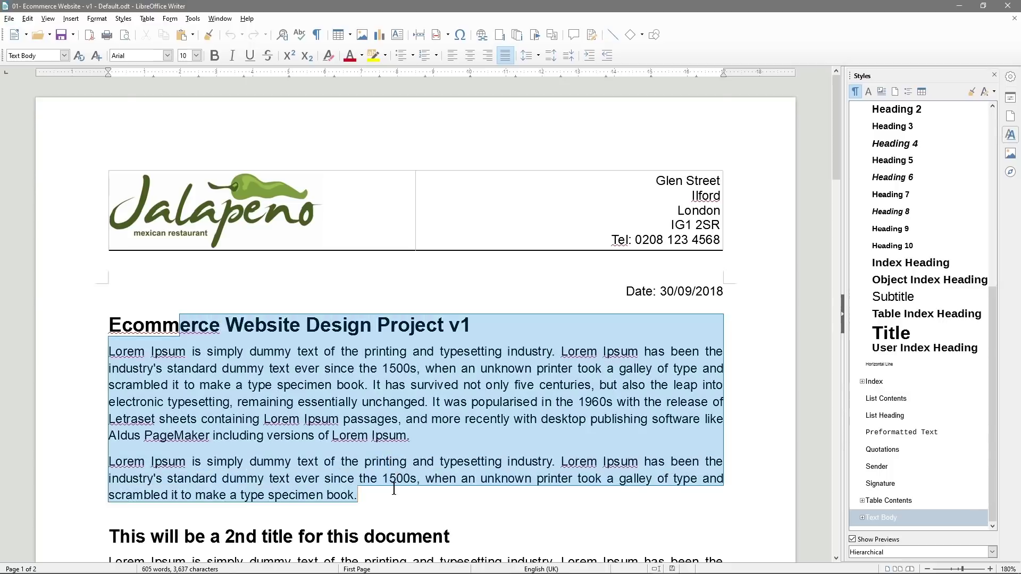
Examine the first 2nd title section, highlighting its heading, intro paragraph and multi-level bullet points as reusable placeholder content
click(393, 489)
scroll(385, 471, down, 5)
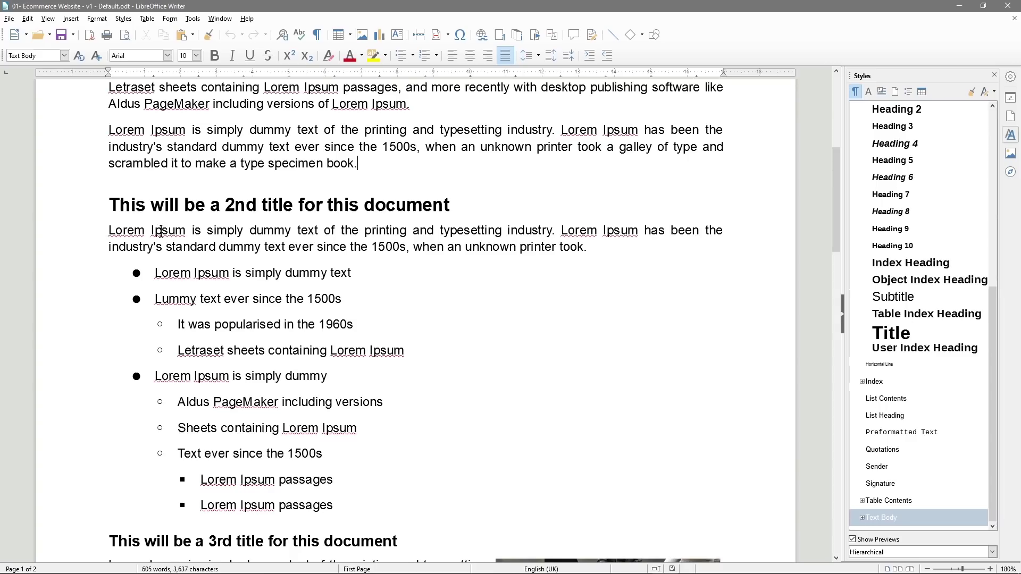
drag(108, 201, 342, 494)
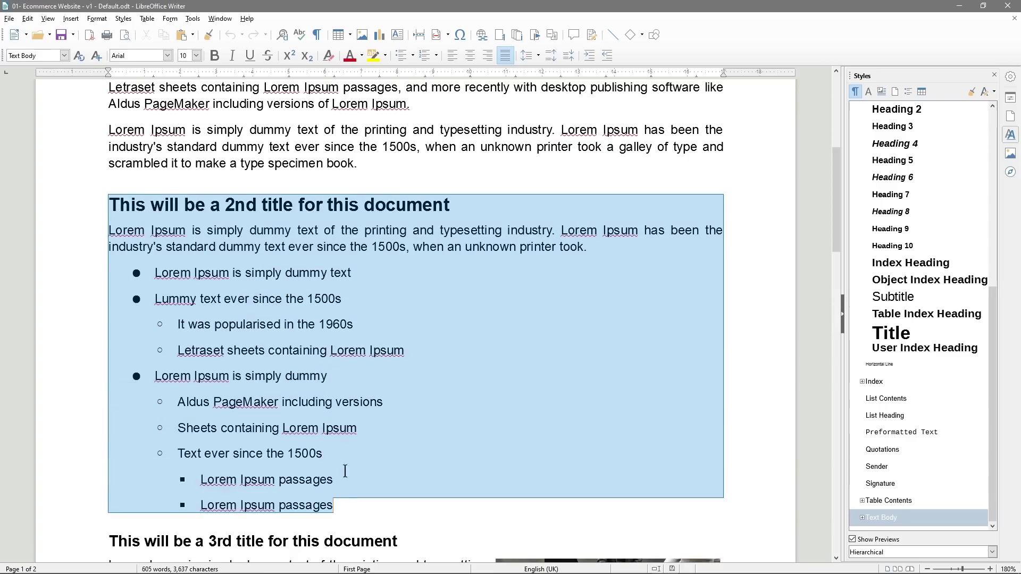
click(189, 299)
drag(156, 272, 351, 273)
drag(153, 299, 361, 298)
drag(220, 324, 326, 351)
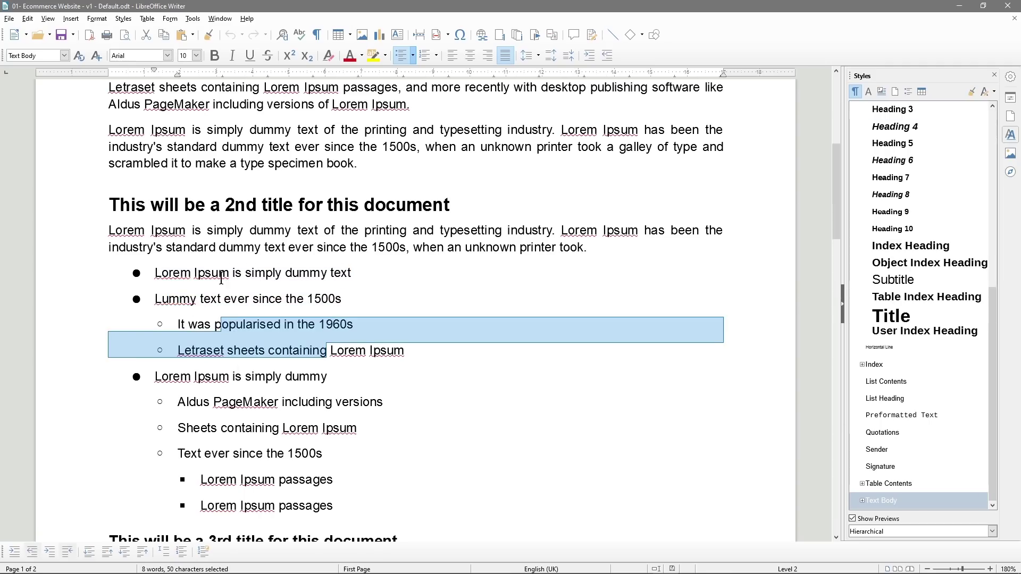
click(245, 477)
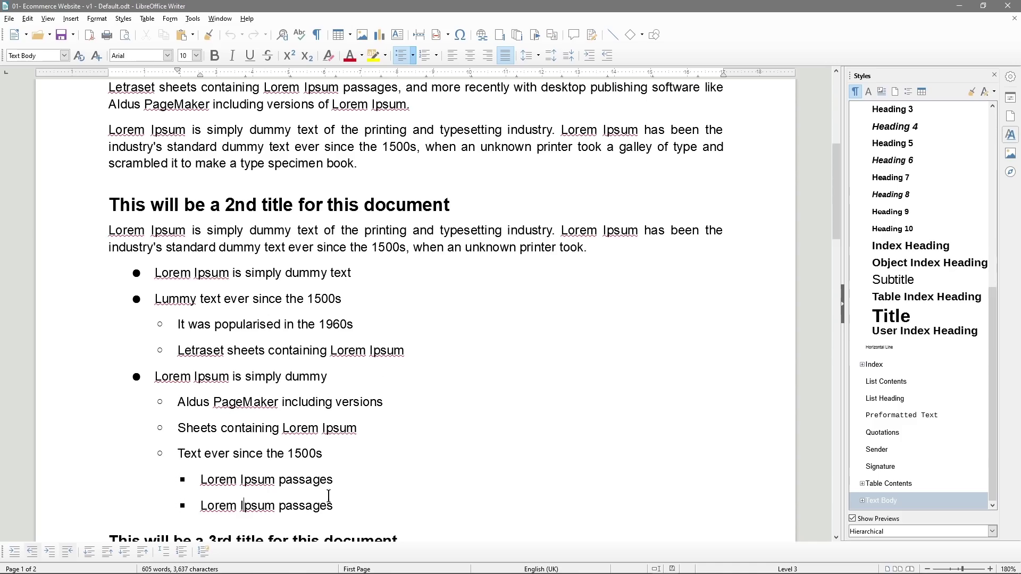
drag(106, 234, 558, 249)
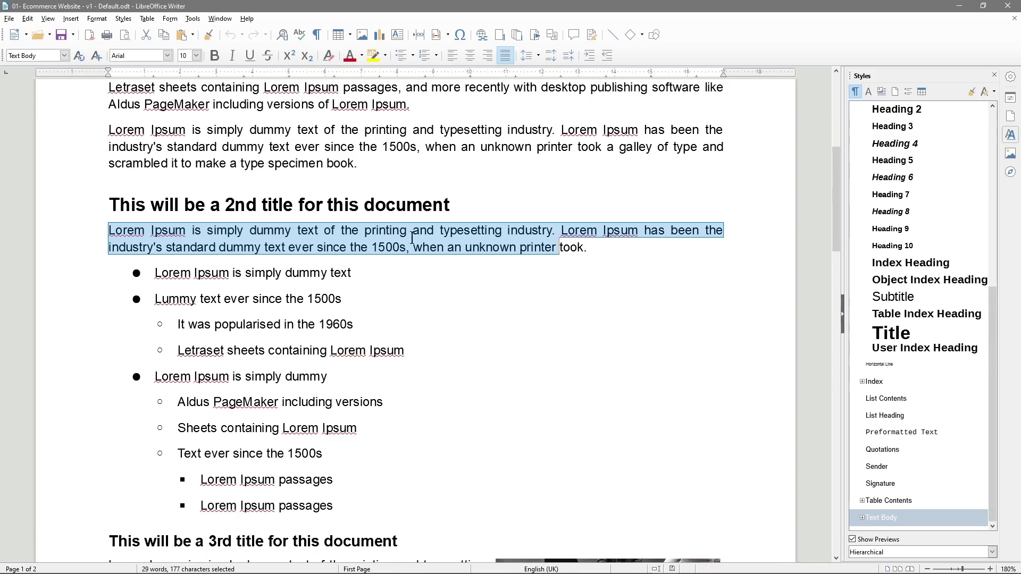
Examine the paragraph and image under the 3rd title on page 1 and the field table on page 2
scroll(275, 403, down, 5)
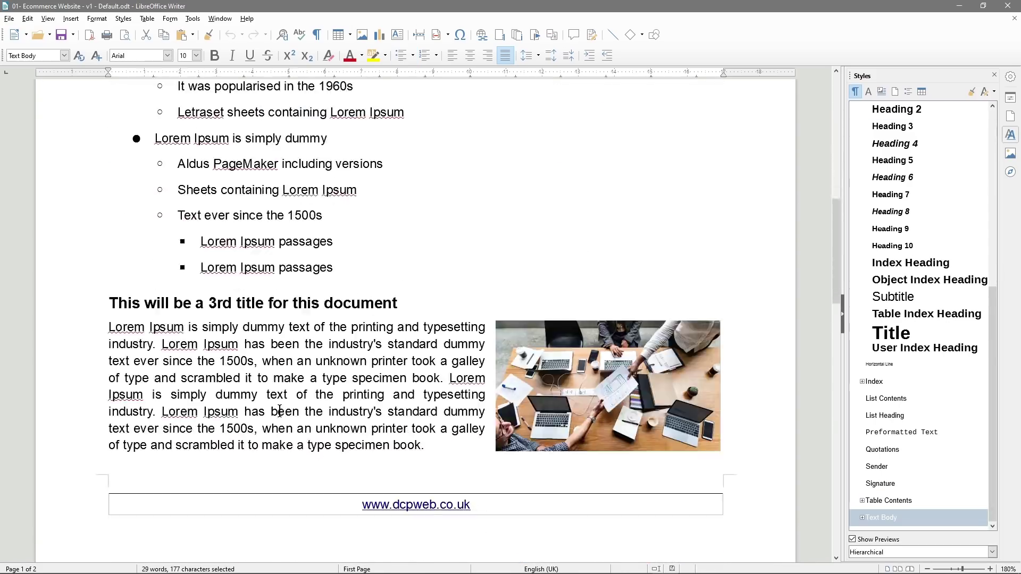
scroll(279, 411, down, 2)
click(554, 320)
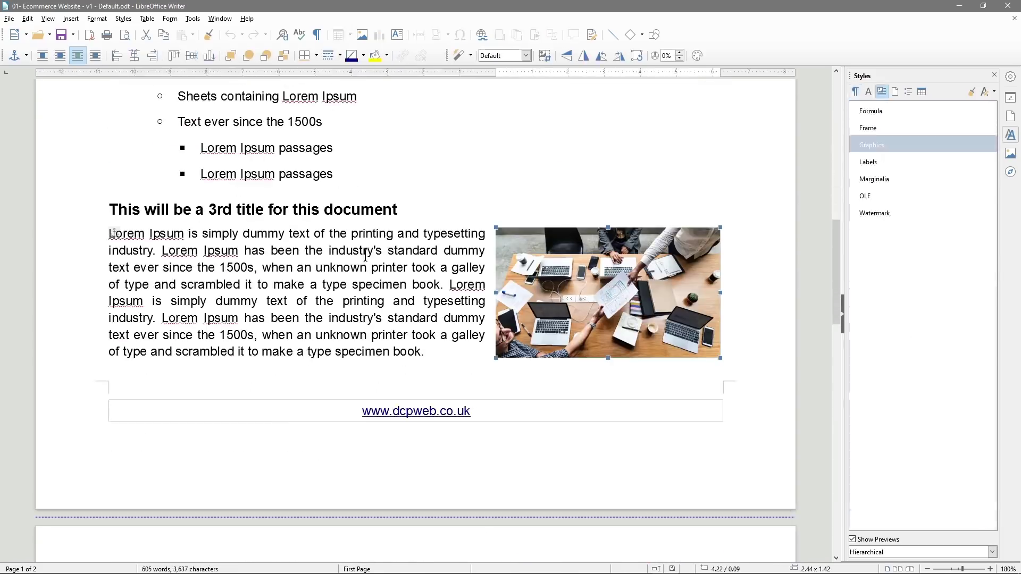
click(269, 301)
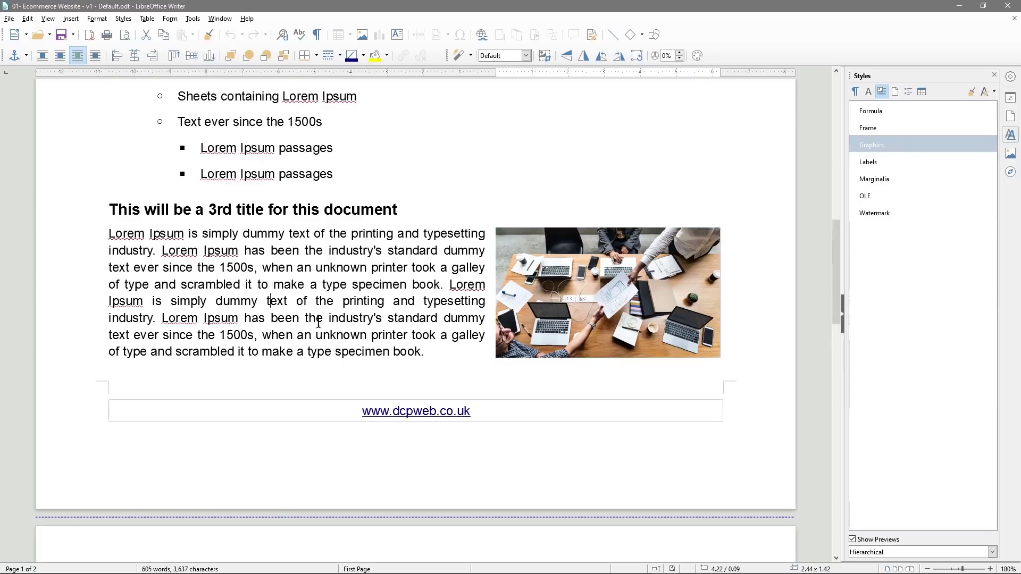
drag(424, 351, 104, 240)
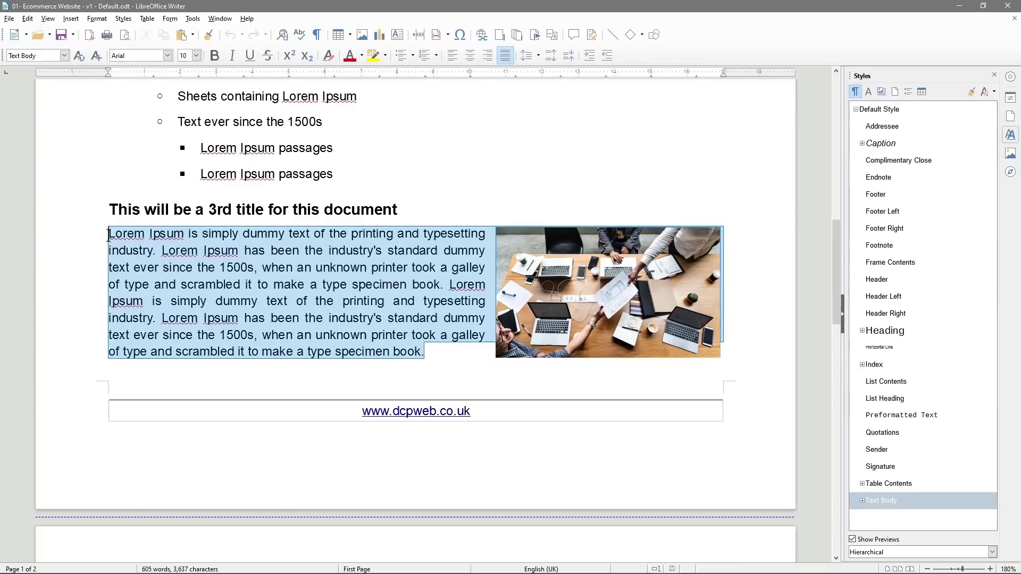
scroll(299, 271, down, 10)
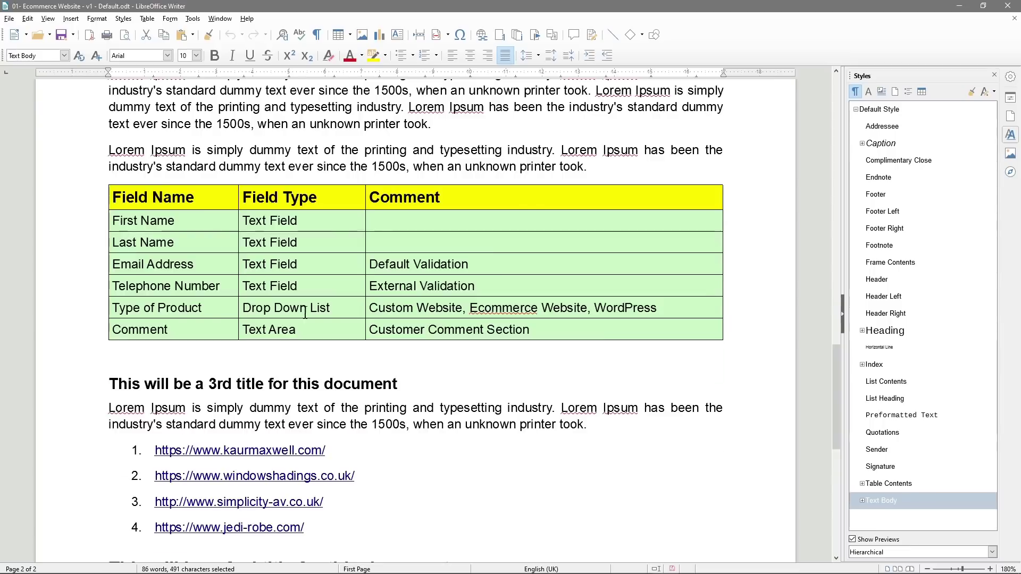
scroll(201, 262, up, 1)
mouse_move(115, 239)
mouse_down()
mouse_move(319, 287)
mouse_move(495, 368)
mouse_move(474, 367)
mouse_up()
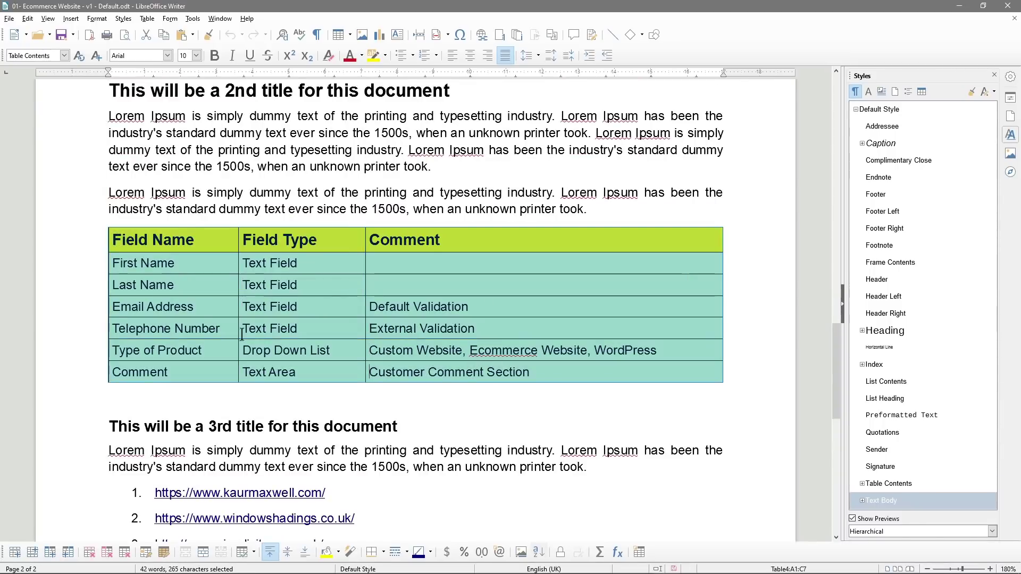
scroll(337, 364, up, 3)
drag(119, 231, 250, 349)
scroll(593, 353, down, 3)
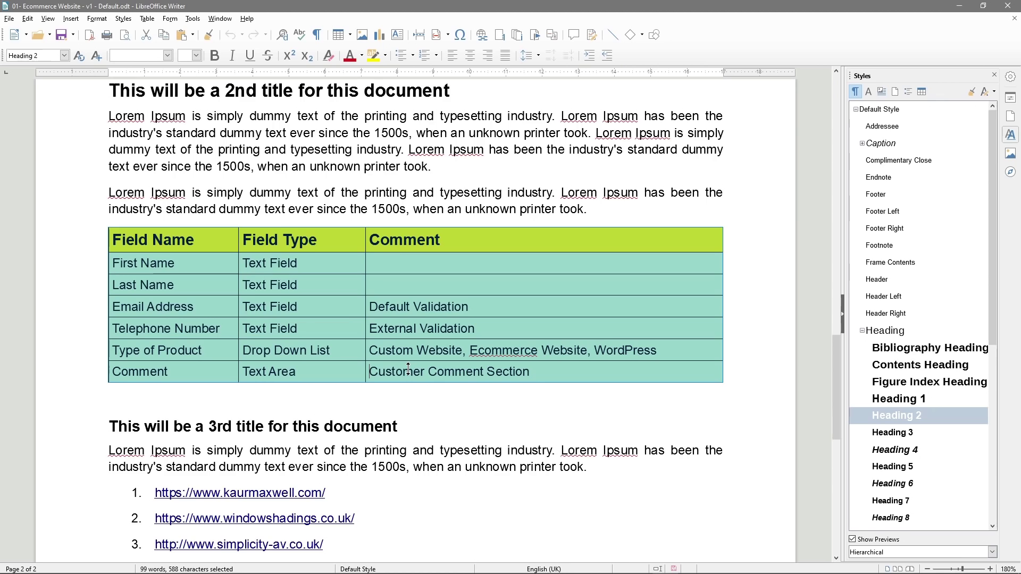
key(ctrl+z)
Examine the numbered website links and the closing section on page 2, and skim the whole document once more
drag(115, 184, 574, 226)
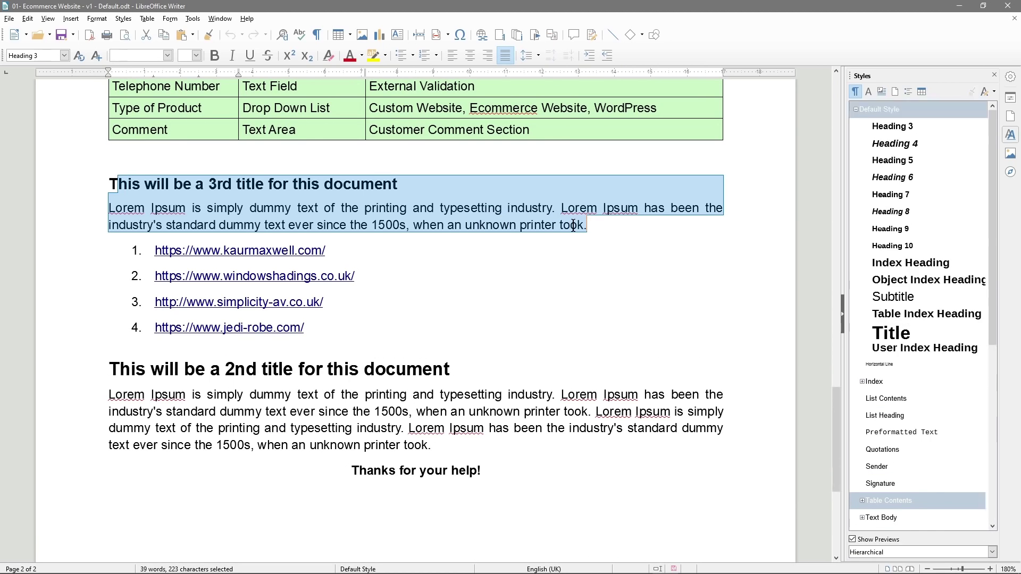
click(574, 226)
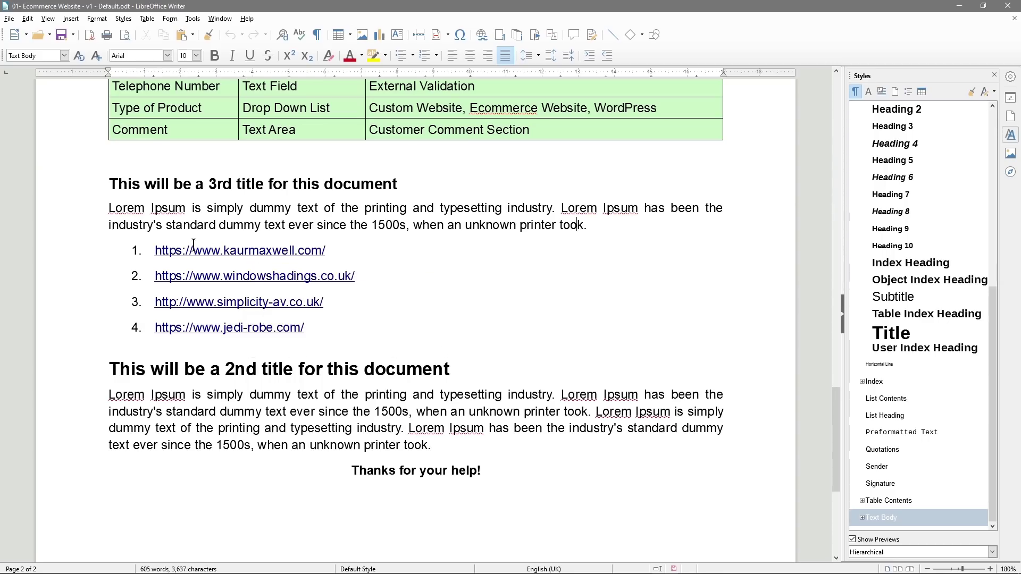
click(282, 251)
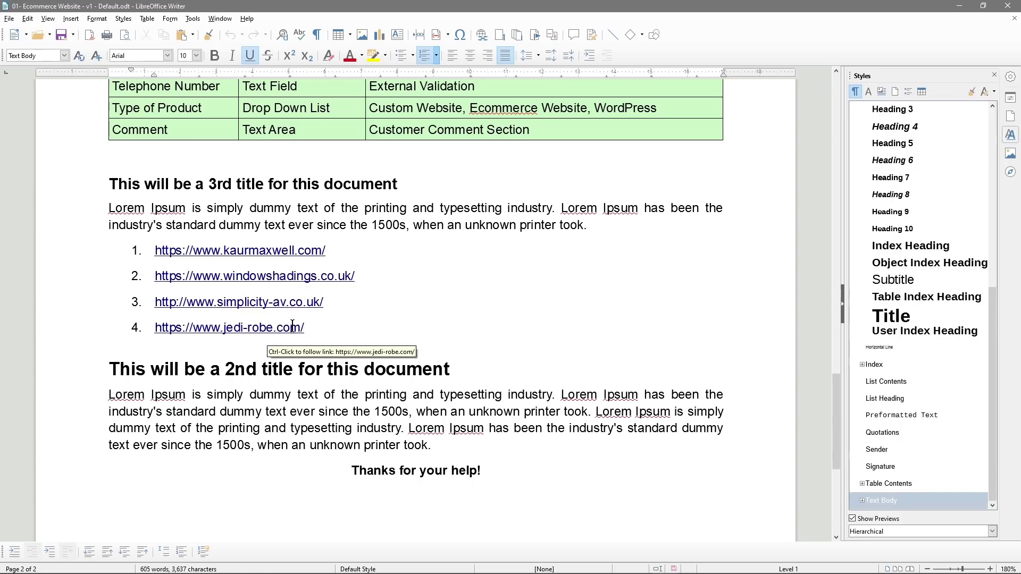
drag(481, 471, 109, 369)
click(340, 466)
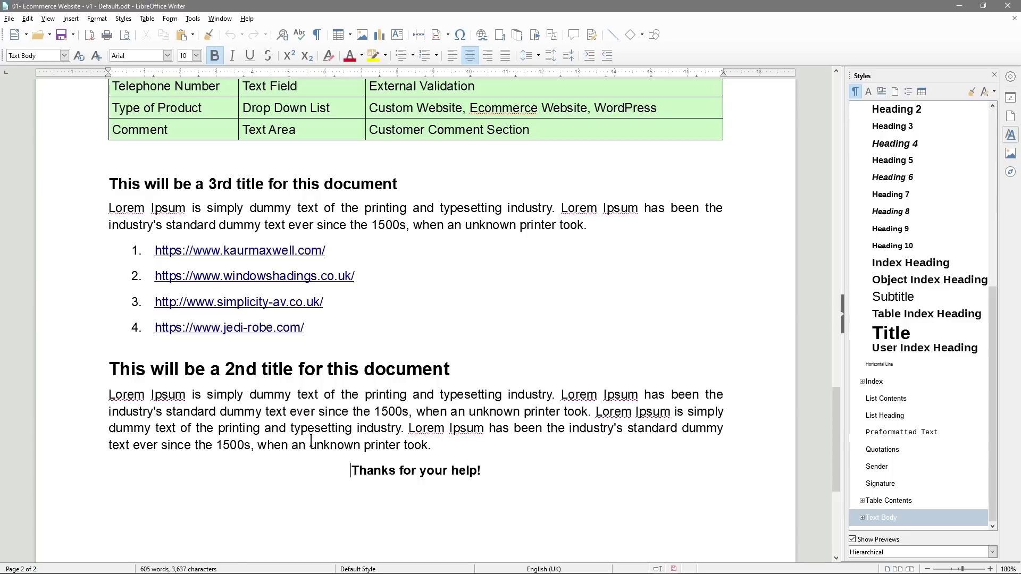
scroll(311, 440, up, 20)
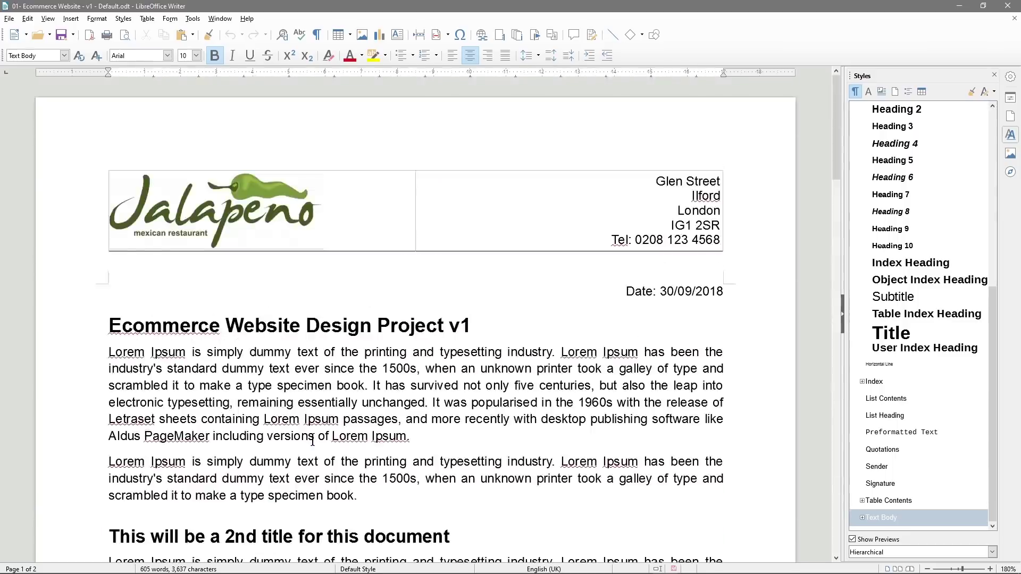
scroll(327, 392, down, 15)
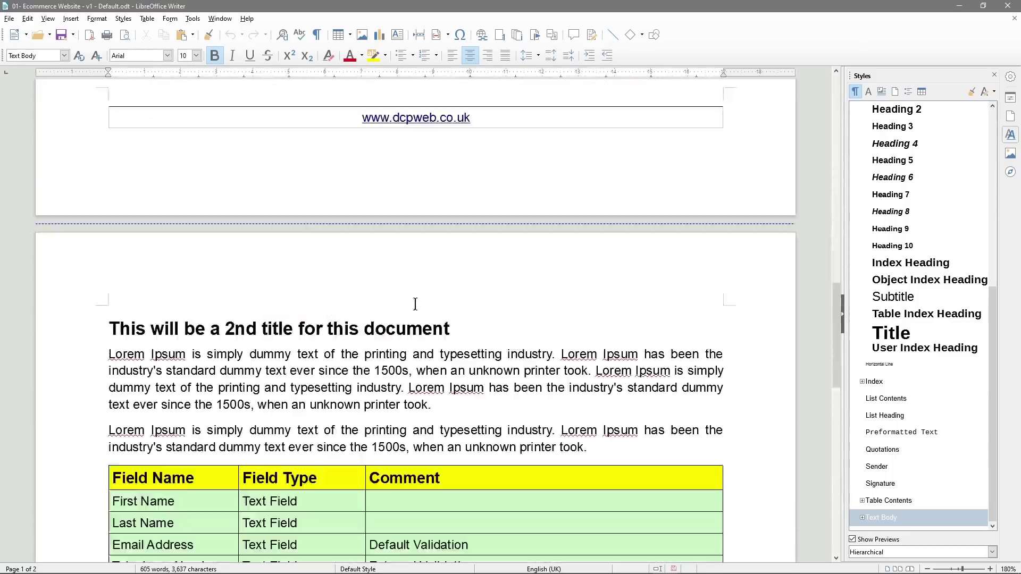
scroll(310, 367, down, 10)
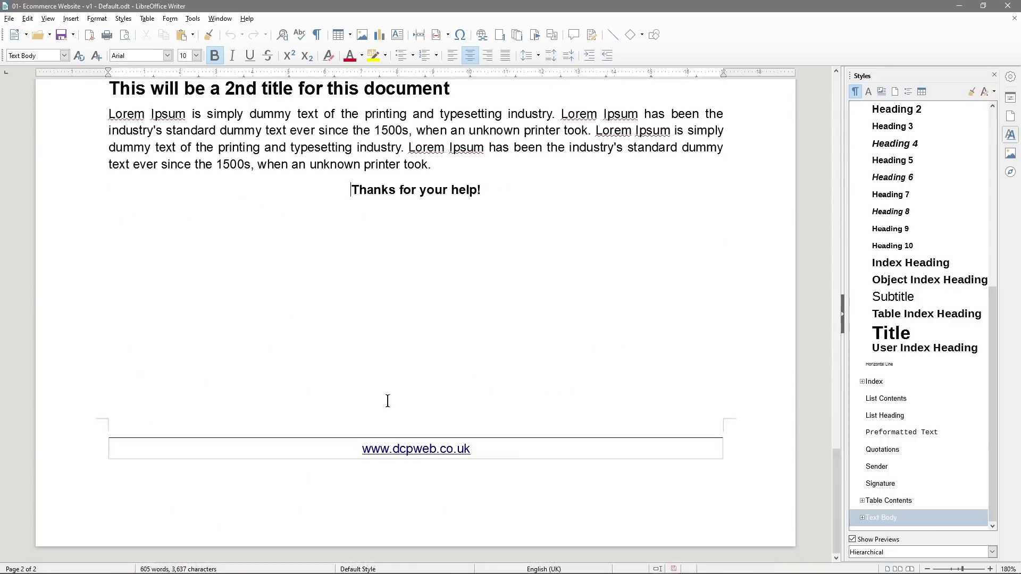
Close the default document without saving and delete the file hellow word ltd - Ecommerce Website - v1.odt from the project folder
click(1007, 5)
click(543, 313)
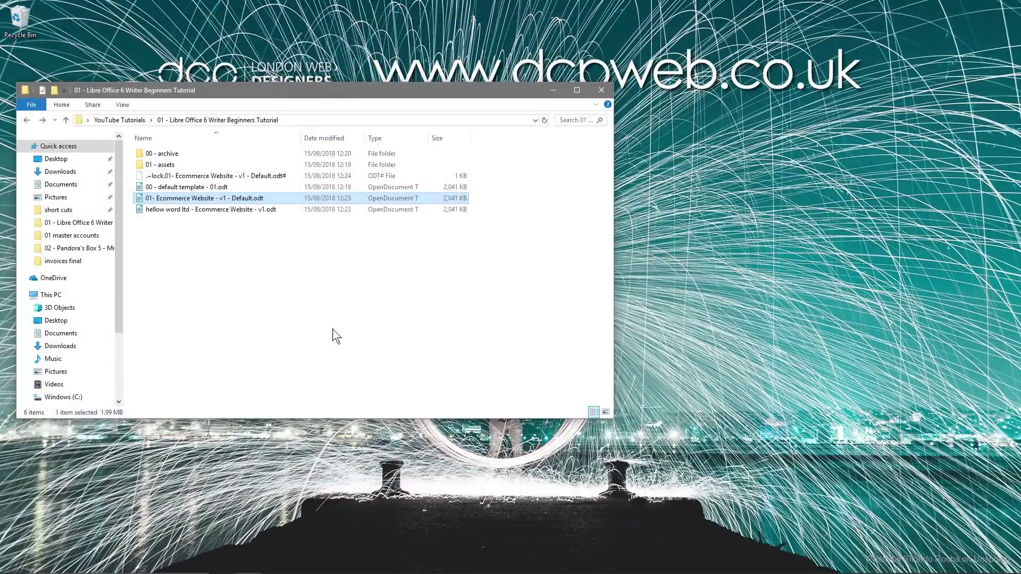
click(169, 179)
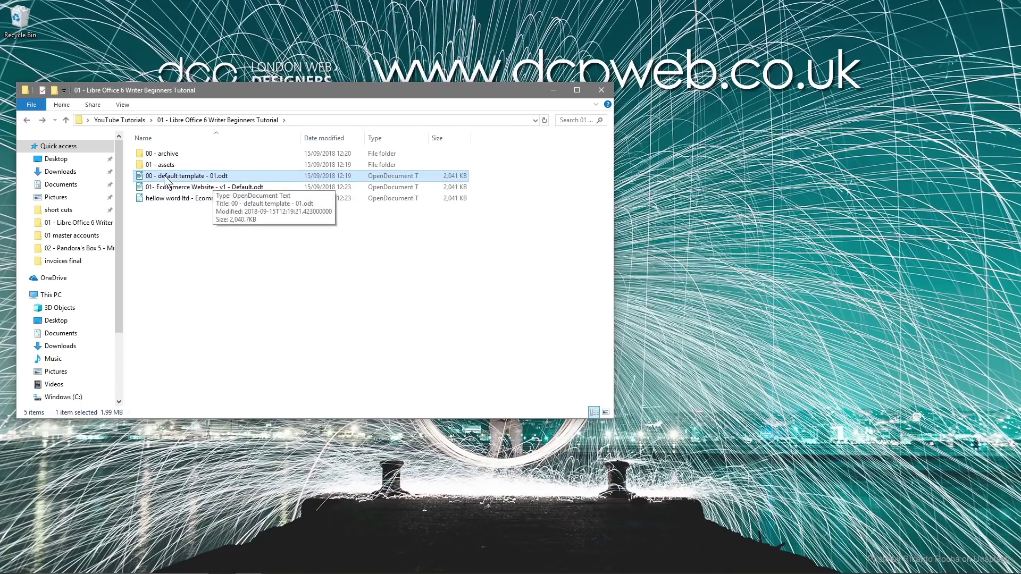
click(187, 190)
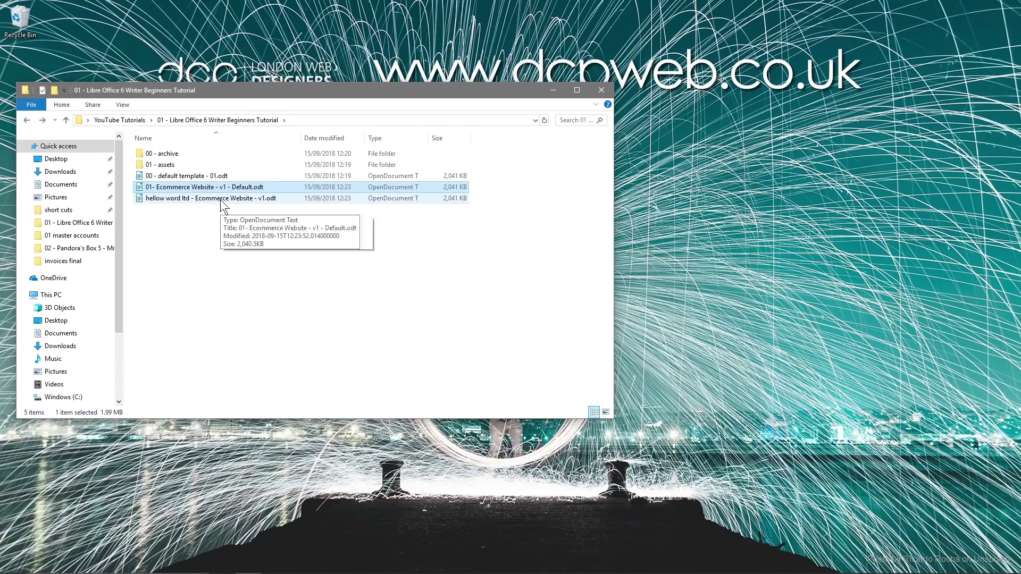
click(208, 199)
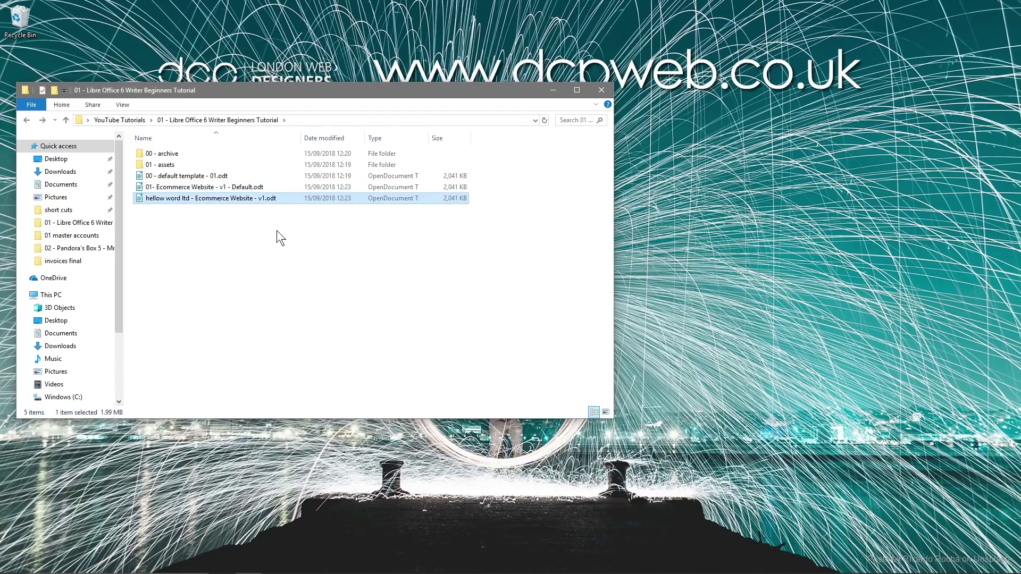
key(Delete)
Duplicate 01- Ecommerce Website - v1 - Default.odt in the same folder and rename the copy as Hellow Word Ltd - Ecommerce Website - v1.odt
drag(193, 187, 216, 223)
click(234, 276)
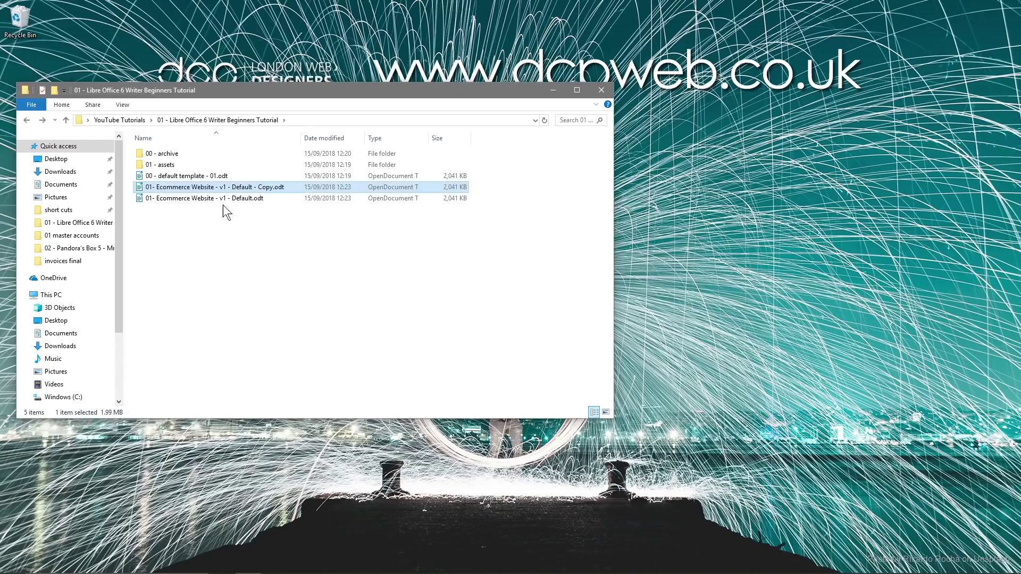
click(187, 188)
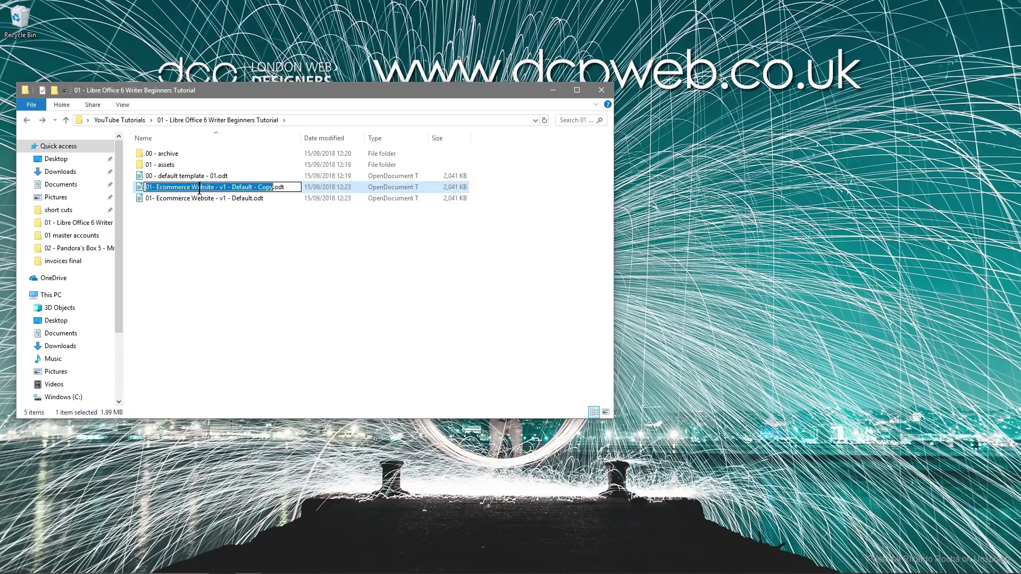
click(156, 187)
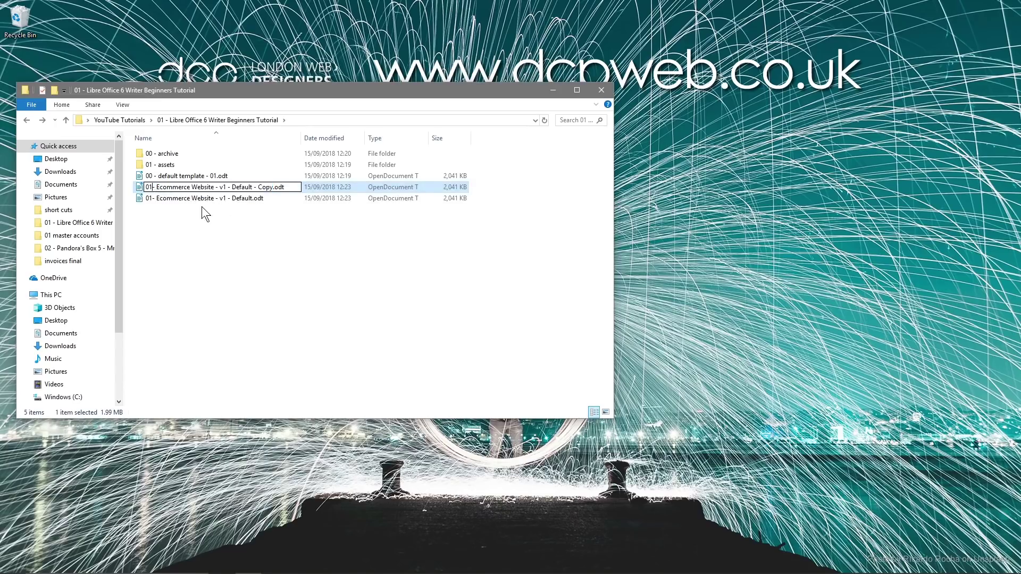
key(shift+Home)
text(Hellow )
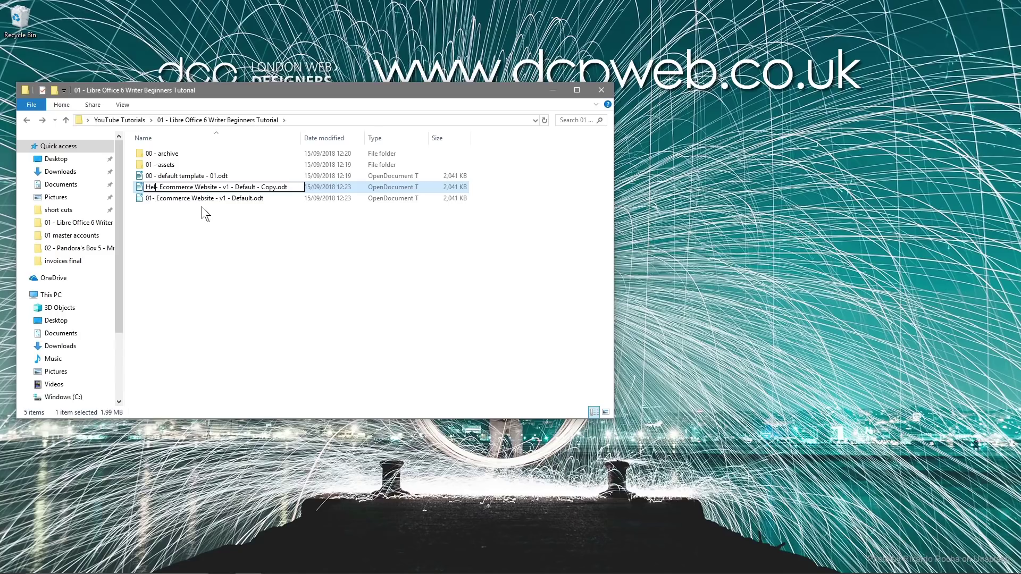
text(Word Lt)
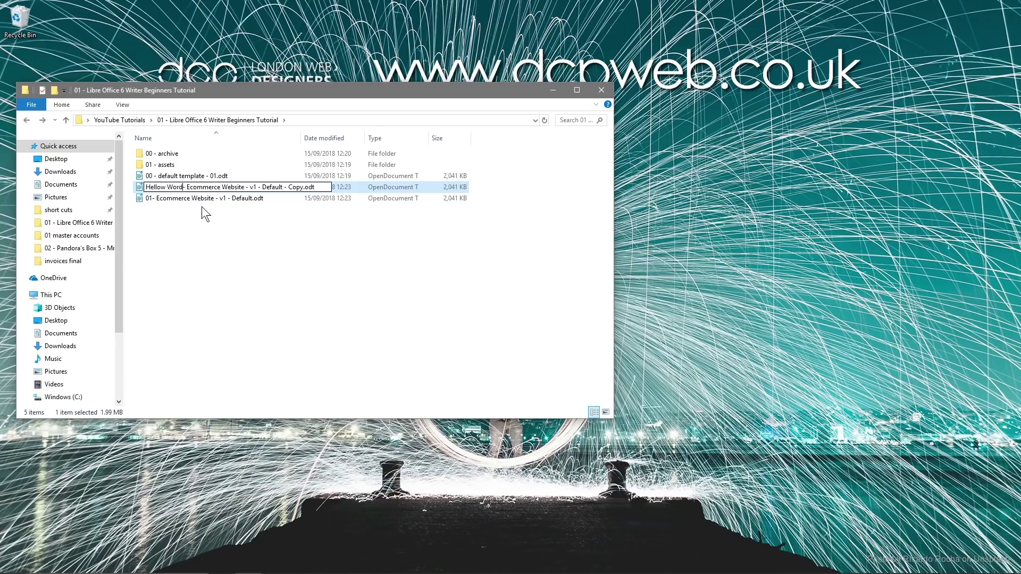
text(d)
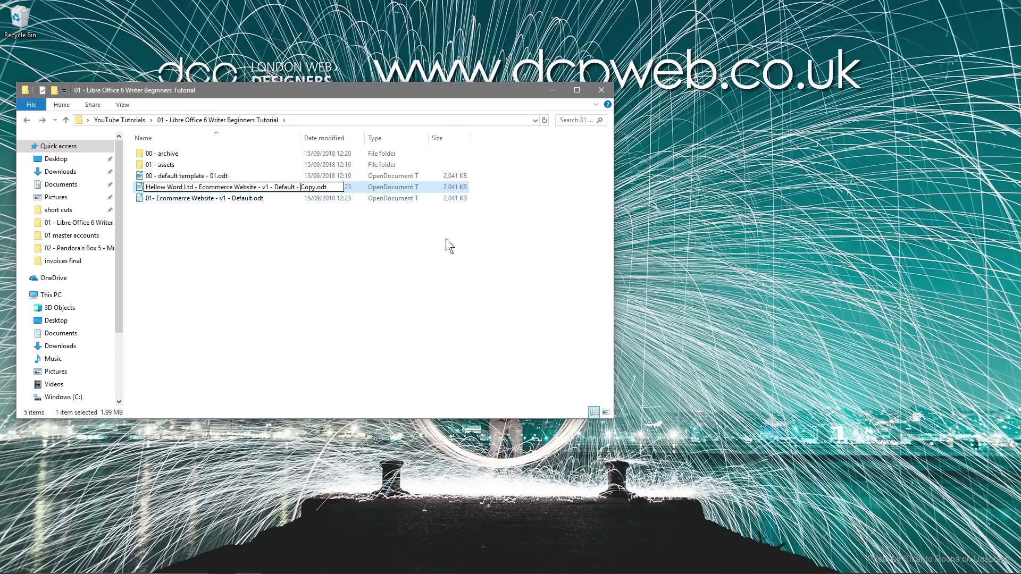
key(Delete)
key(Delete)
key(Delete)
key(Delete)
key(BackSpace)
key(BackSpace)
key(BackSpace)
key(BackSpace)
key(BackSpace)
key(BackSpace)
key(BackSpace)
key(BackSpace)
key(BackSpace)
key(BackSpace)
key(BackSpace)
key(BackSpace)
key(BackSpace)
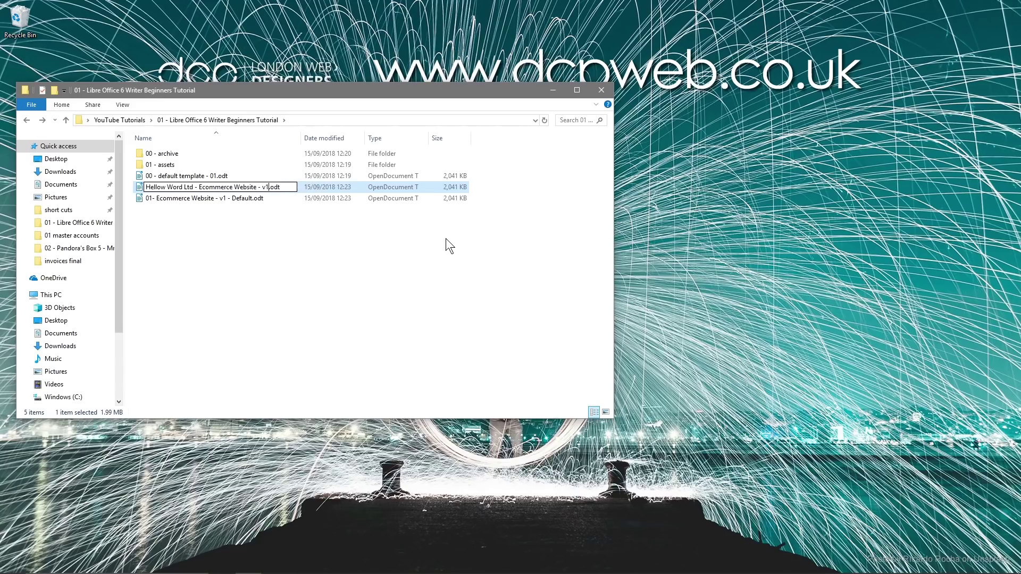
key(Return)
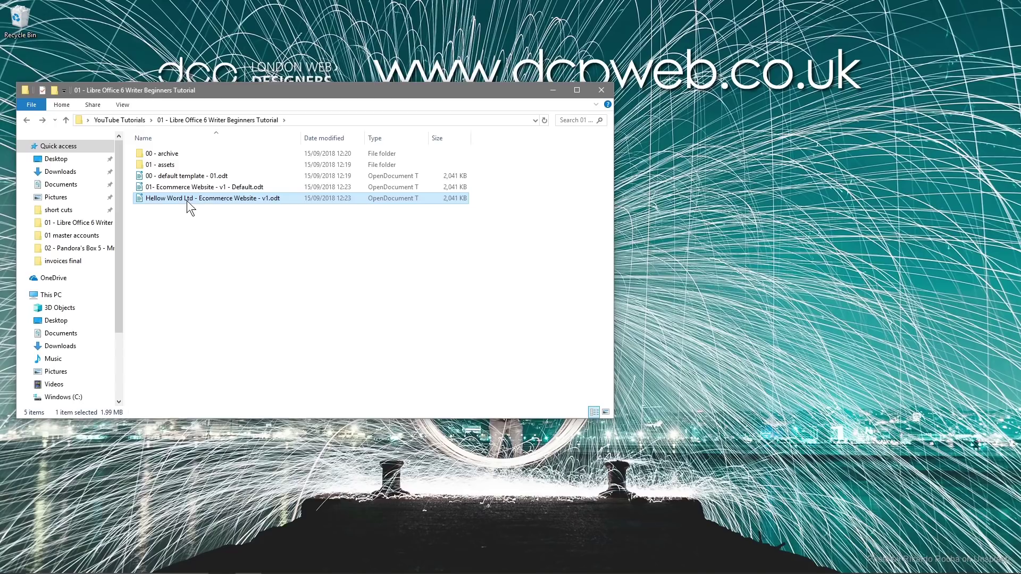
Open Hellow Word Ltd - Ecommerce Website - v1.odt and select its main title, Ecommerce Website Design Project v1
click(153, 177)
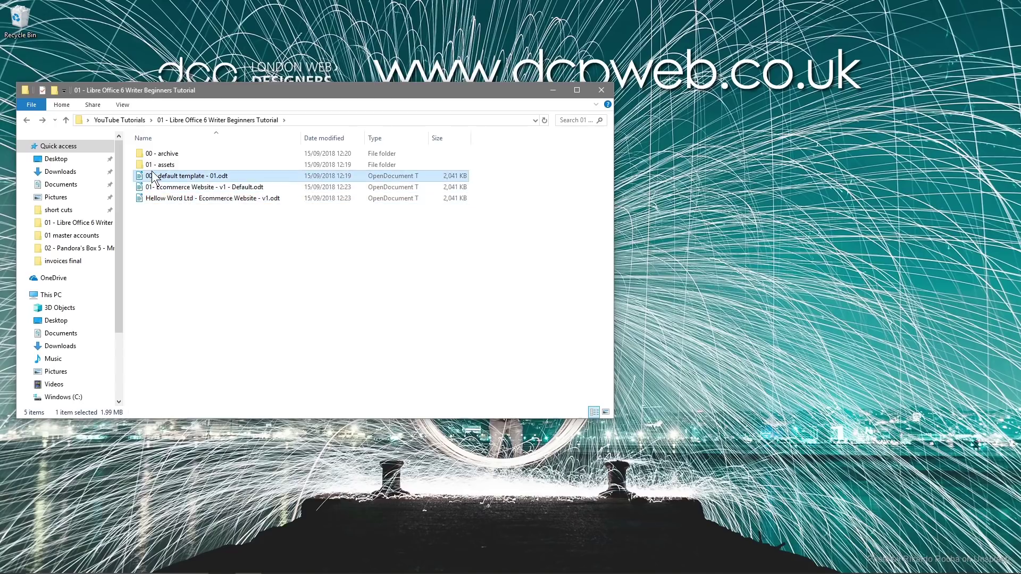
click(160, 154)
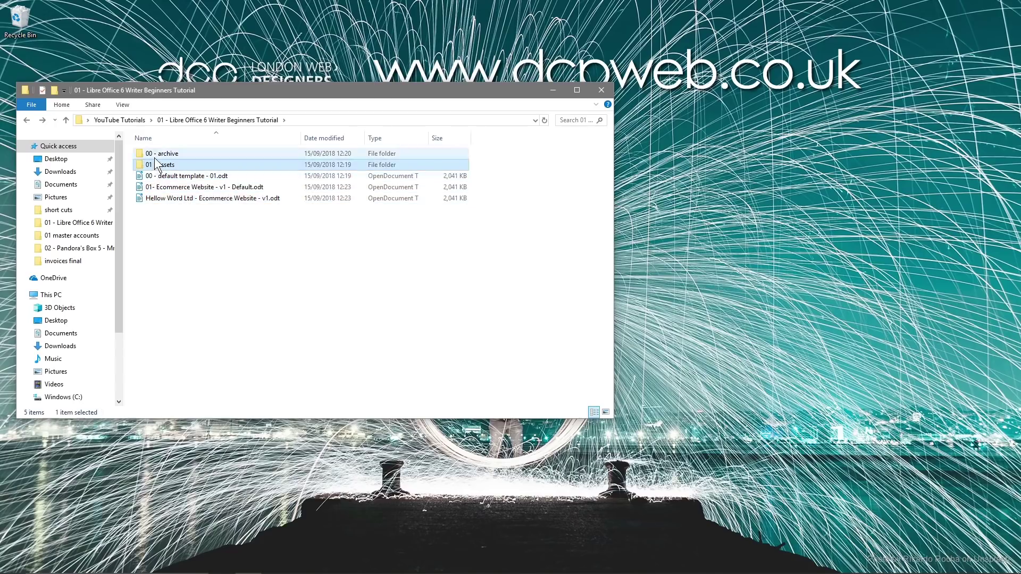
click(190, 199)
double_click(175, 197)
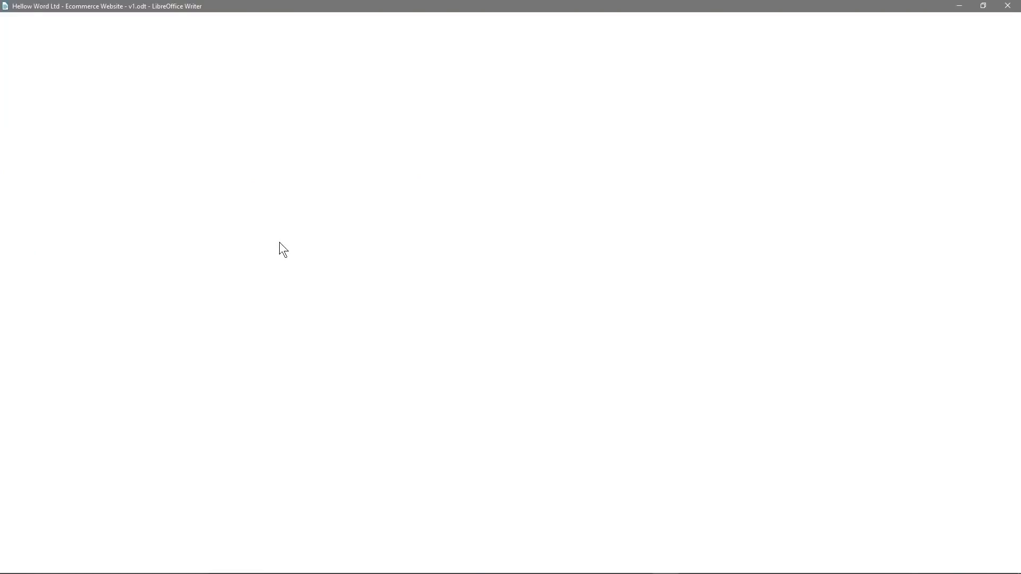
triple_click(437, 330)
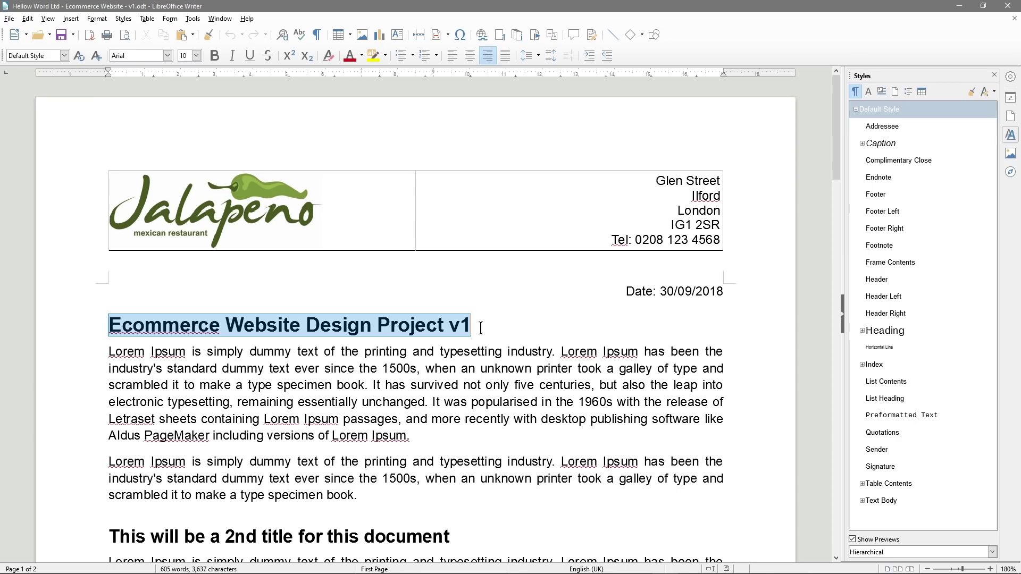
Change the date above the main title to 12/10/2018 and save the document
click(689, 313)
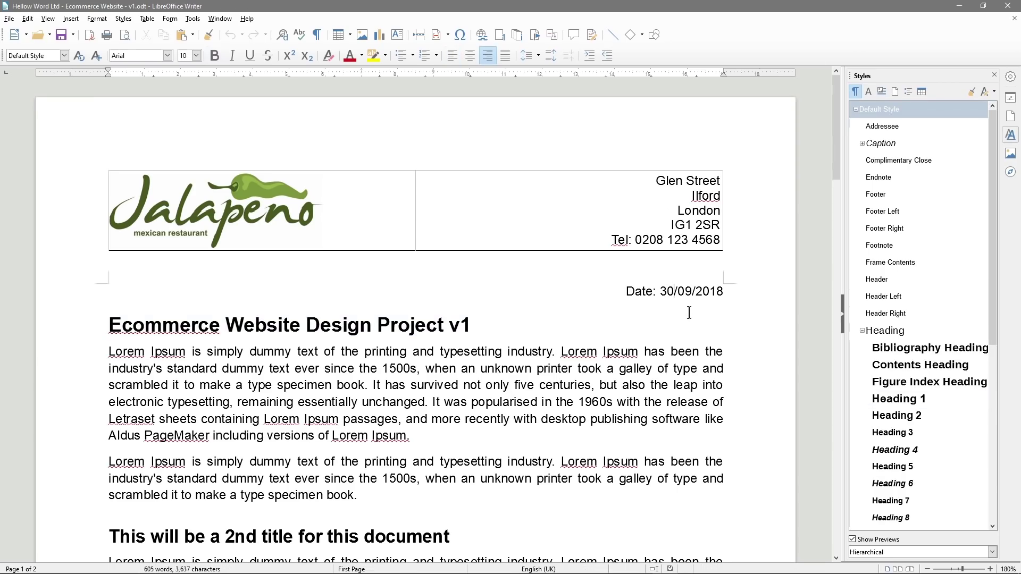
key(BackSpace)
key(BackSpace)
text(12)
key(BackSpace)
key(BackSpace)
text(10)
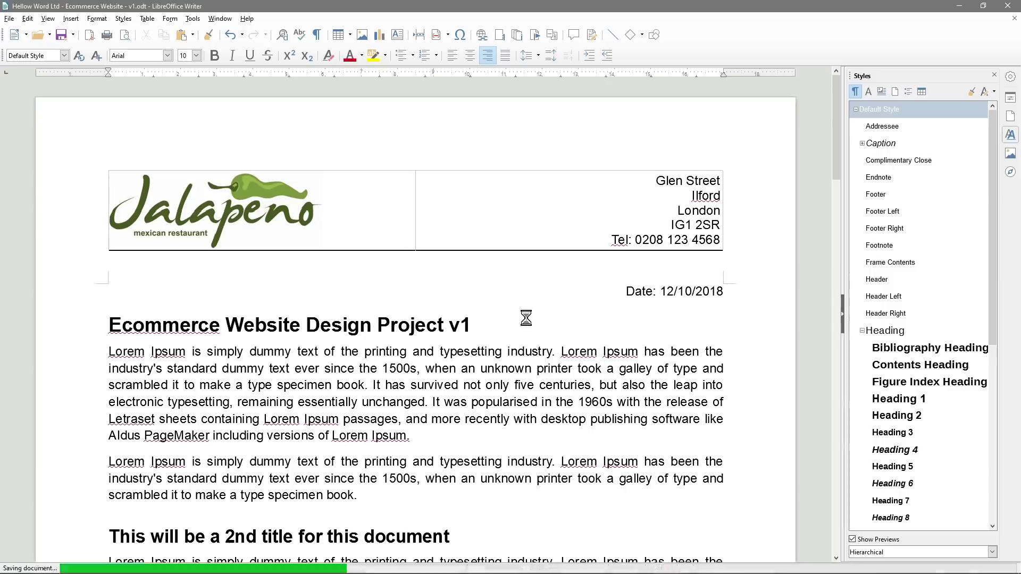
Export the document as Hellow Word Ltd - Ecommerce Website - v1.pdf to the 01 - Libre Office 6 Writer Beginners Tutorial folder, and close the document
scroll(311, 432, down, 20)
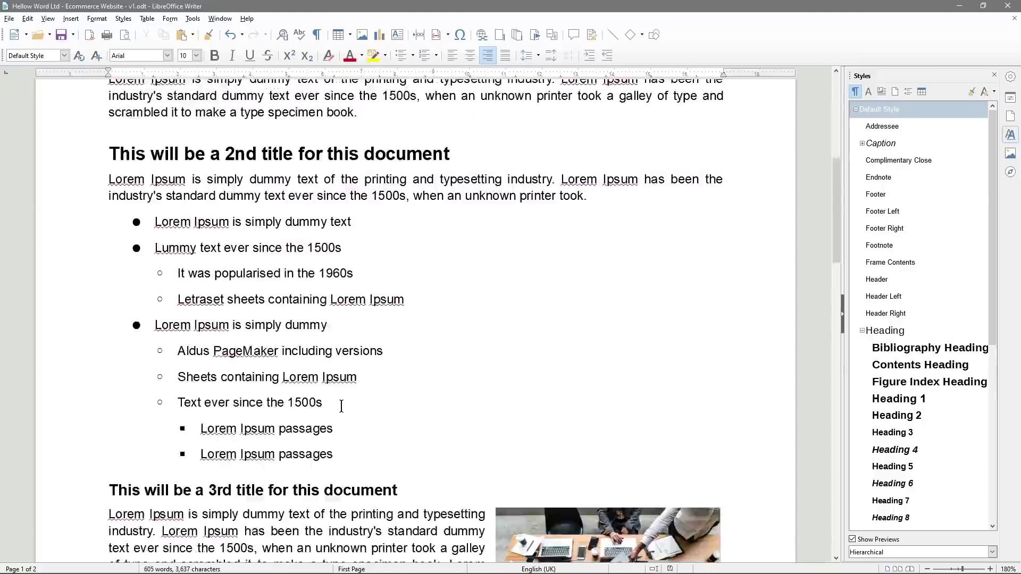
scroll(346, 385, up, 20)
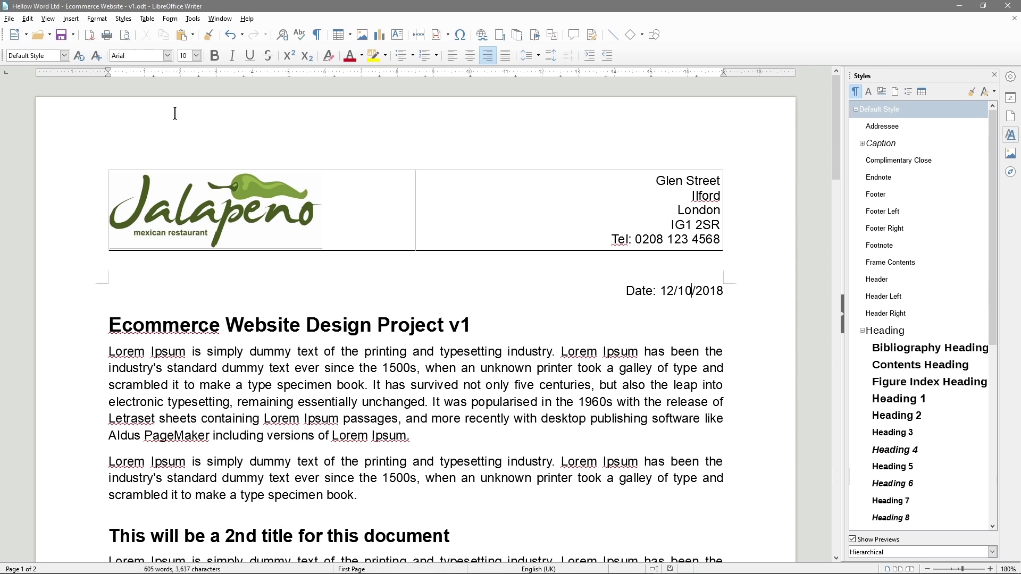
click(89, 36)
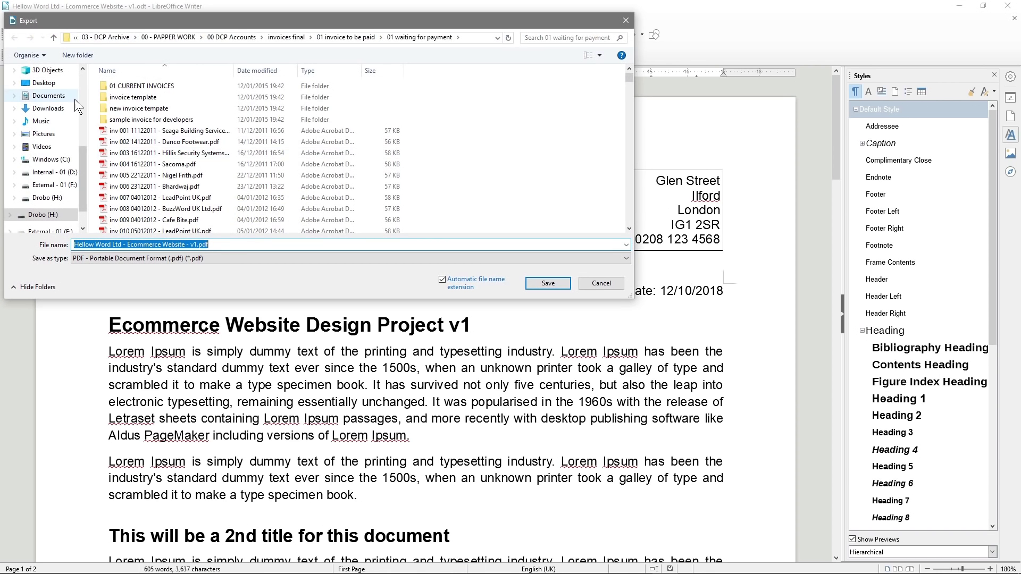
click(43, 83)
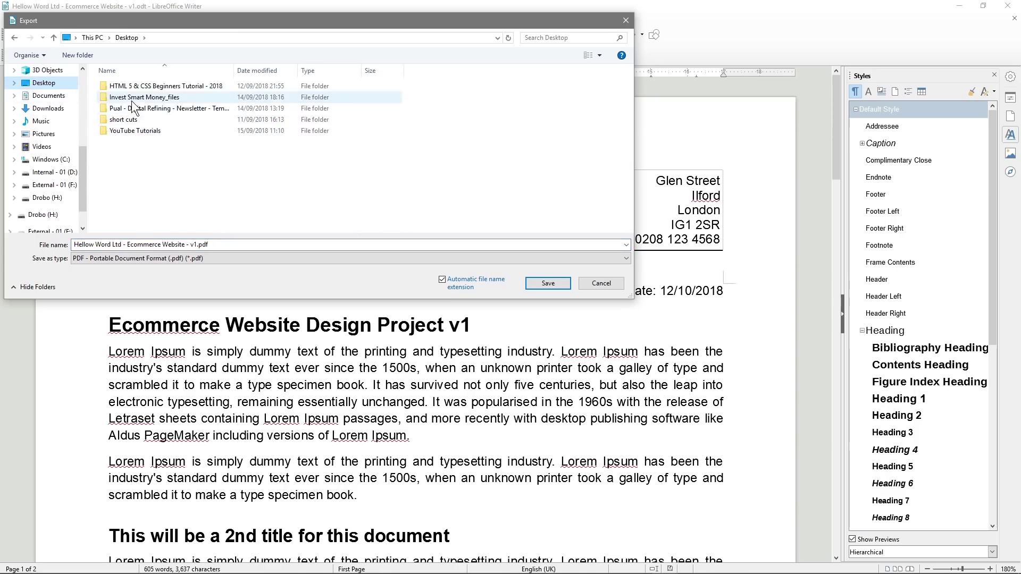
click(133, 133)
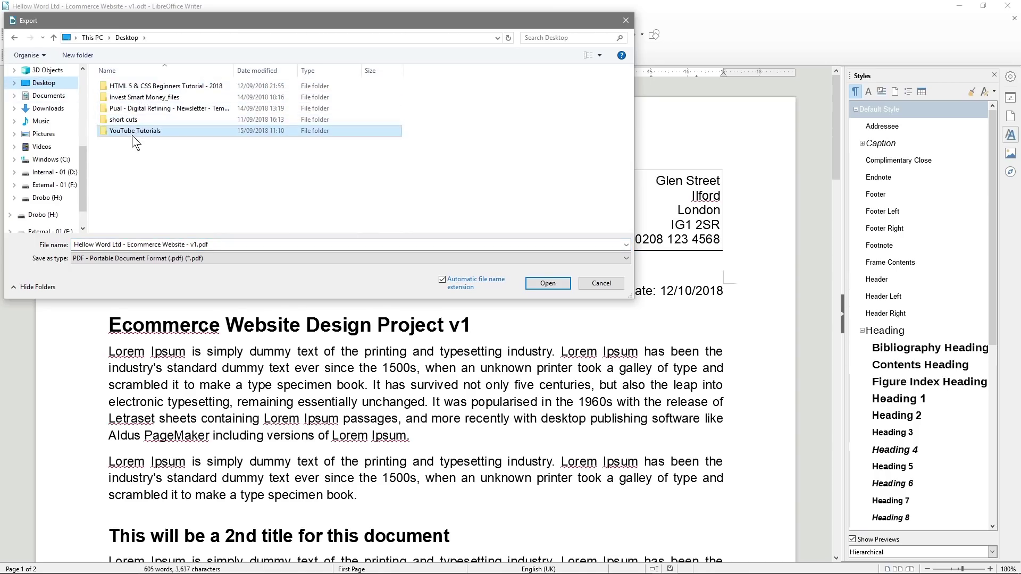
double_click(132, 135)
double_click(141, 100)
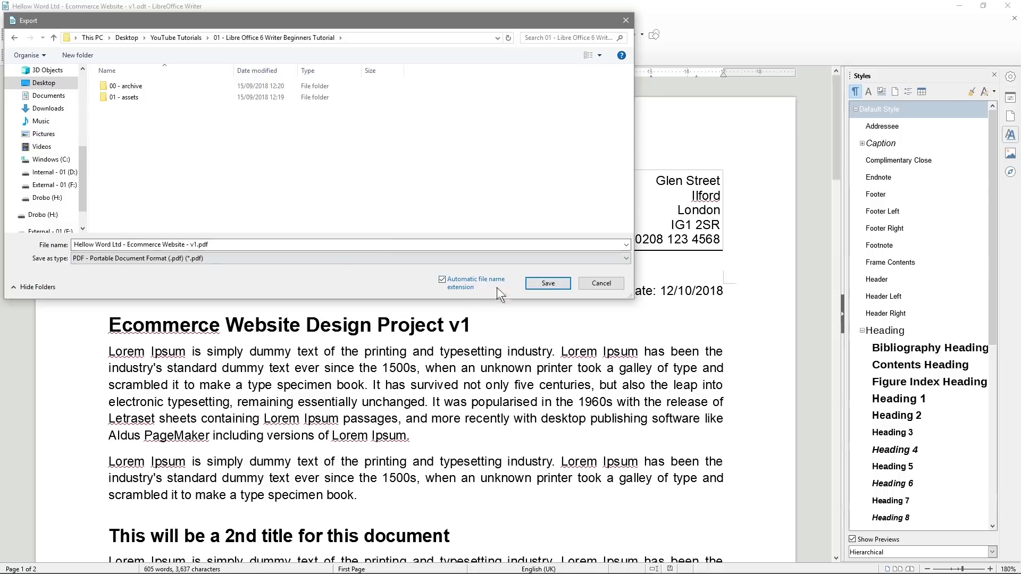
click(545, 284)
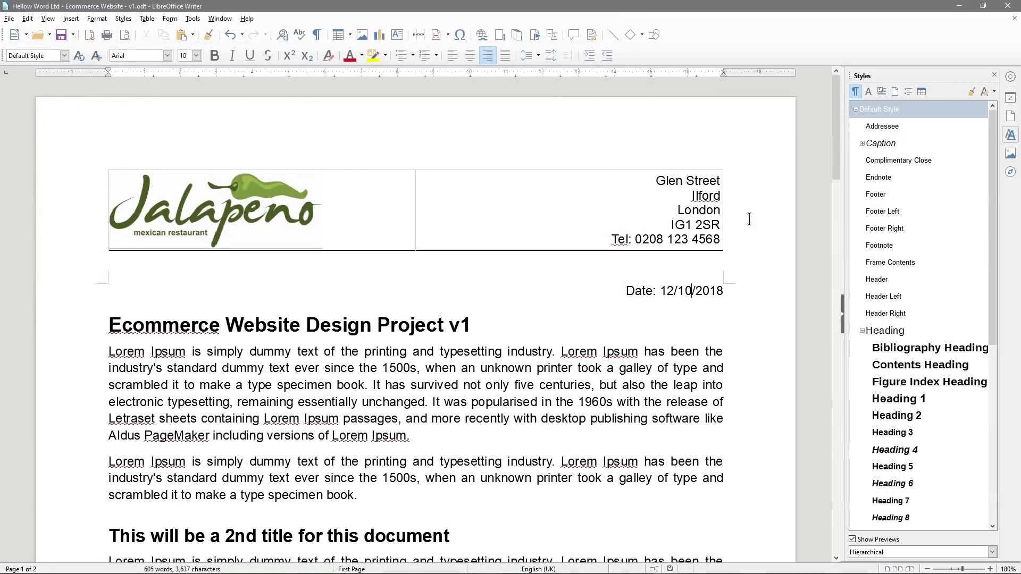
click(1008, 6)
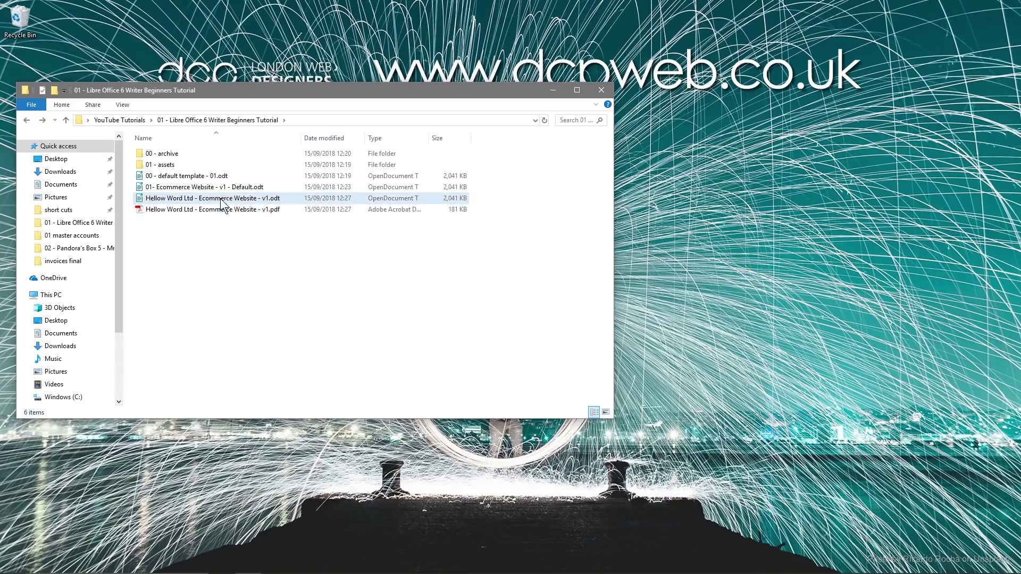
Open Hellow Word Ltd - Ecommerce Website - v1.pdf from the project folder and look through both pages, including the table and links
click(257, 200)
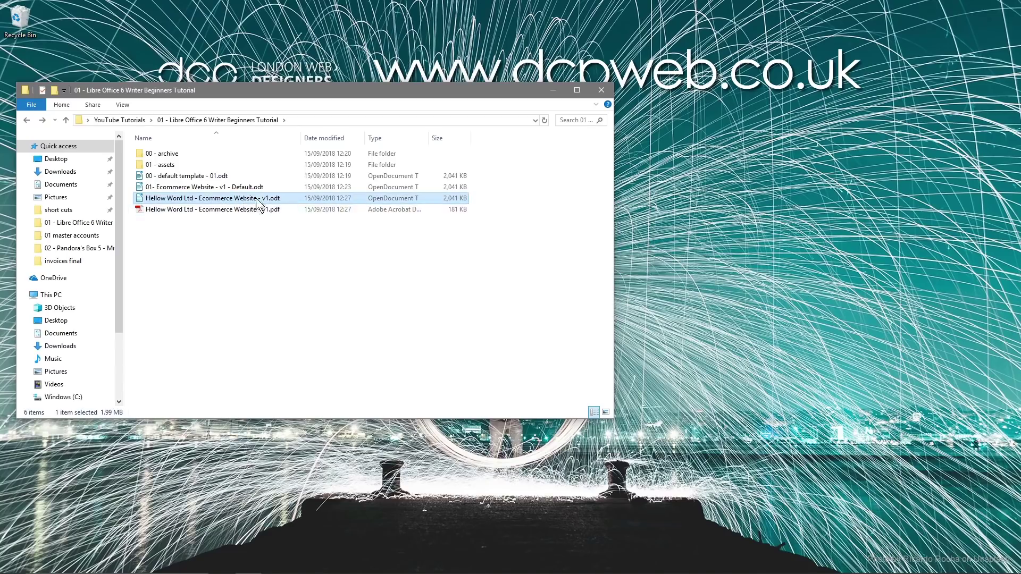
drag(274, 201, 477, 209)
double_click(203, 212)
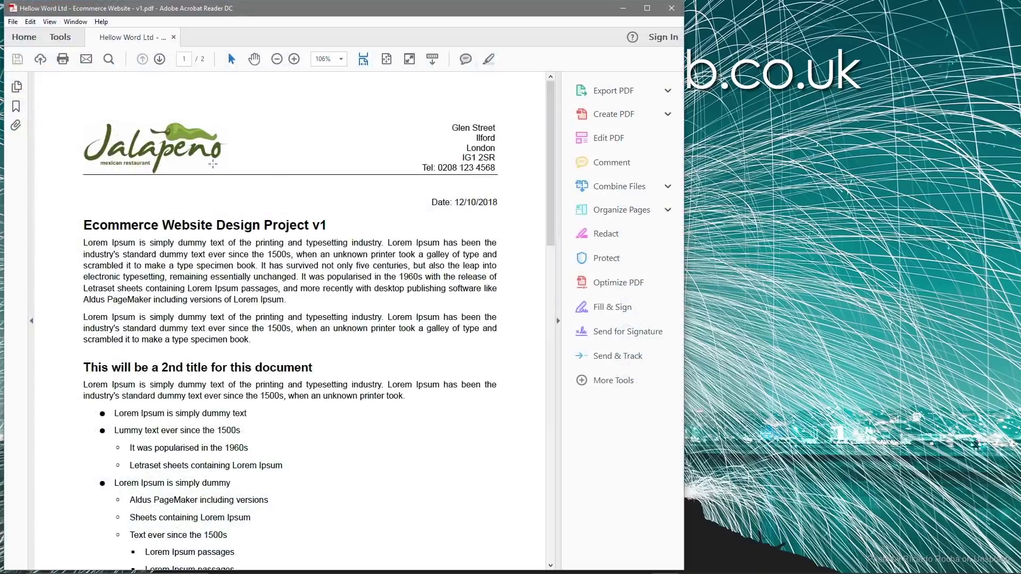
scroll(223, 311, down, 2)
scroll(224, 311, down, 10)
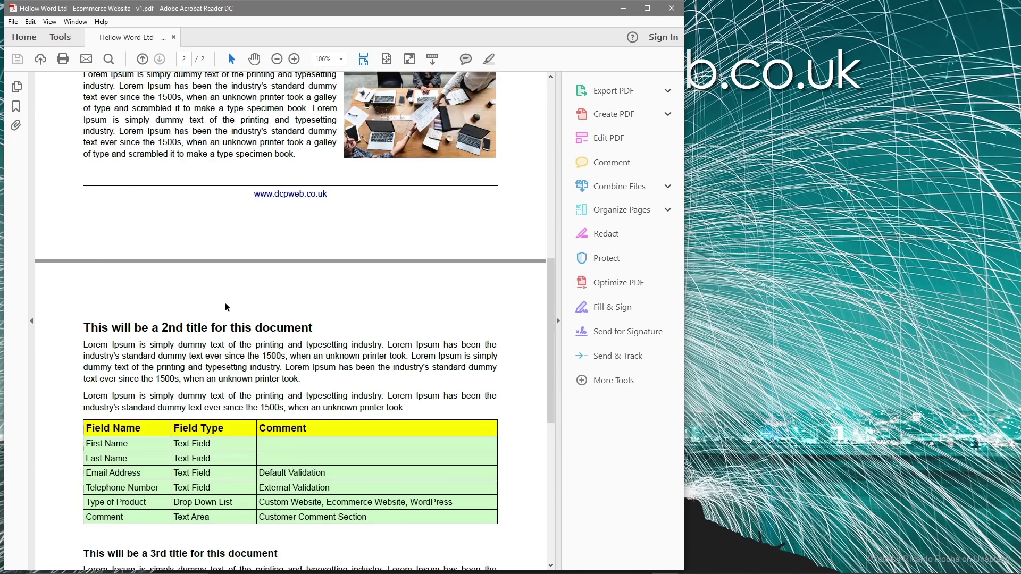
scroll(226, 299, down, 3)
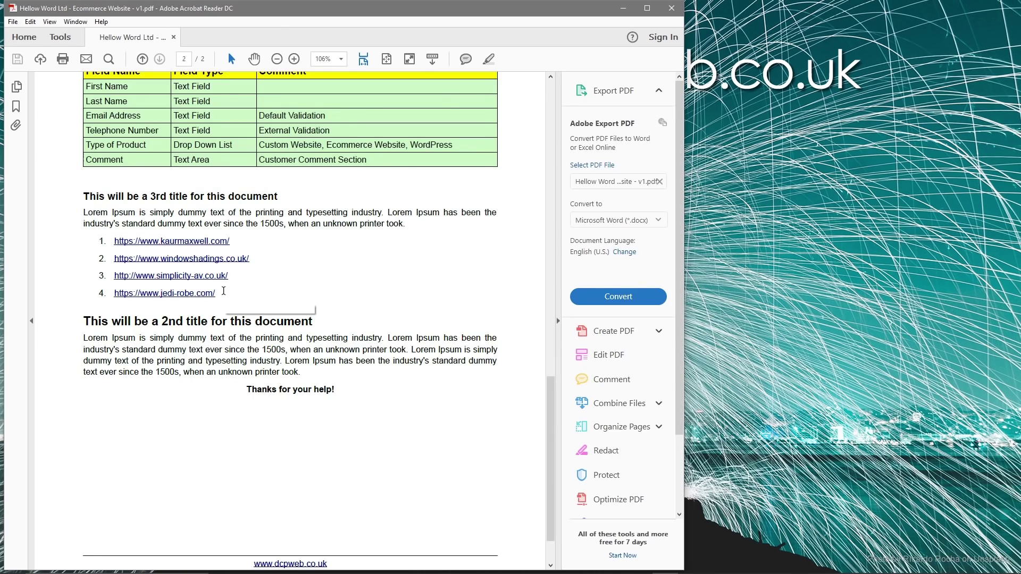
scroll(228, 281, up, 2)
scroll(227, 273, down, 3)
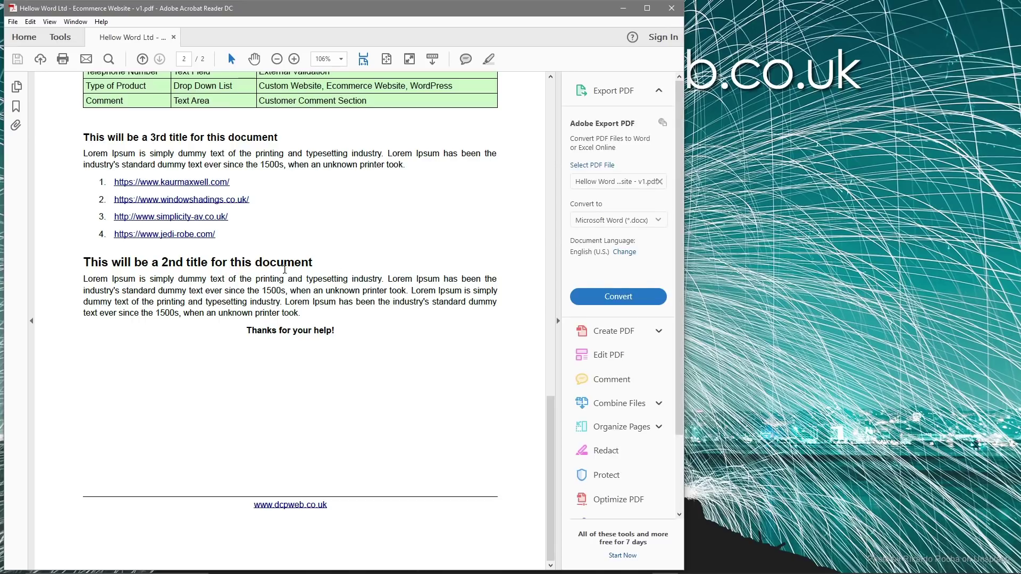
scroll(432, 311, up, 15)
scroll(431, 301, down, 8)
click(290, 349)
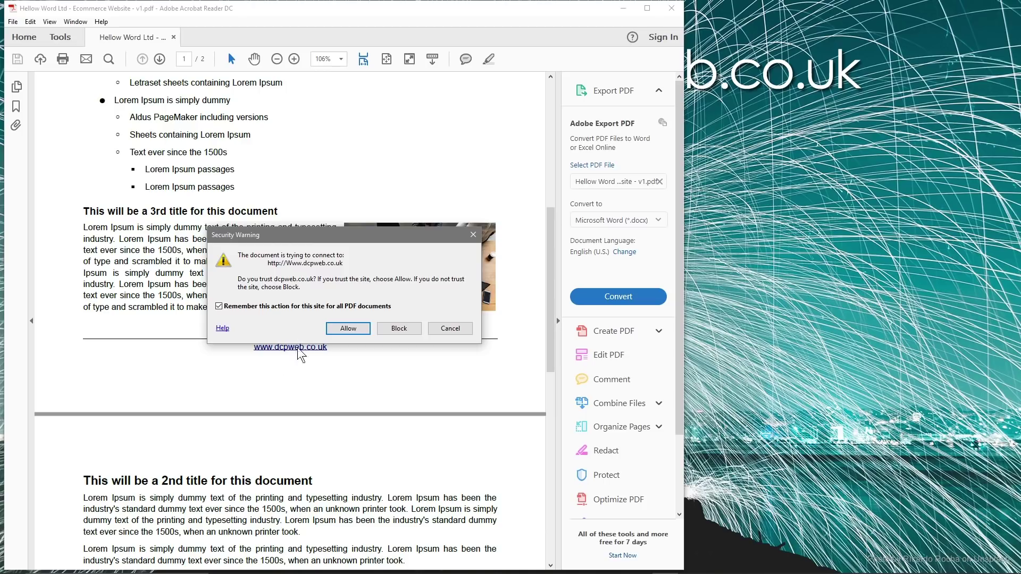
click(348, 329)
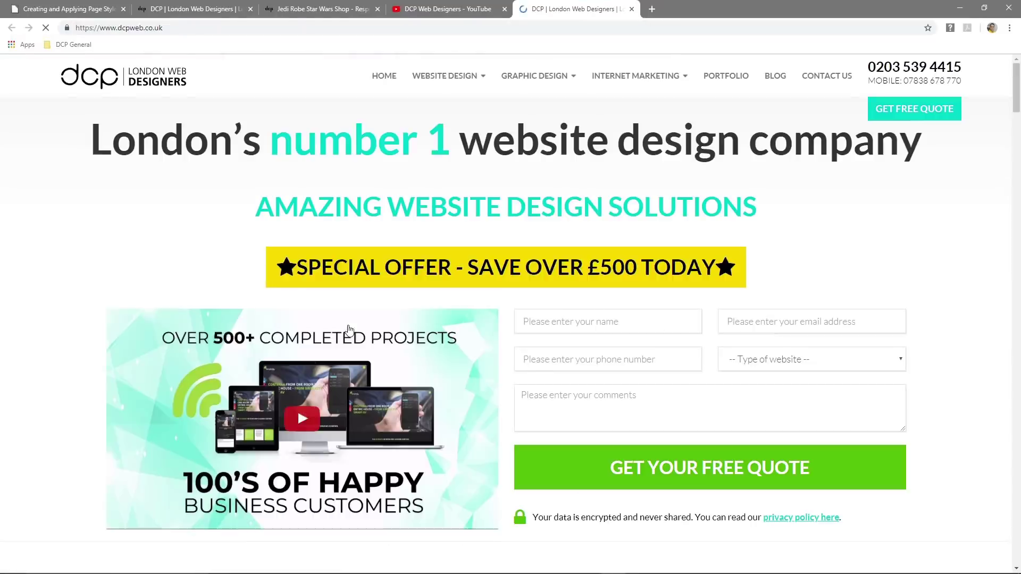
click(960, 7)
scroll(195, 310, down, 8)
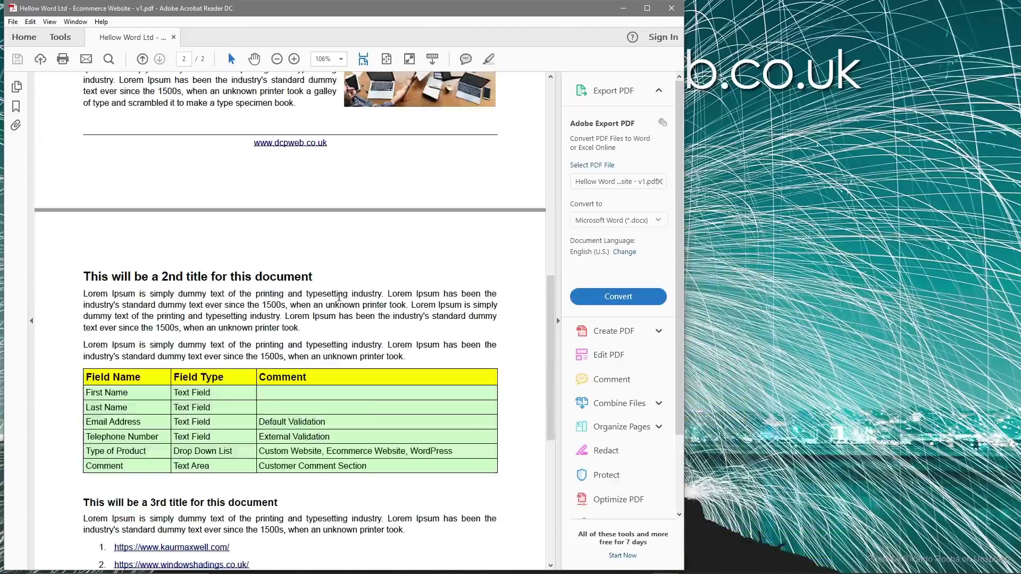
click(190, 292)
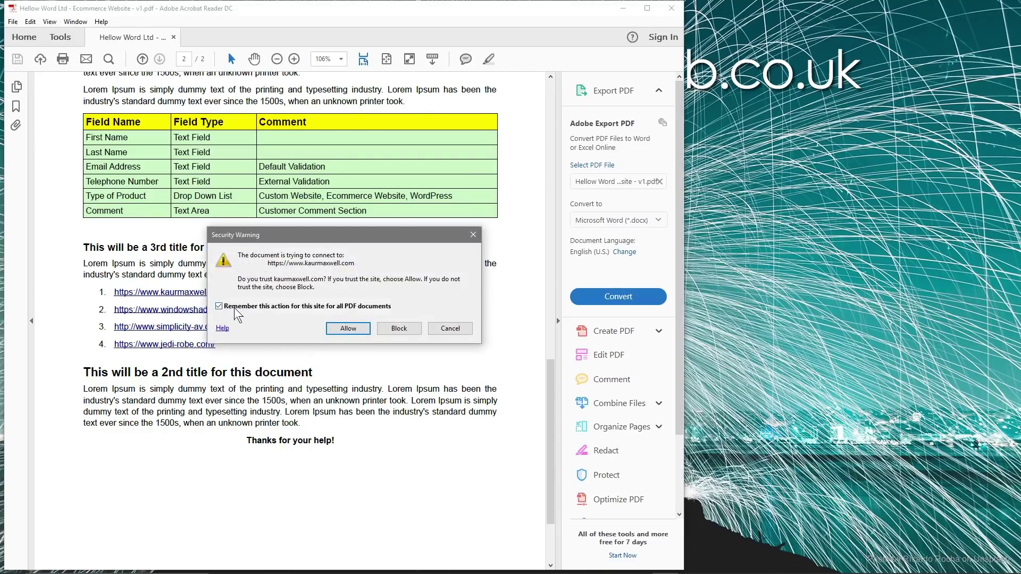
click(319, 308)
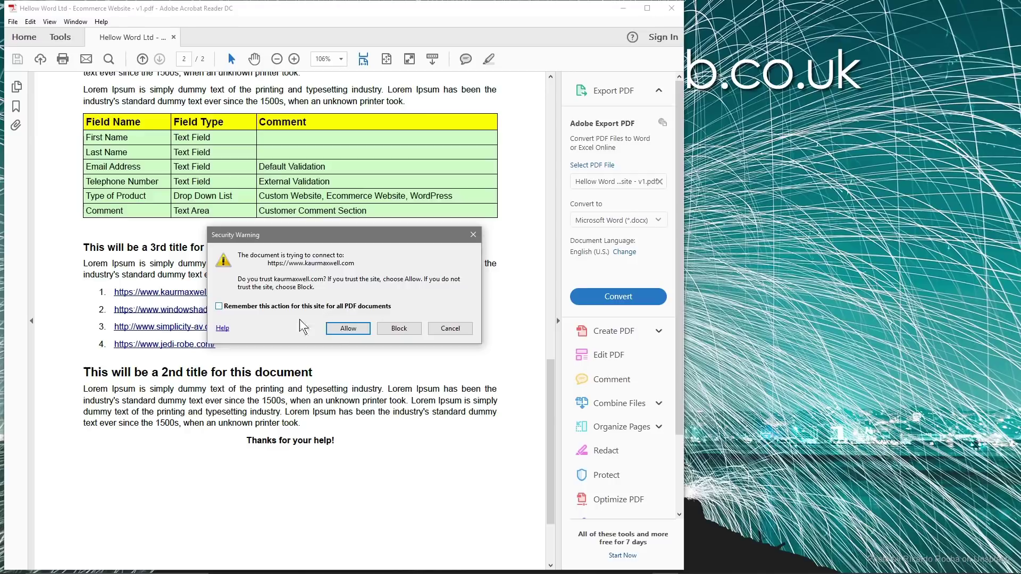
click(336, 330)
scroll(528, 316, down, 7)
scroll(524, 314, up, 7)
click(758, 9)
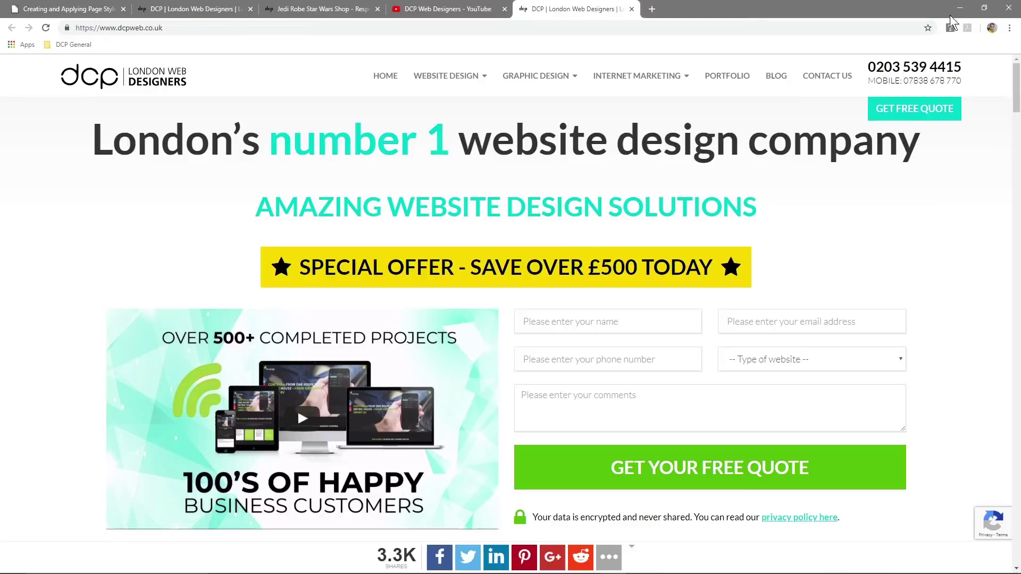
click(960, 8)
Follow the kaurmaxwell.com link again, this time allowing and remembering the connection, and close the site
click(194, 300)
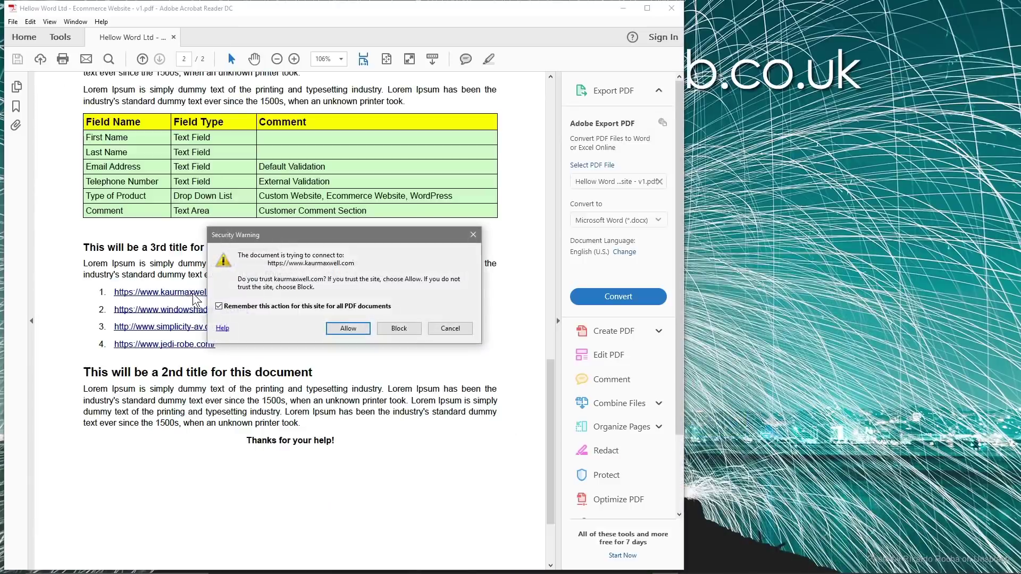
click(348, 329)
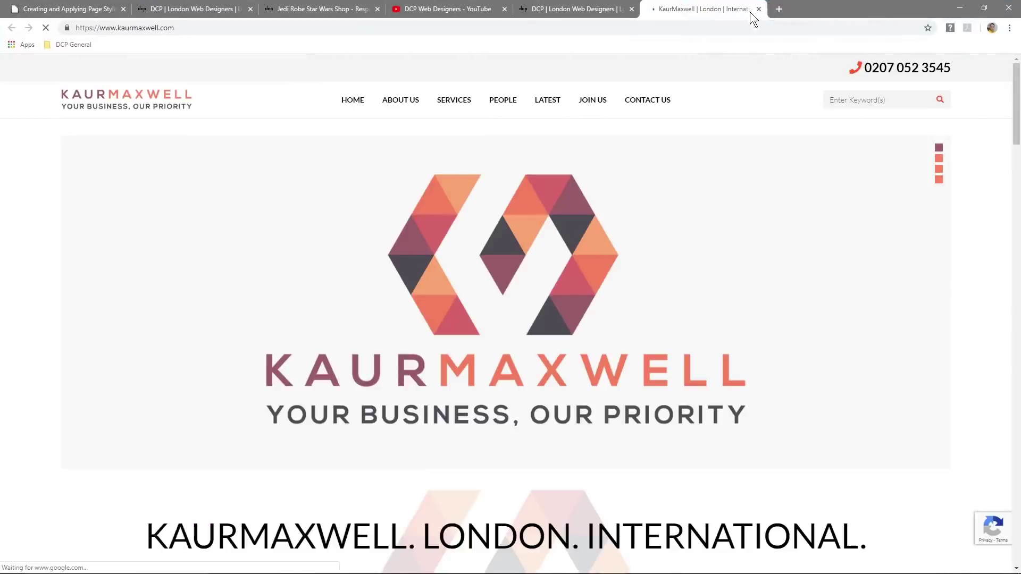
click(759, 9)
click(960, 8)
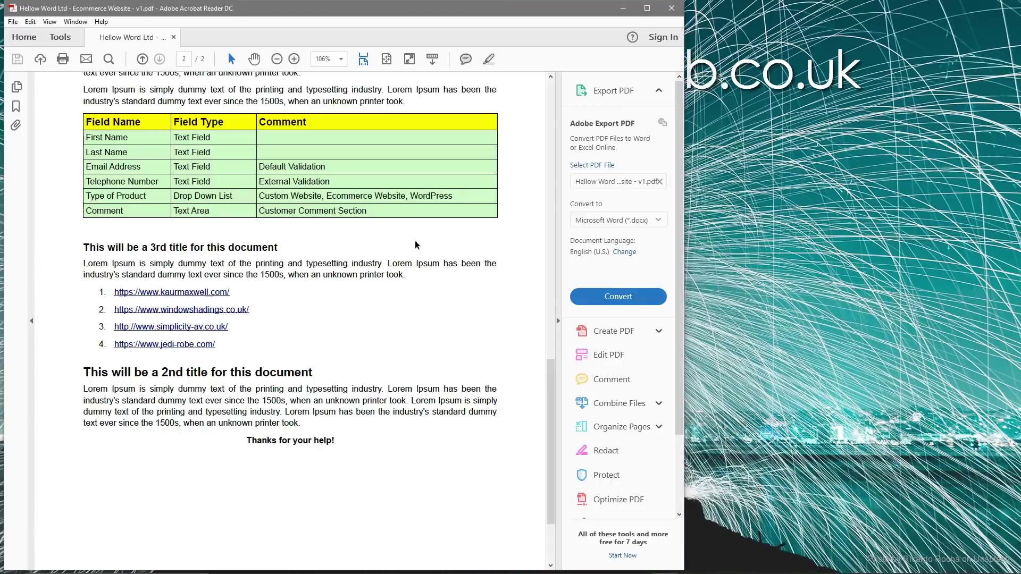
click(671, 7)
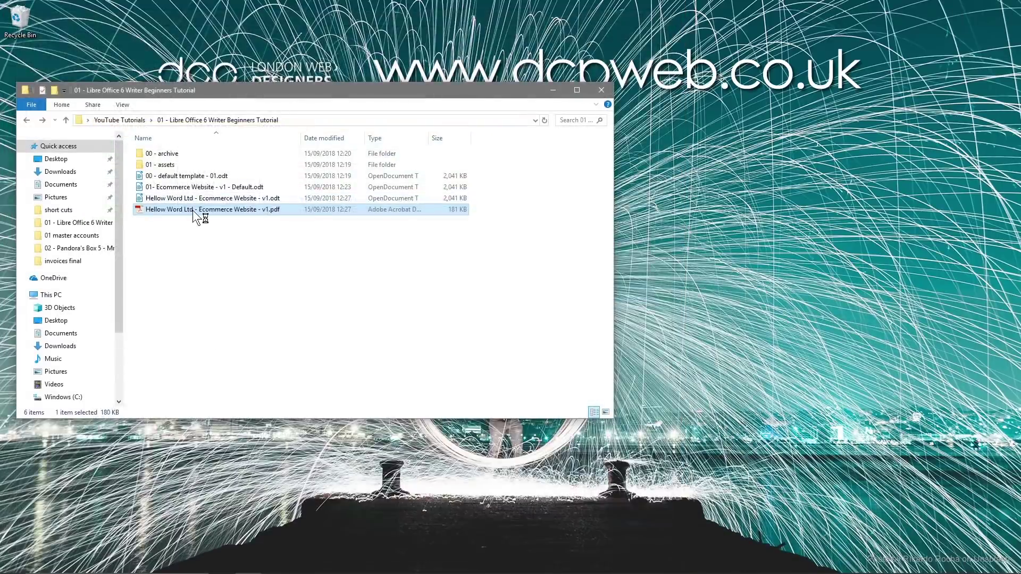
double_click(193, 210)
scroll(265, 278, down, 8)
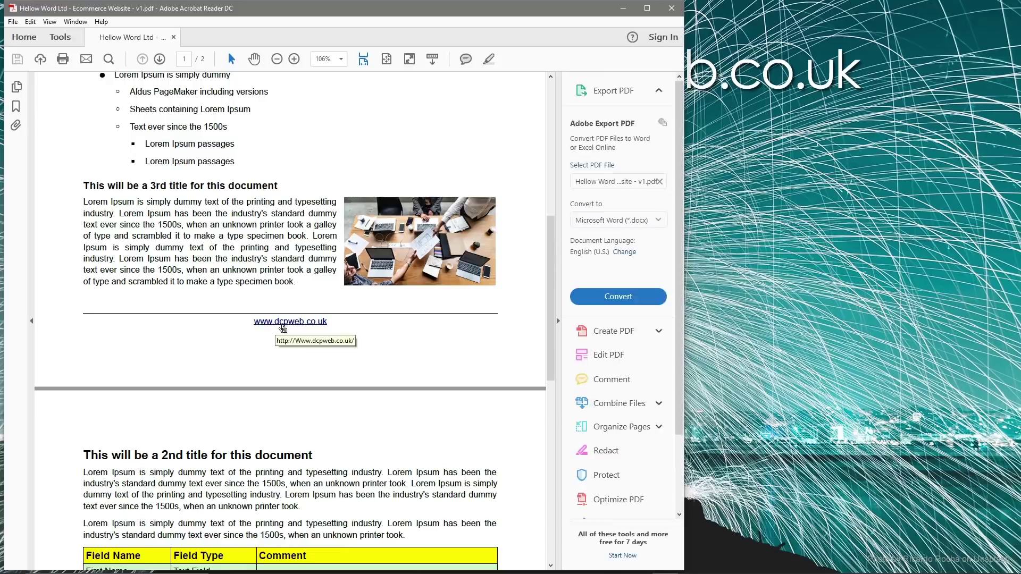
click(282, 323)
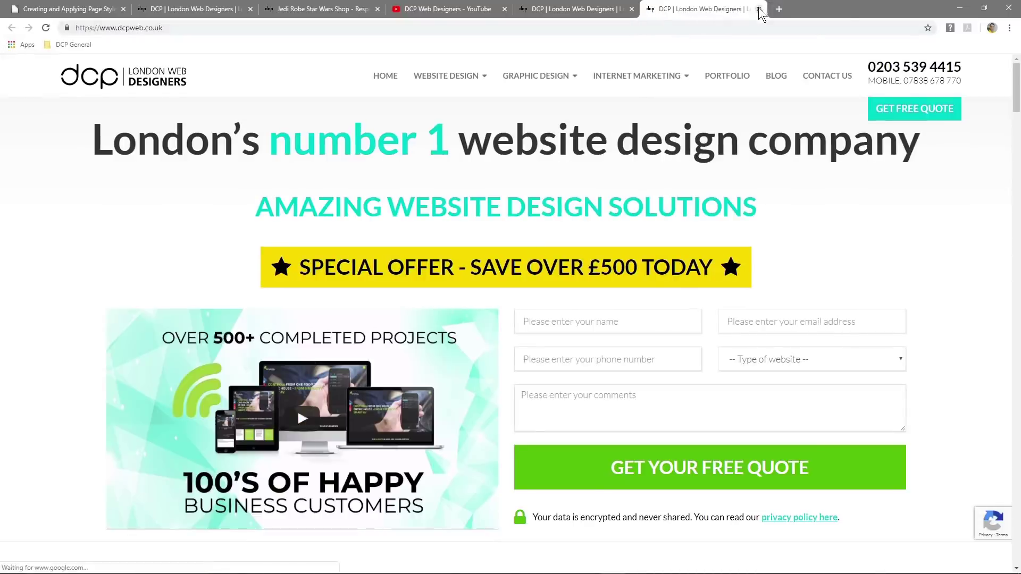
click(960, 8)
scroll(282, 367, down, 4)
scroll(282, 366, down, 2)
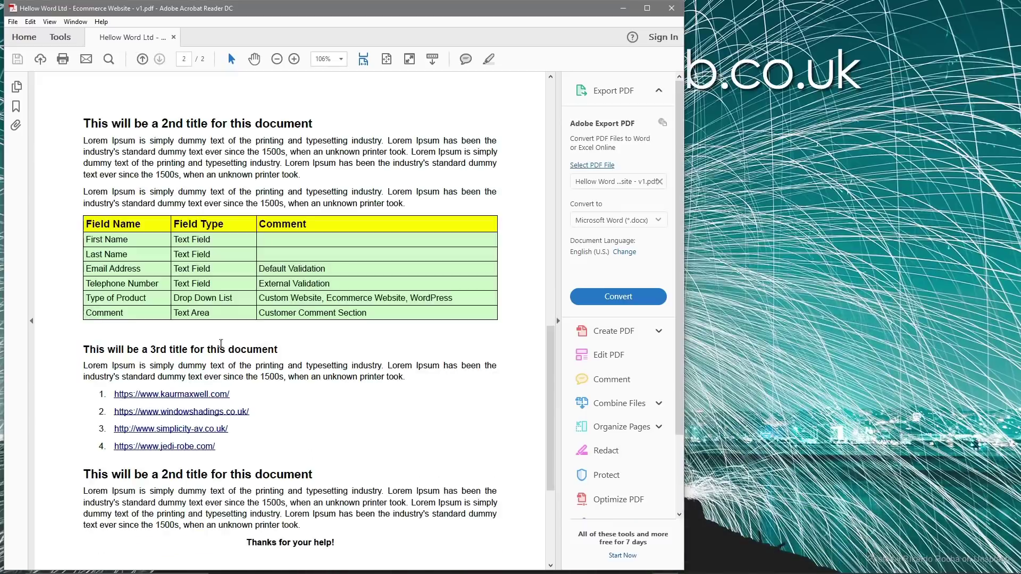
click(194, 398)
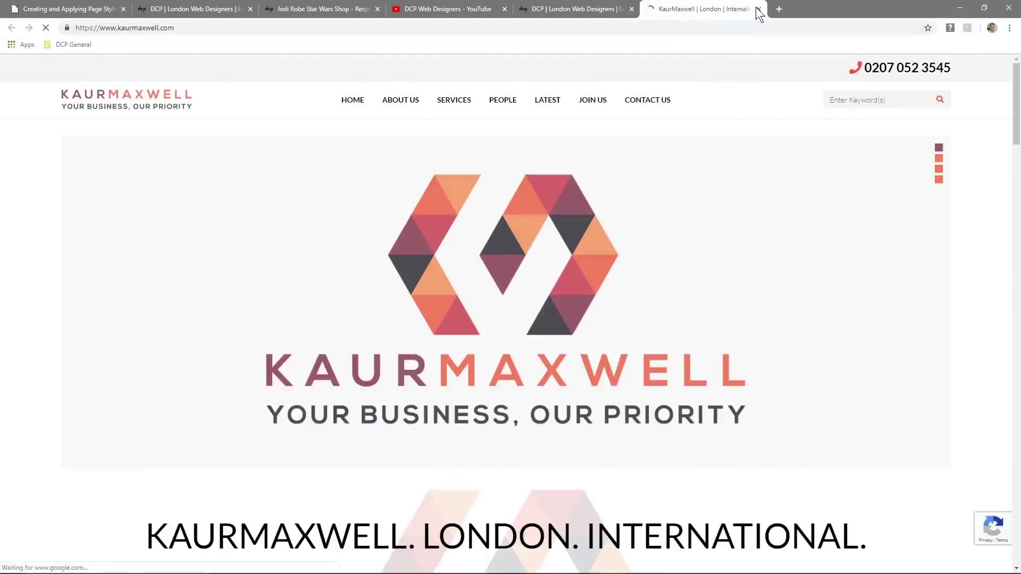
click(756, 9)
click(959, 7)
scroll(227, 322, down, 1)
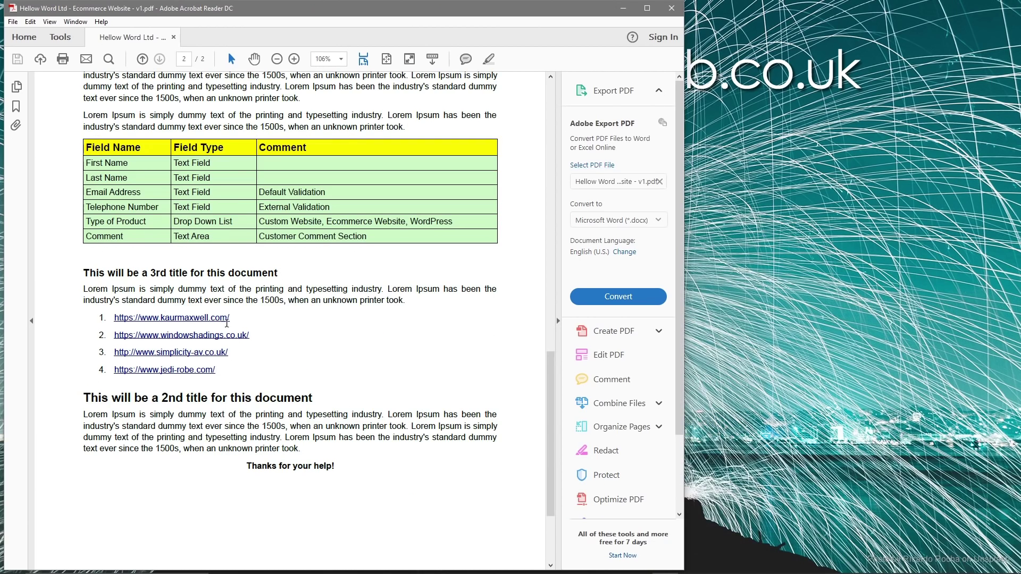
click(191, 335)
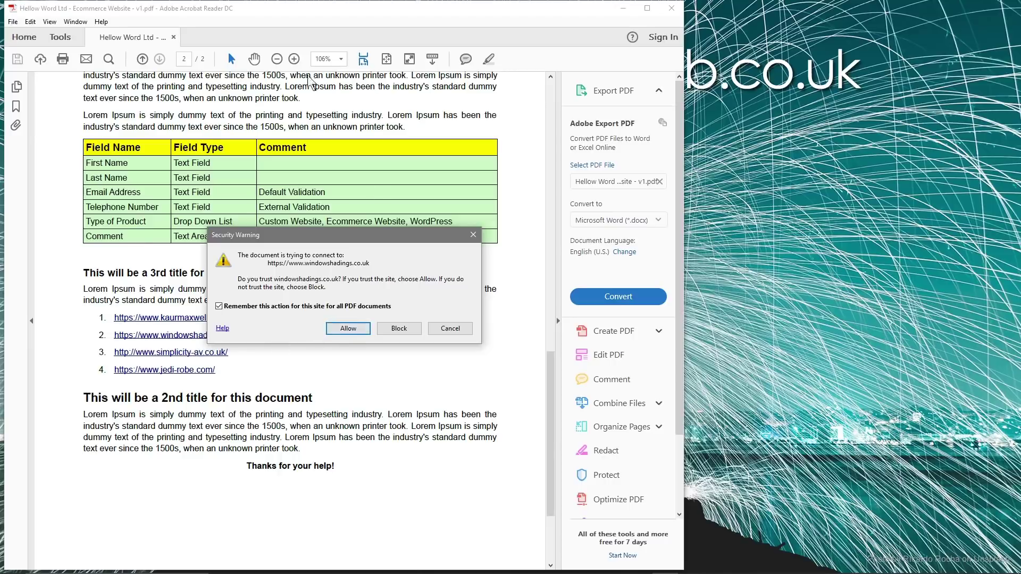
click(348, 329)
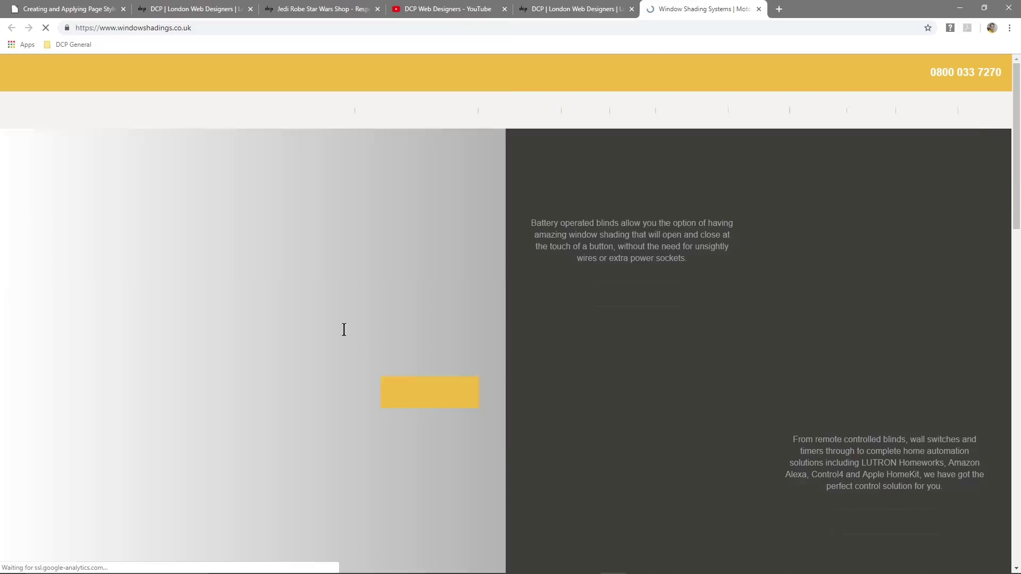
click(757, 9)
click(960, 8)
Skim the PDF back up to its first page and close it
scroll(380, 324, down, 4)
scroll(367, 329, up, 10)
scroll(358, 326, up, 5)
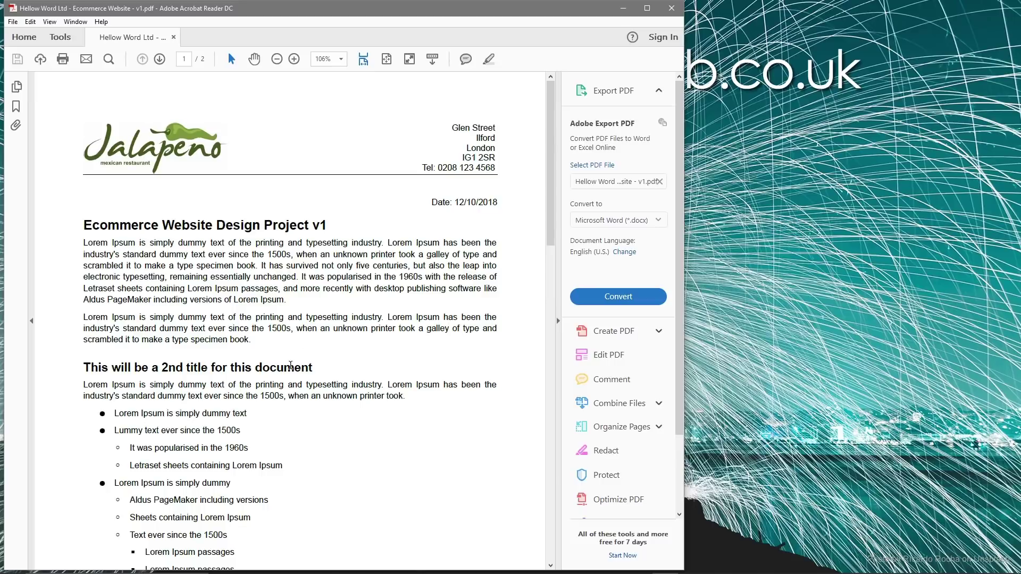
click(671, 8)
click(190, 178)
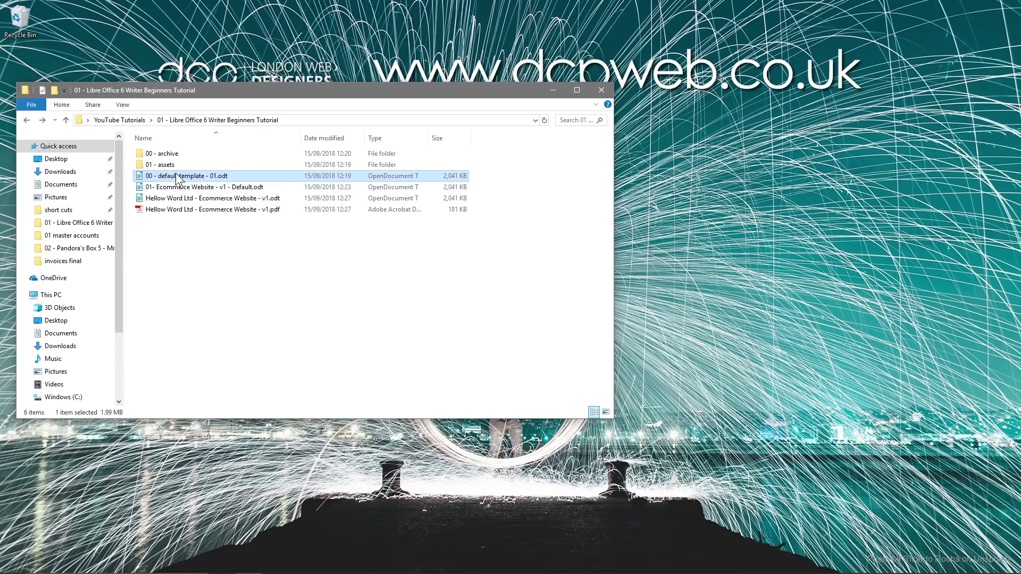
drag(177, 177, 308, 307)
click(142, 346)
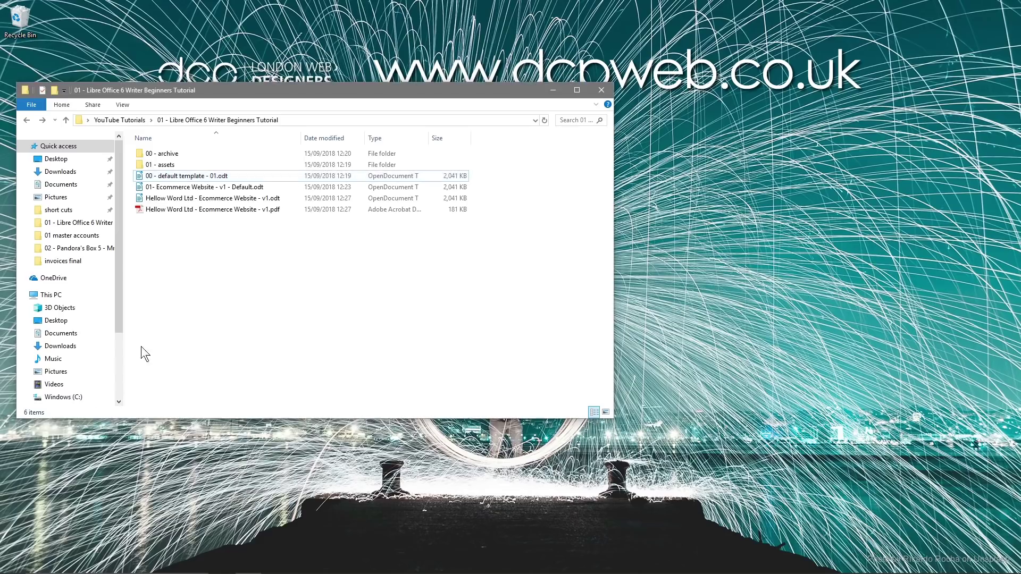
Open 01- Ecommerce Website - v1 - Default.odt in LibreOffice Writer and review the first page's opening text and multilevel bulleted list
click(241, 189)
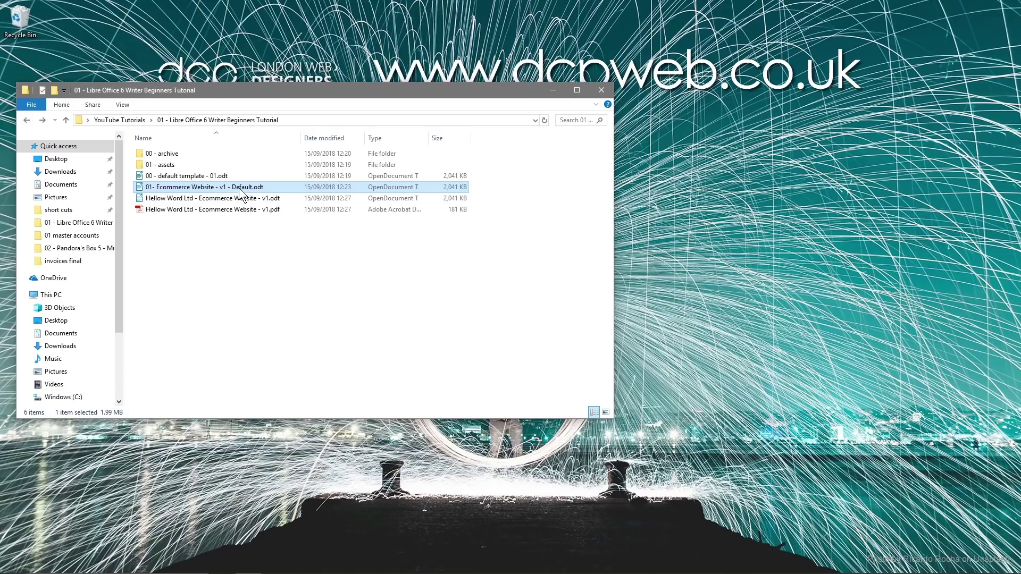
drag(239, 189, 159, 192)
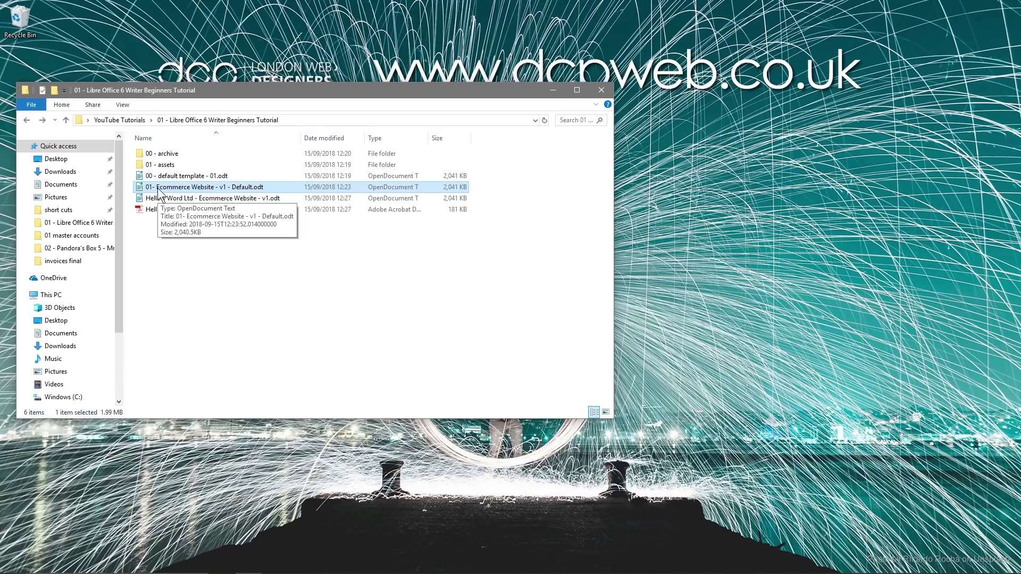
double_click(193, 189)
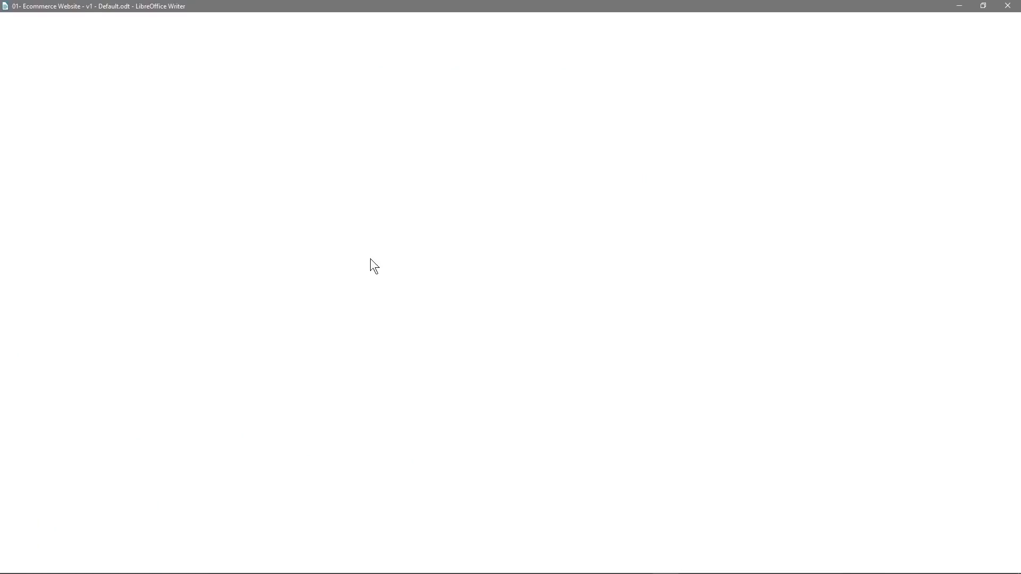
drag(121, 325, 391, 324)
scroll(279, 364, down, 3)
drag(281, 162, 298, 408)
scroll(282, 326, down, 3)
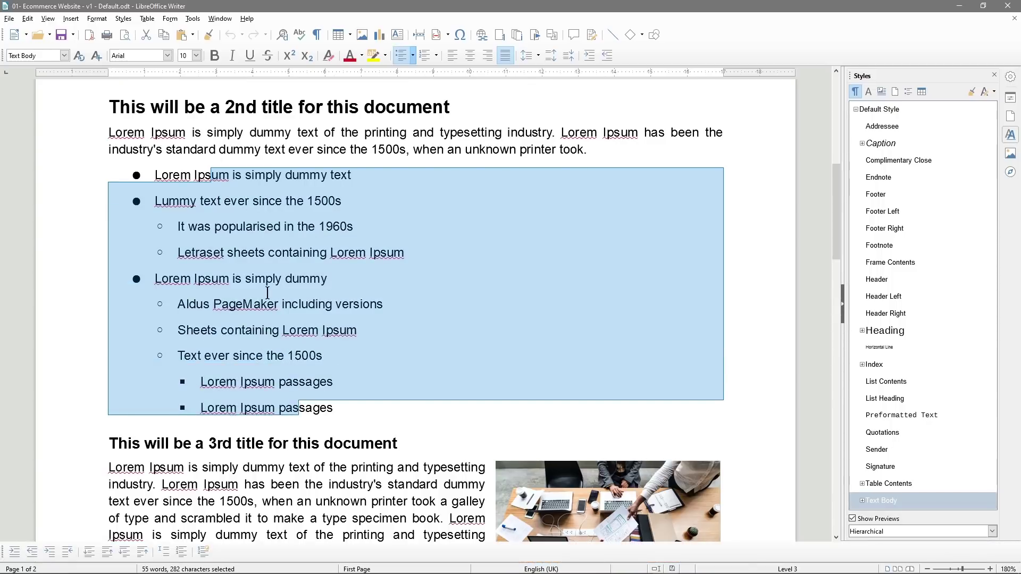
Review the 3rd title section with its picture, then the second page's field table, numbered links and closing text
scroll(267, 293, down, 6)
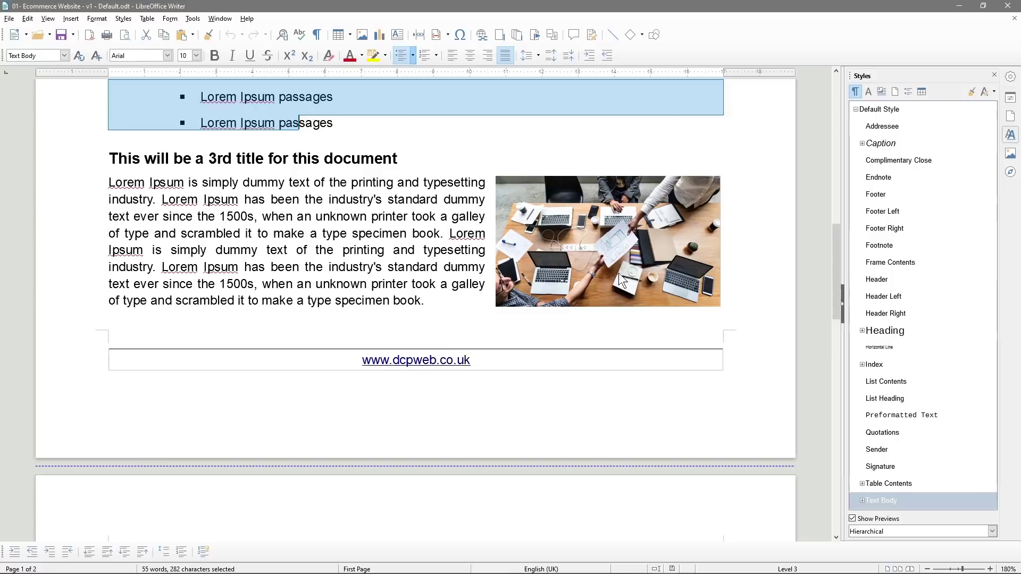
click(622, 281)
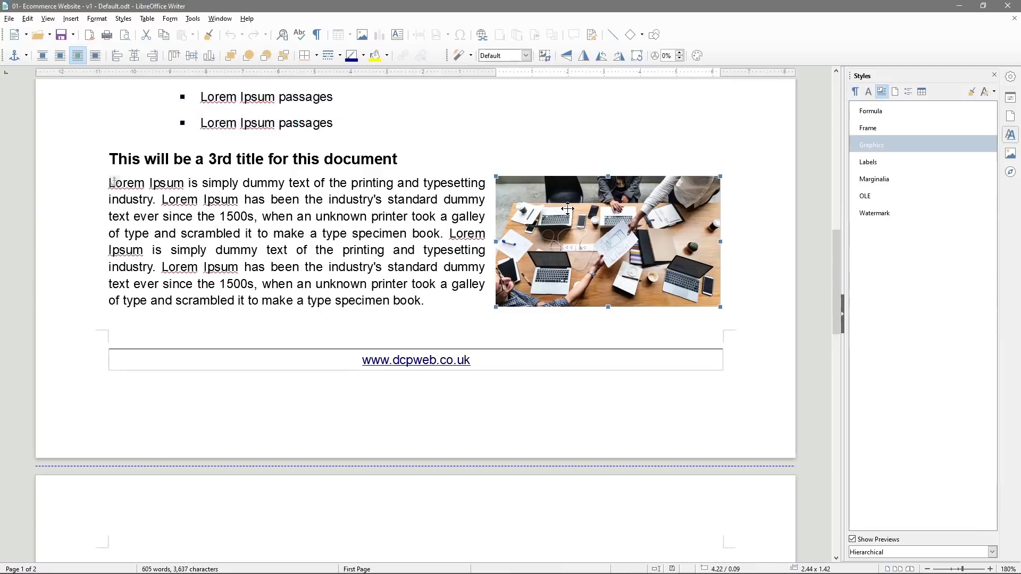
drag(194, 155, 343, 299)
scroll(342, 299, up, 8)
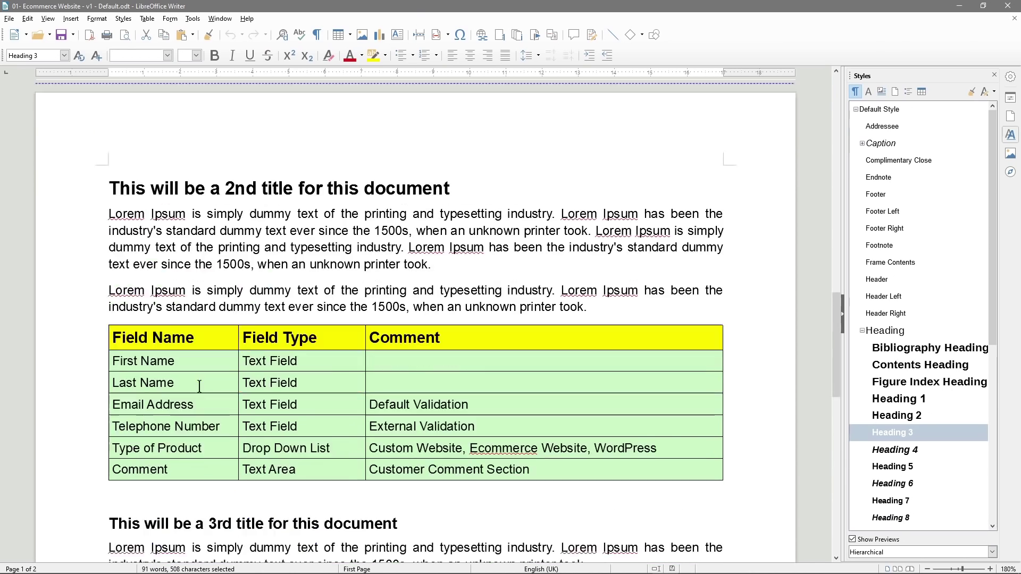
scroll(199, 372, down, 3)
drag(172, 199, 432, 318)
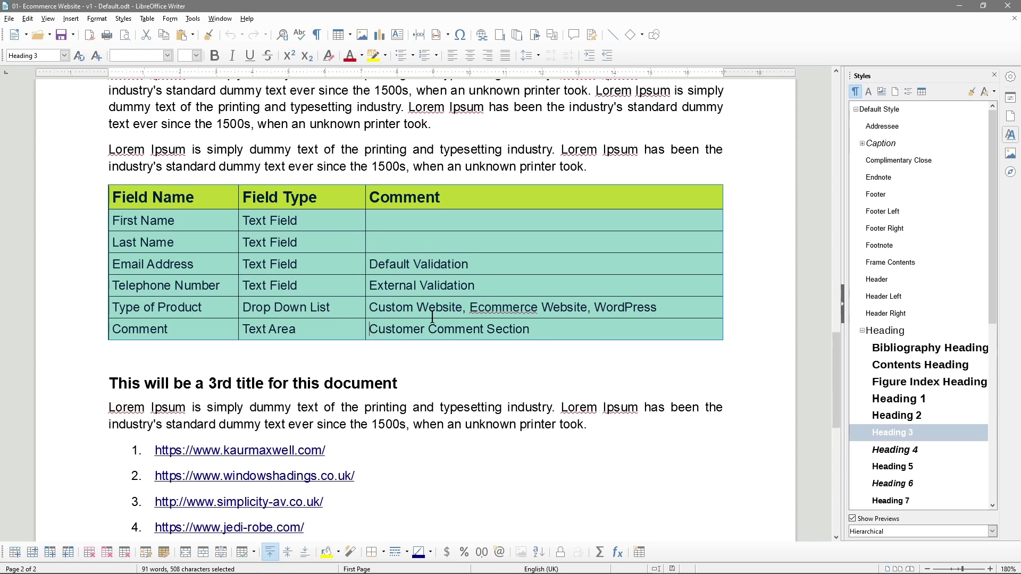
scroll(432, 317, down, 5)
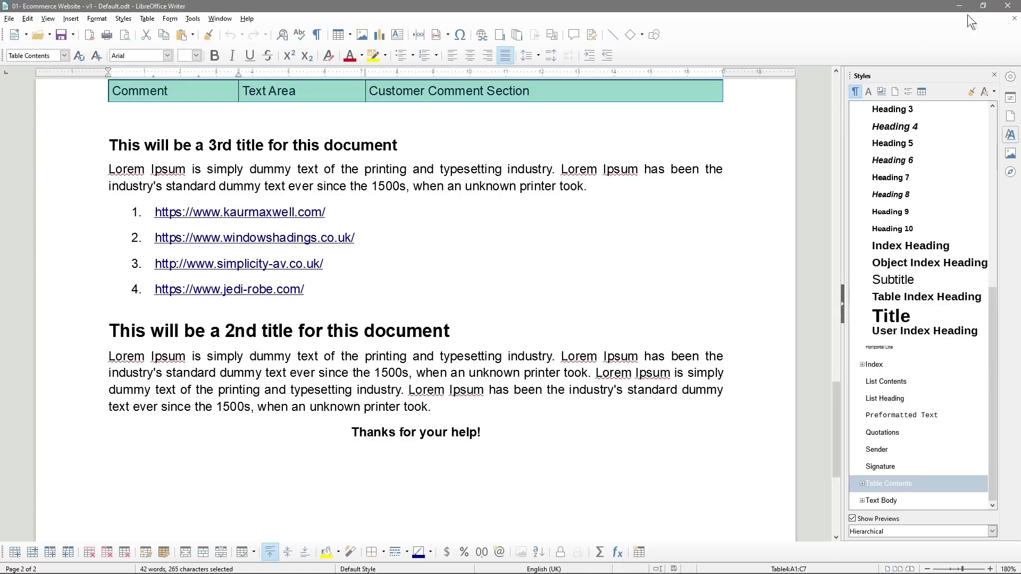
Close the default Ecommerce Website document and the tutorial folder window
click(1007, 6)
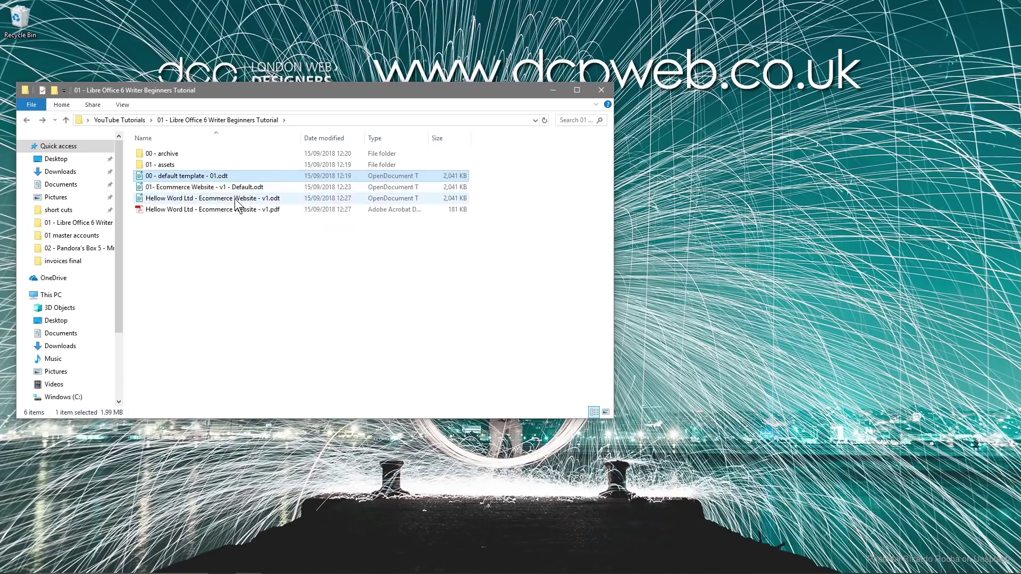
click(229, 260)
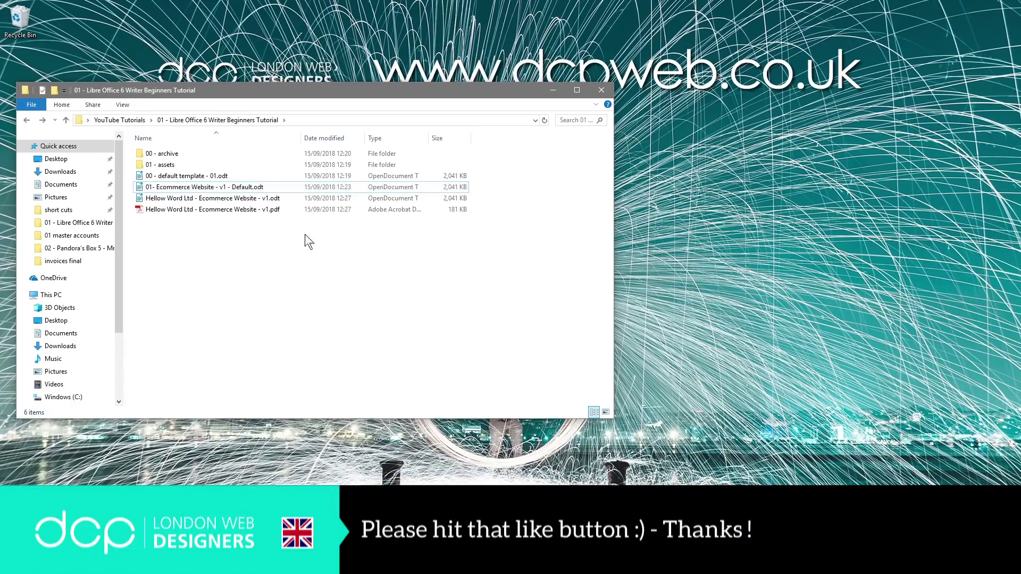
click(600, 90)
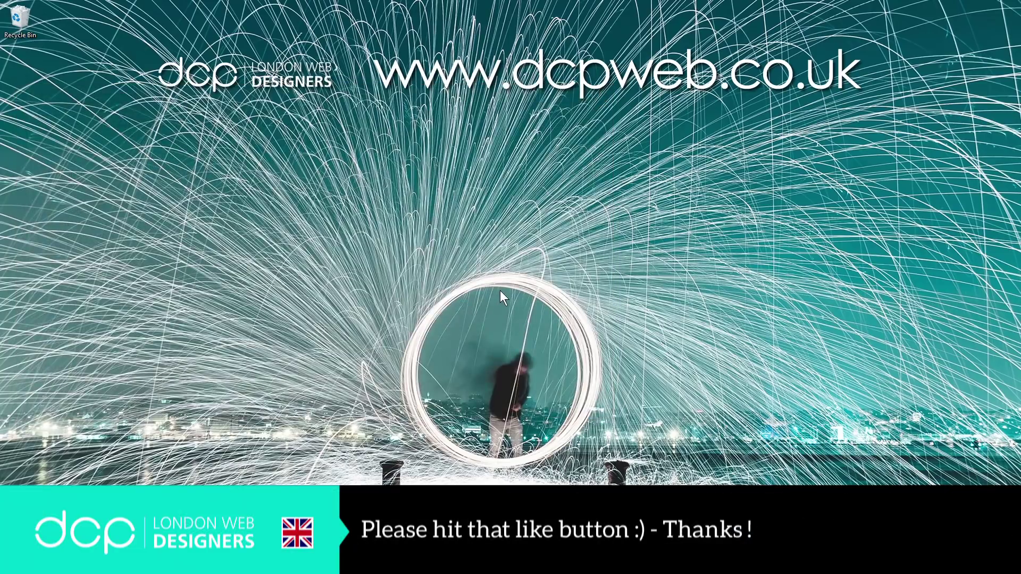